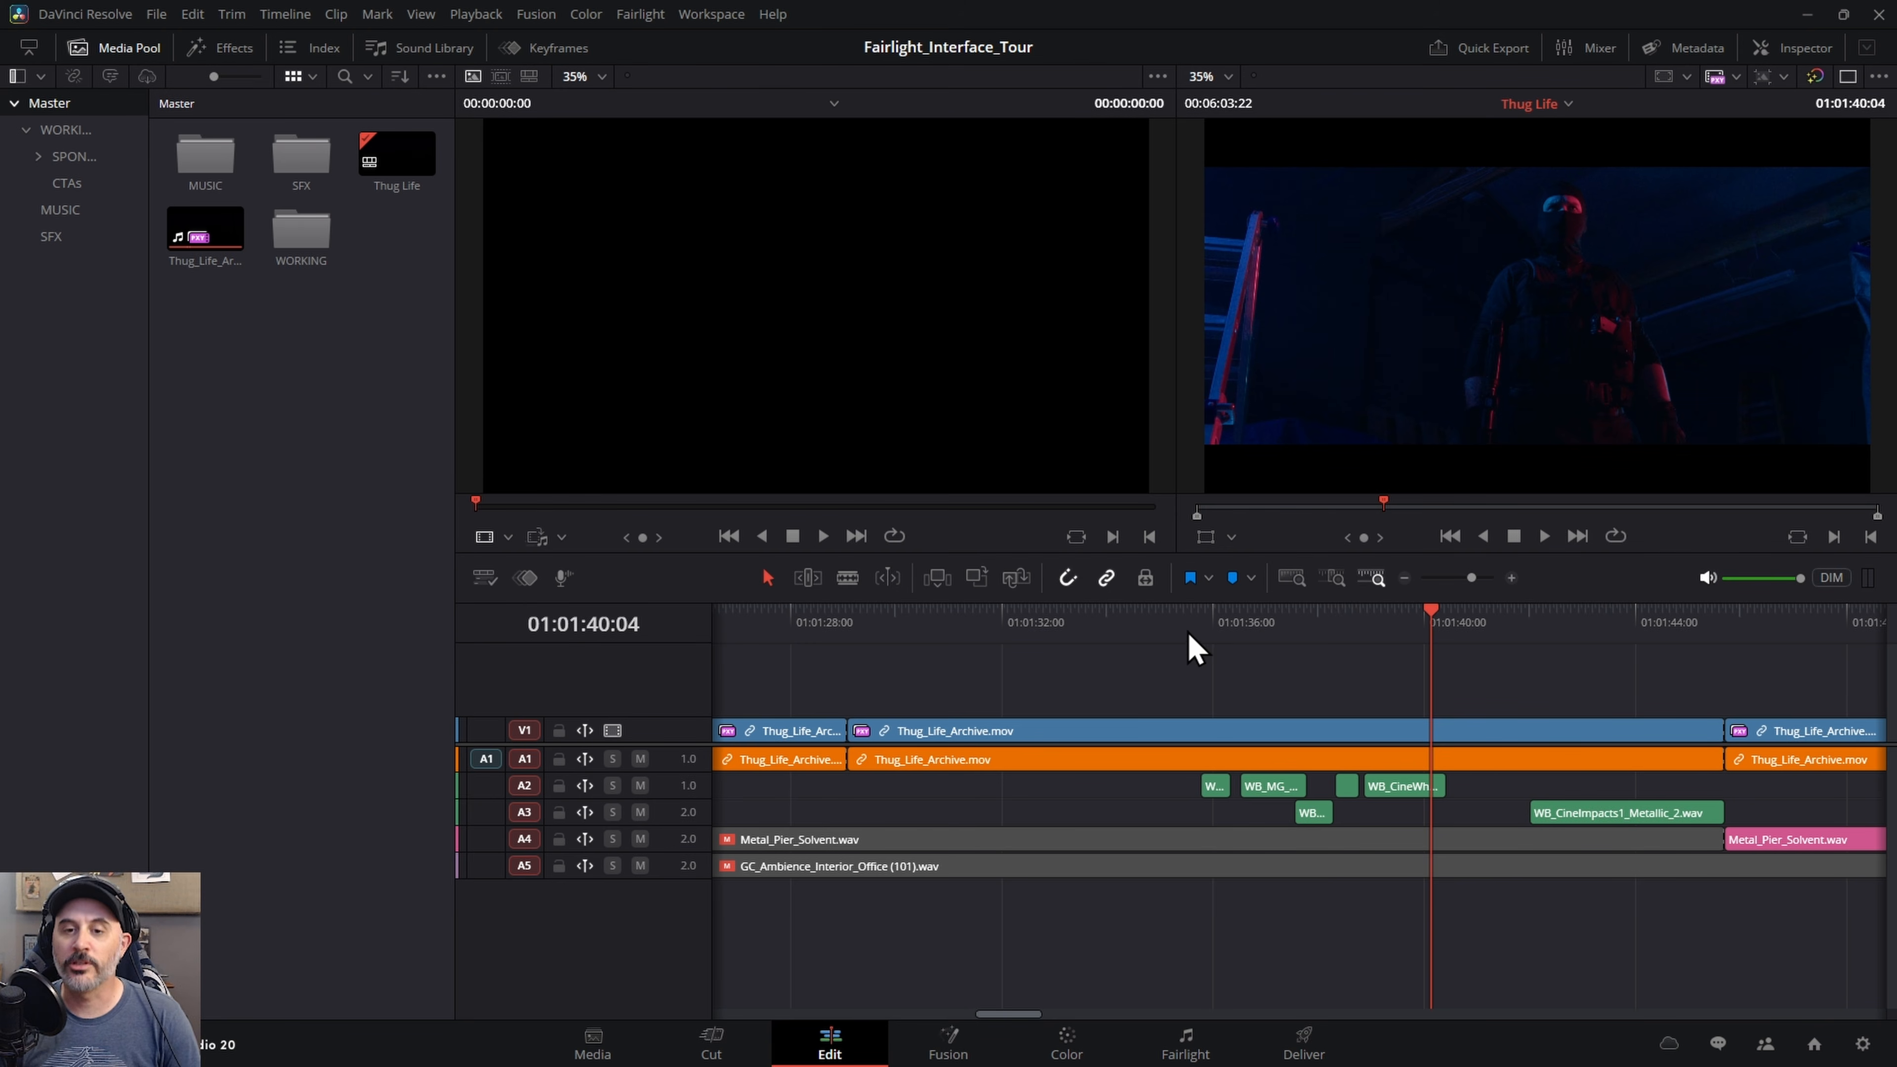
- Park the playhead at 01:01:35:15, just before the first sound-effect clip, and switch to the Fairlight page
left_click(1188, 631)
left_click(1207, 613)
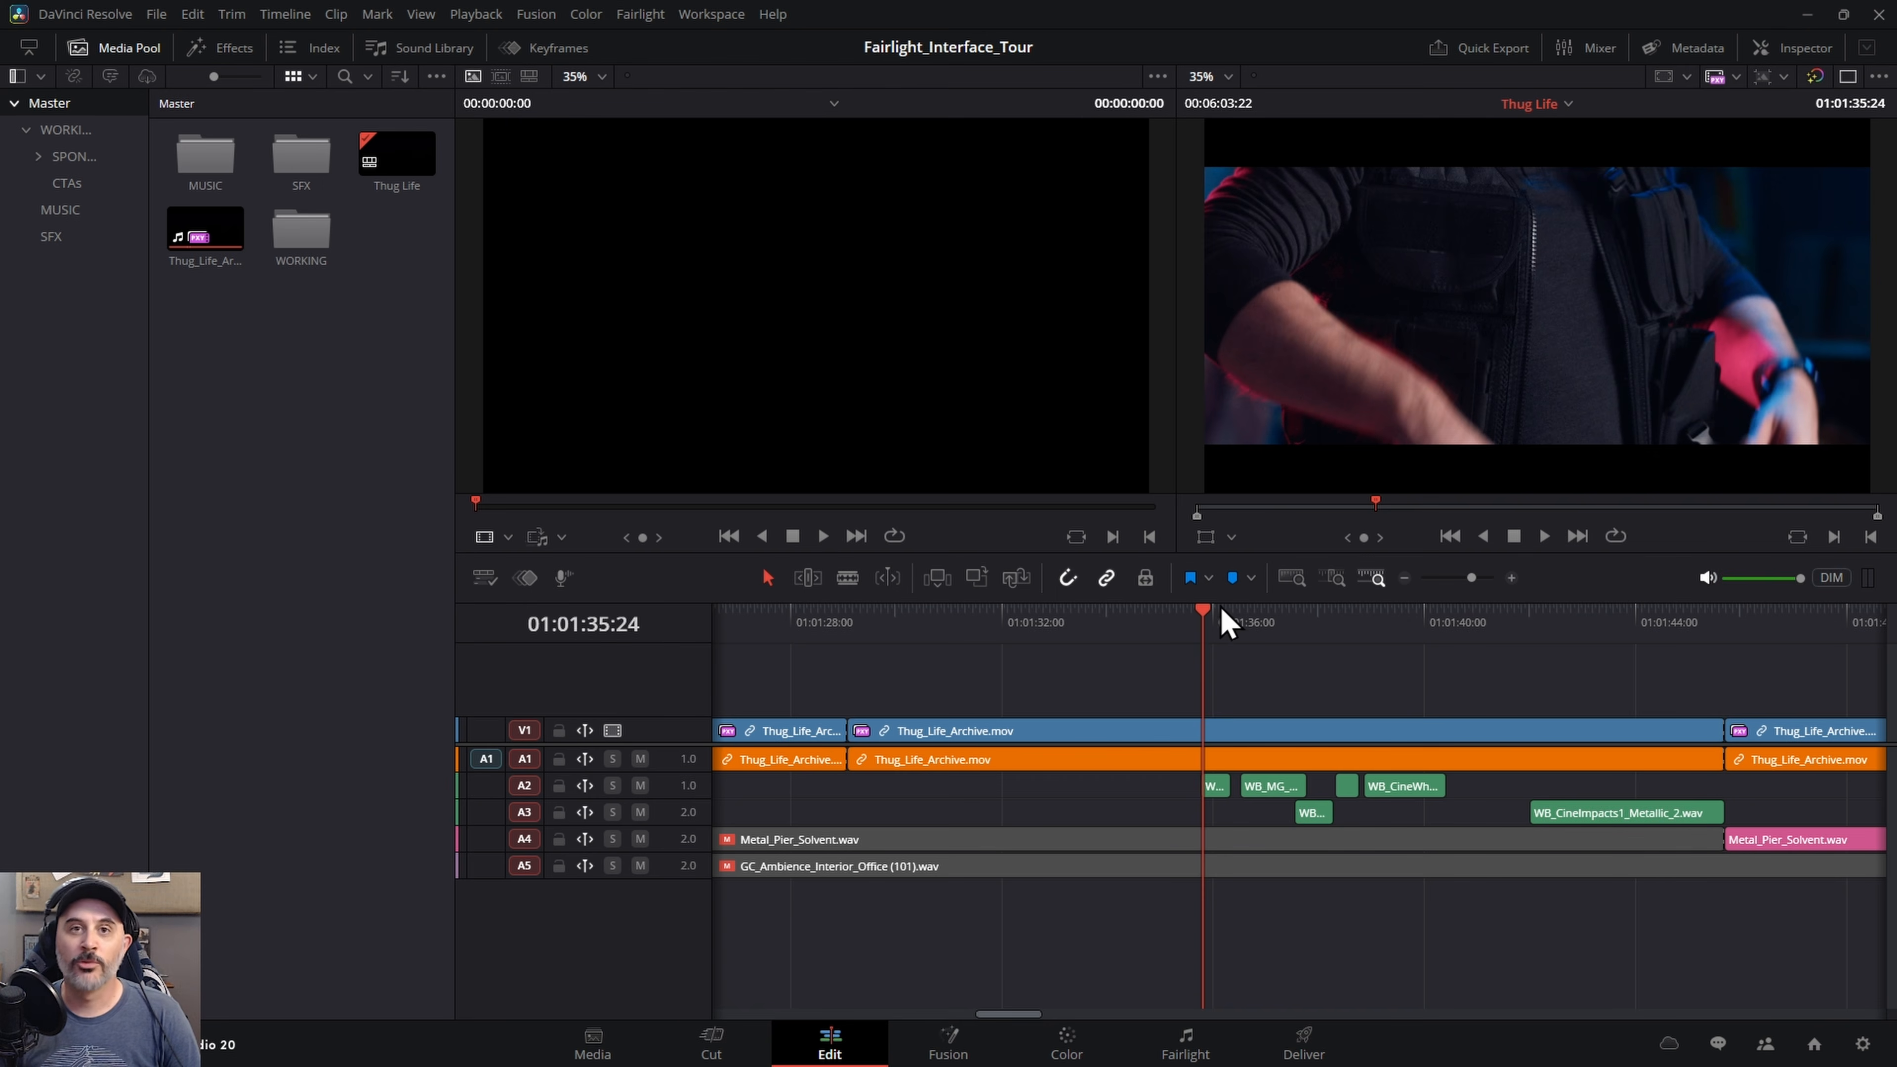
left_click(1188, 618)
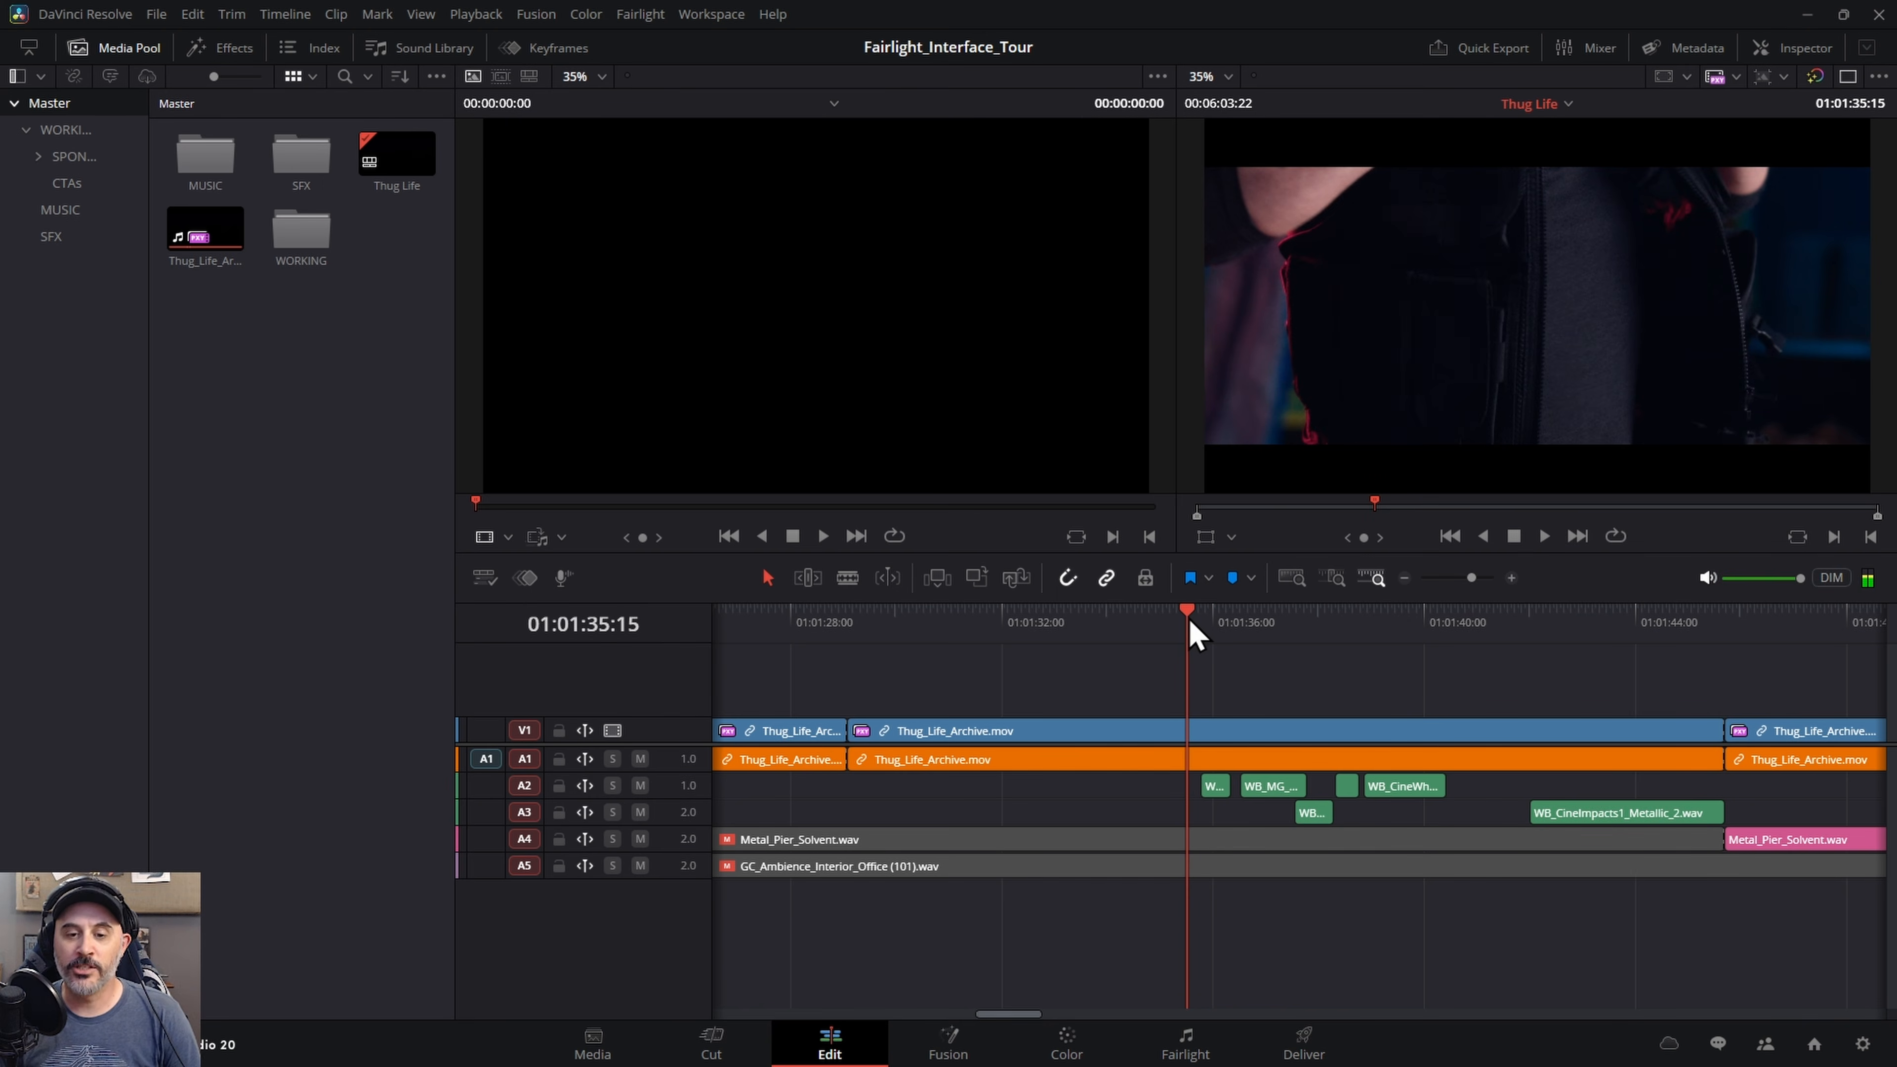
left_click(1185, 1045)
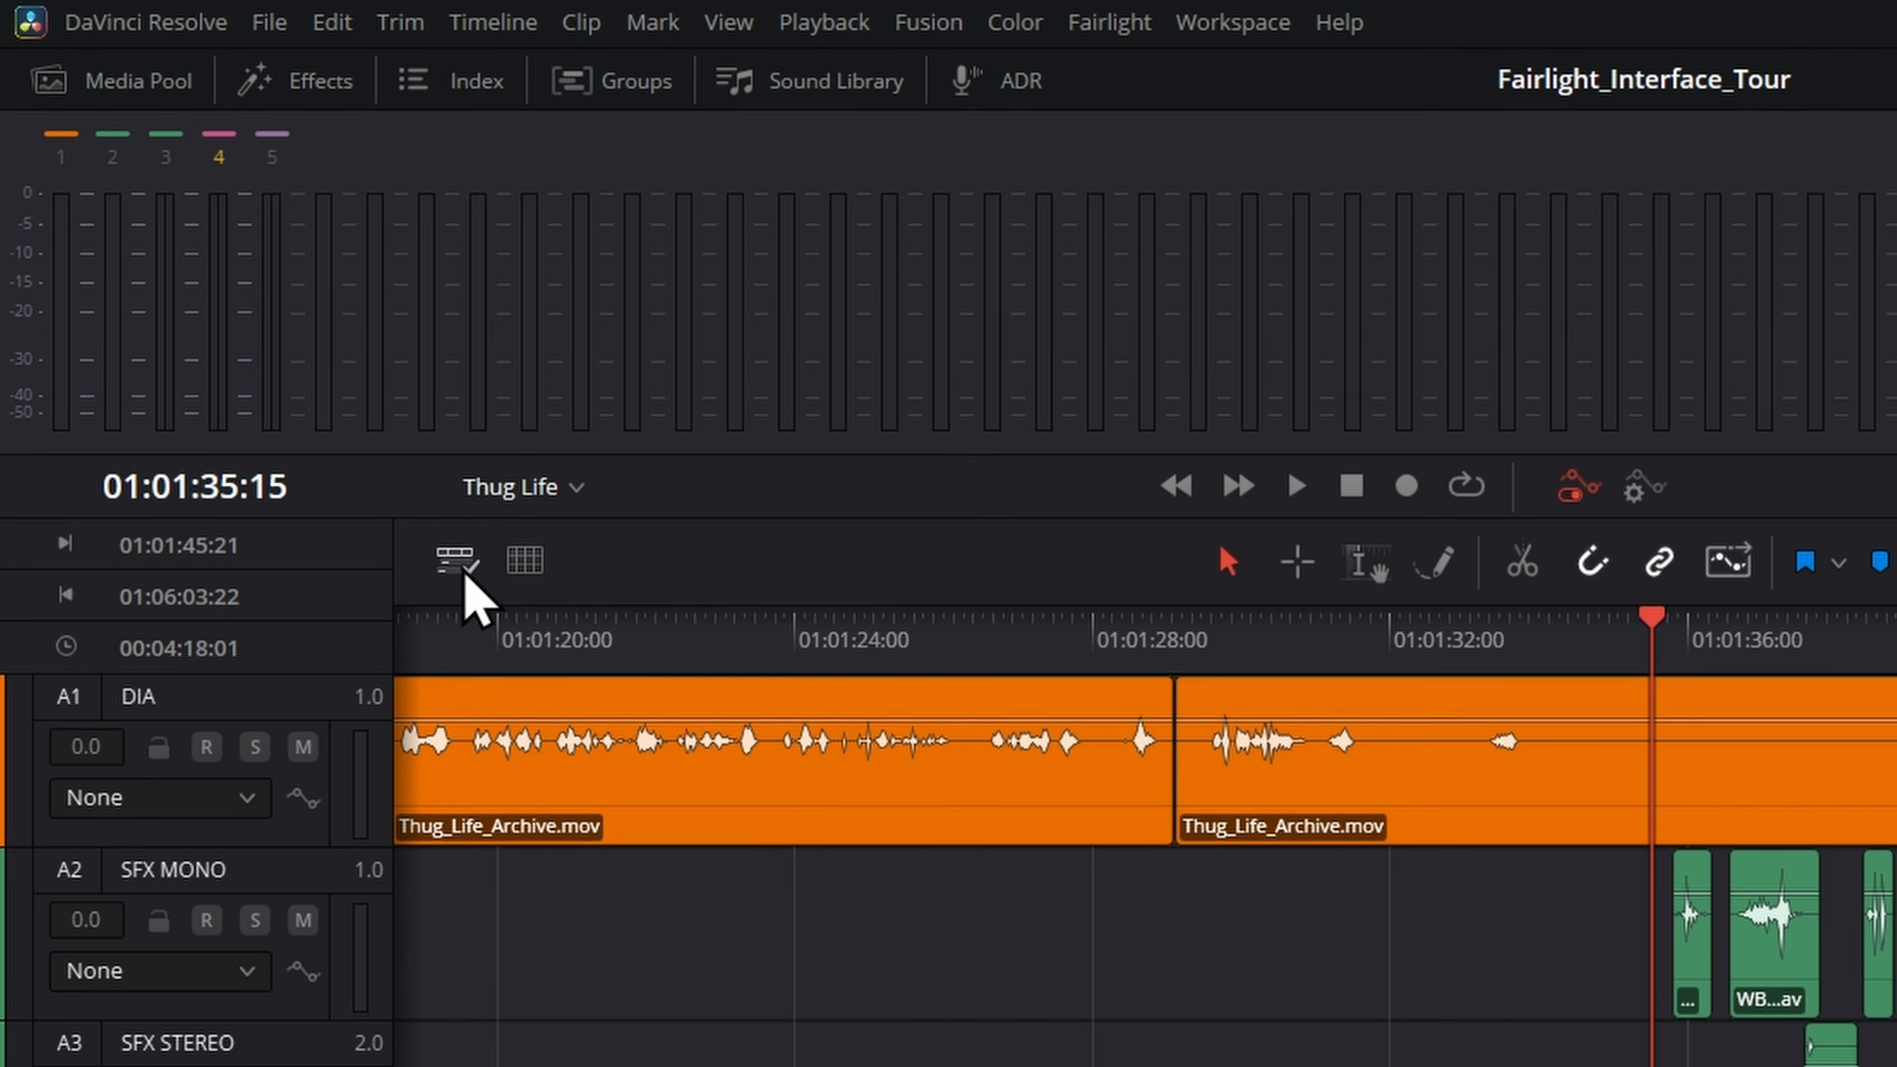
- Display the video tracks in the Fairlight timeline and play and scrub the dialogue clip around 01:01:30 to 01:01:32
left_click(297, 366)
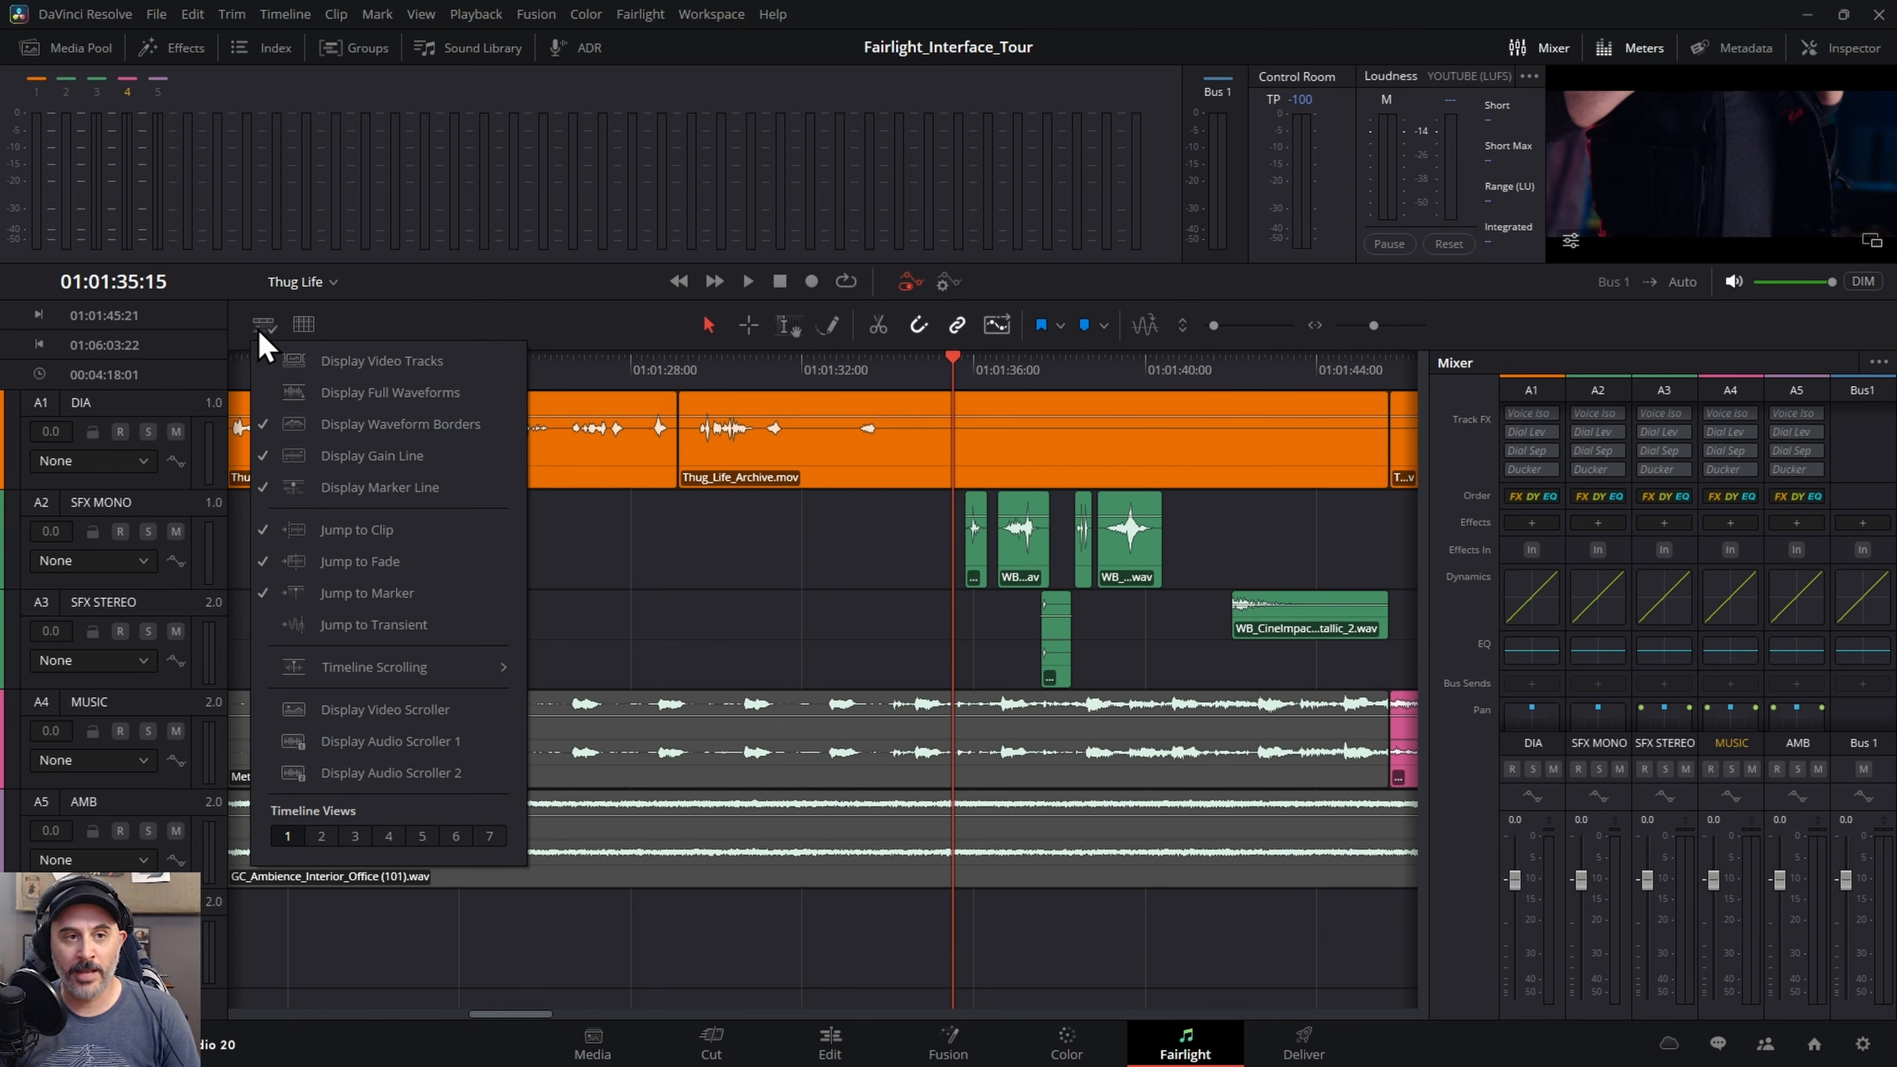
left_click(382, 361)
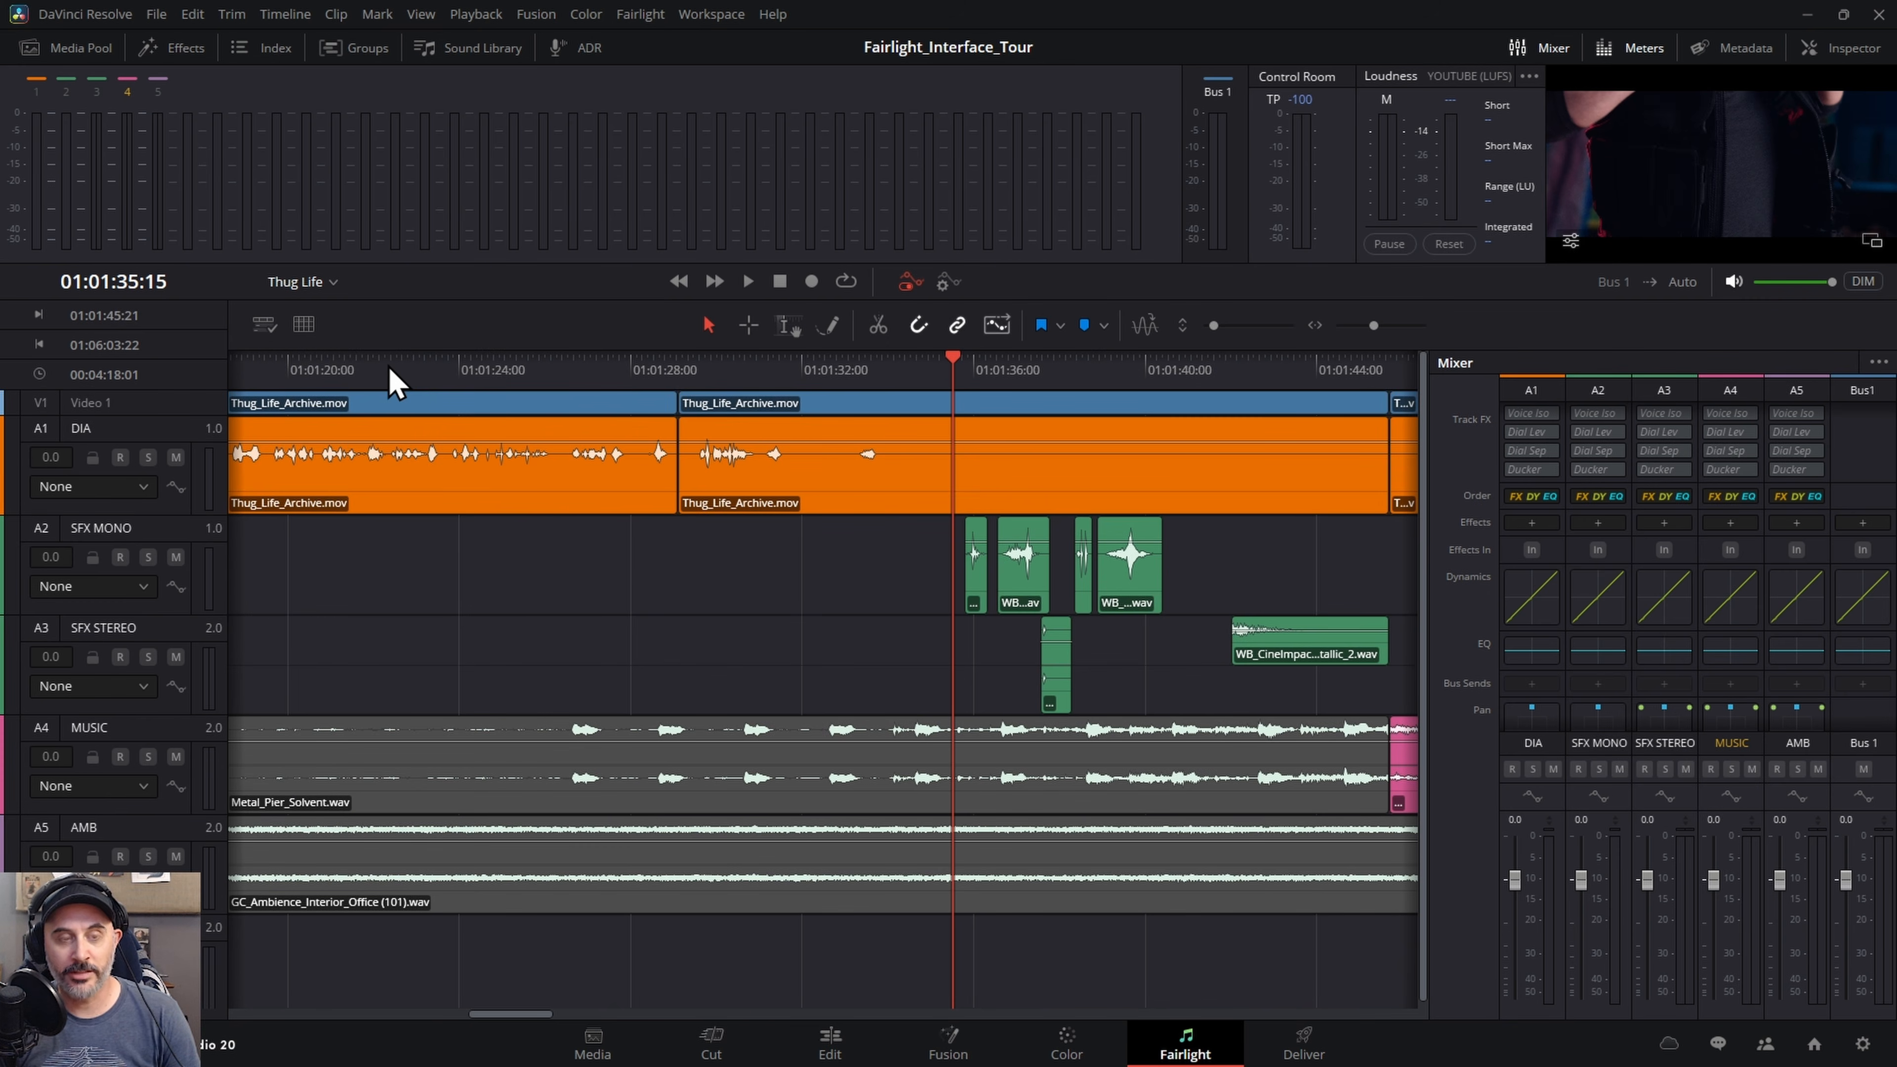
left_click(753, 370)
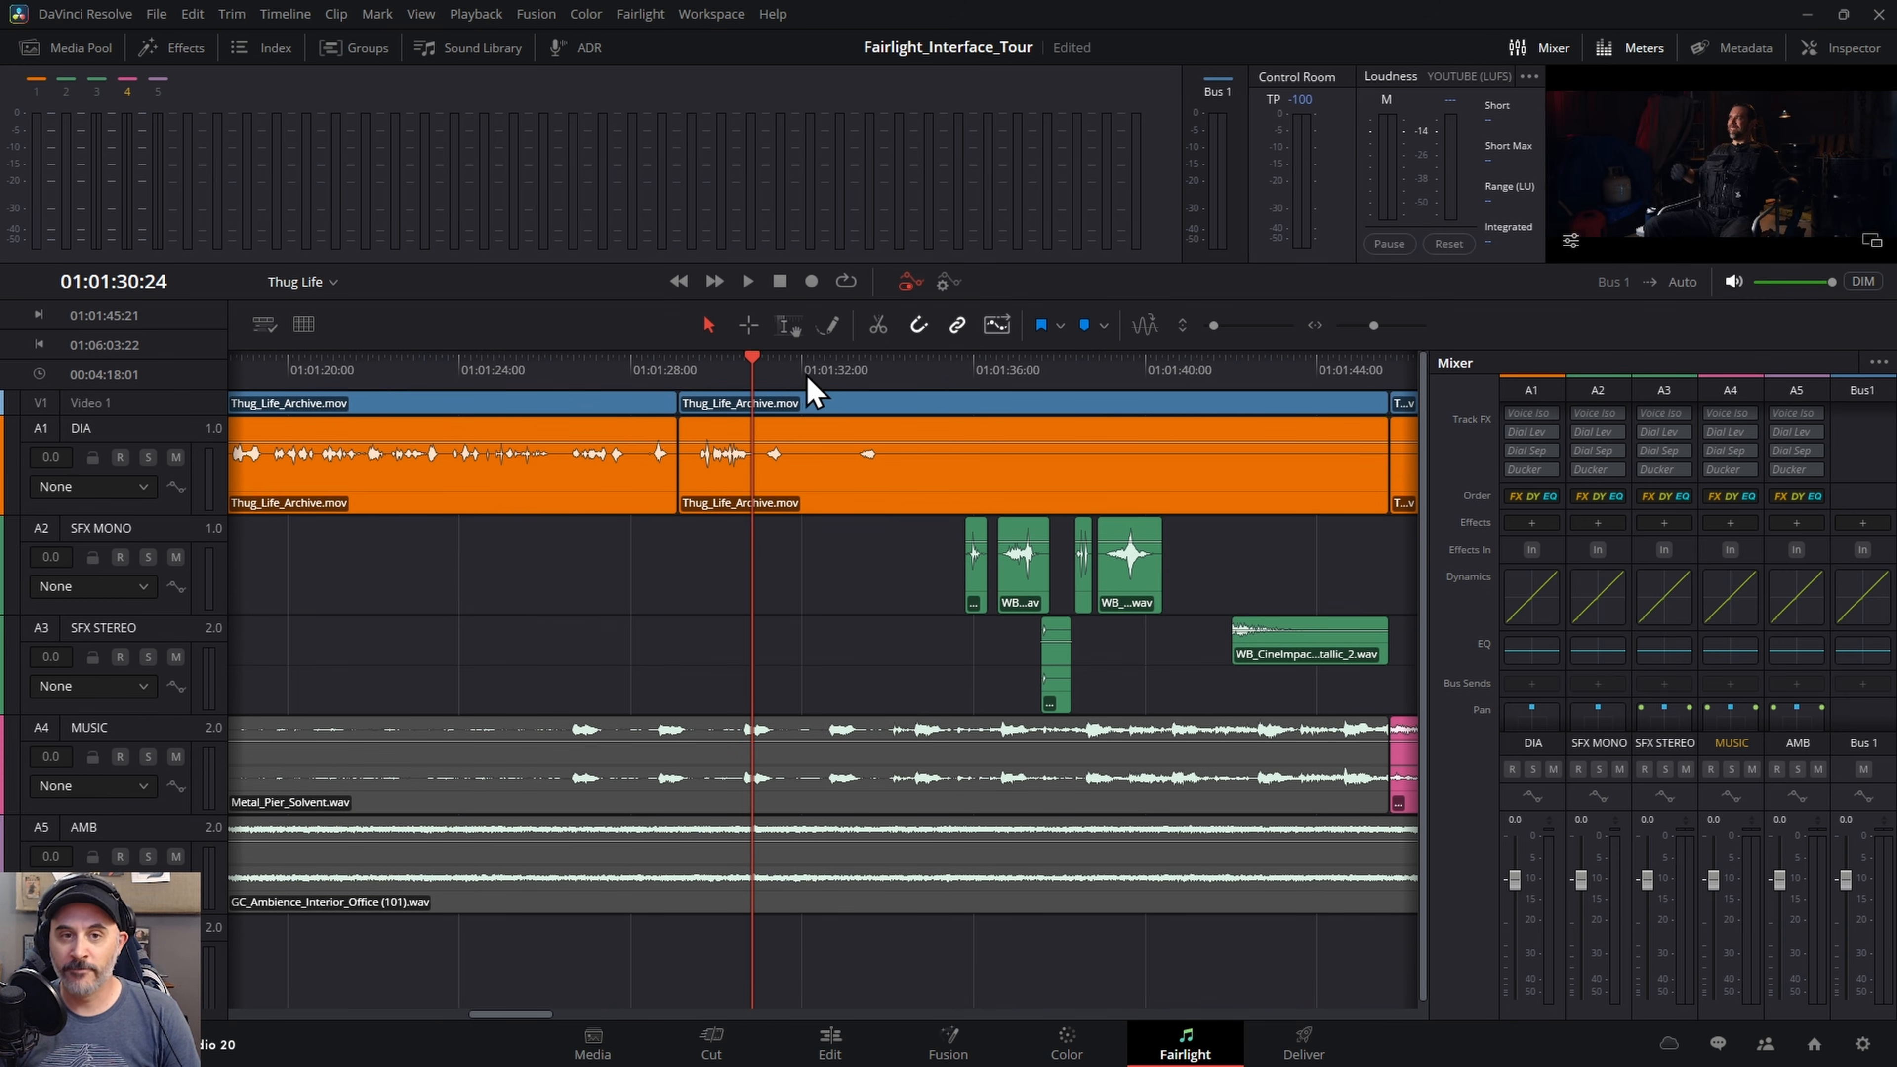
key("space")
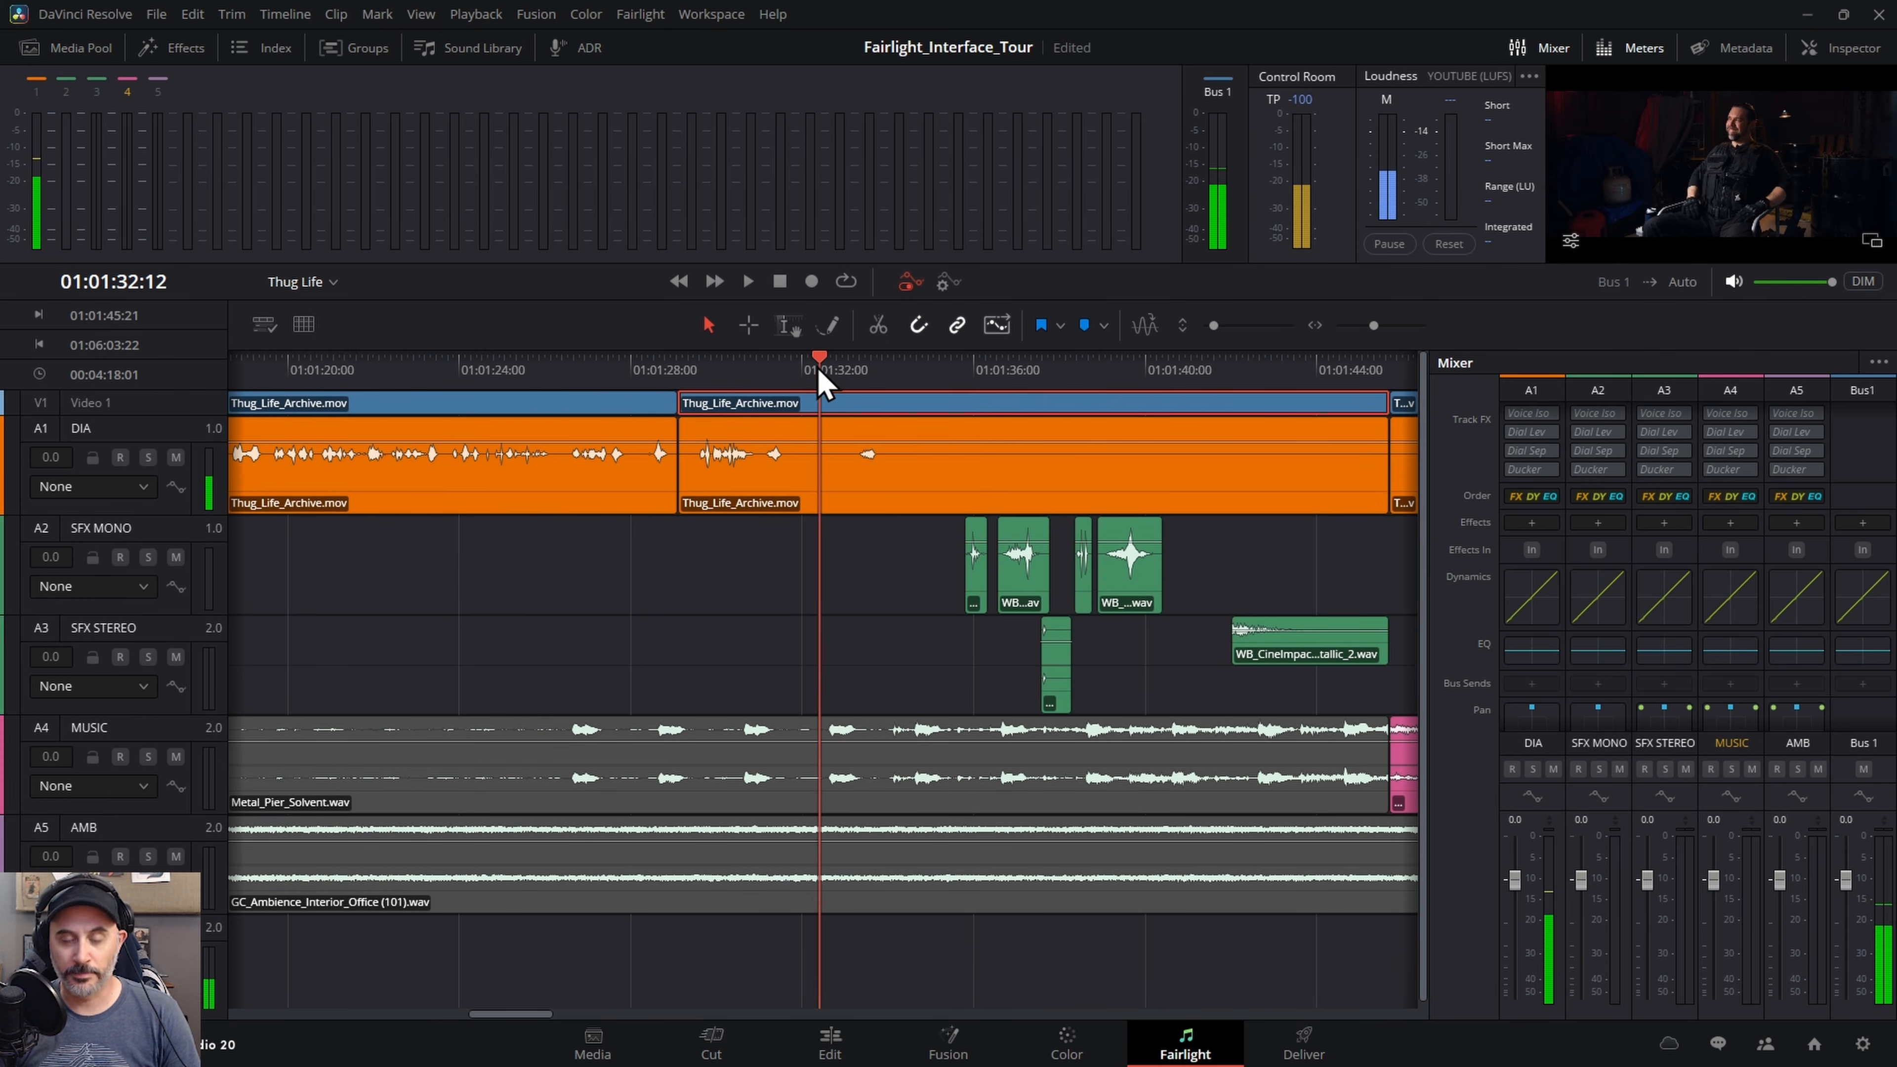
left_click(735, 373)
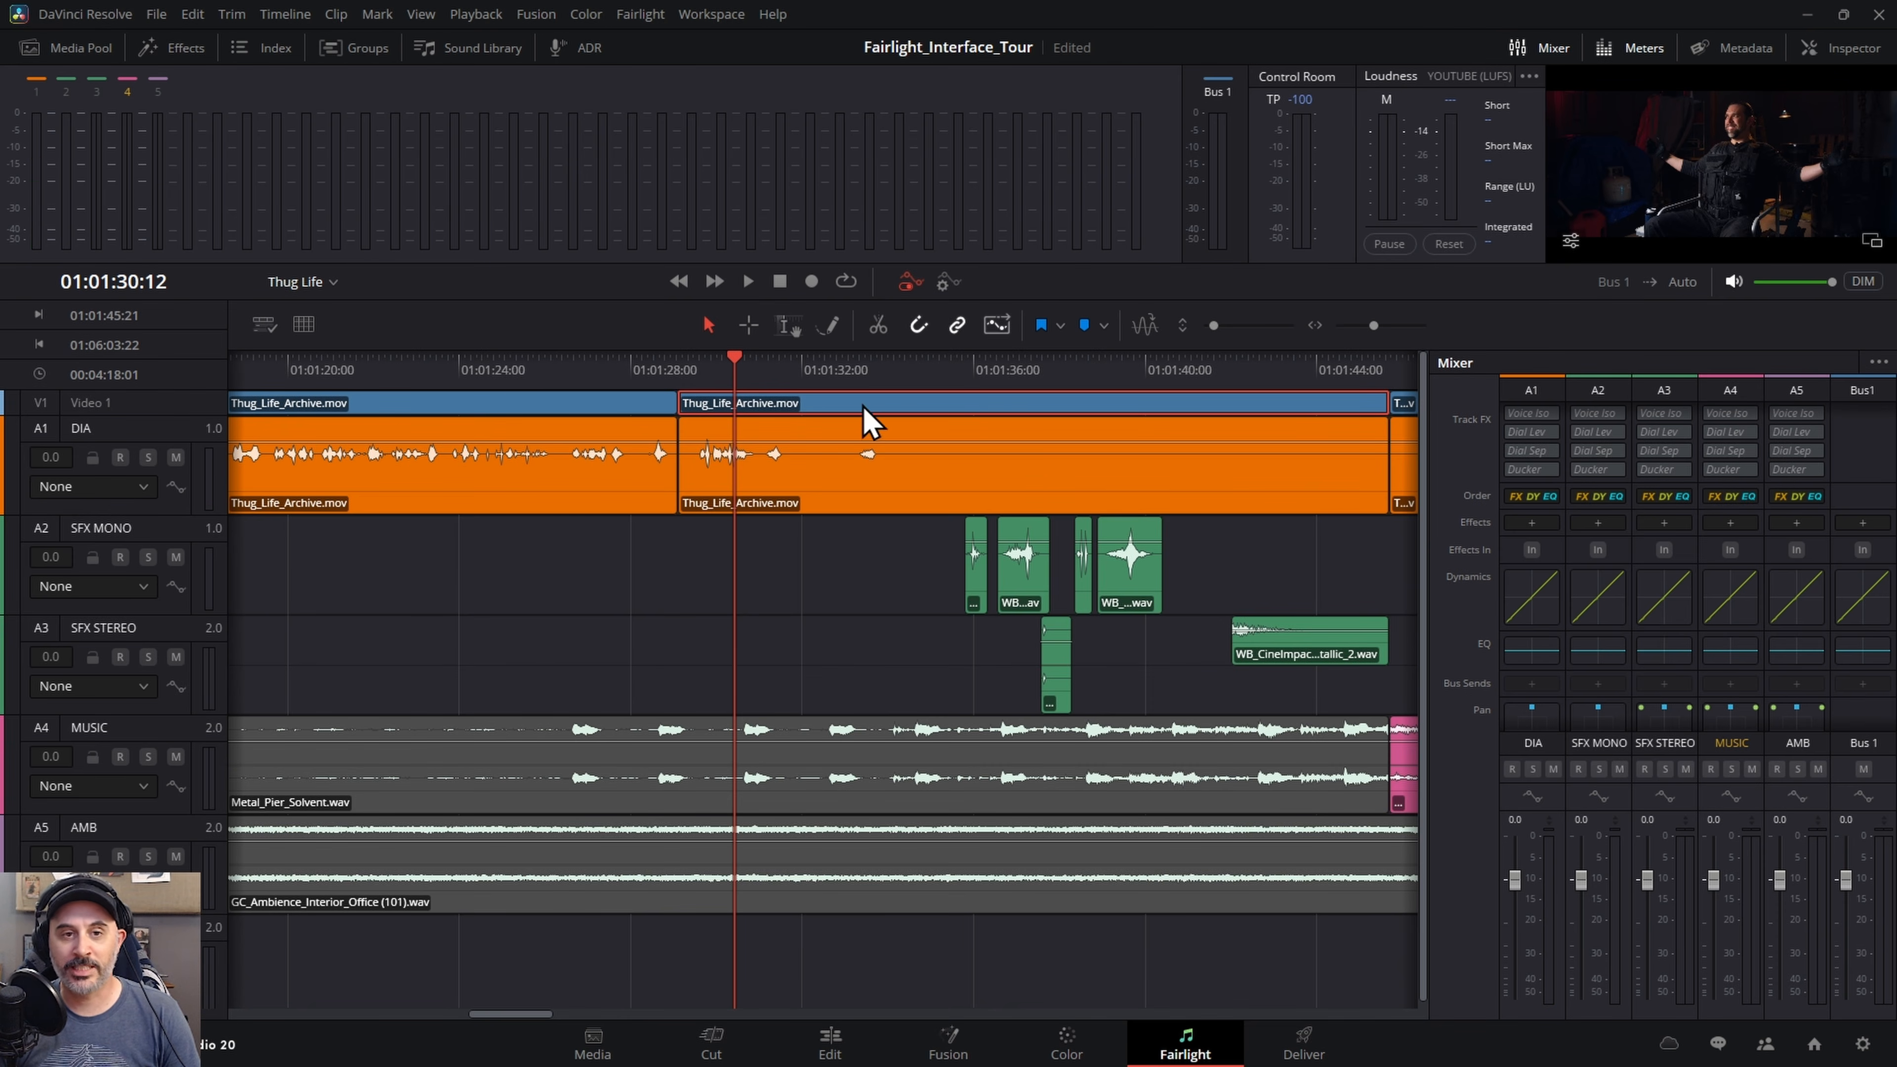
left_click_drag(735, 378, 769, 377)
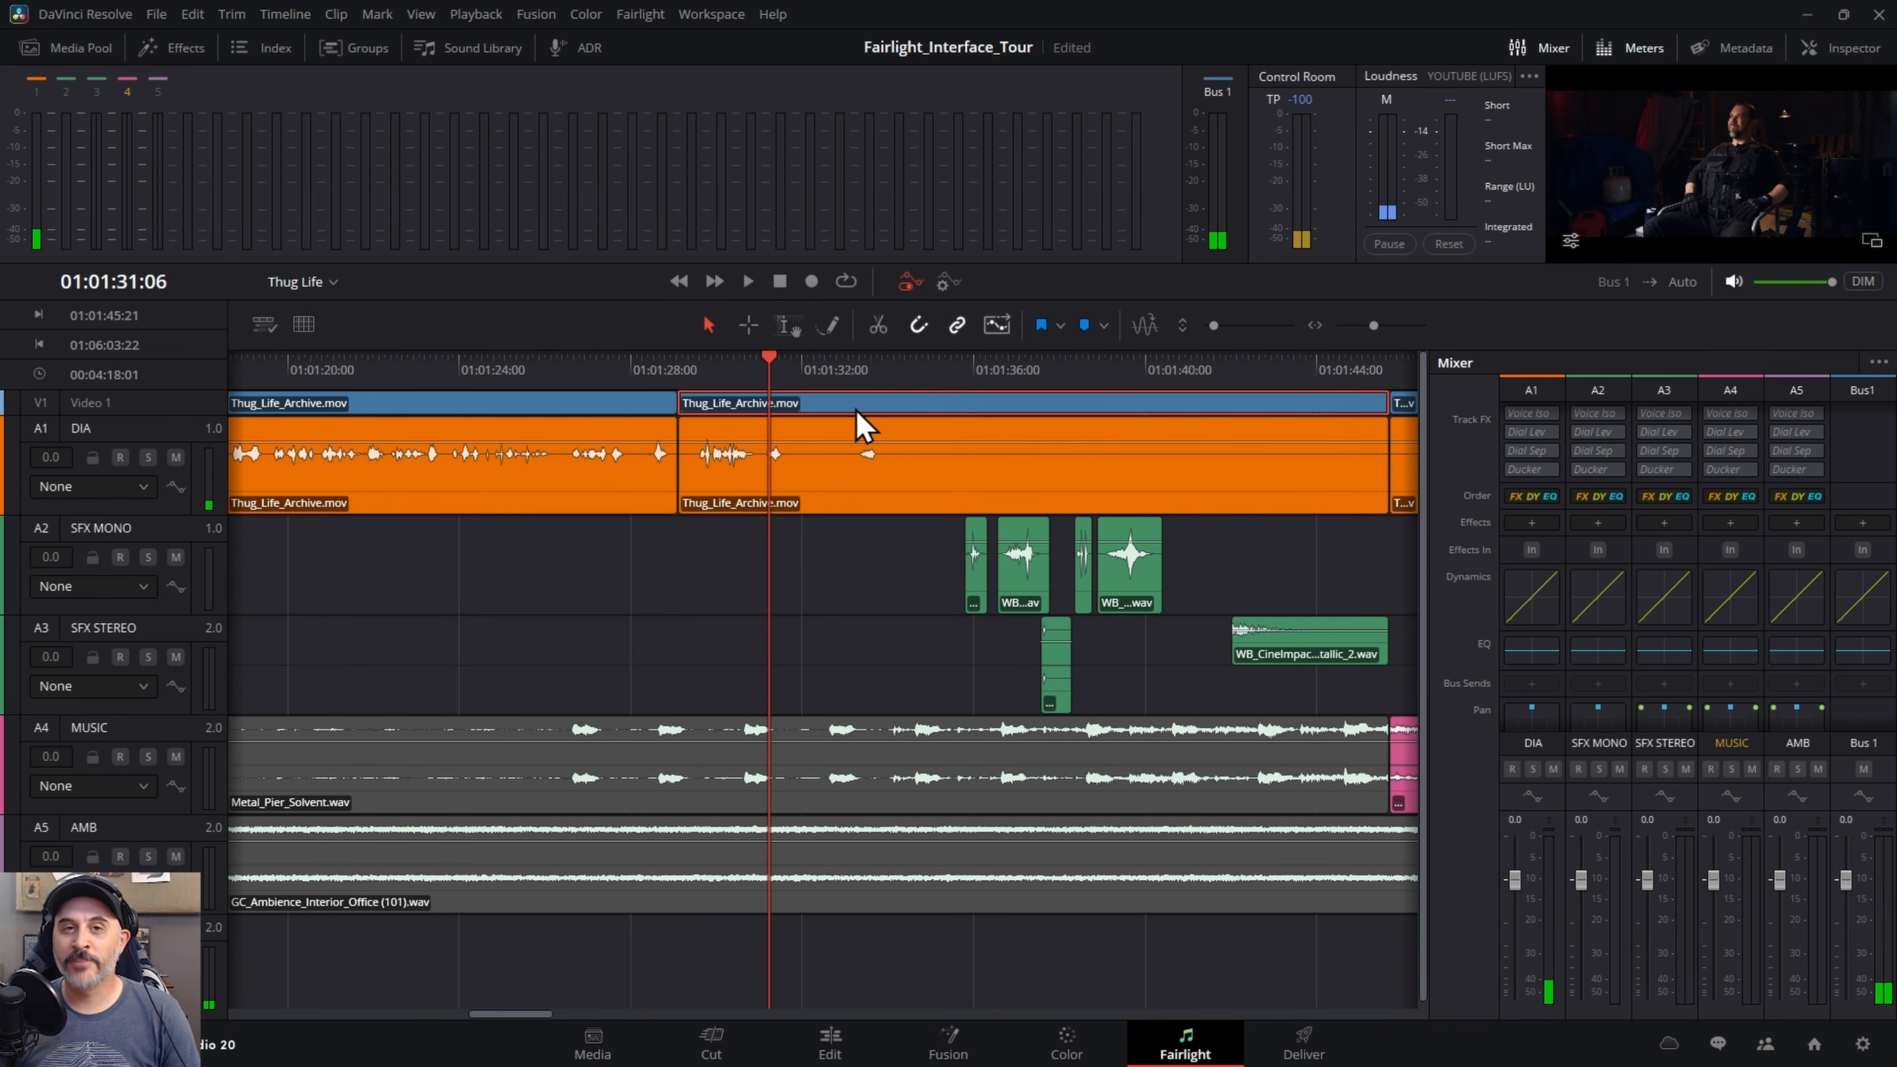
- Hide the video tracks in the timeline and scrub the playhead to 01:01:29:29
left_click(264, 324)
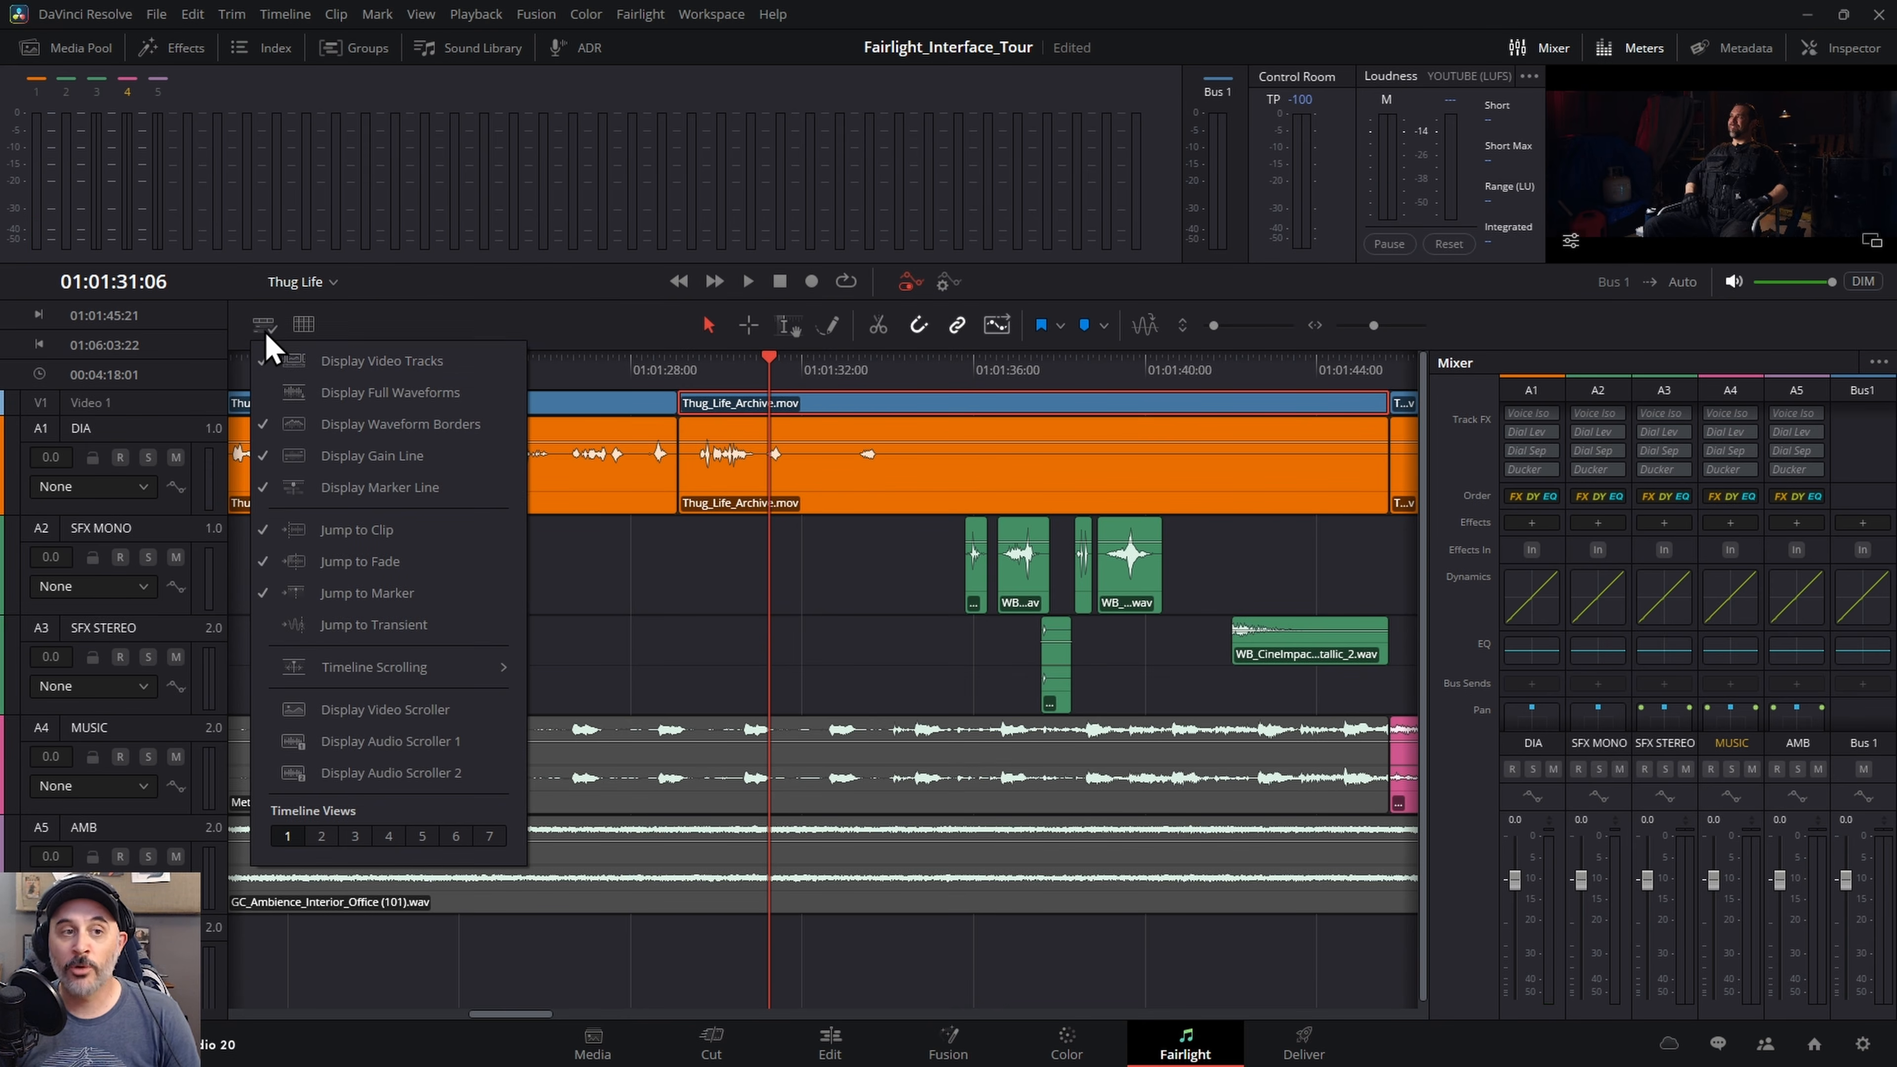
left_click(381, 360)
left_click(733, 378)
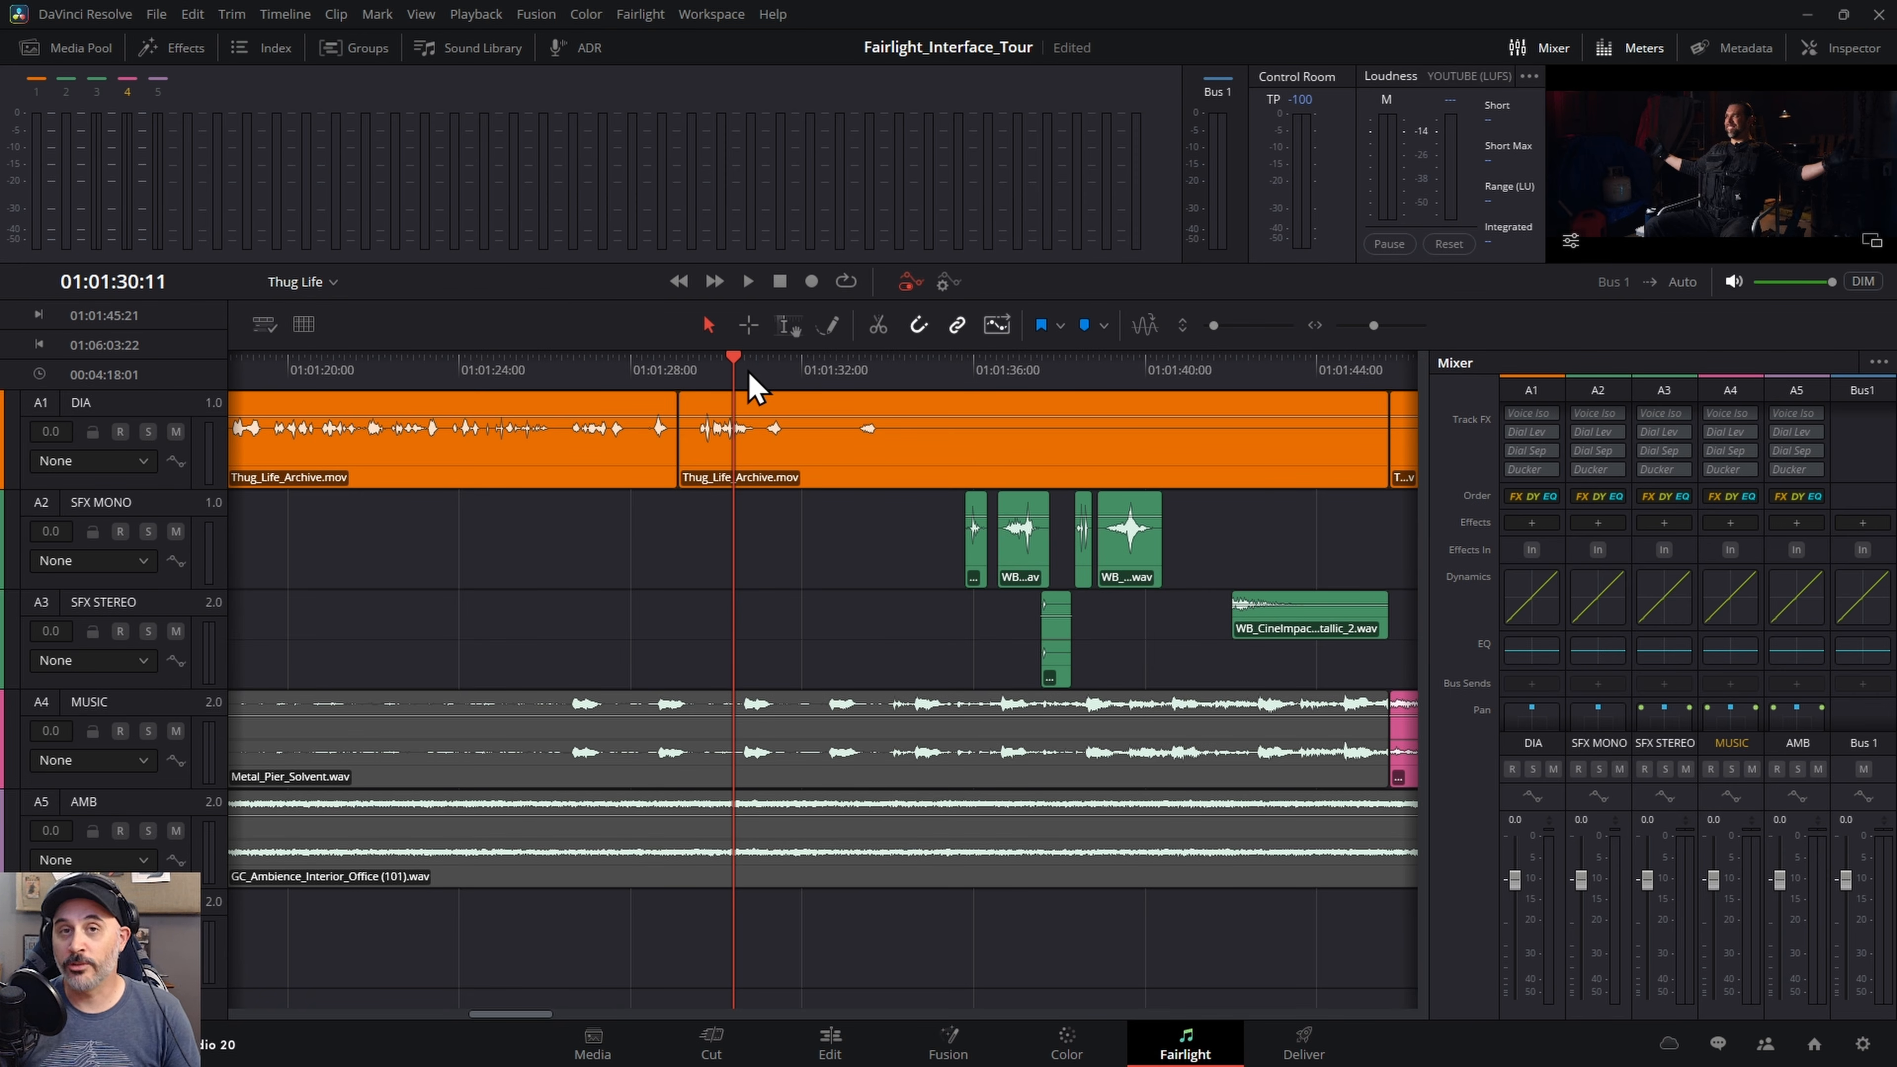
left_click(718, 370)
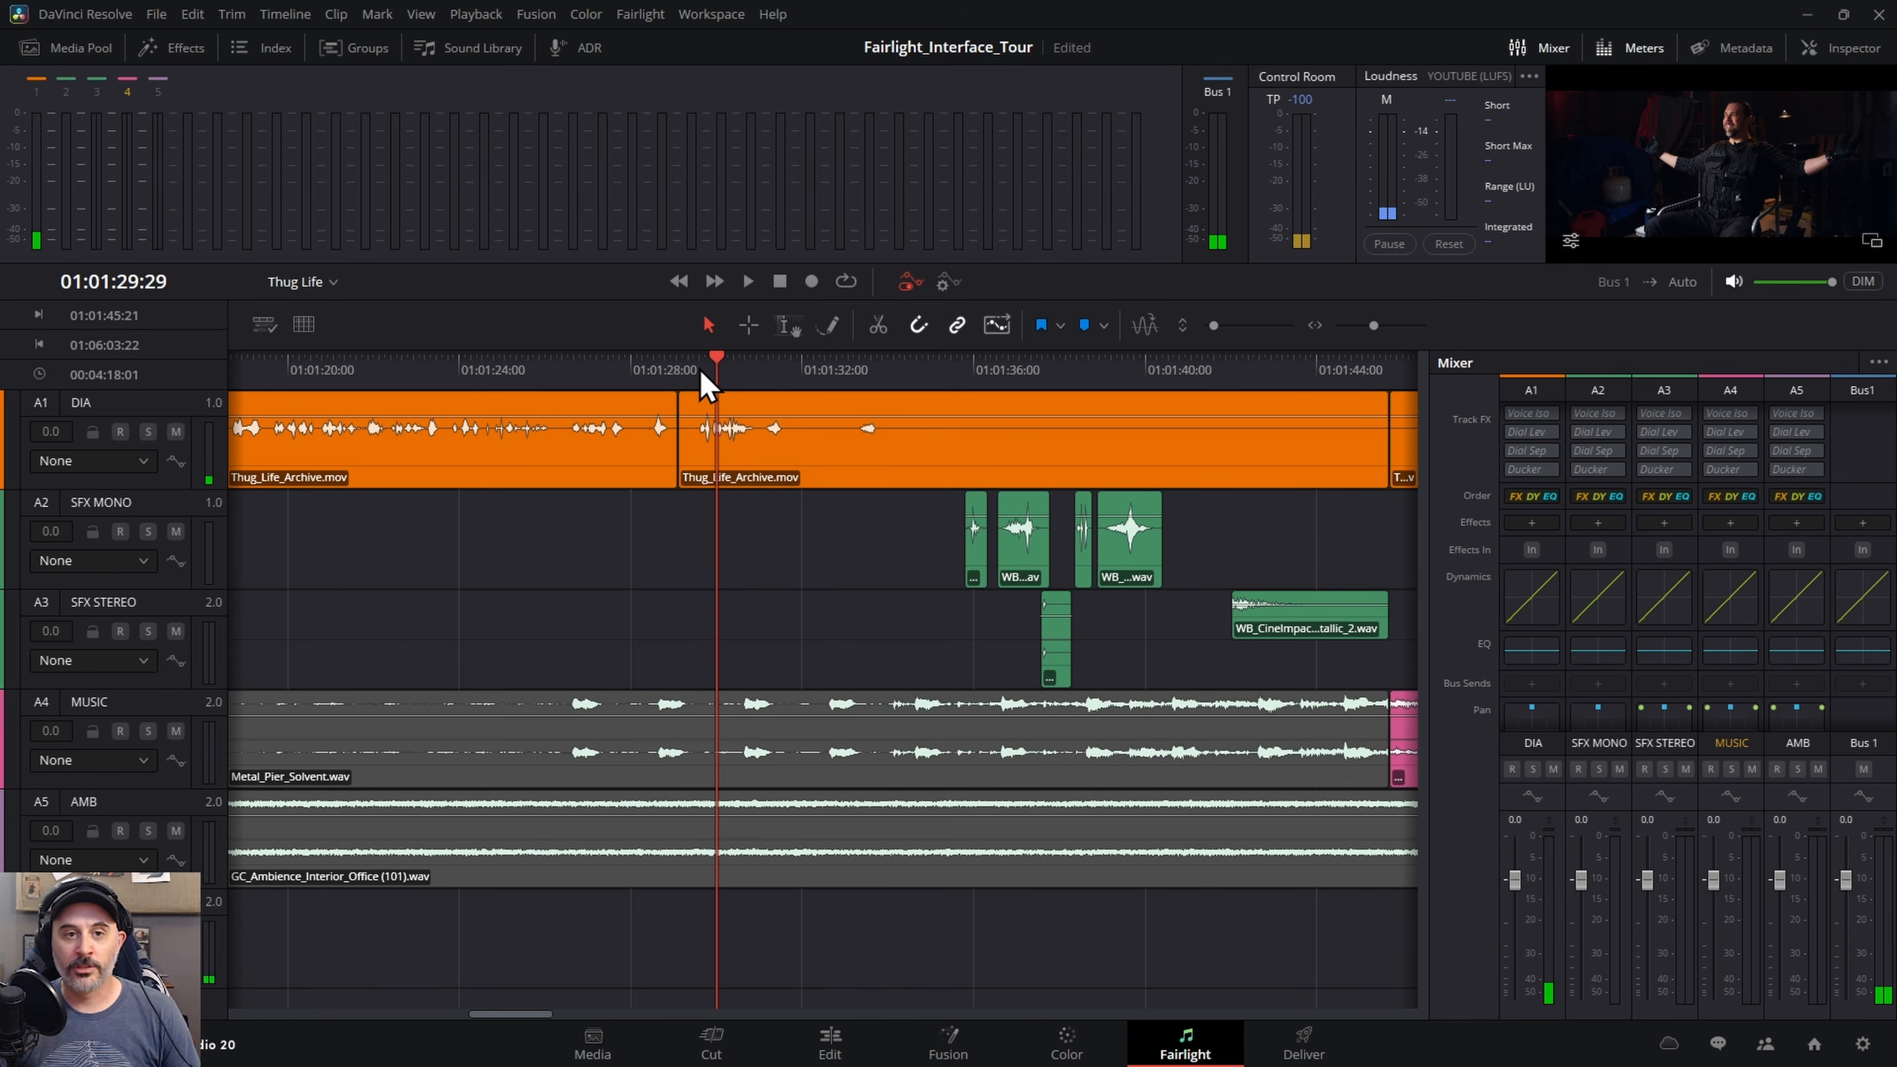
- Select the audio tracks and Bus 1 one after another to examine their headers and matching mixer strips
left_click(158, 408)
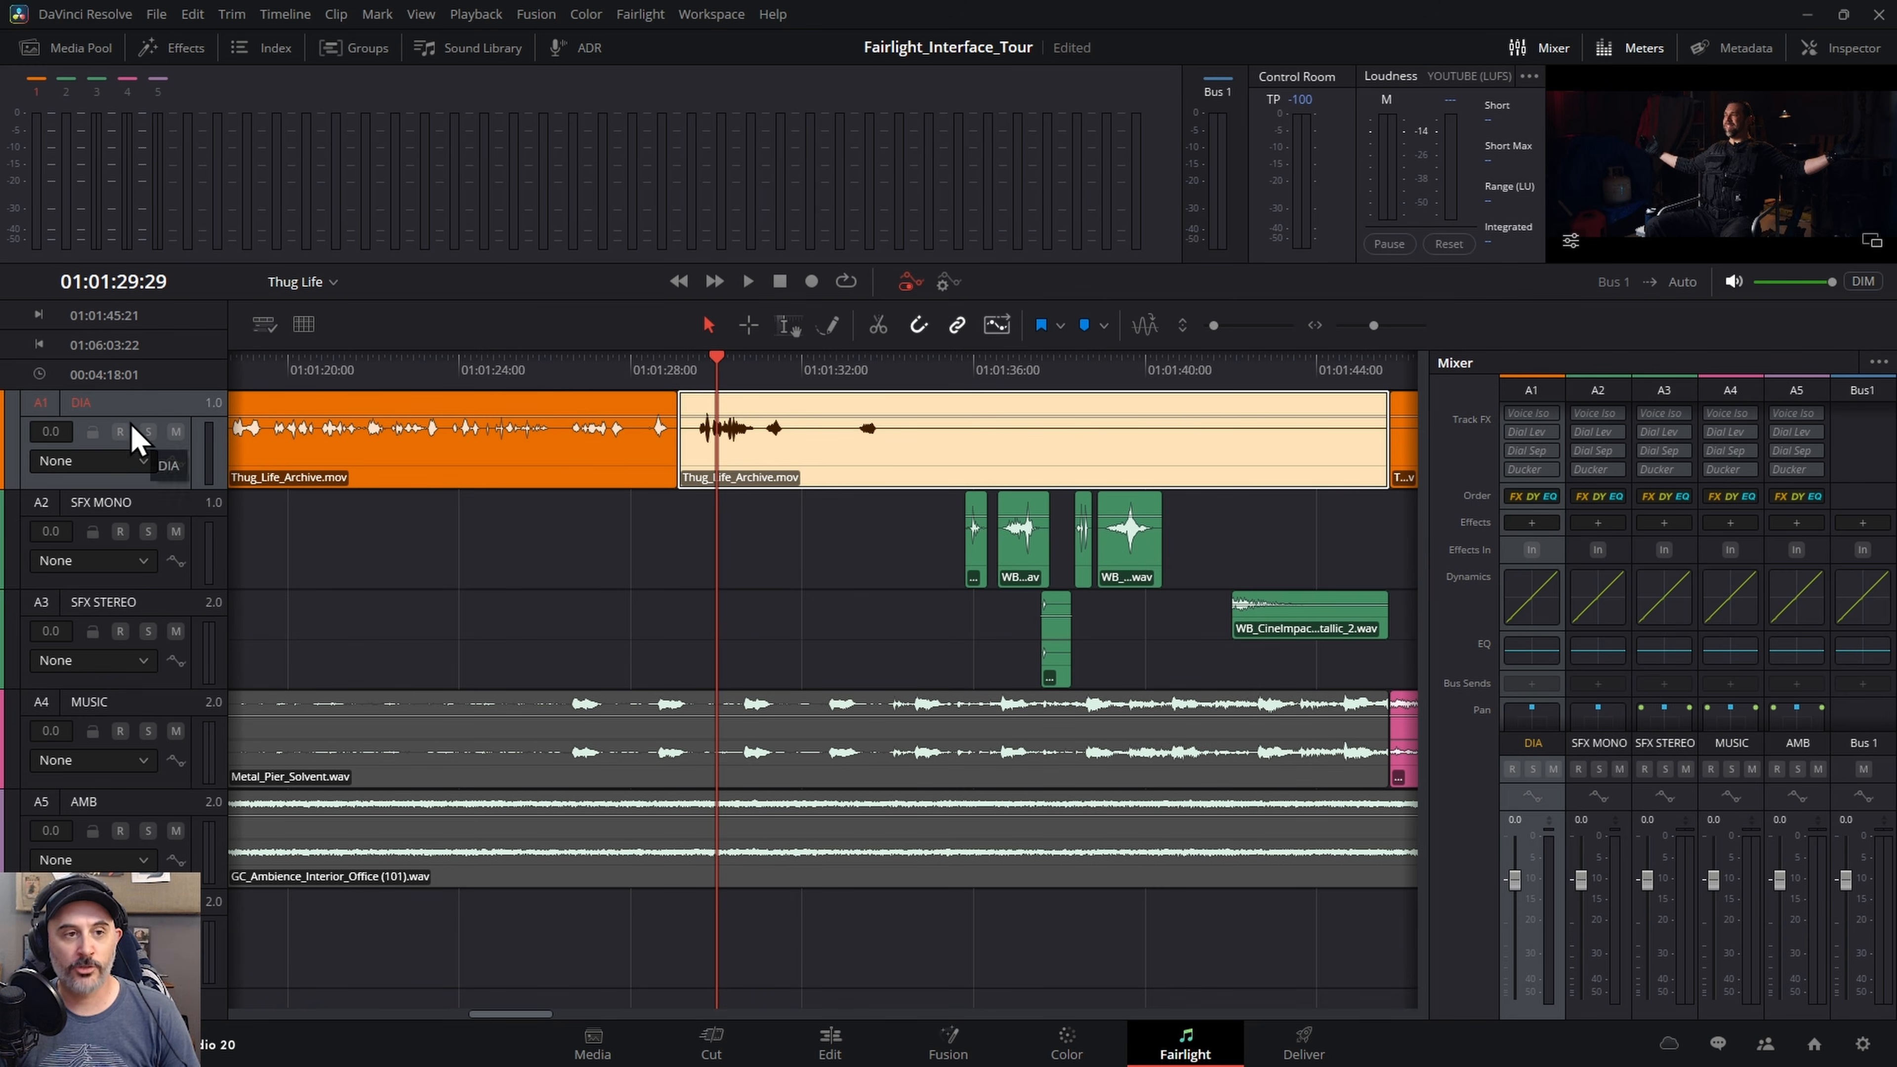
left_click(168, 500)
left_click(167, 608)
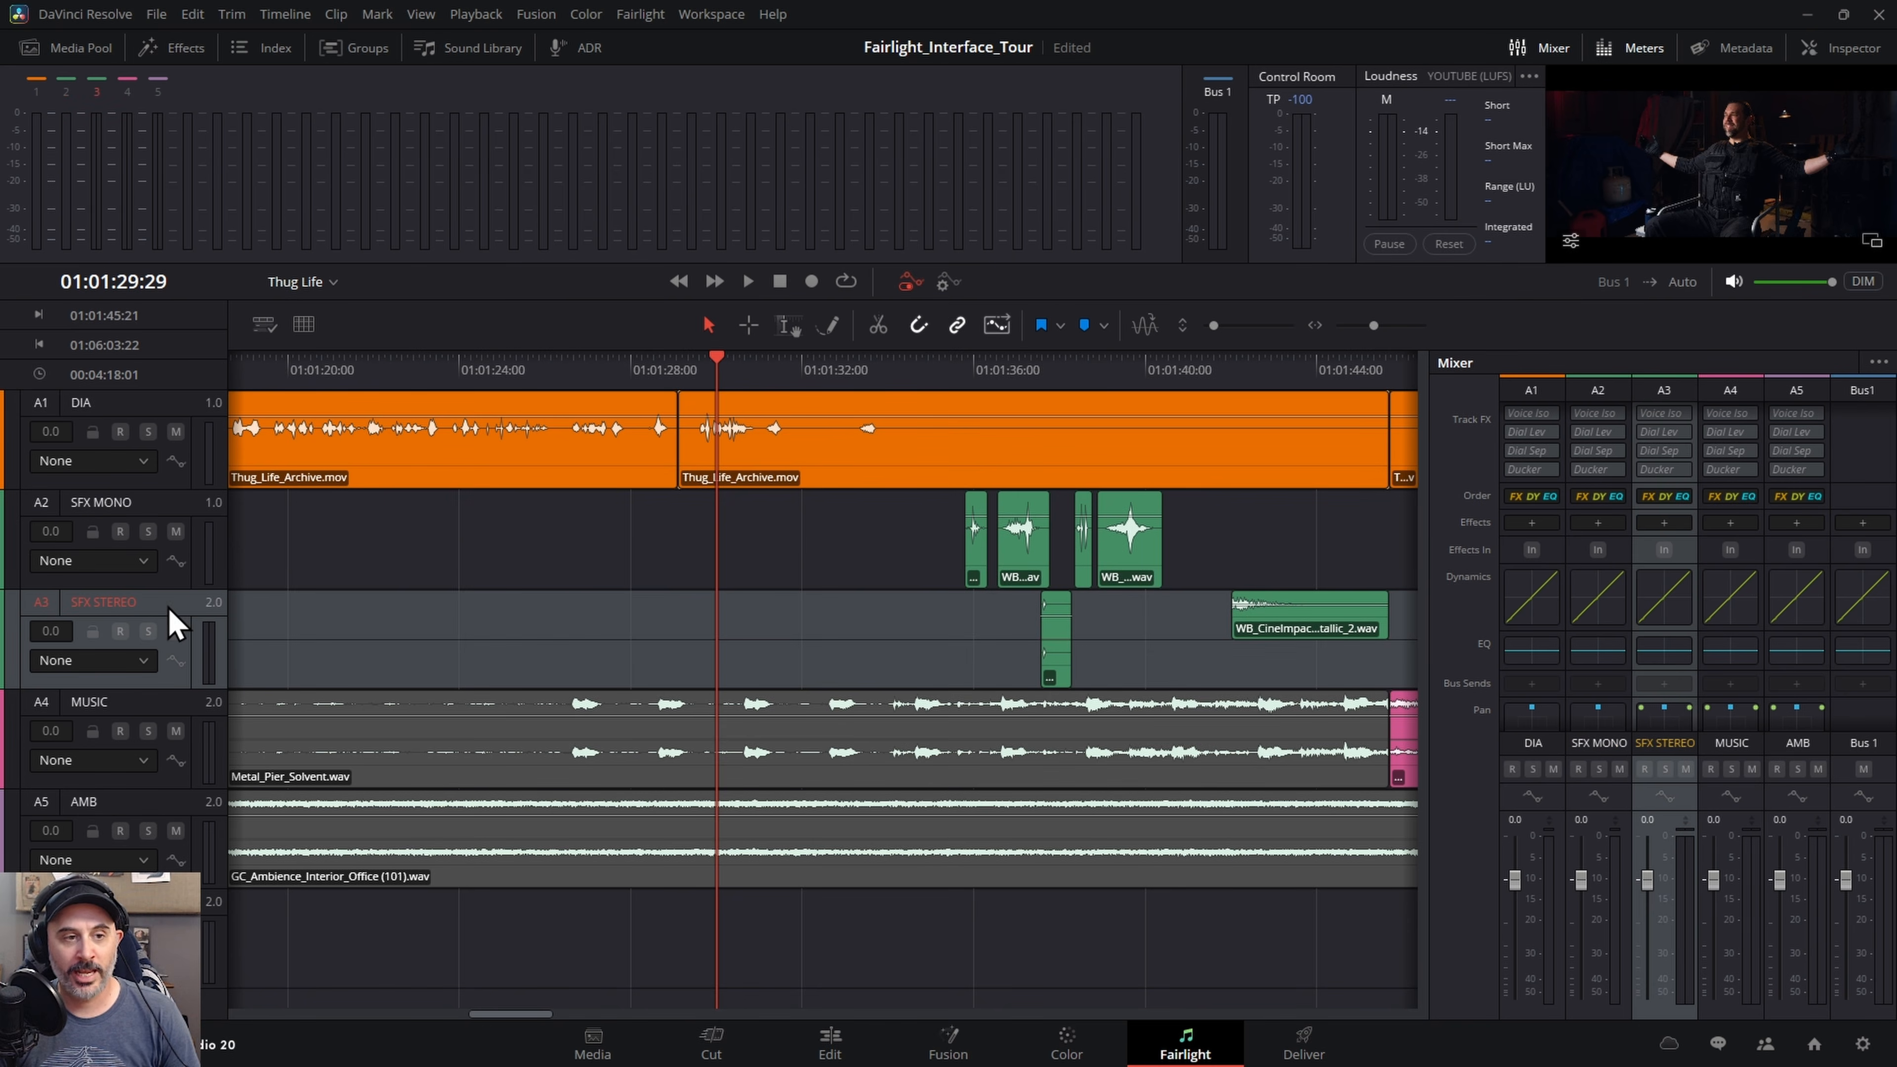
left_click(174, 700)
left_click(180, 908)
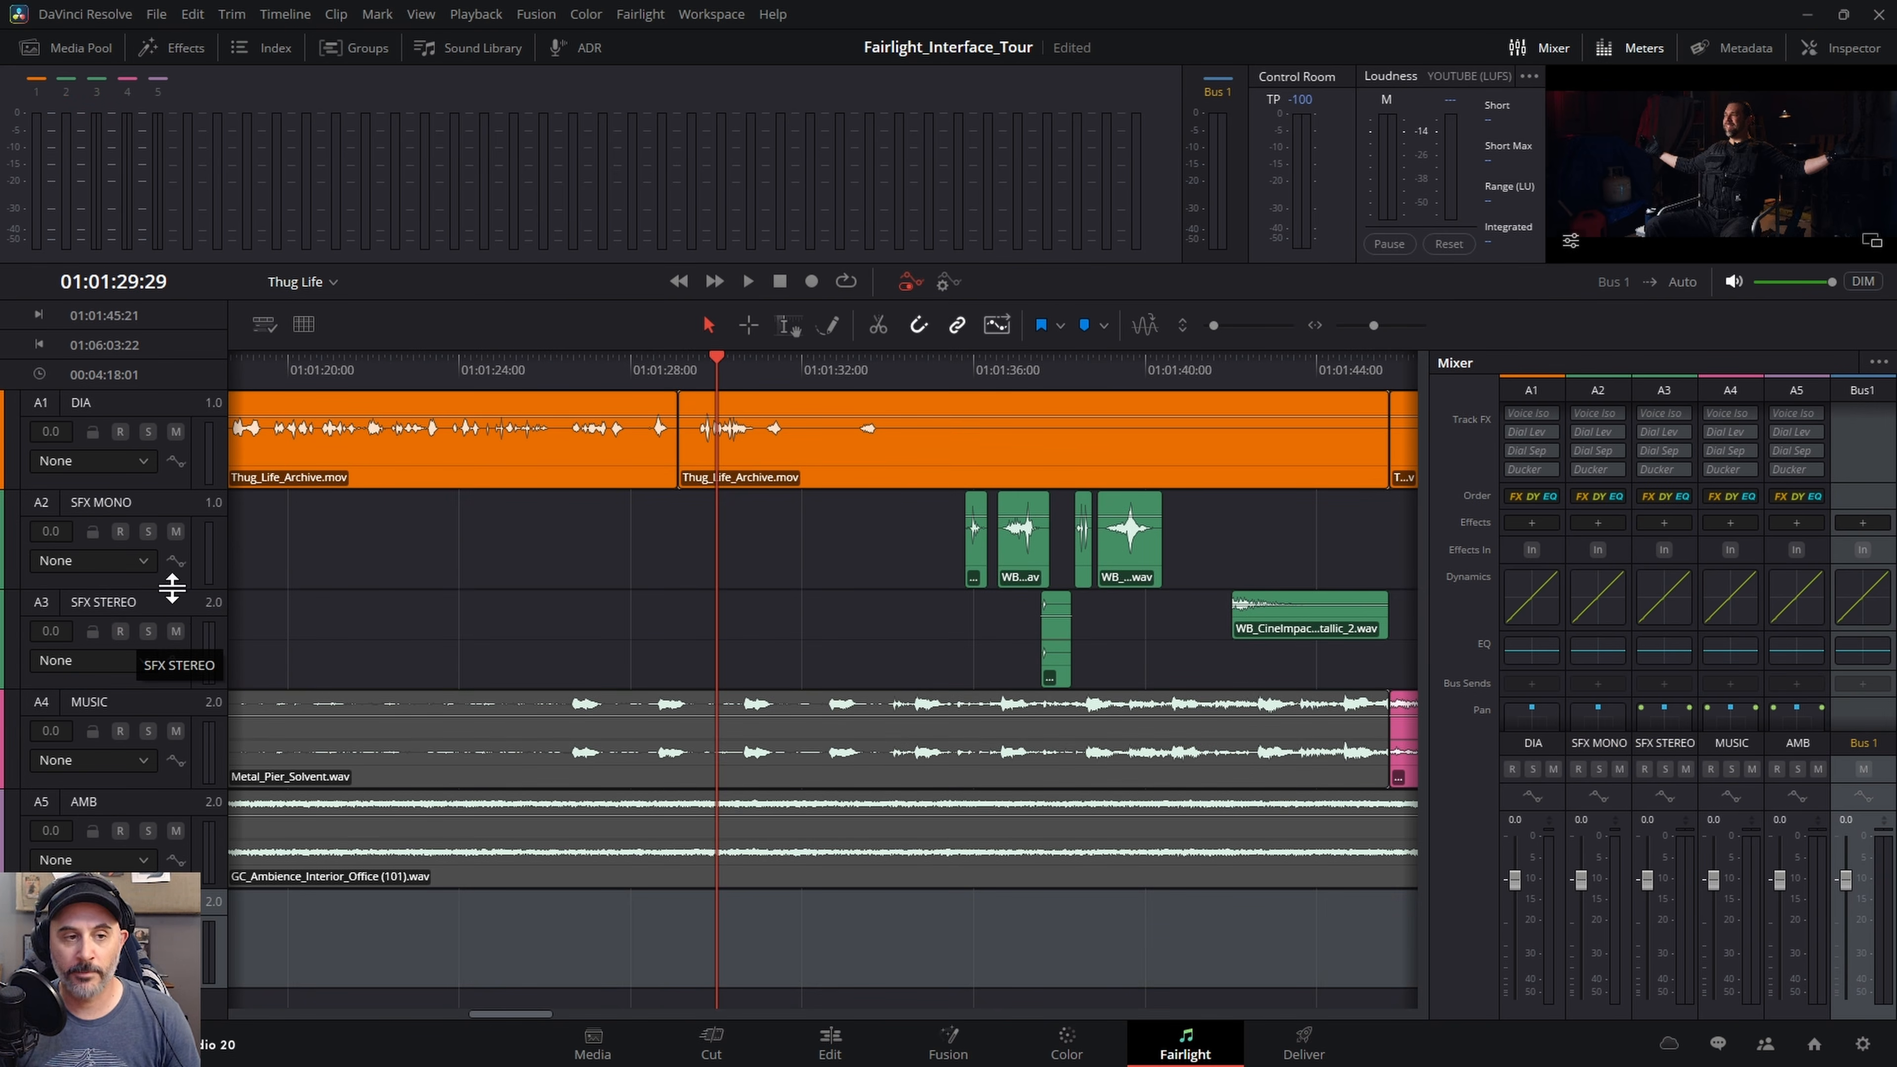
left_click(161, 751)
left_click(180, 908)
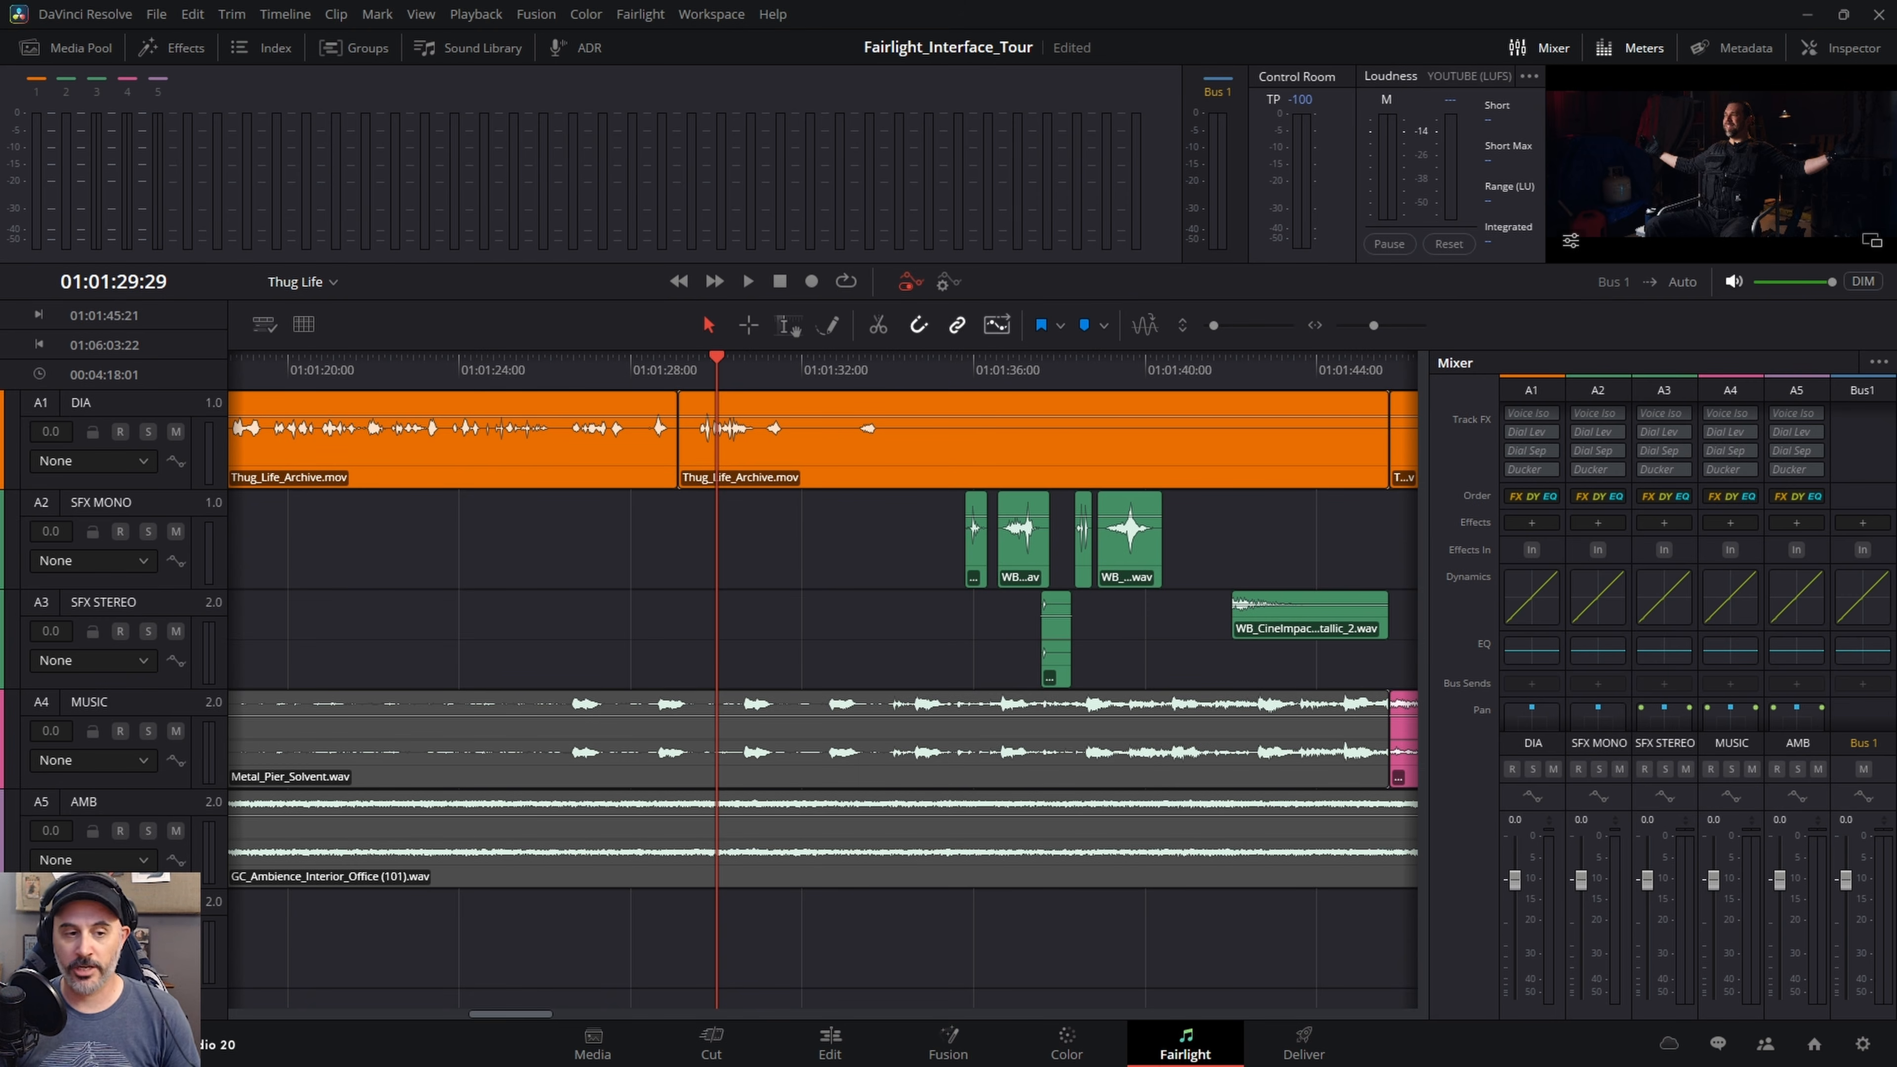
left_click(198, 794)
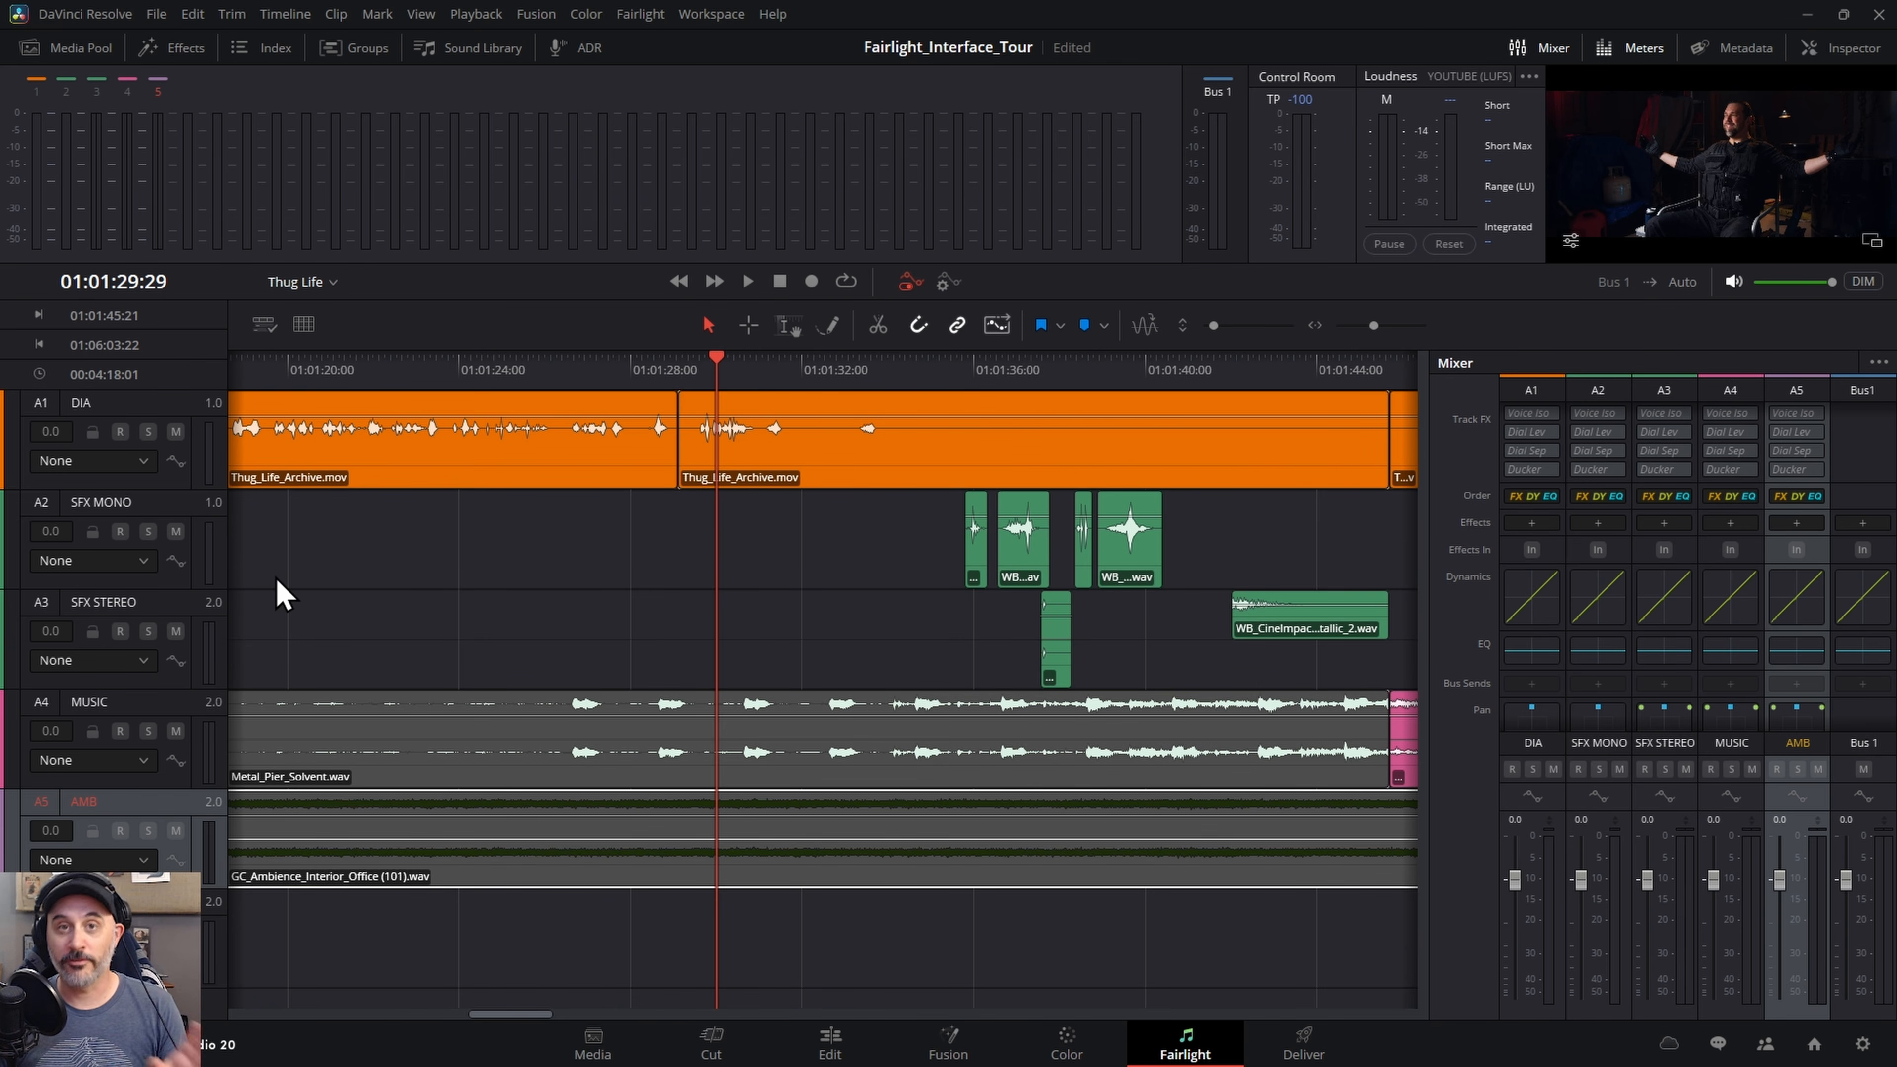
- Compare the channel formats of the SFX MONO, SFX STEREO and DIA tracks by selecting their headers
left_click(175, 504)
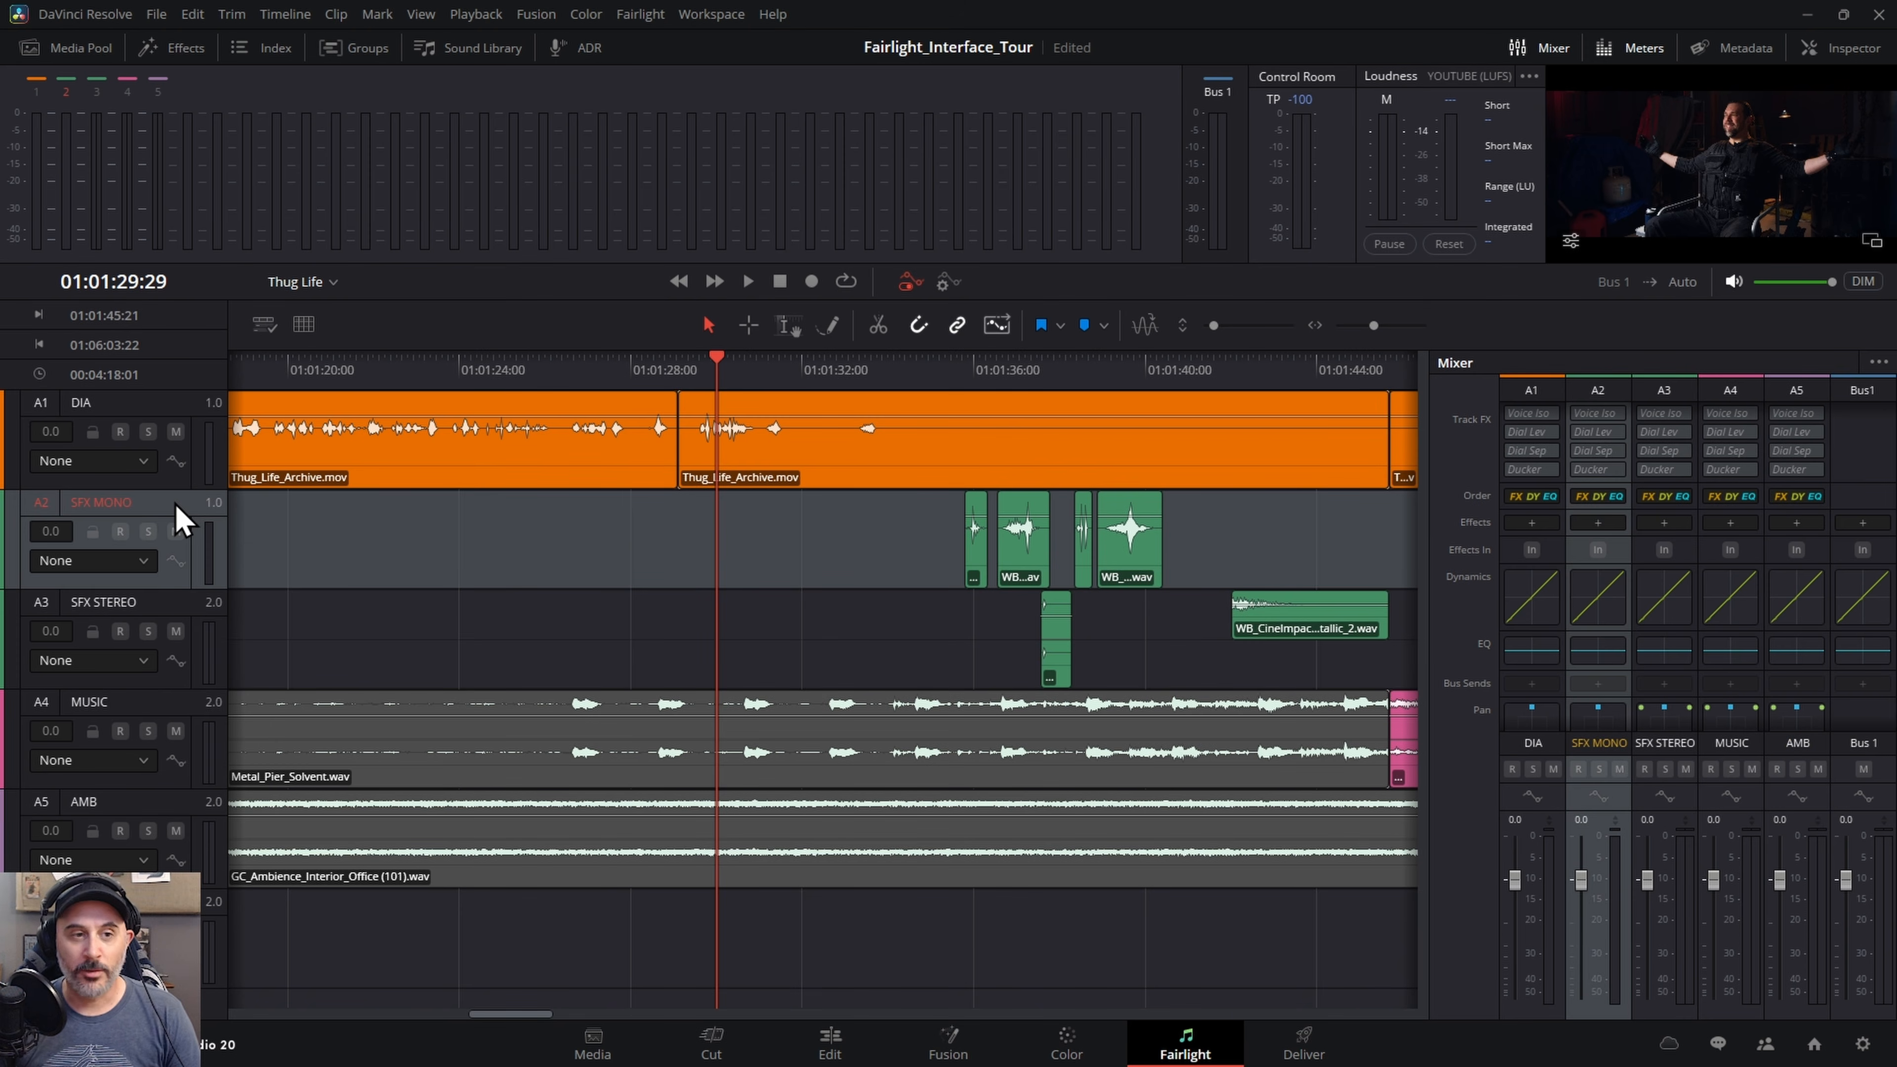
left_click(170, 603)
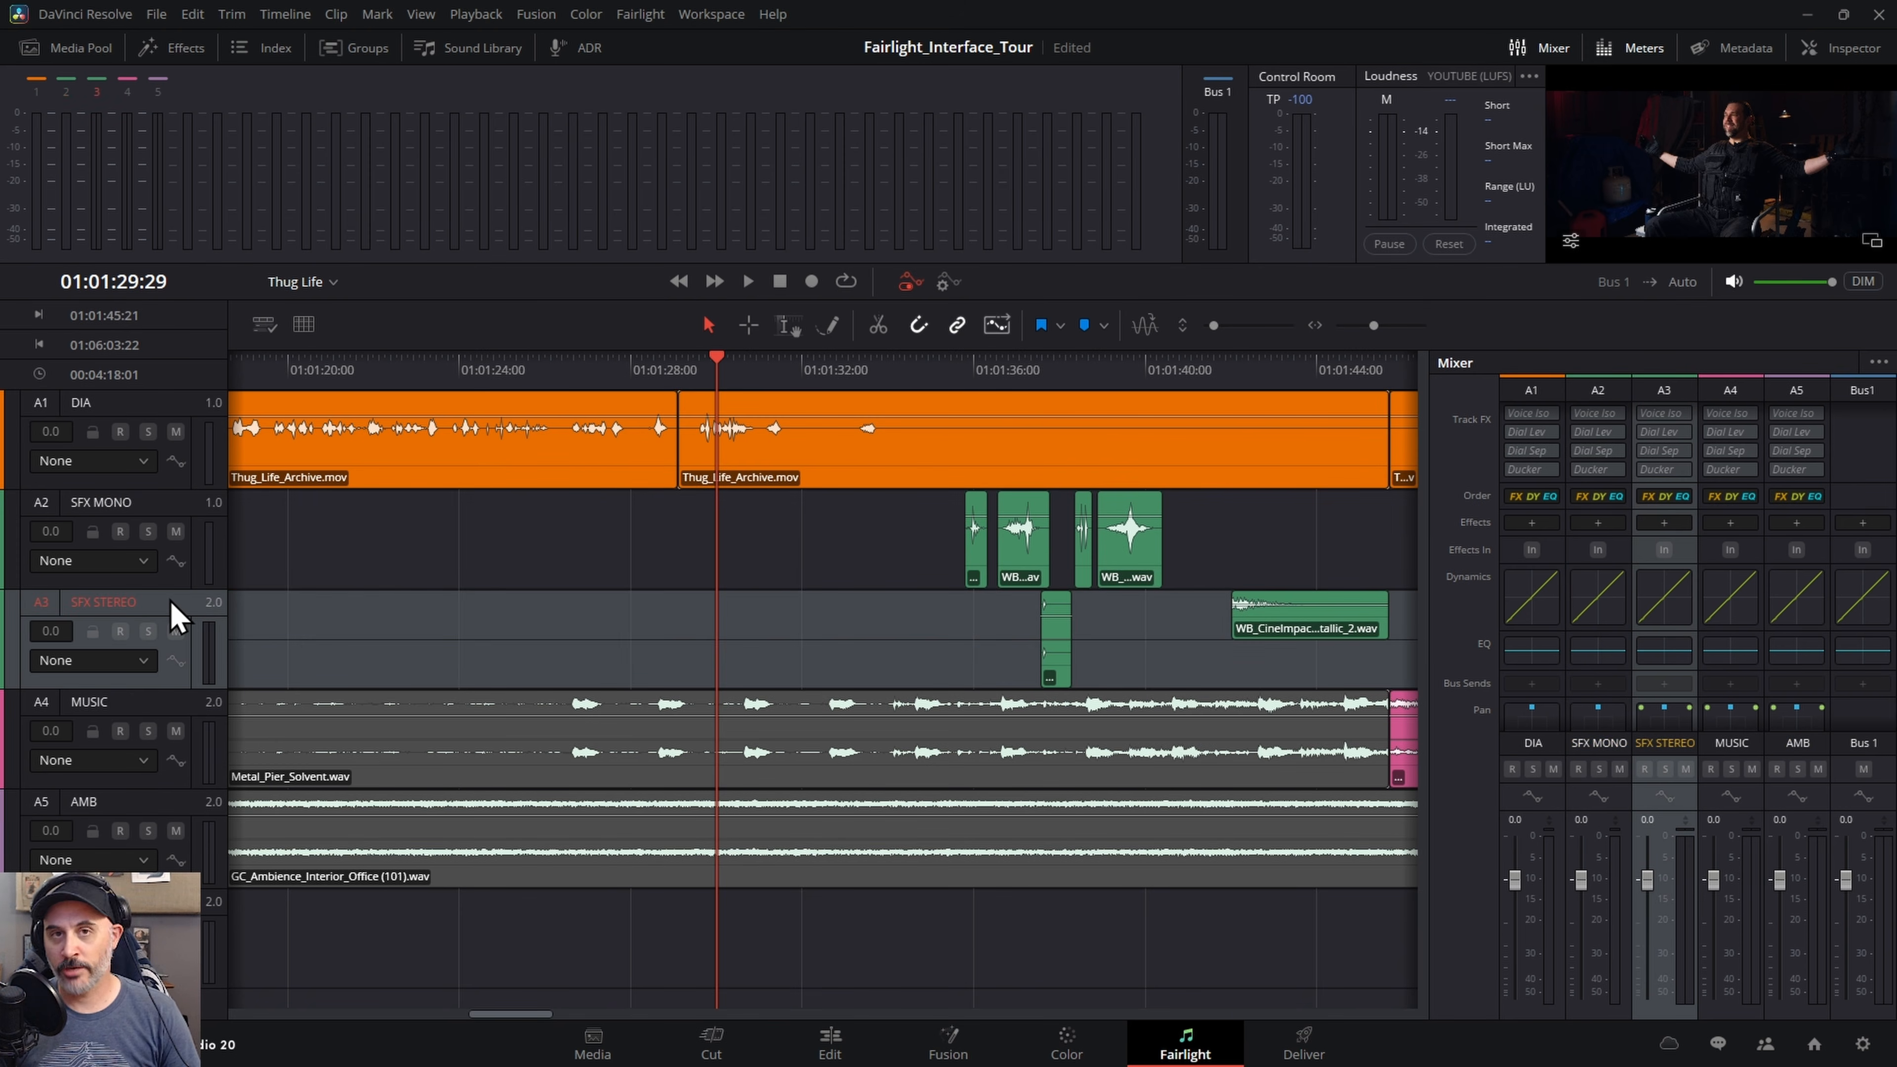
left_click(182, 414)
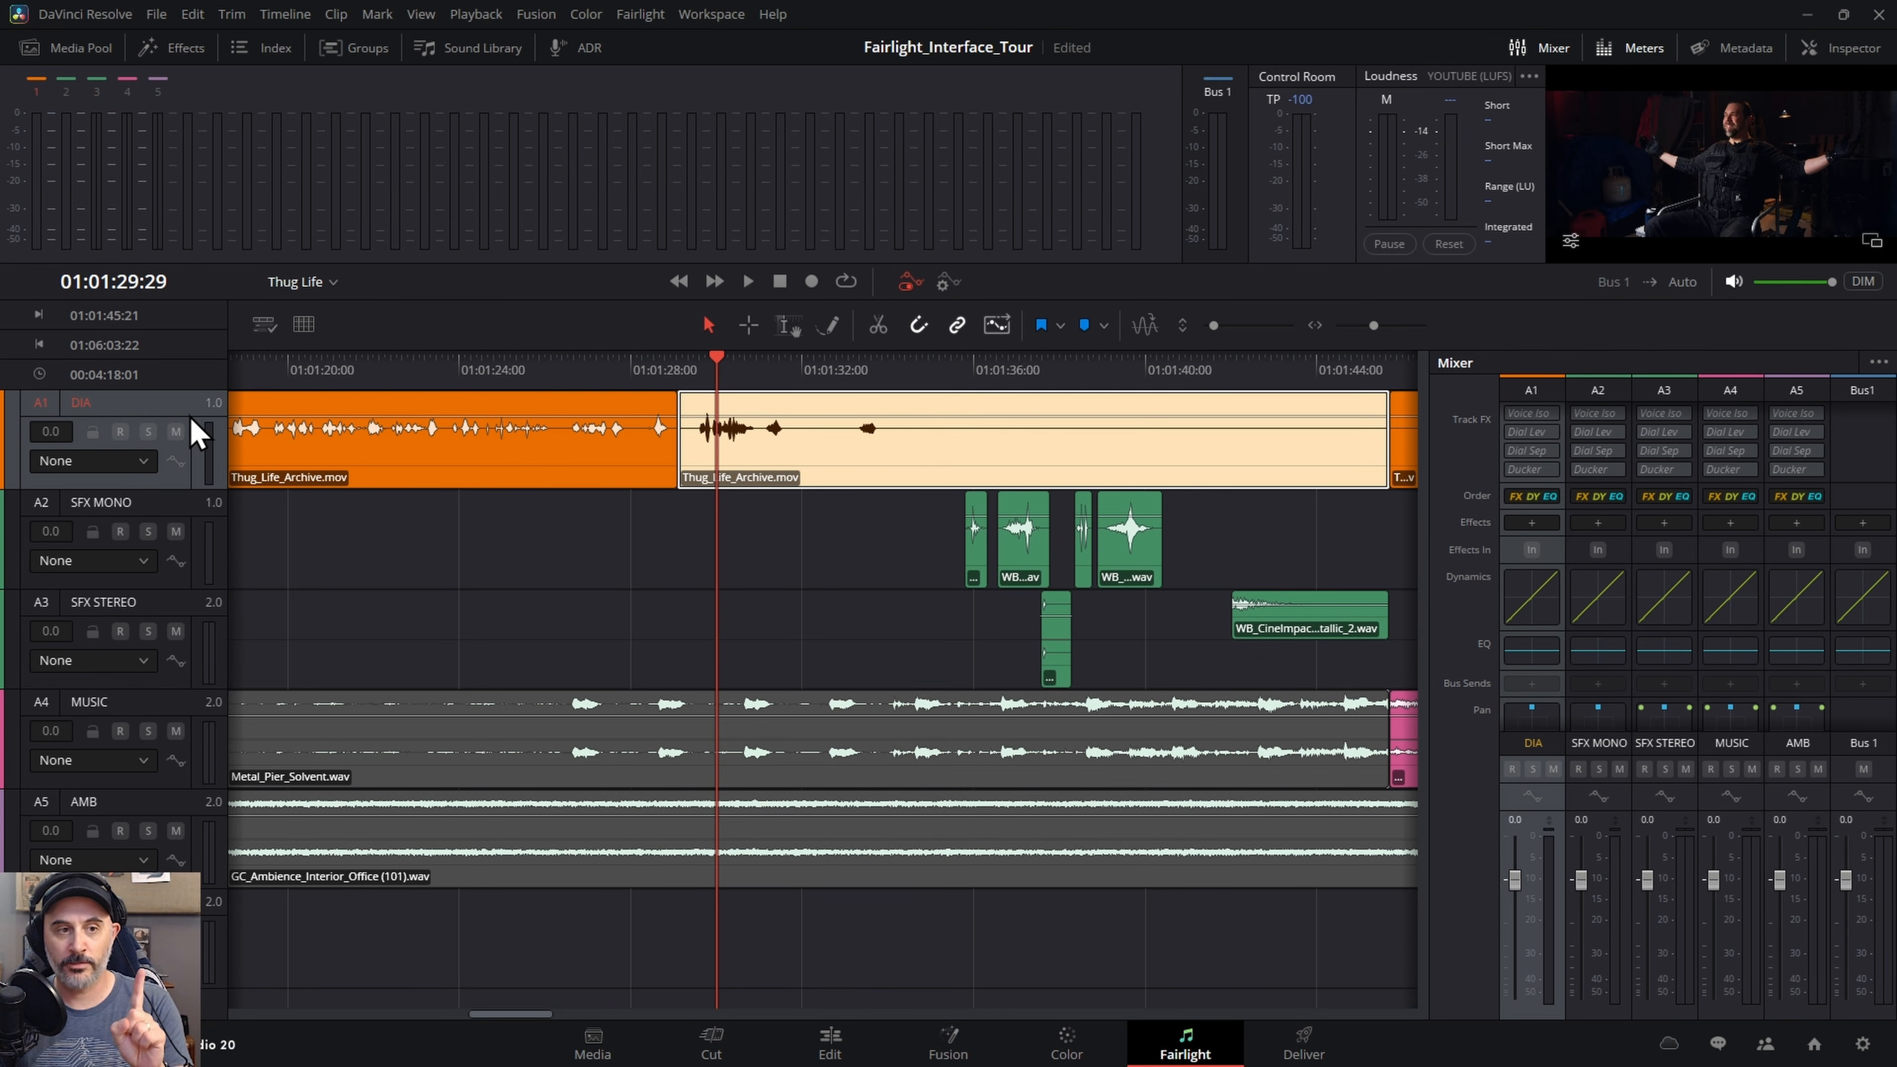
left_click(181, 619)
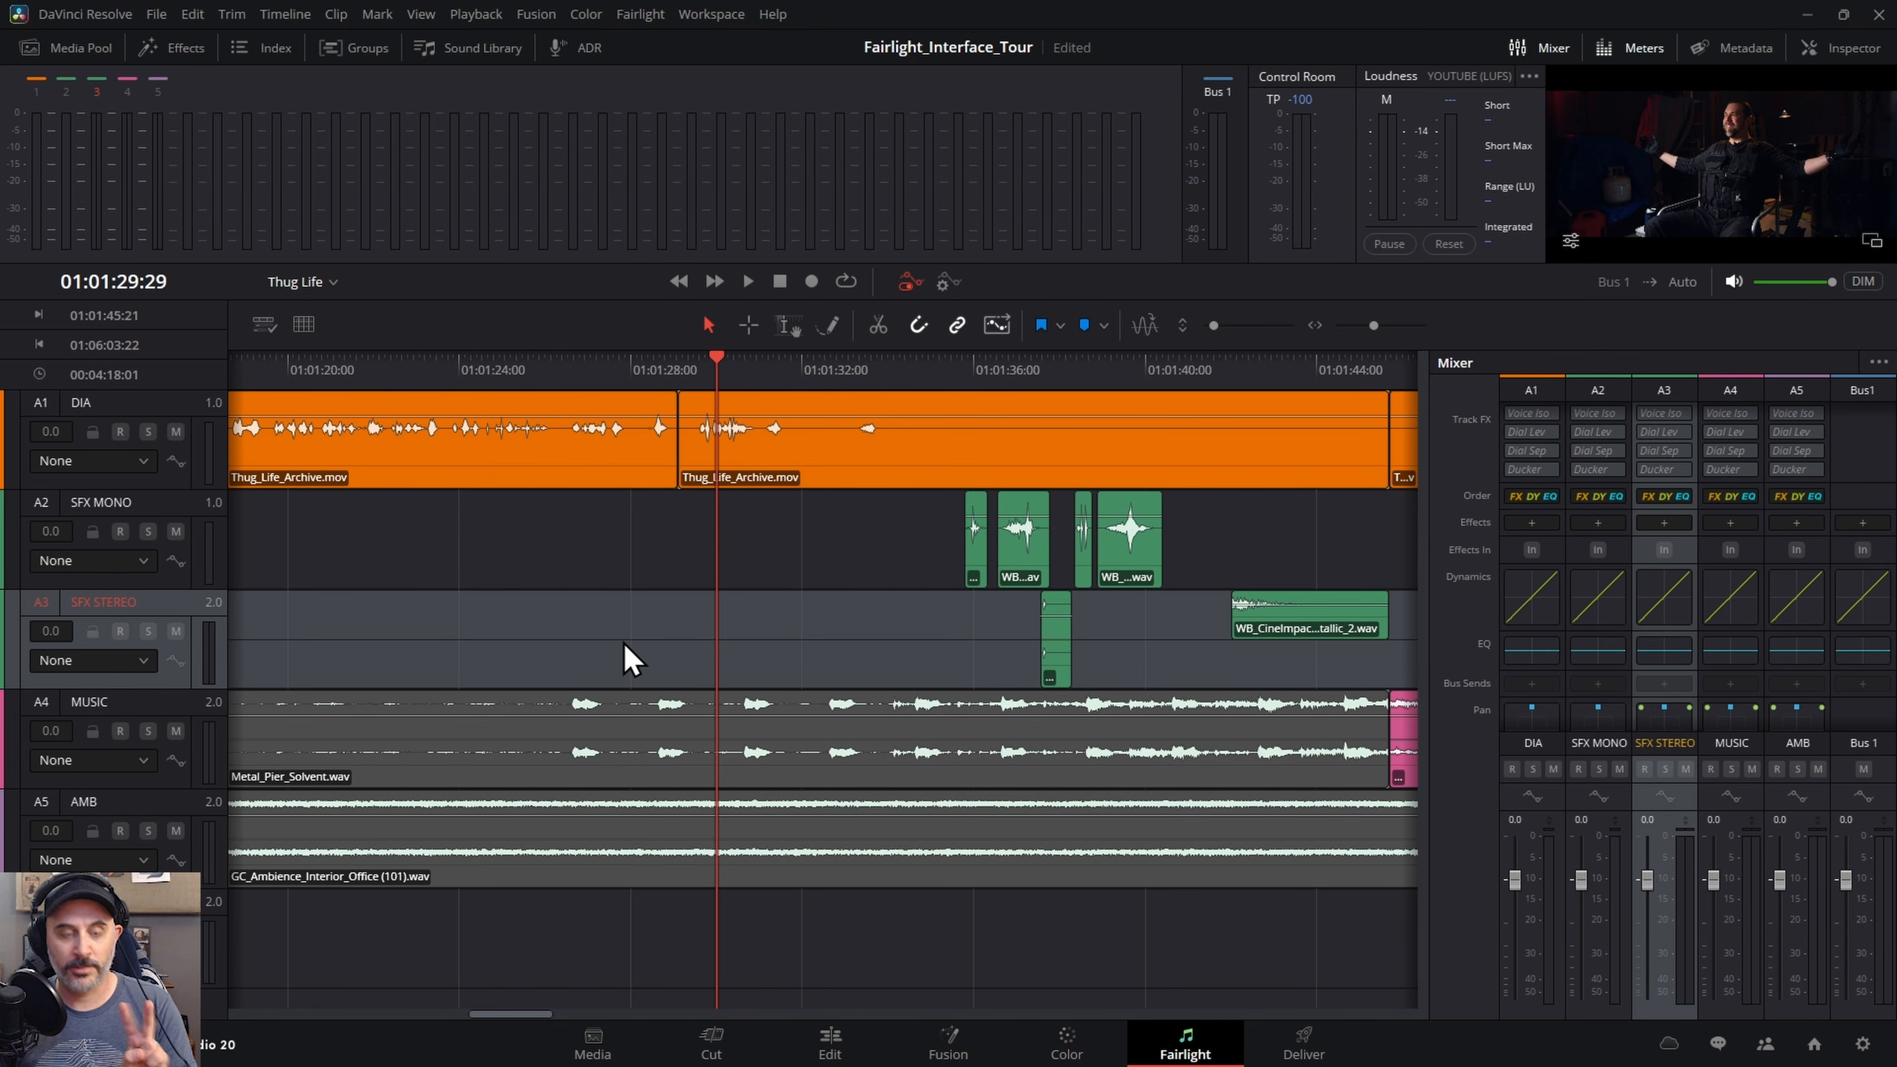
- Inspect the mono waveform of the WB_MG_Friction_3.wav clip and scrub through it to 01:01:35:29
left_click(968, 360)
scroll(993, 523, "up", 8)
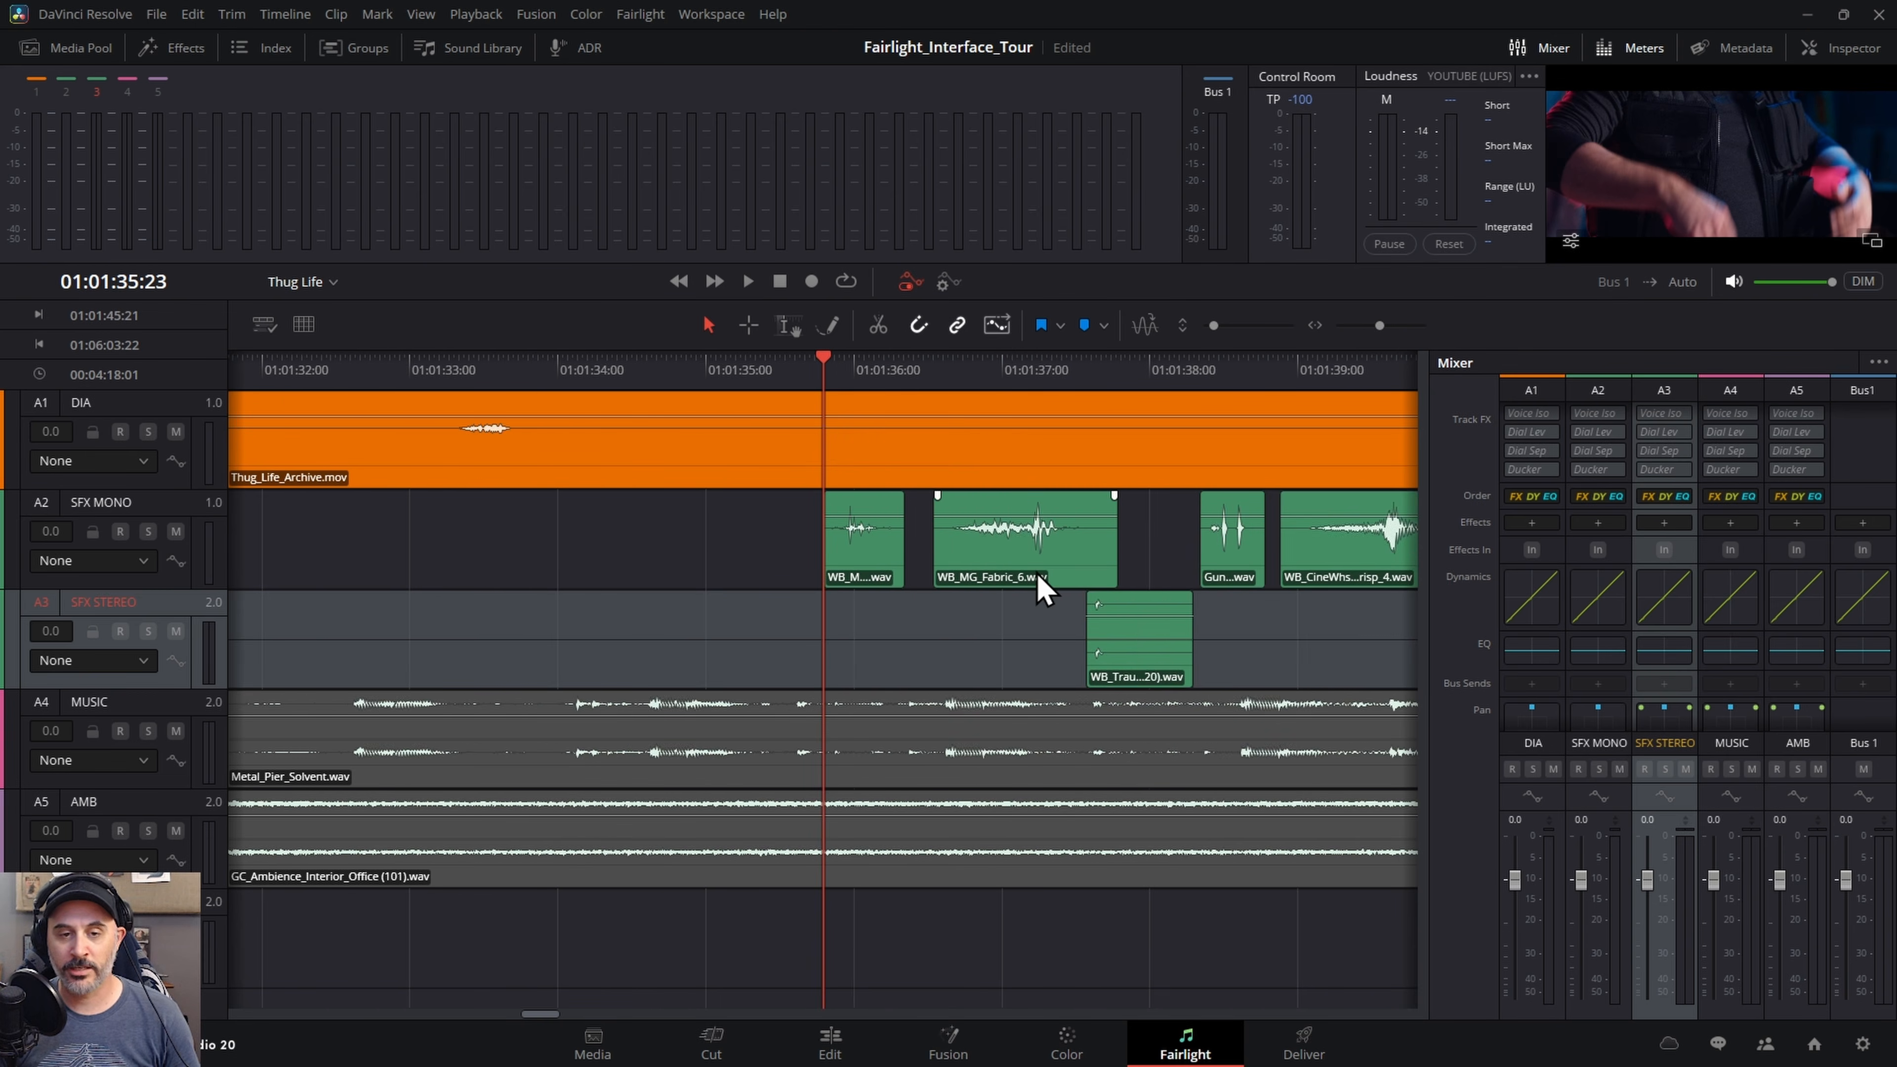
scroll(1038, 577, "up", 3)
scroll(1046, 620, "right", 2)
left_click(860, 538)
mouse_move(722, 365)
left_mouse_down()
mouse_move(686, 366)
mouse_move(719, 370)
left_mouse_up()
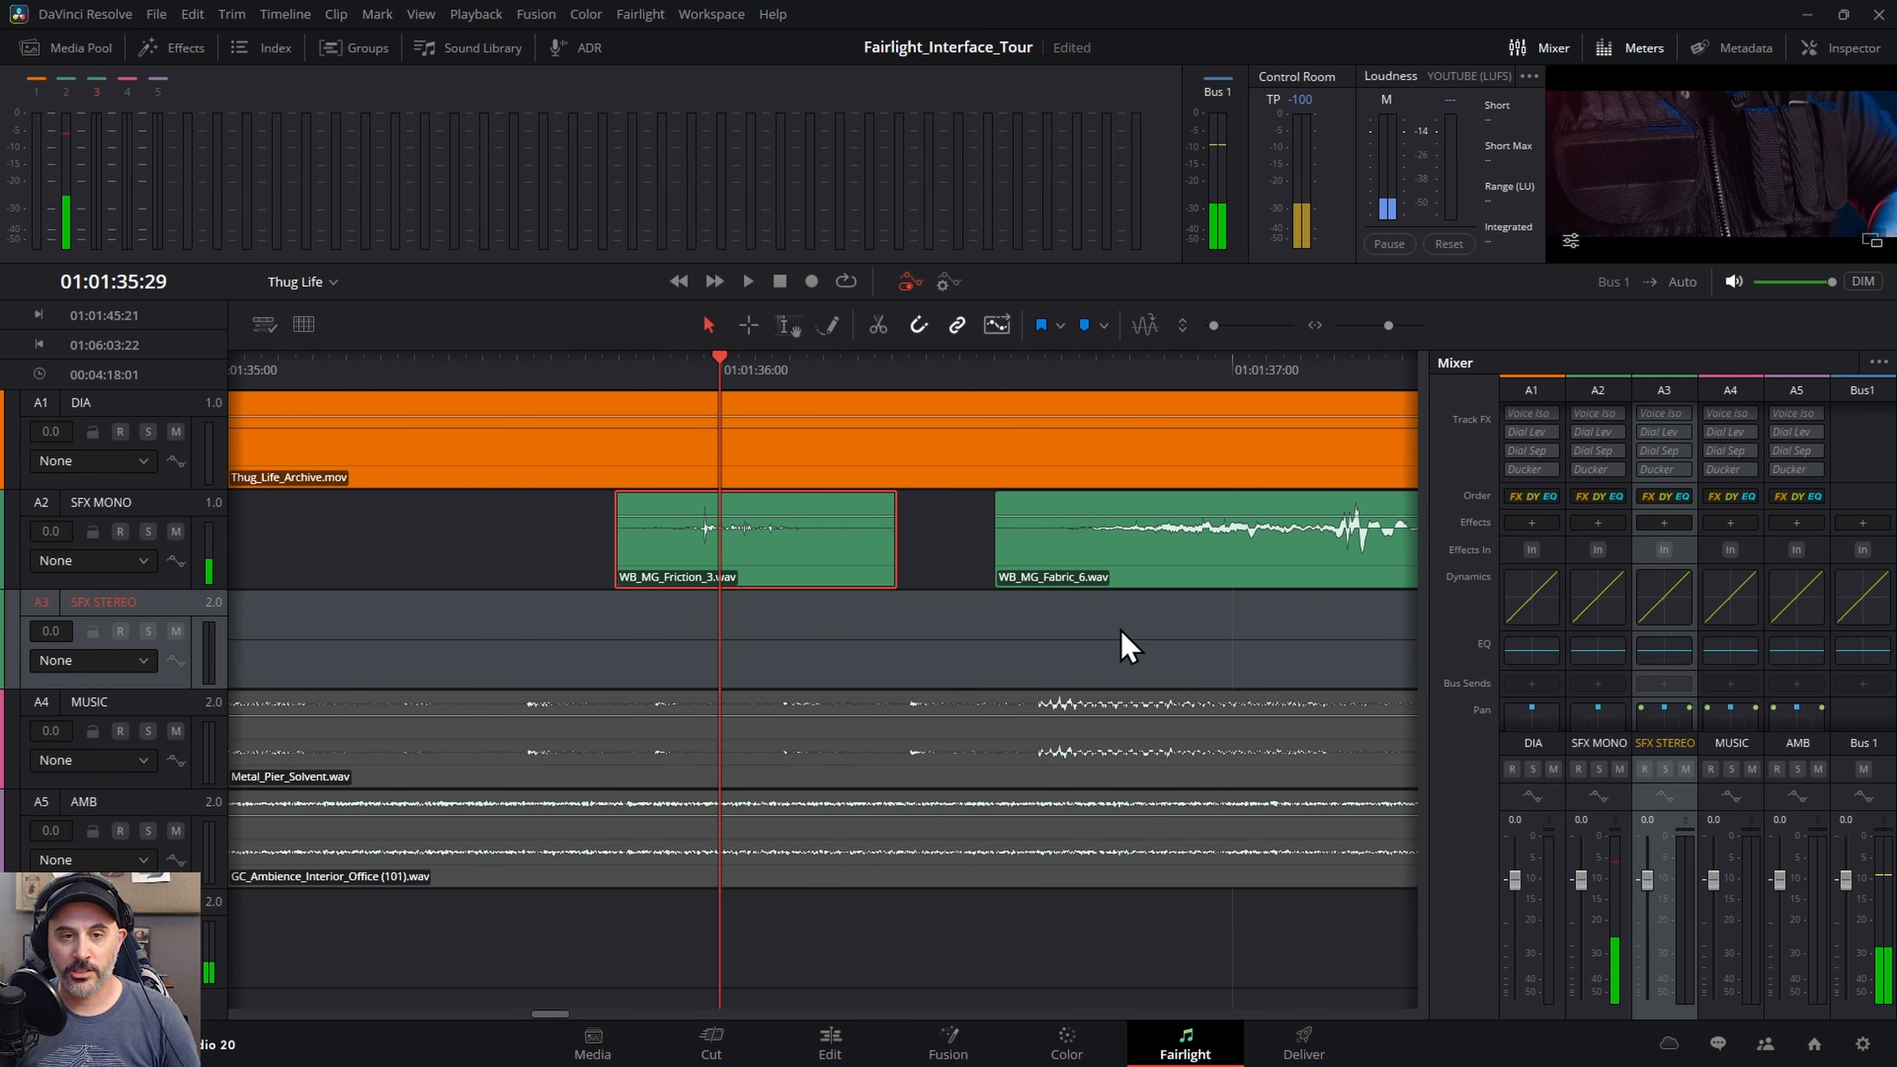
- Place the playhead at 01:01:37:26 over WB_Trauma_Hits (120).wav and increase the SFX STEREO track's height to about double
scroll(1151, 642, "right", 2)
scroll(1150, 642, "right", 10)
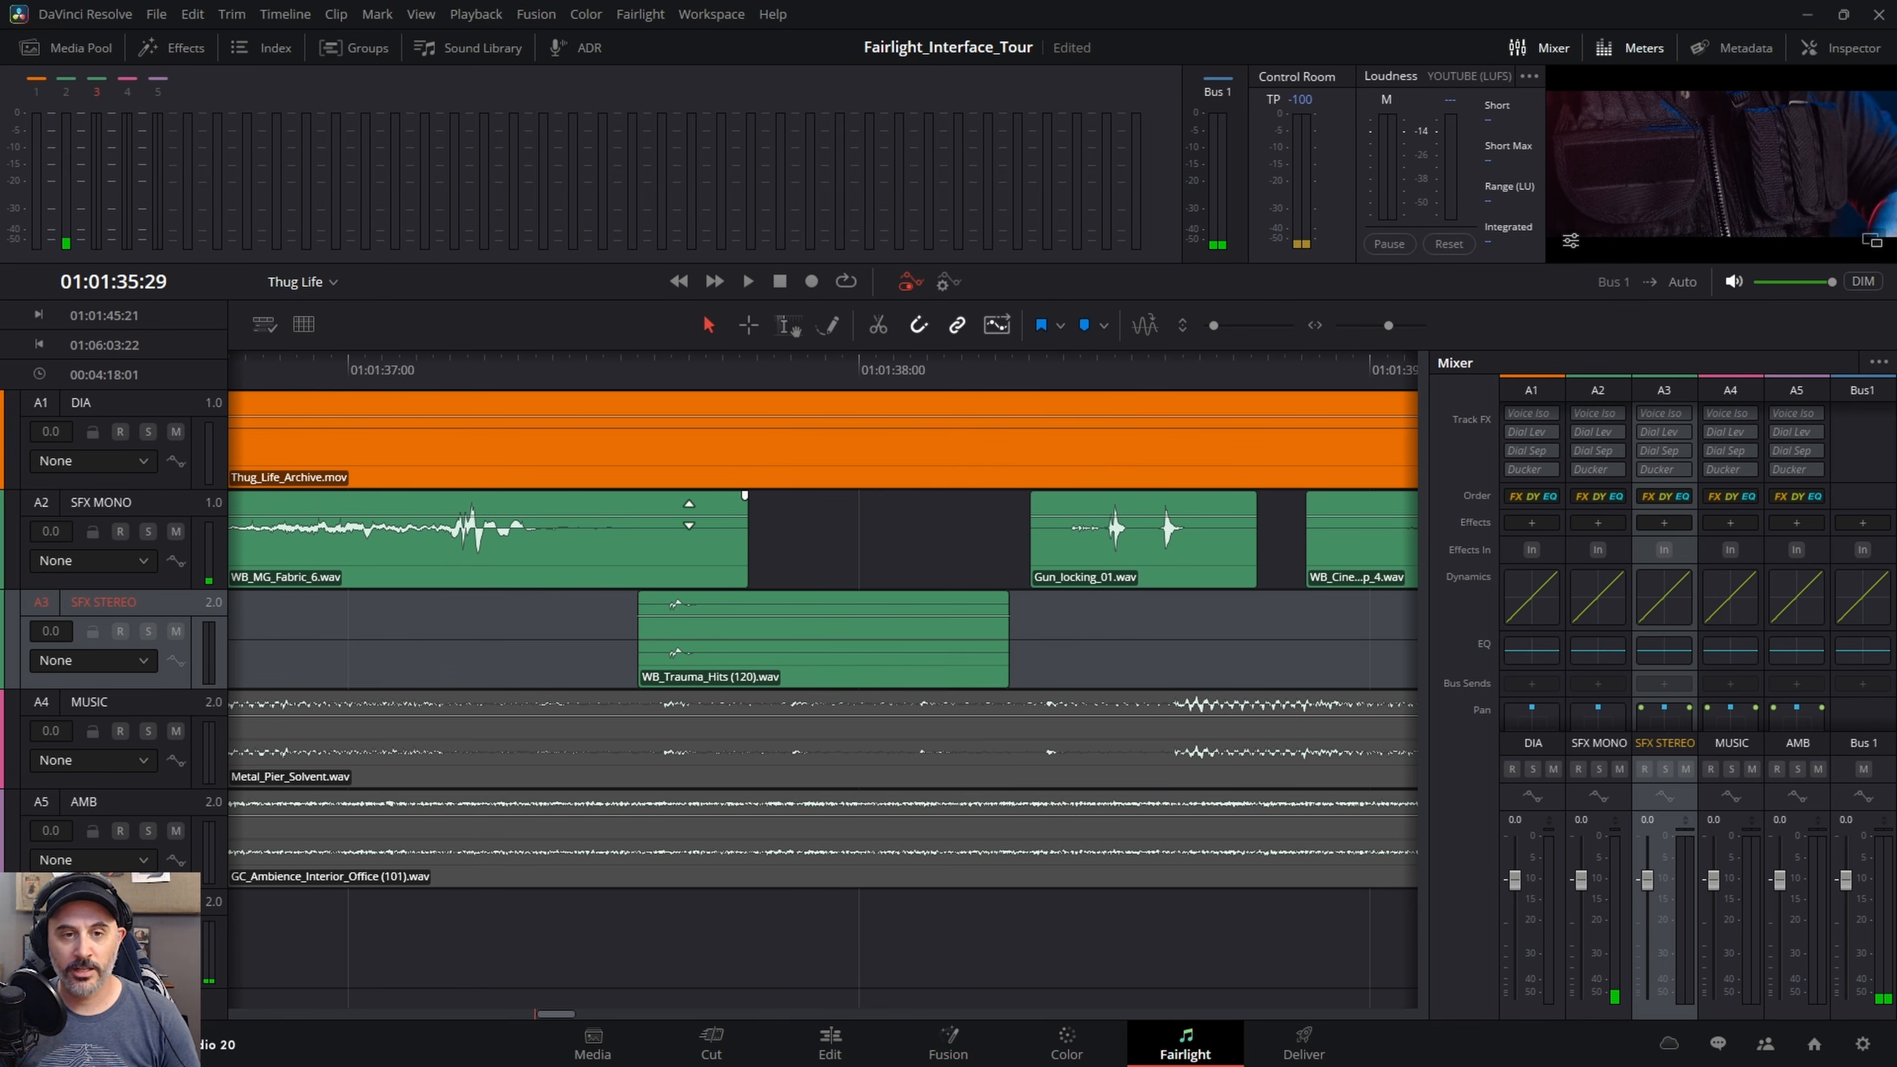
left_click(793, 365)
left_click(779, 670)
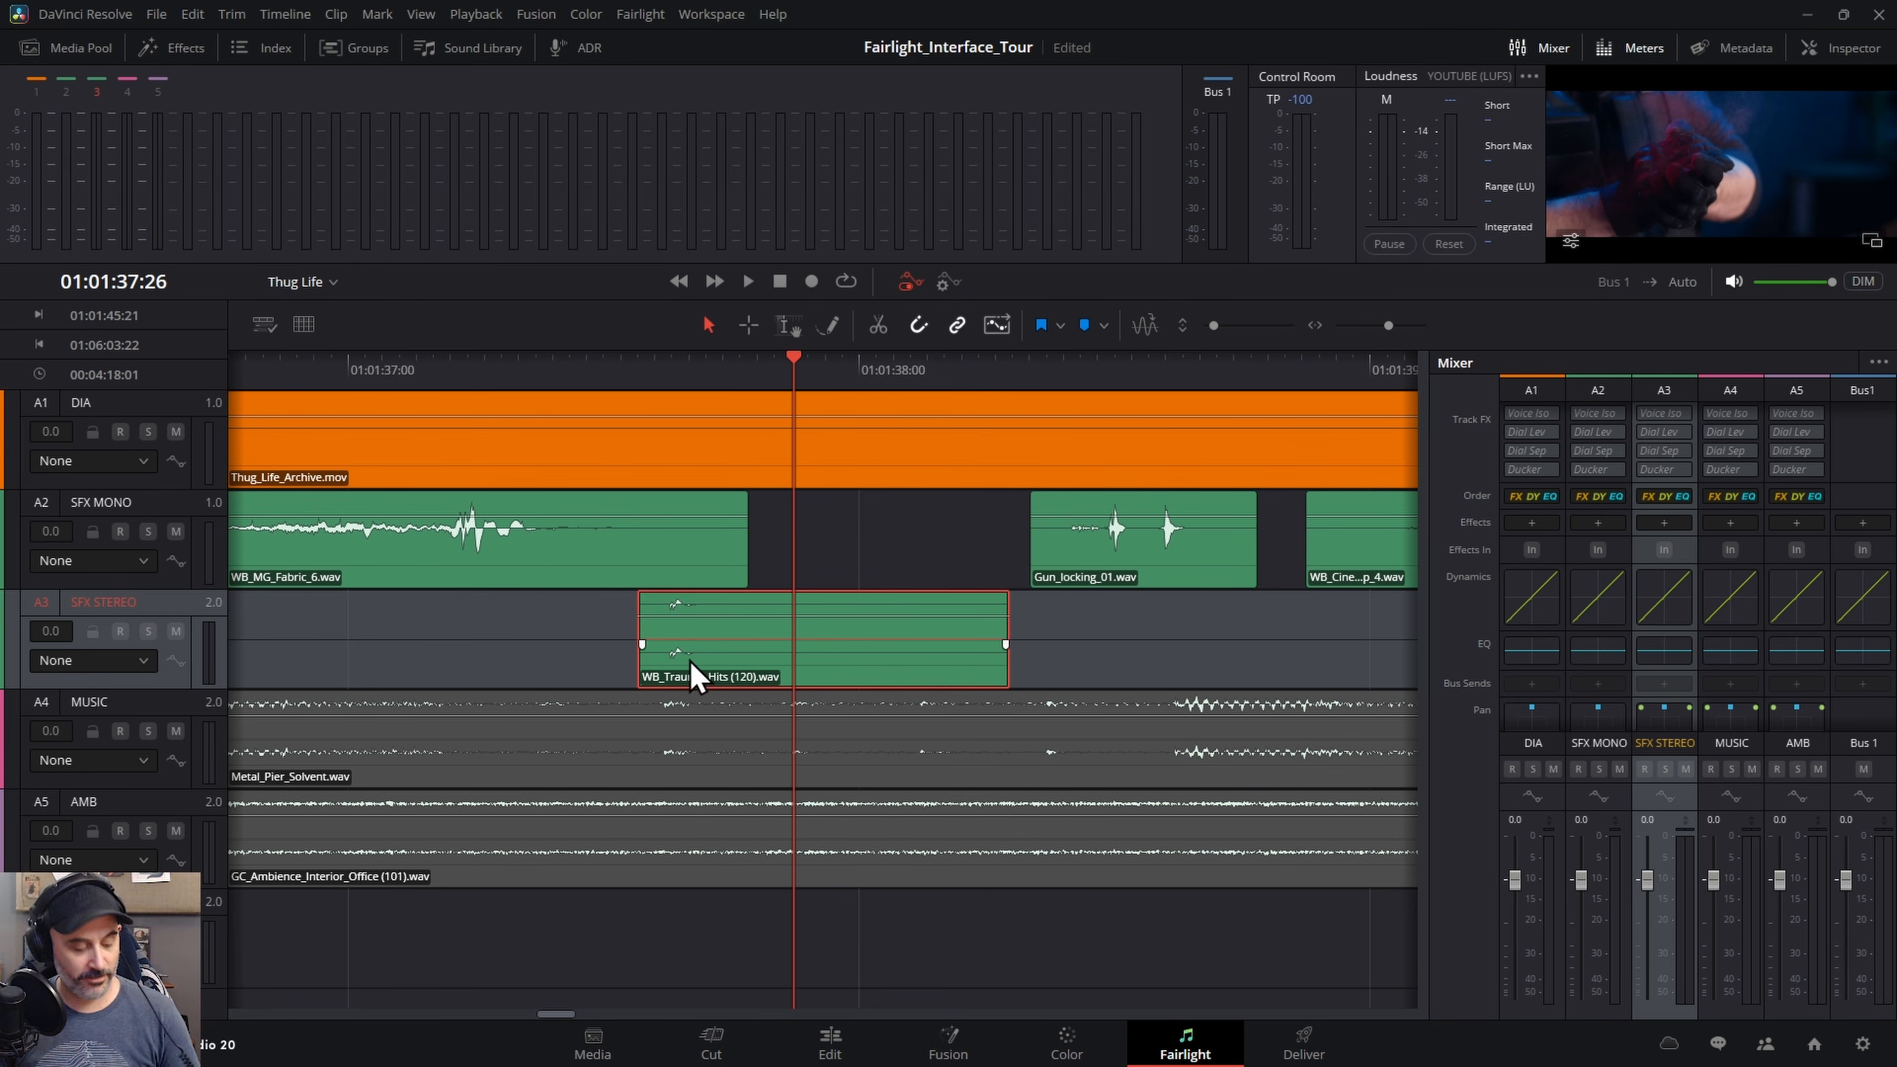
scroll(645, 655, "up", 2)
scroll(645, 656, "up", 1)
left_click_drag(187, 690, 173, 795)
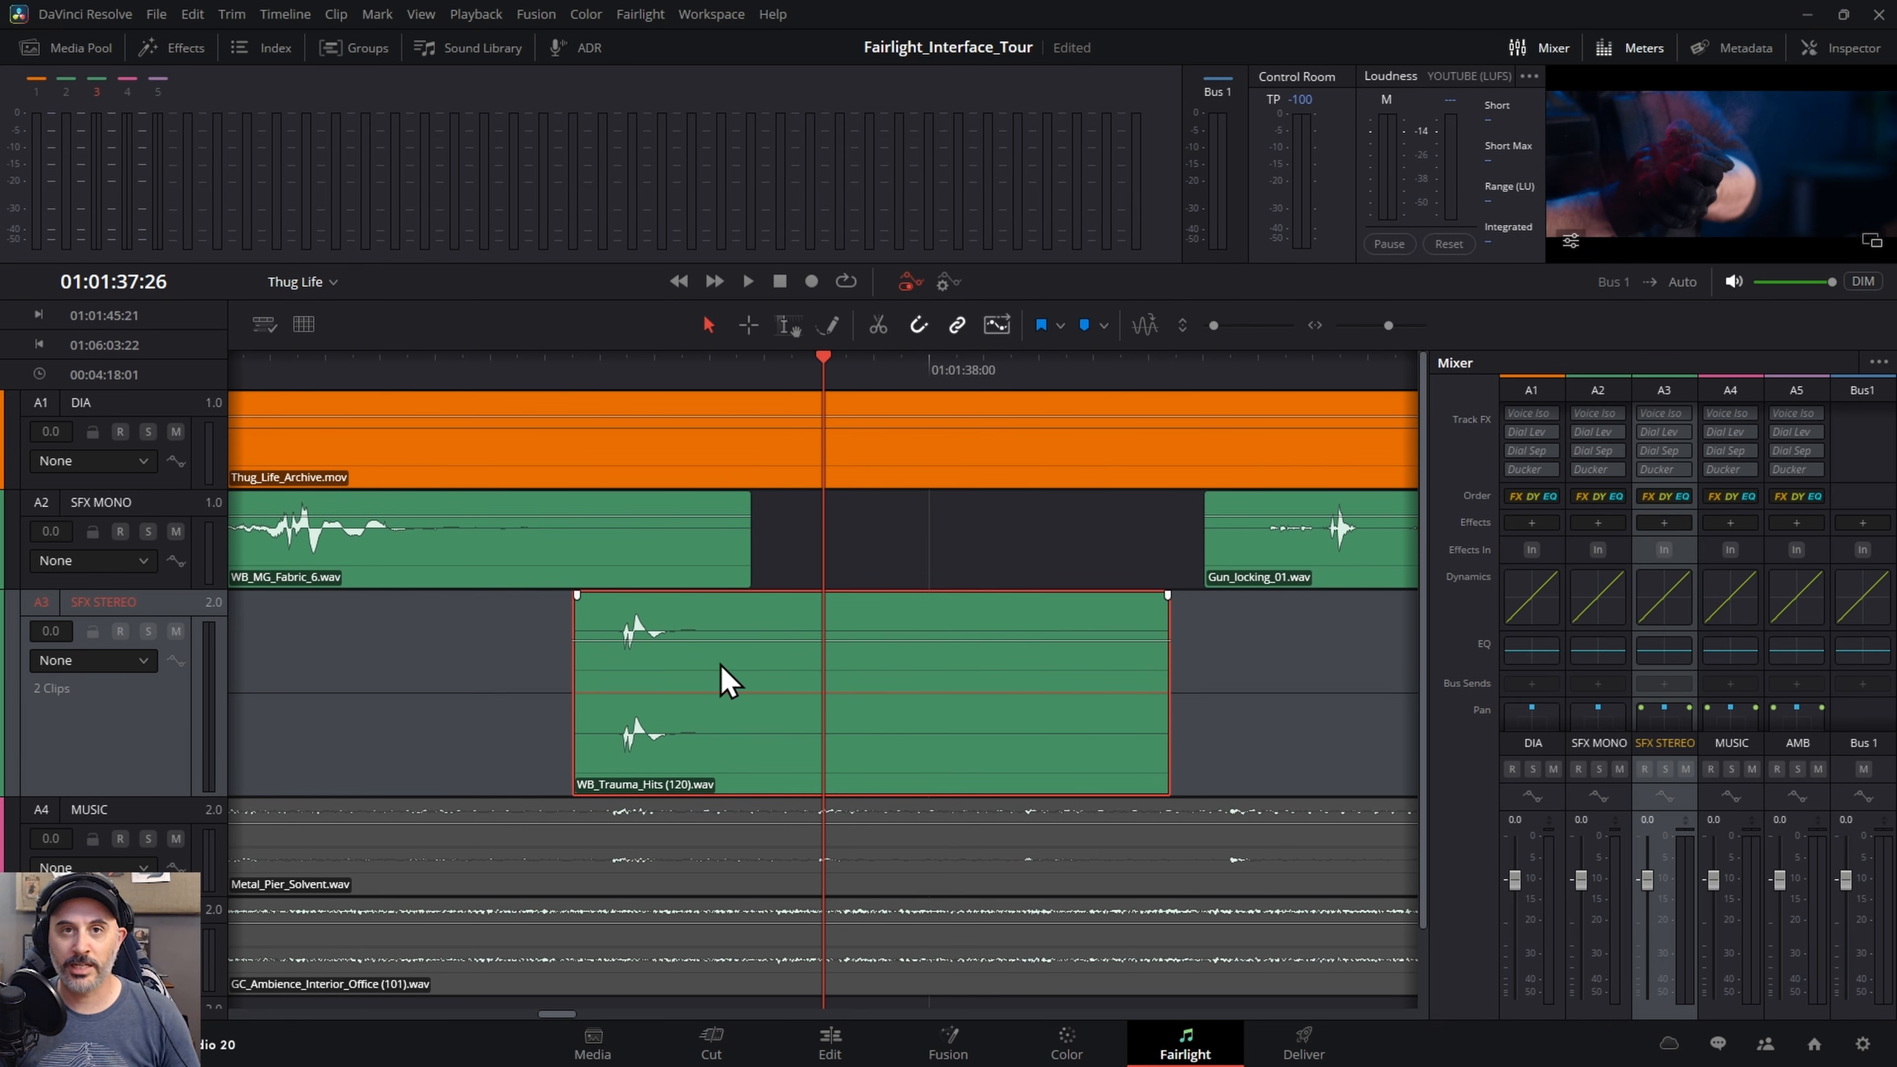
left_click(842, 538)
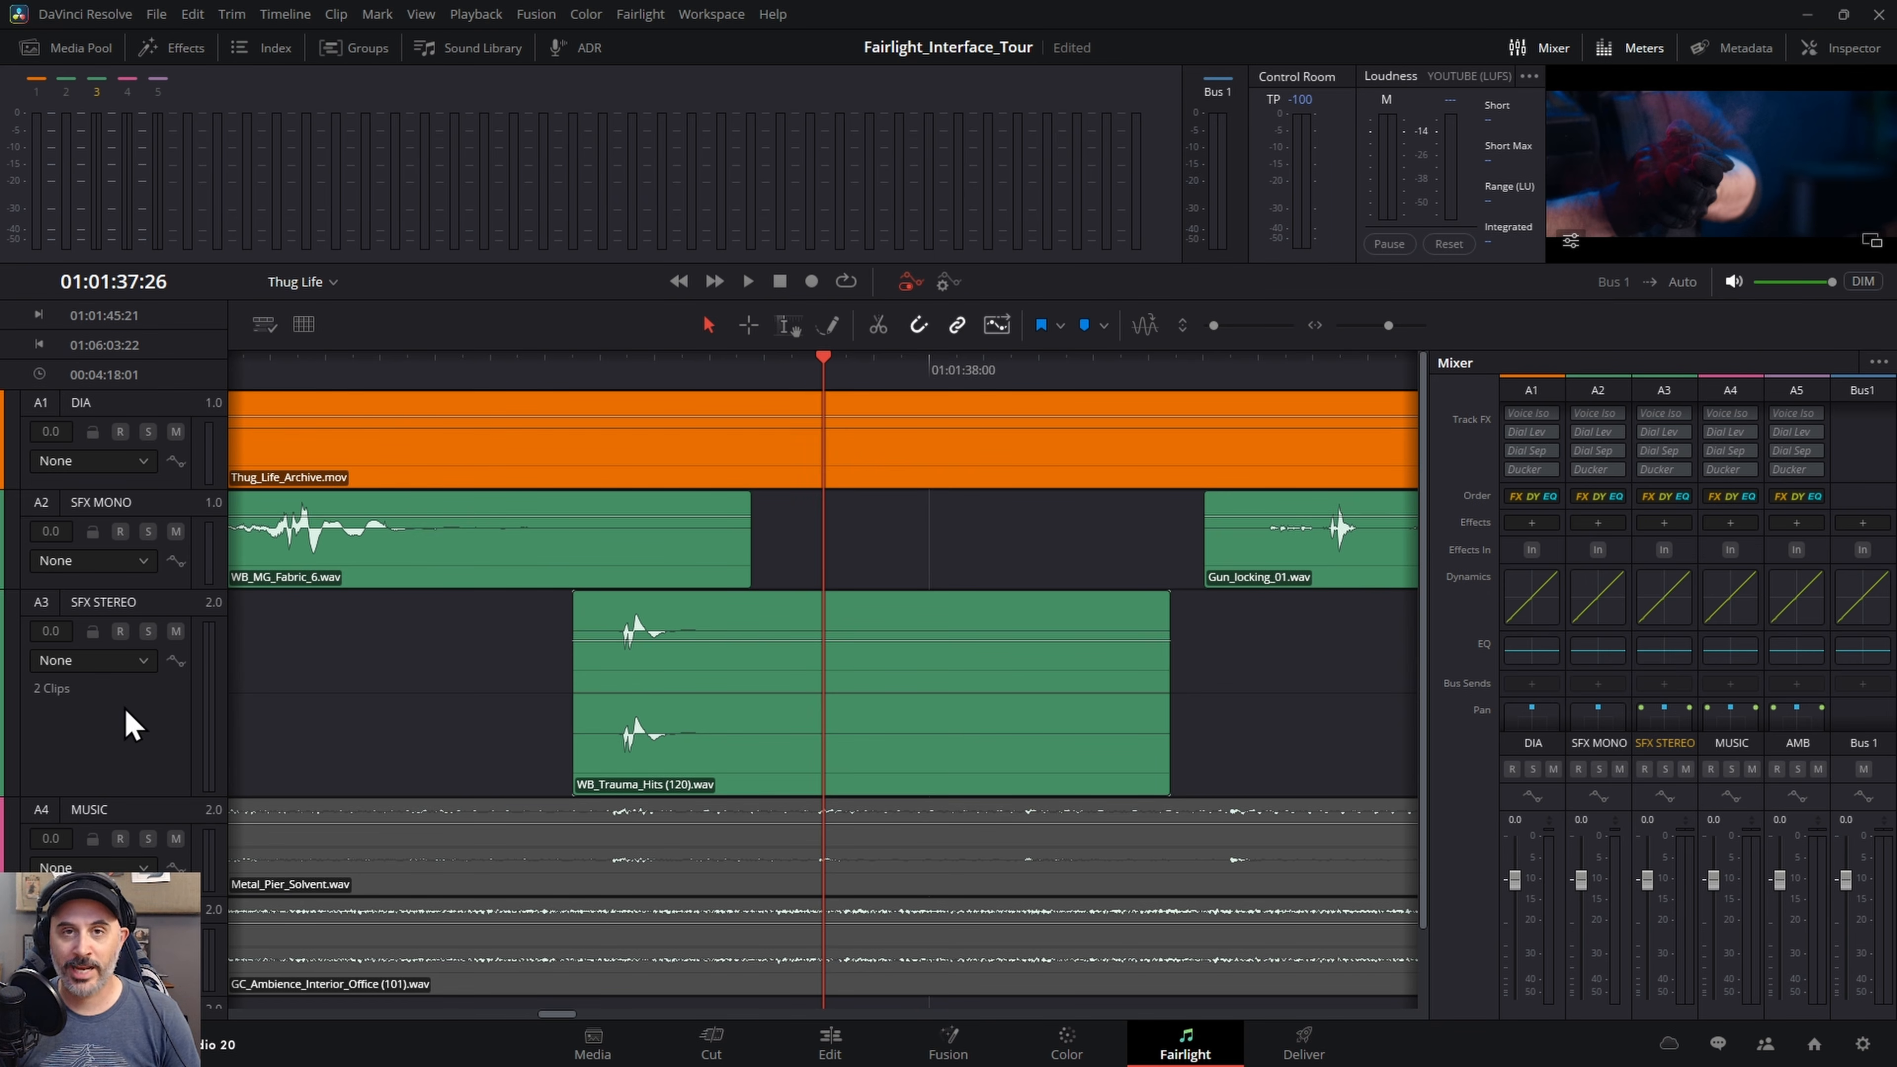
- Examine the track type and track color options for the SFX STEREO track, then close them and deselect its clip
right_click(133, 725)
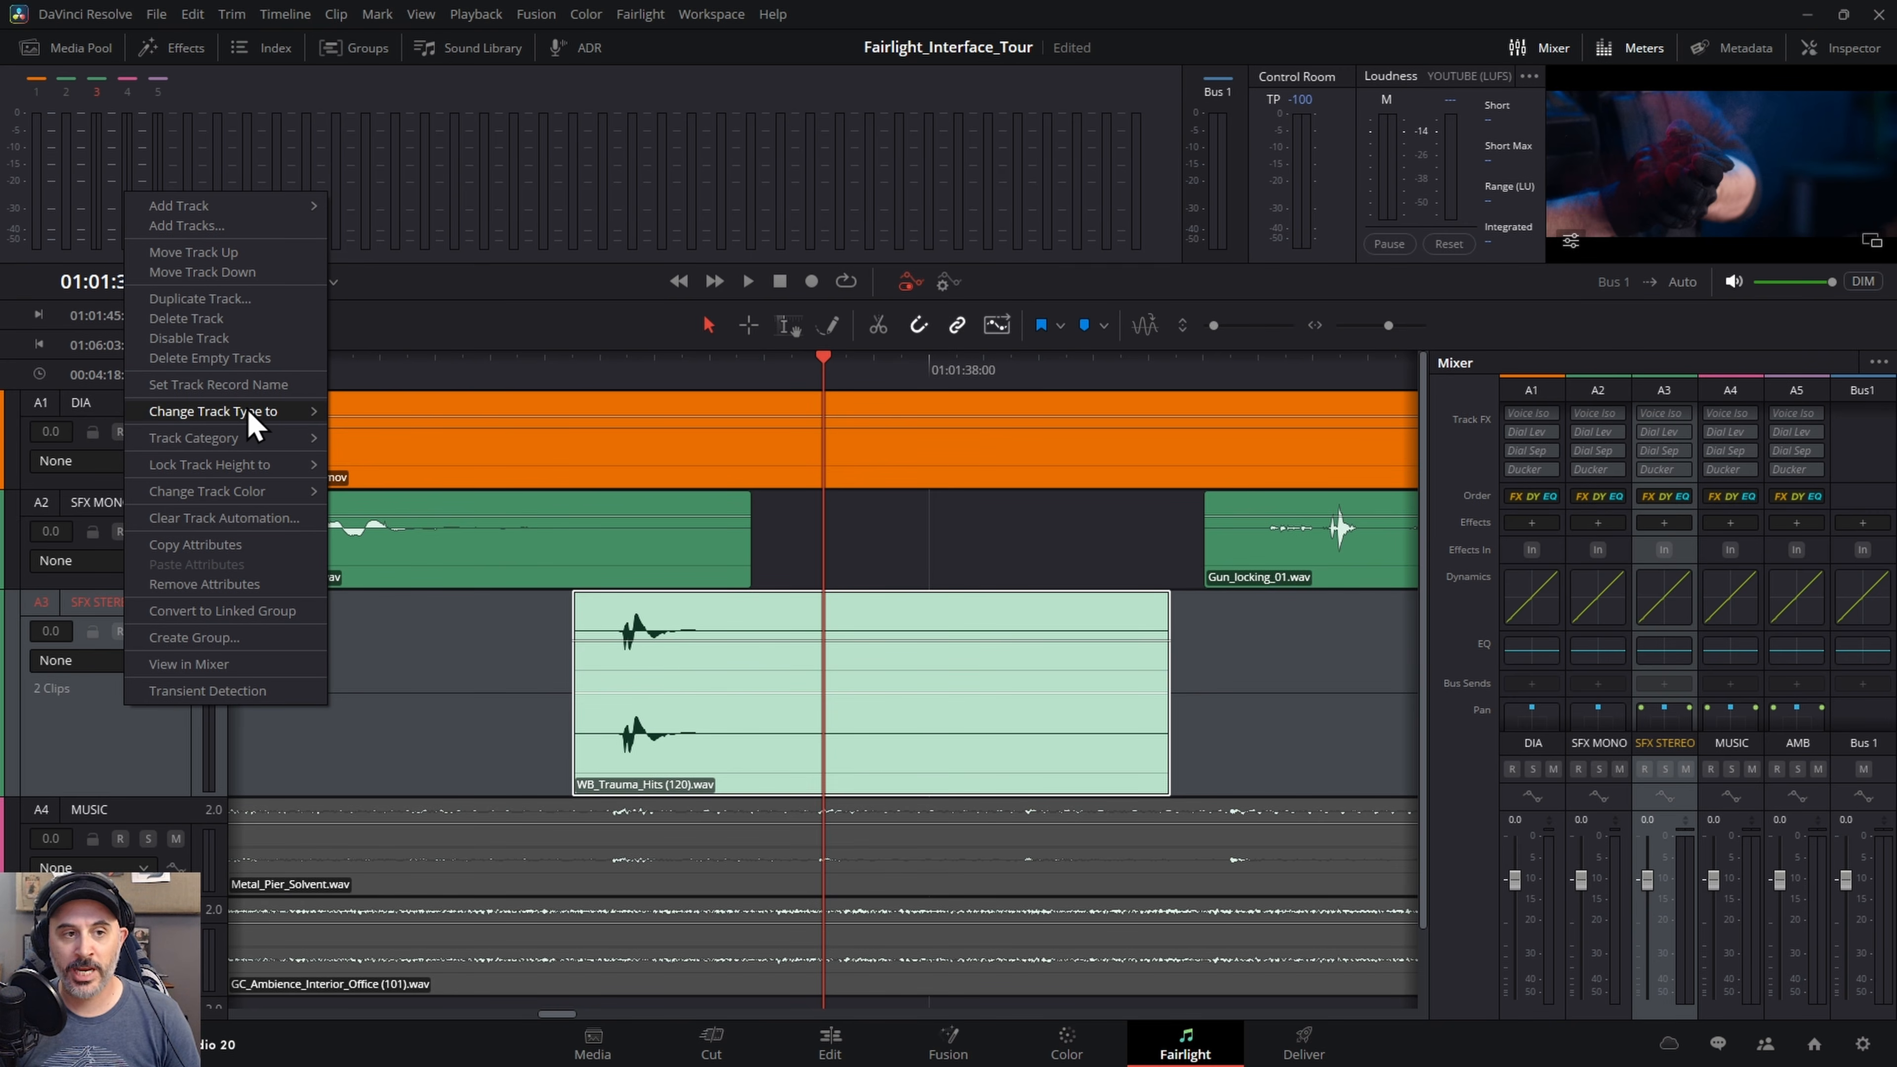
mouse_move(229, 417)
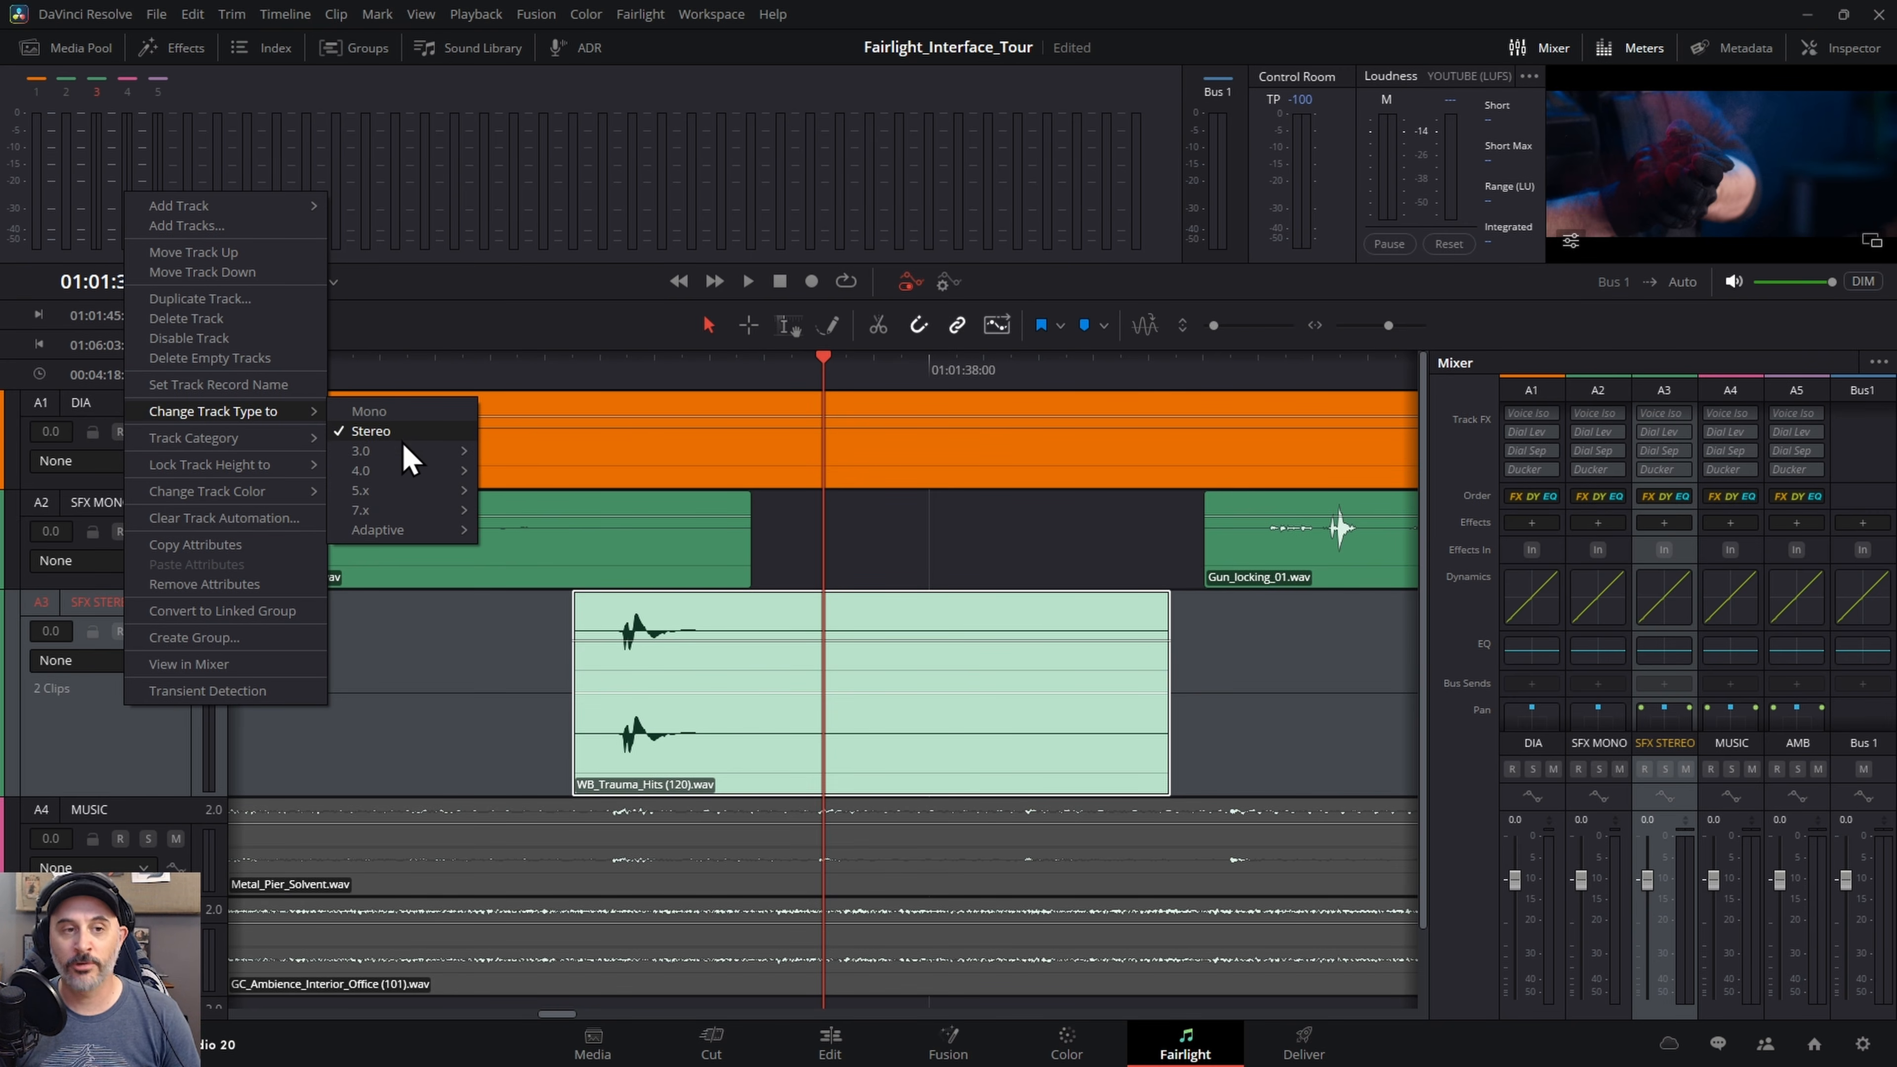
mouse_move(402, 493)
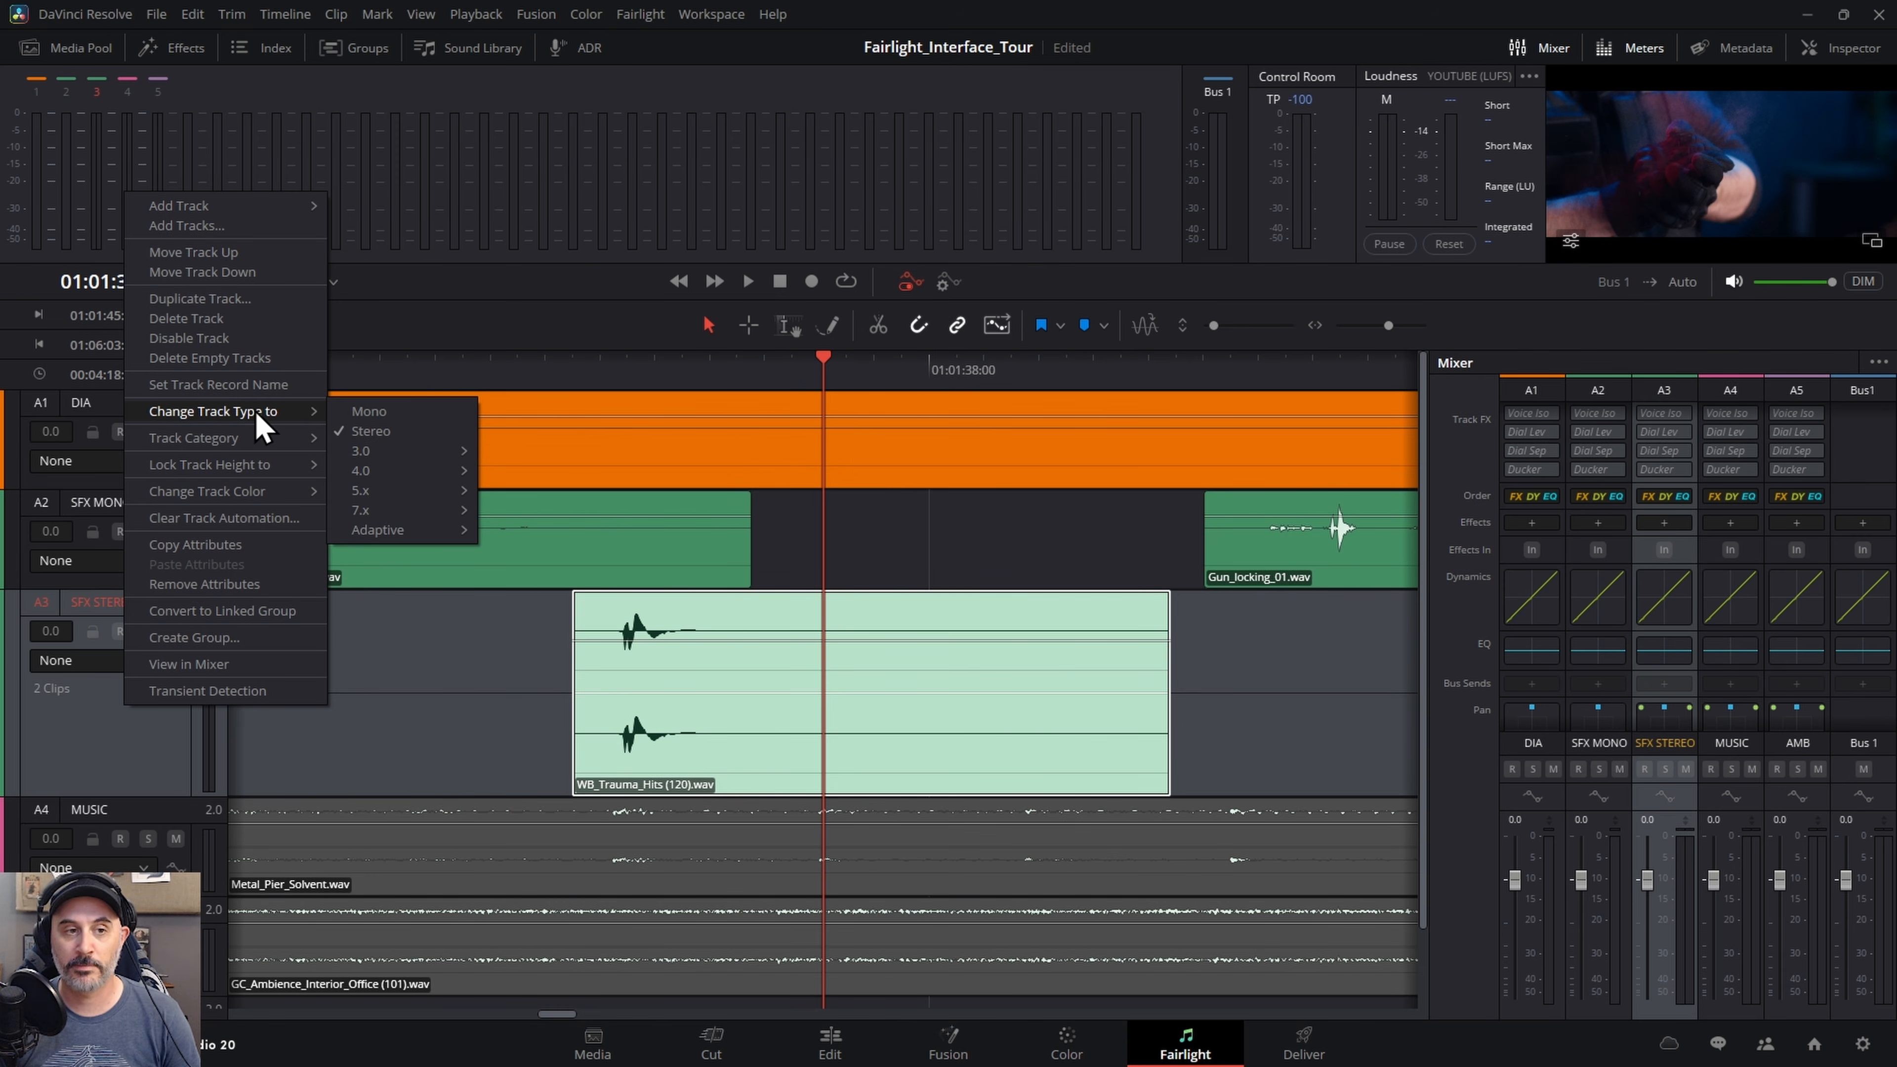
right_click(153, 718)
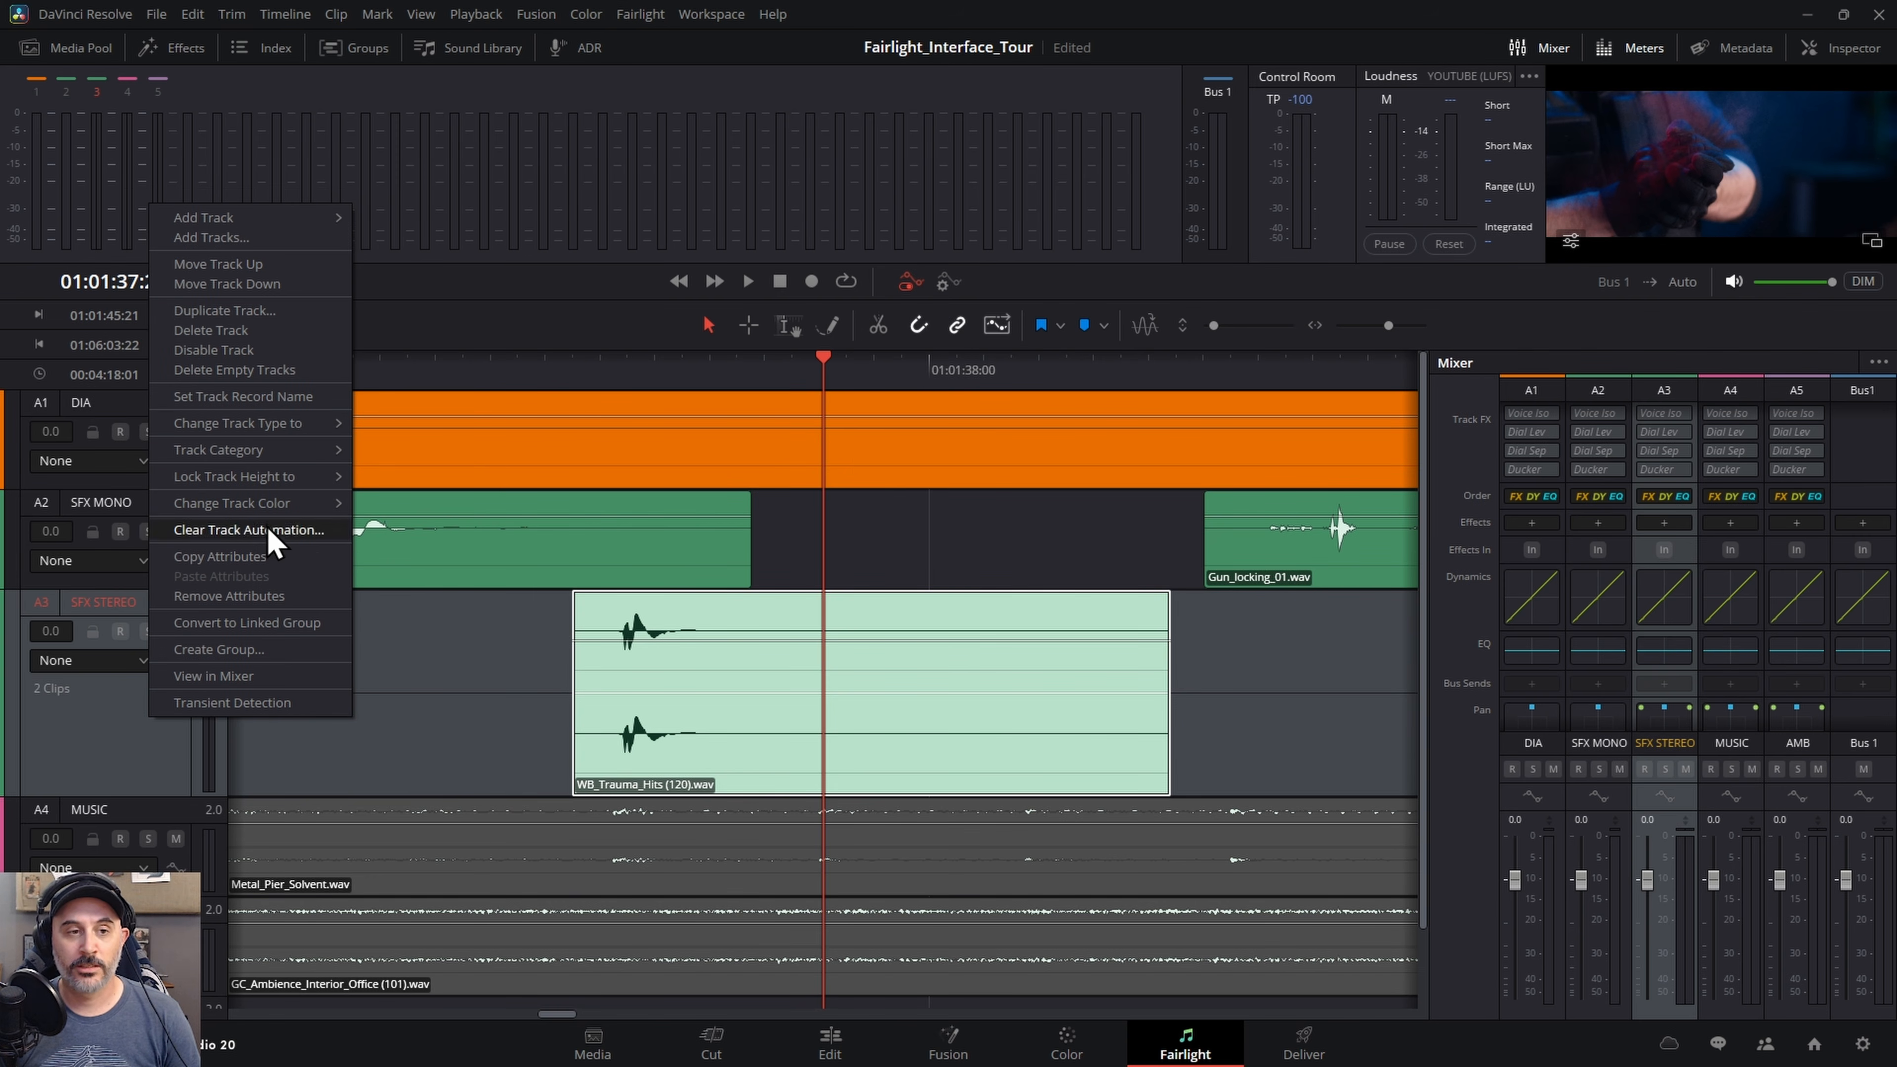
mouse_move(264, 509)
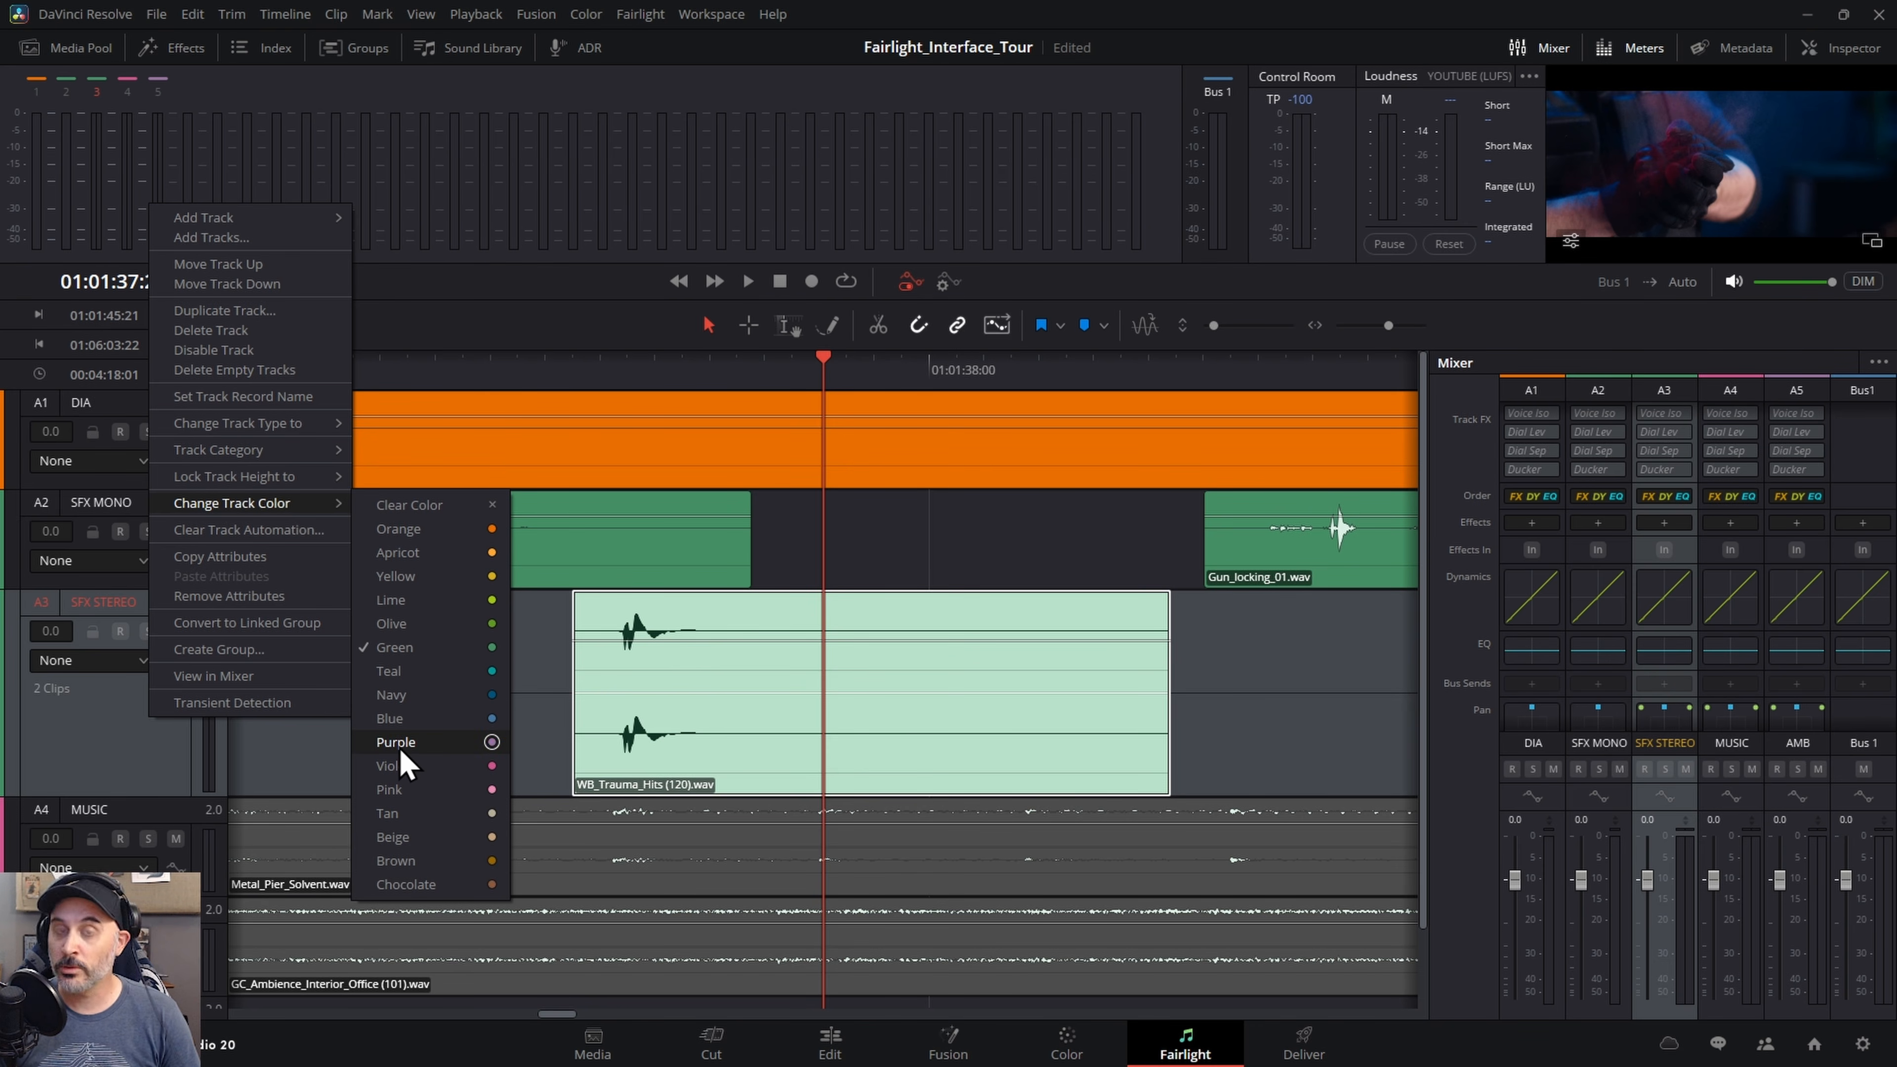
left_click(119, 751)
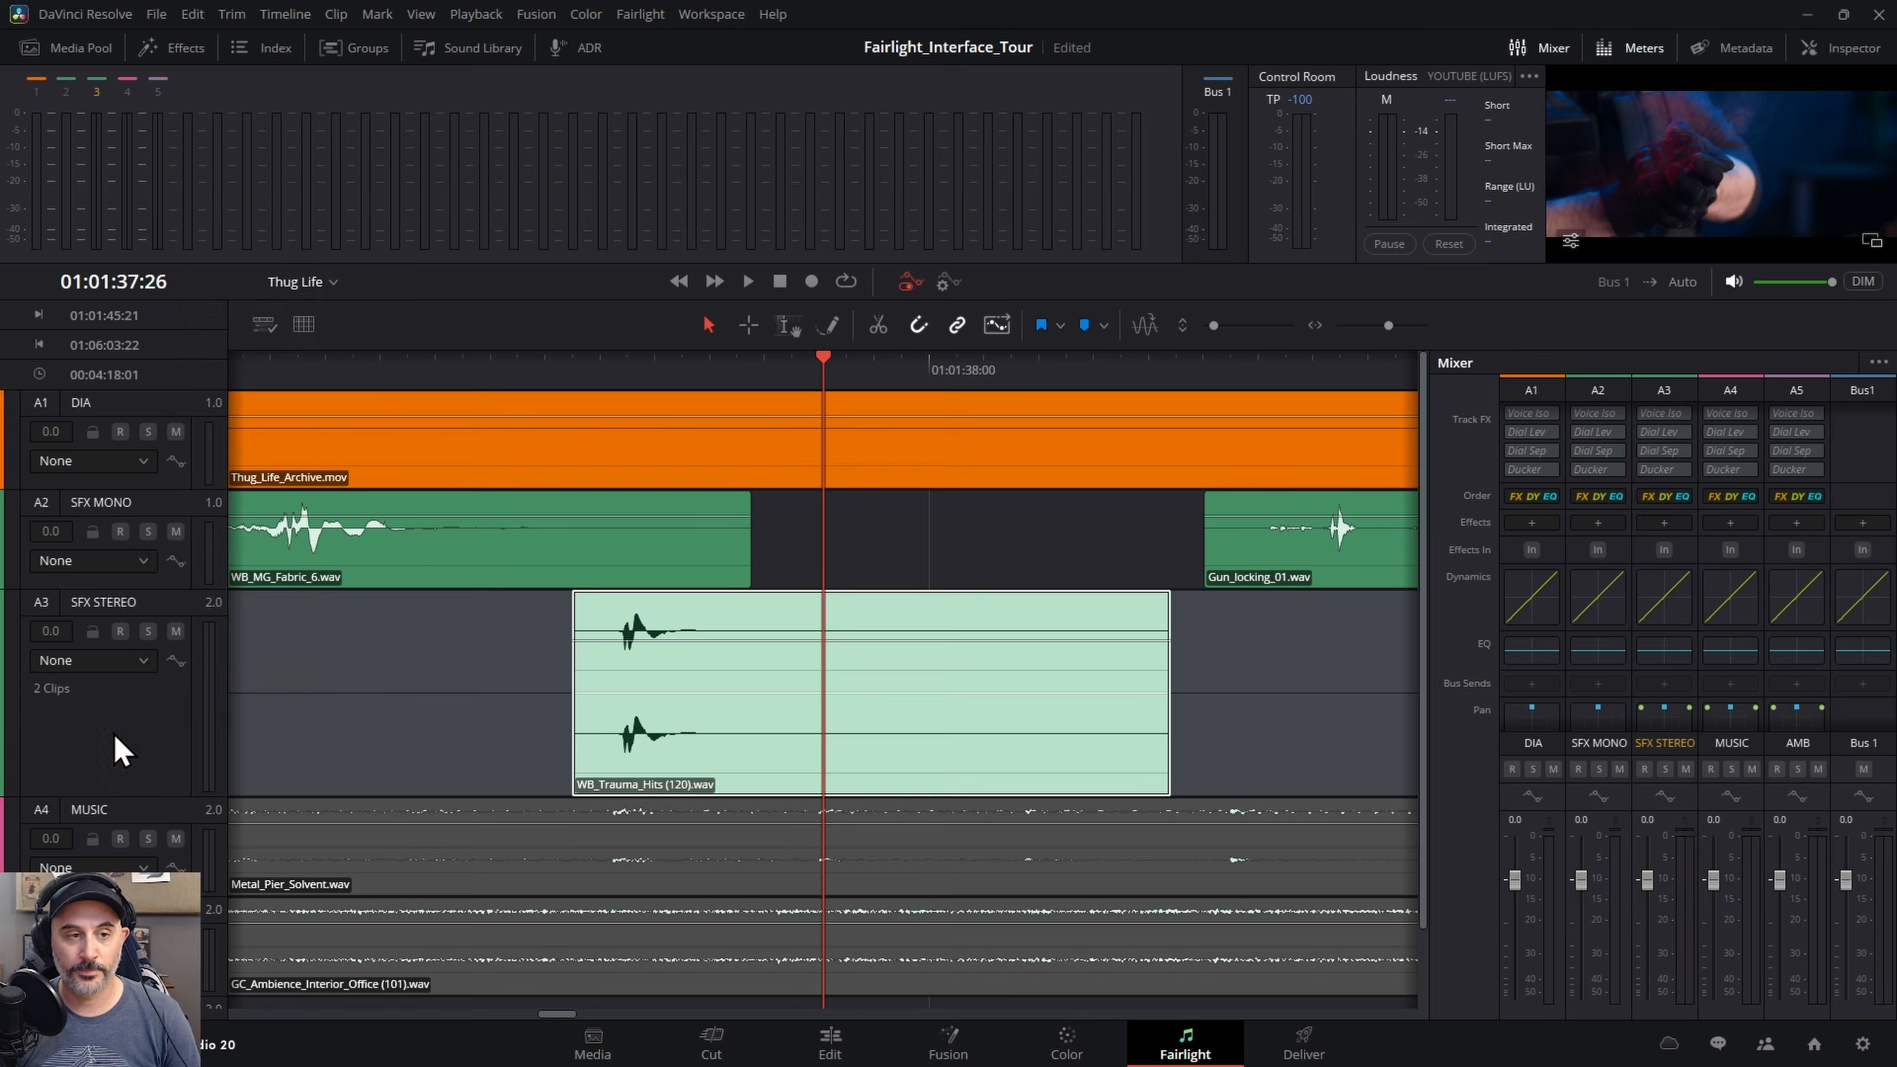
left_click(114, 746)
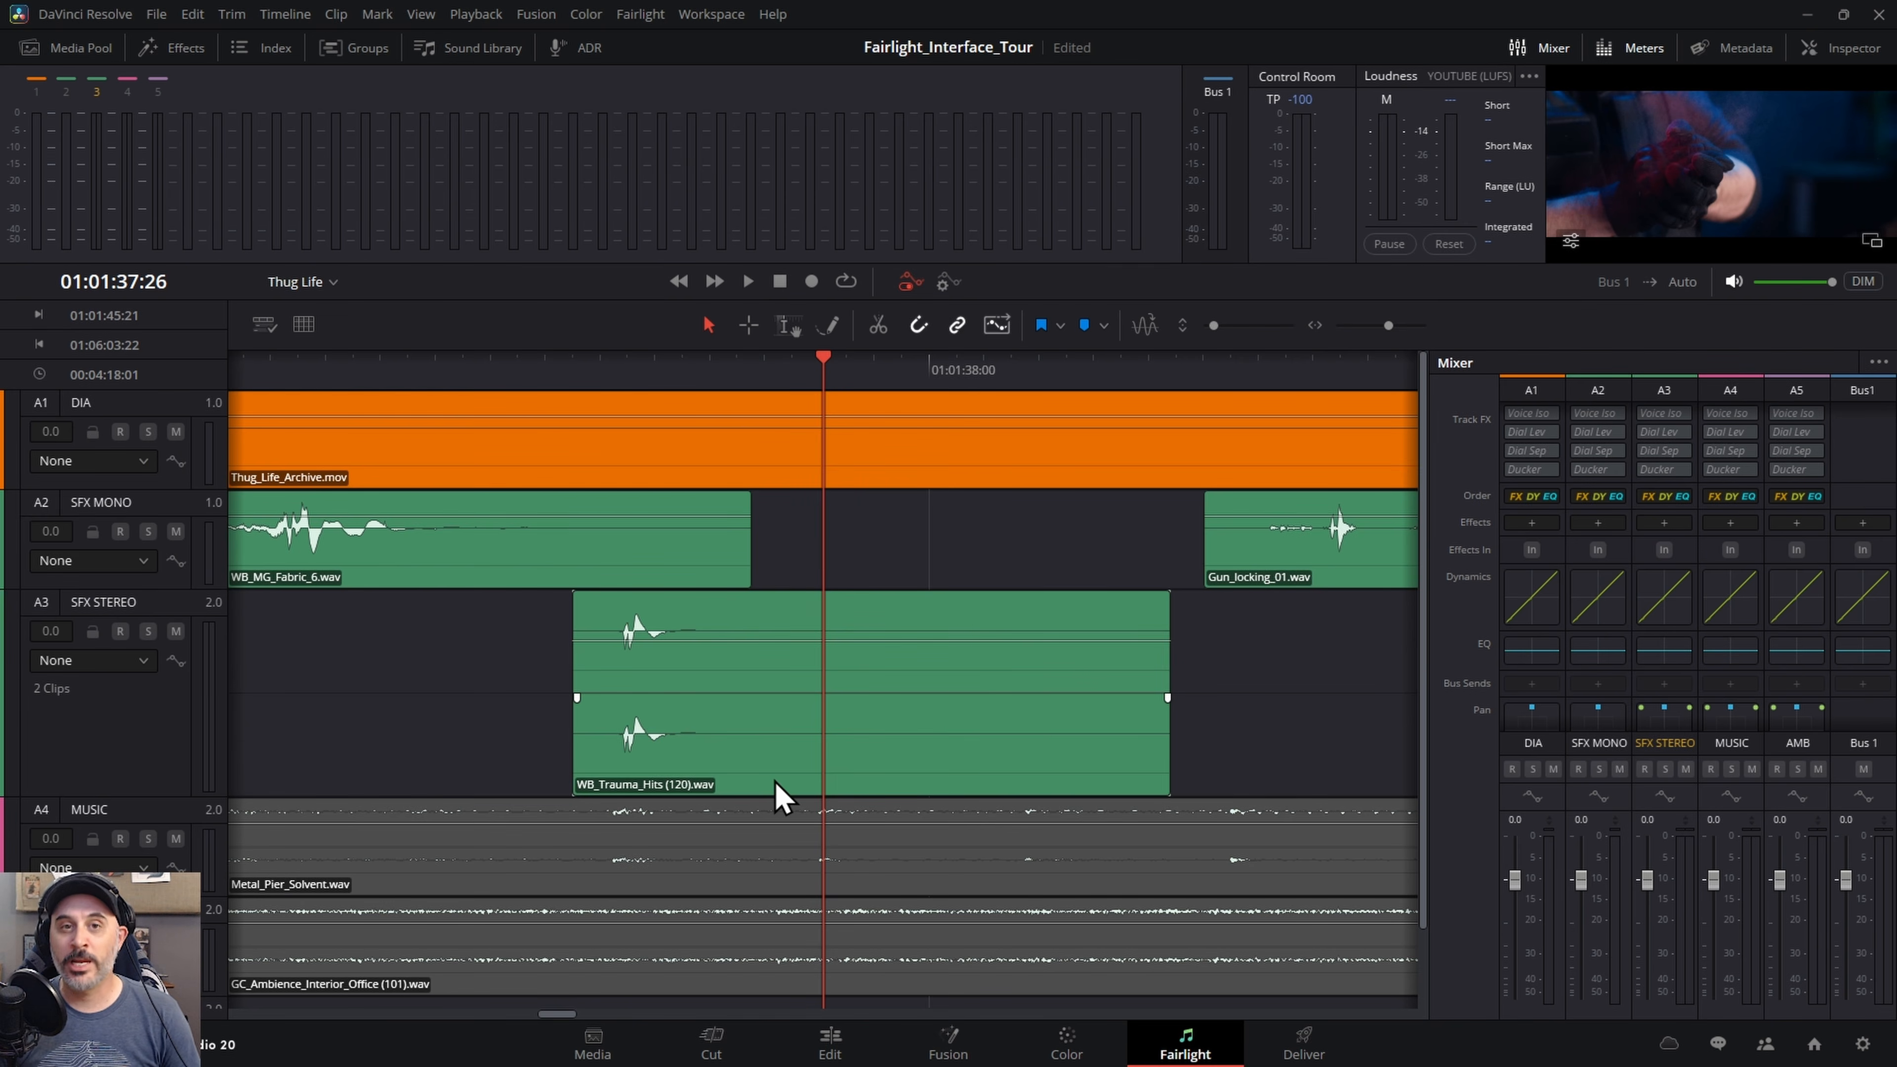
- Split the WB_Trauma_Hits (120).wav clip on the SFX STEREO track at 01:01:37:25
mouse_move(809, 373)
left_mouse_down()
mouse_move(698, 378)
mouse_move(800, 377)
left_mouse_up()
left_click(867, 677)
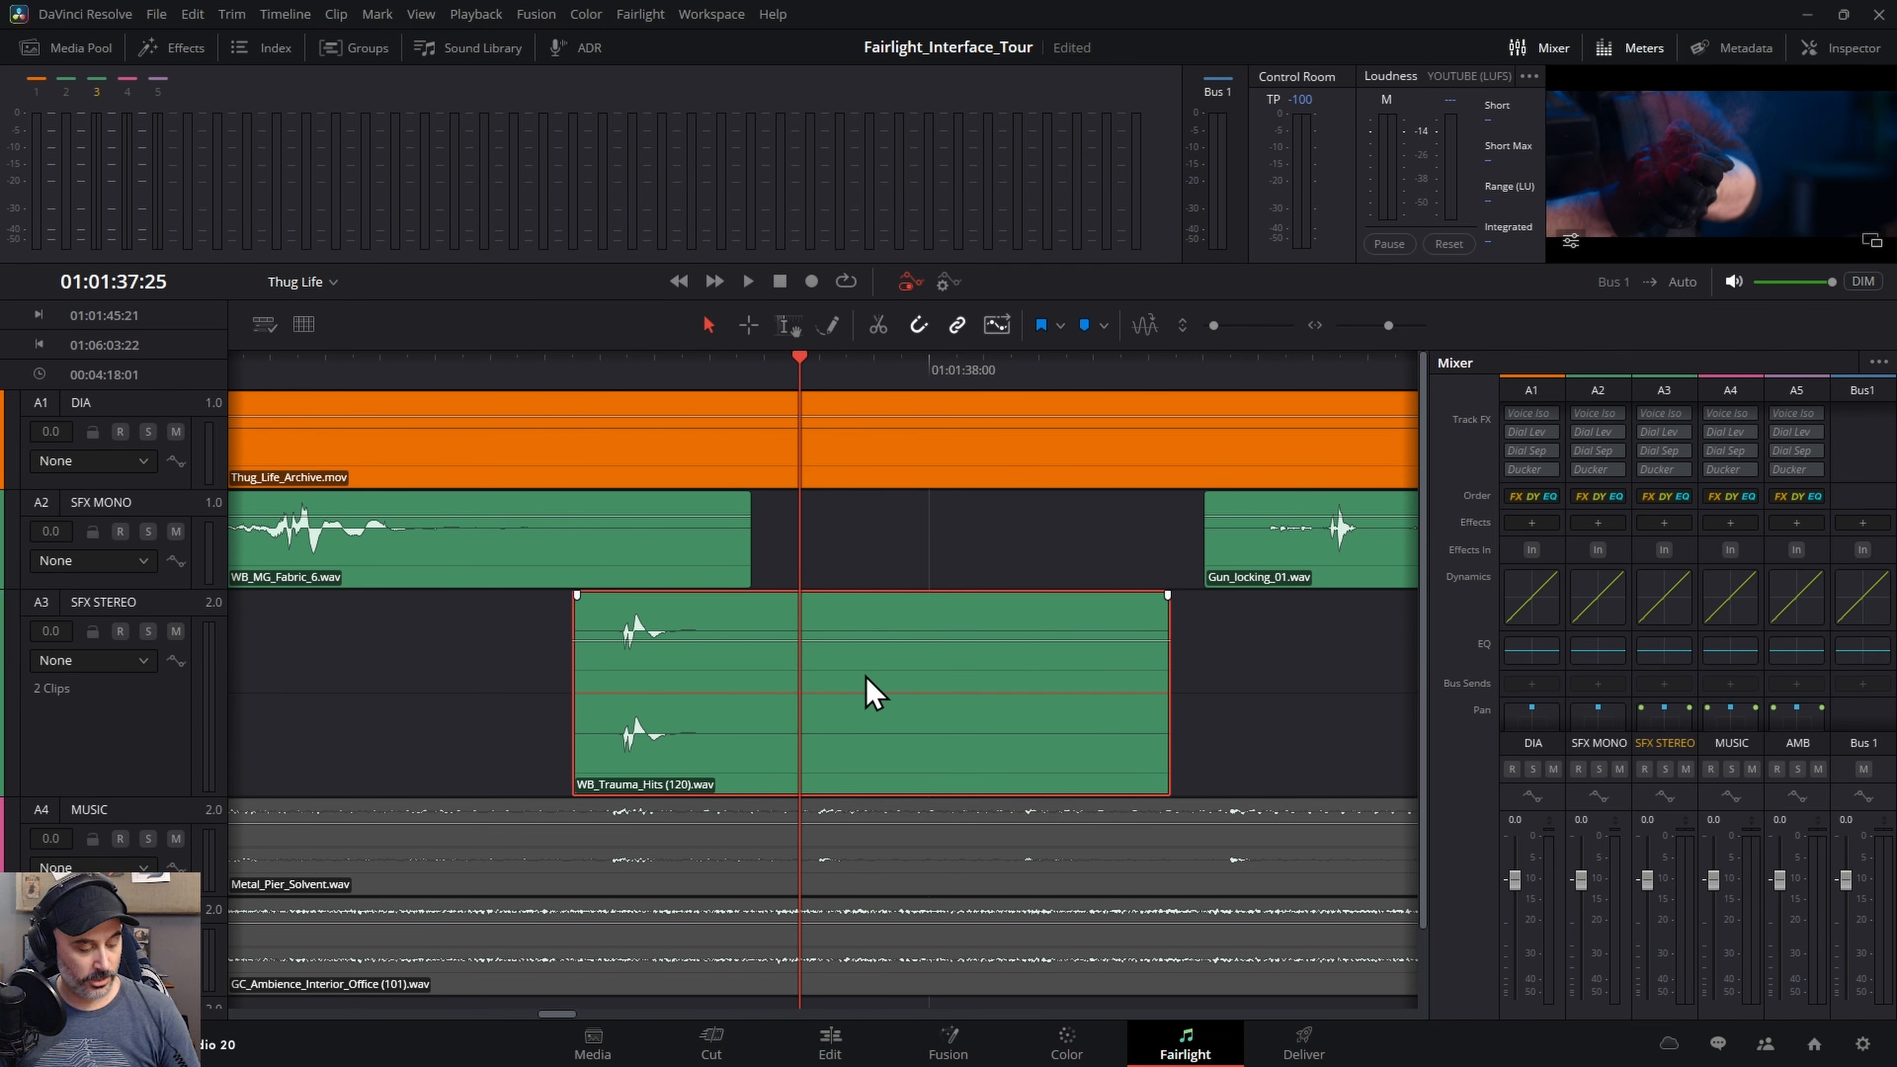
key("ctrl+b")
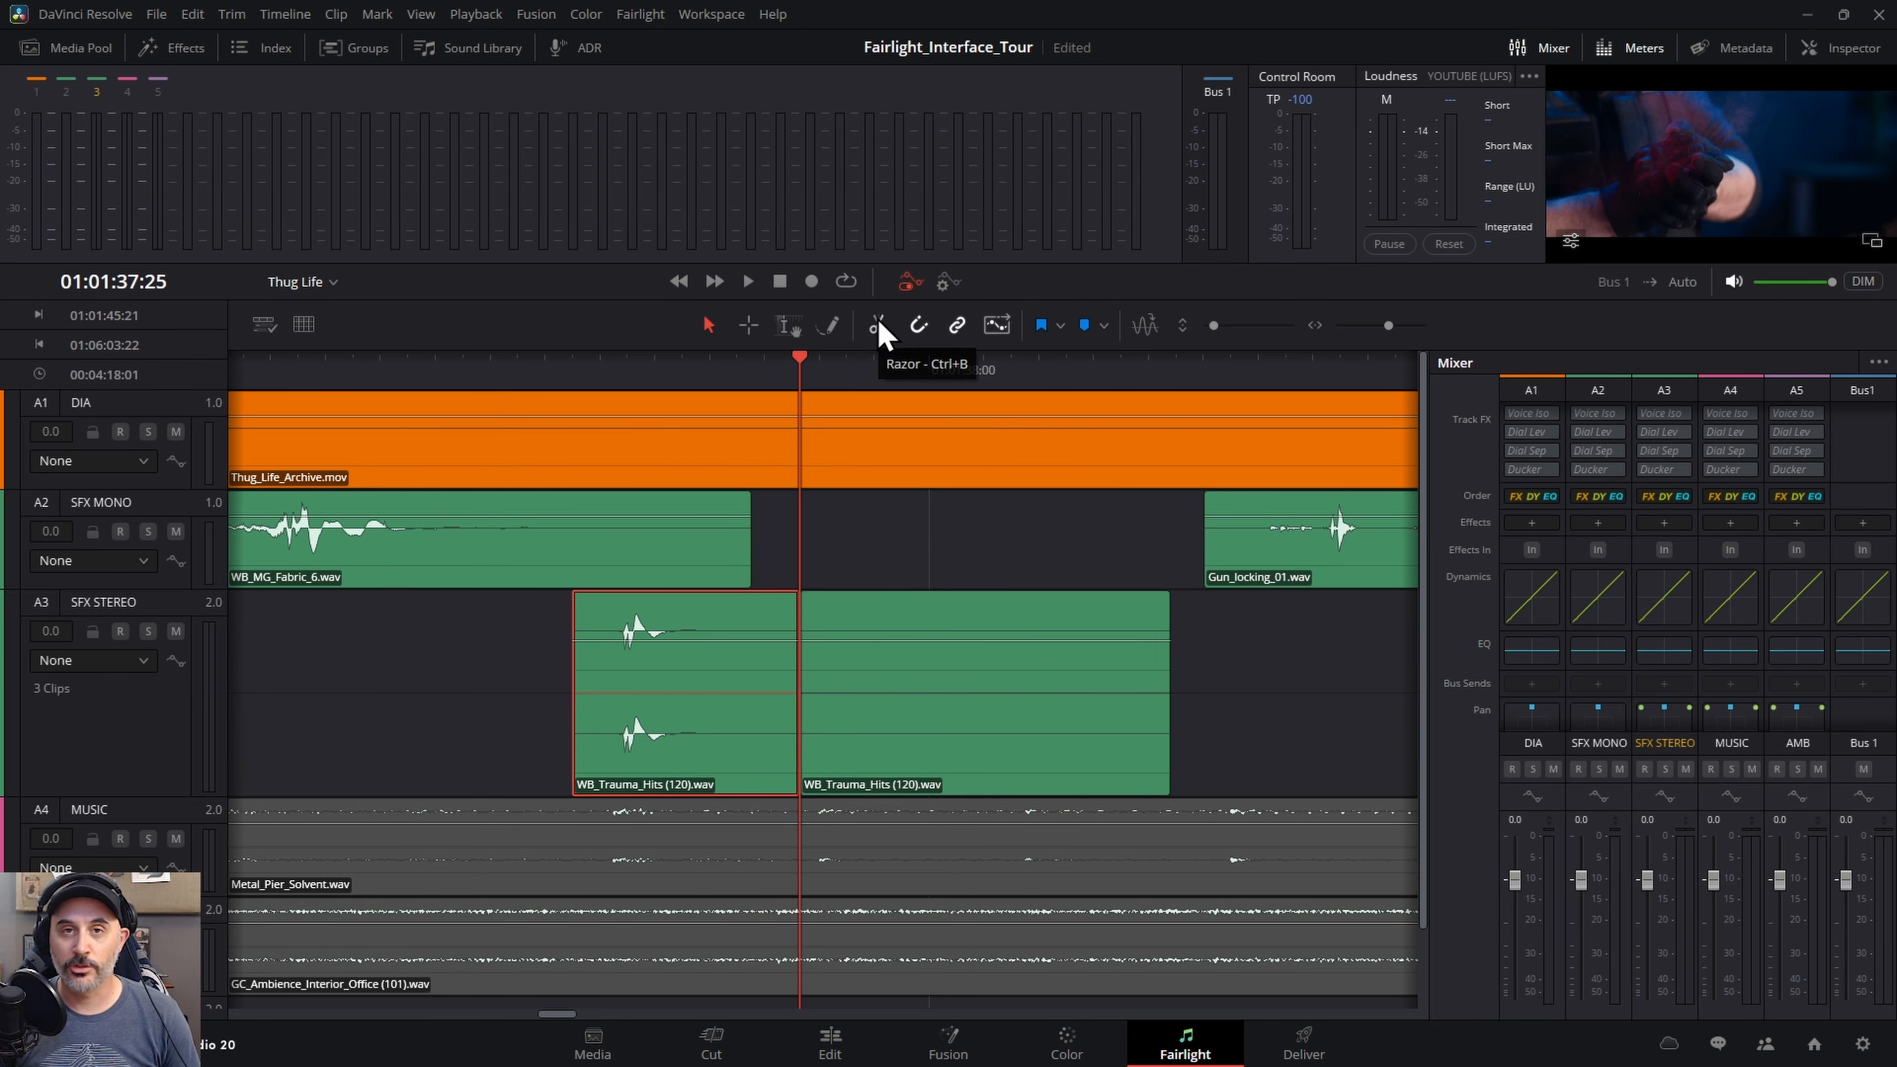
- Move the first half of the split WB_Trauma_Hits (120).wav clip earlier, nudge it back beside the second half, and deselect it
left_click_drag(711, 682, 639, 678)
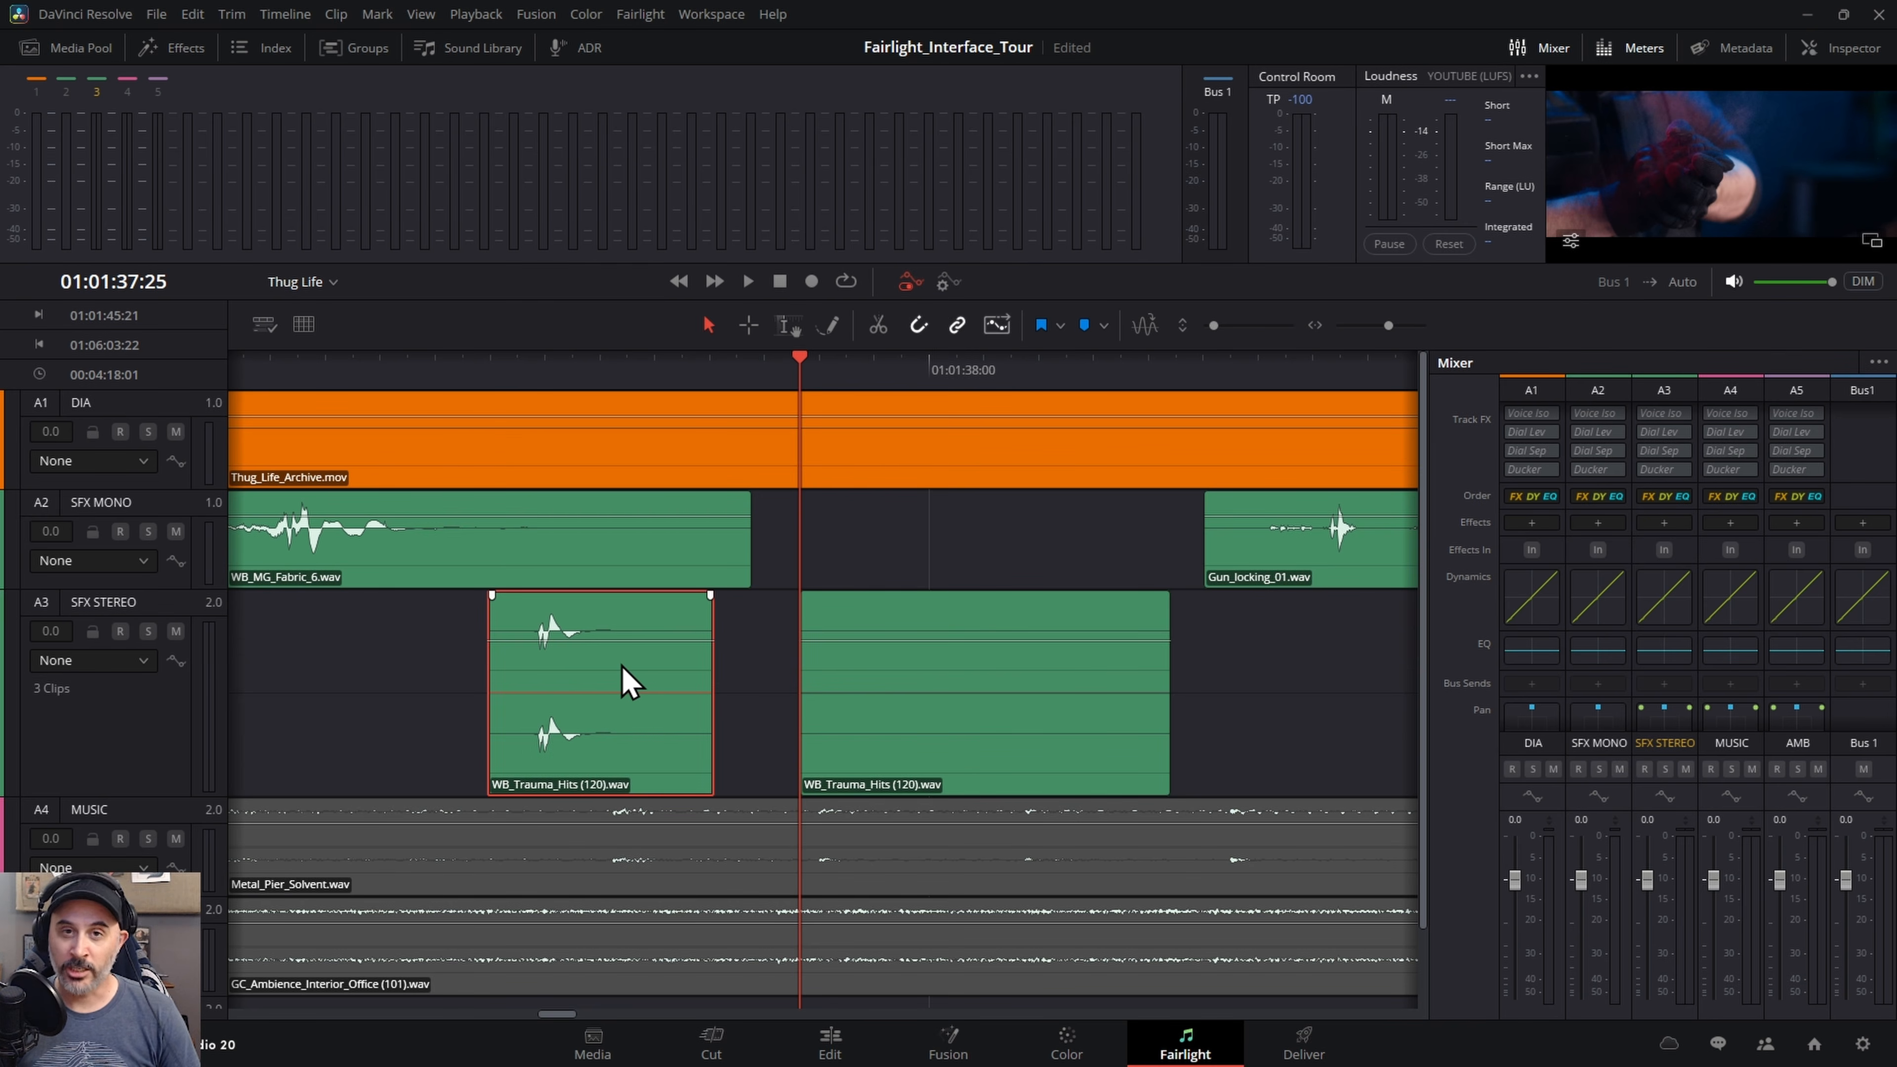
key("period")
key("period")
key("comma")
key("comma")
key("comma")
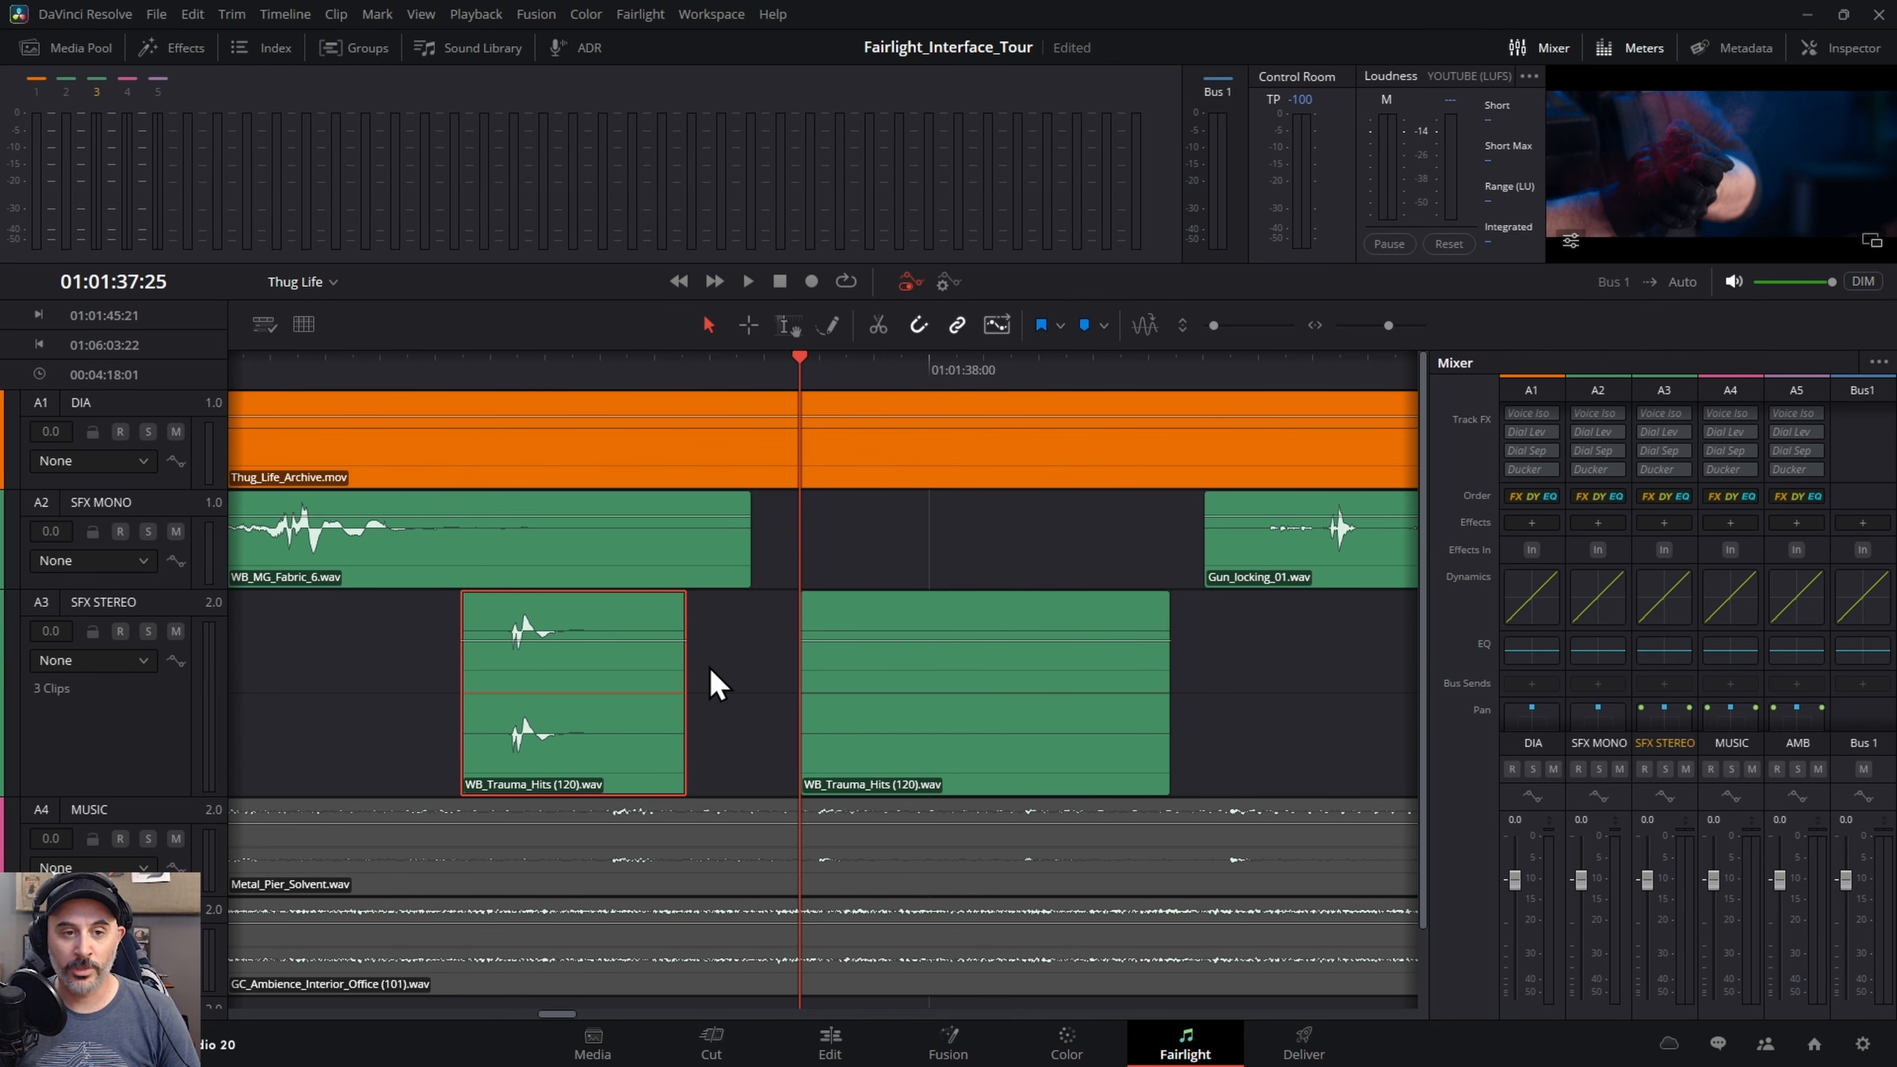
key("period")
key("period")
key("period")
key("period")
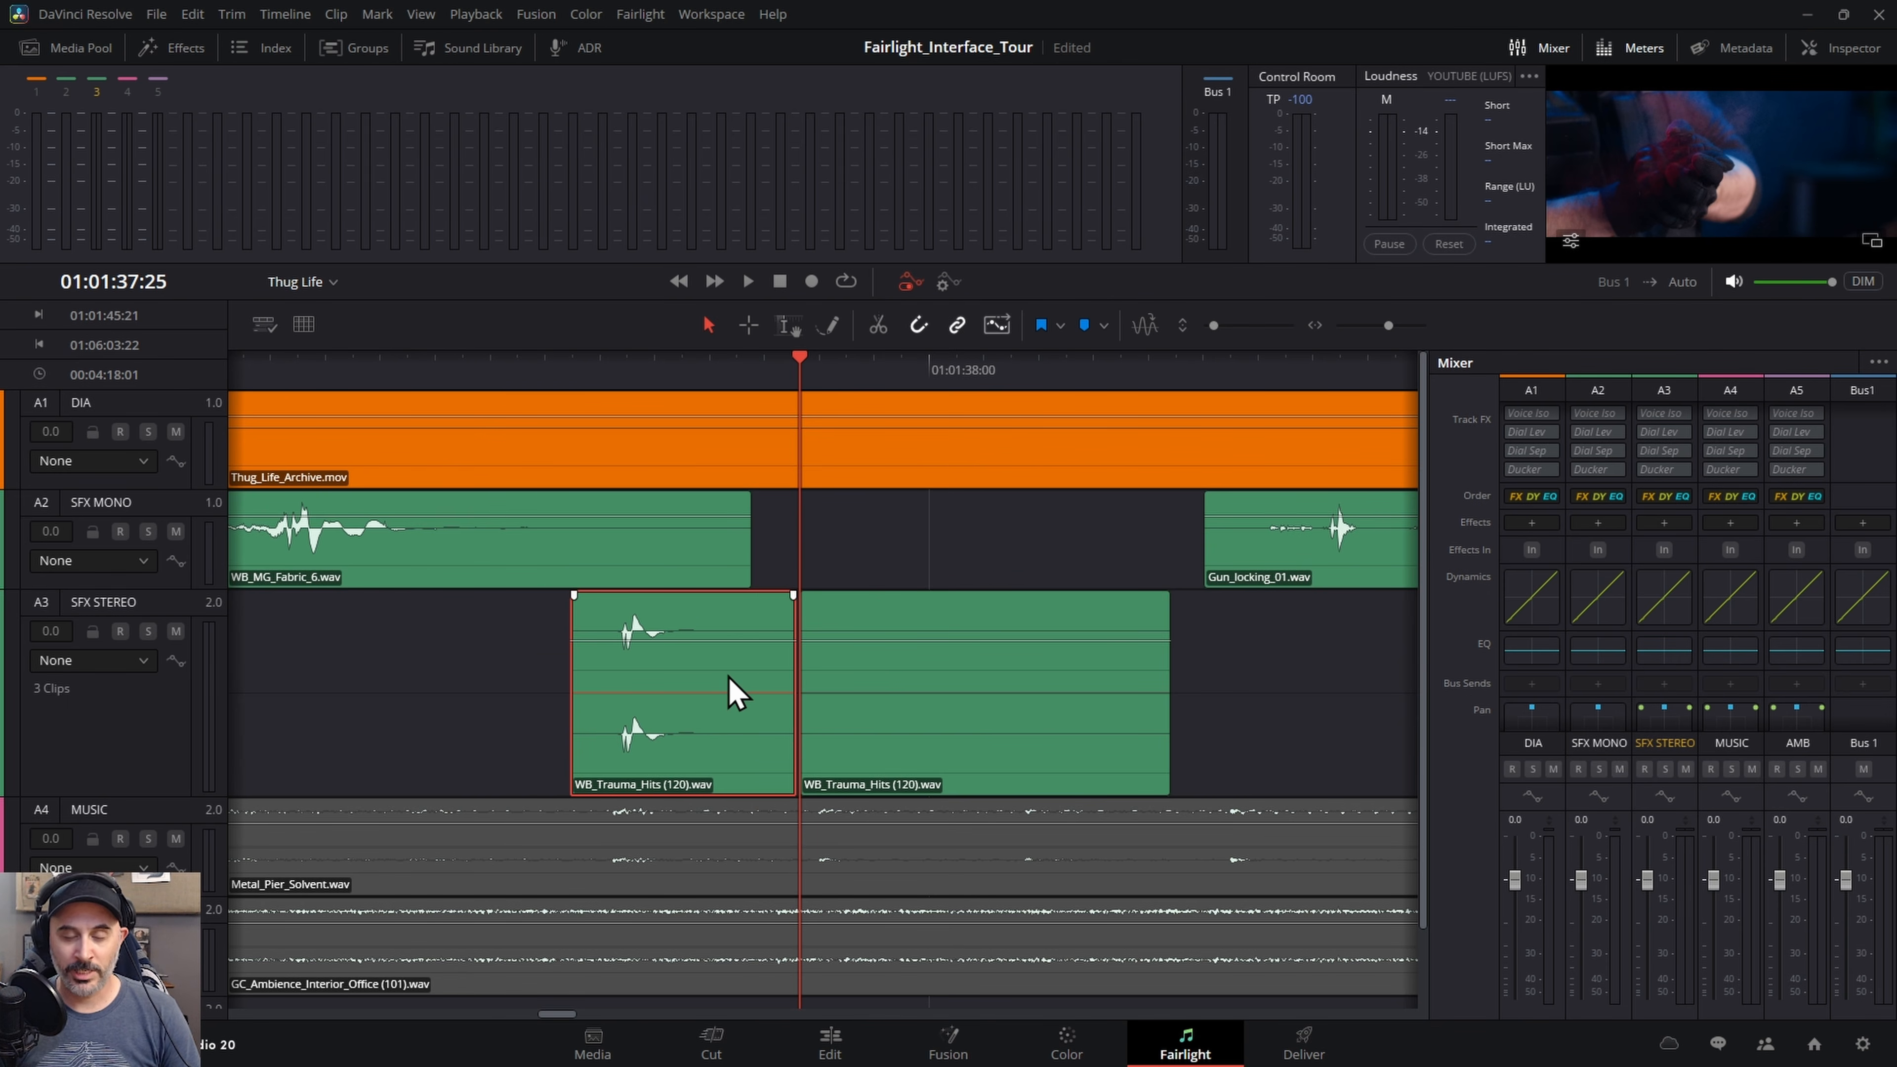
left_click(960, 538)
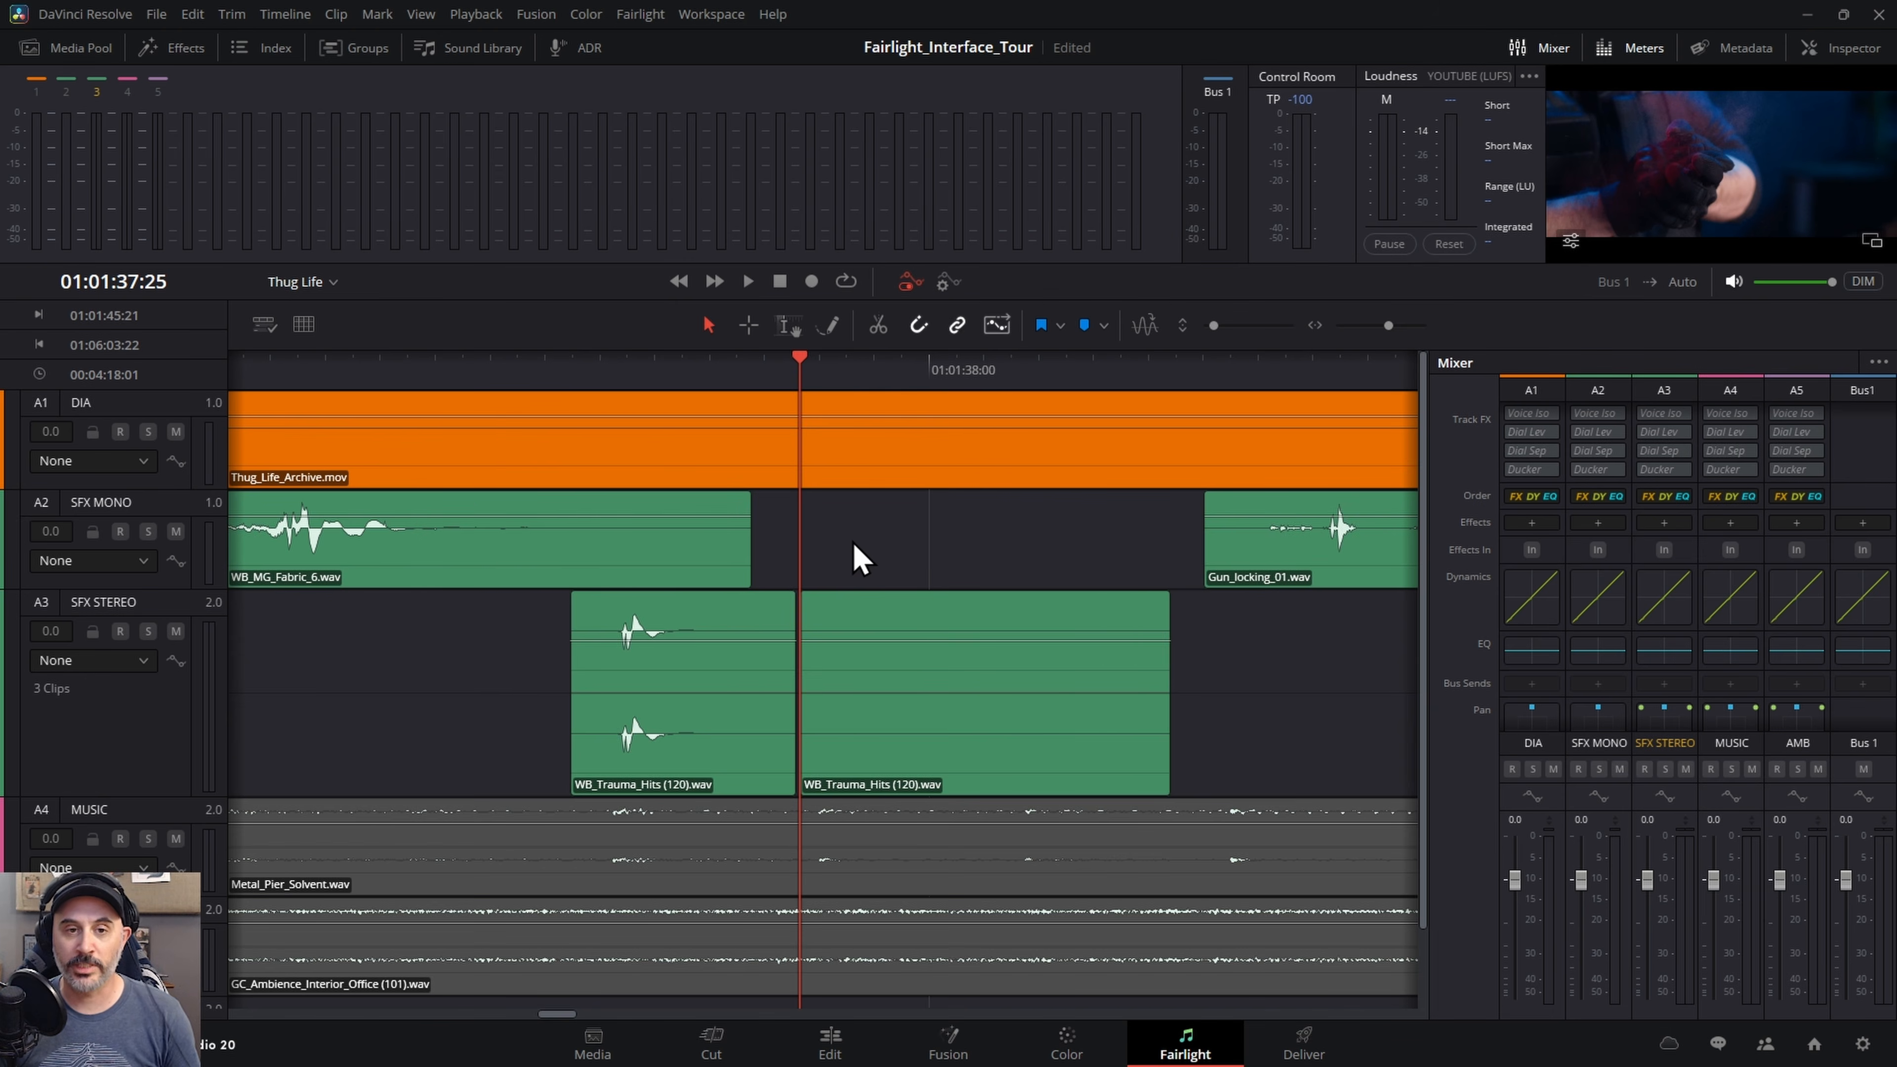
- Play the timeline up to 01:01:38:04 and select the SFX STEREO track
scroll(859, 557, "down", 8)
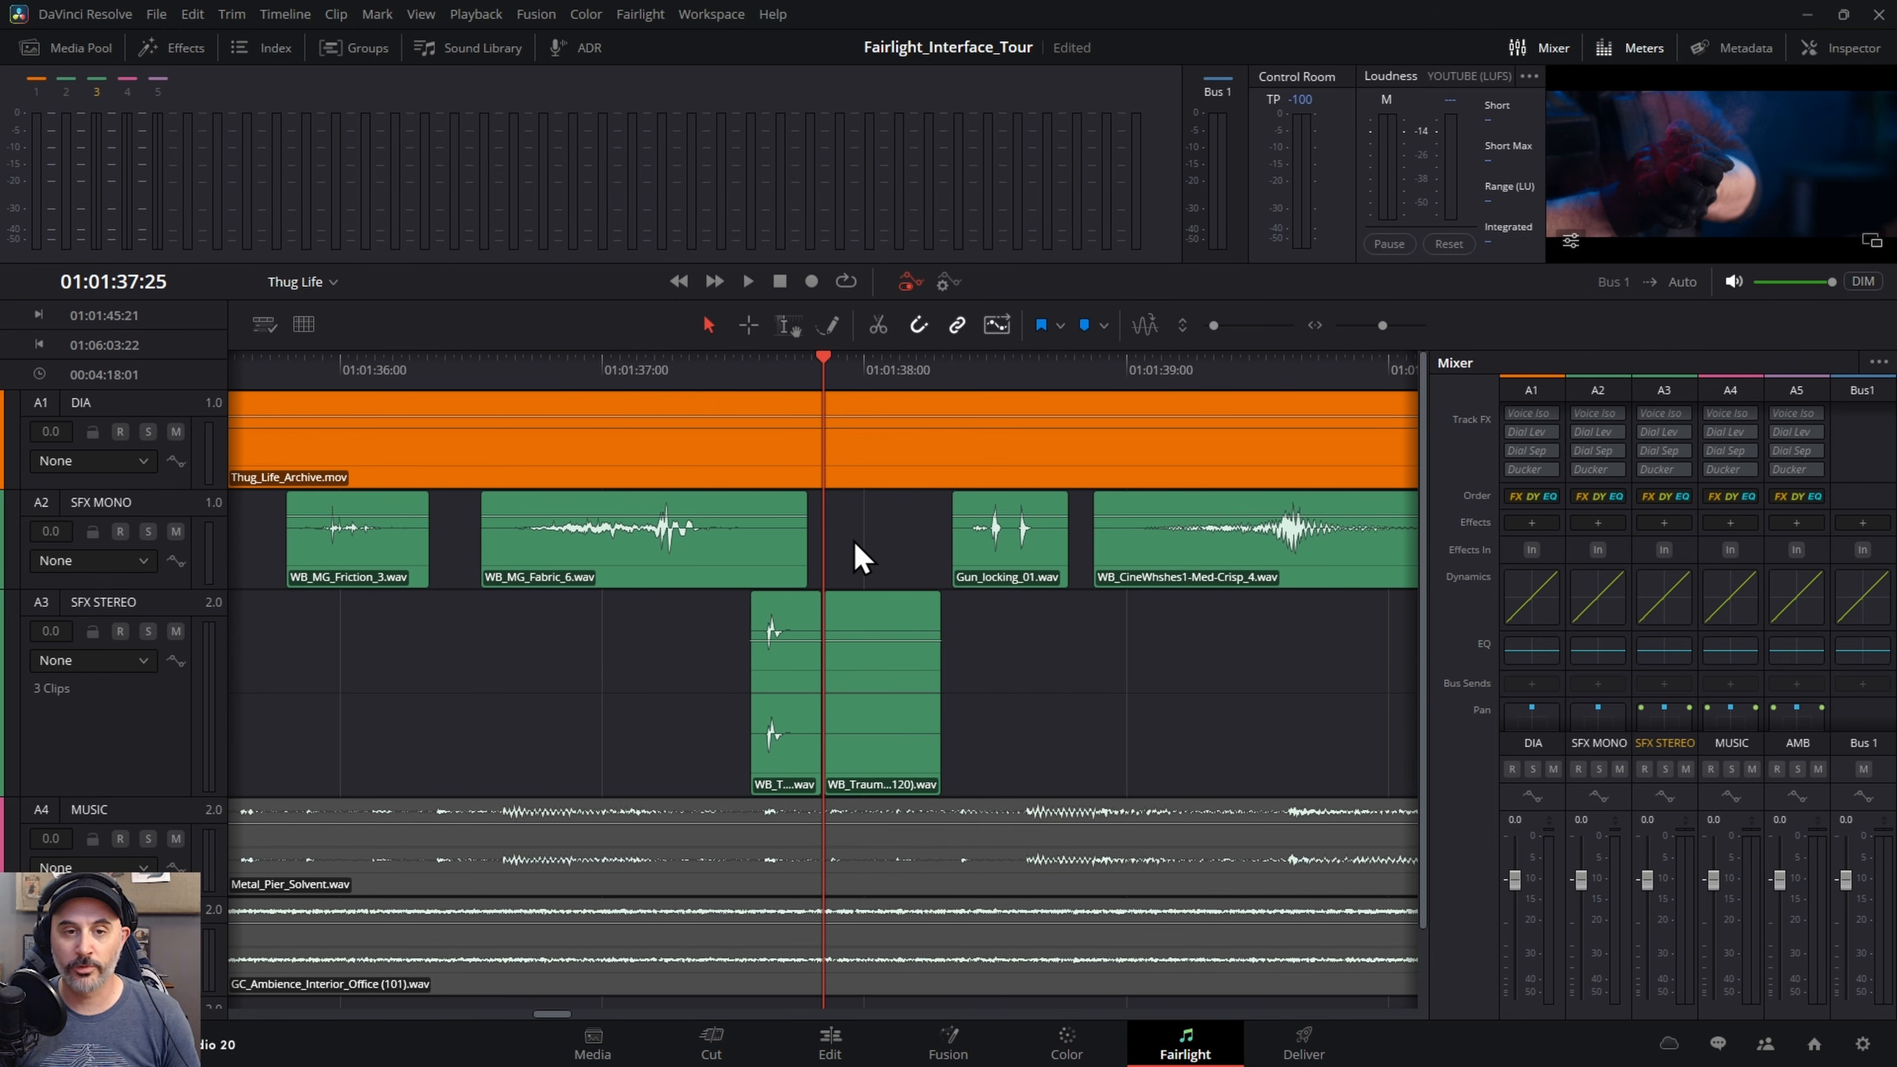
scroll(855, 549, "up", 4)
scroll(856, 550, "down", 5)
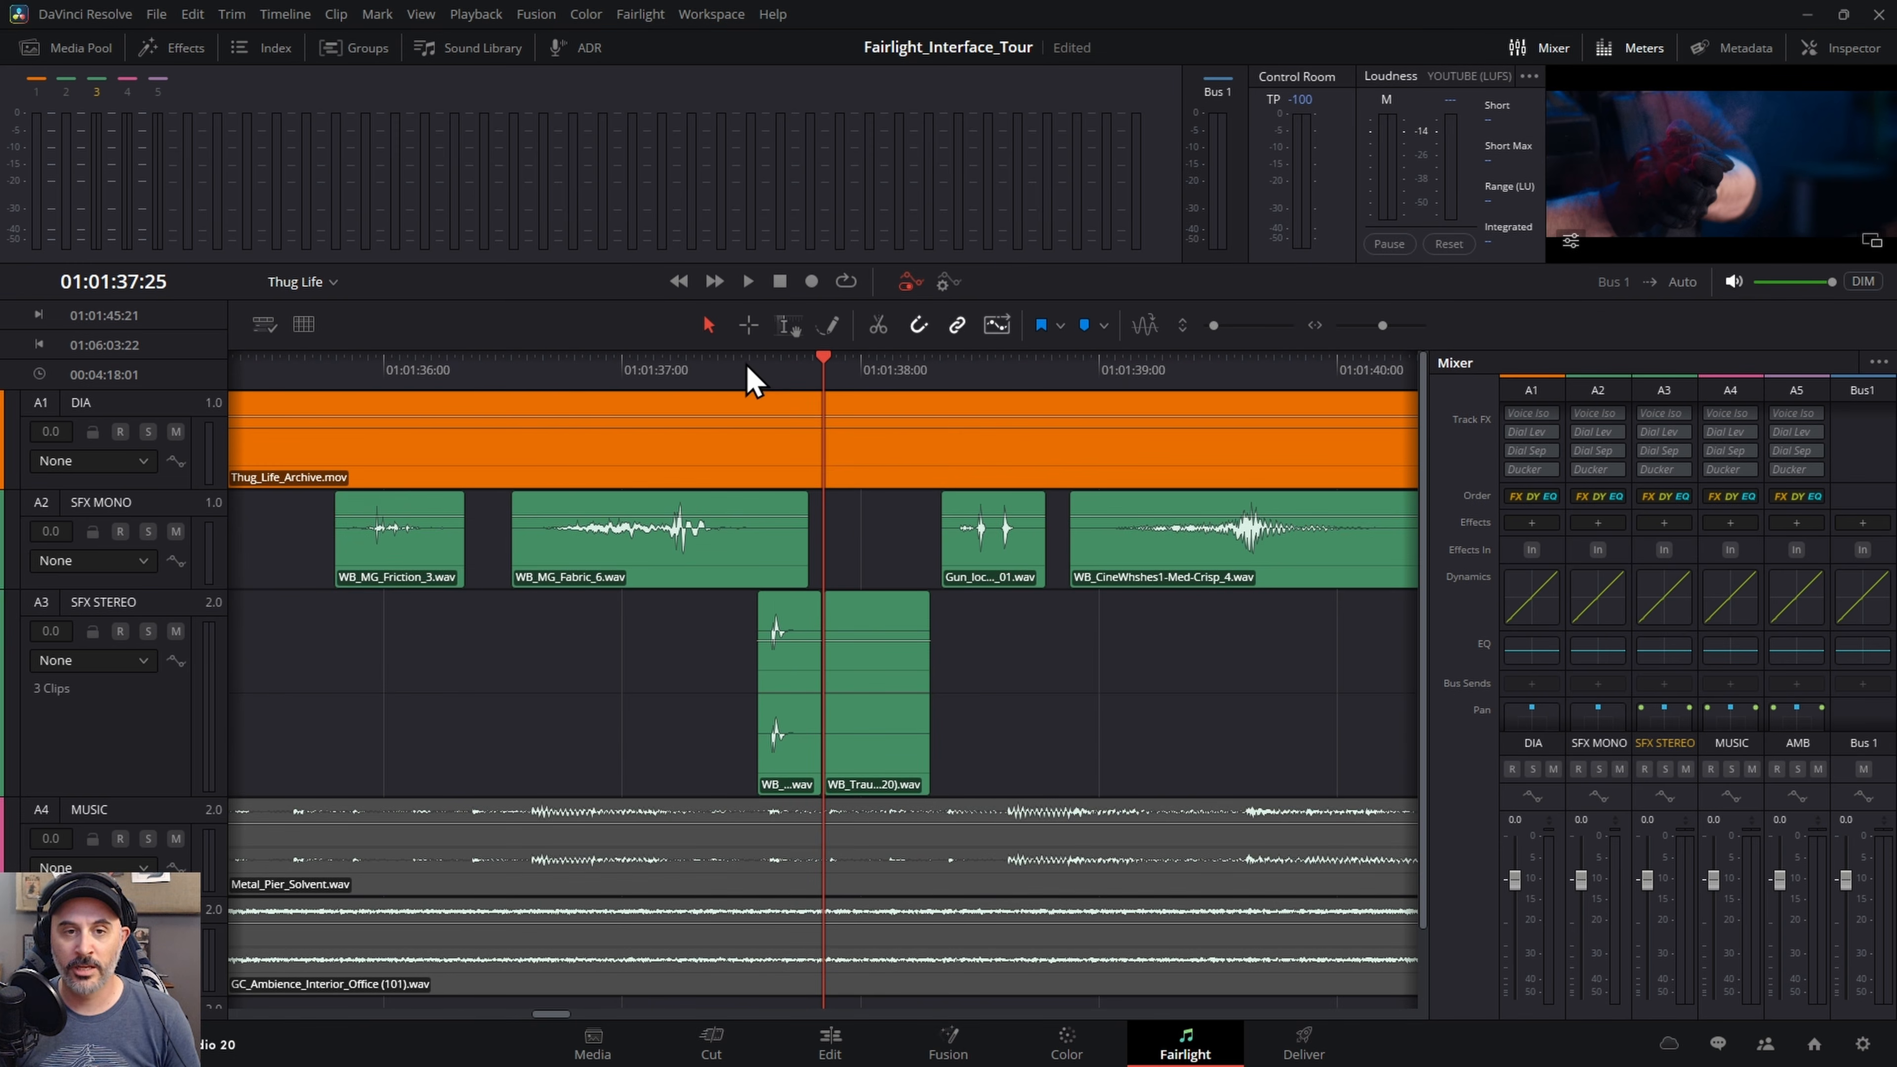
scroll(736, 380, "down", 2)
key("space")
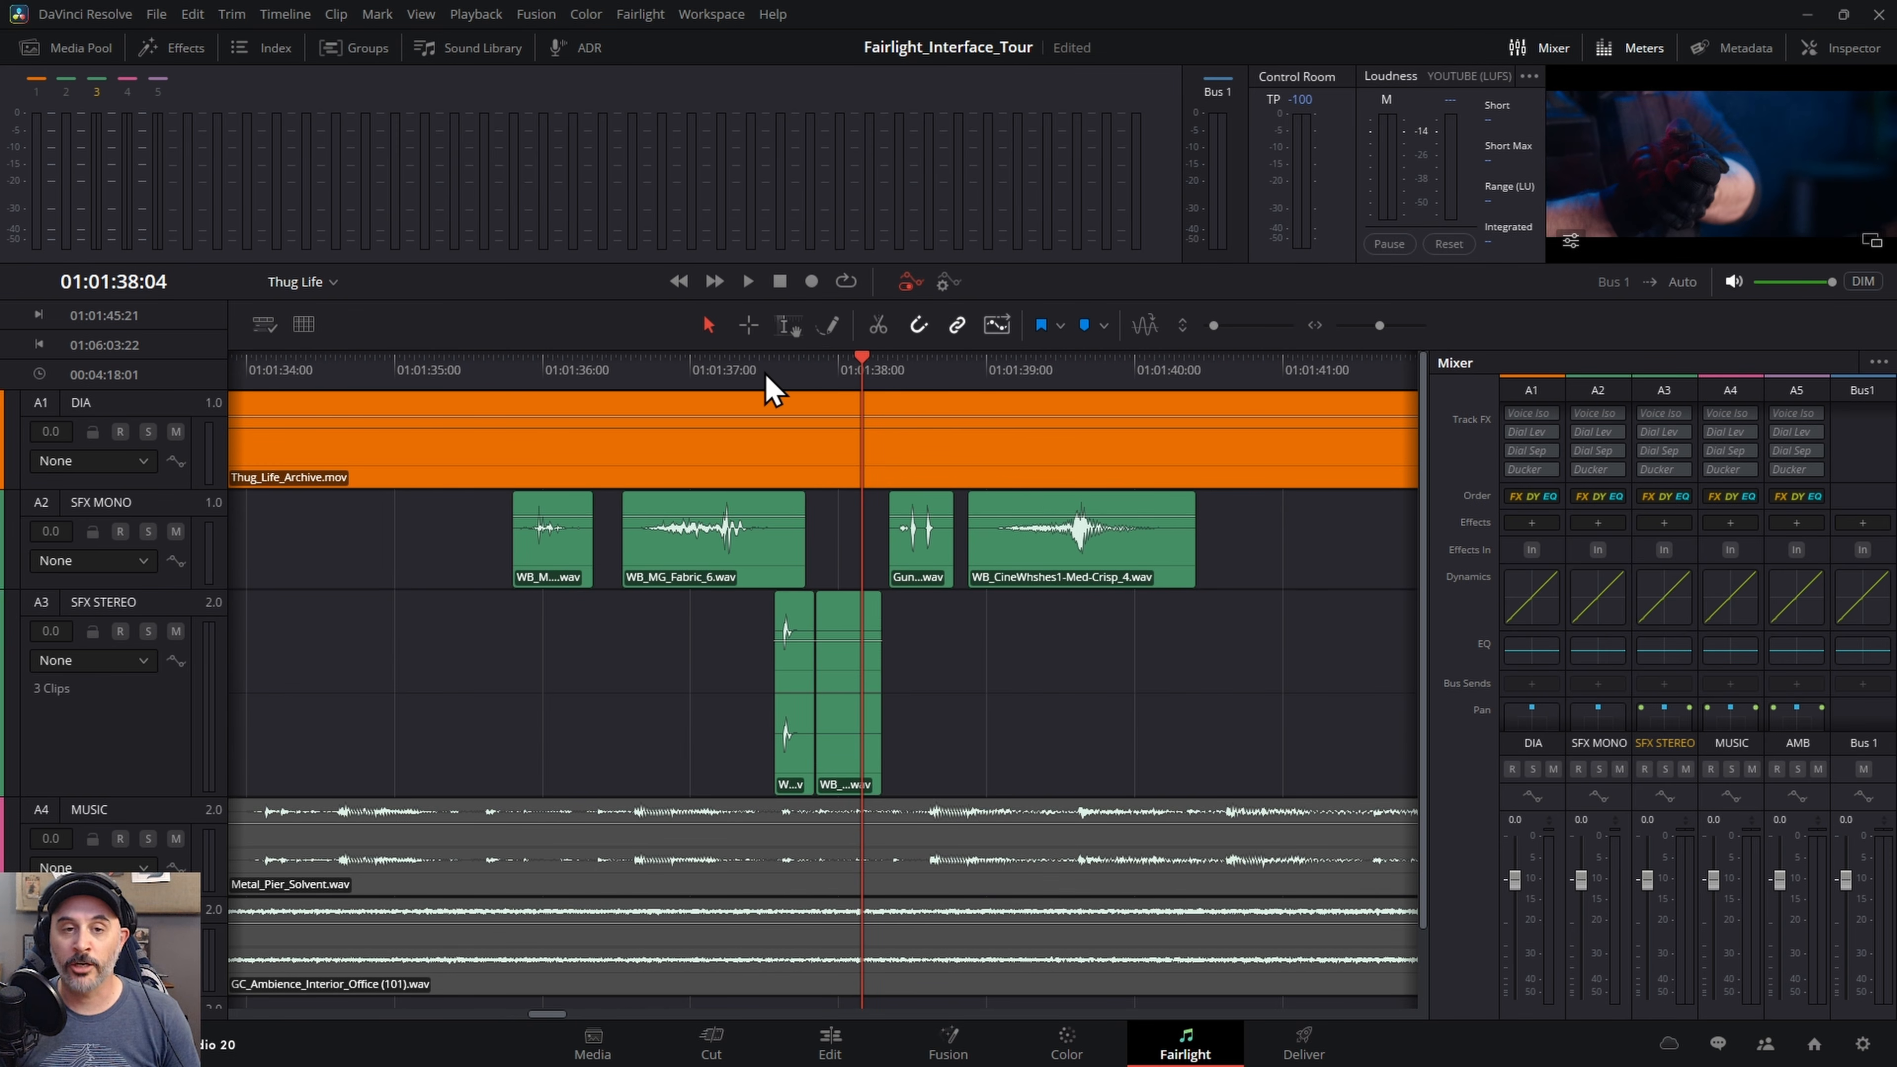
left_click_drag(765, 375, 881, 381)
left_click(419, 687)
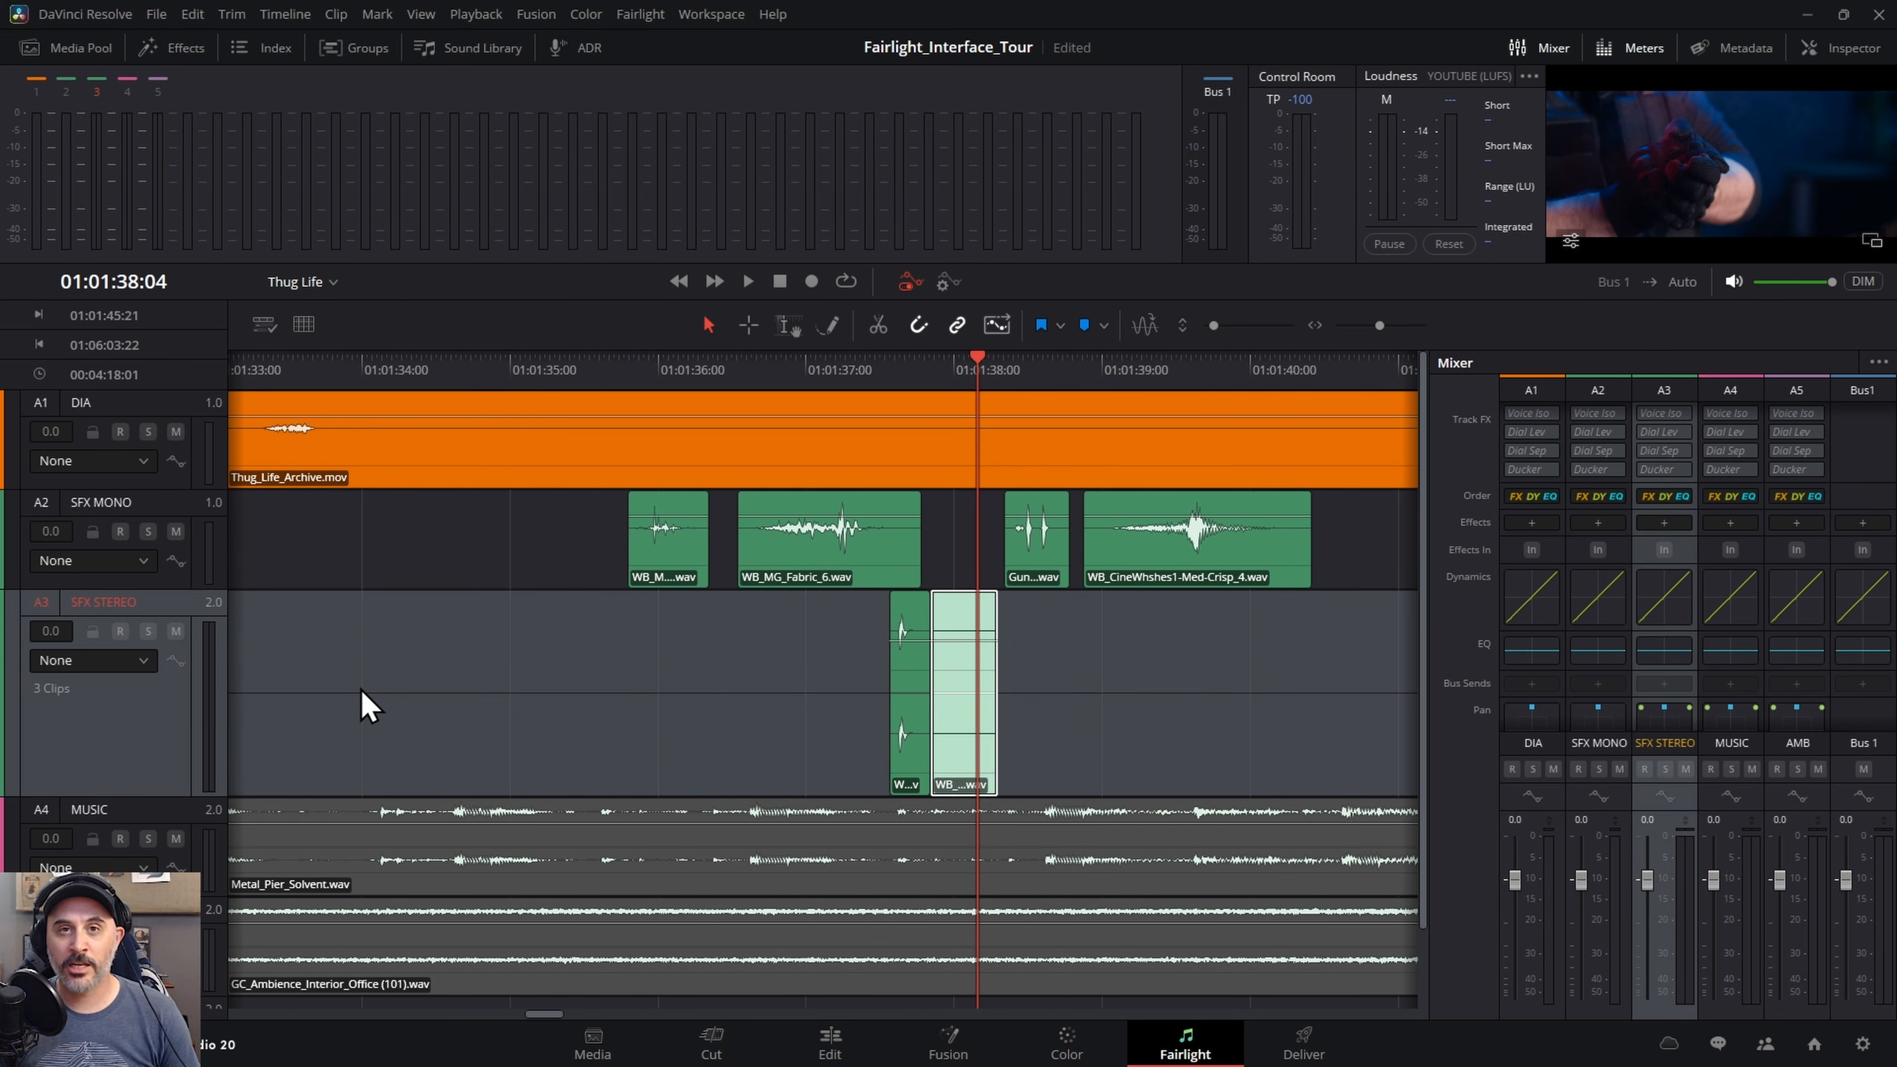
- Reduce the SFX STEREO track's height, slightly shrink all track heights, and zoom the timeline out to show a longer time span
left_click_drag(146, 798, 160, 728)
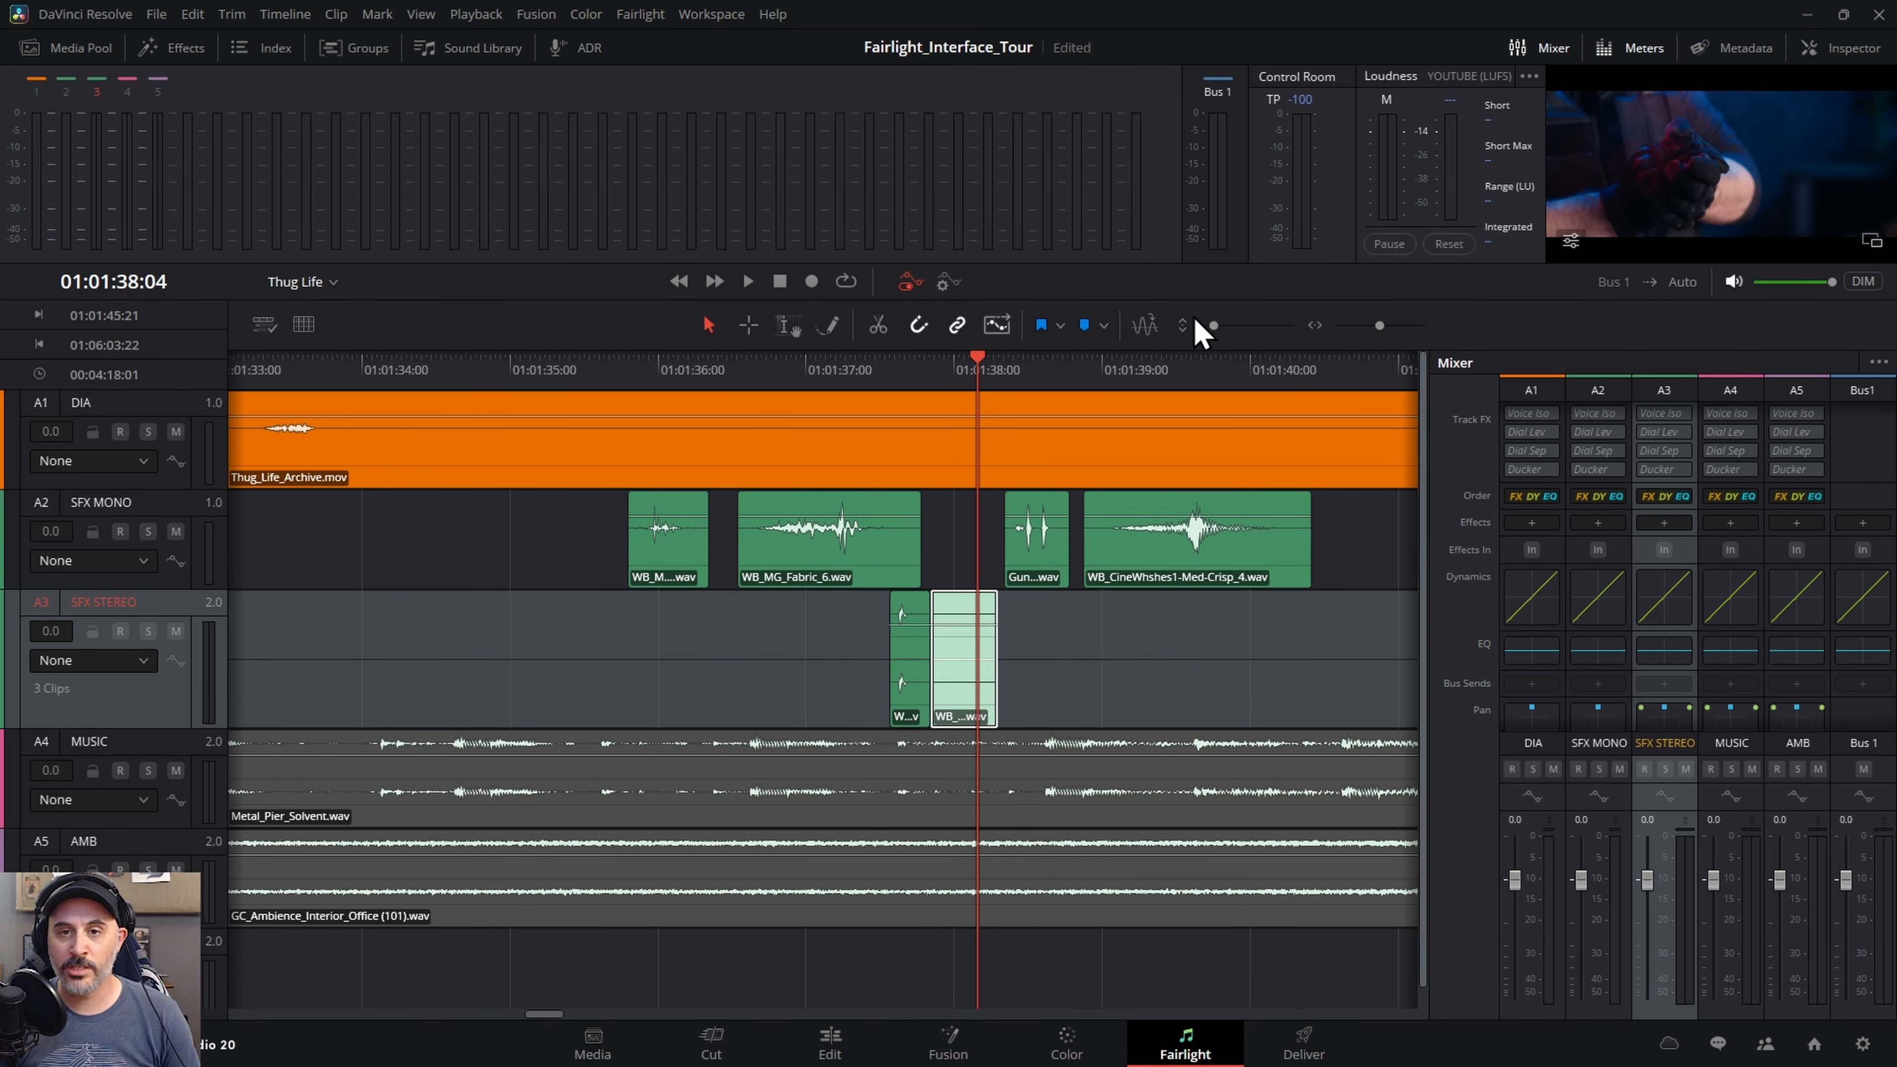
left_click_drag(1217, 327, 1222, 329)
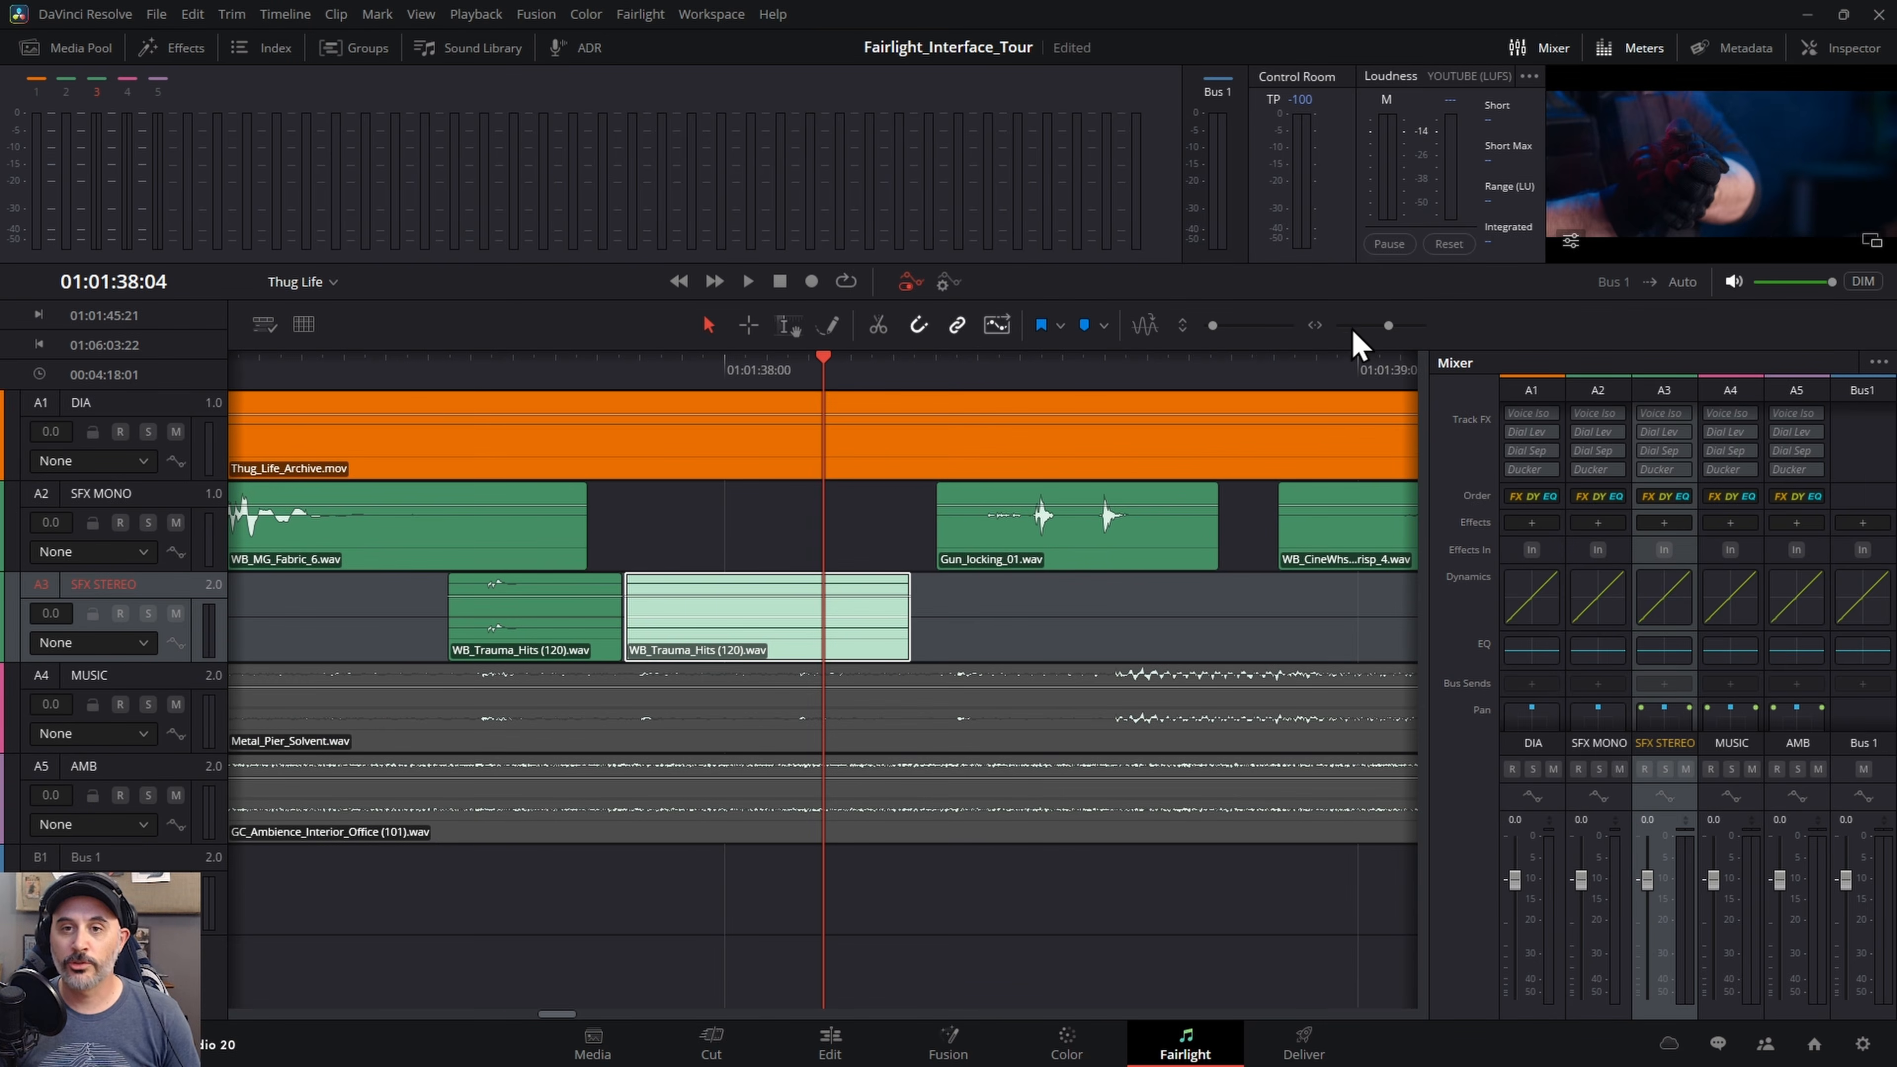
mouse_move(1388, 325)
left_mouse_down()
mouse_move(1403, 329)
mouse_move(1379, 345)
left_mouse_up()
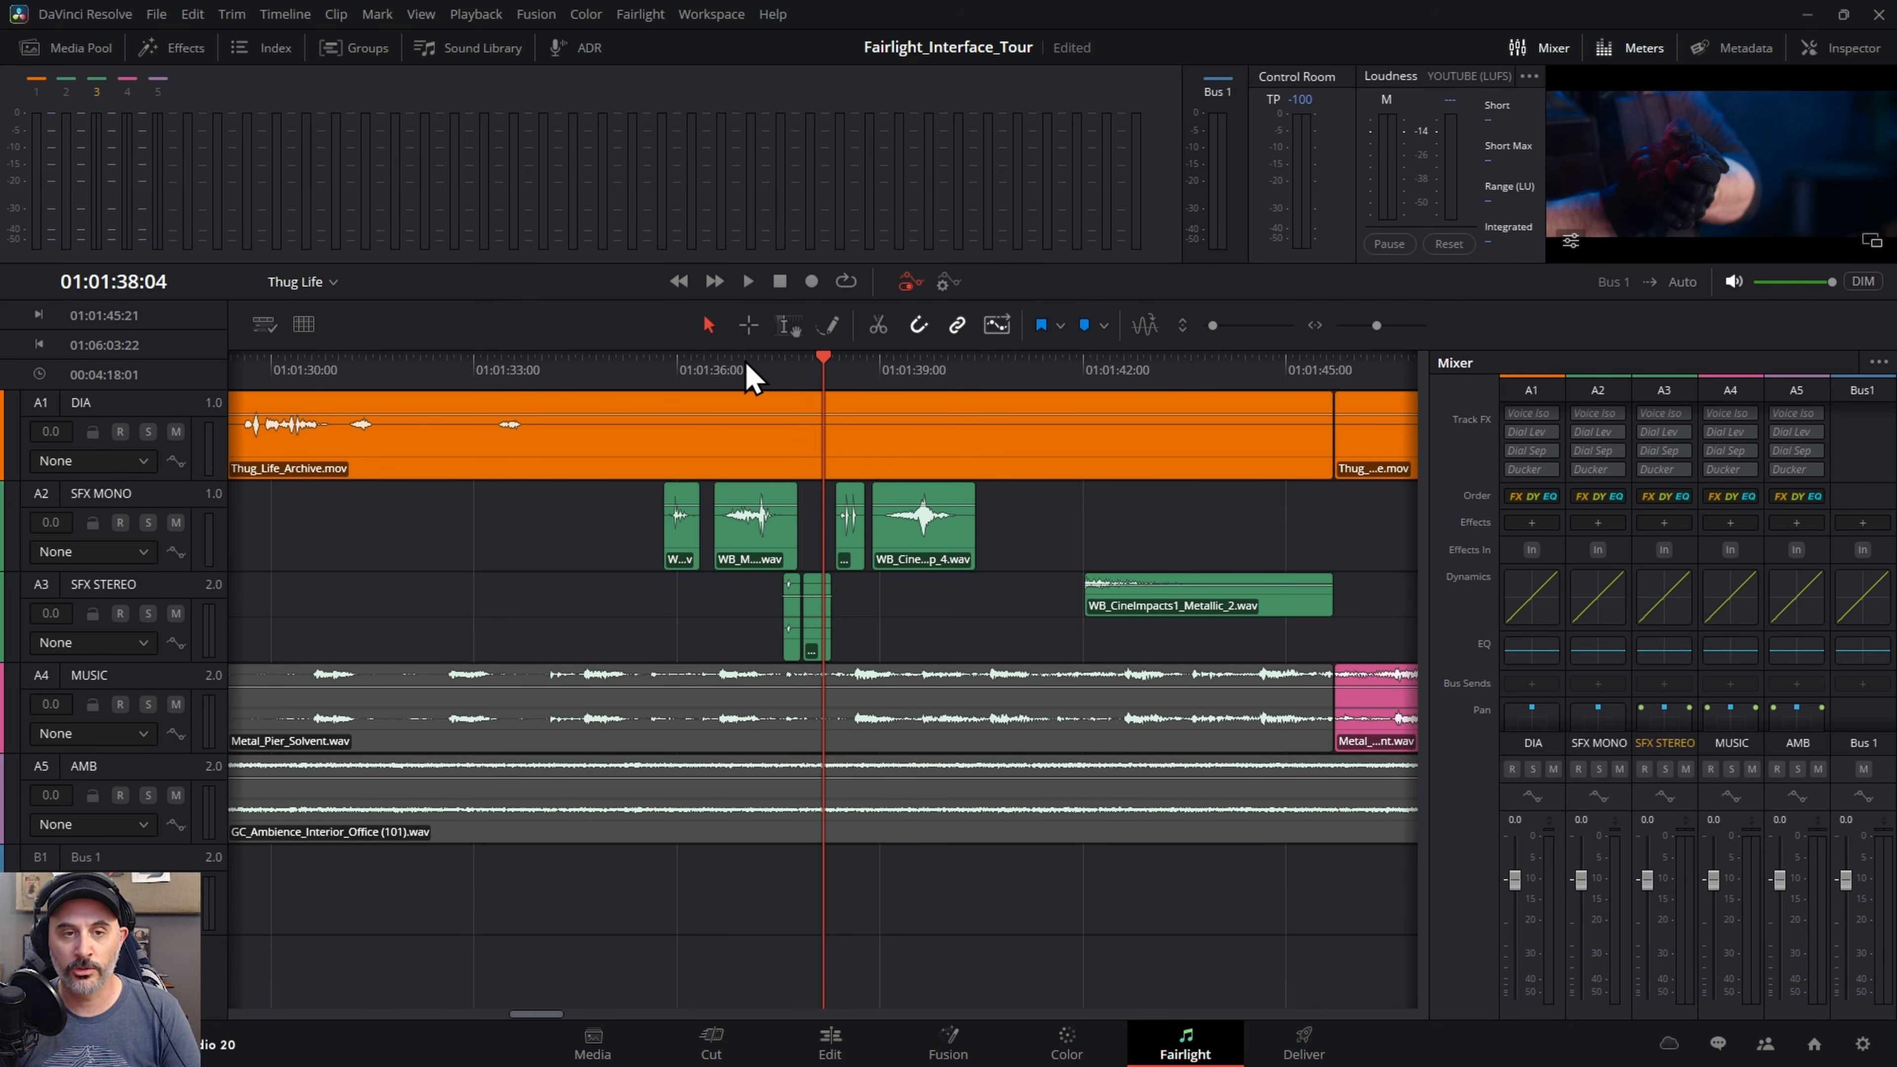
- In range selection mode, select the range from 01:01:37:11 to 01:01:38:24 across the SFX STEREO and MUSIC tracks
left_click(741, 539)
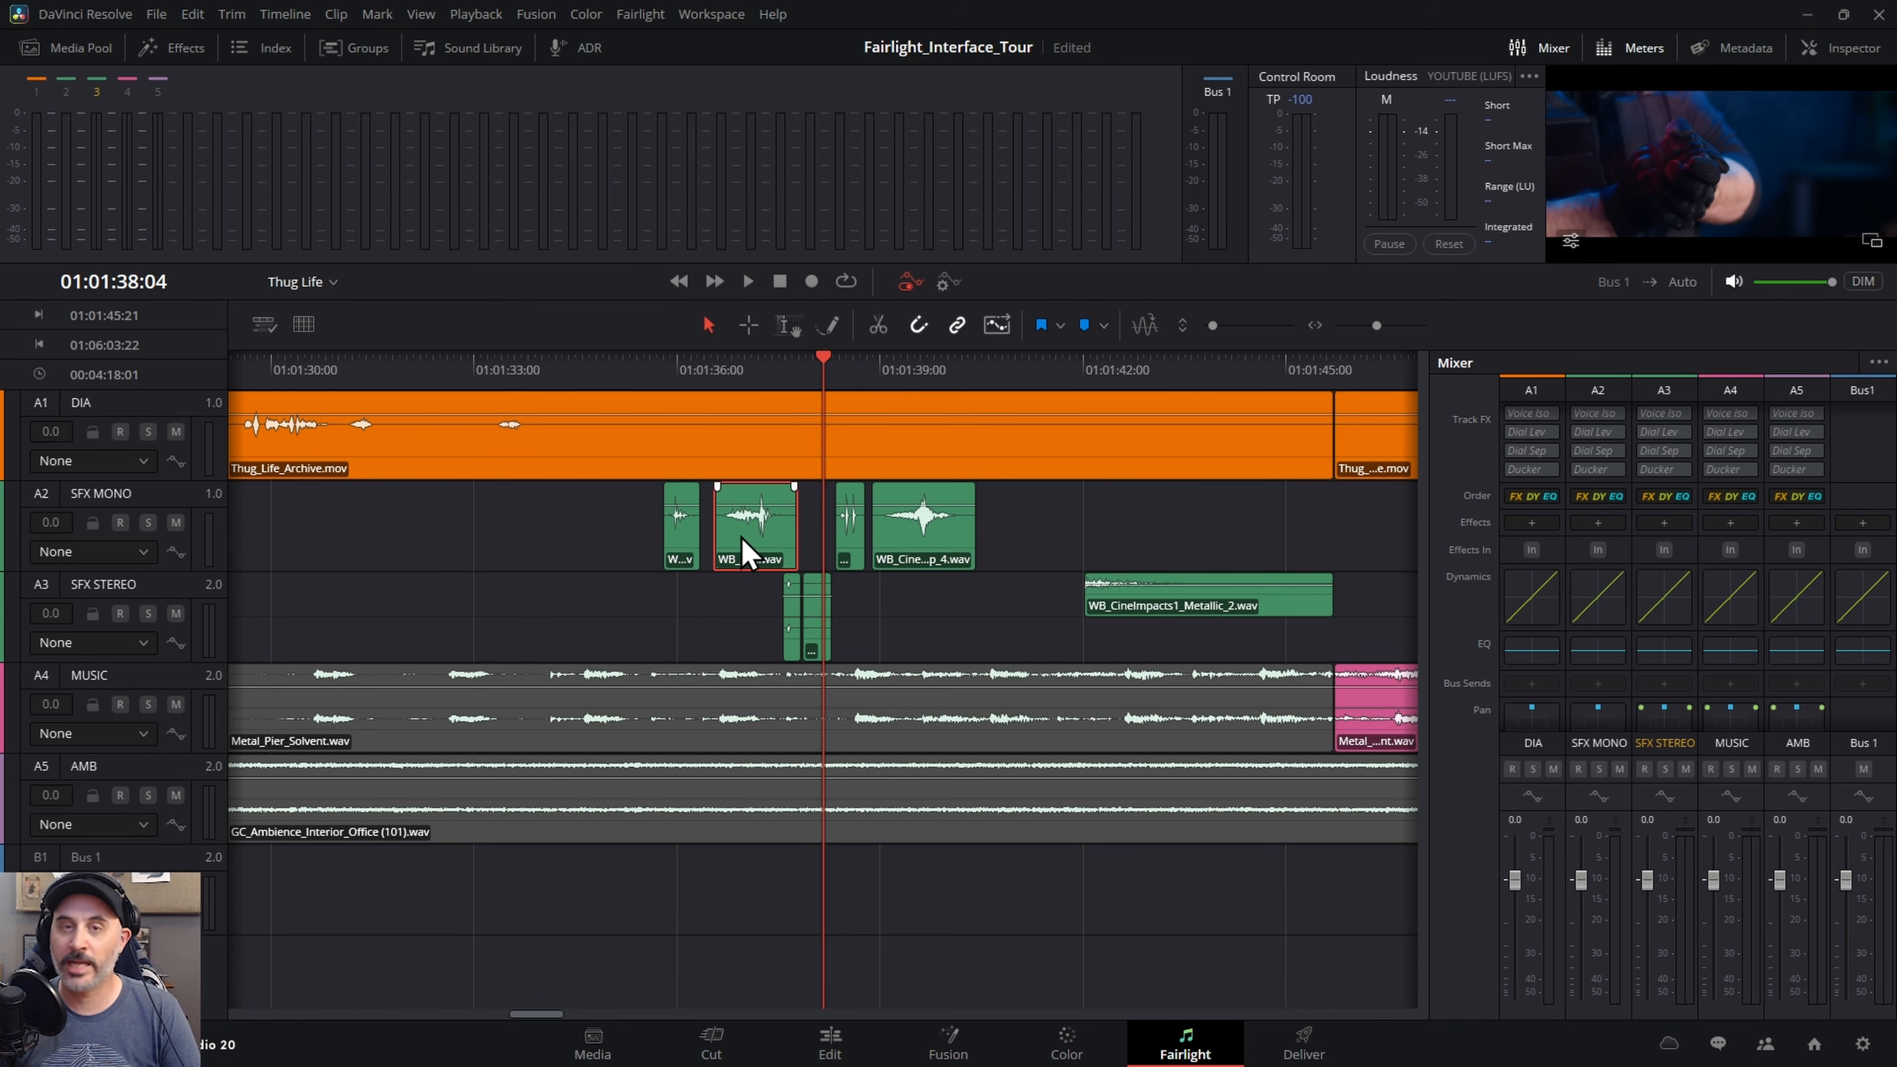
left_click(816, 541)
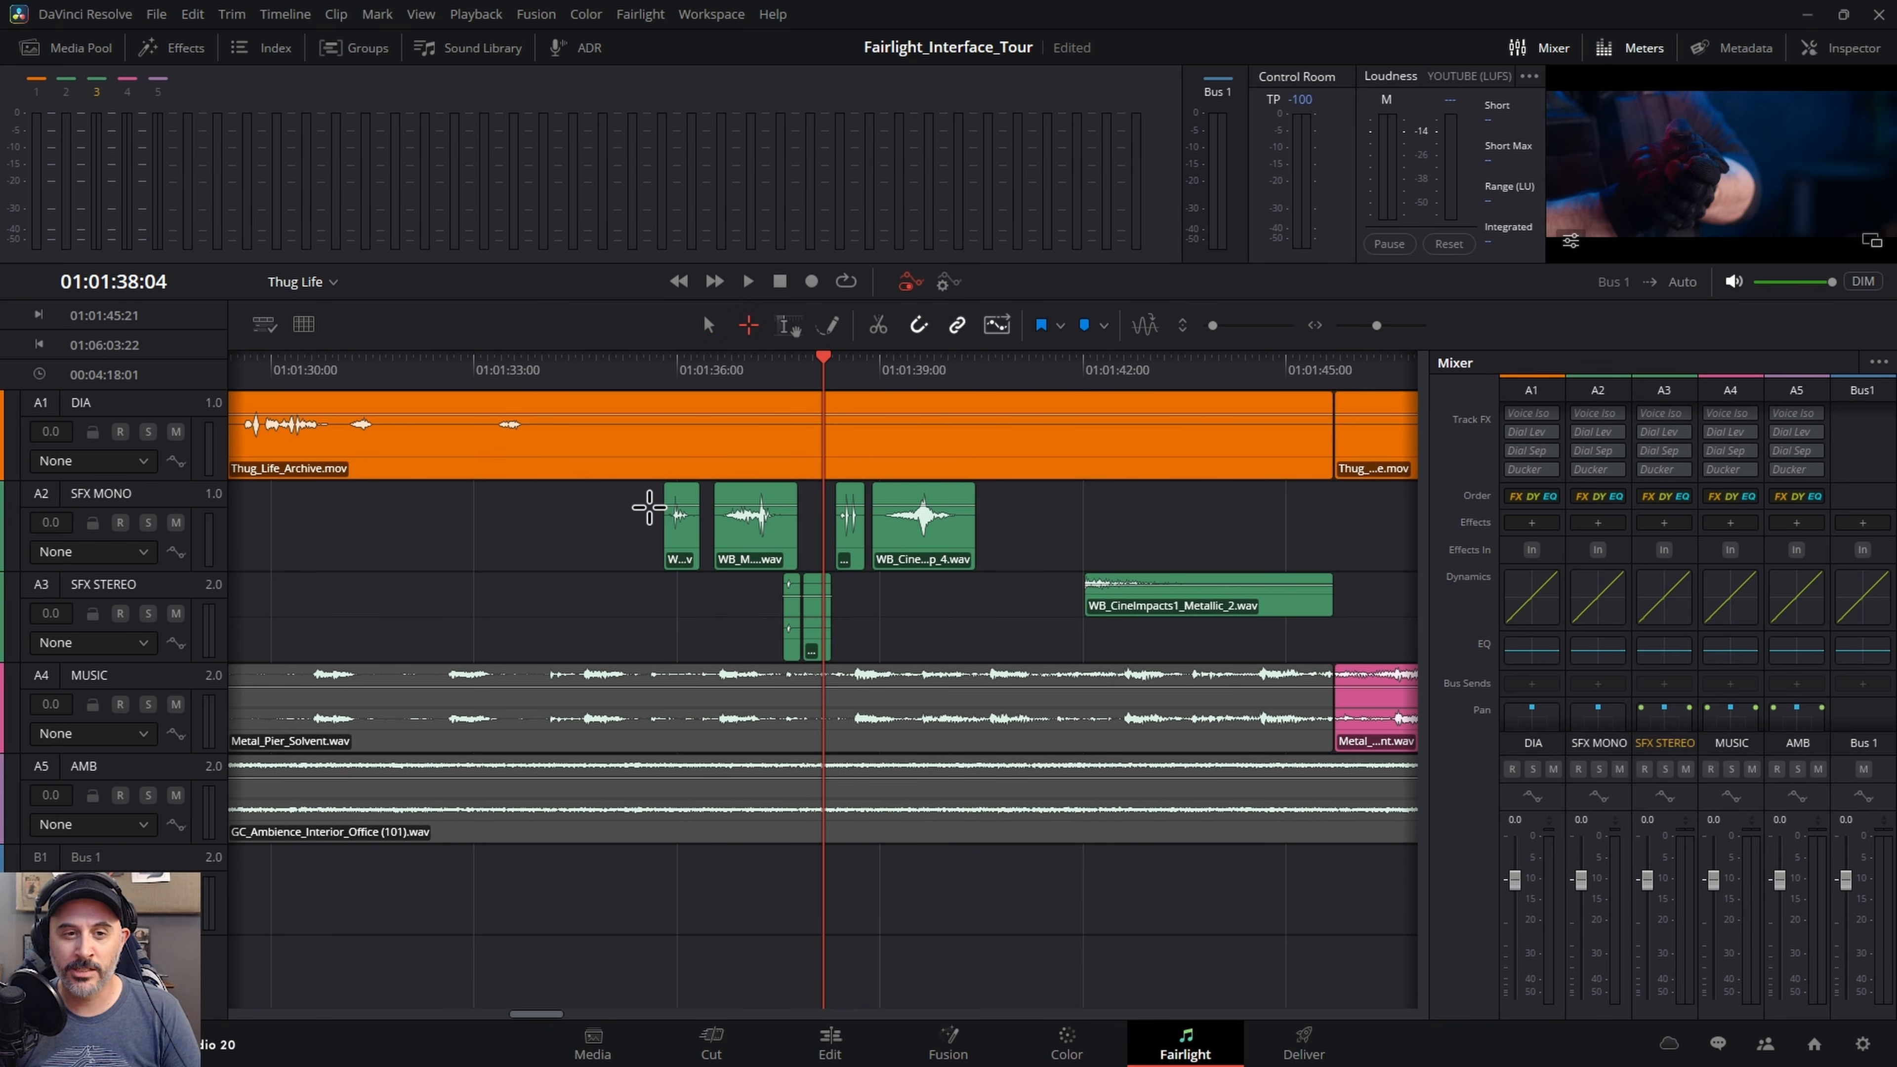
scroll(740, 527, "up", 5)
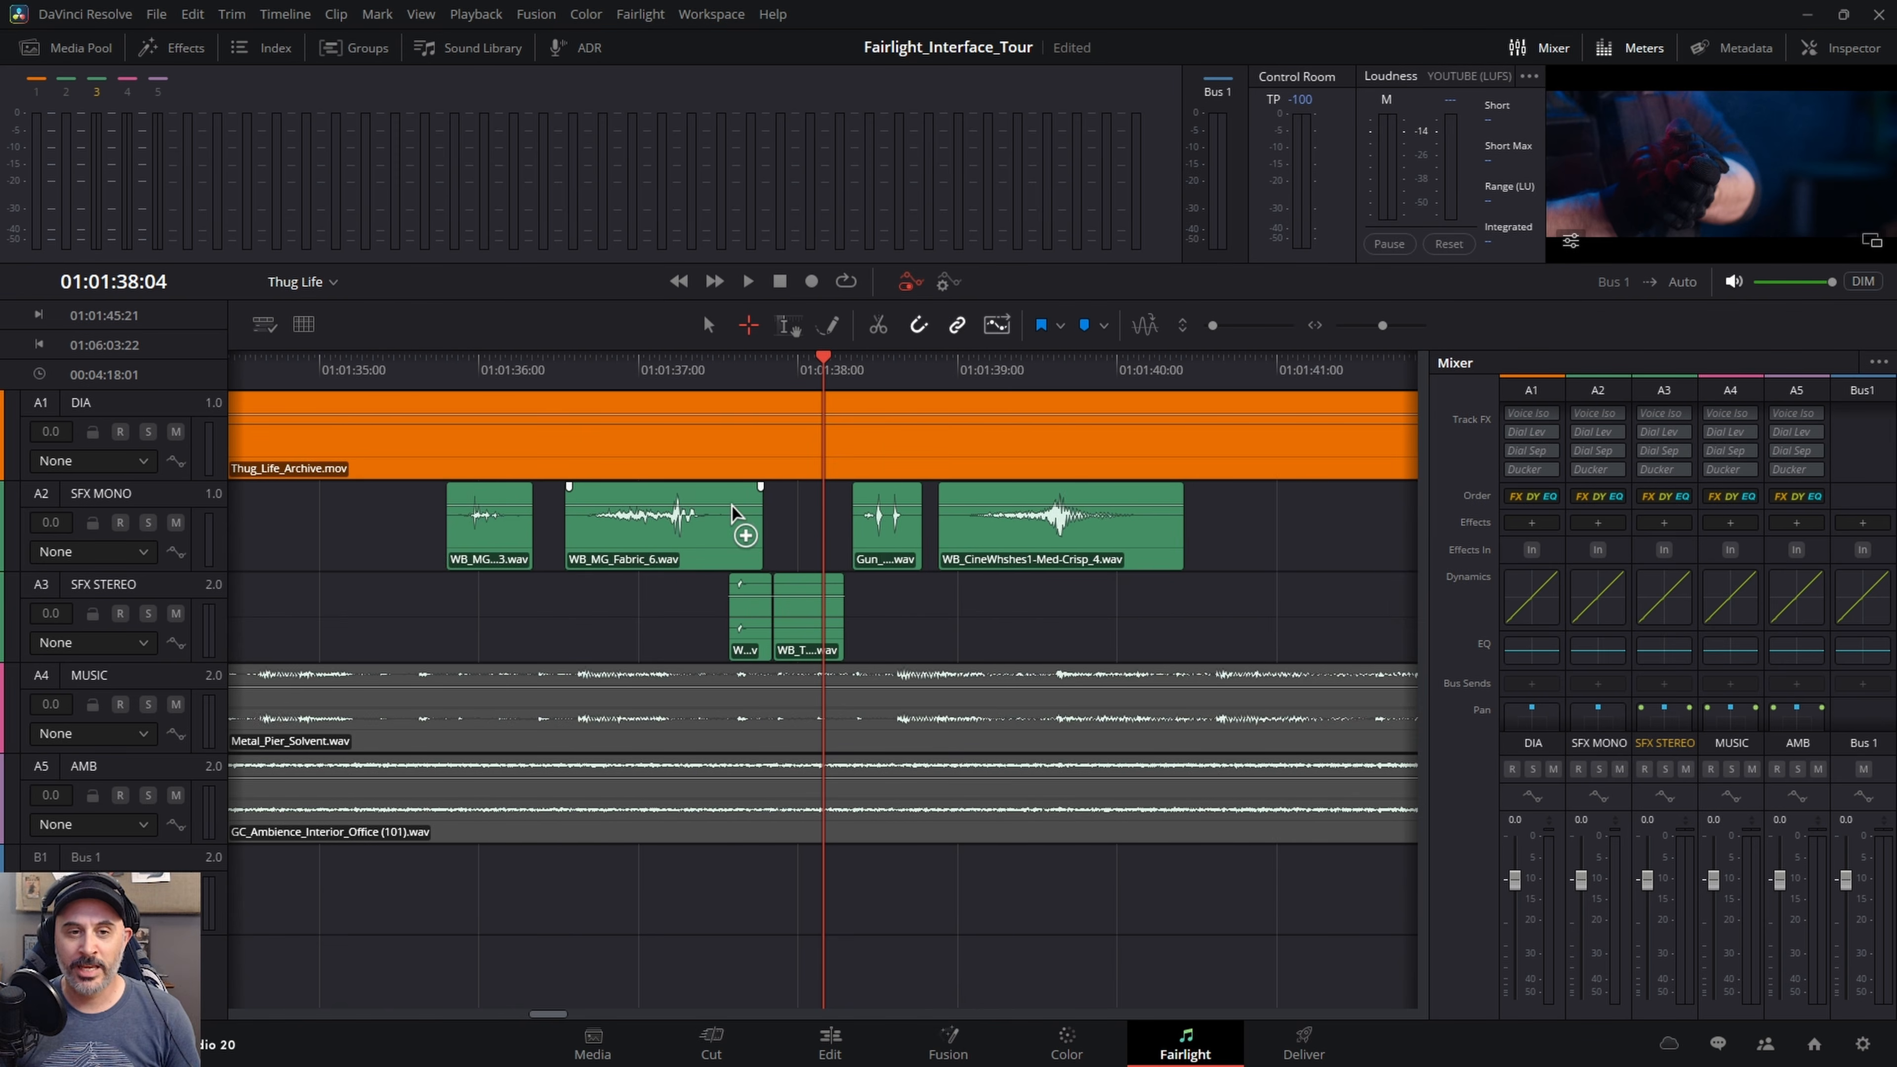
scroll(740, 527, "up", 2)
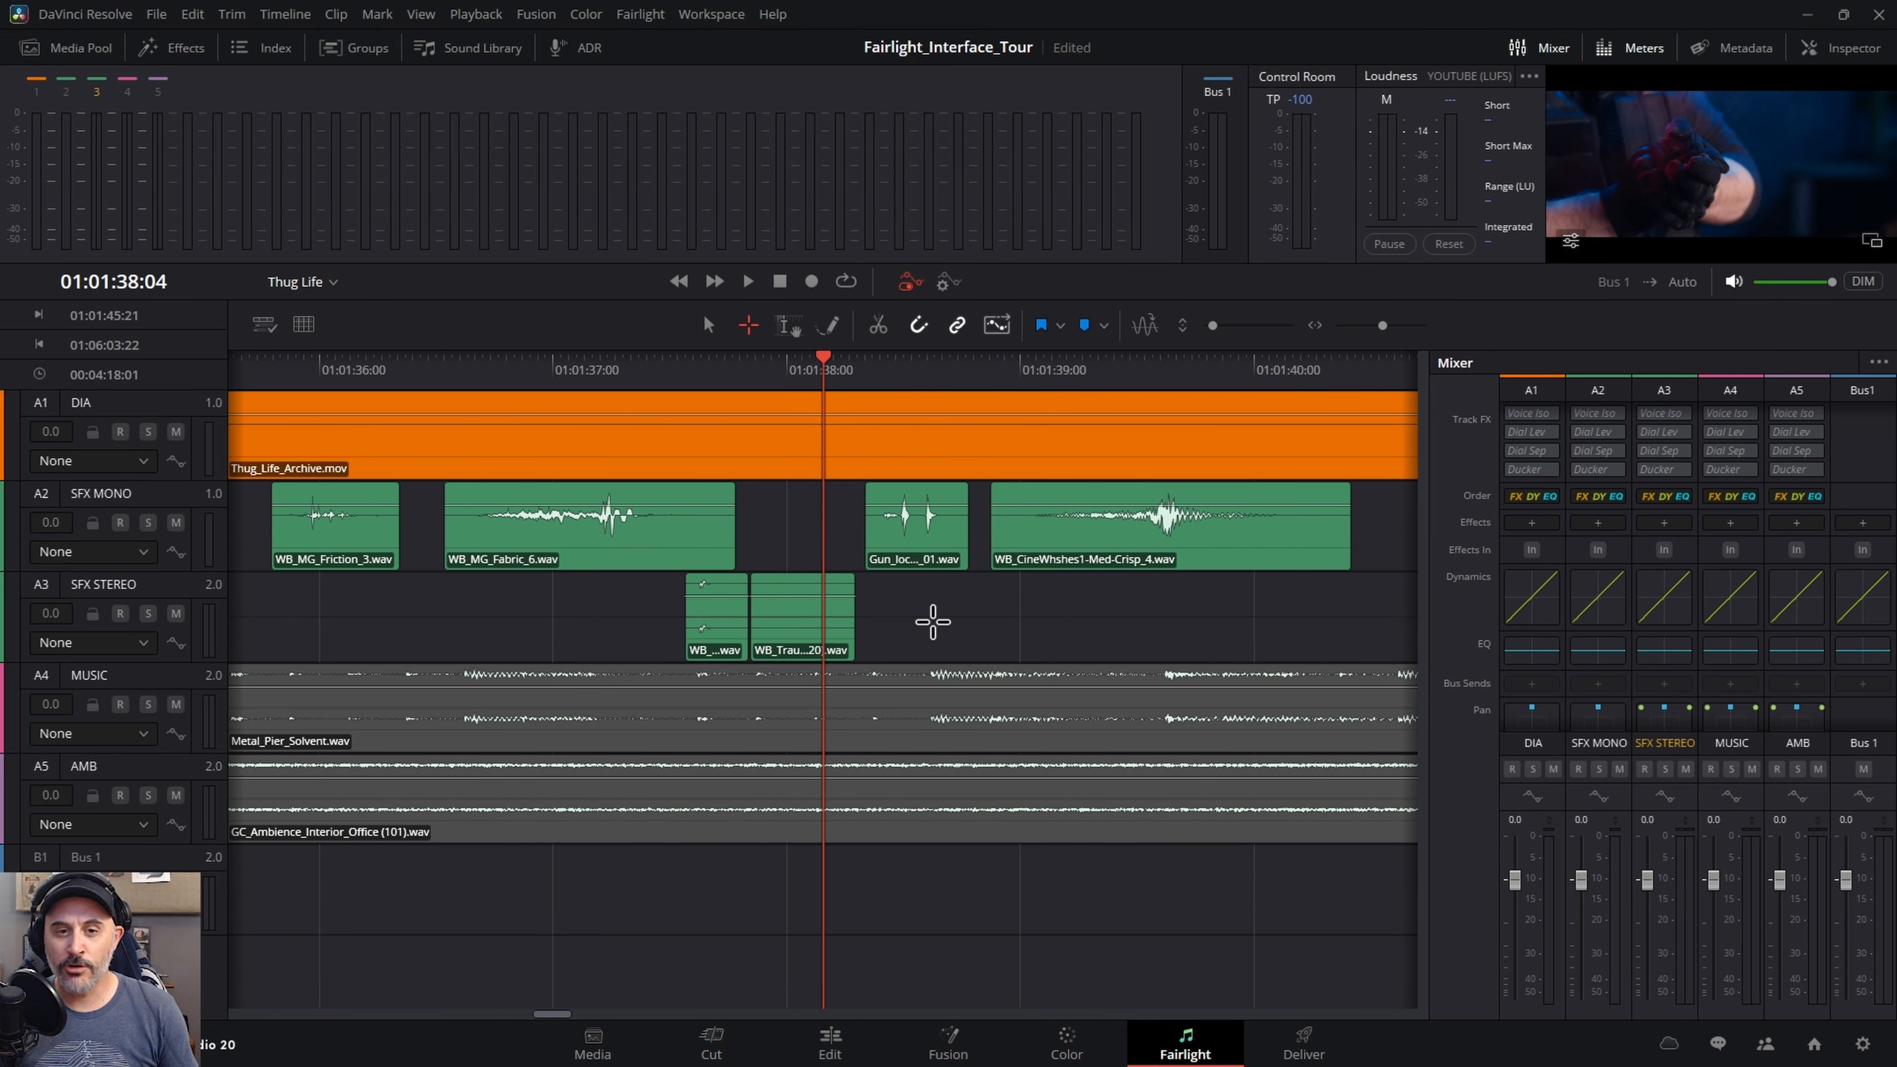
left_click_drag(979, 596, 641, 688)
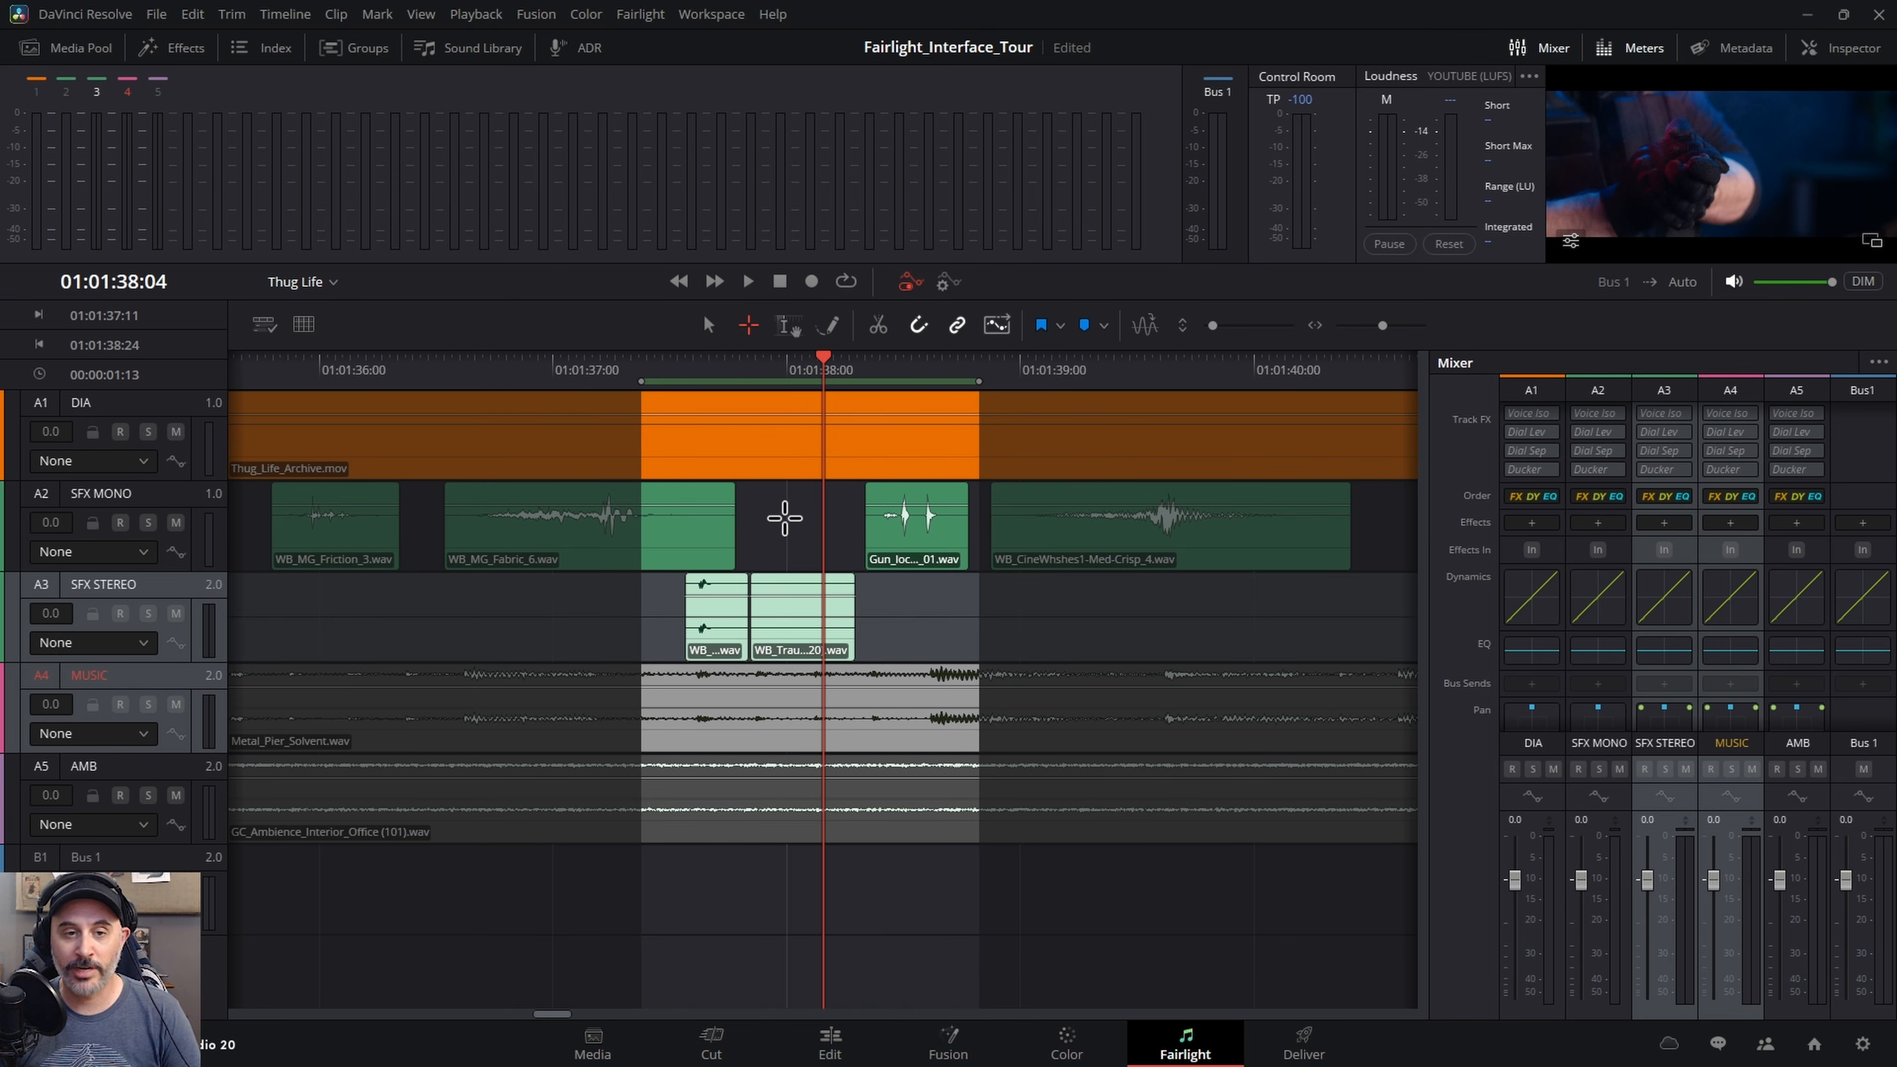
- Select the full range of the WB_MG_Fabric_6.wav clip on the SFX MONO track, and clear the range selection
left_click(655, 534)
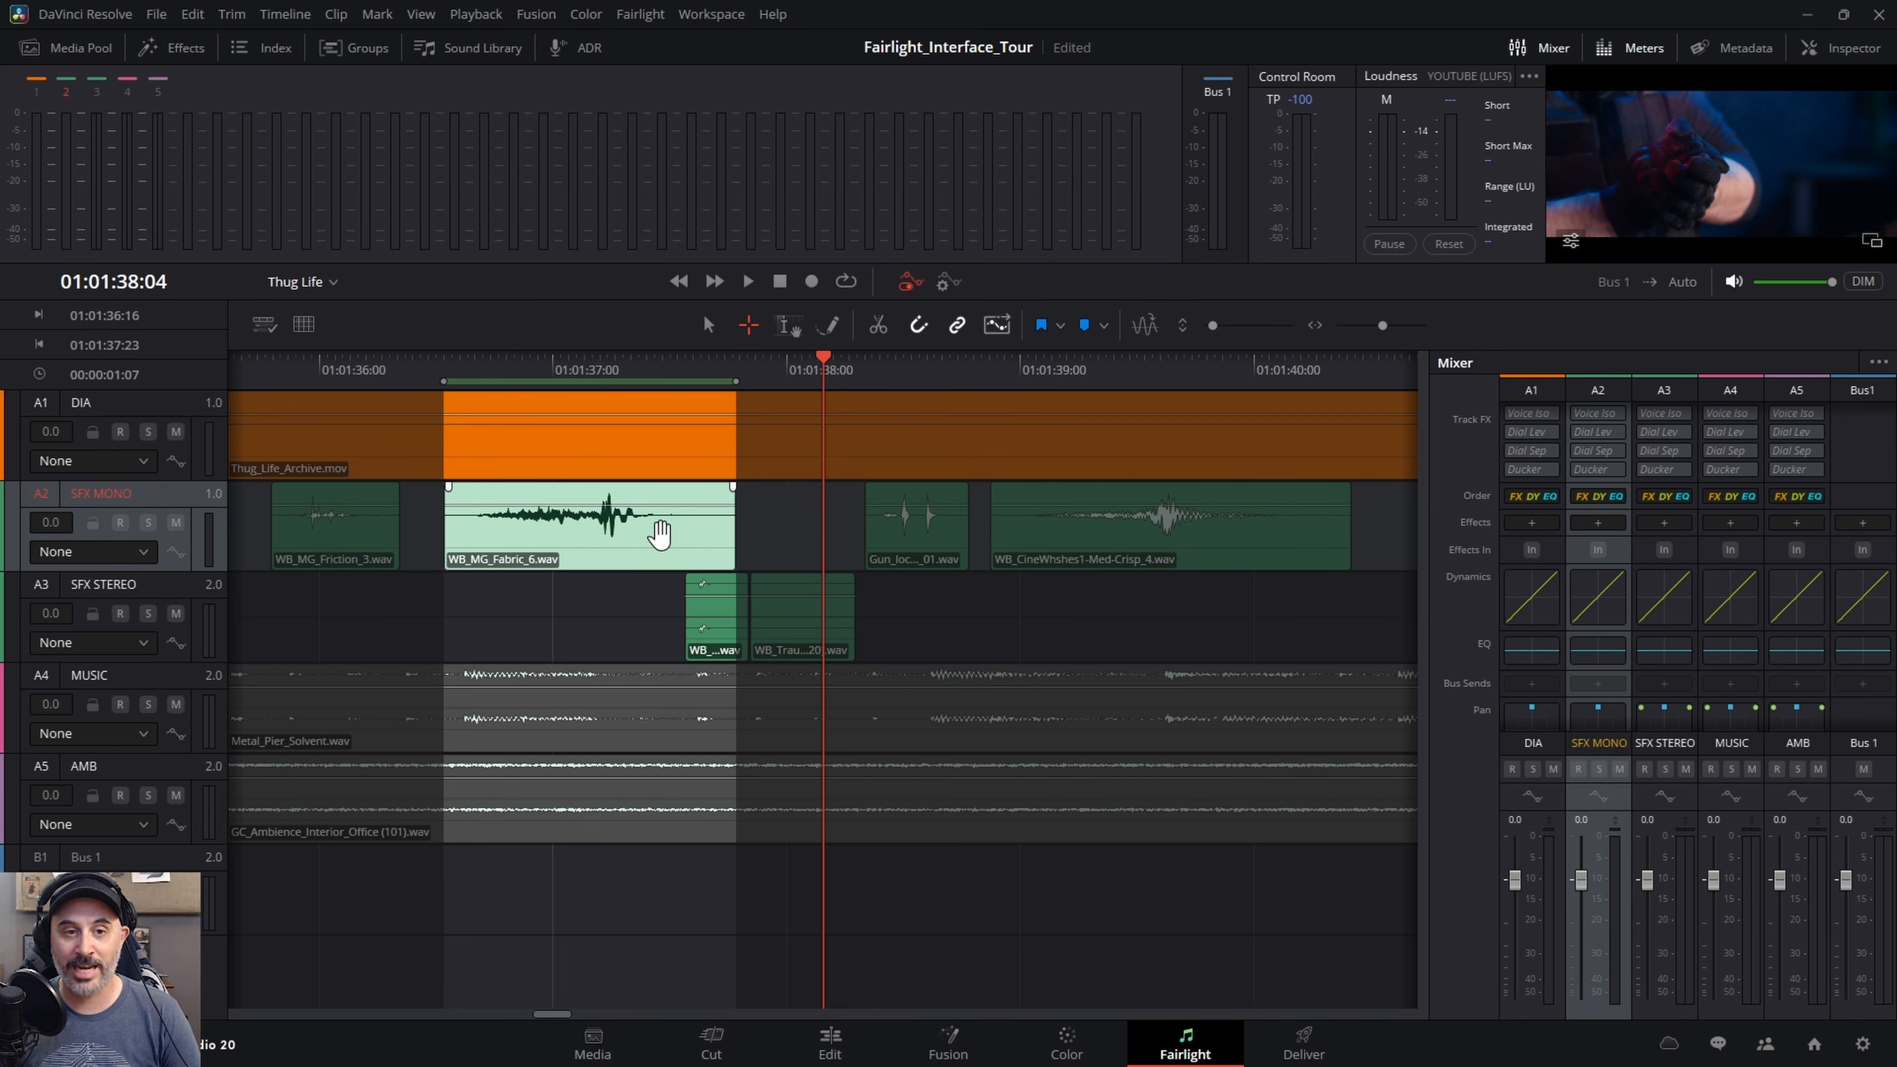
mouse_move(659, 533)
left_mouse_down()
mouse_move(738, 543)
mouse_move(649, 543)
mouse_move(701, 540)
mouse_move(667, 542)
left_mouse_up()
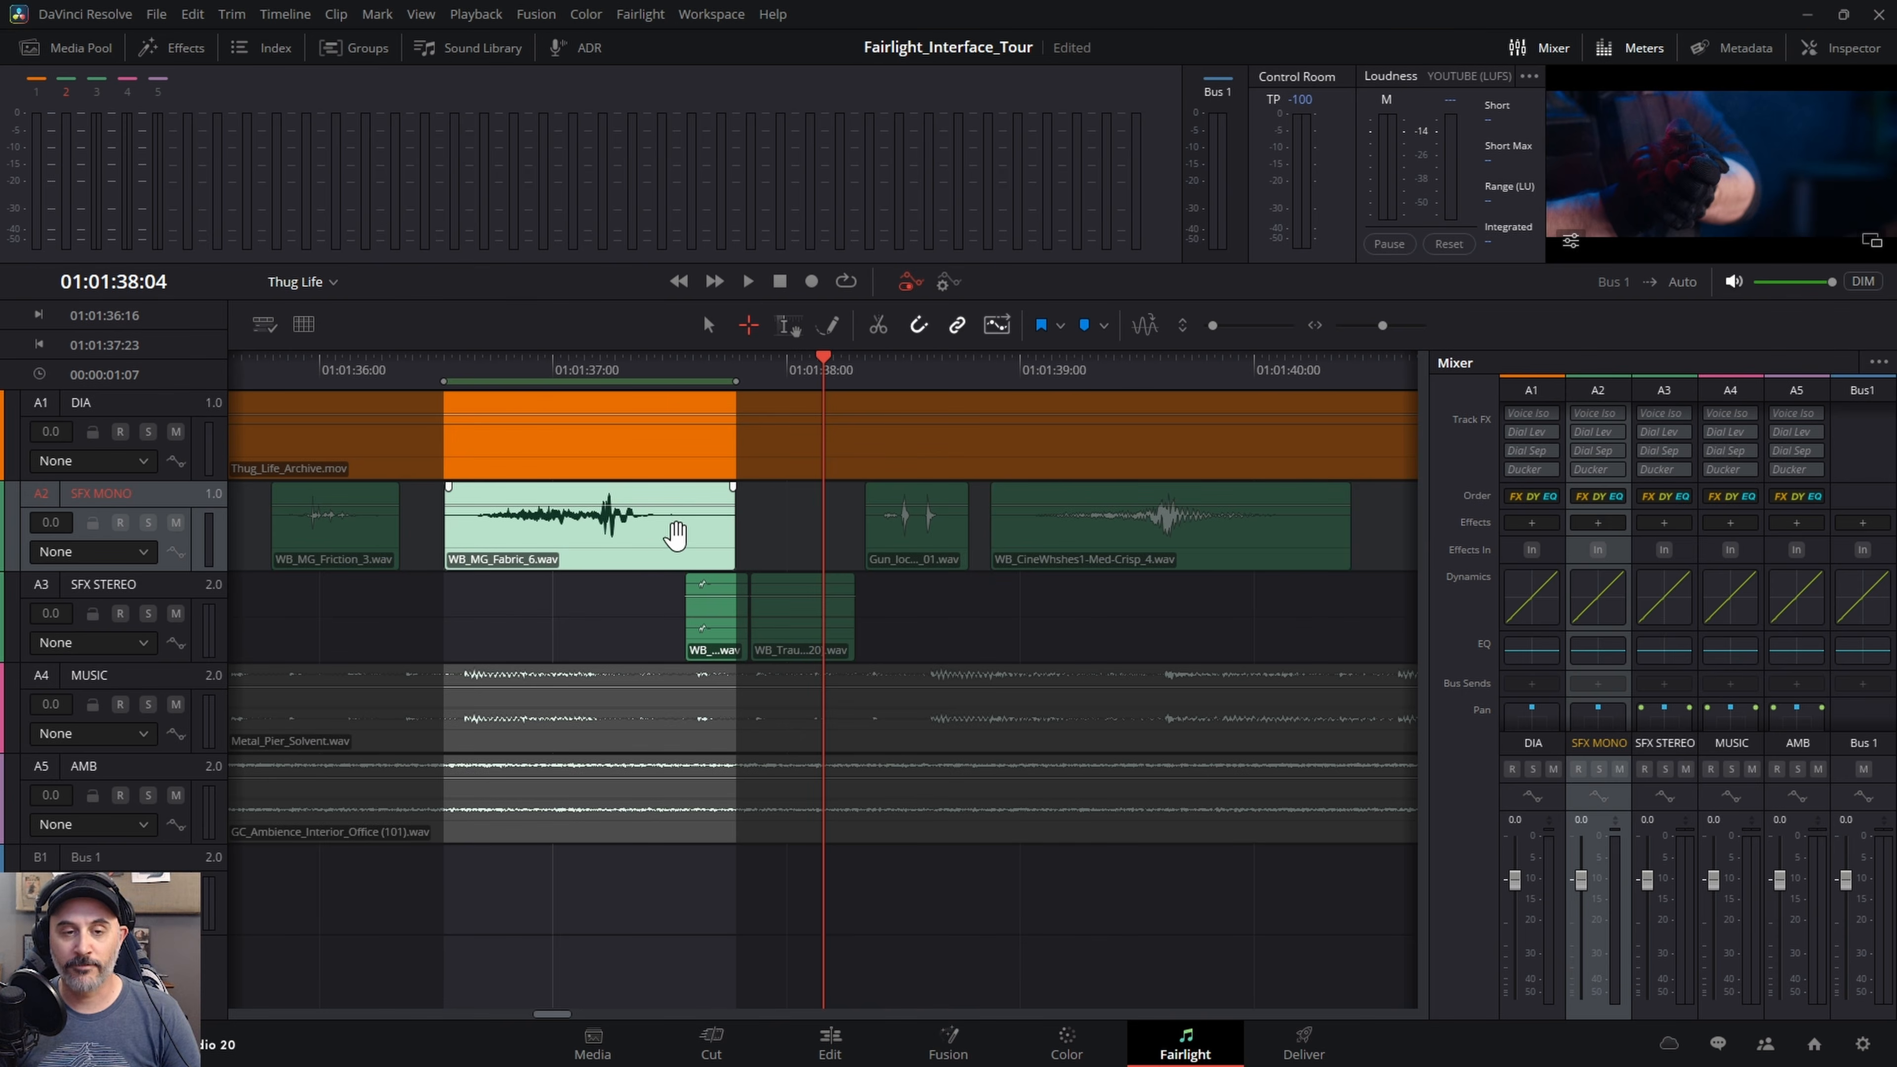
left_click(797, 526)
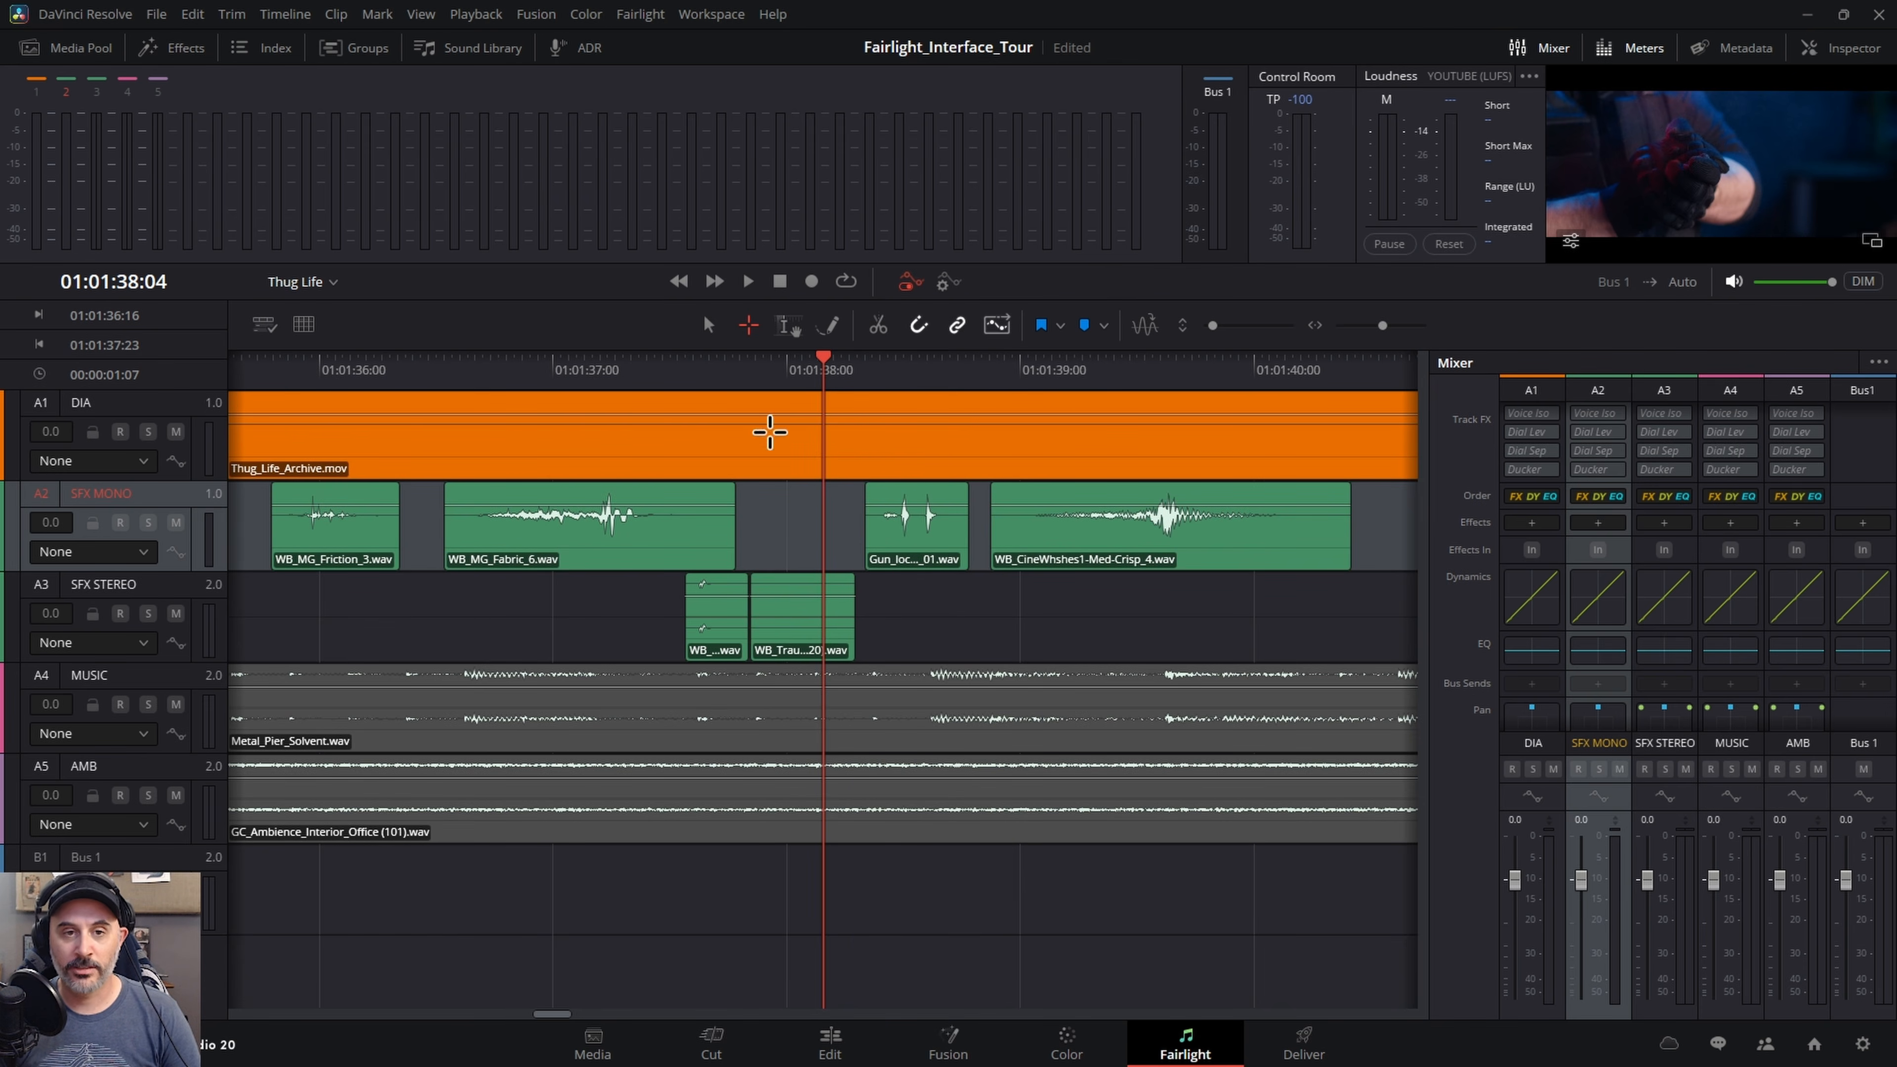
- In edit selection mode, select 01:01:37:13 to 01:01:38:00 on the SFX MONO track, and clear it by targeting SFX STEREO
left_click(790, 332)
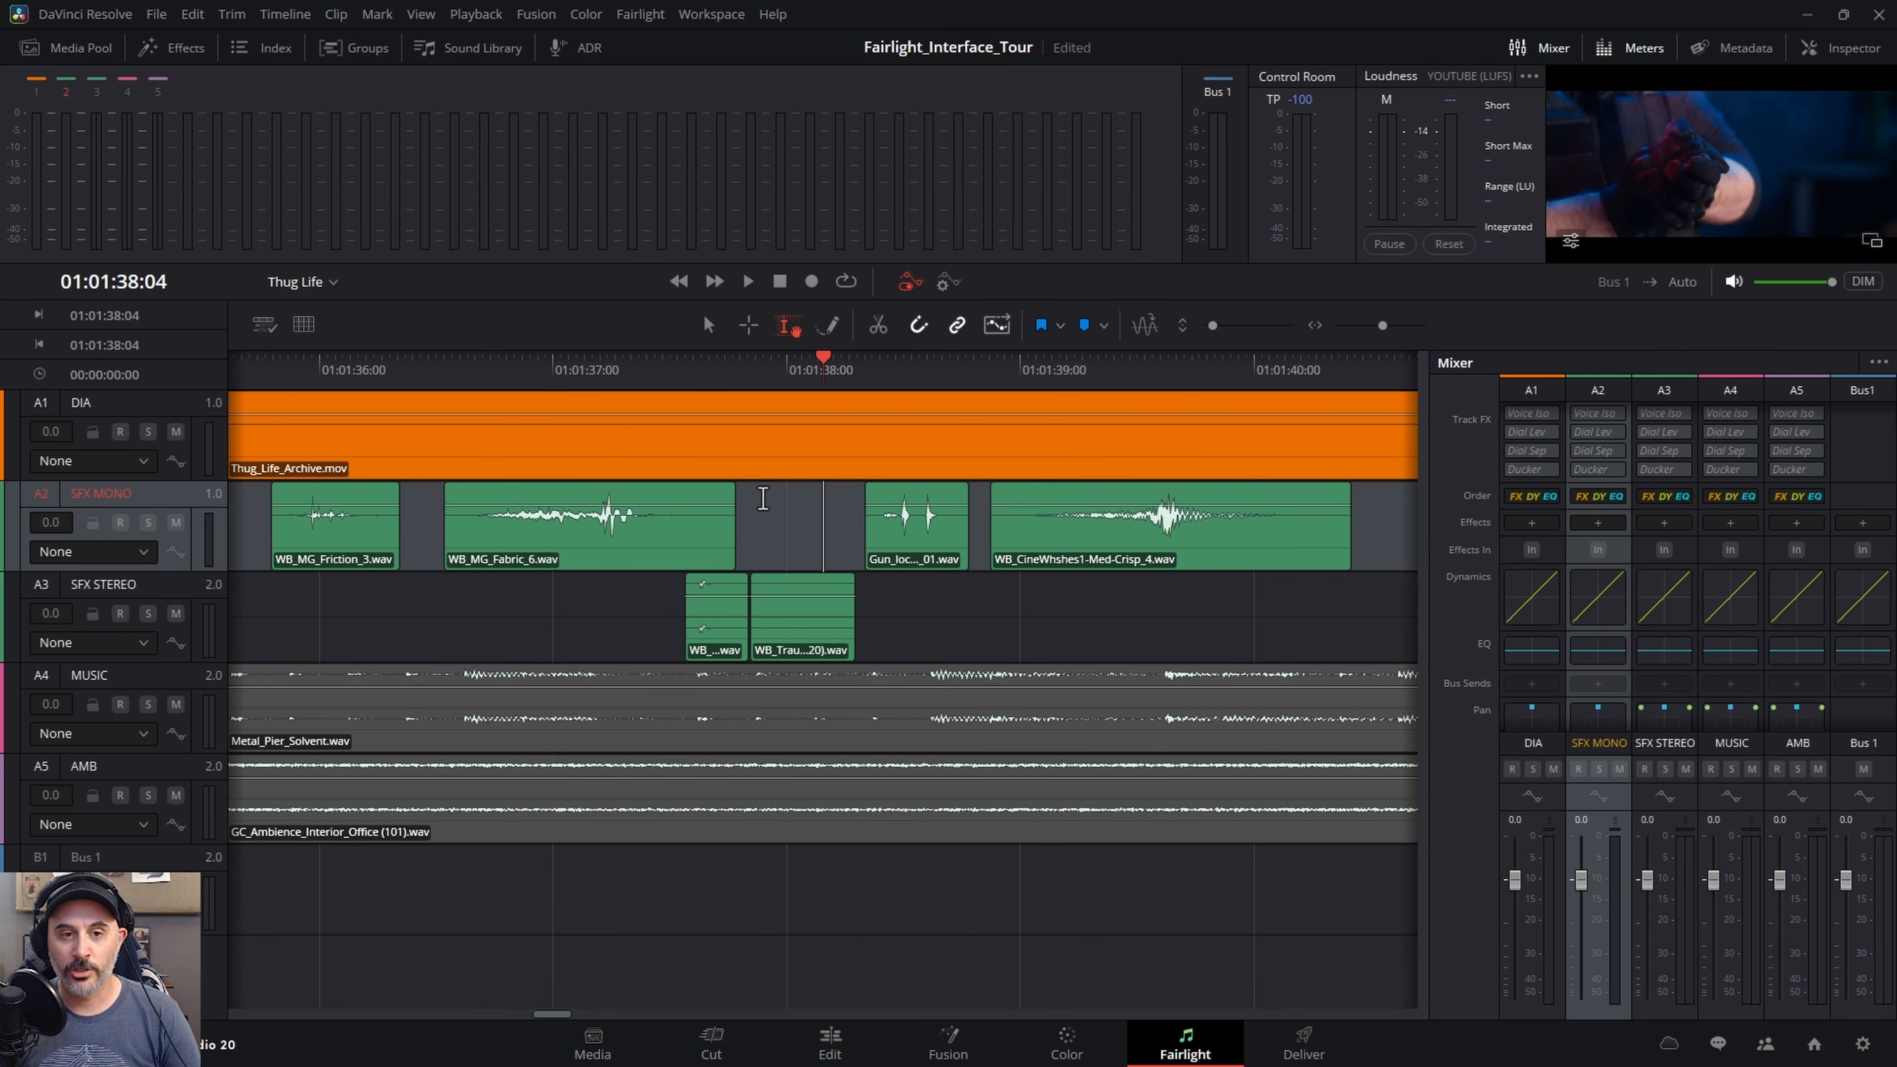
left_click_drag(793, 497, 658, 496)
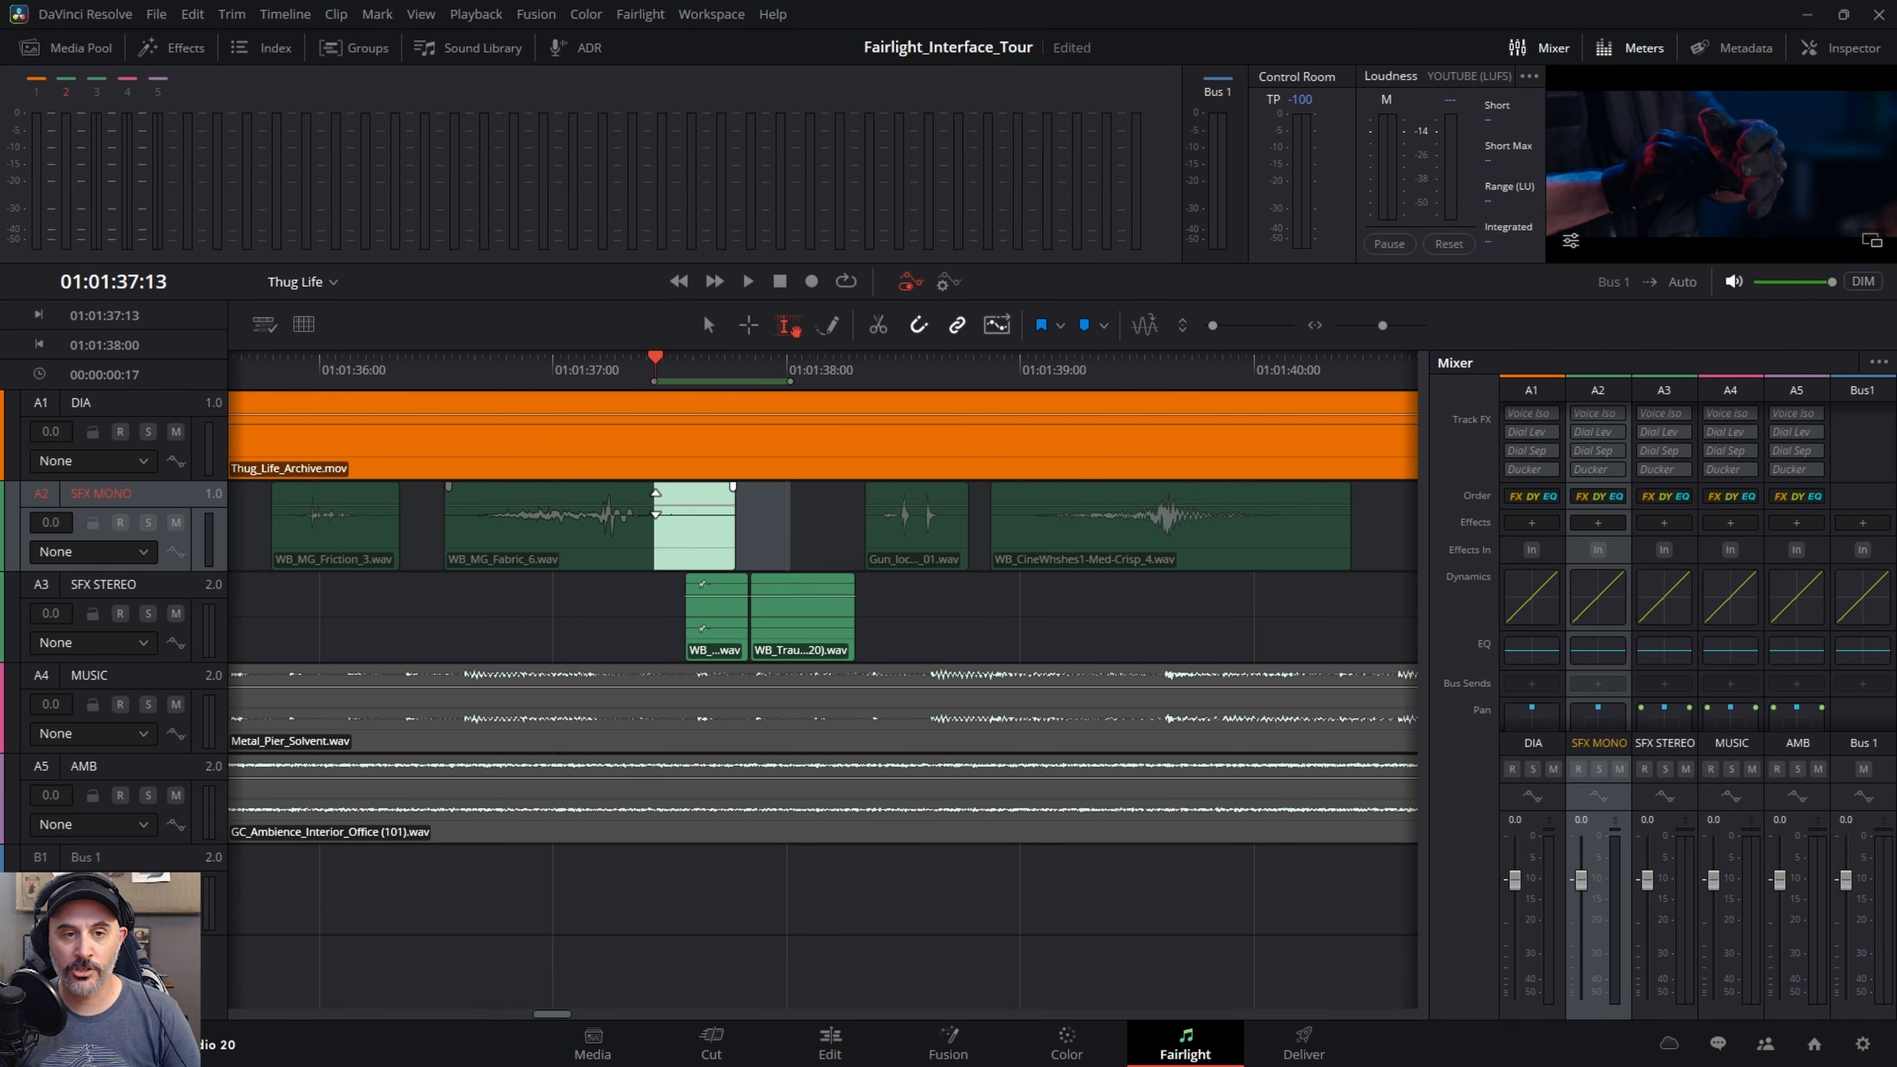
left_click(625, 592)
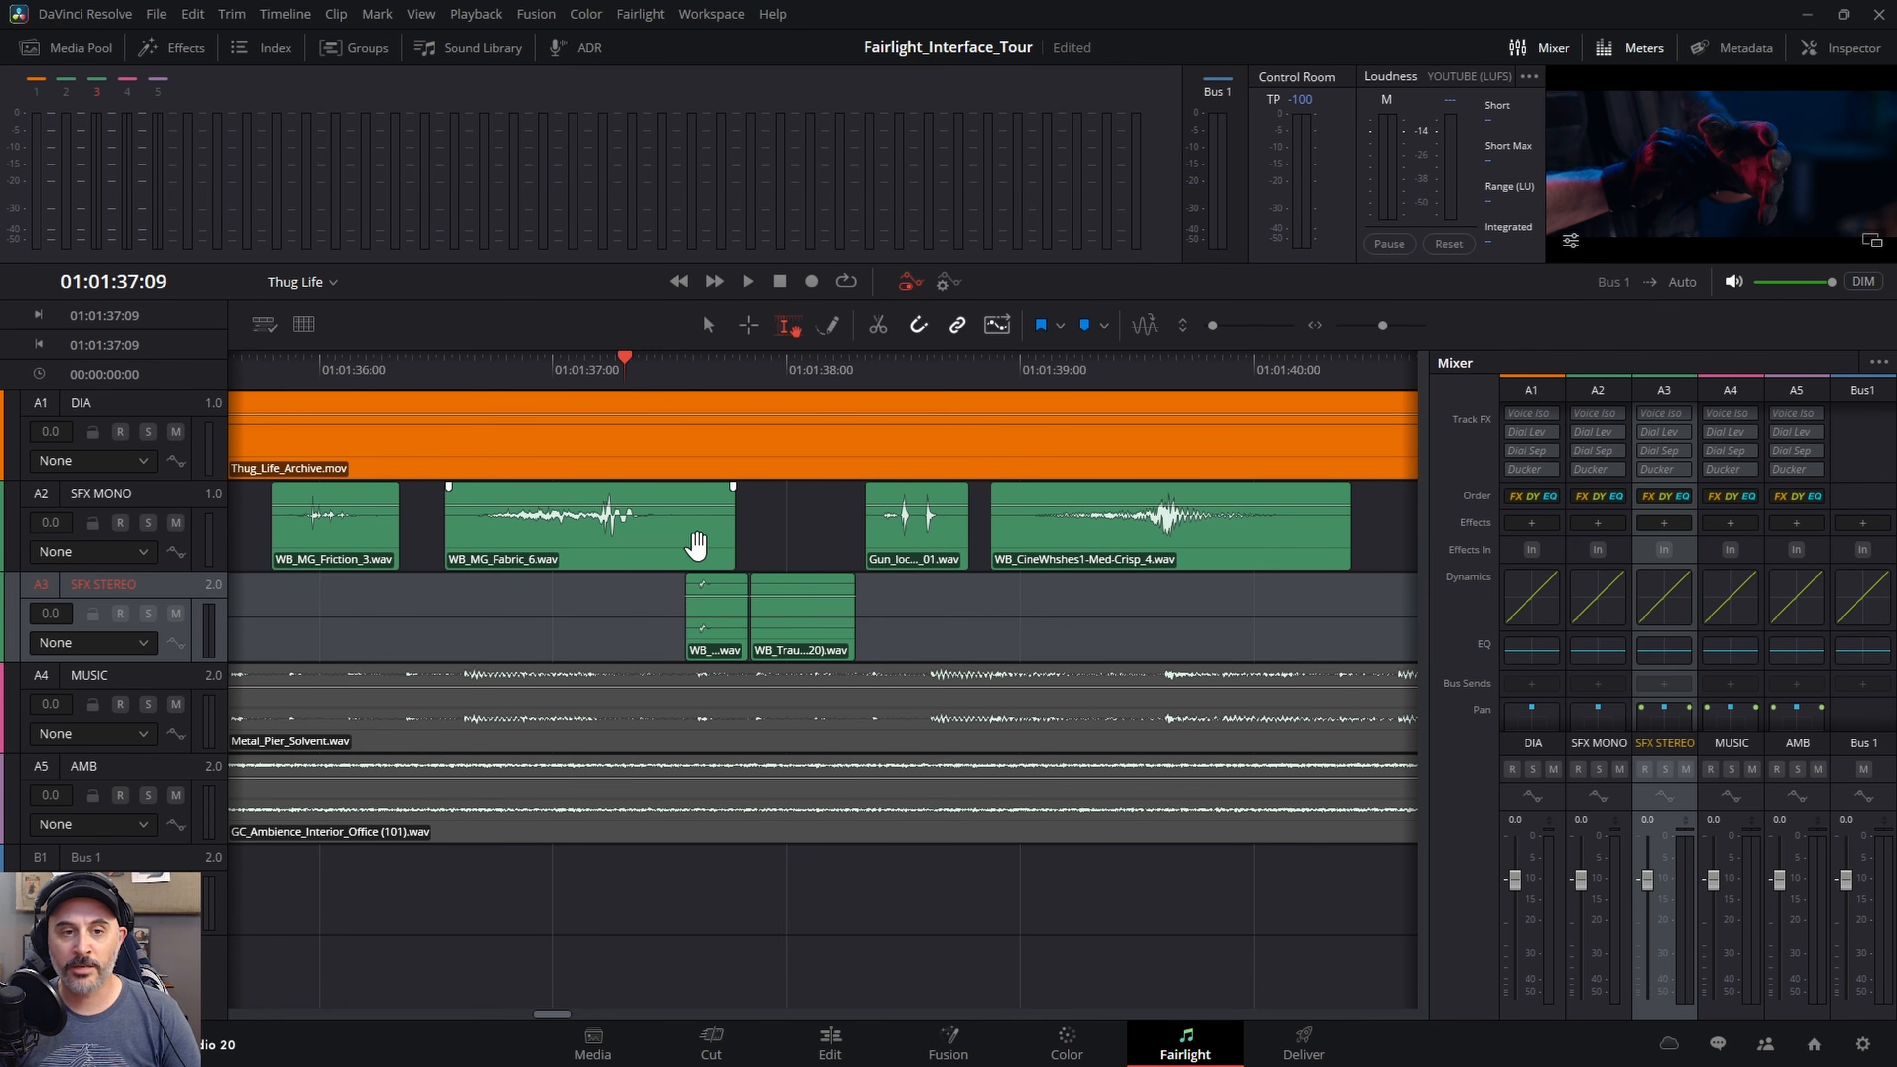
- Try moving the WB_MG_Fabric_6.wav clip slightly later, undo the move, and place the playhead at 01:01:37:28
left_click_drag(672, 557, 701, 554)
key("ctrl+z")
left_click(775, 527)
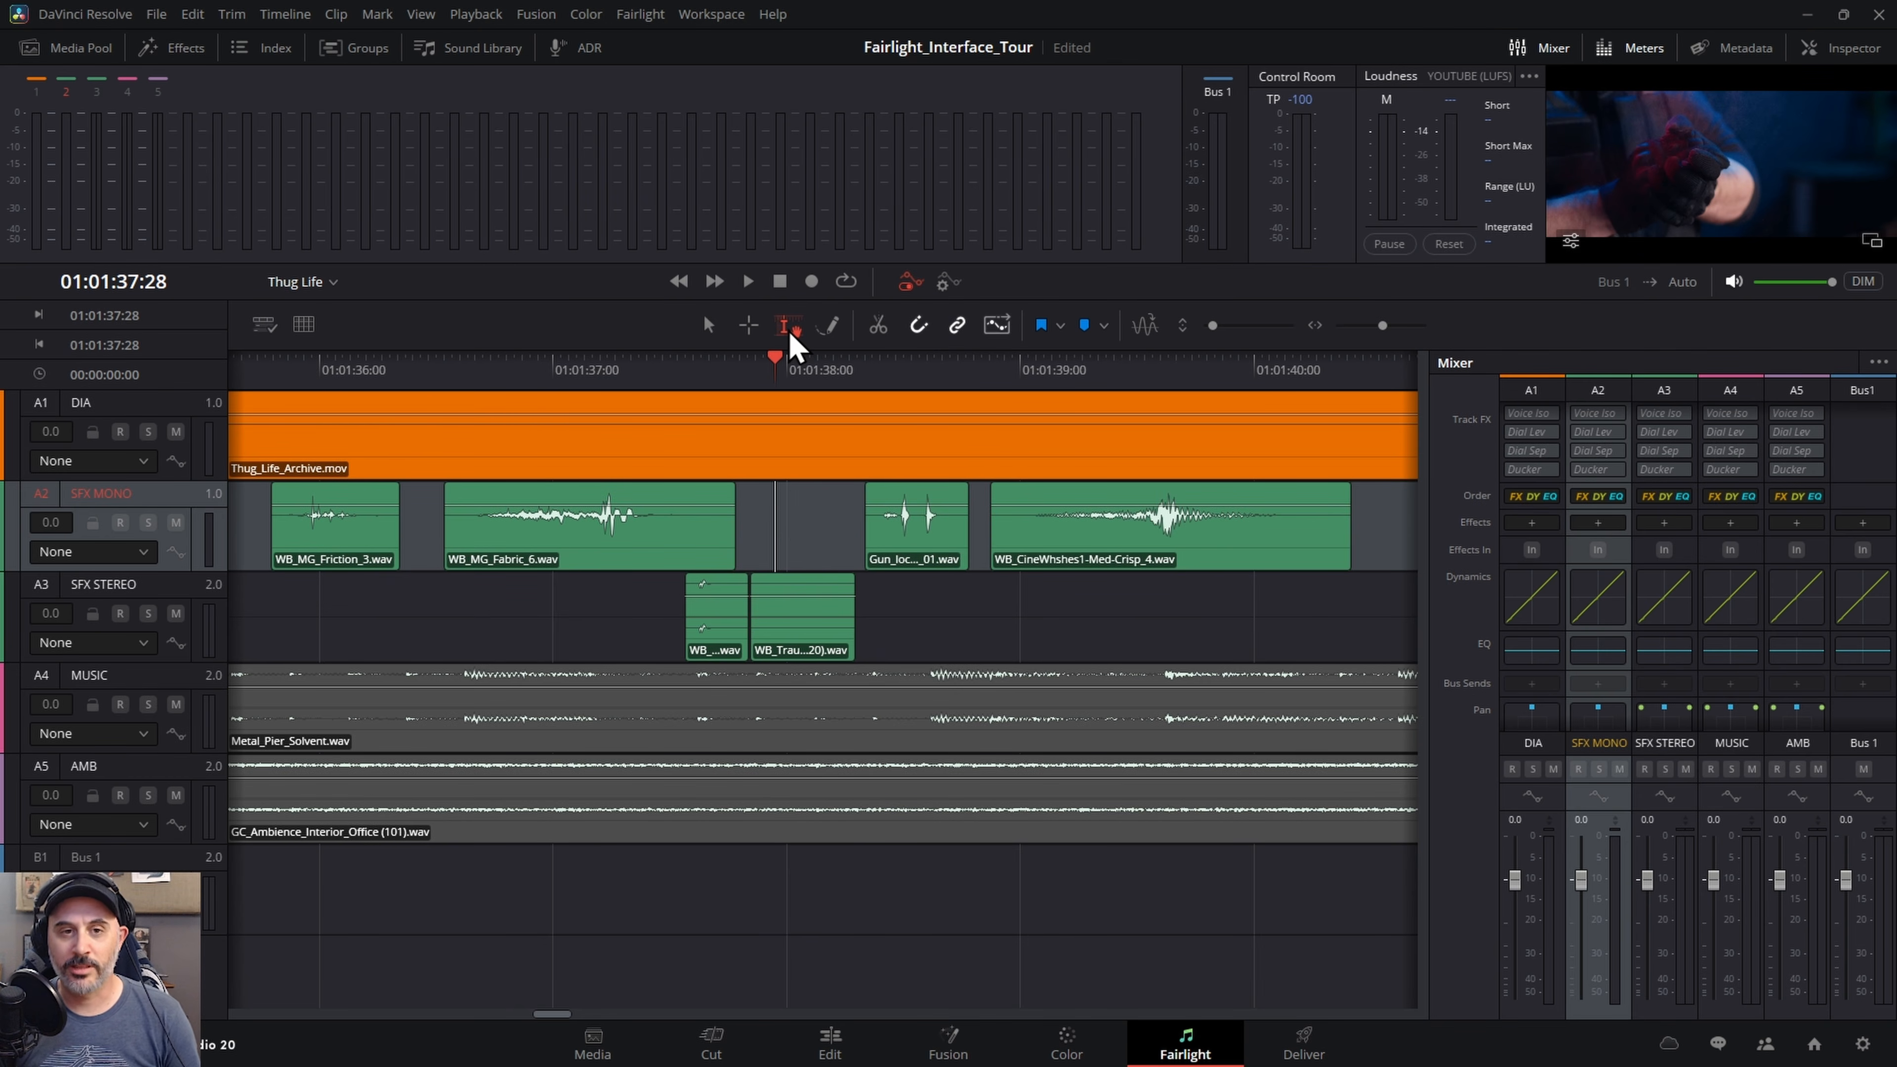
- Activate the Pencil tool, place the playhead at 01:01:37:07, and increase the SFX MONO track's height to more than double
left_click(831, 329)
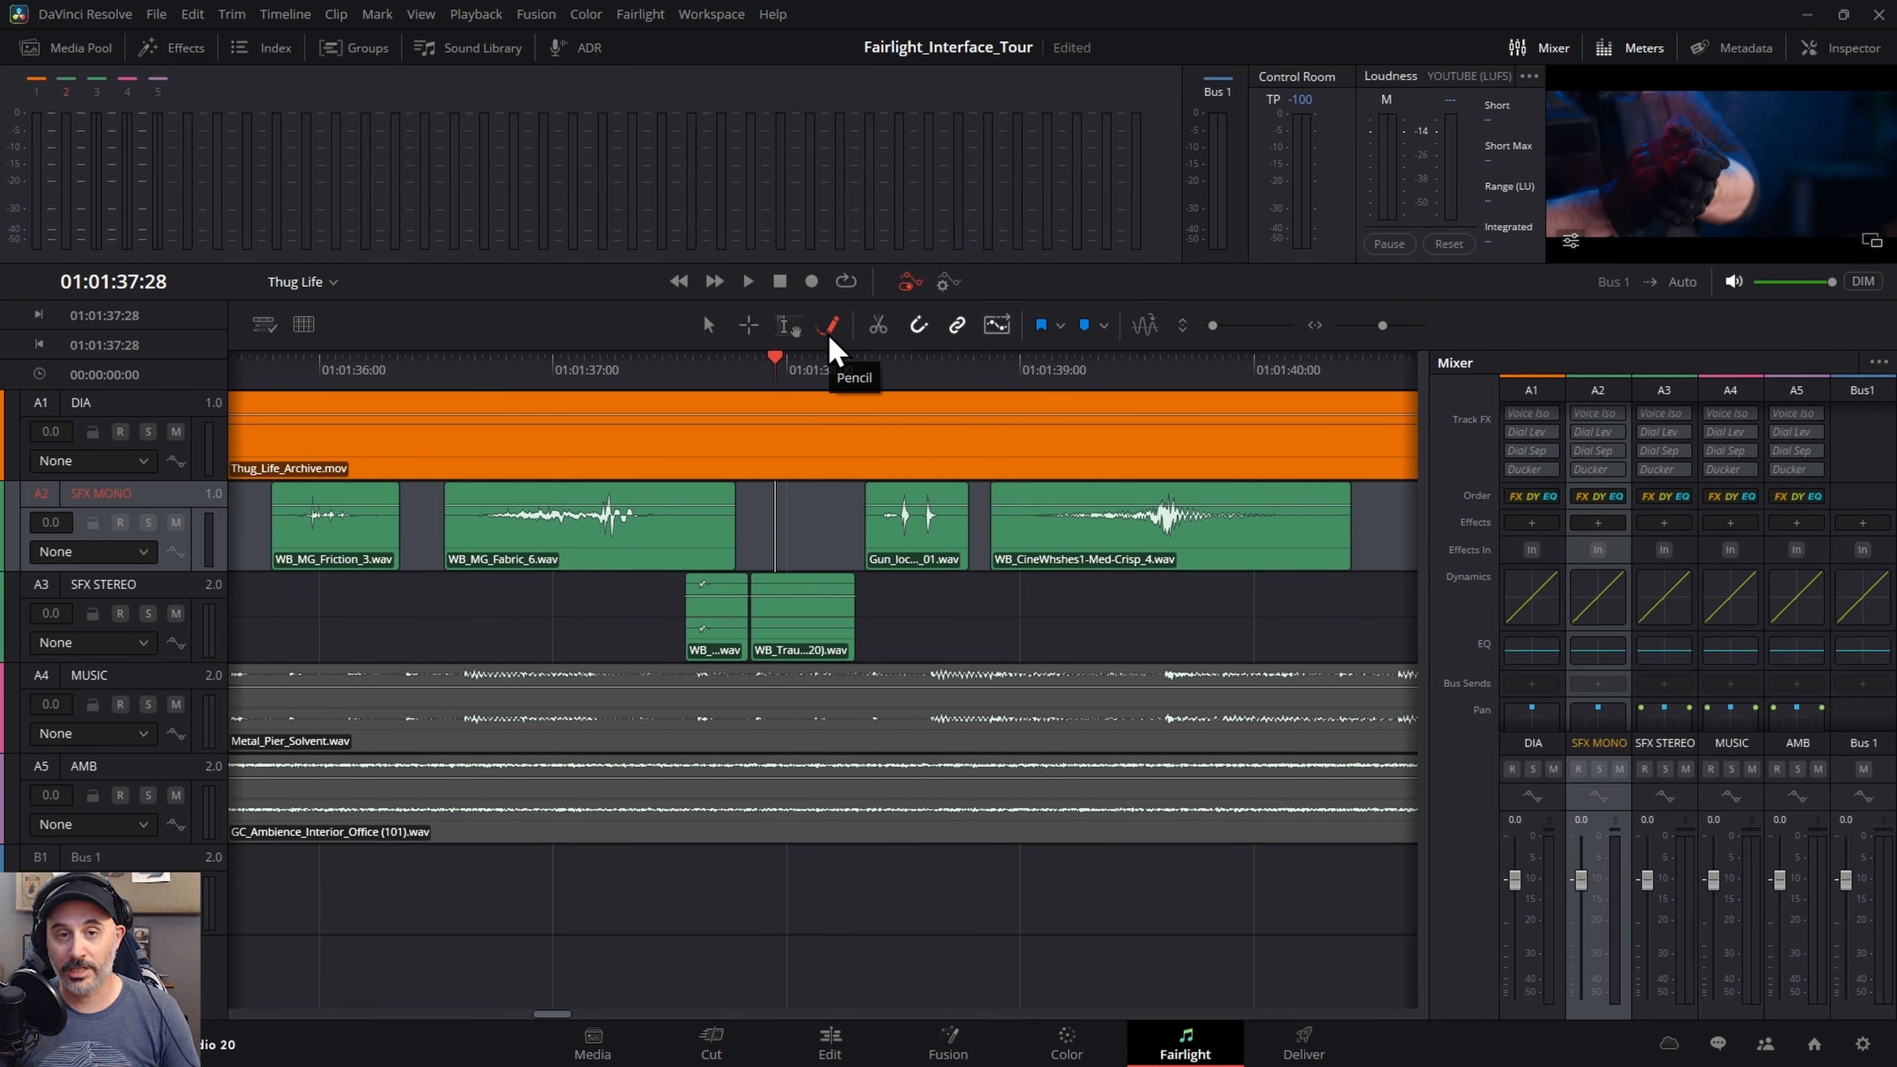
left_click(612, 617)
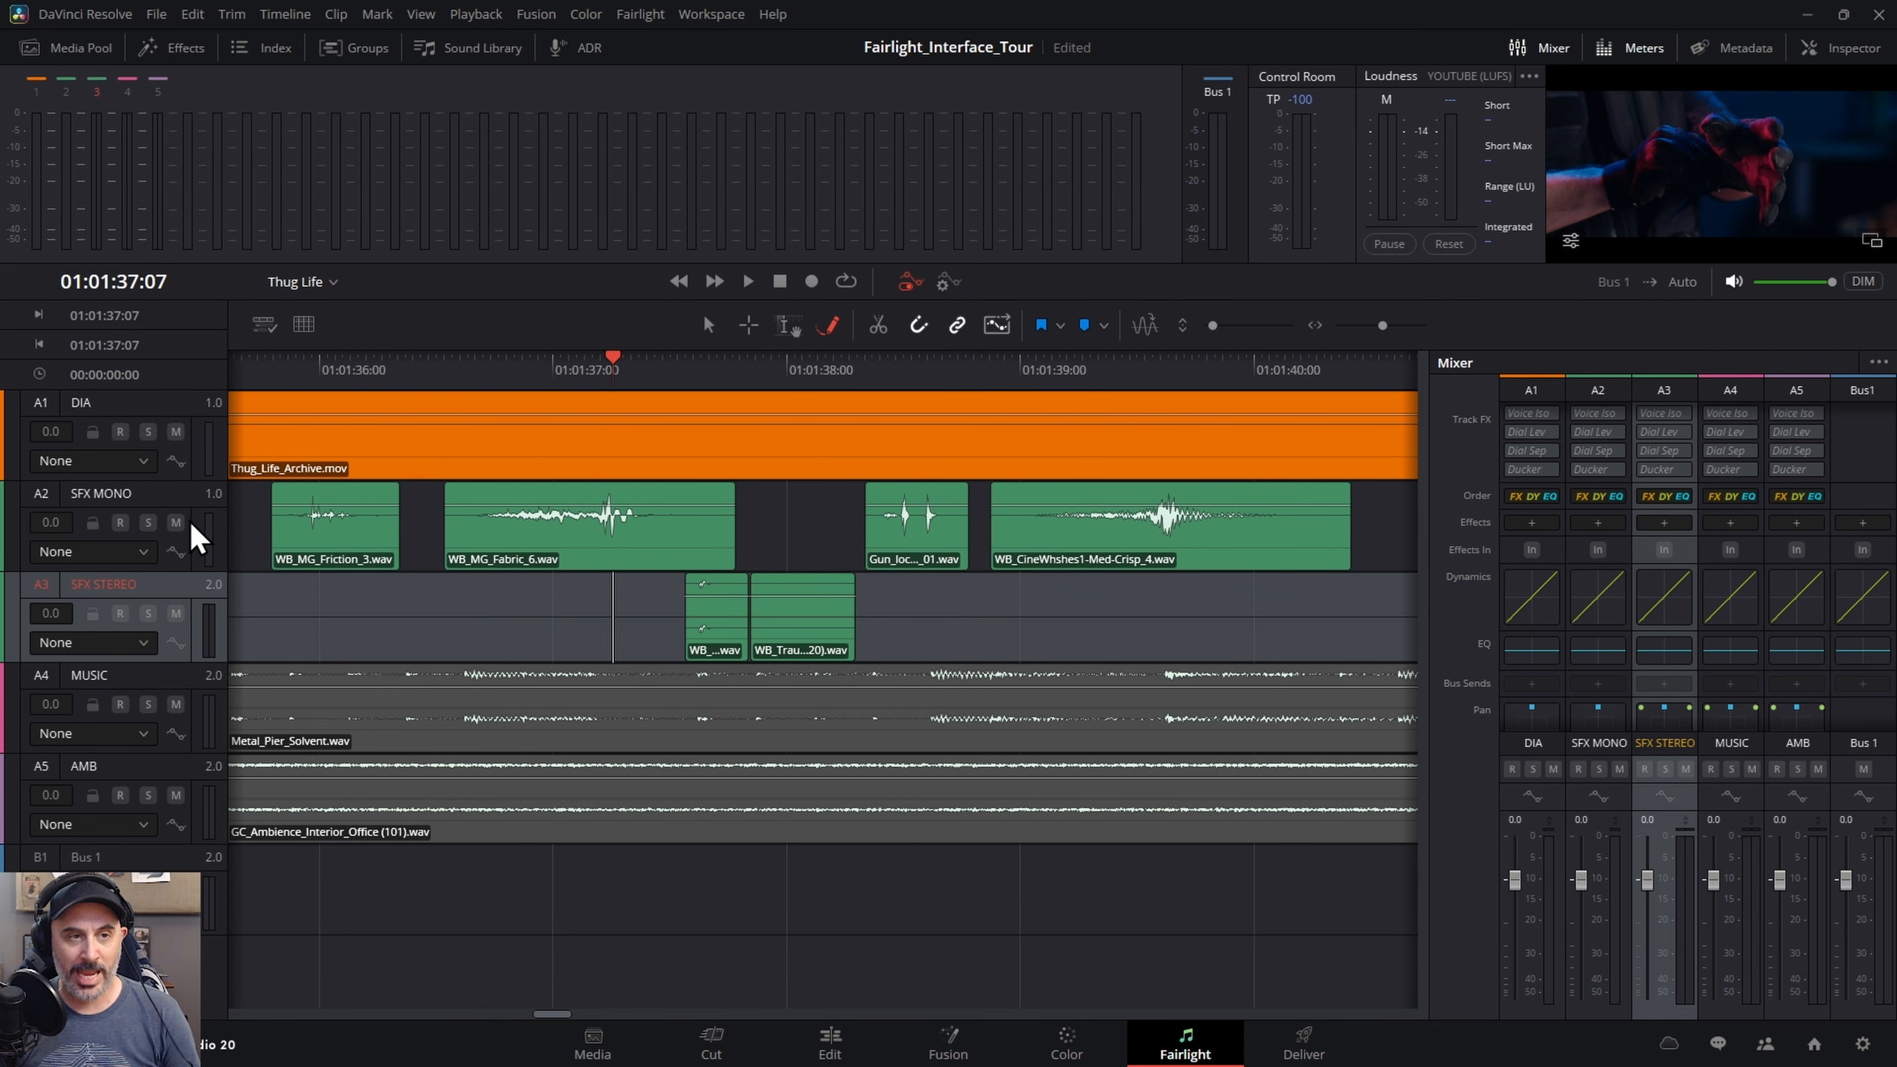
left_click_drag(161, 571, 148, 690)
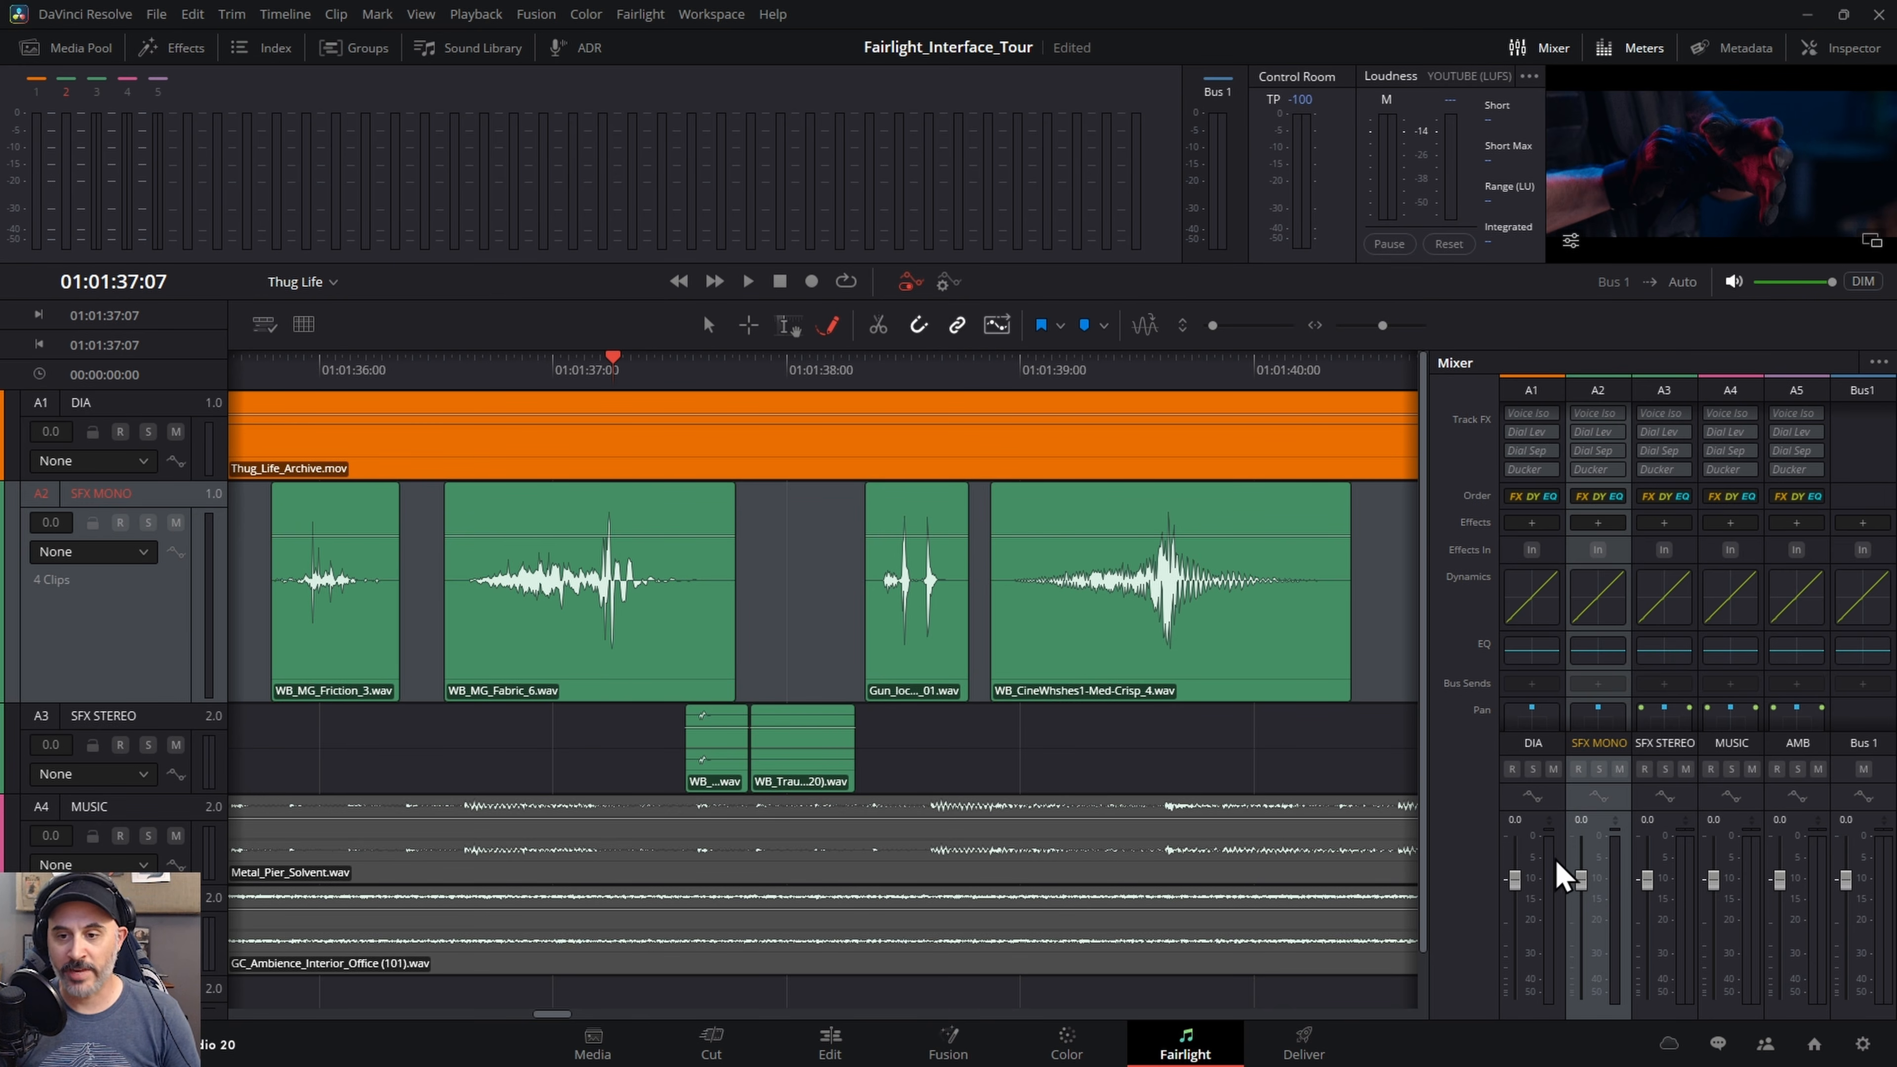
- Try out the SFX MONO track's volume controls, keeping the level at 0.0, and lock and unlock the track
mouse_move(1582, 888)
left_mouse_down()
mouse_move(1579, 943)
mouse_move(1583, 881)
left_mouse_up()
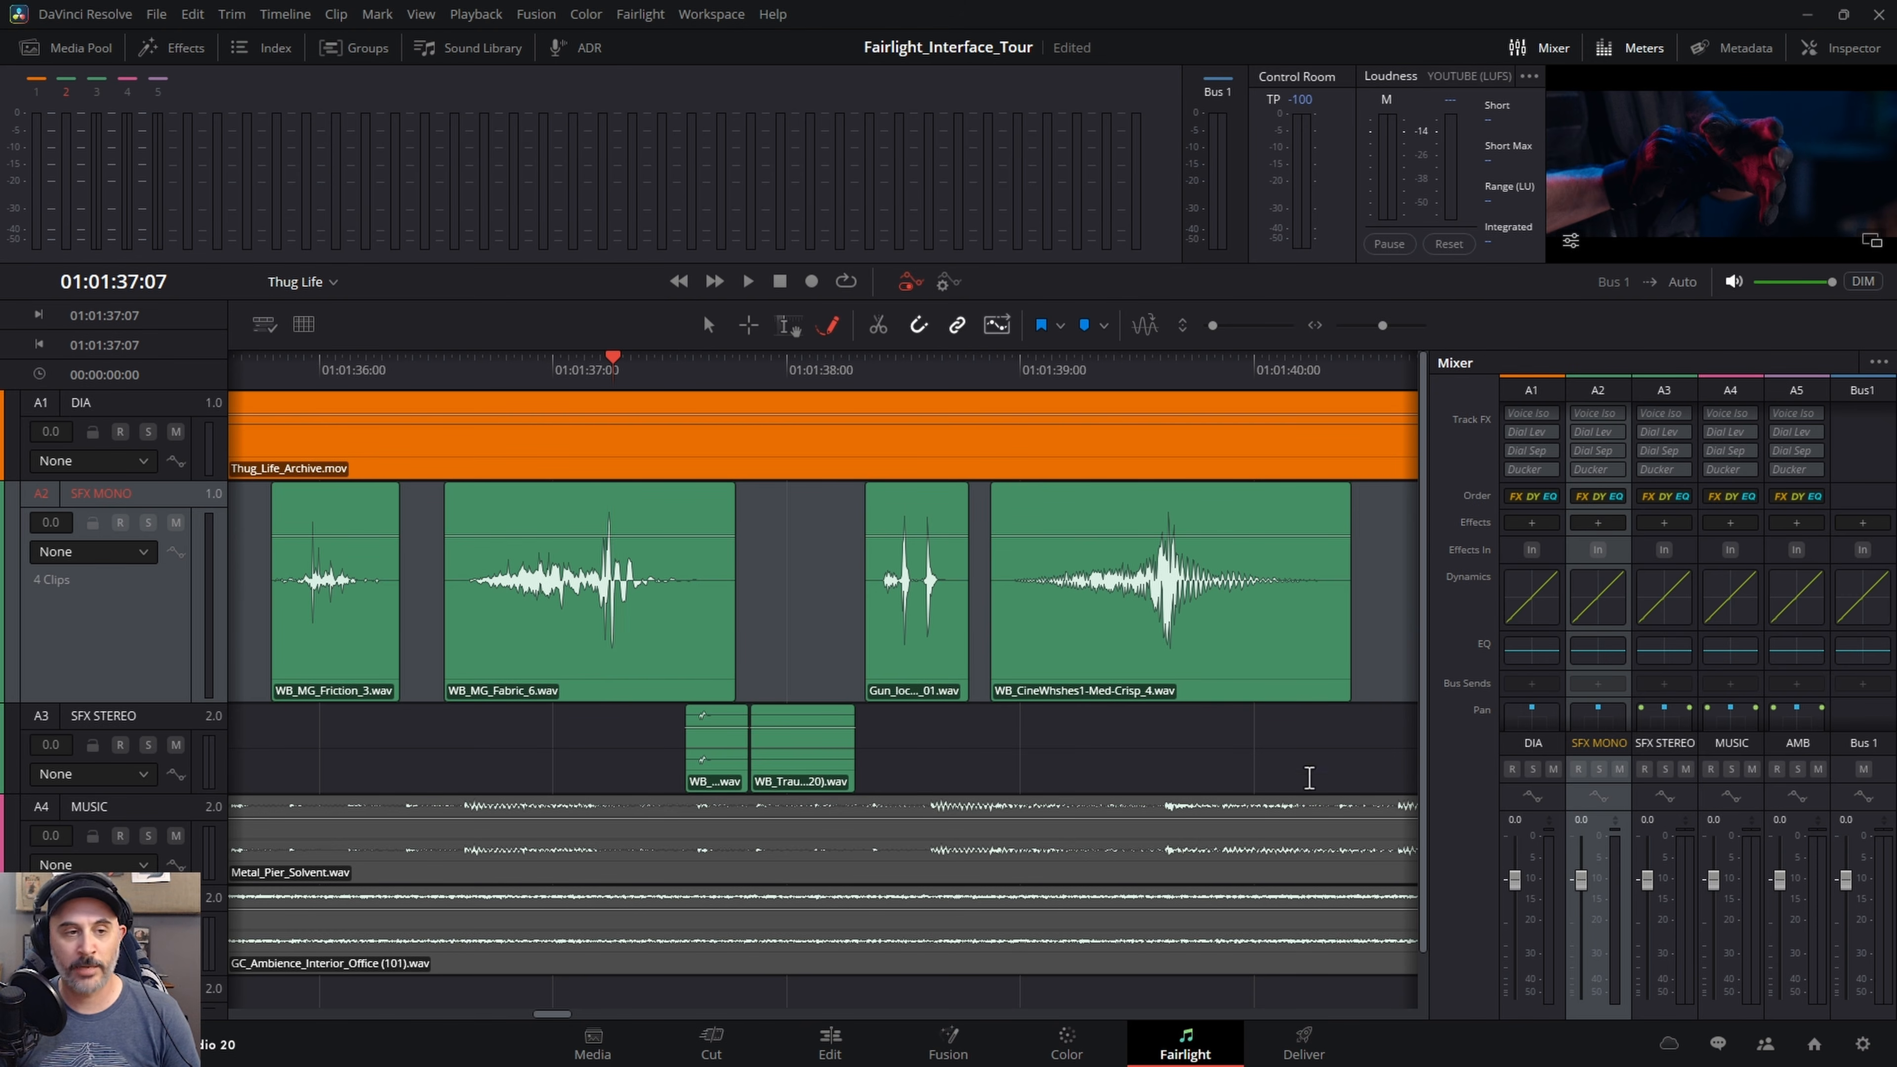
left_click_drag(52, 520, 261, 537)
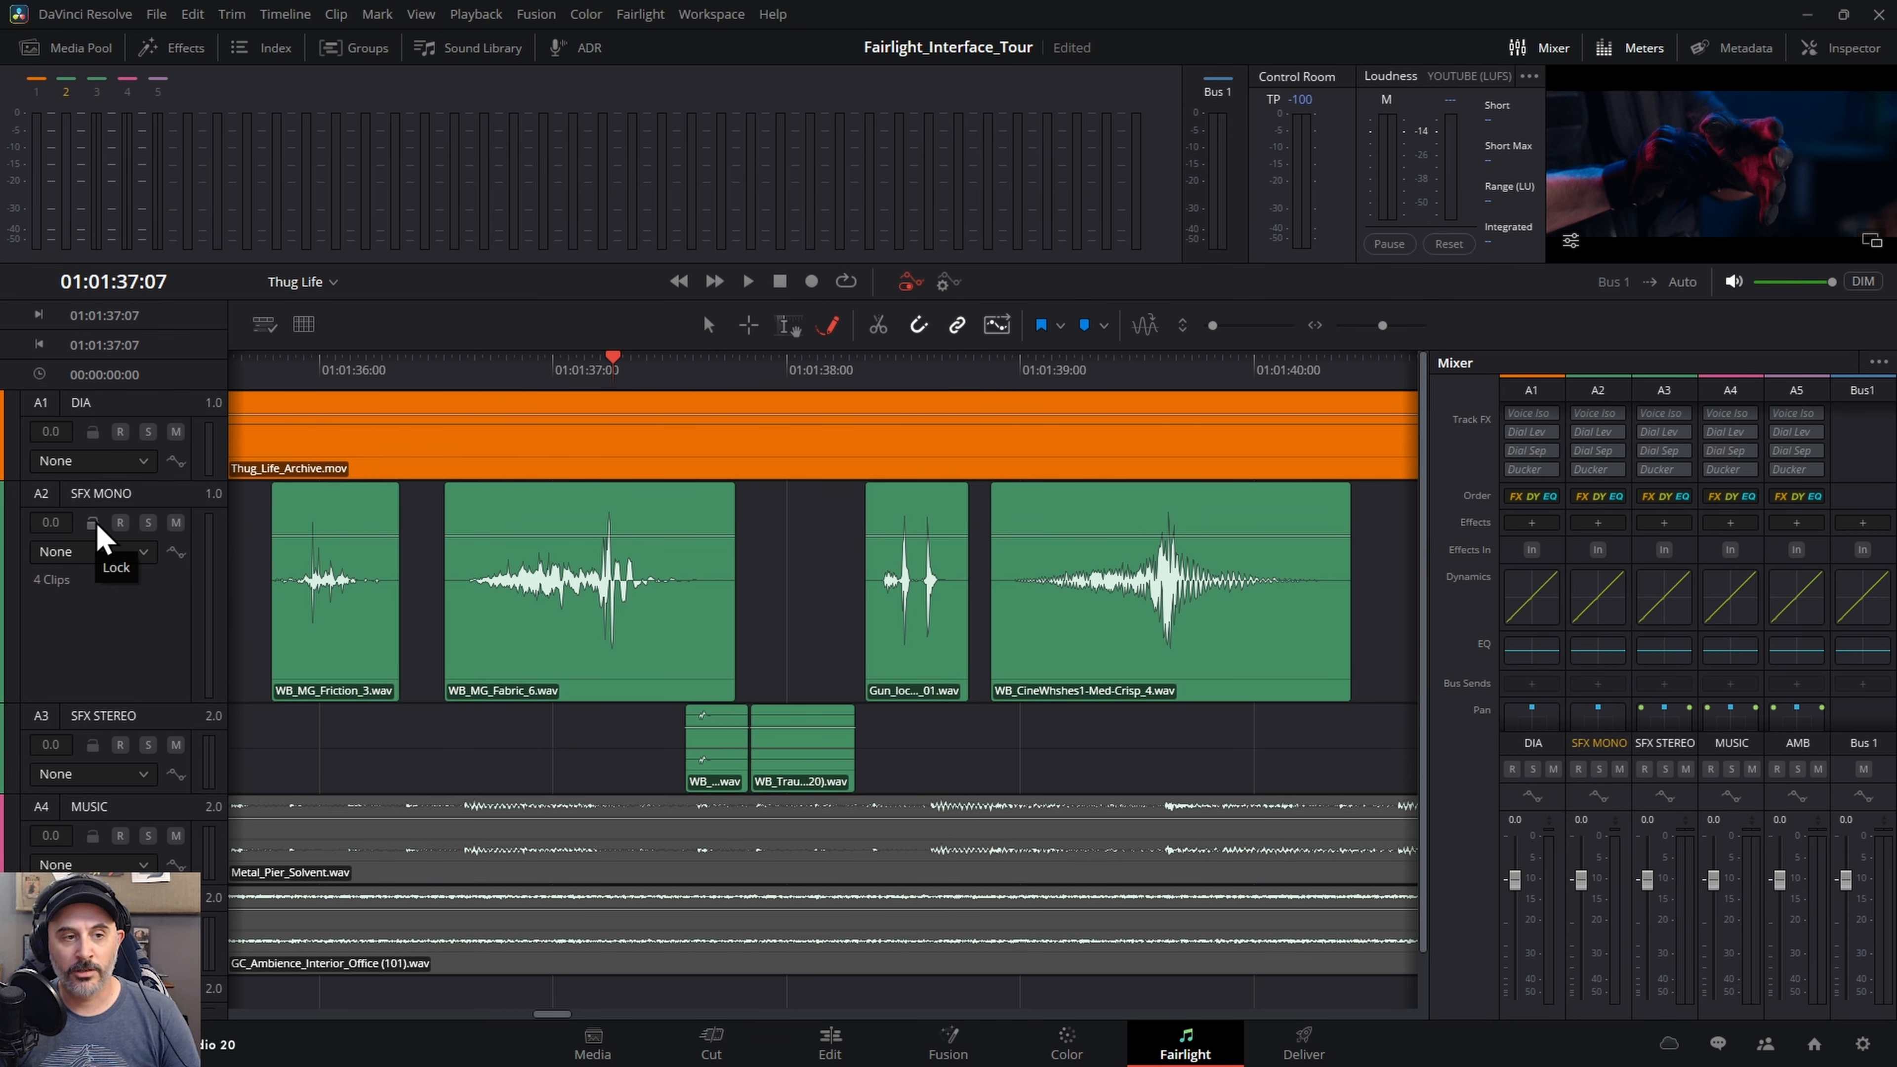
left_click(92, 524)
left_click(92, 523)
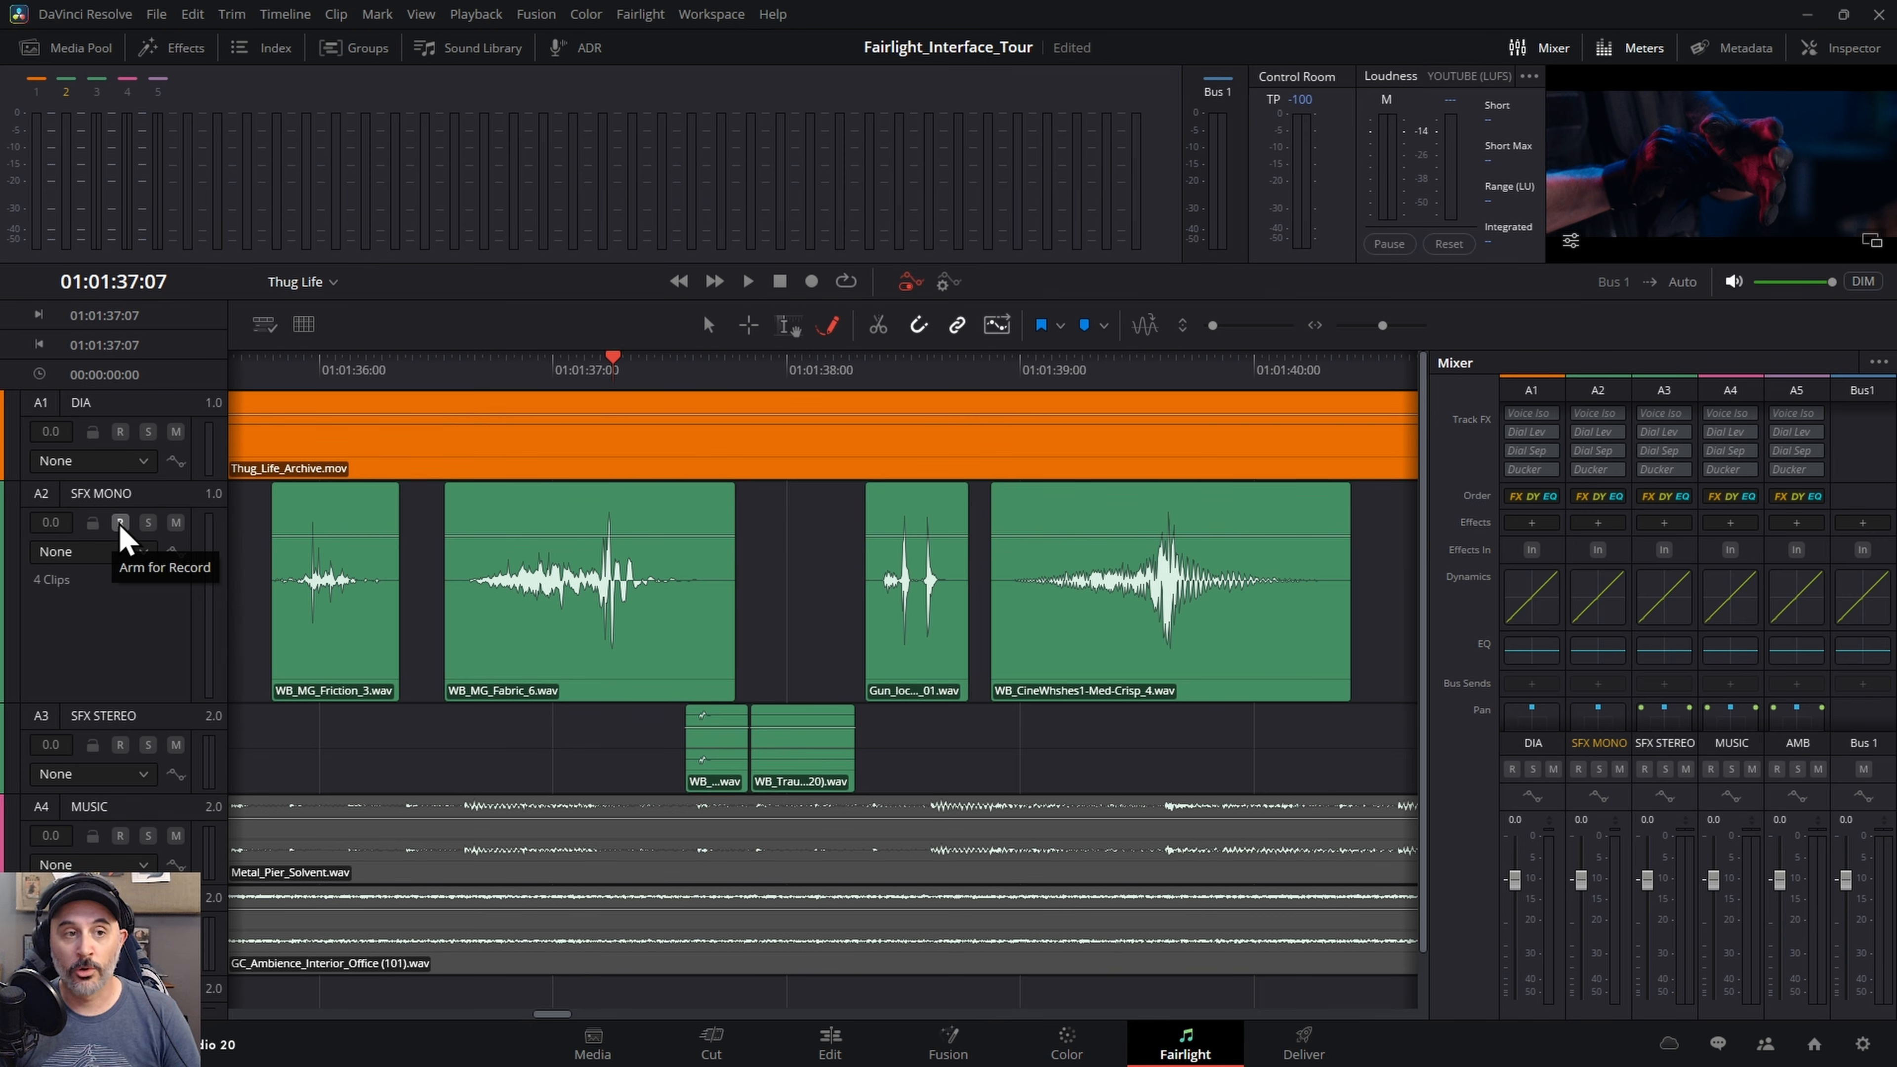
- Turn solo and mute on and off for the SFX MONO track, and switch back to selection mode
left_click(147, 524)
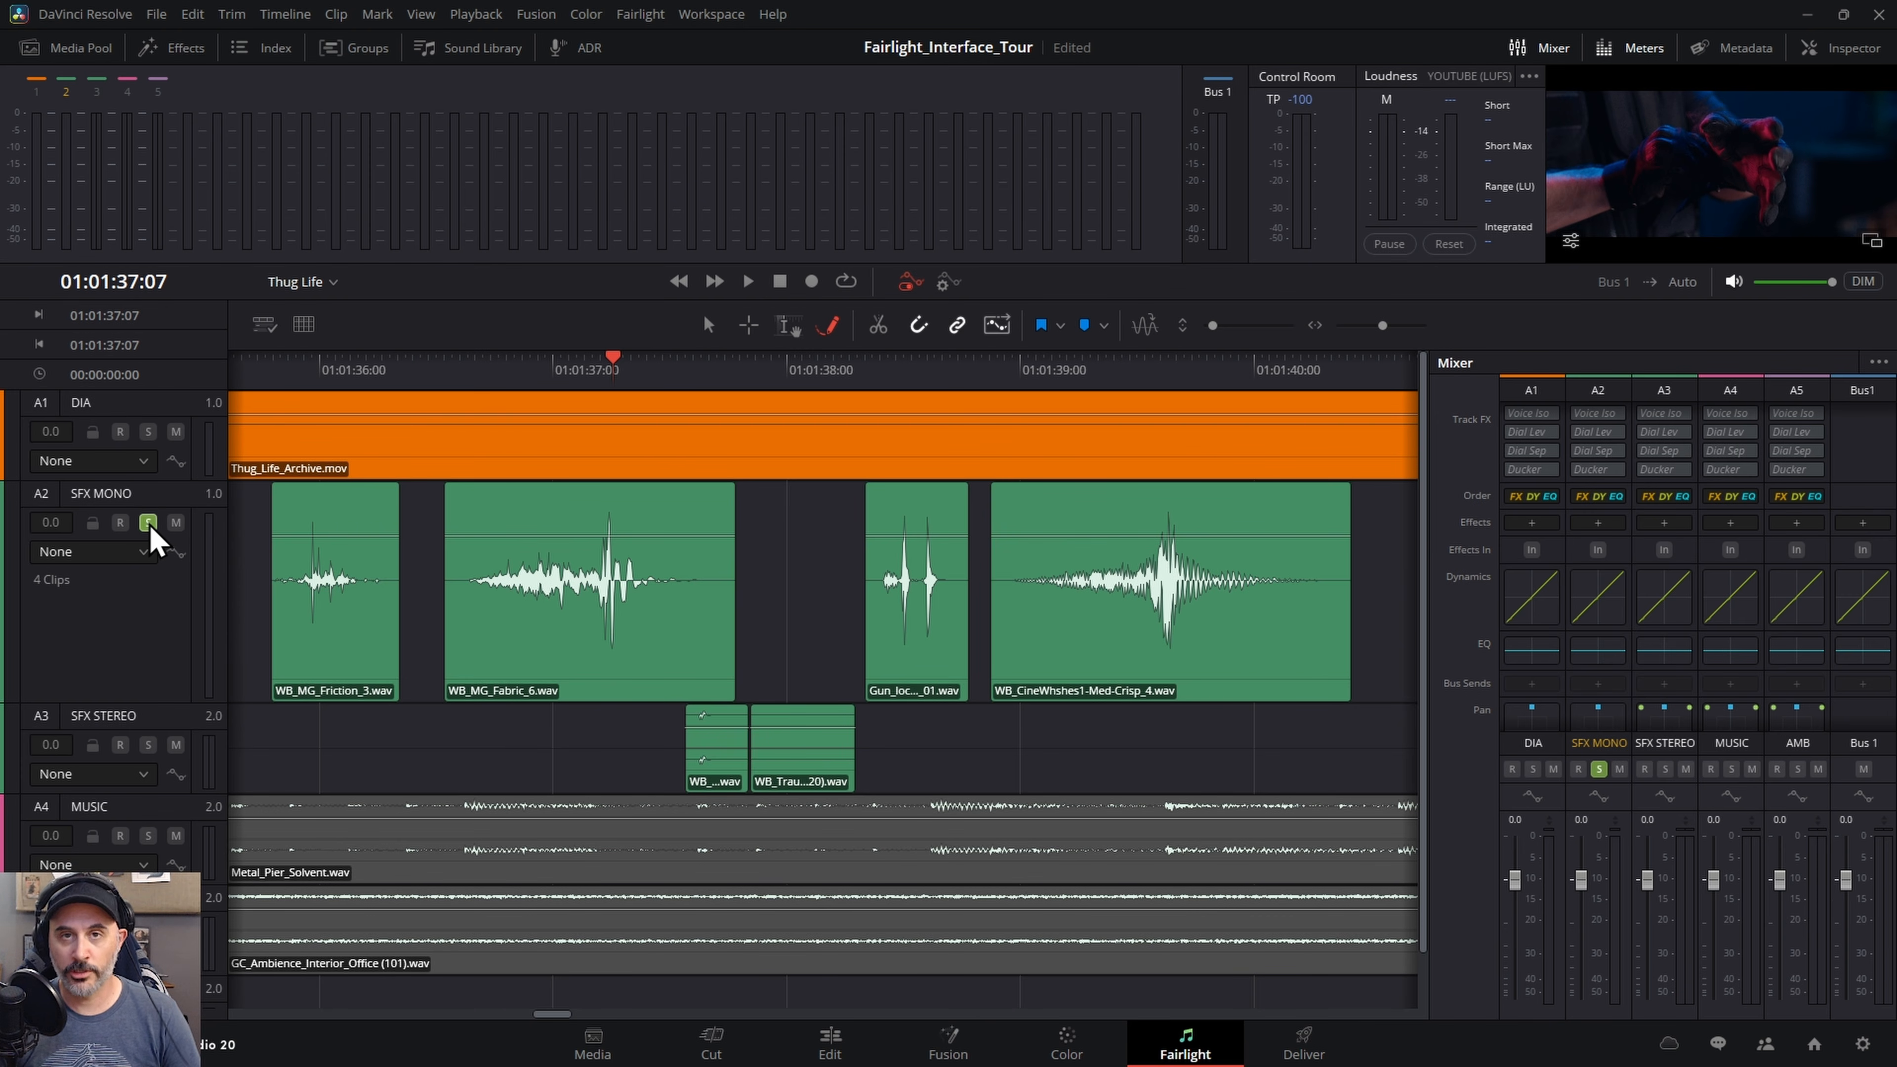
left_click(148, 523)
left_click(176, 523)
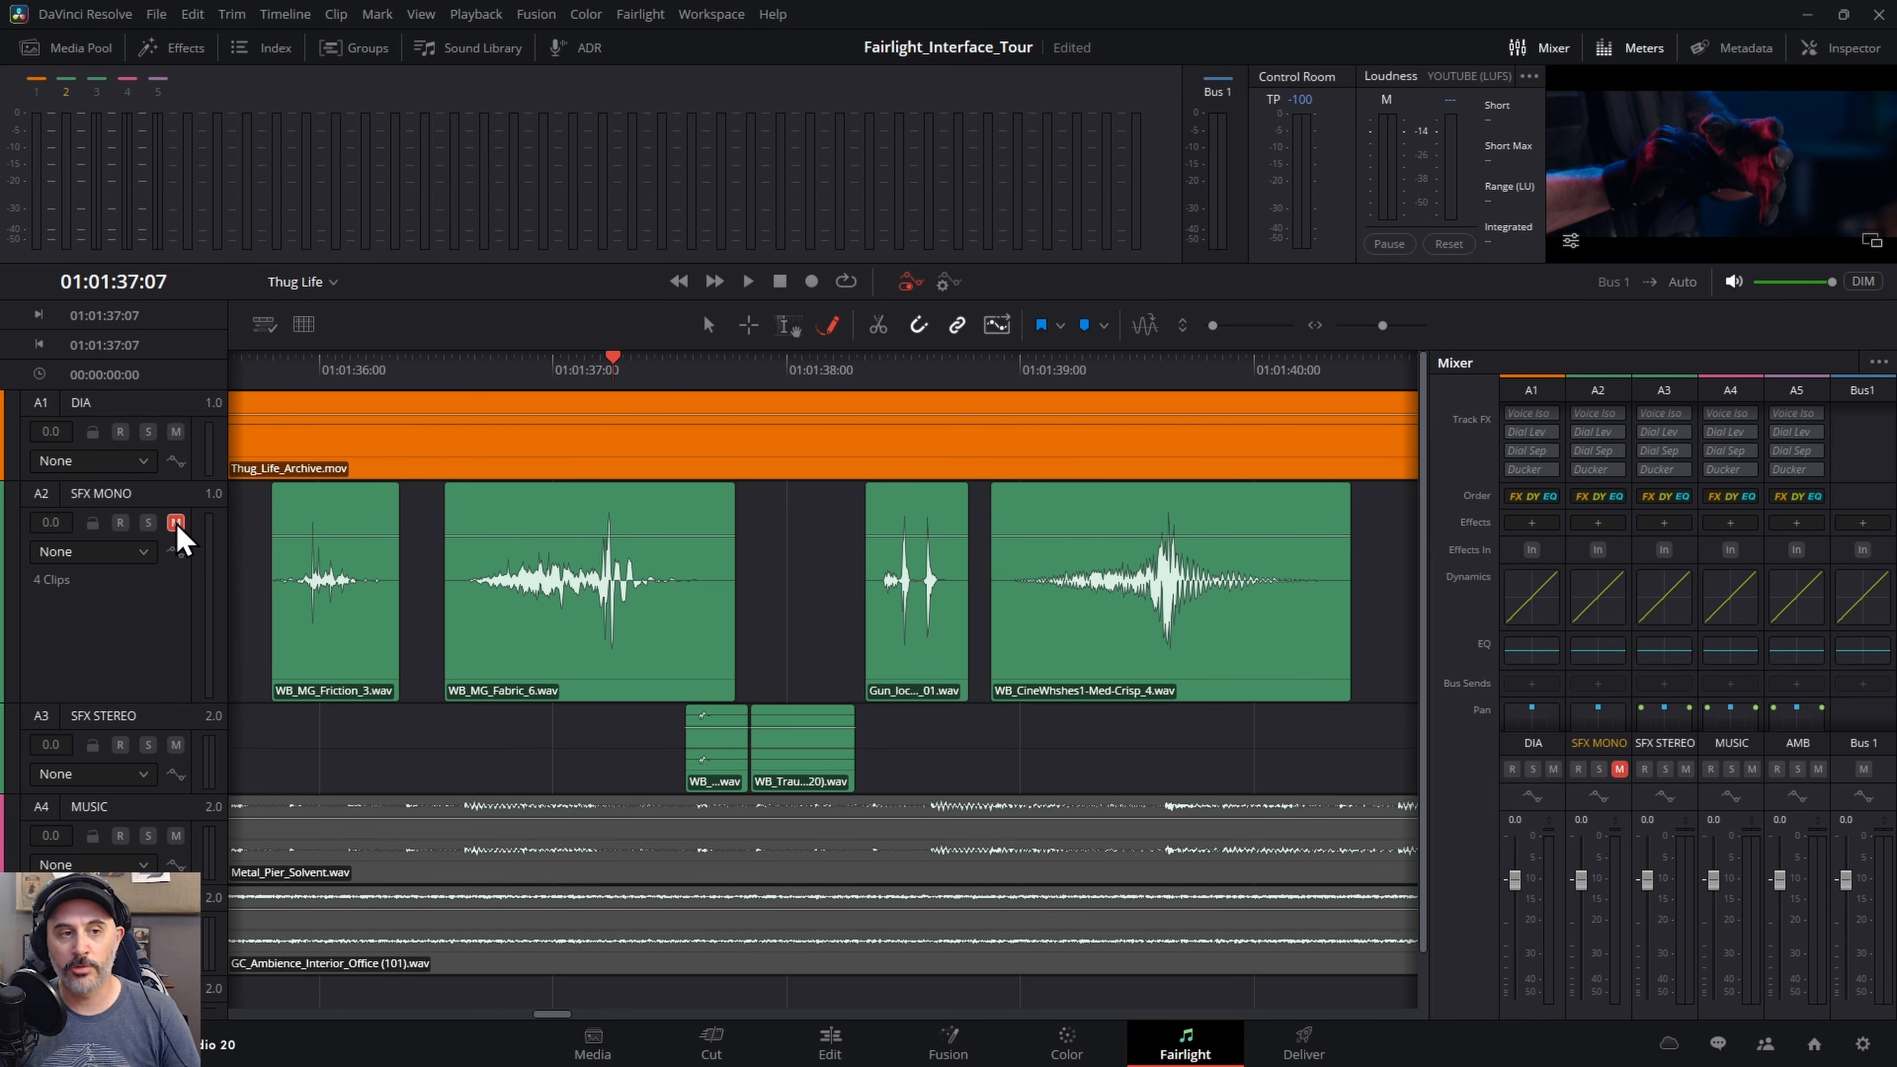
left_click(177, 523)
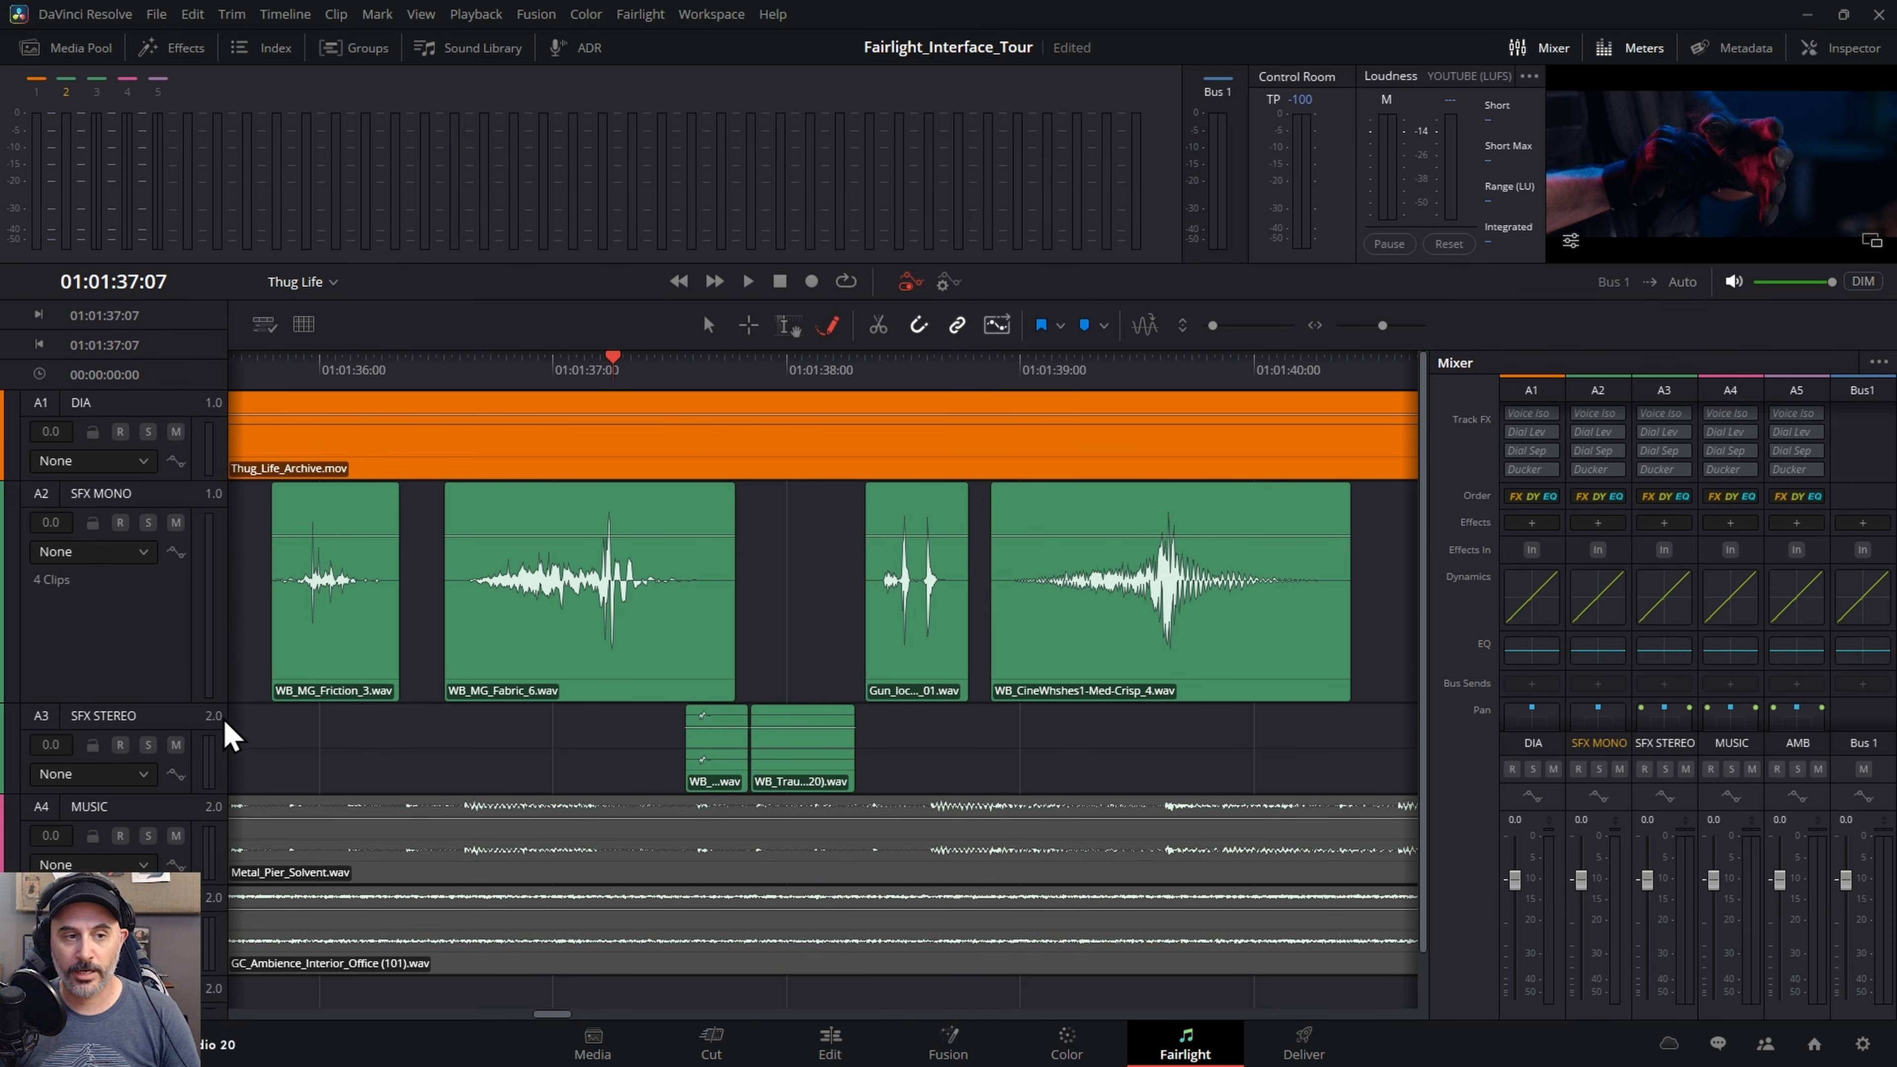
key("a")
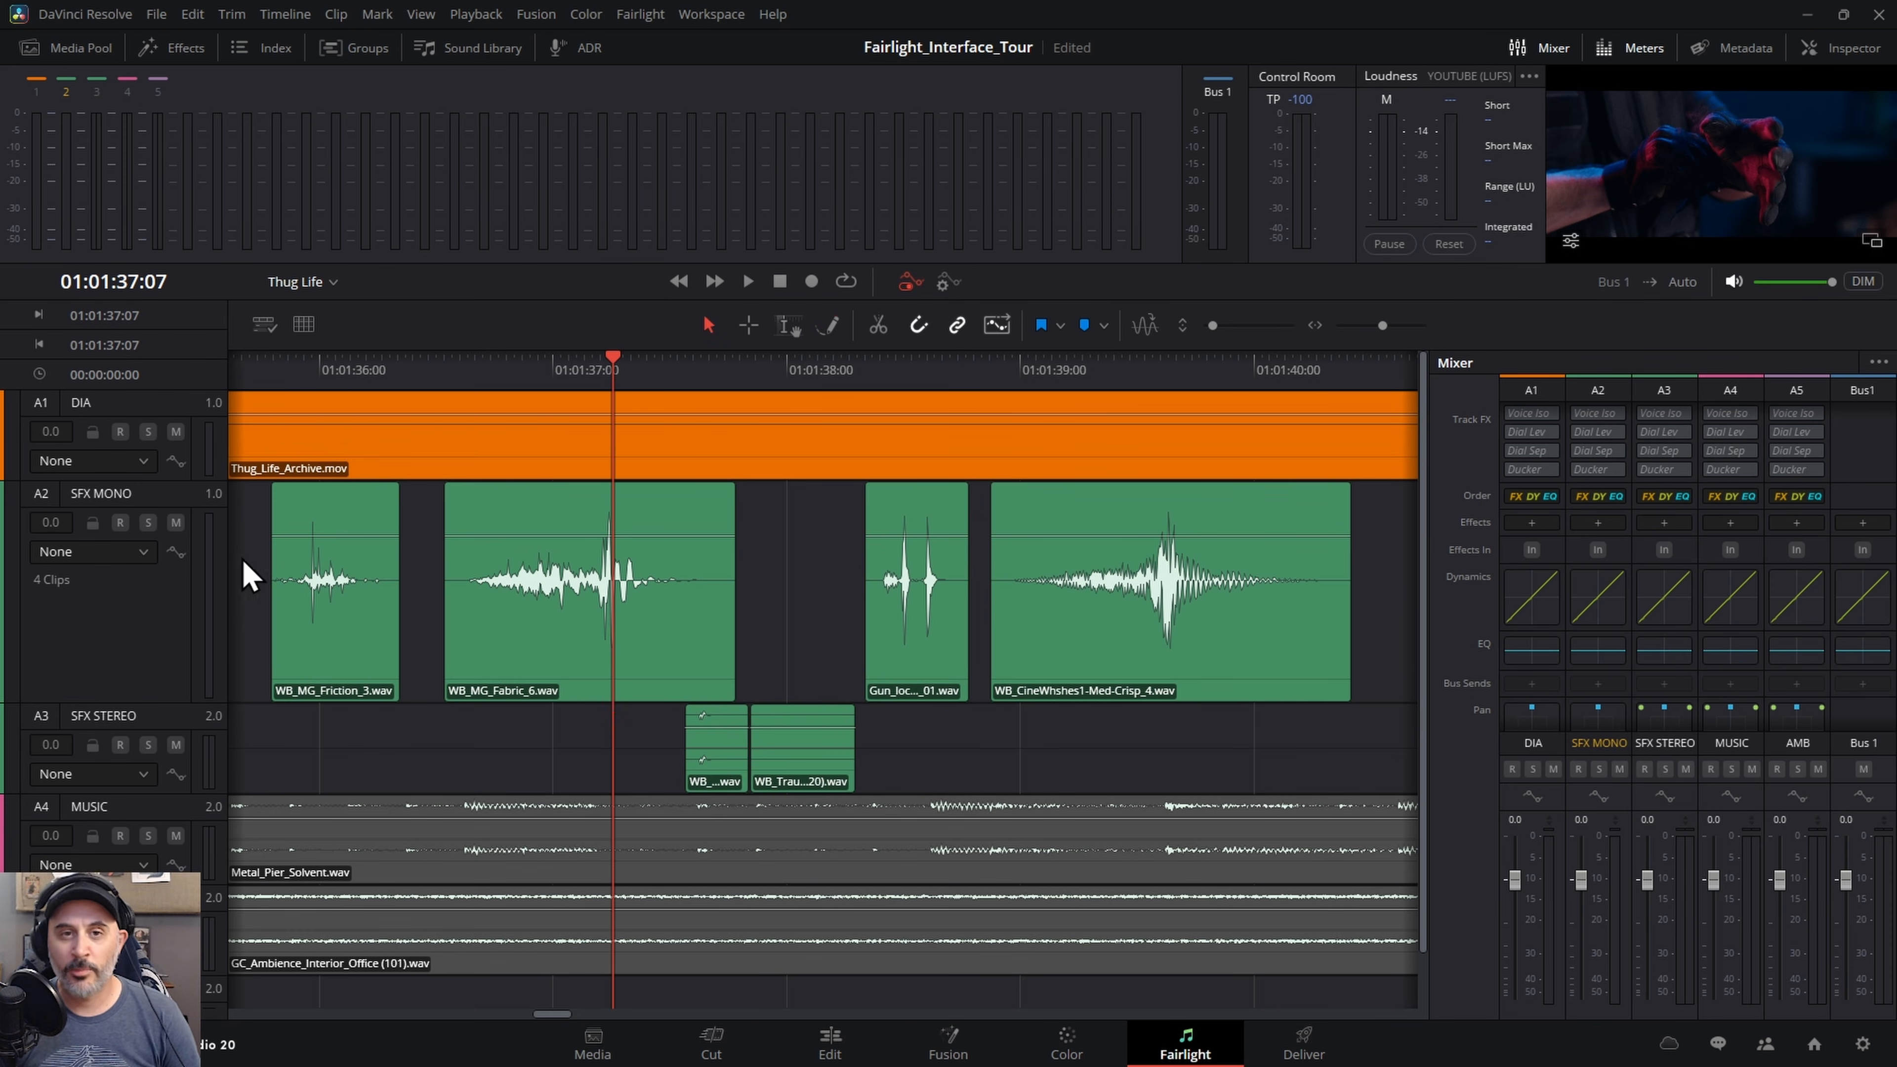
- Toggle the timeline's automation controls and review the SFX MONO track's automation parameters, leaving the selection at None
left_click(911, 282)
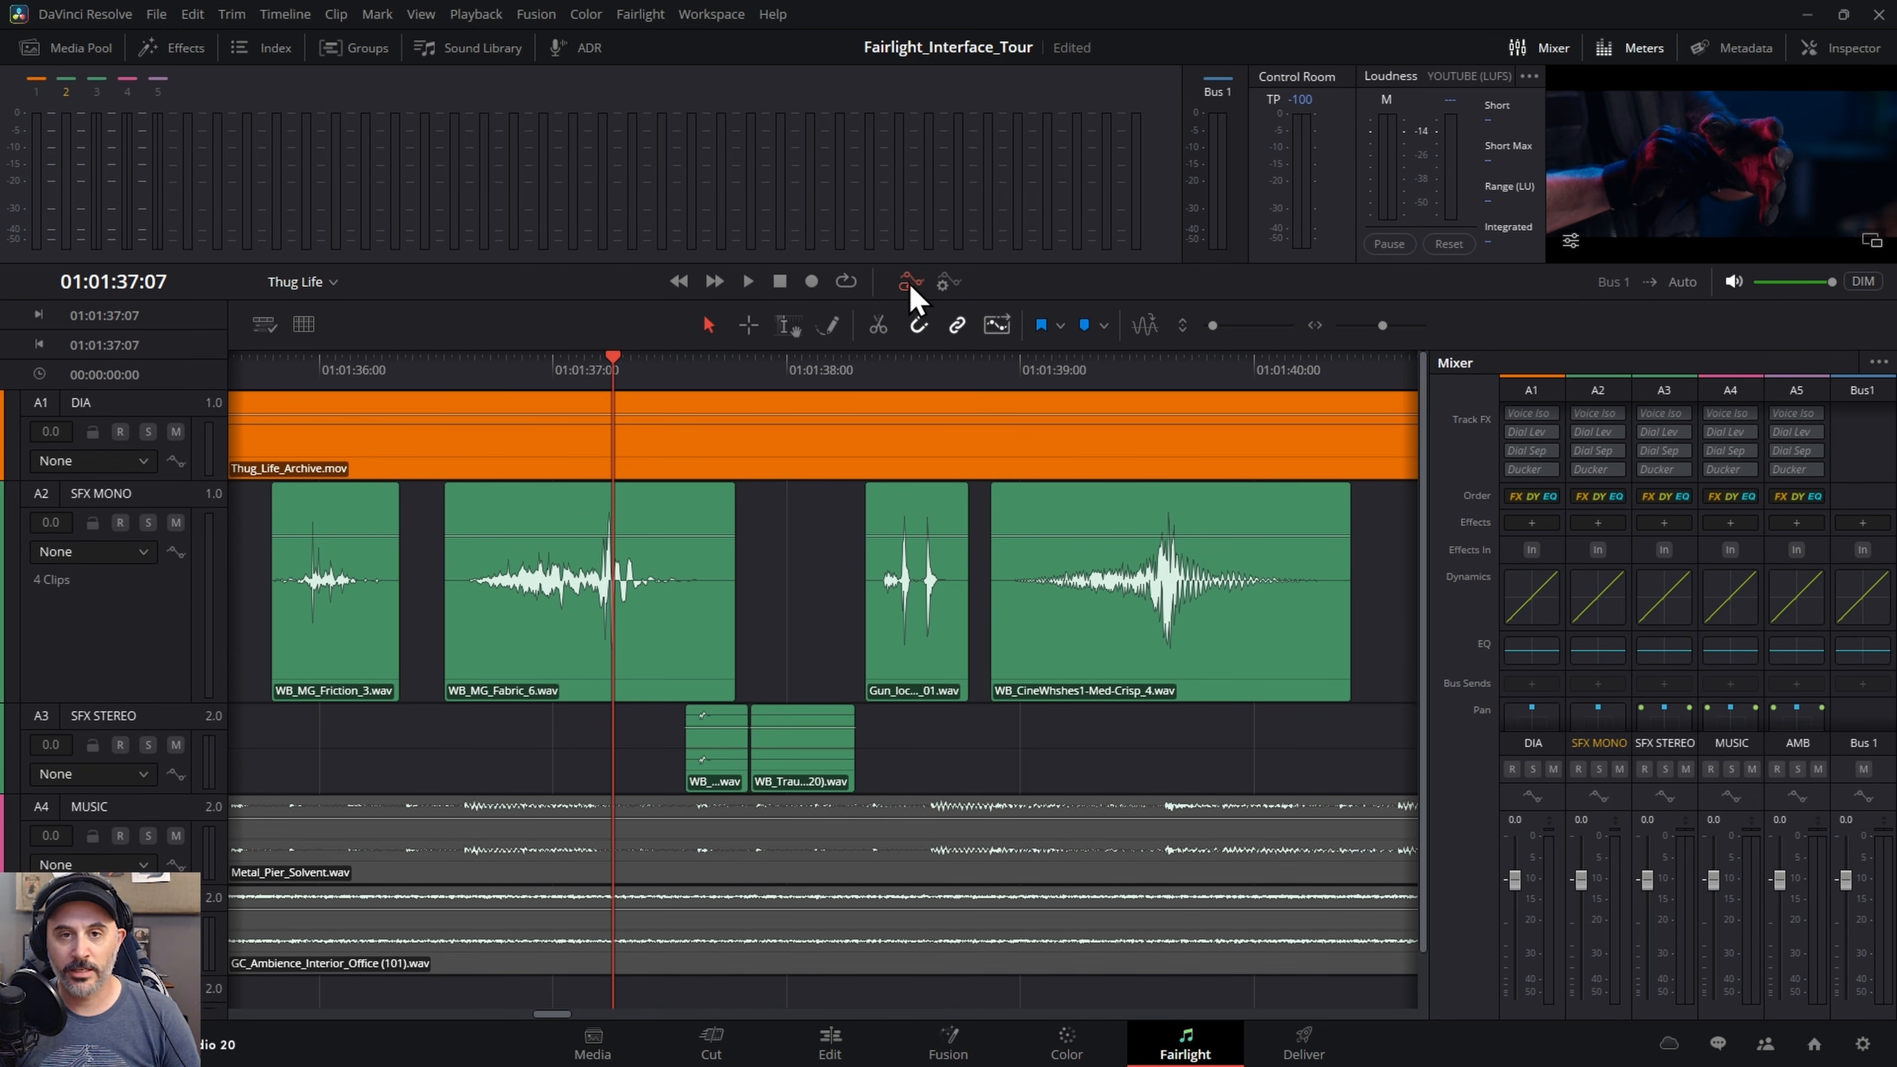
left_click(911, 282)
left_click(911, 282)
left_click(911, 284)
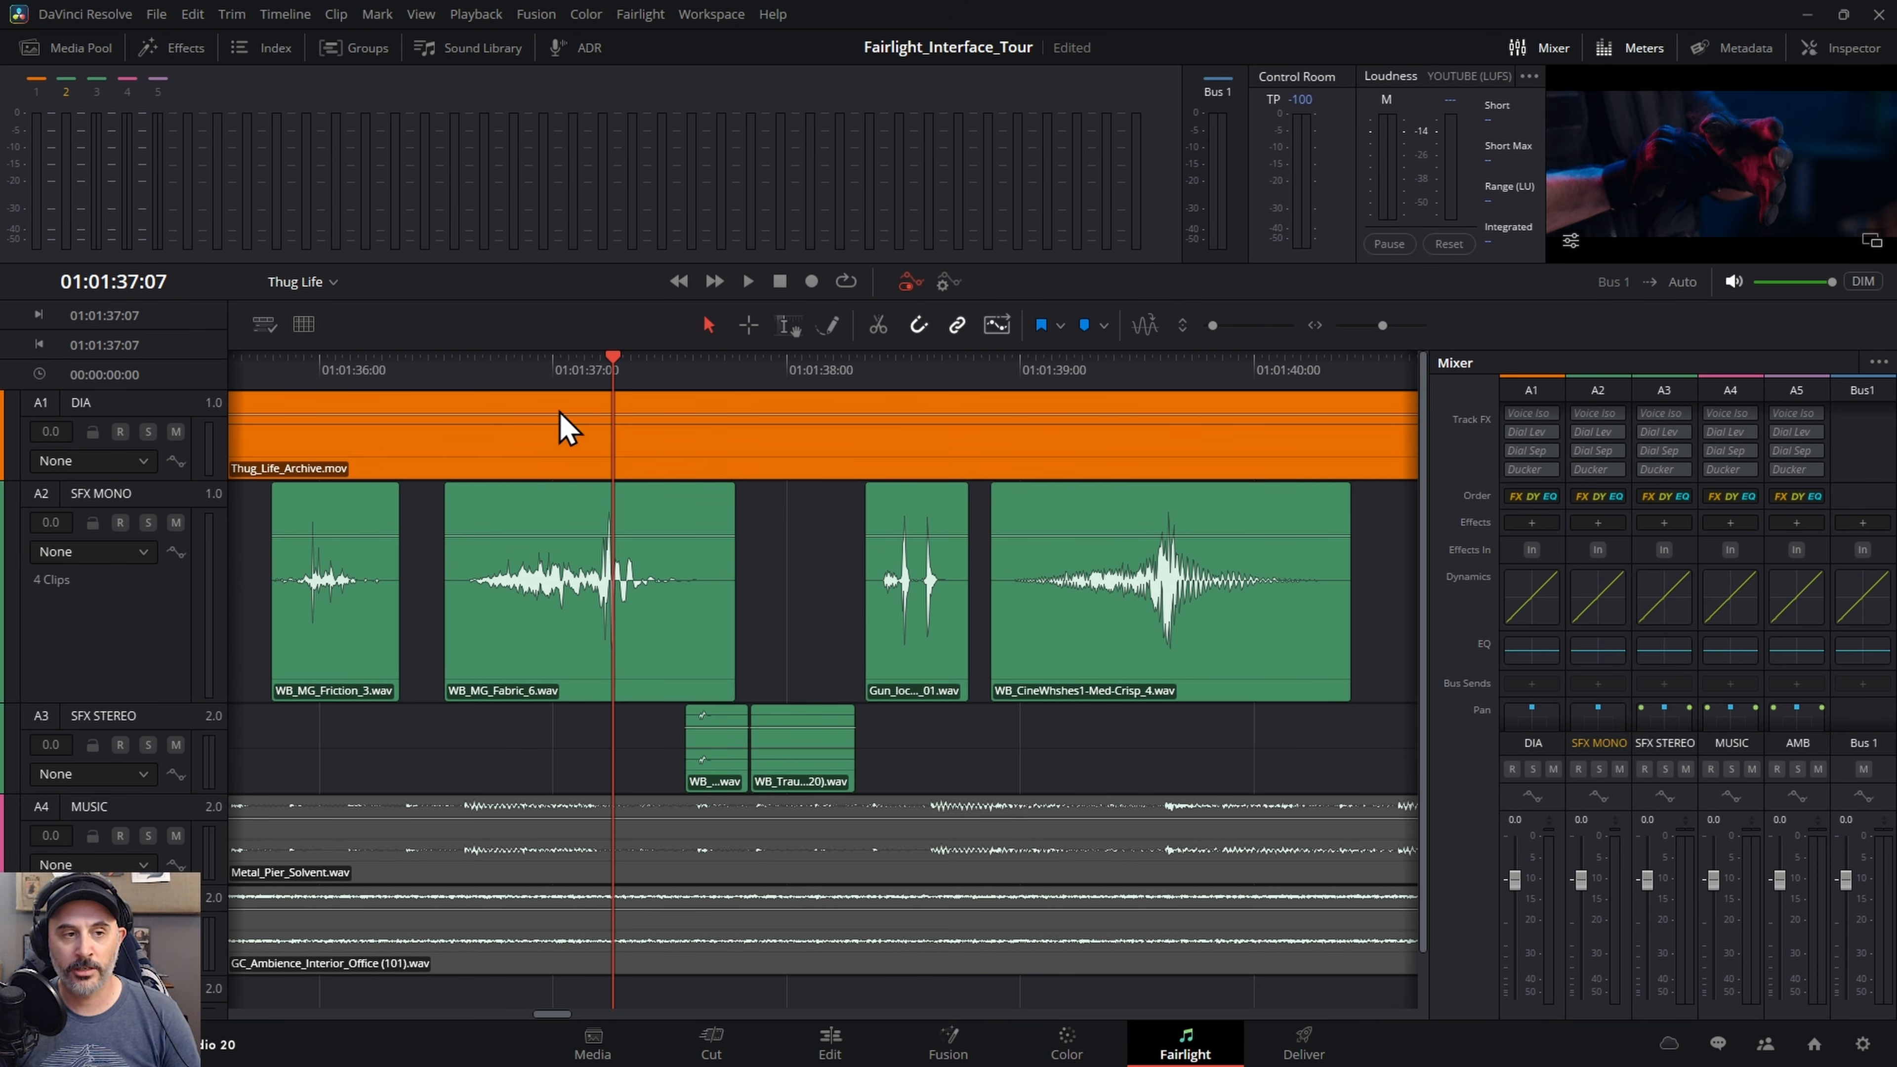
left_click(142, 553)
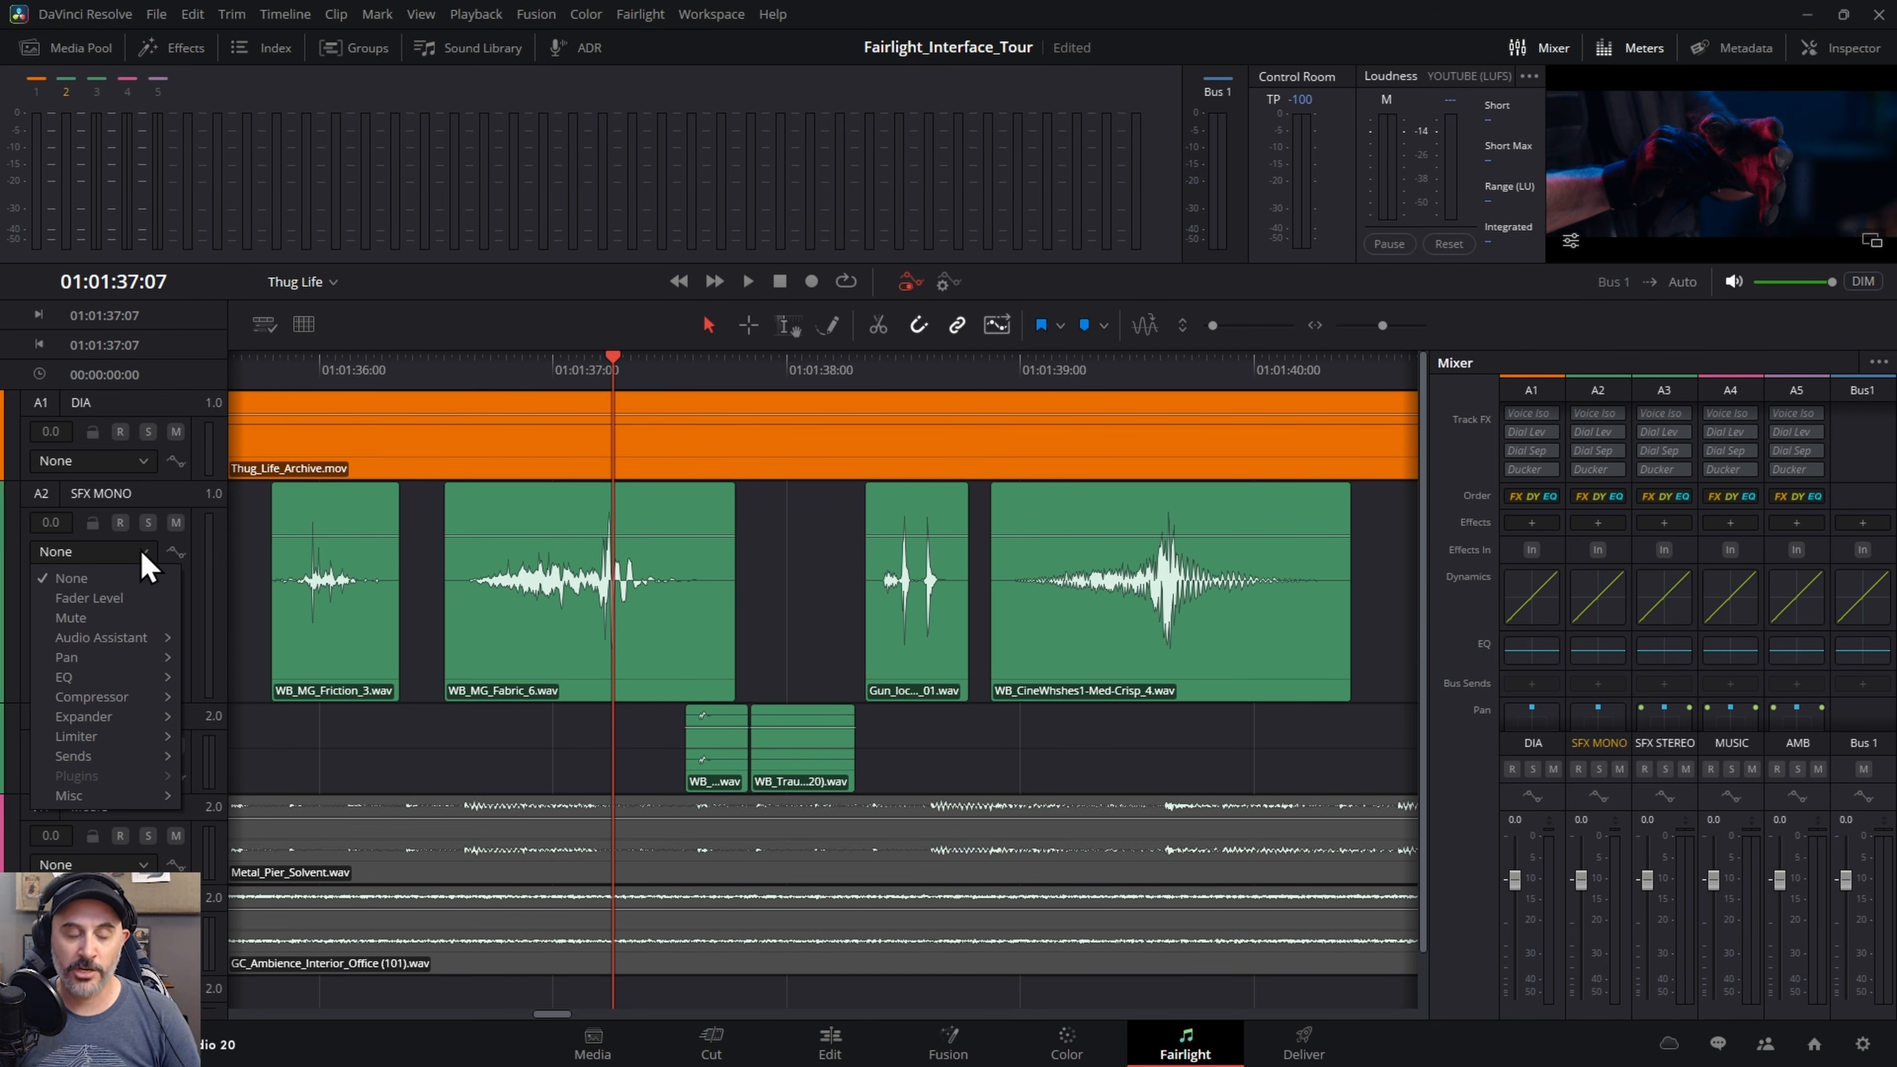
left_click(223, 554)
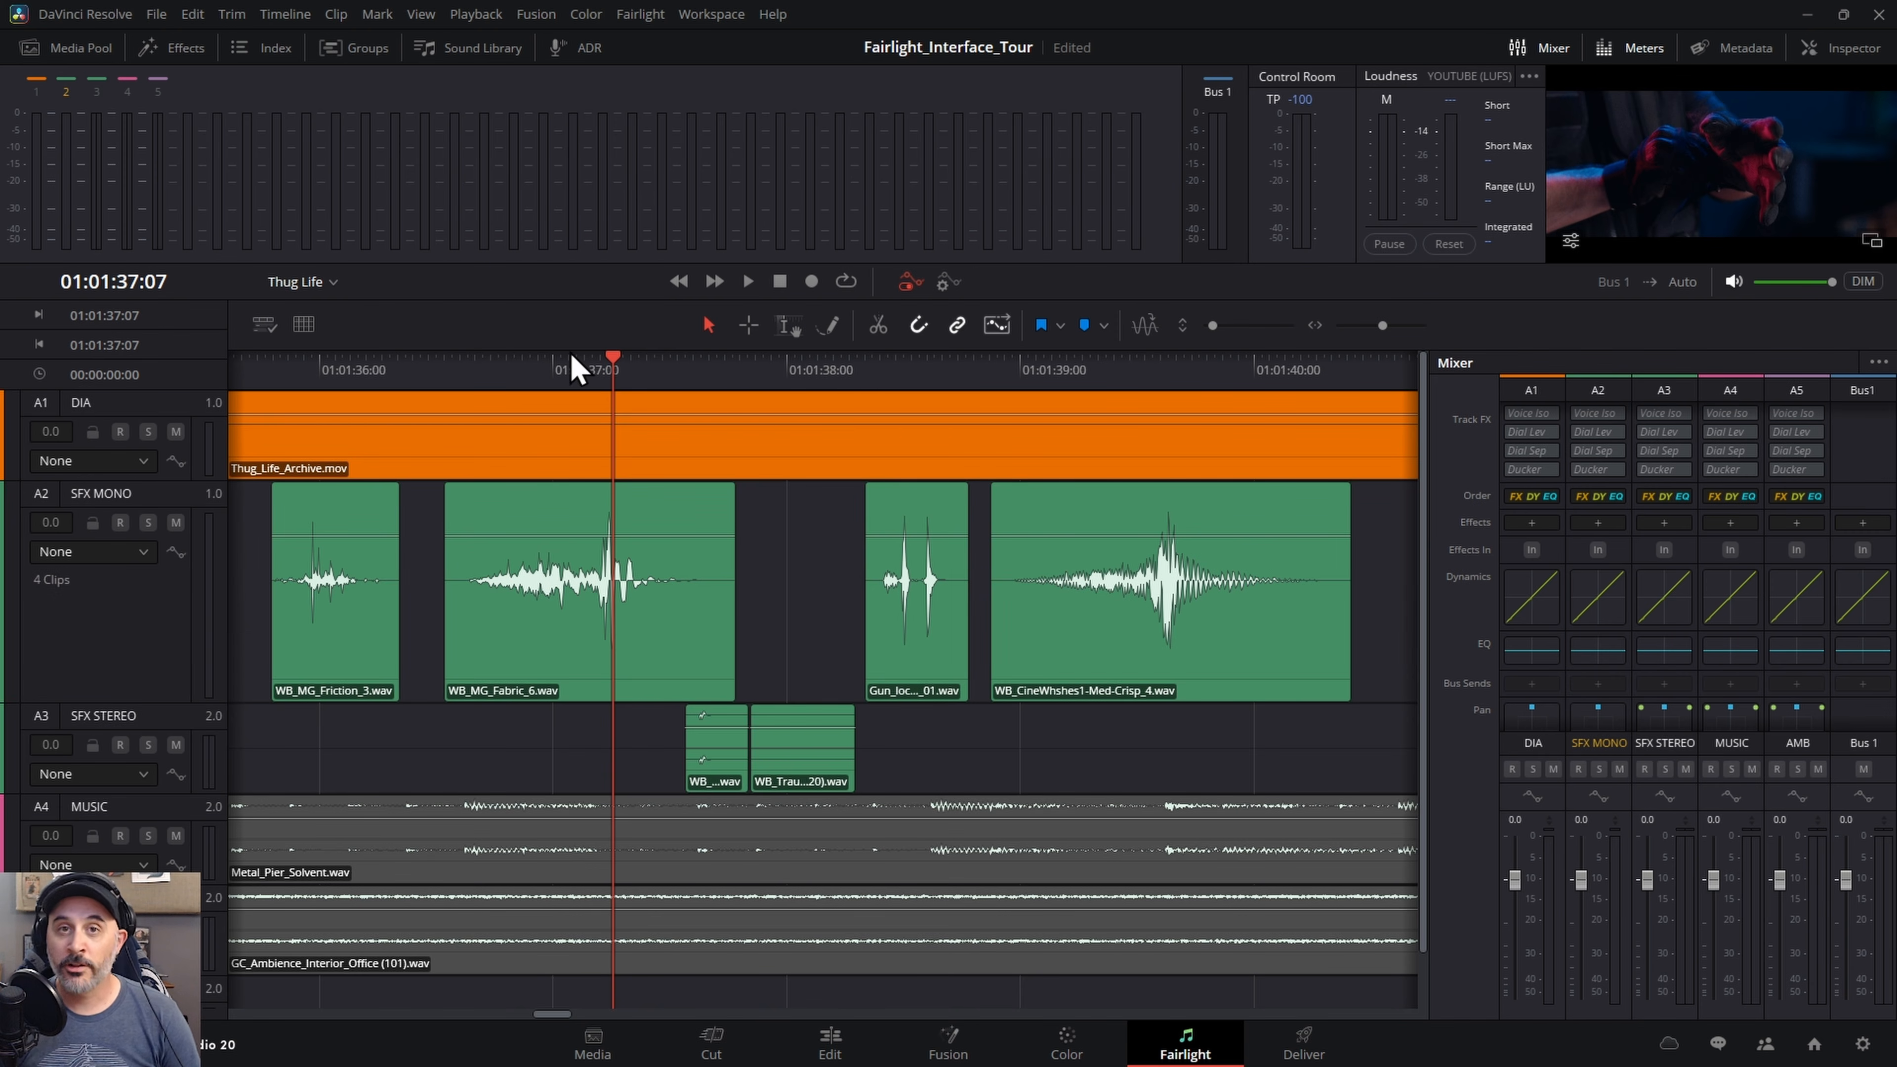
- Turn on Display Grid for the timeline, and try the Tempo time scale before returning to Timecode
left_click(304, 324)
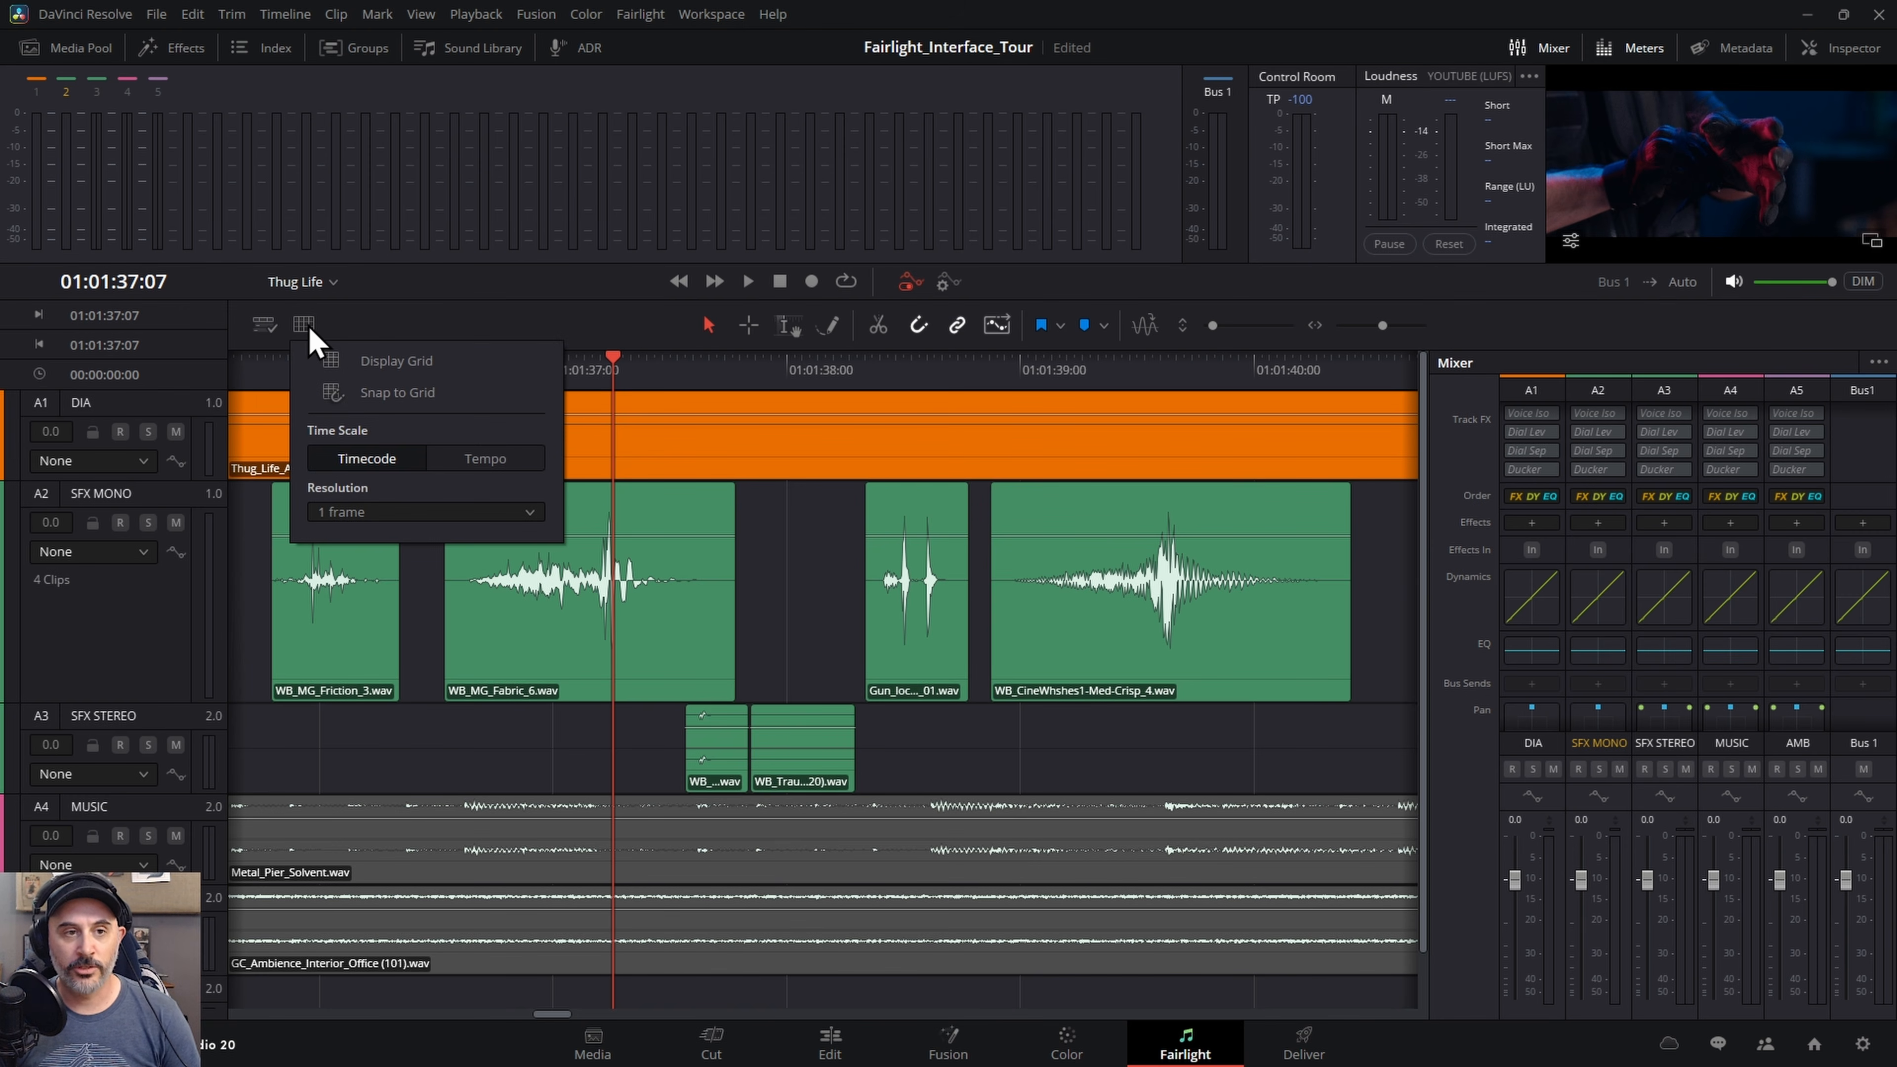
left_click(418, 367)
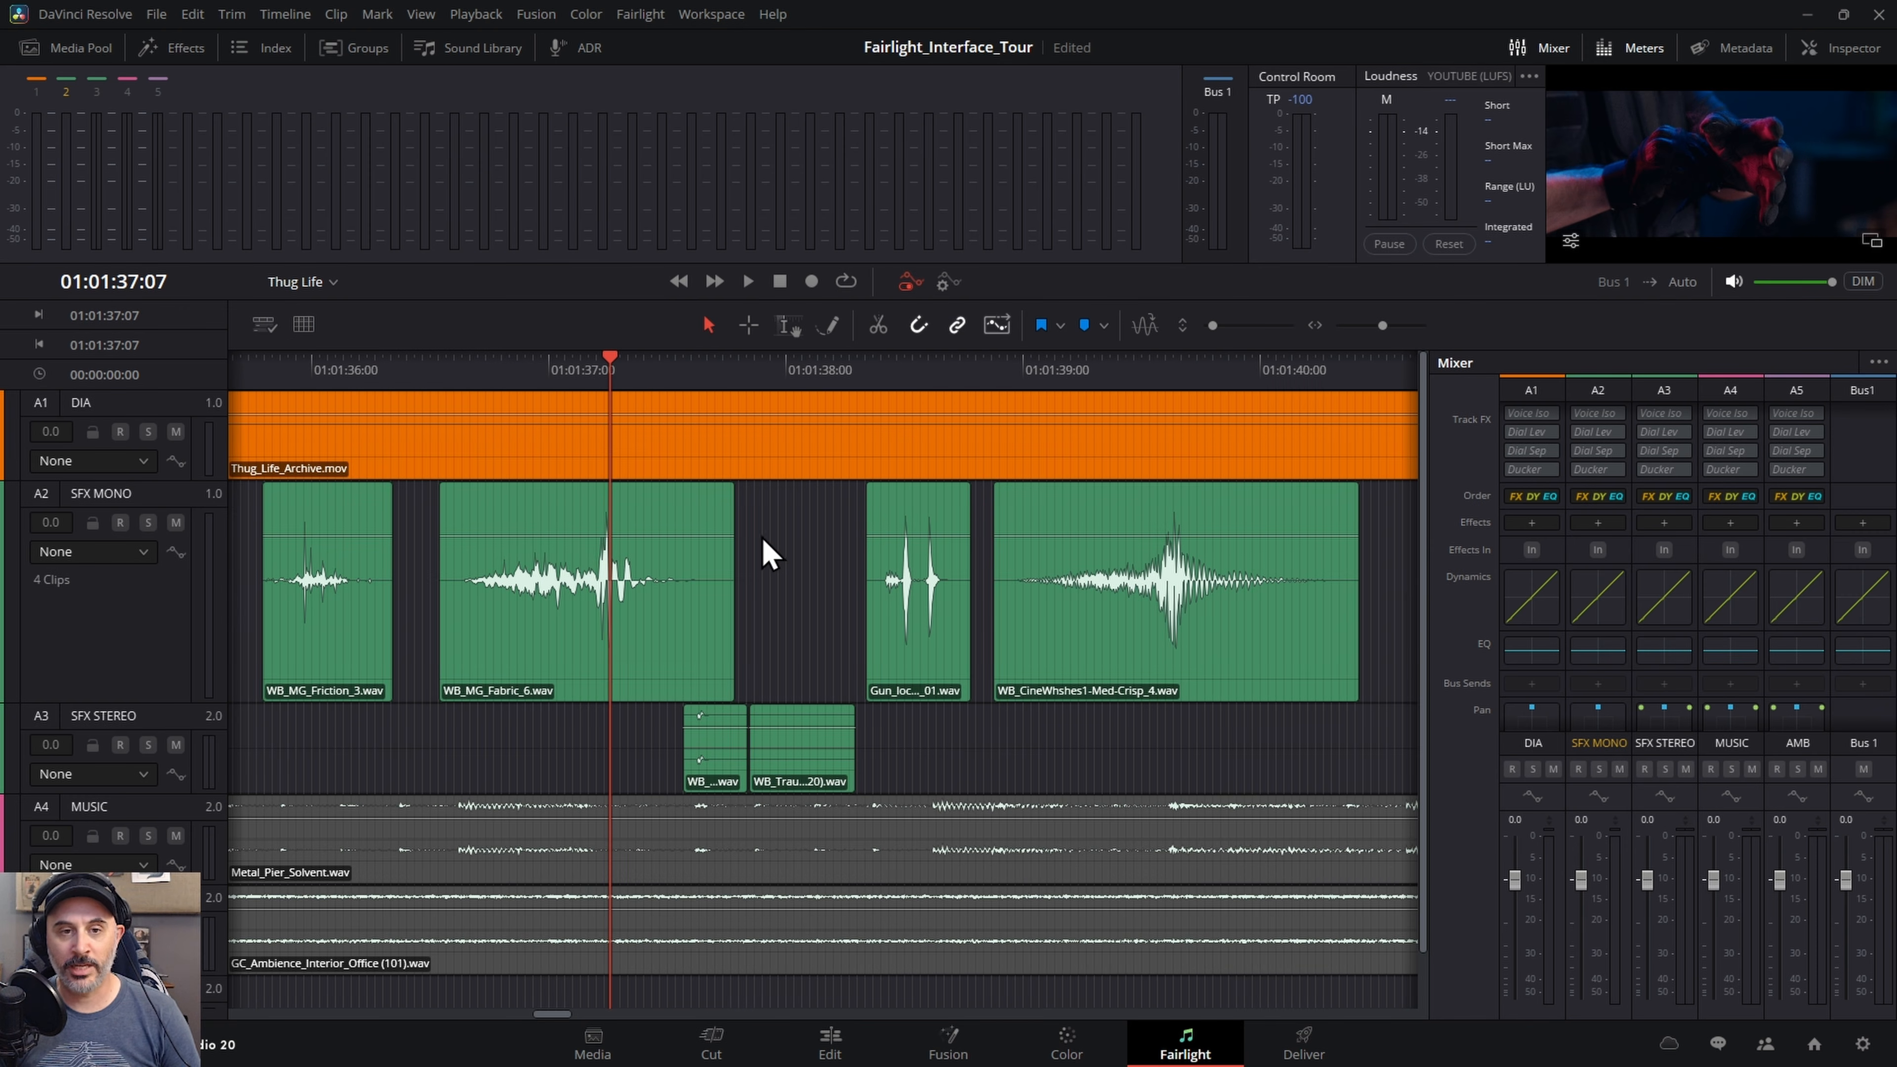
left_click(304, 324)
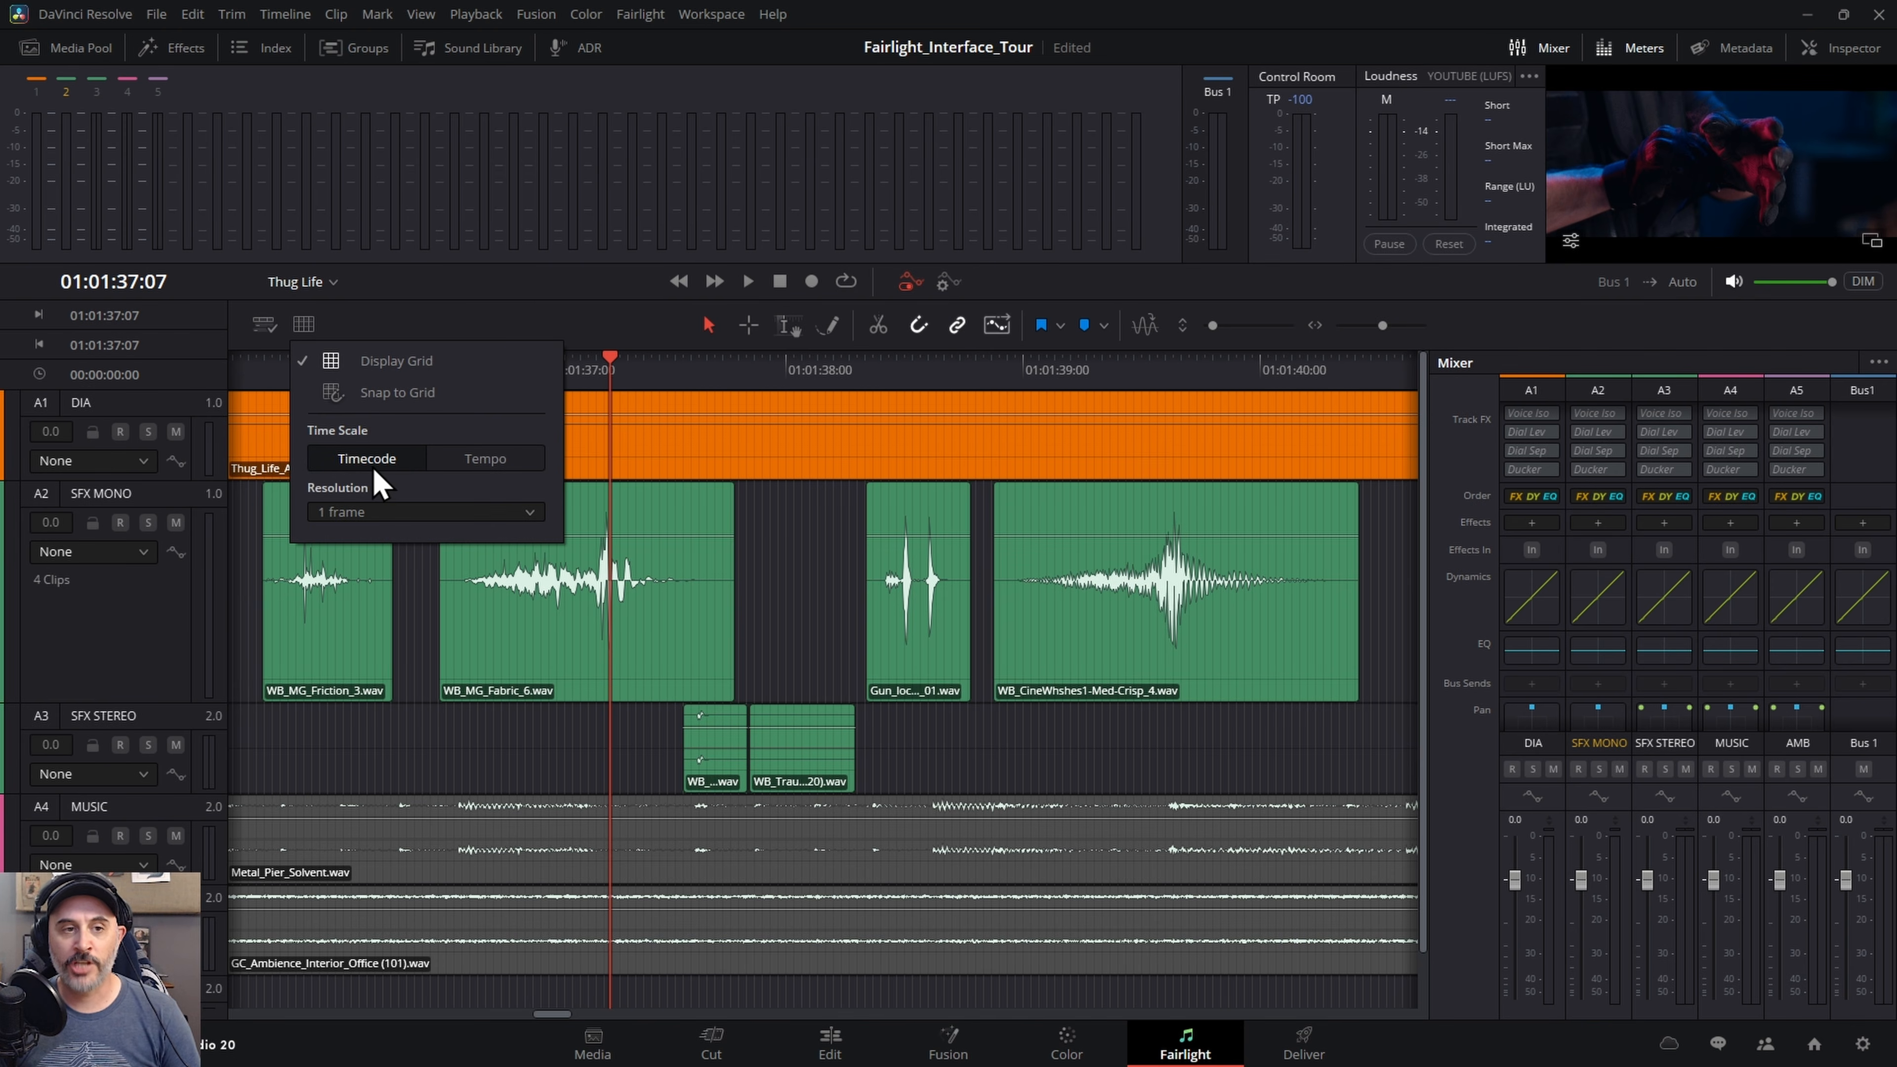
left_click(508, 465)
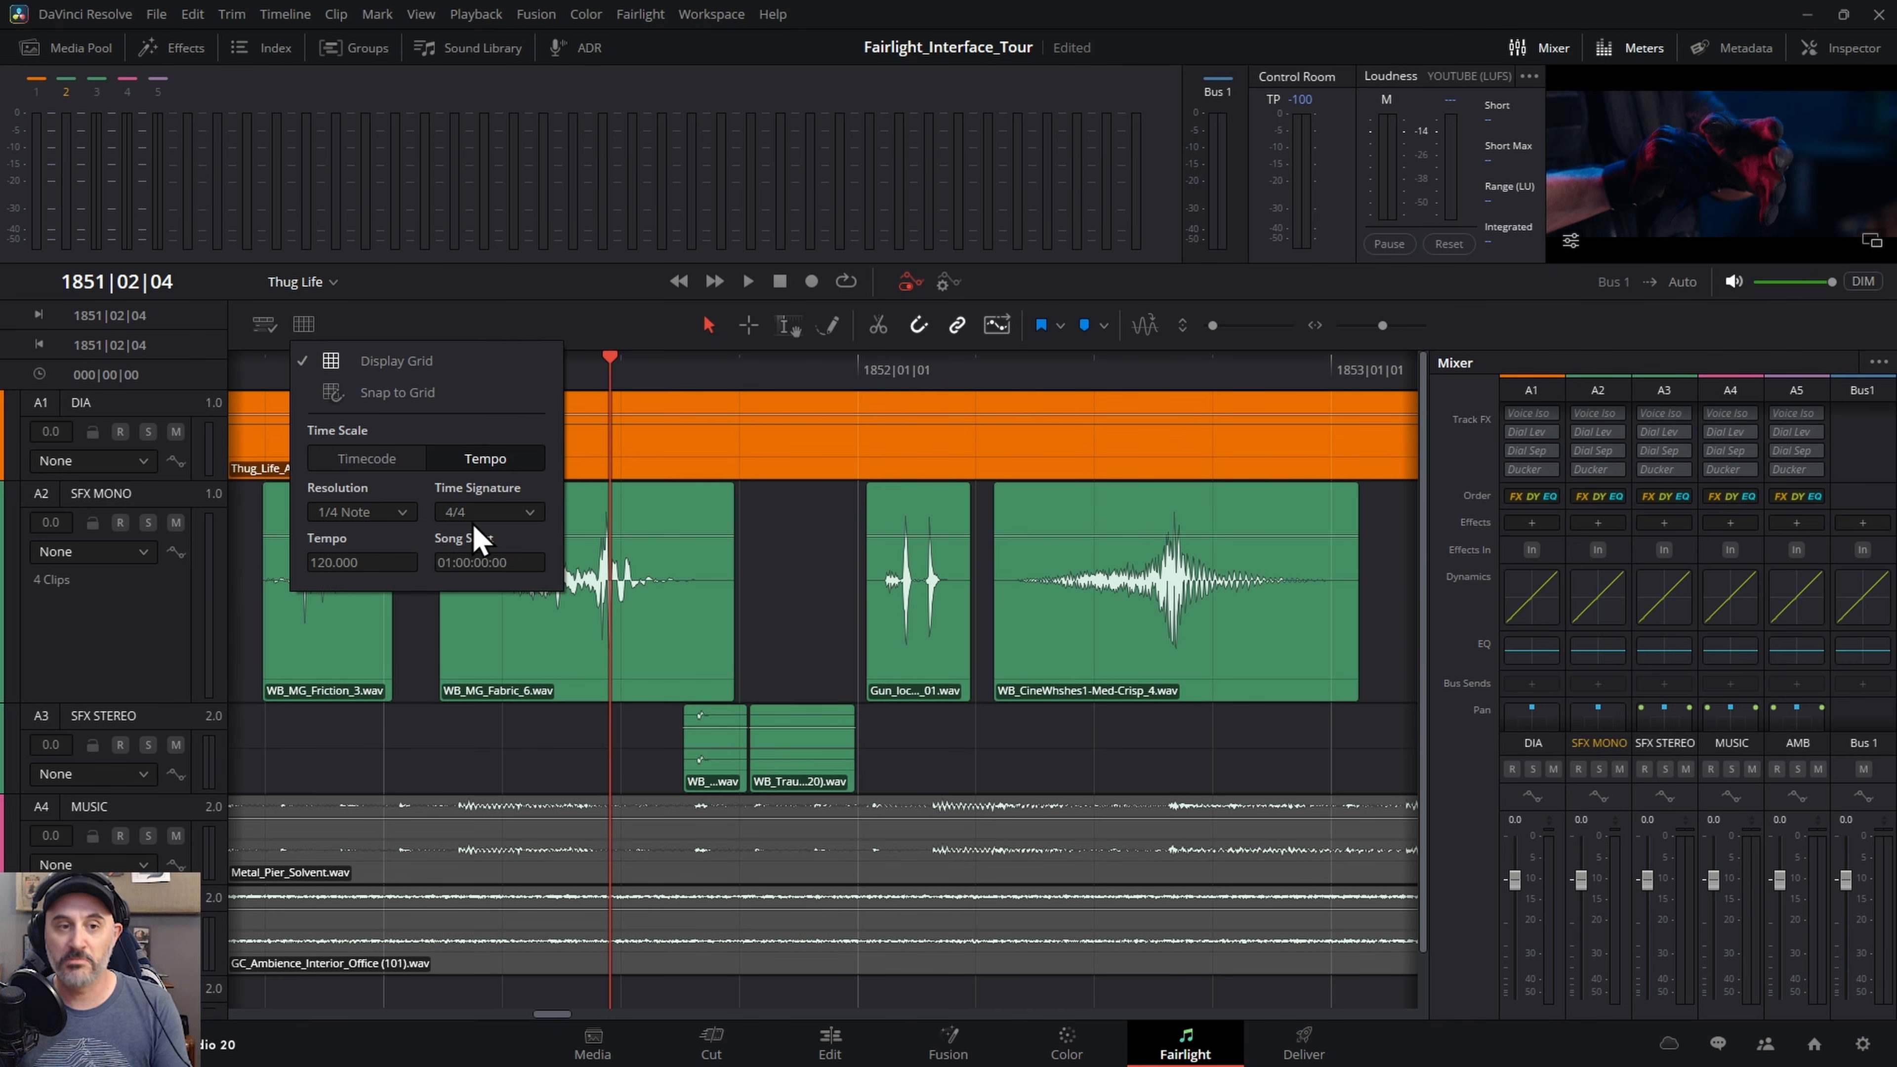
left_click(390, 459)
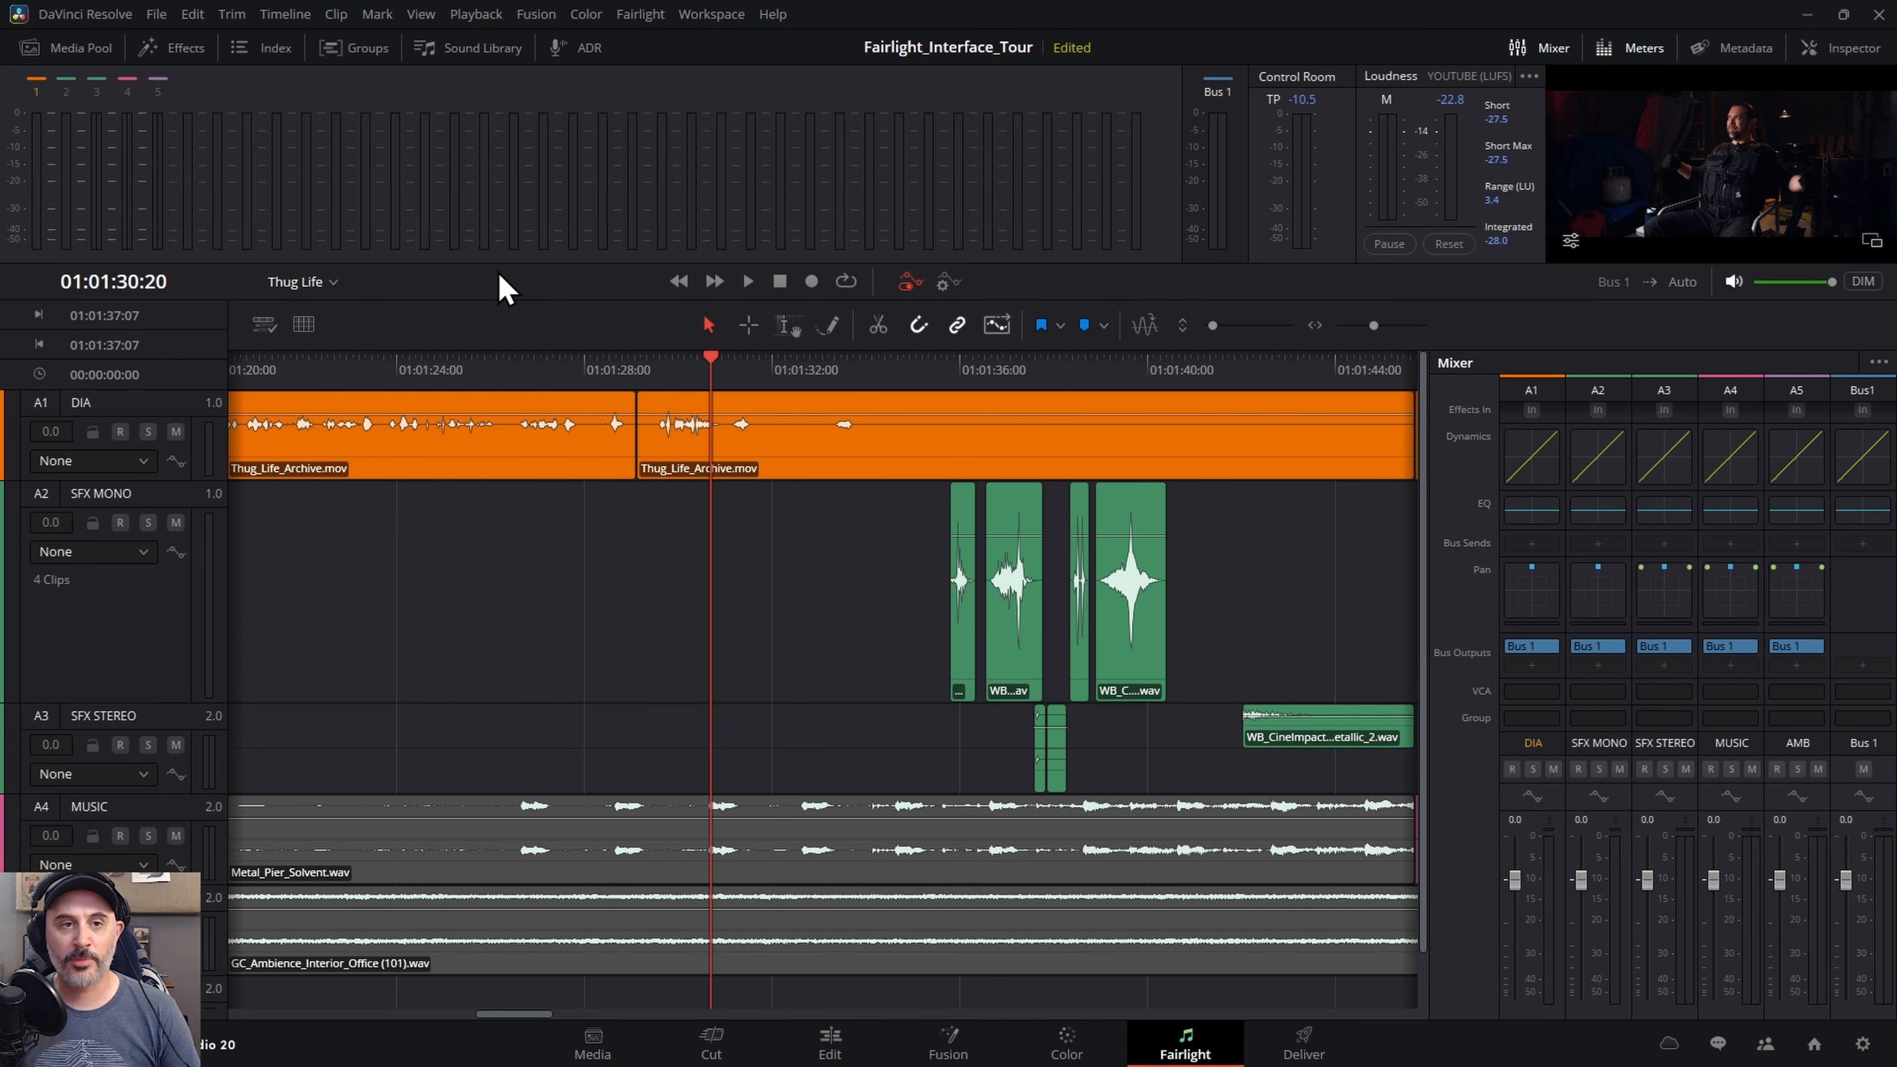
- Check the list of timelines available in the project, staying on Thug Life
left_click(333, 284)
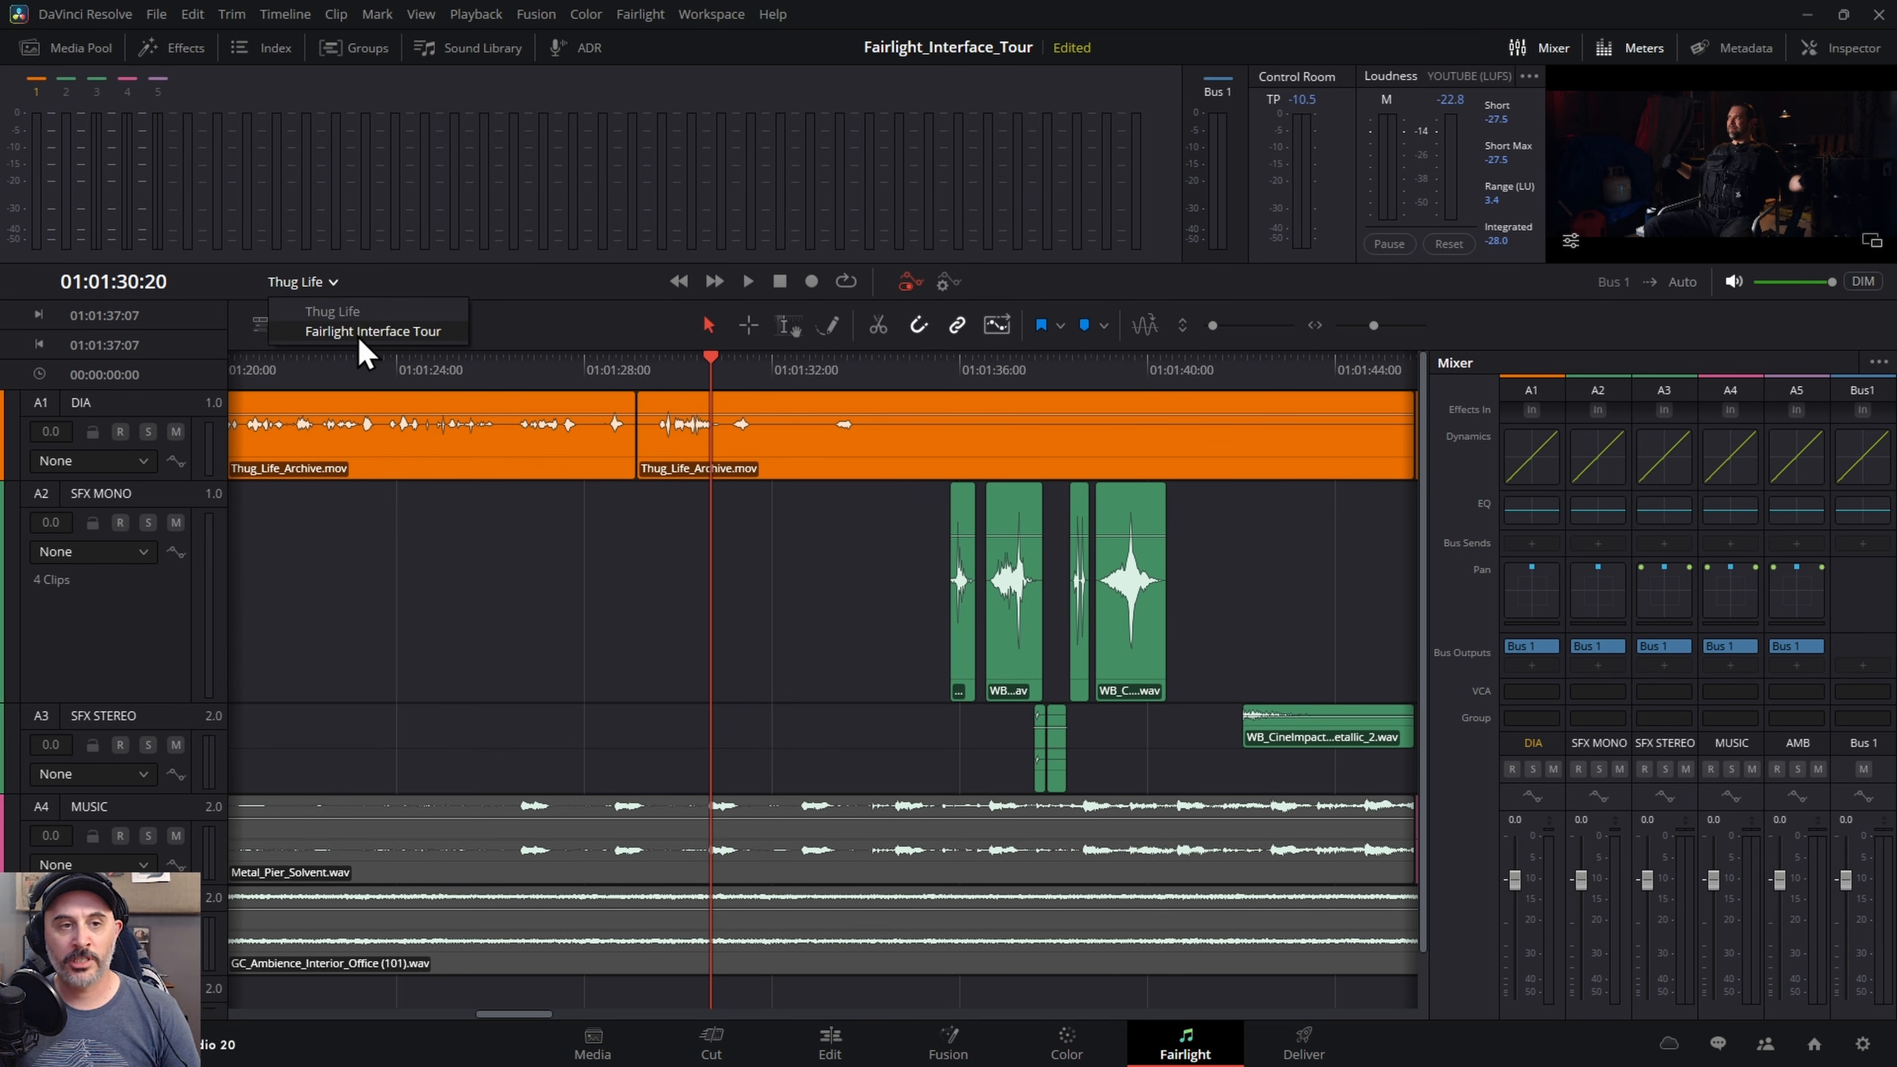
left_click(357, 284)
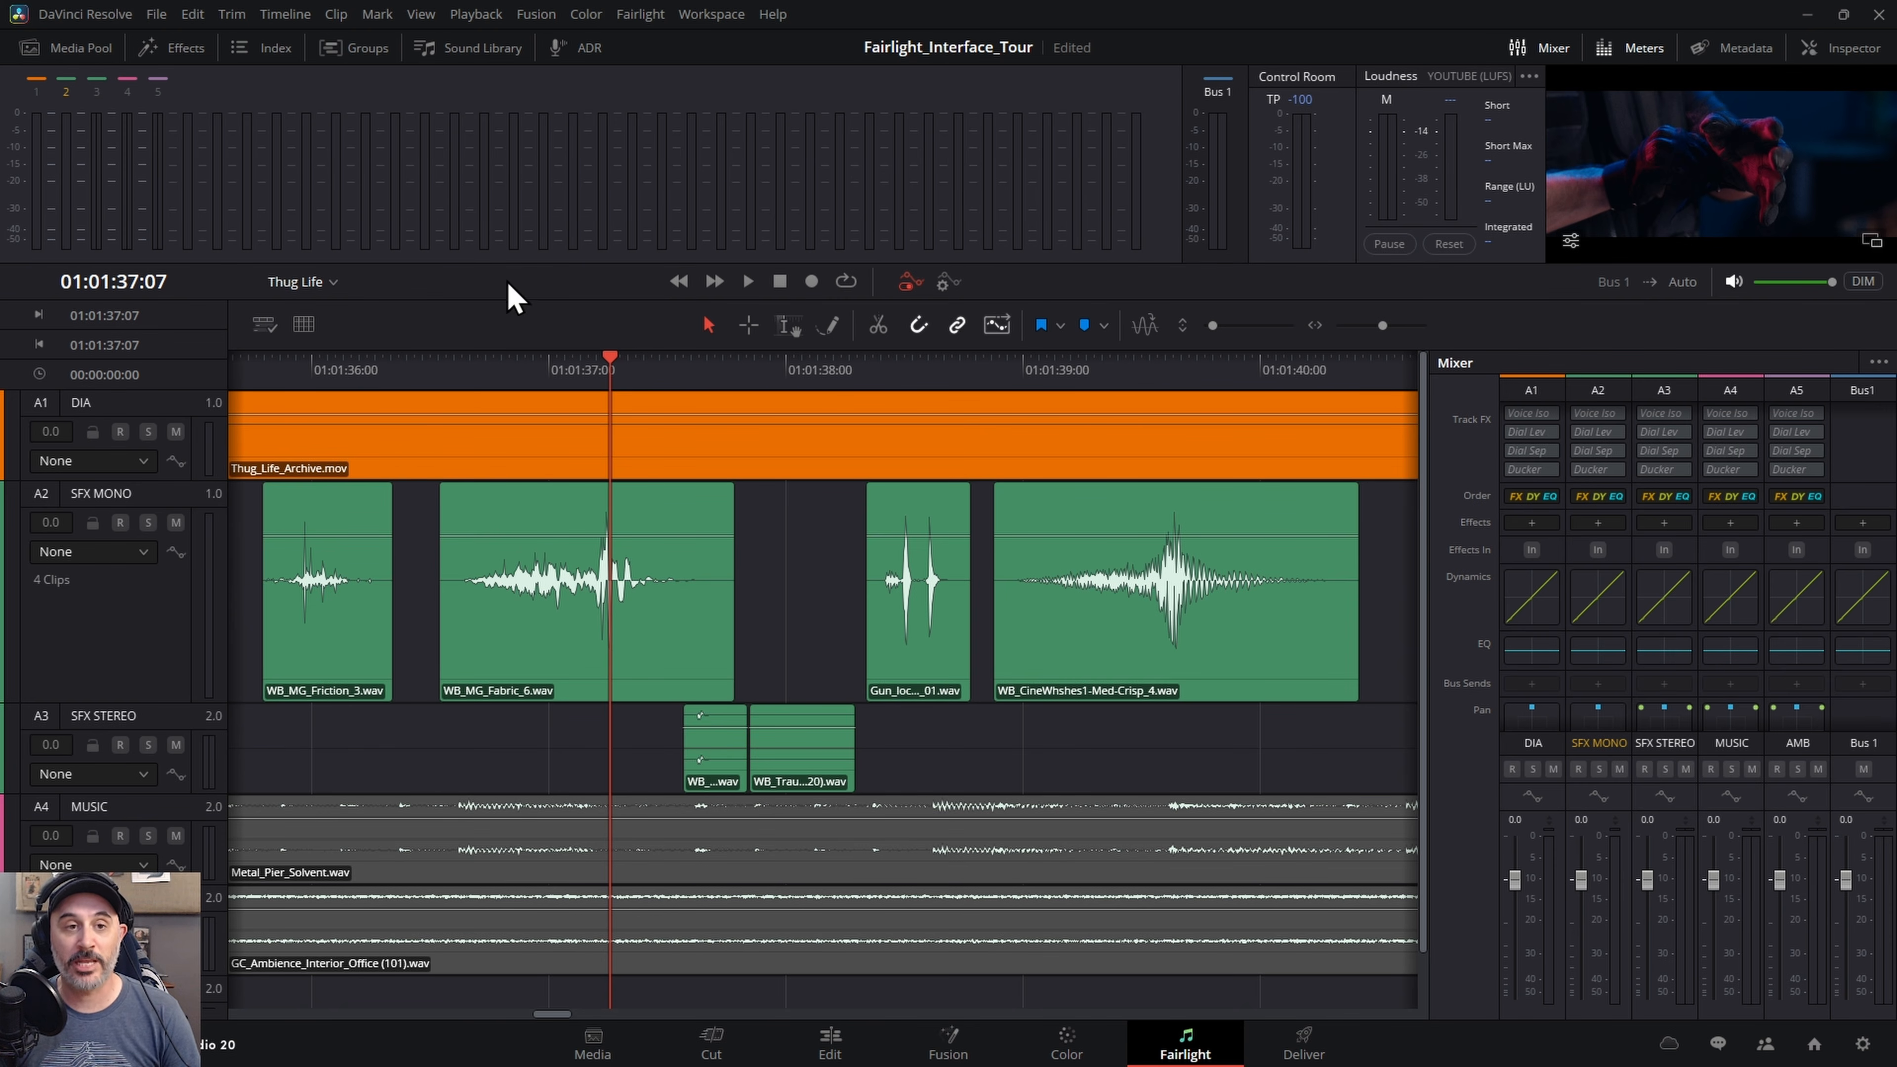
- Play the timeline from about 01:01:24 and from just before the SFX MONO clips to watch the track meters, stopping at 01:01:40:08
left_click_drag(411, 400, 1192, 416)
key("ctrl+minus")
key("ctrl+minus")
key("ctrl+minus")
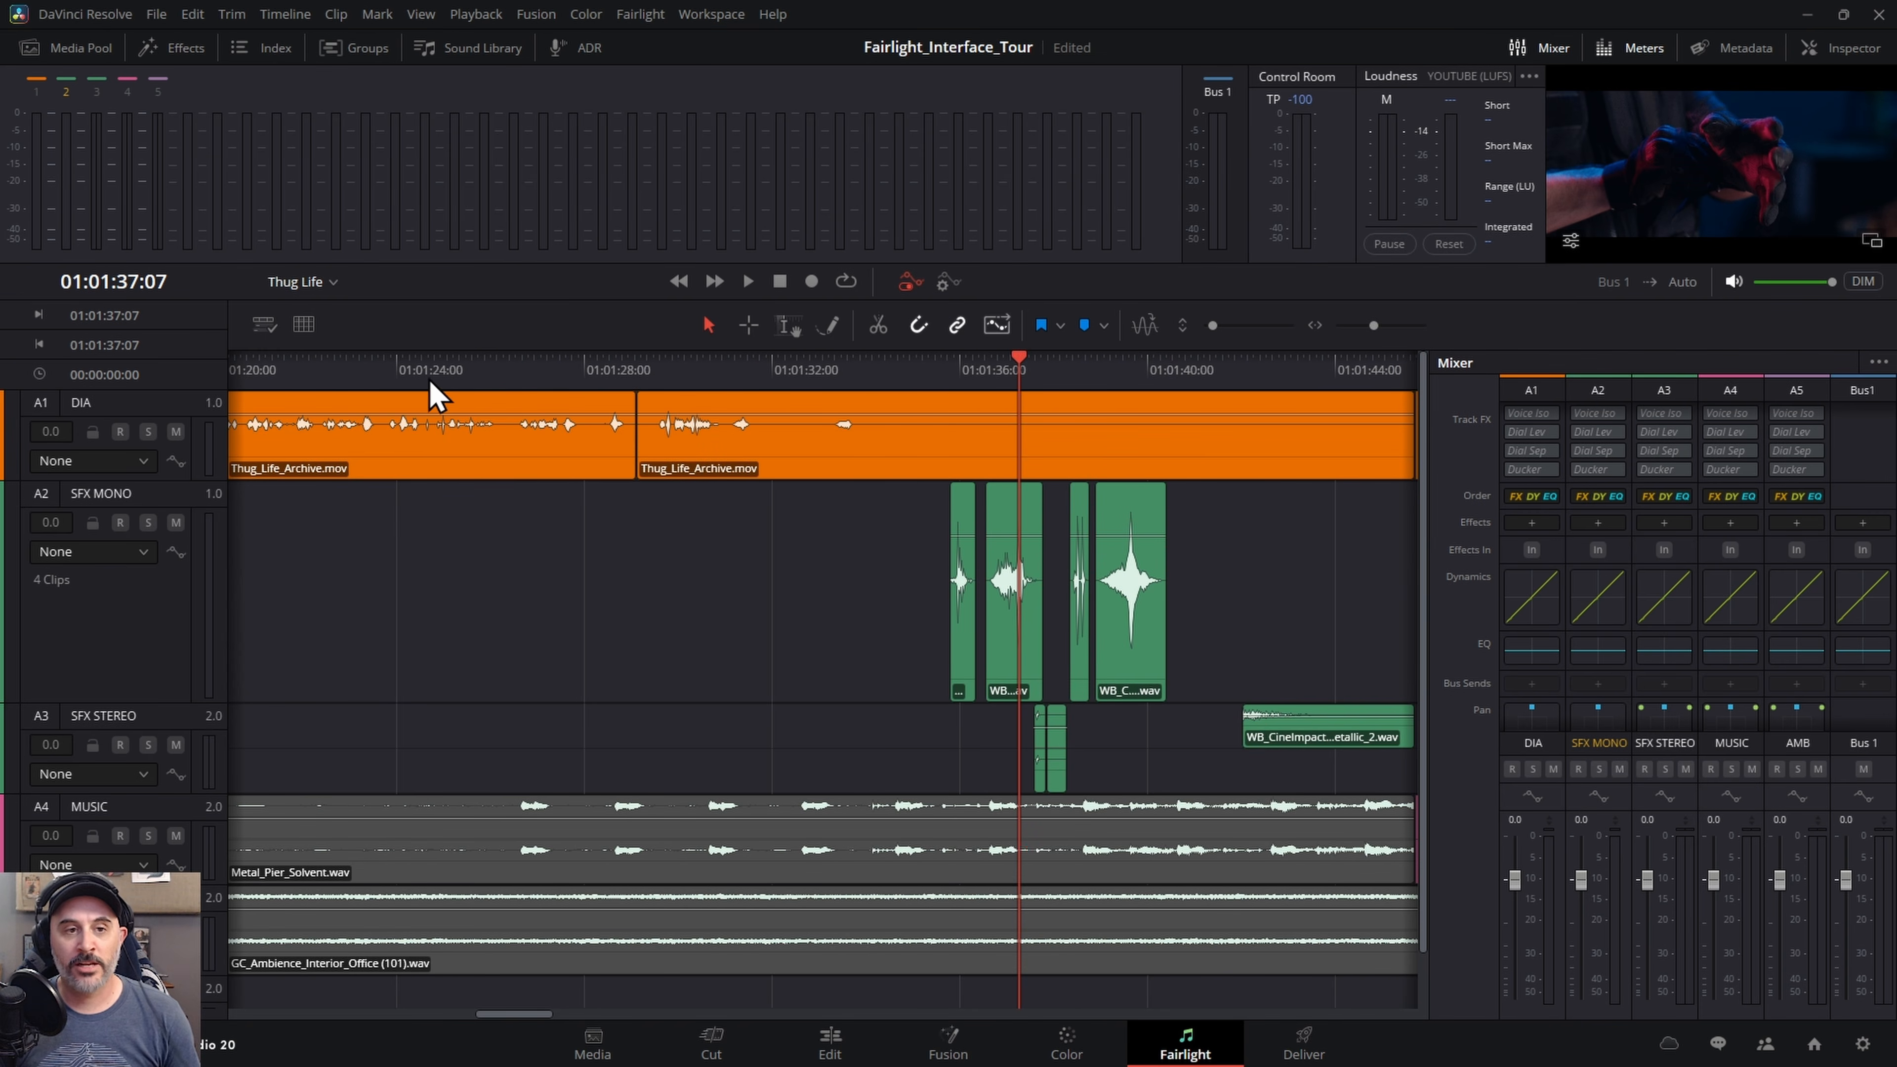
left_click(394, 374)
key("space")
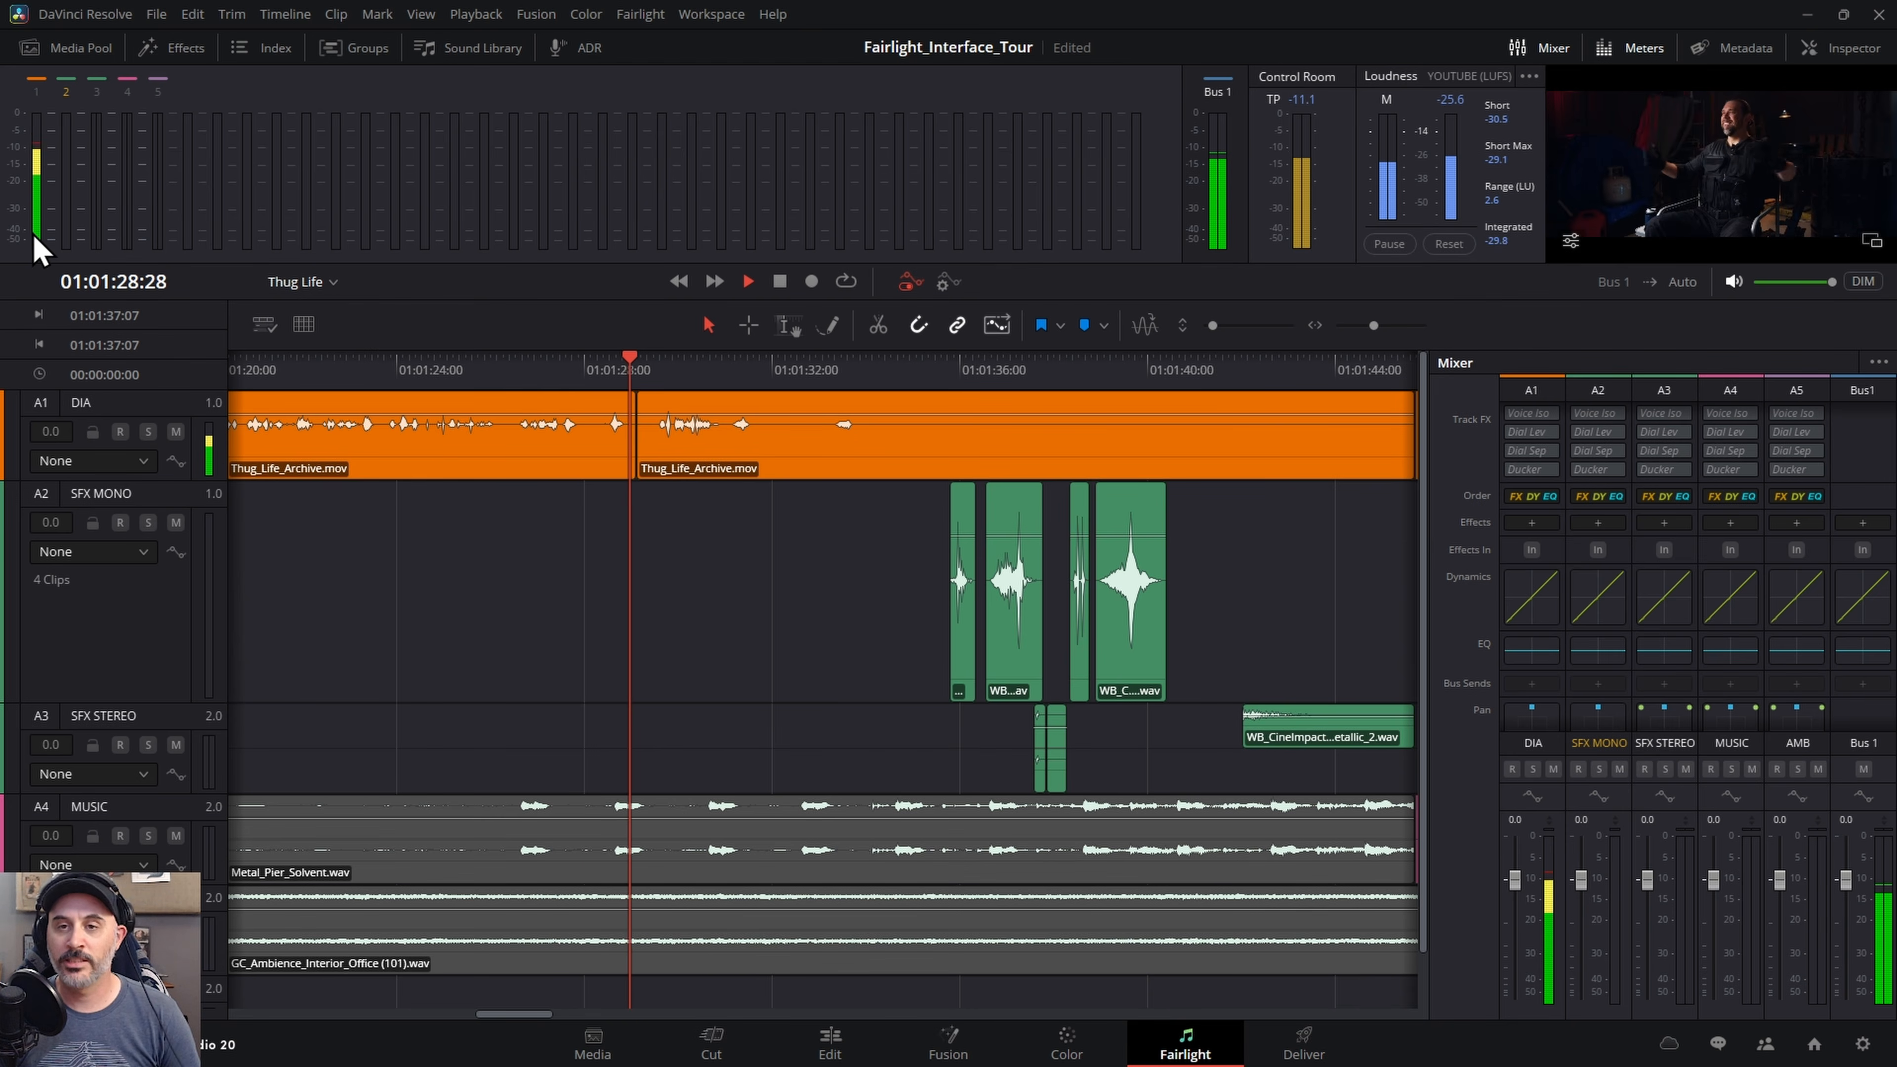
left_click(931, 372)
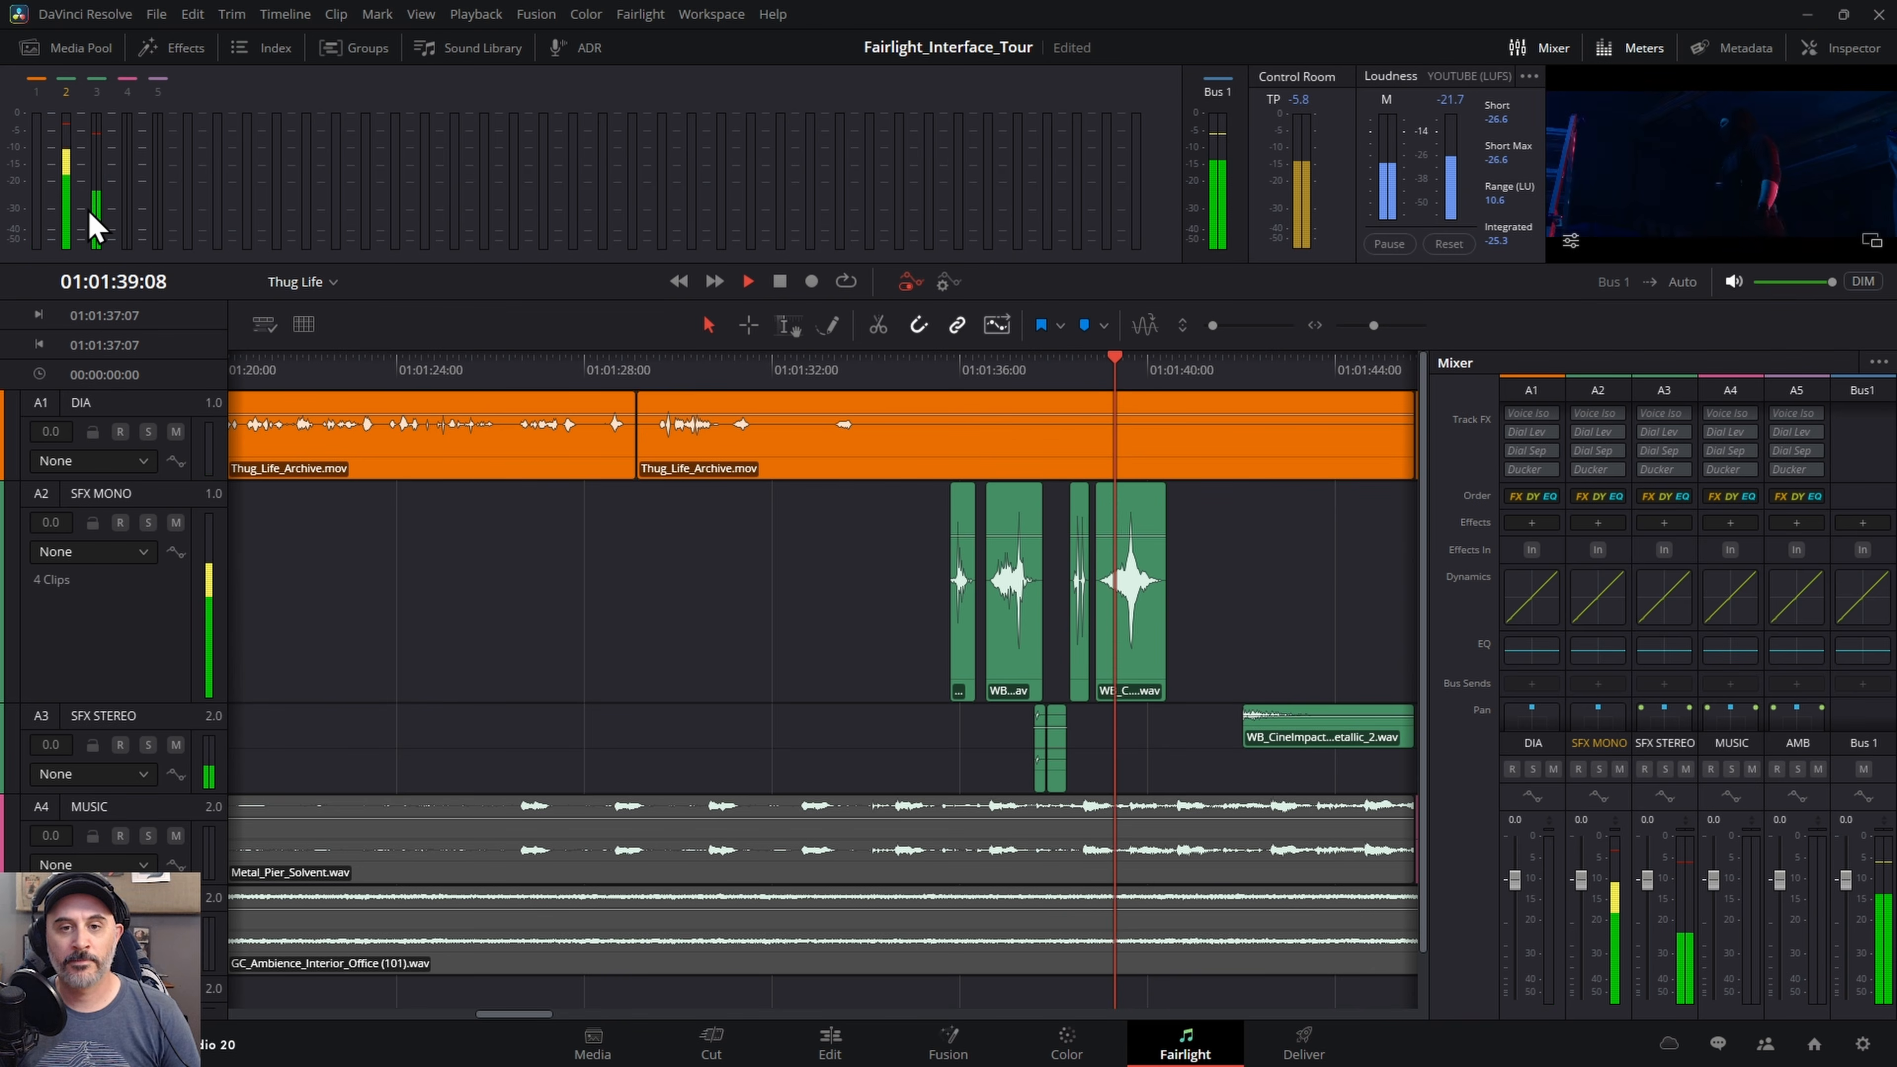
key("space")
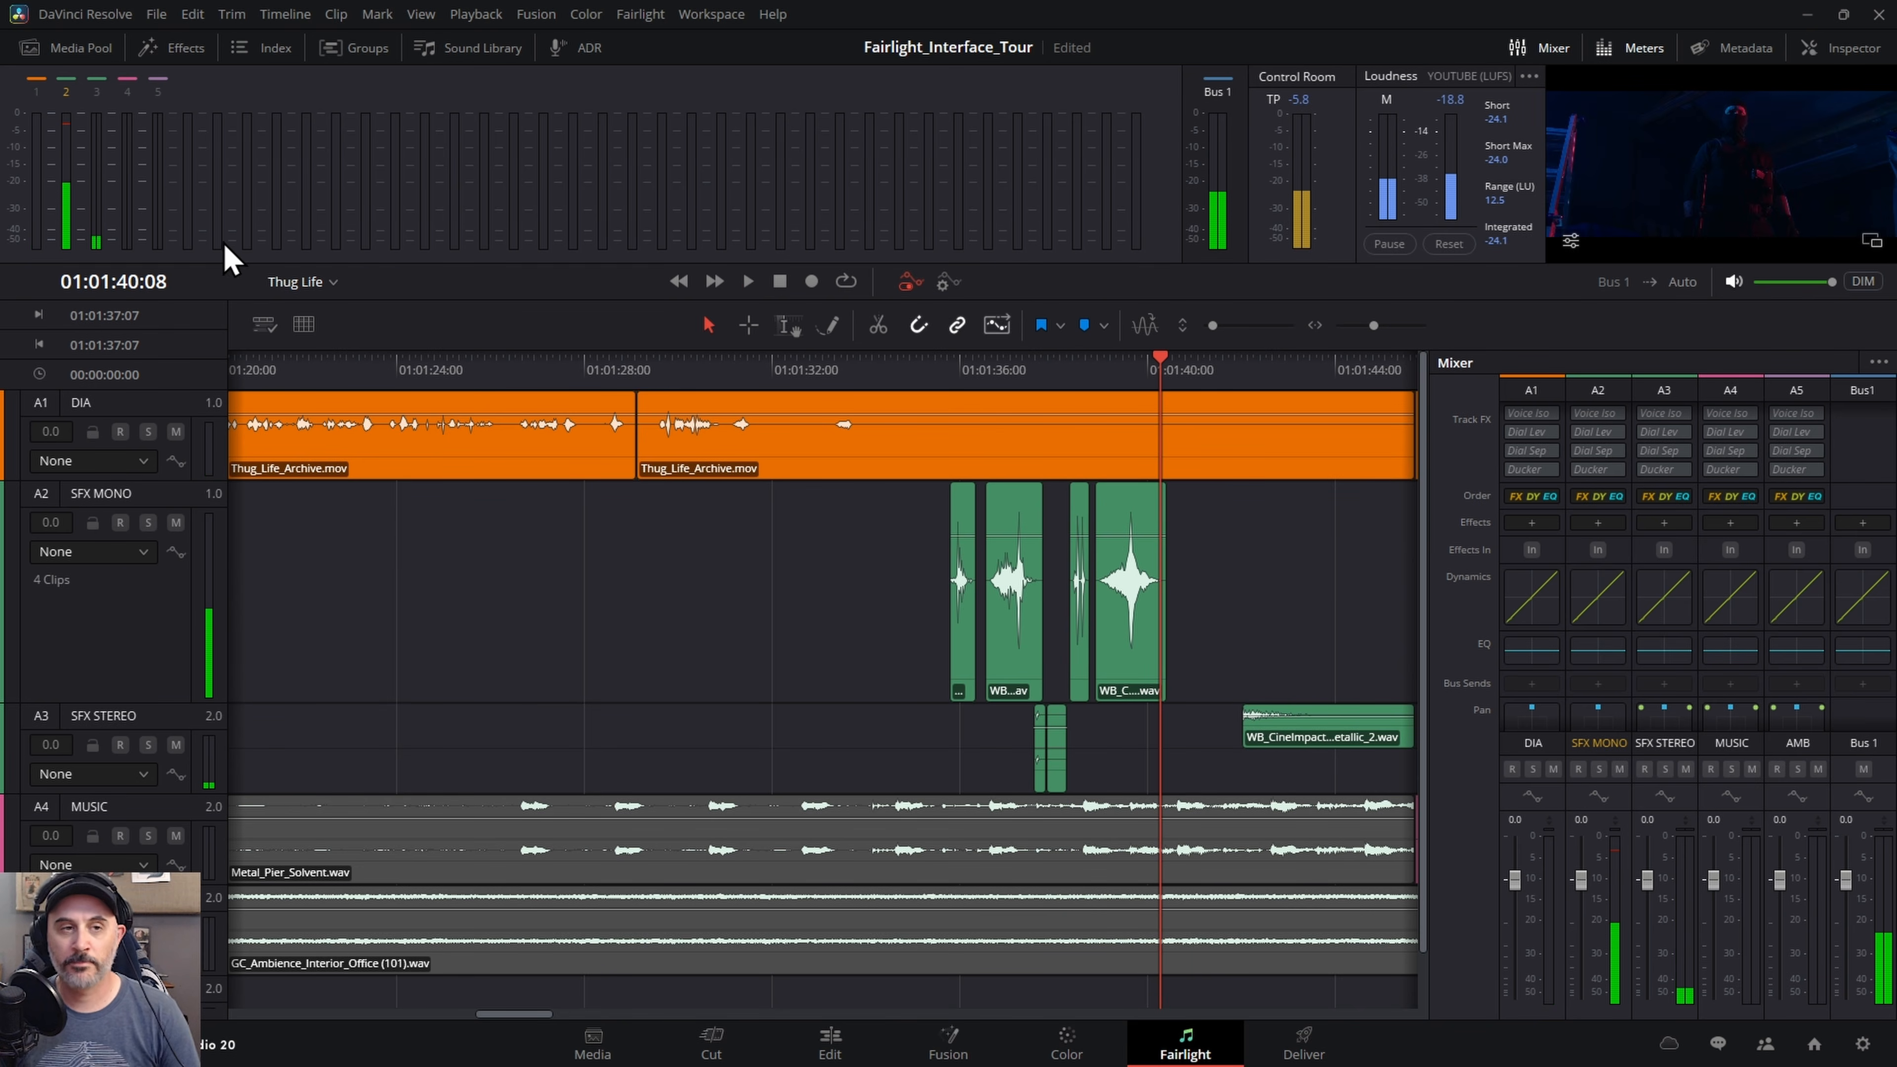
- Hide and restore the meters, and float the viewer as a separate window placed over them
left_click(1644, 48)
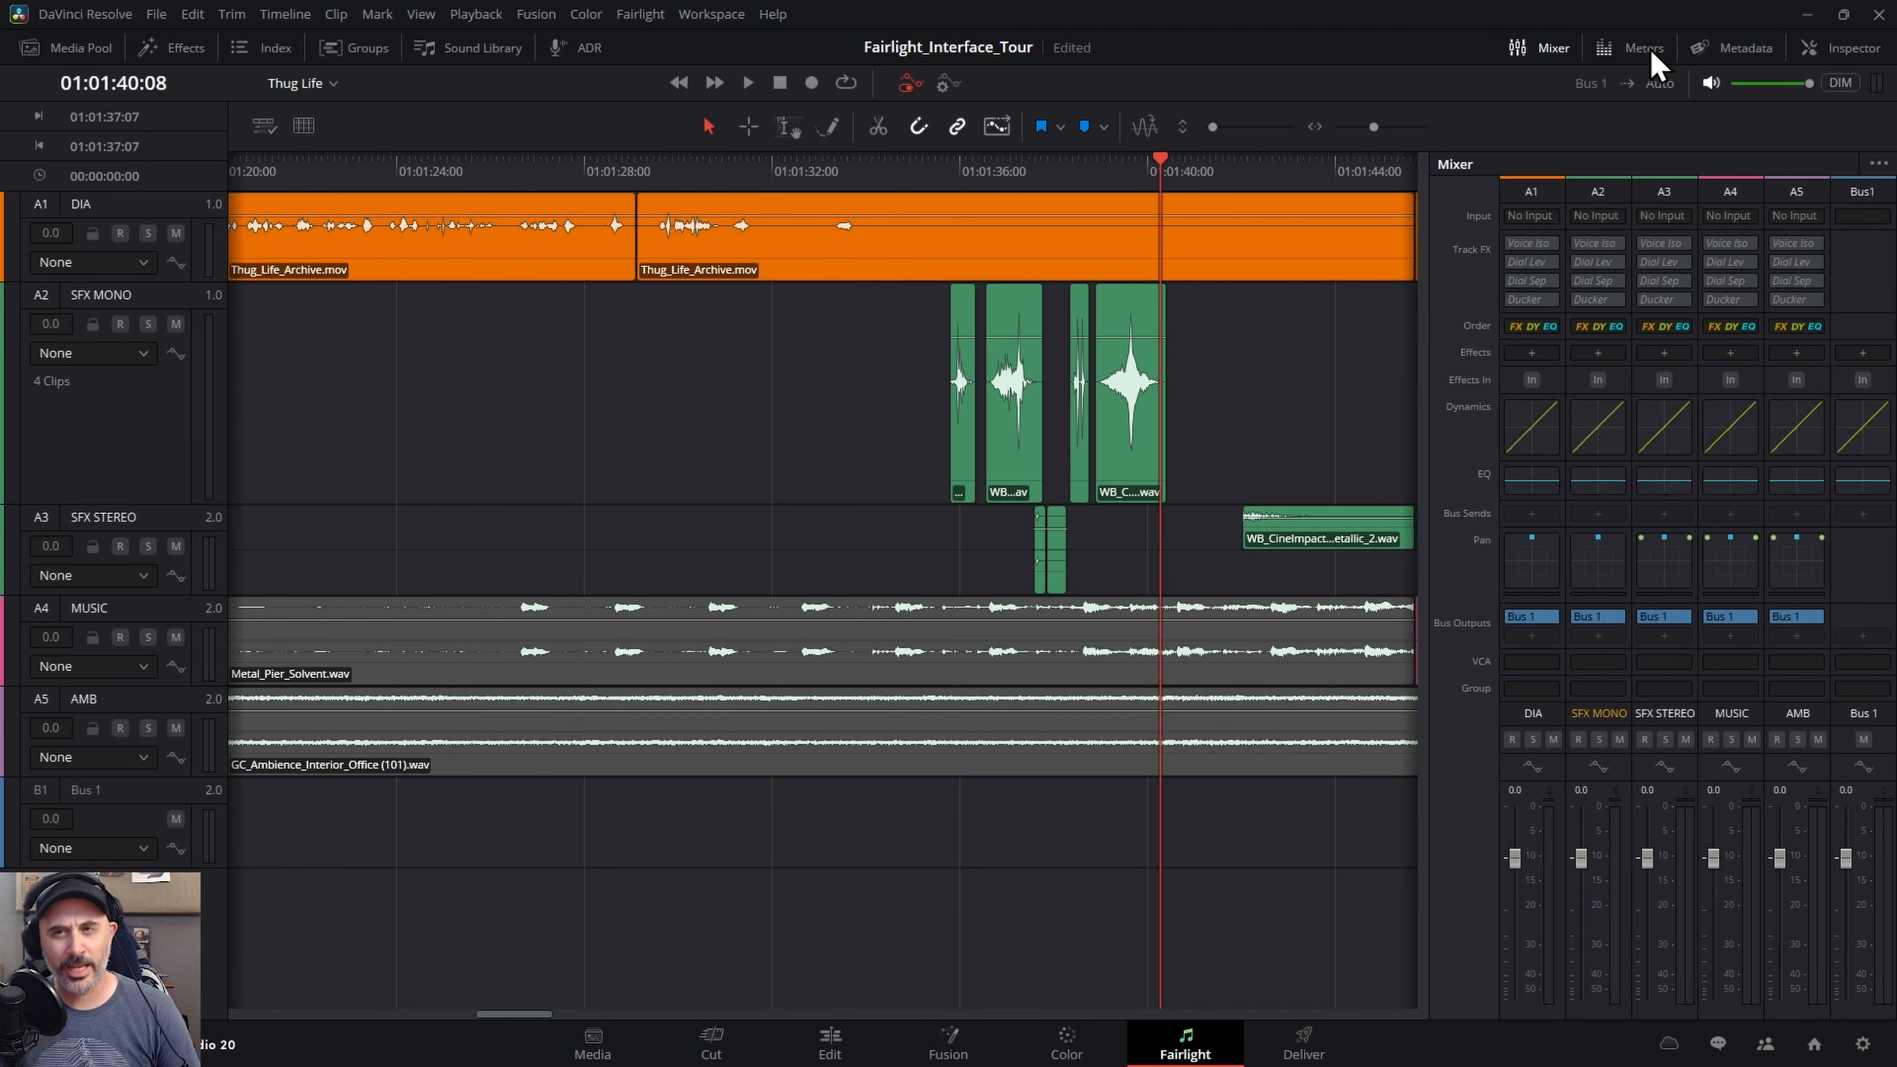
left_click(1644, 48)
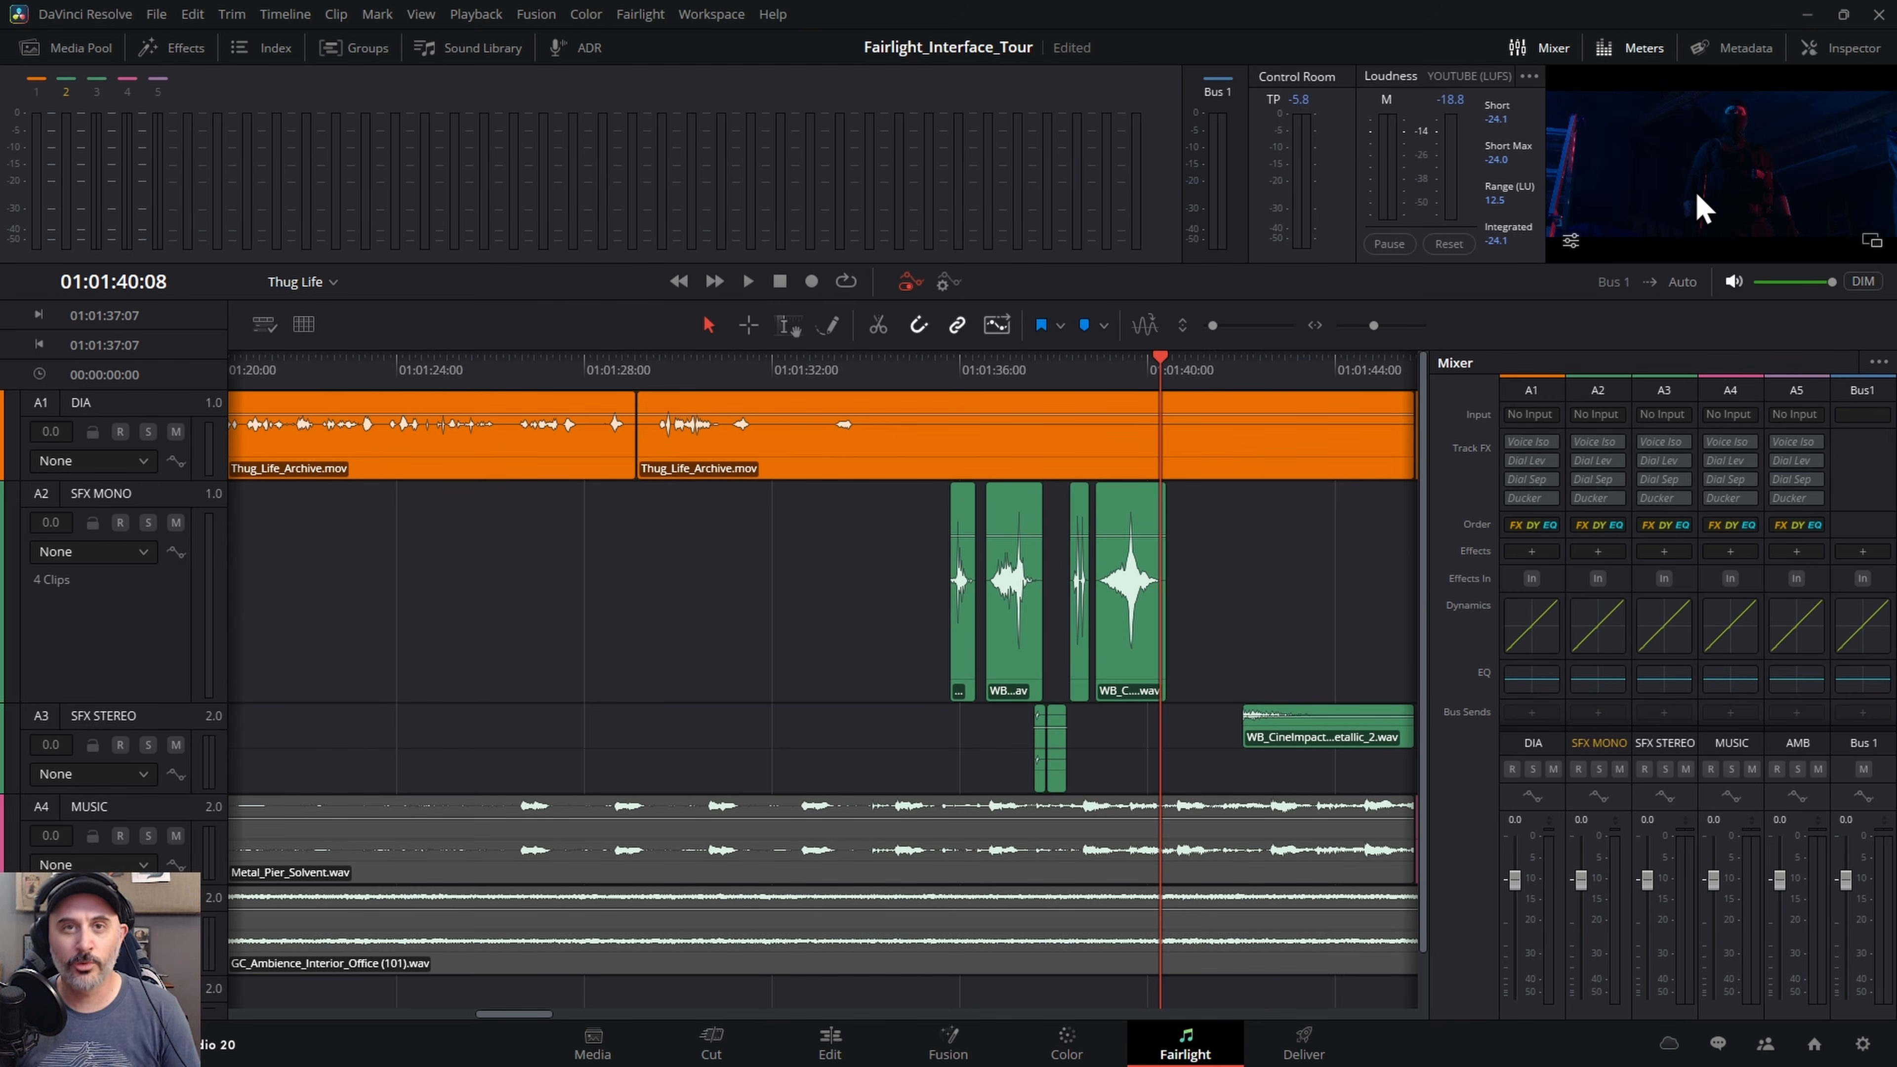
left_click(1871, 241)
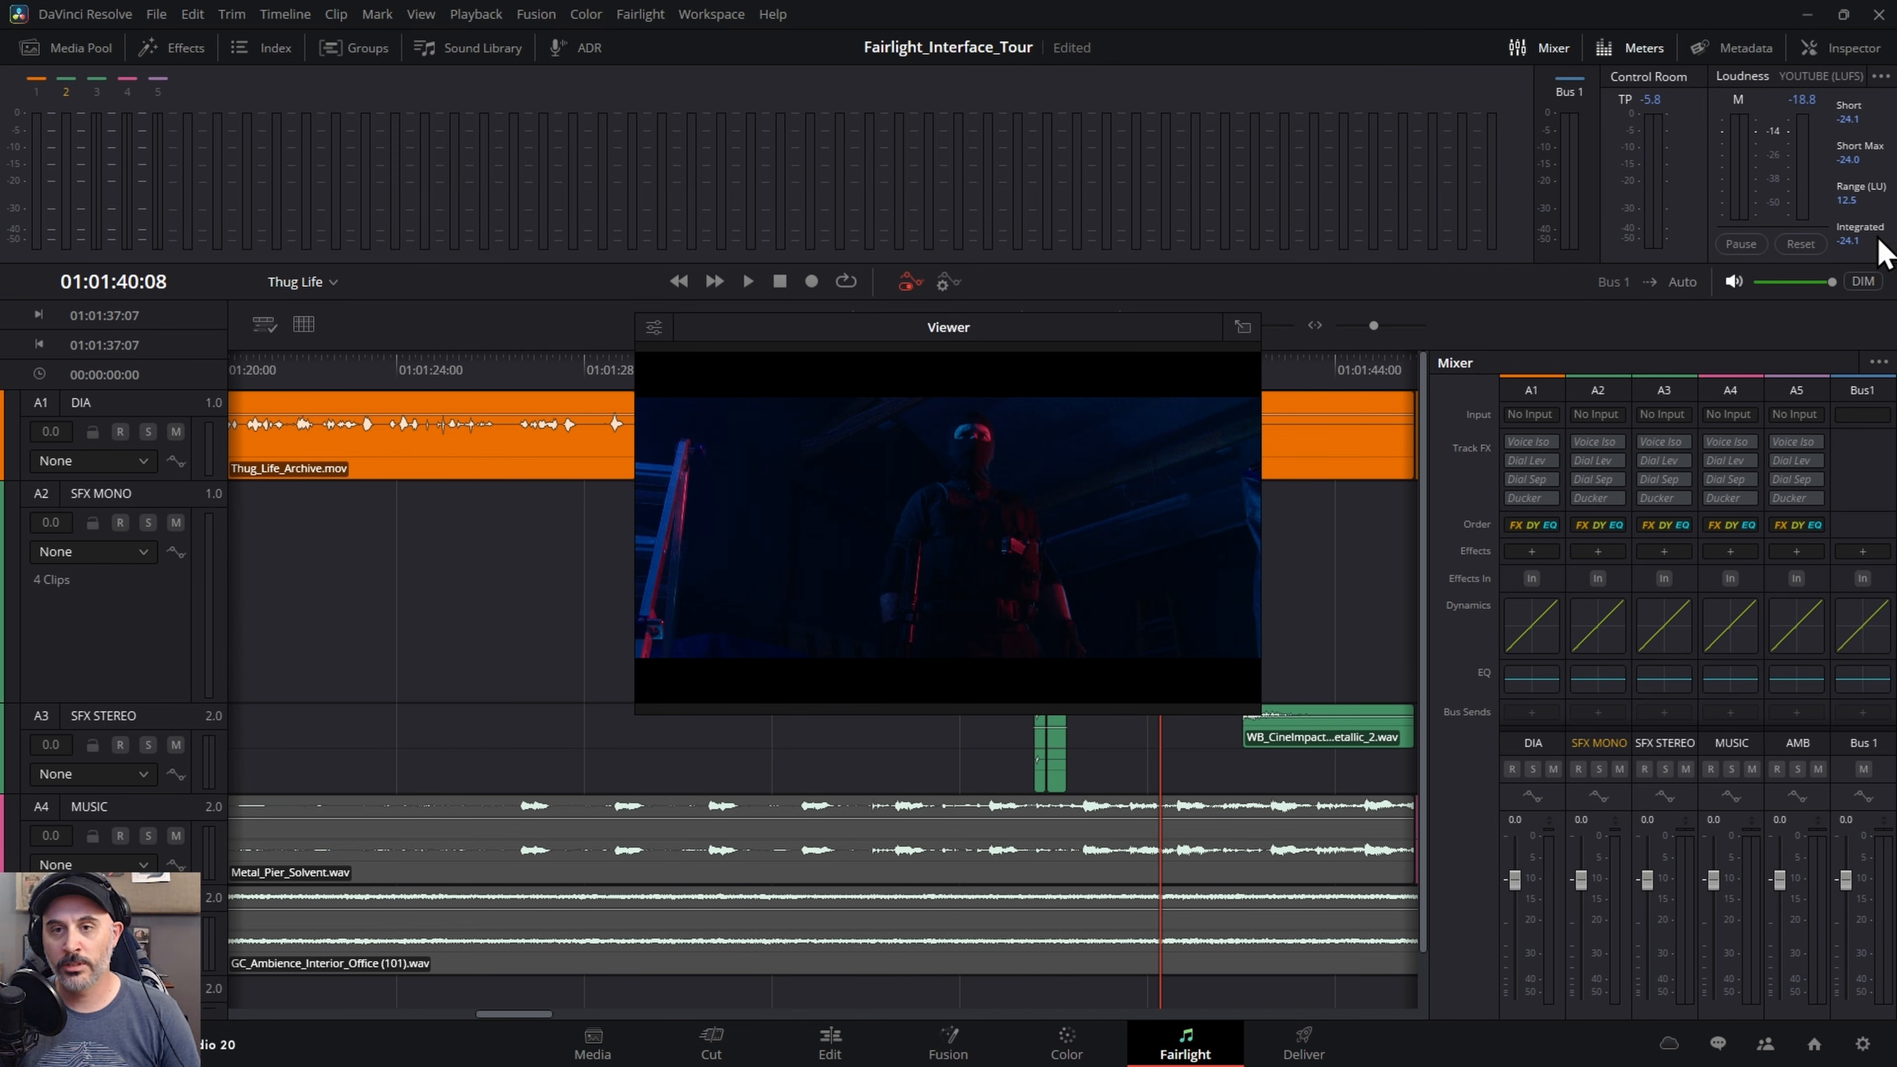
left_click_drag(1096, 322, 718, 122)
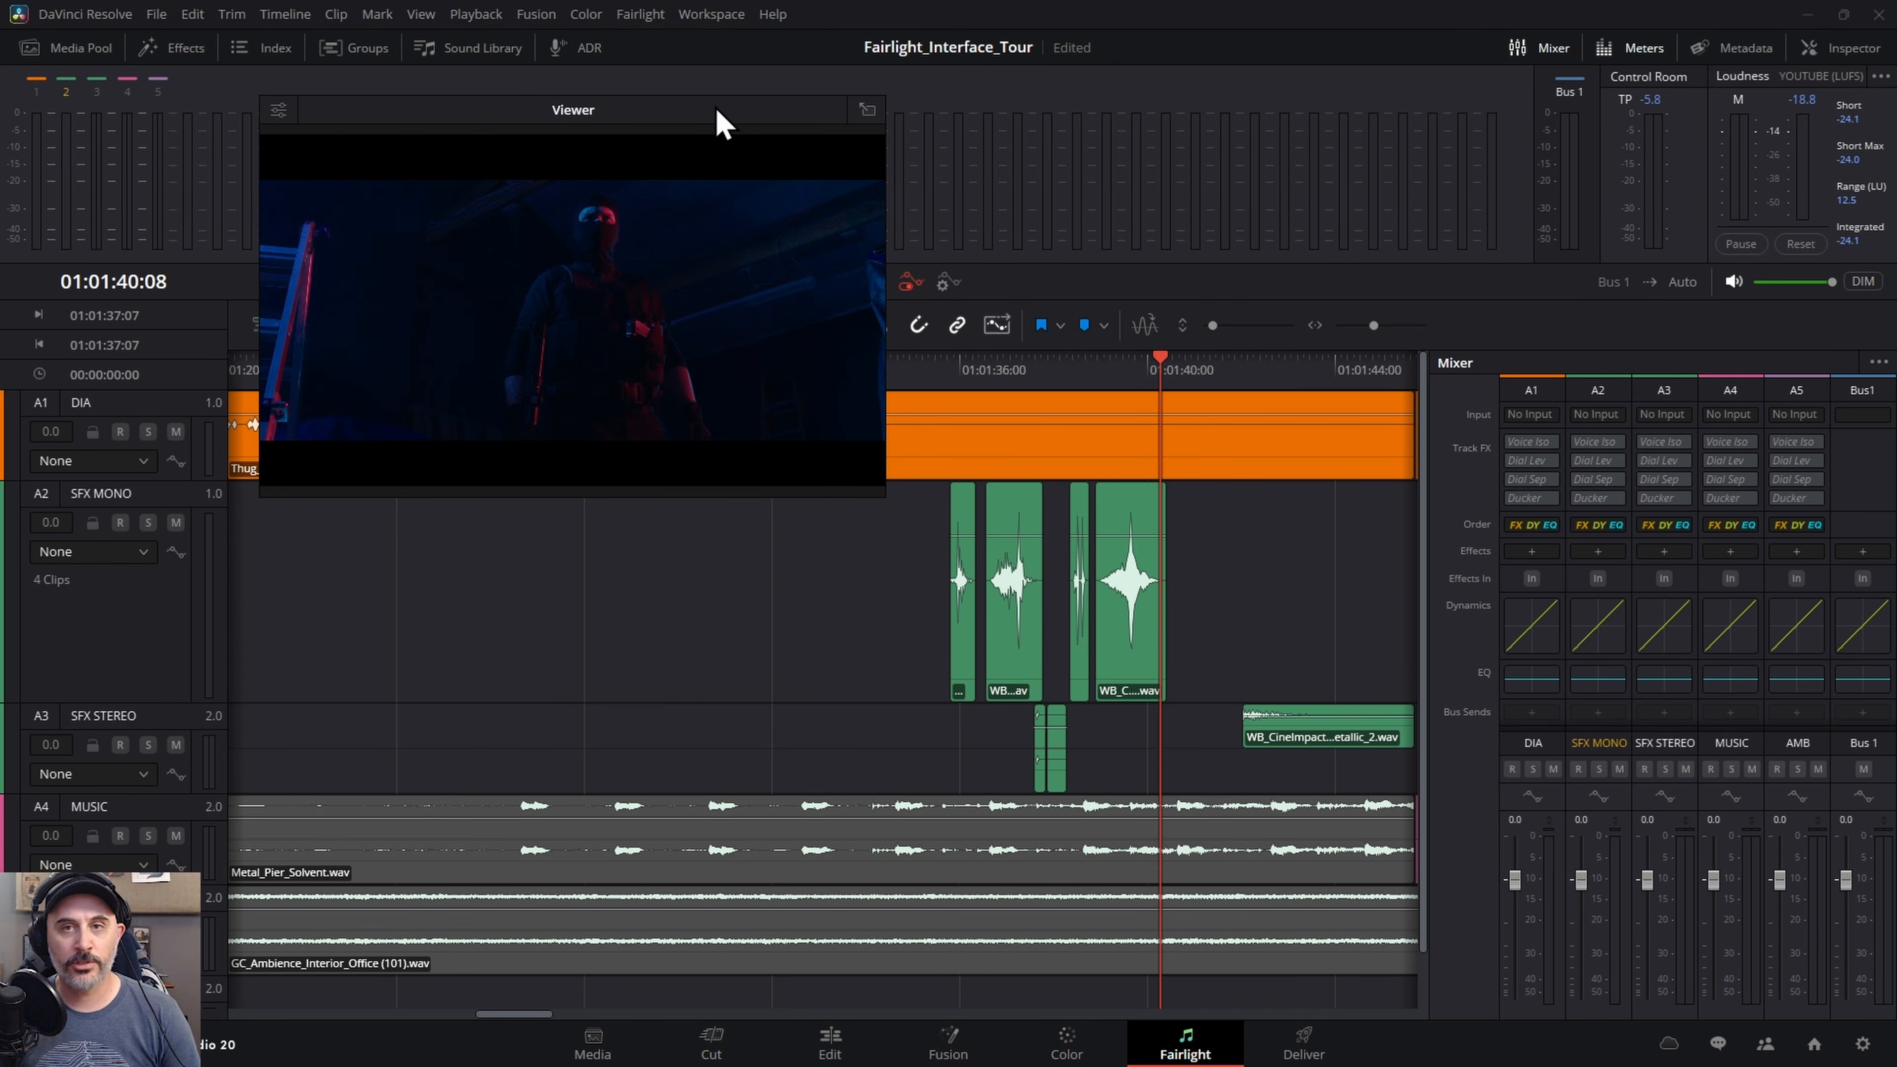
- Hide the meters, reposition and slightly enlarge the floating viewer, and dock it again with the meters shown
left_click(1630, 50)
left_click_drag(698, 113, 526, 262)
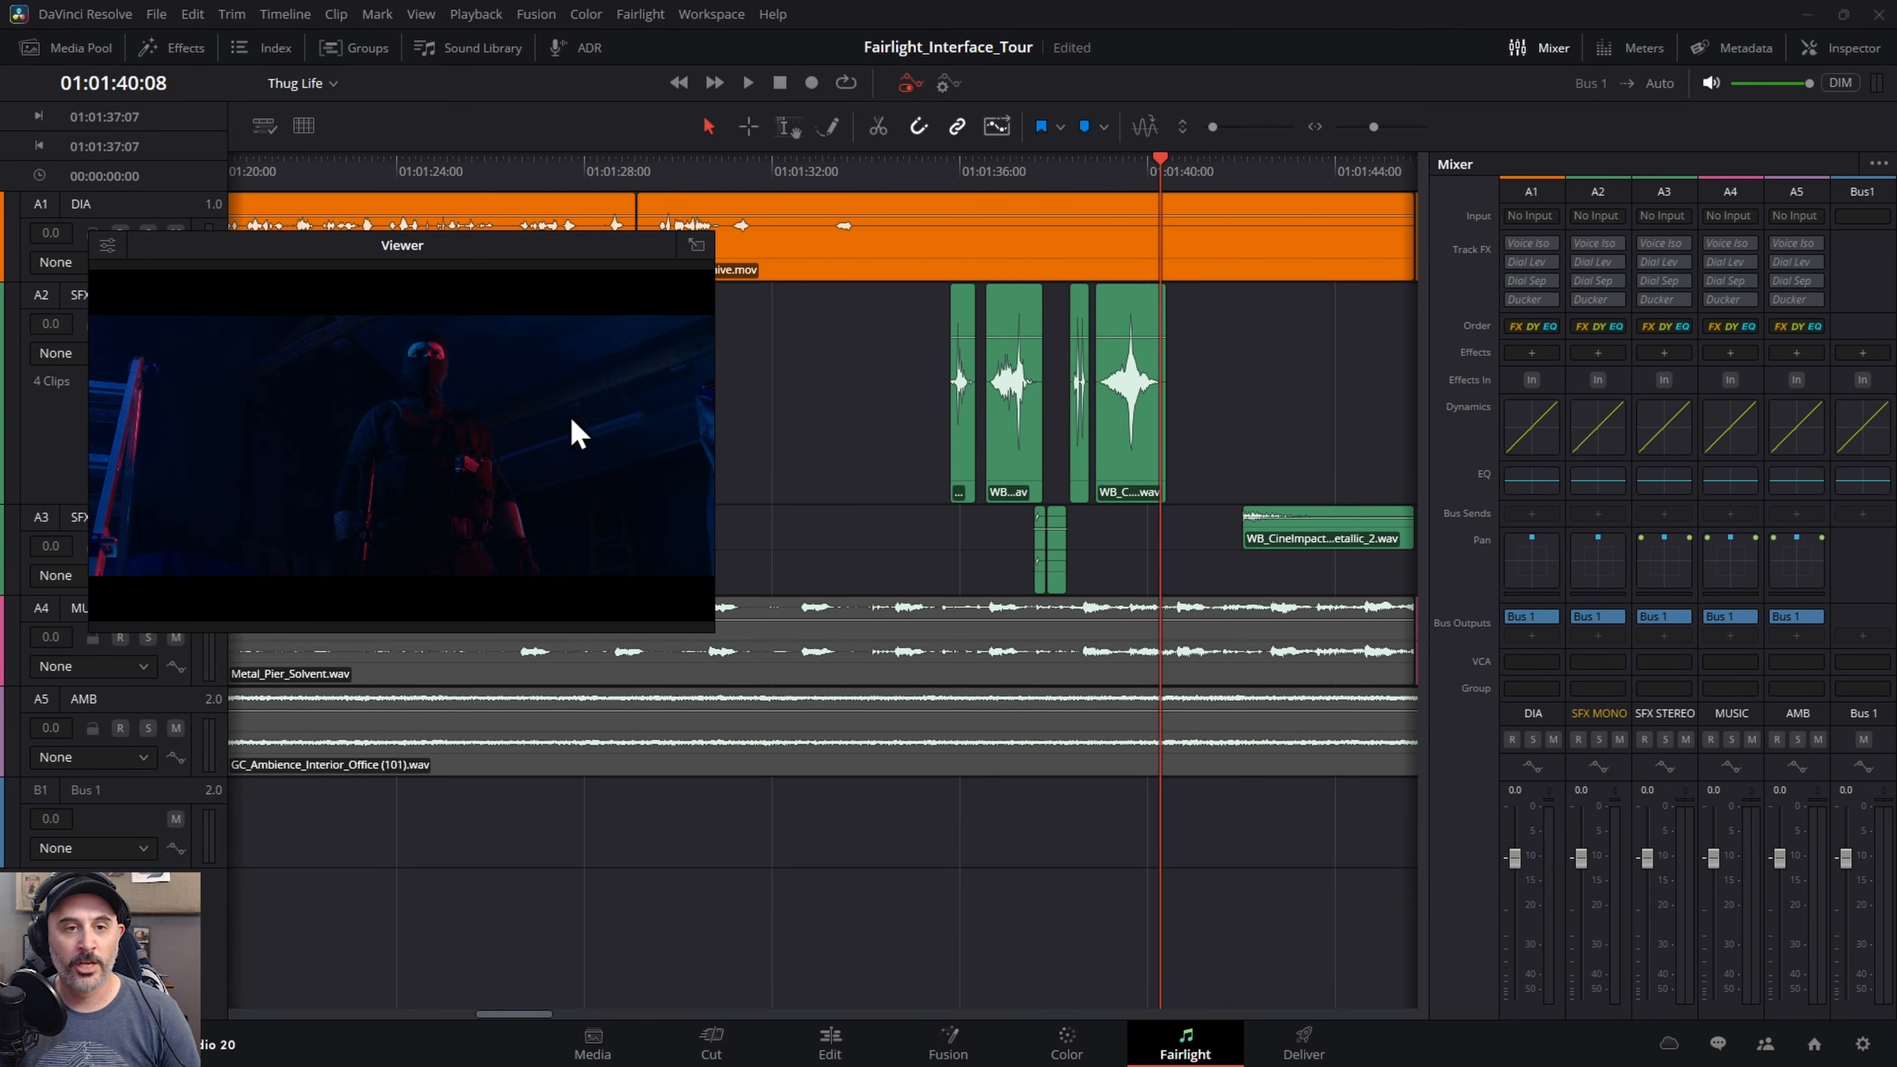
left_click_drag(721, 641, 742, 751)
left_click_drag(503, 245, 986, 82)
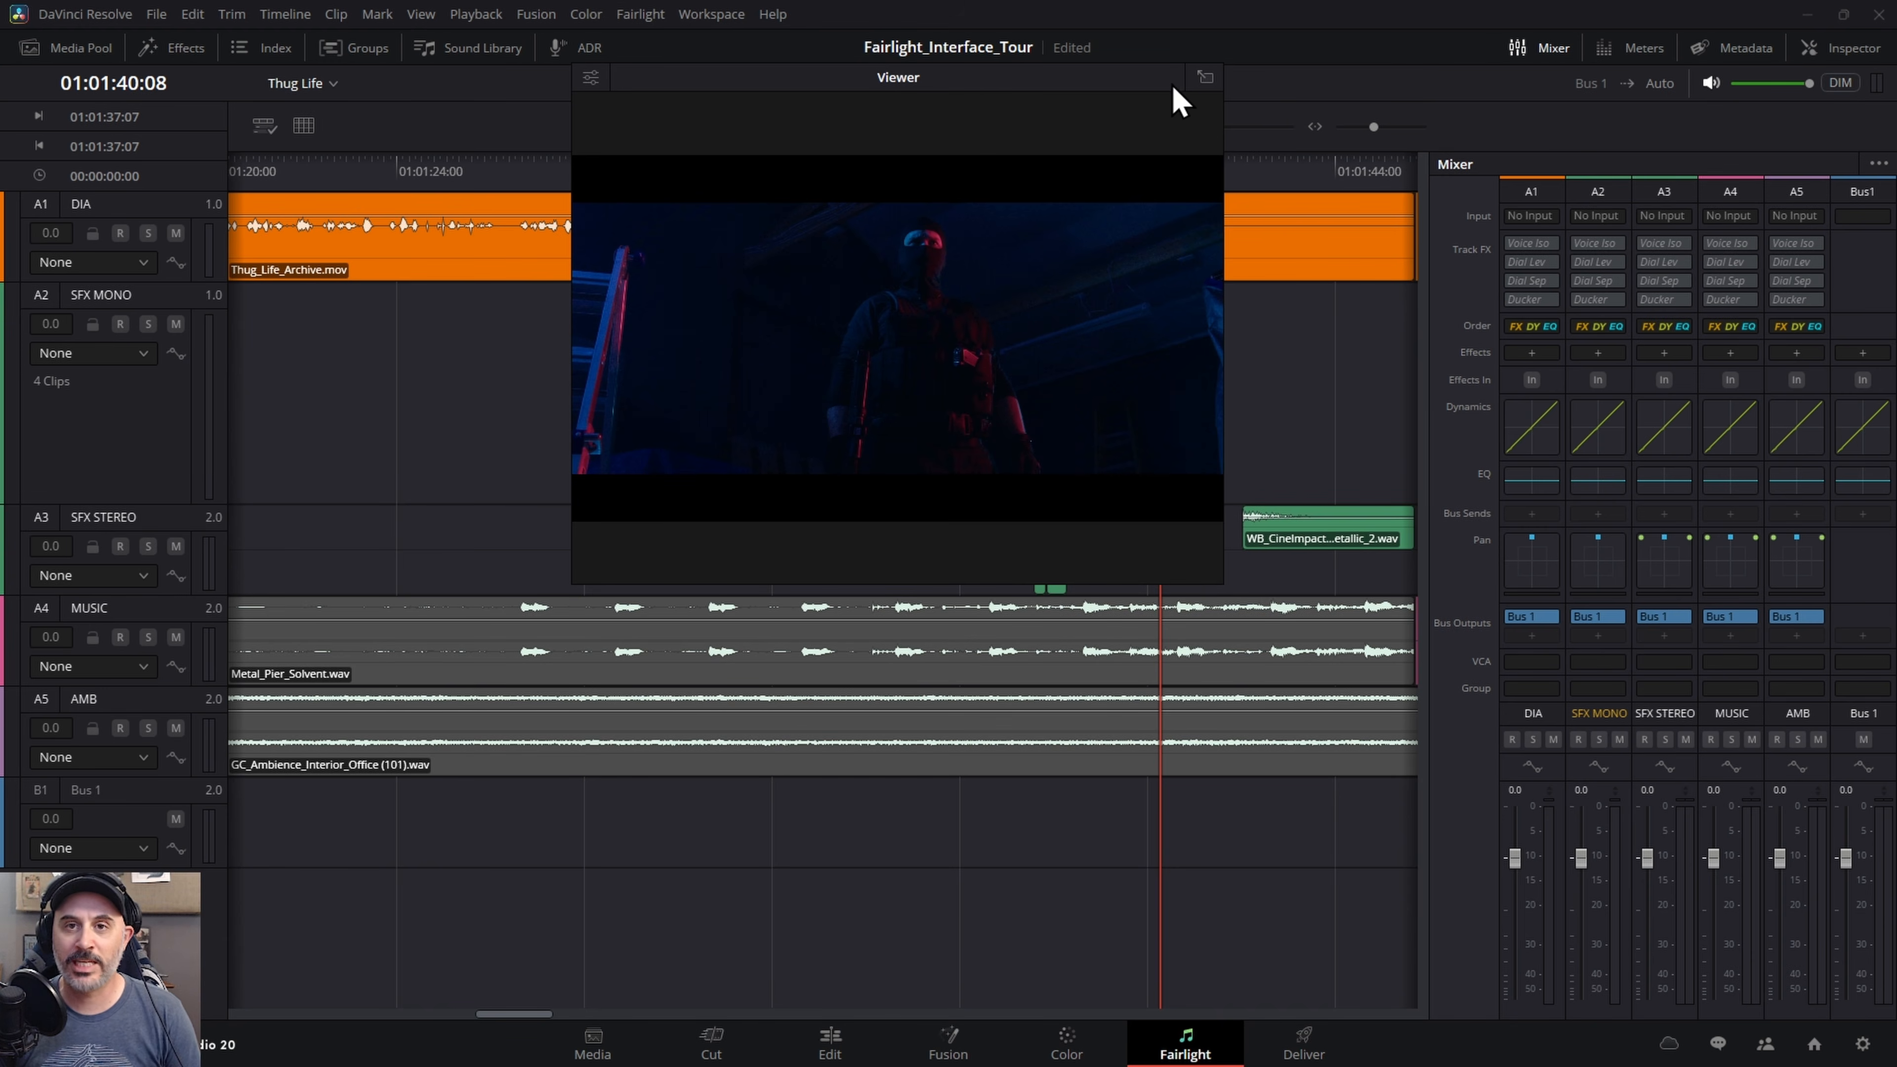
left_click(1204, 79)
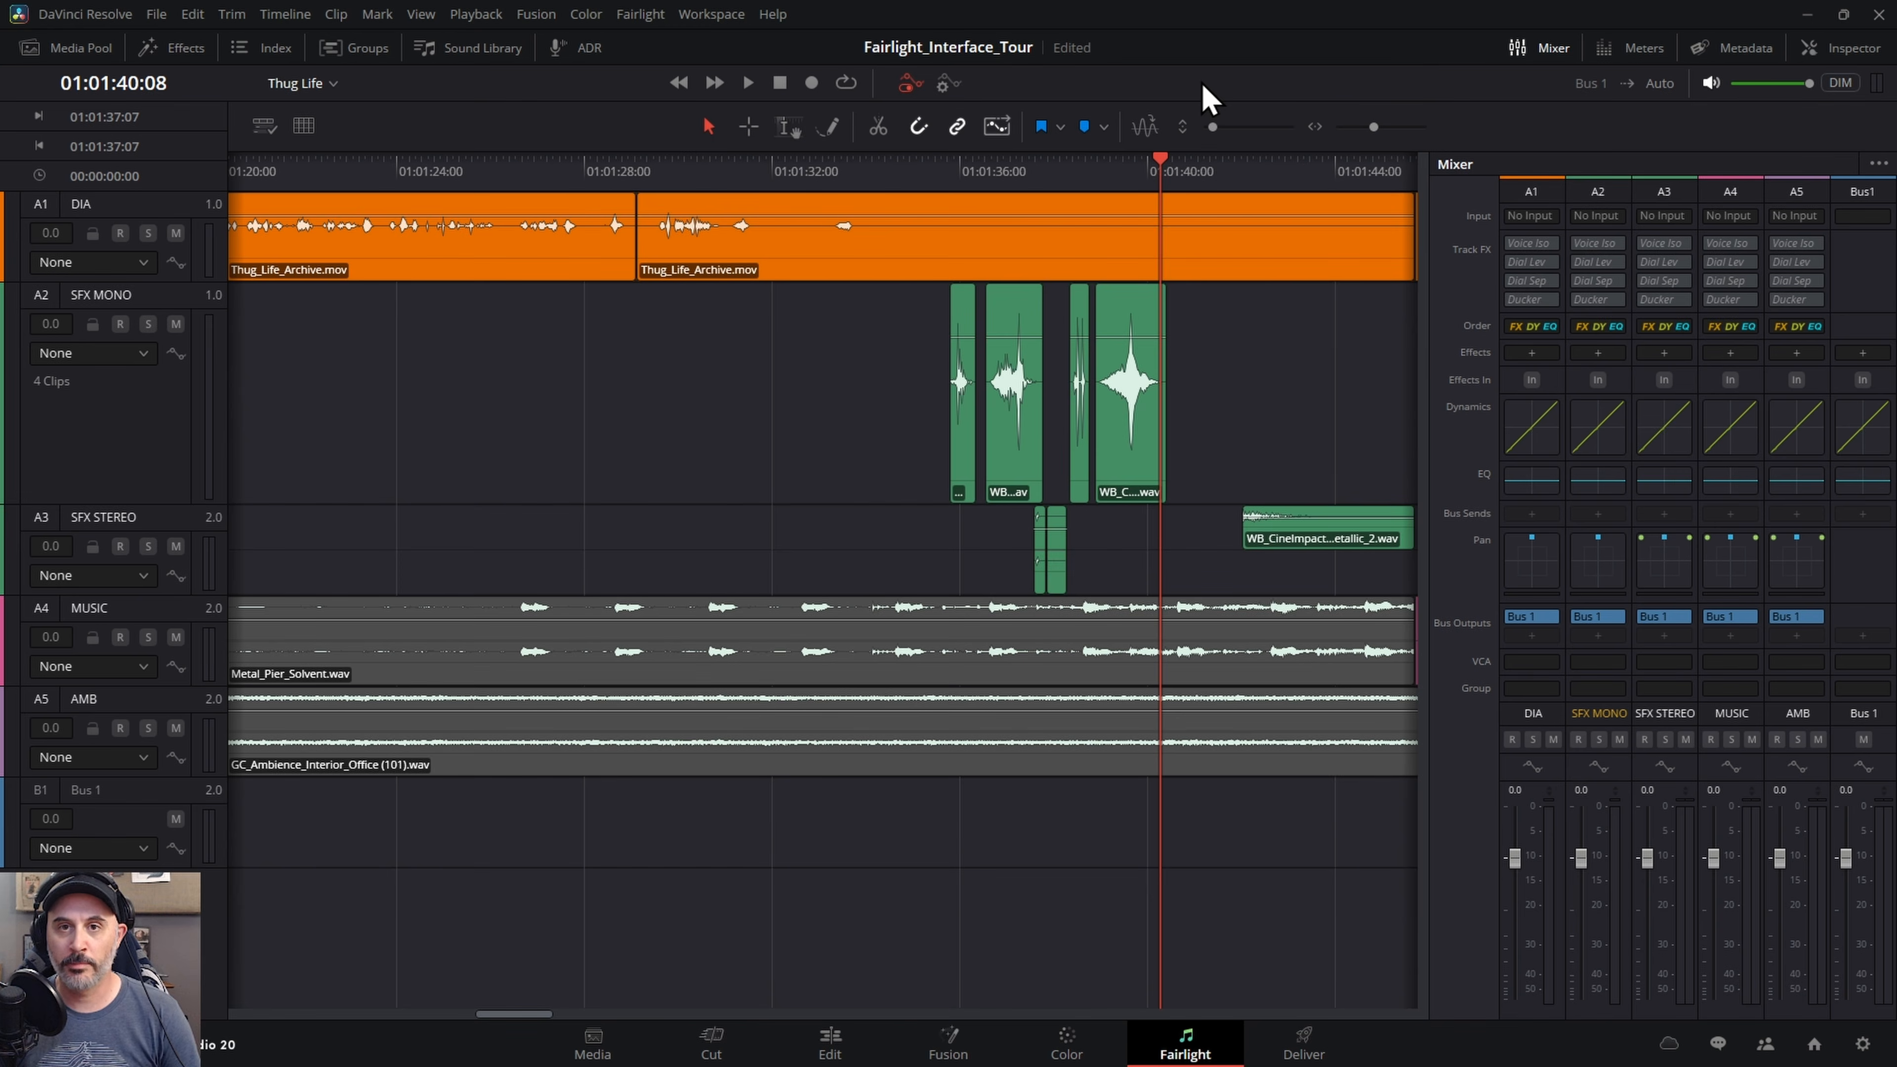
left_click(1640, 51)
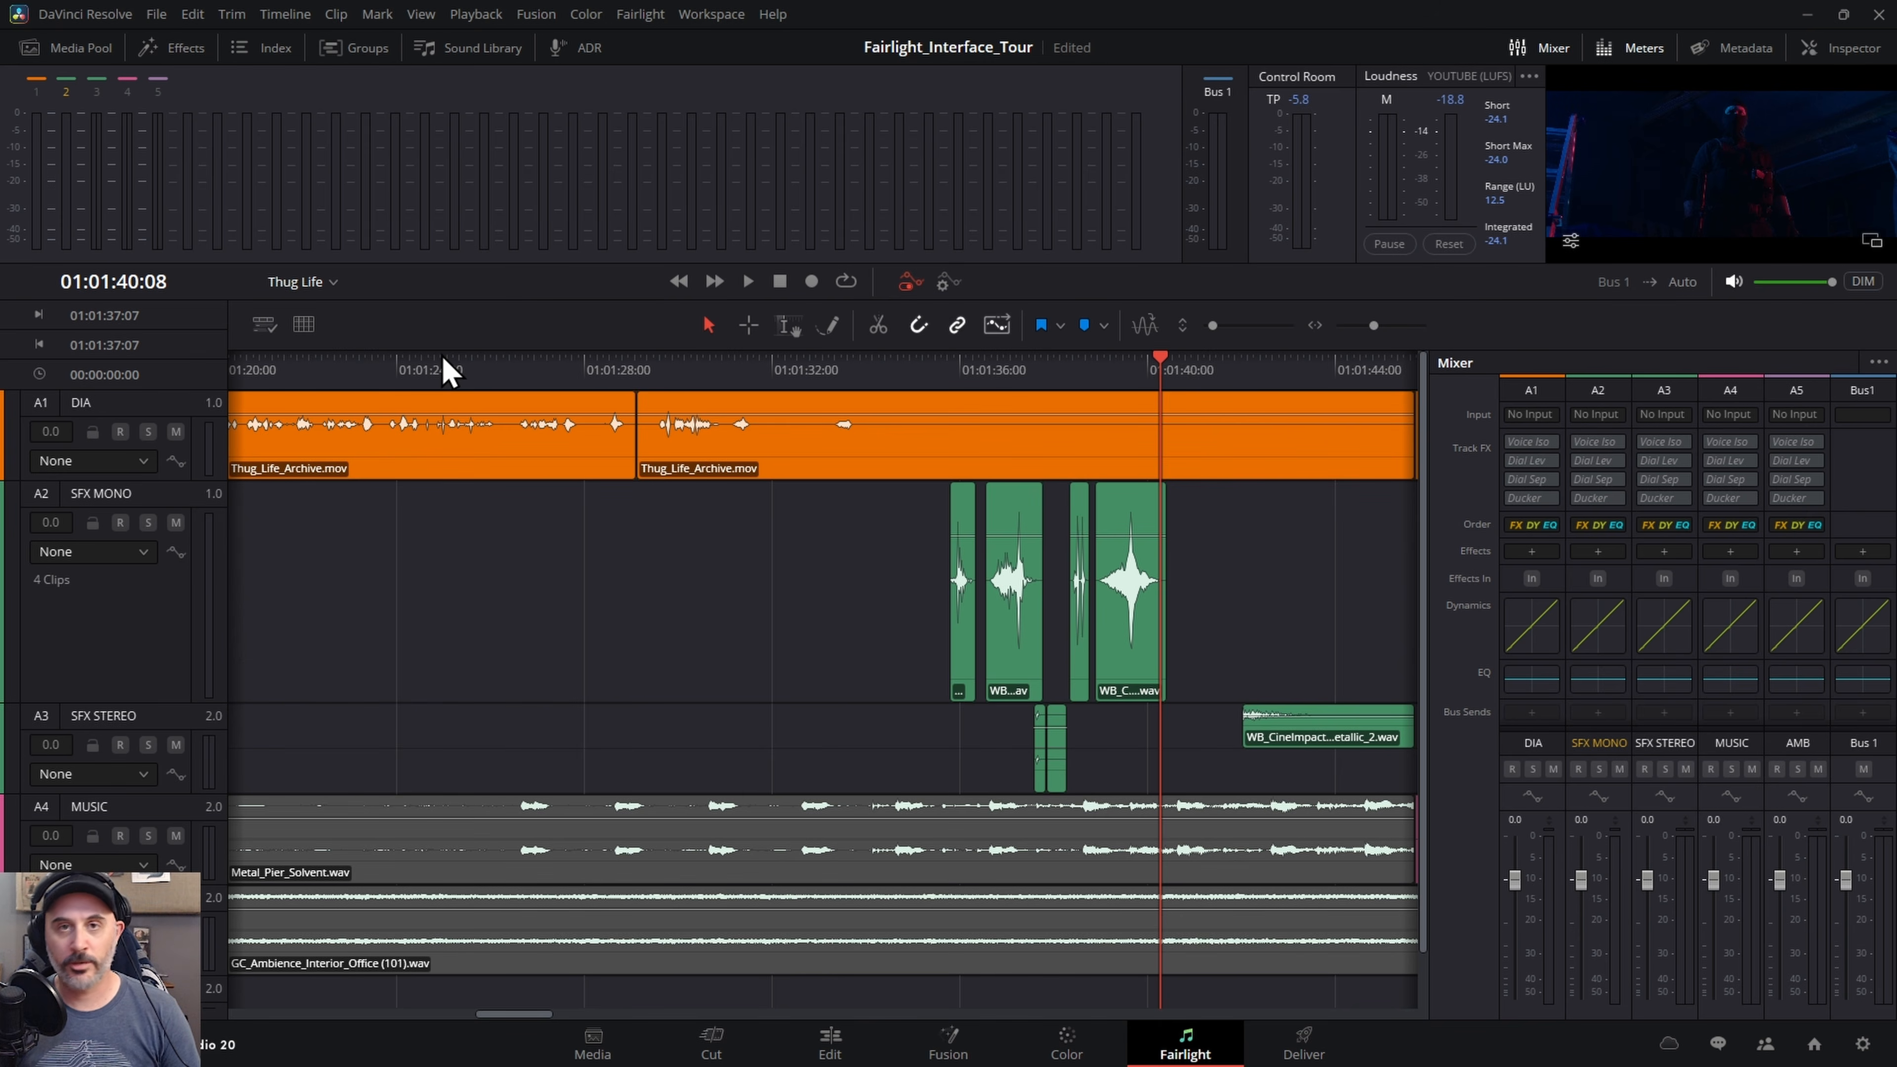
- Place the playhead at 01:01:35:23, at the start of the first SFX MONO clip
left_click(995, 371)
left_click(944, 371)
key("space")
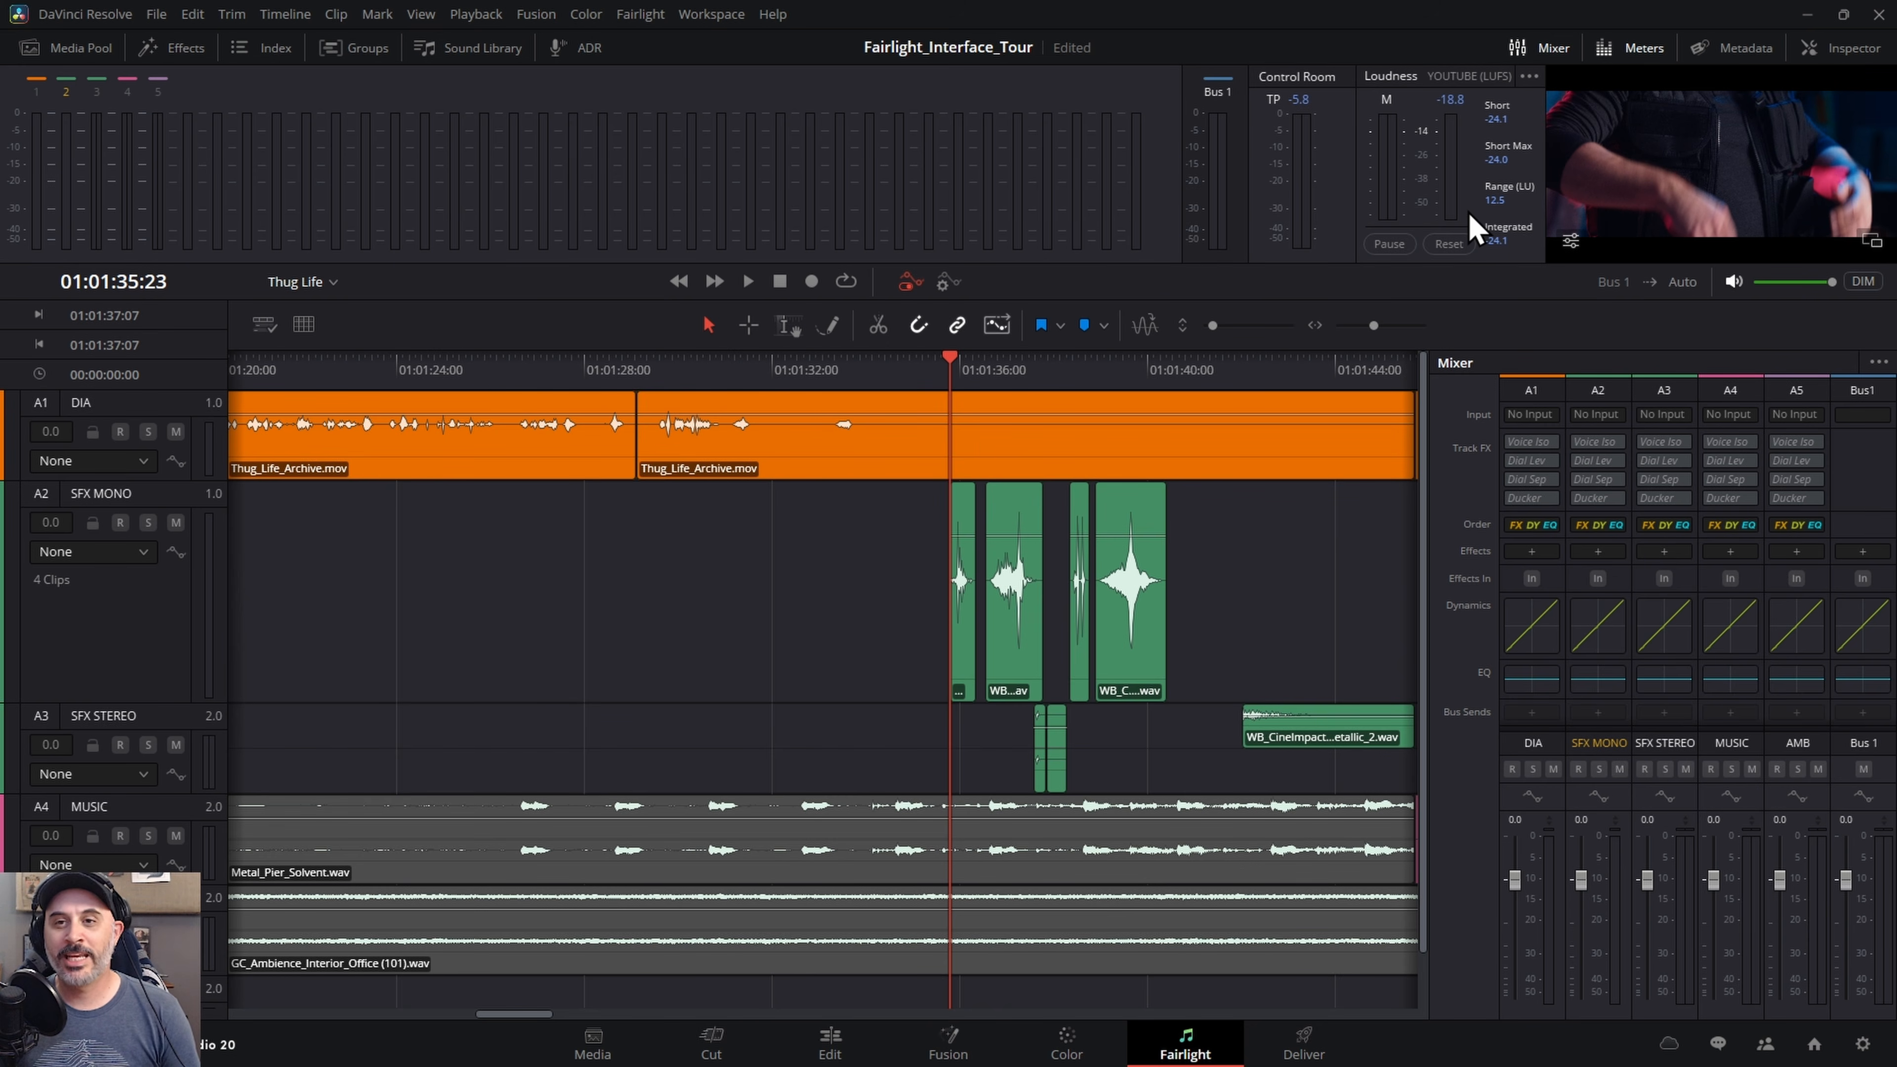
- Select YOUTUBE as the loudness standard and play the timeline from about 01:01:24 to 01:01:30:20
left_click(1530, 77)
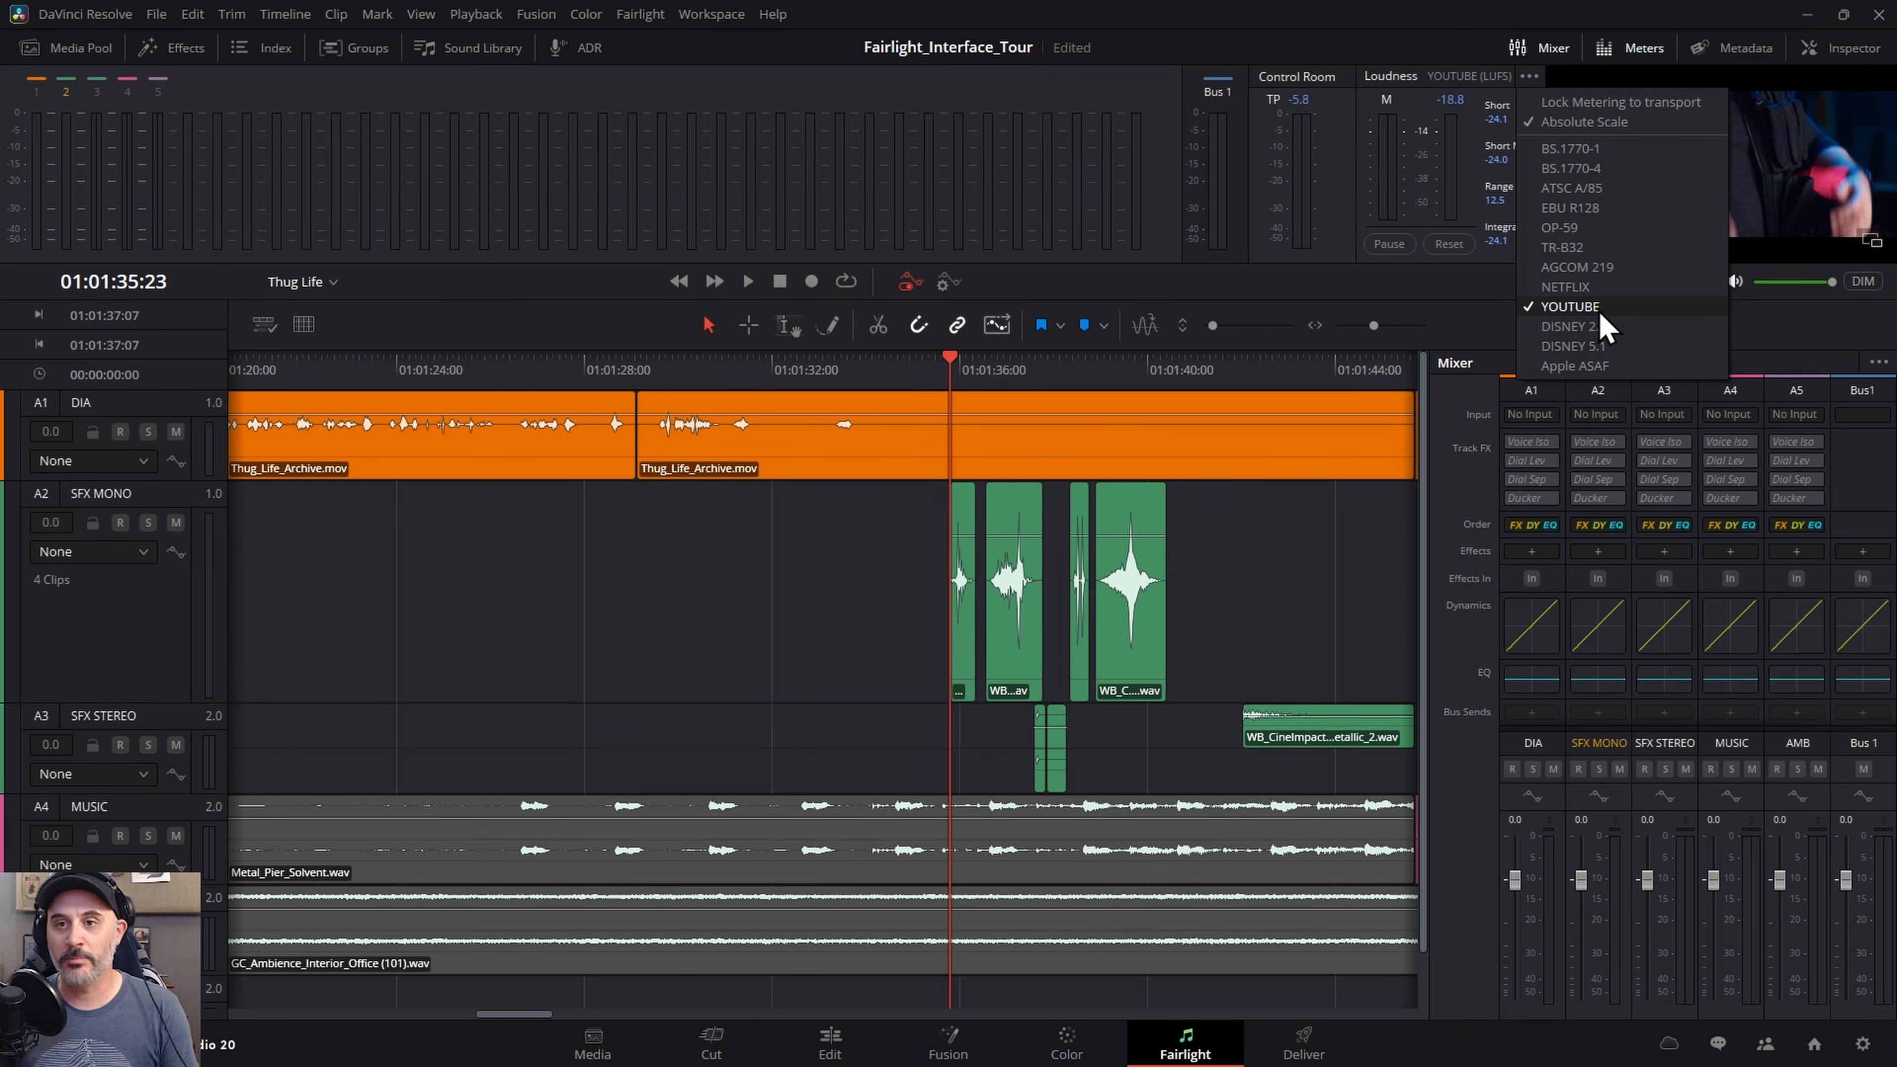
left_click(1557, 309)
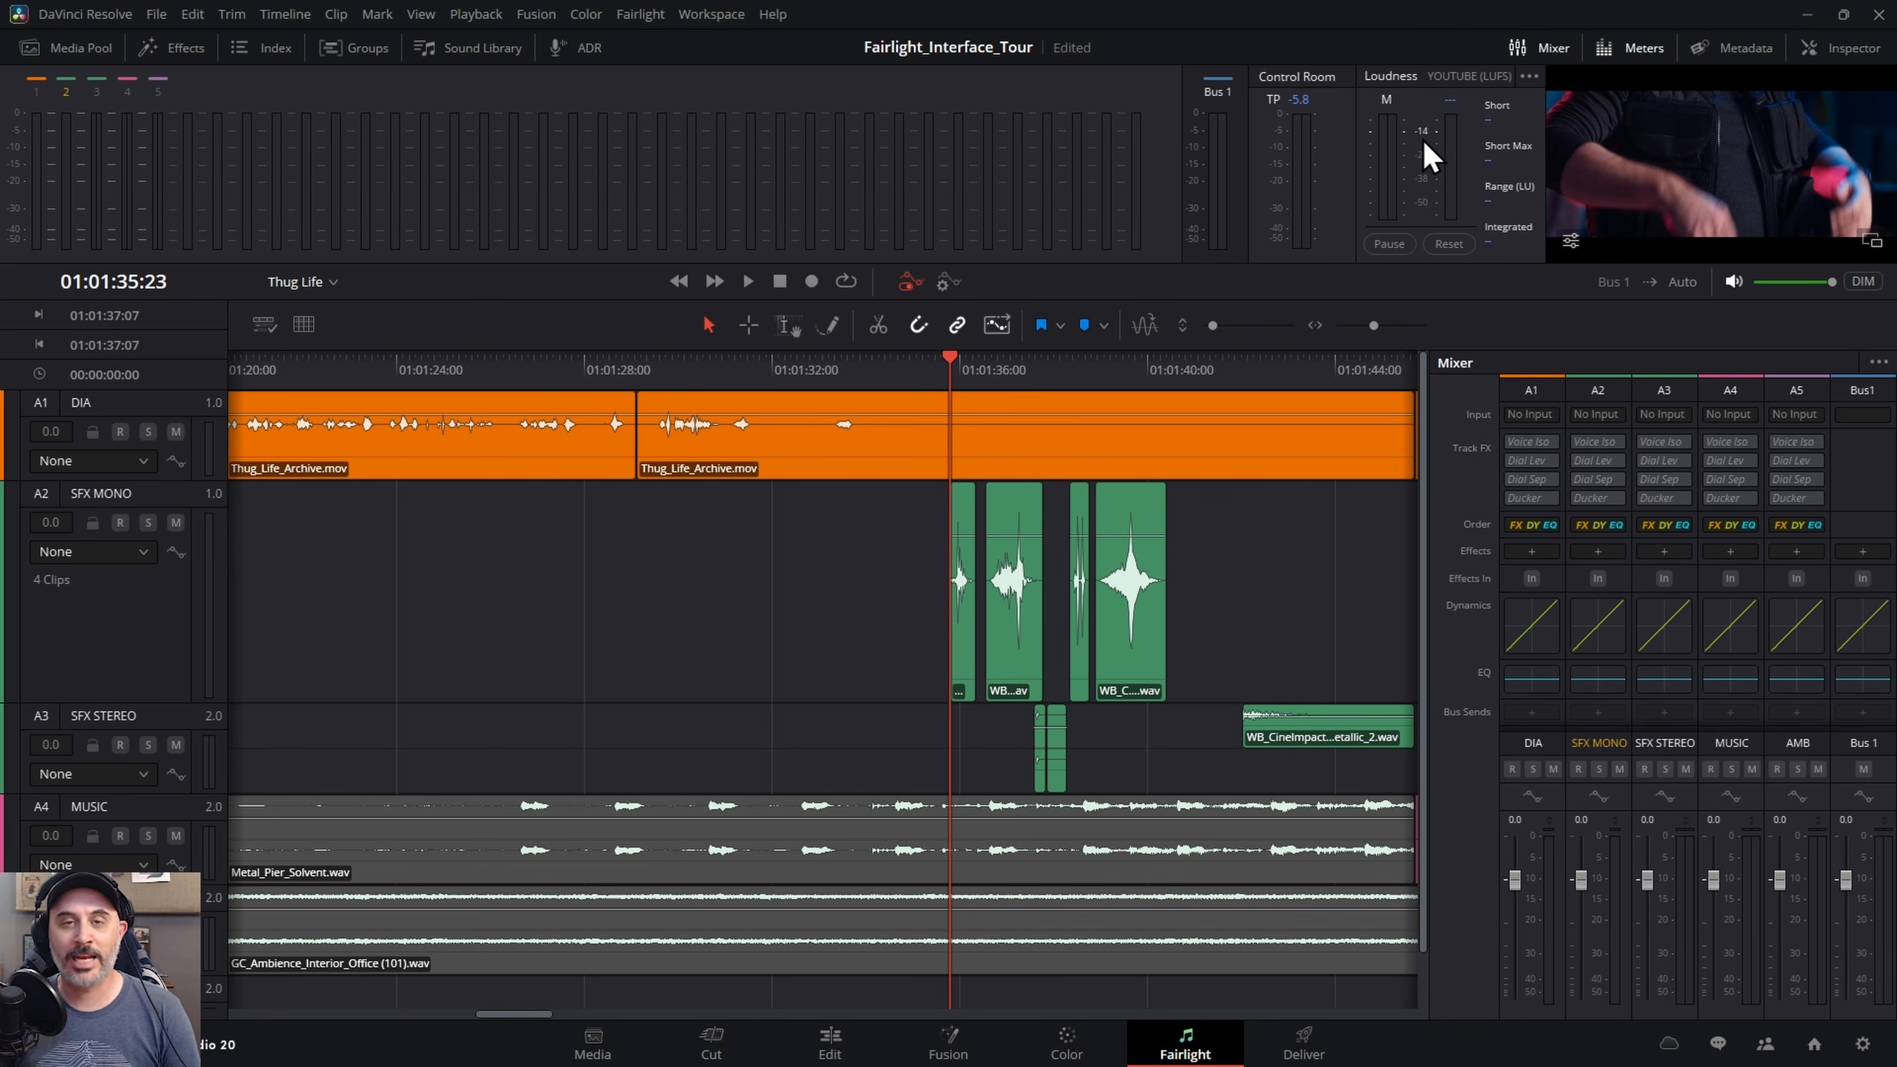
left_click(402, 376)
key("space")
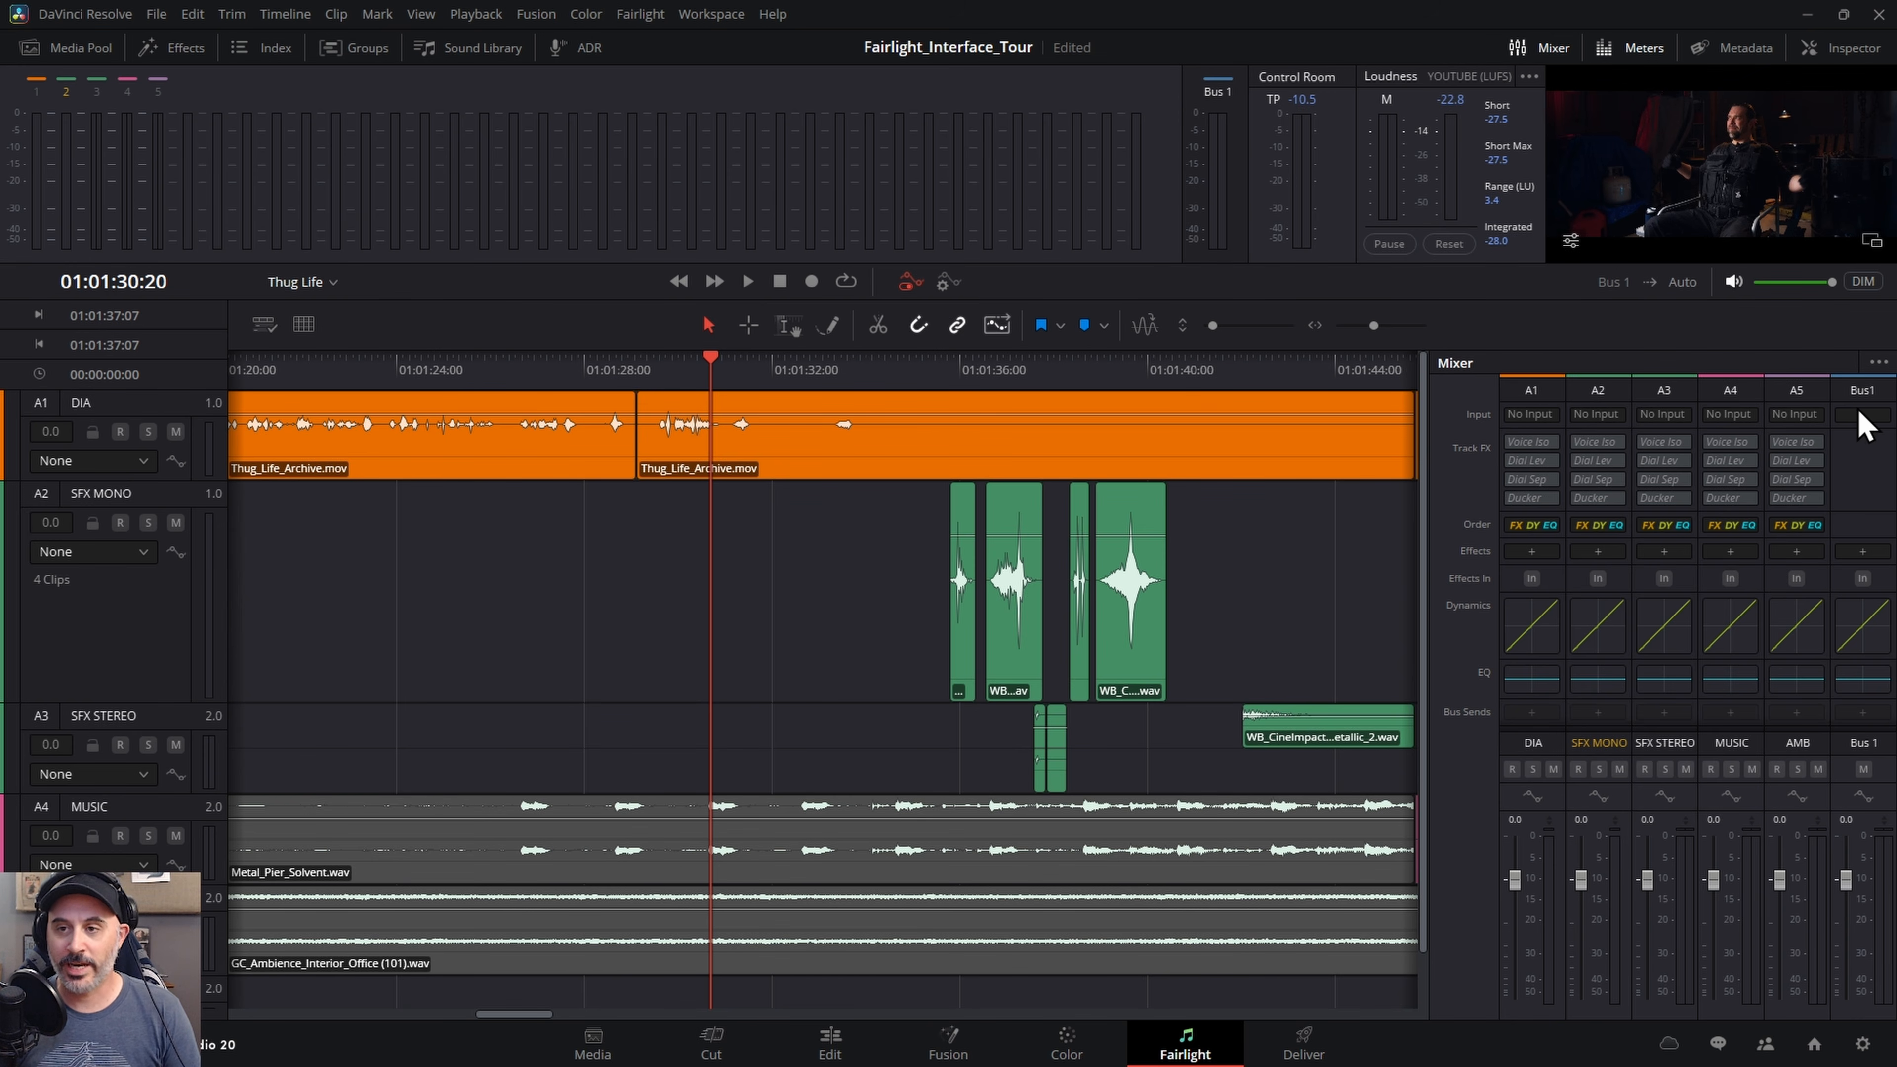
- Switch the mixer to Small Track Mixer and back to Full Track Mixer, and widen it until all tracks fit
left_click(1878, 363)
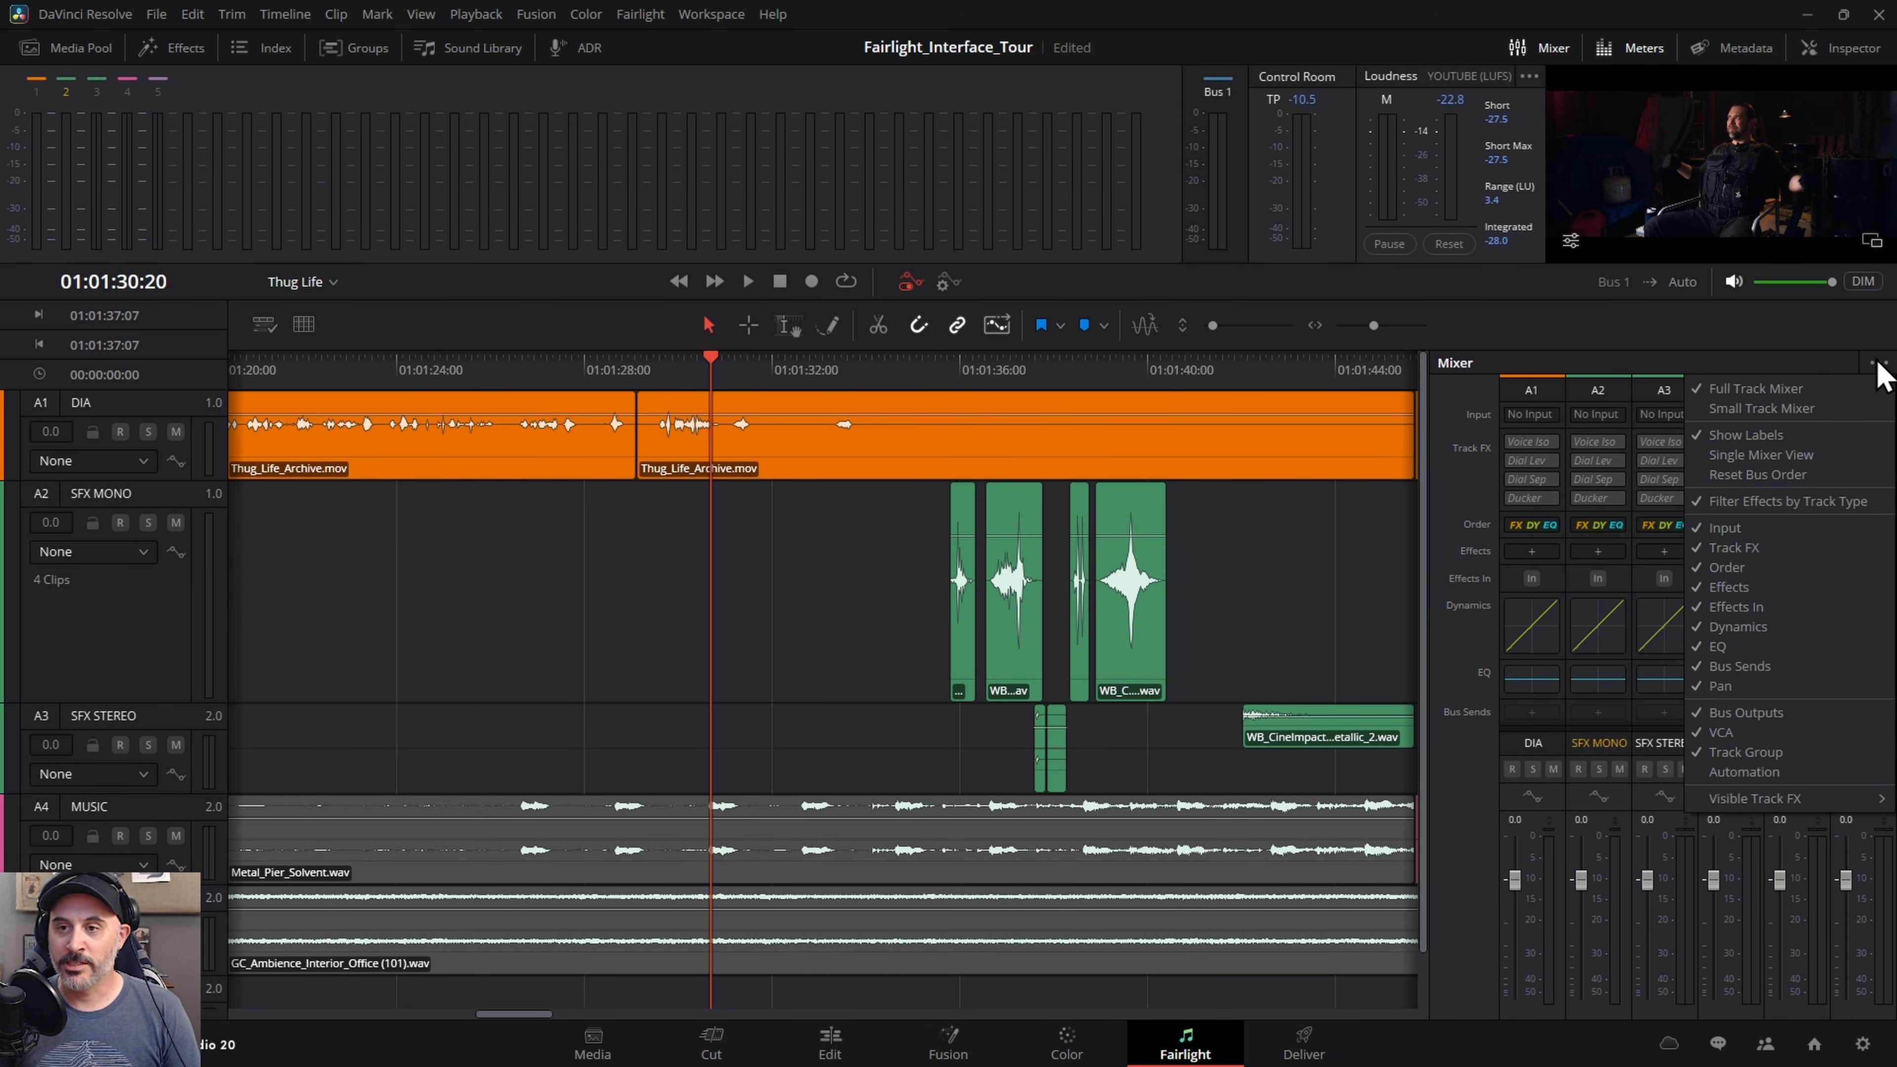
left_click(1823, 408)
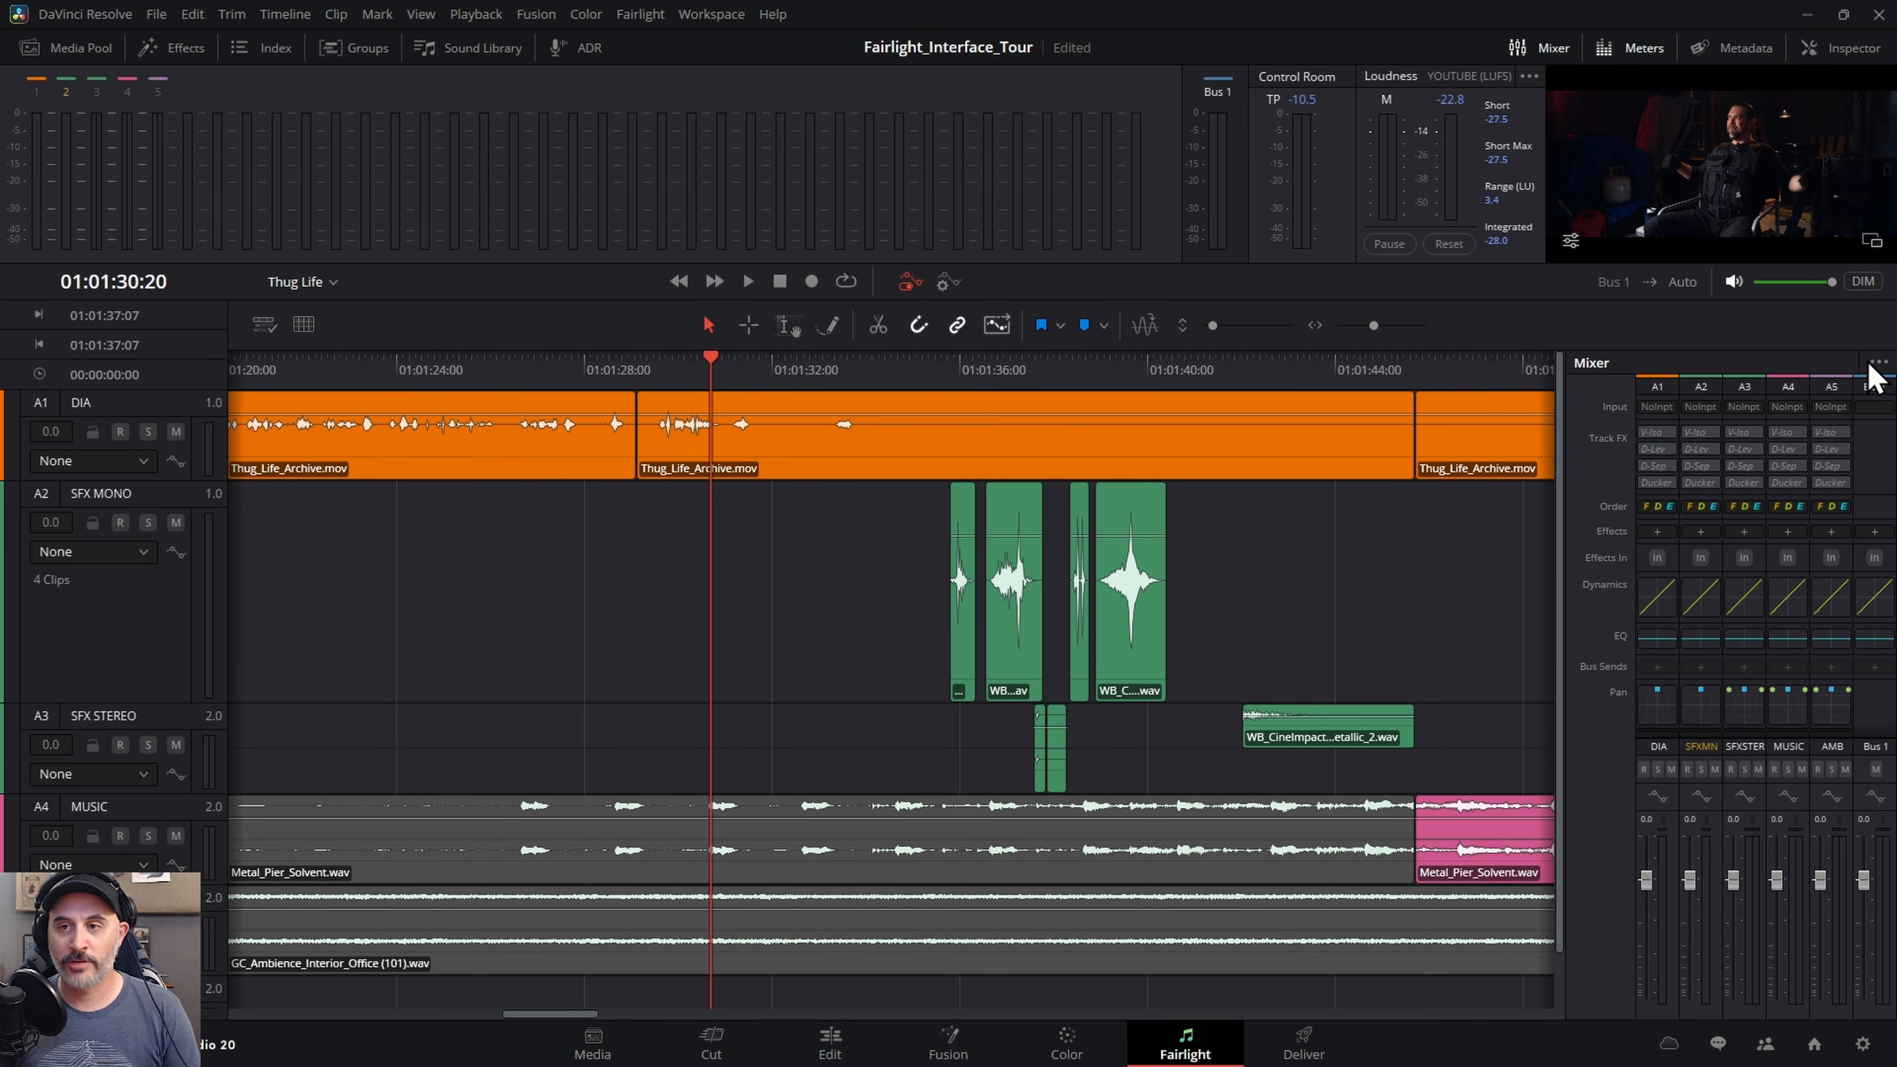
left_click(1879, 363)
left_click(1821, 388)
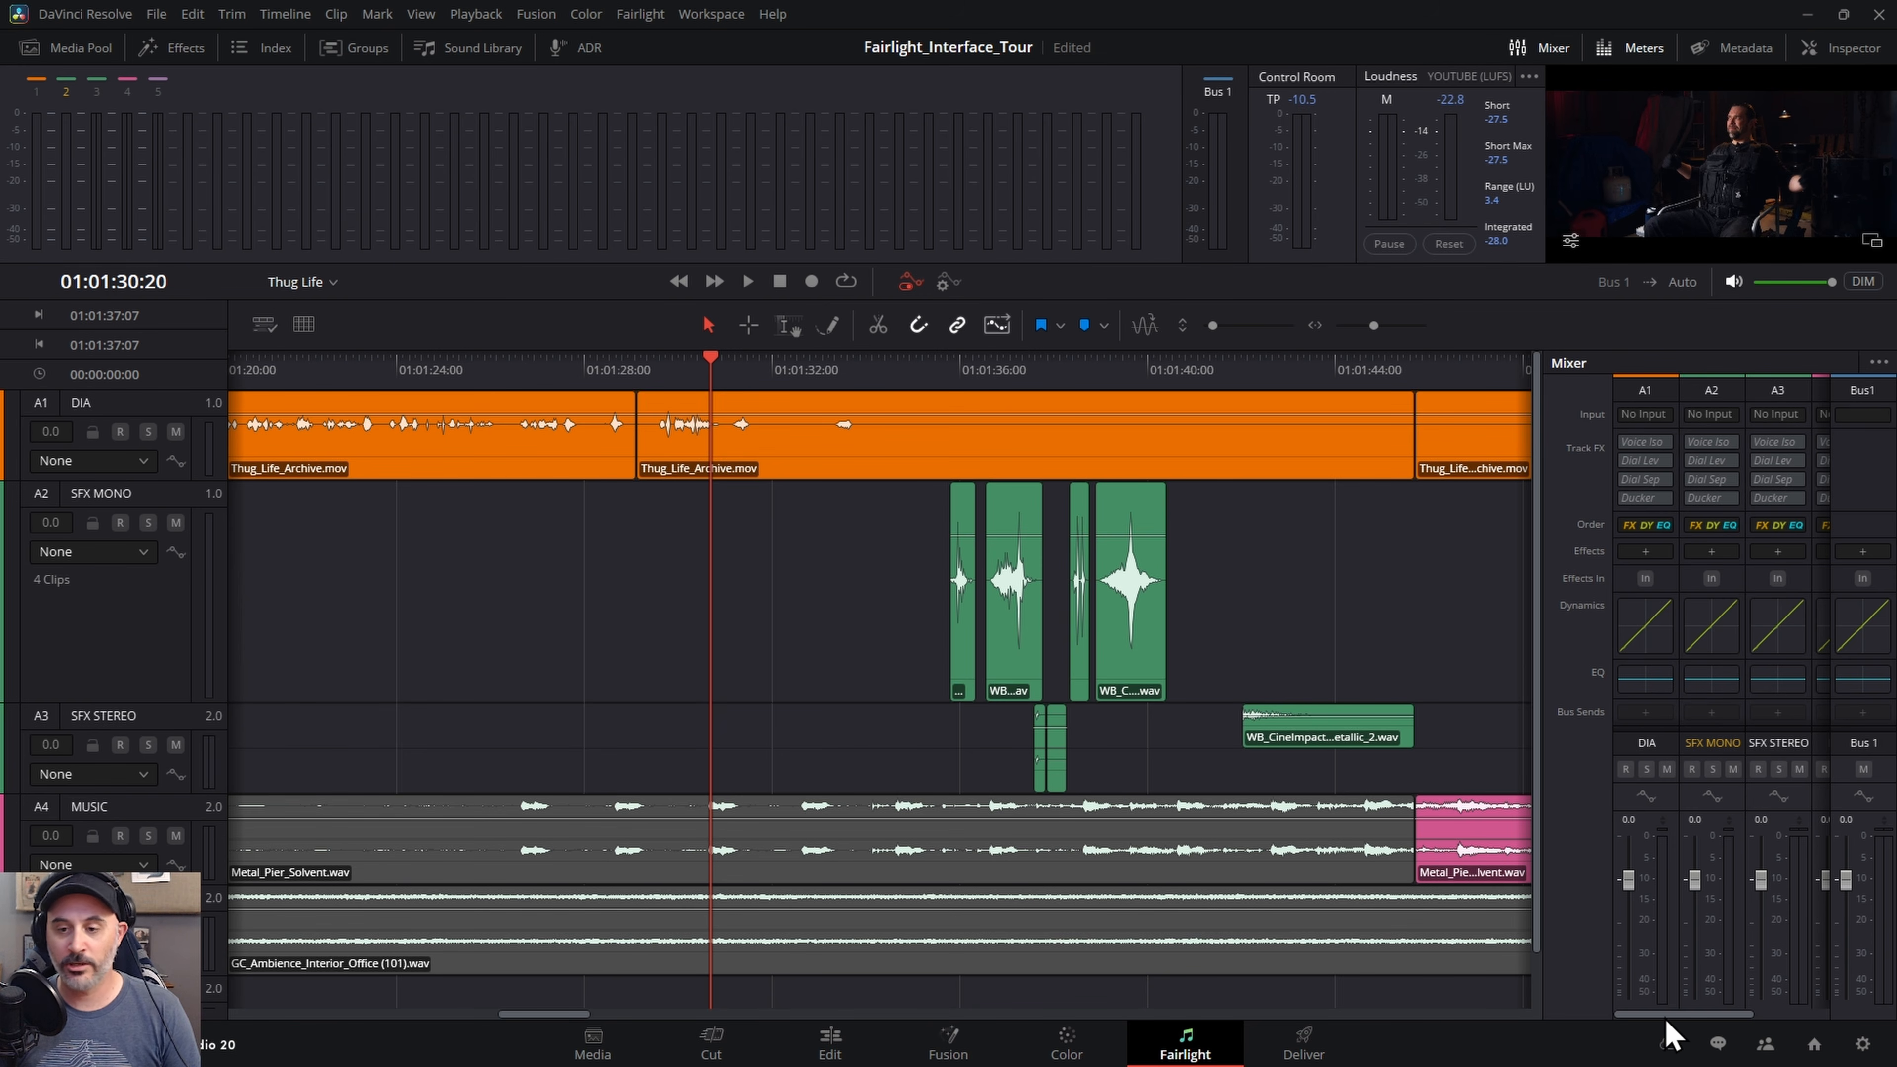
left_click_drag(1656, 1017, 1744, 1016)
left_click_drag(1546, 759, 1422, 760)
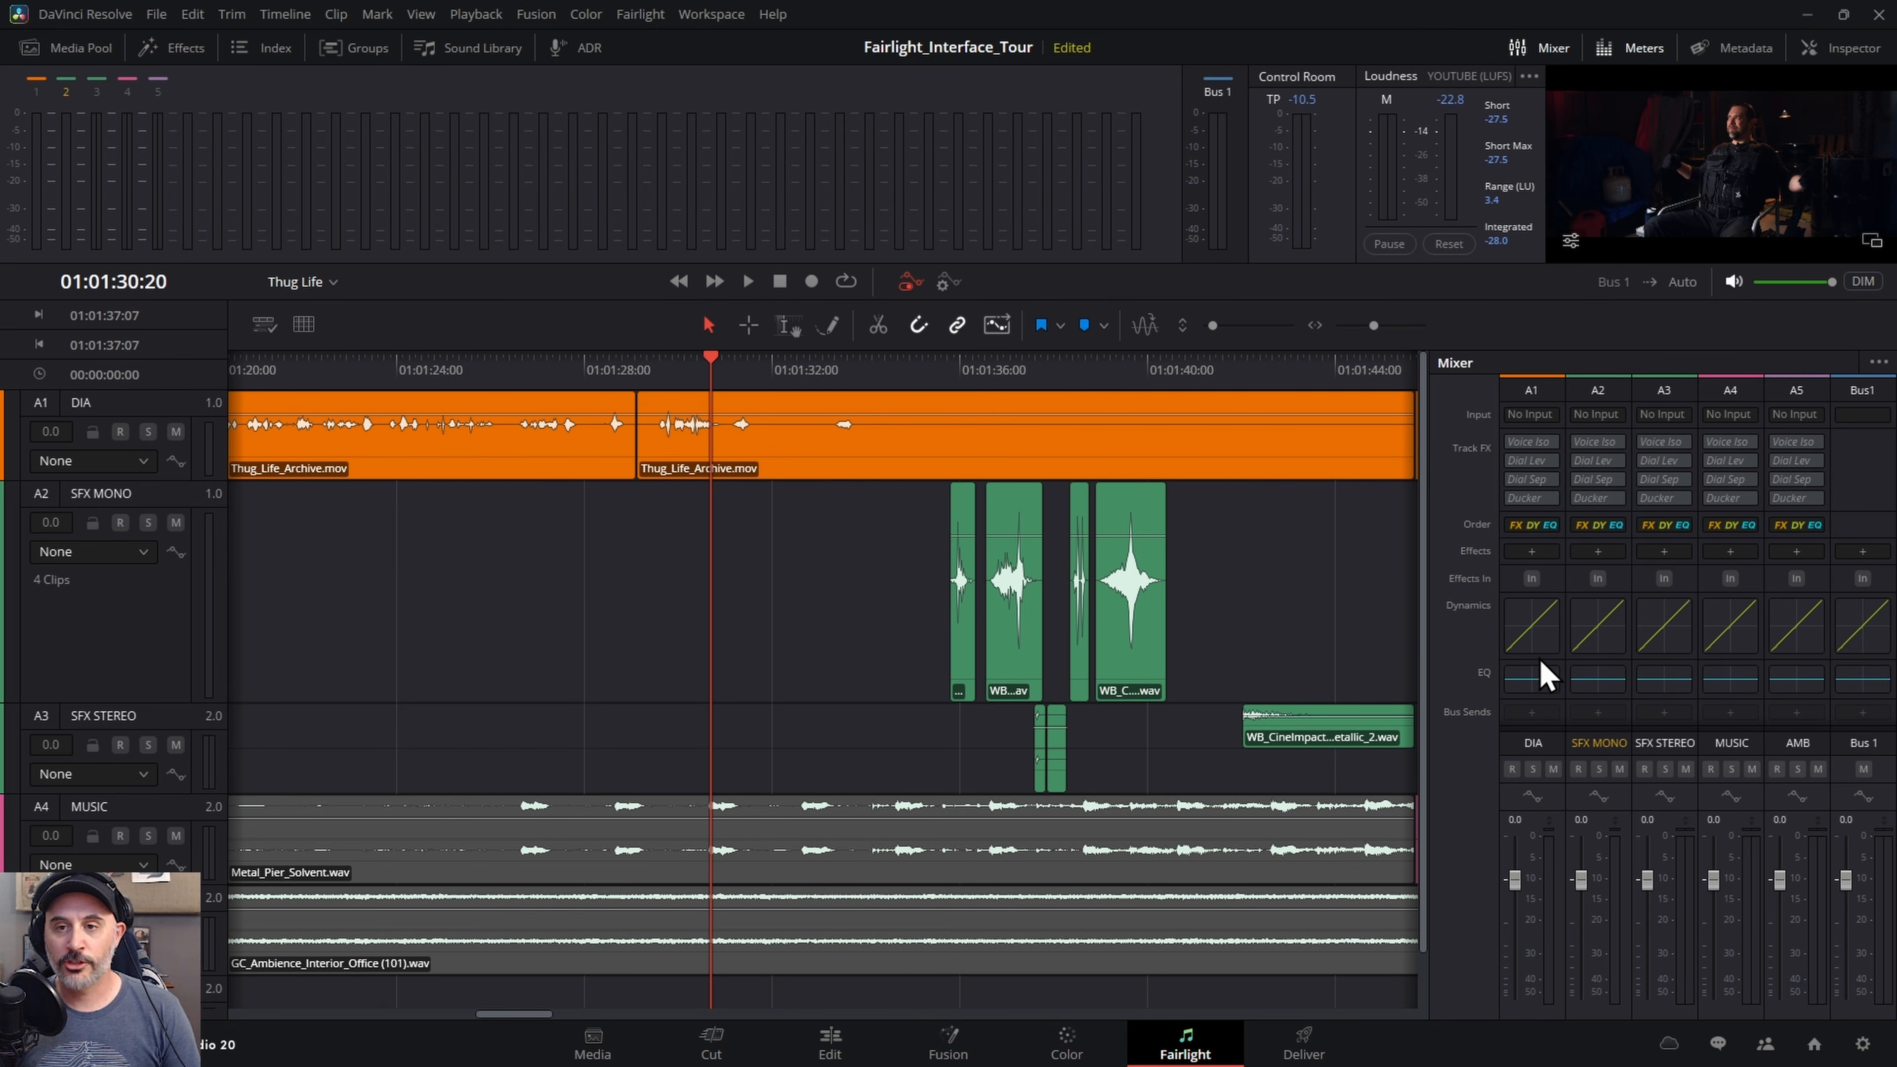
- Set the DIA track's processing order to EQ DY FX in the mixer
mouse_move(1557, 456)
left_mouse_down()
mouse_move(1559, 543)
mouse_move(1564, 494)
left_mouse_up()
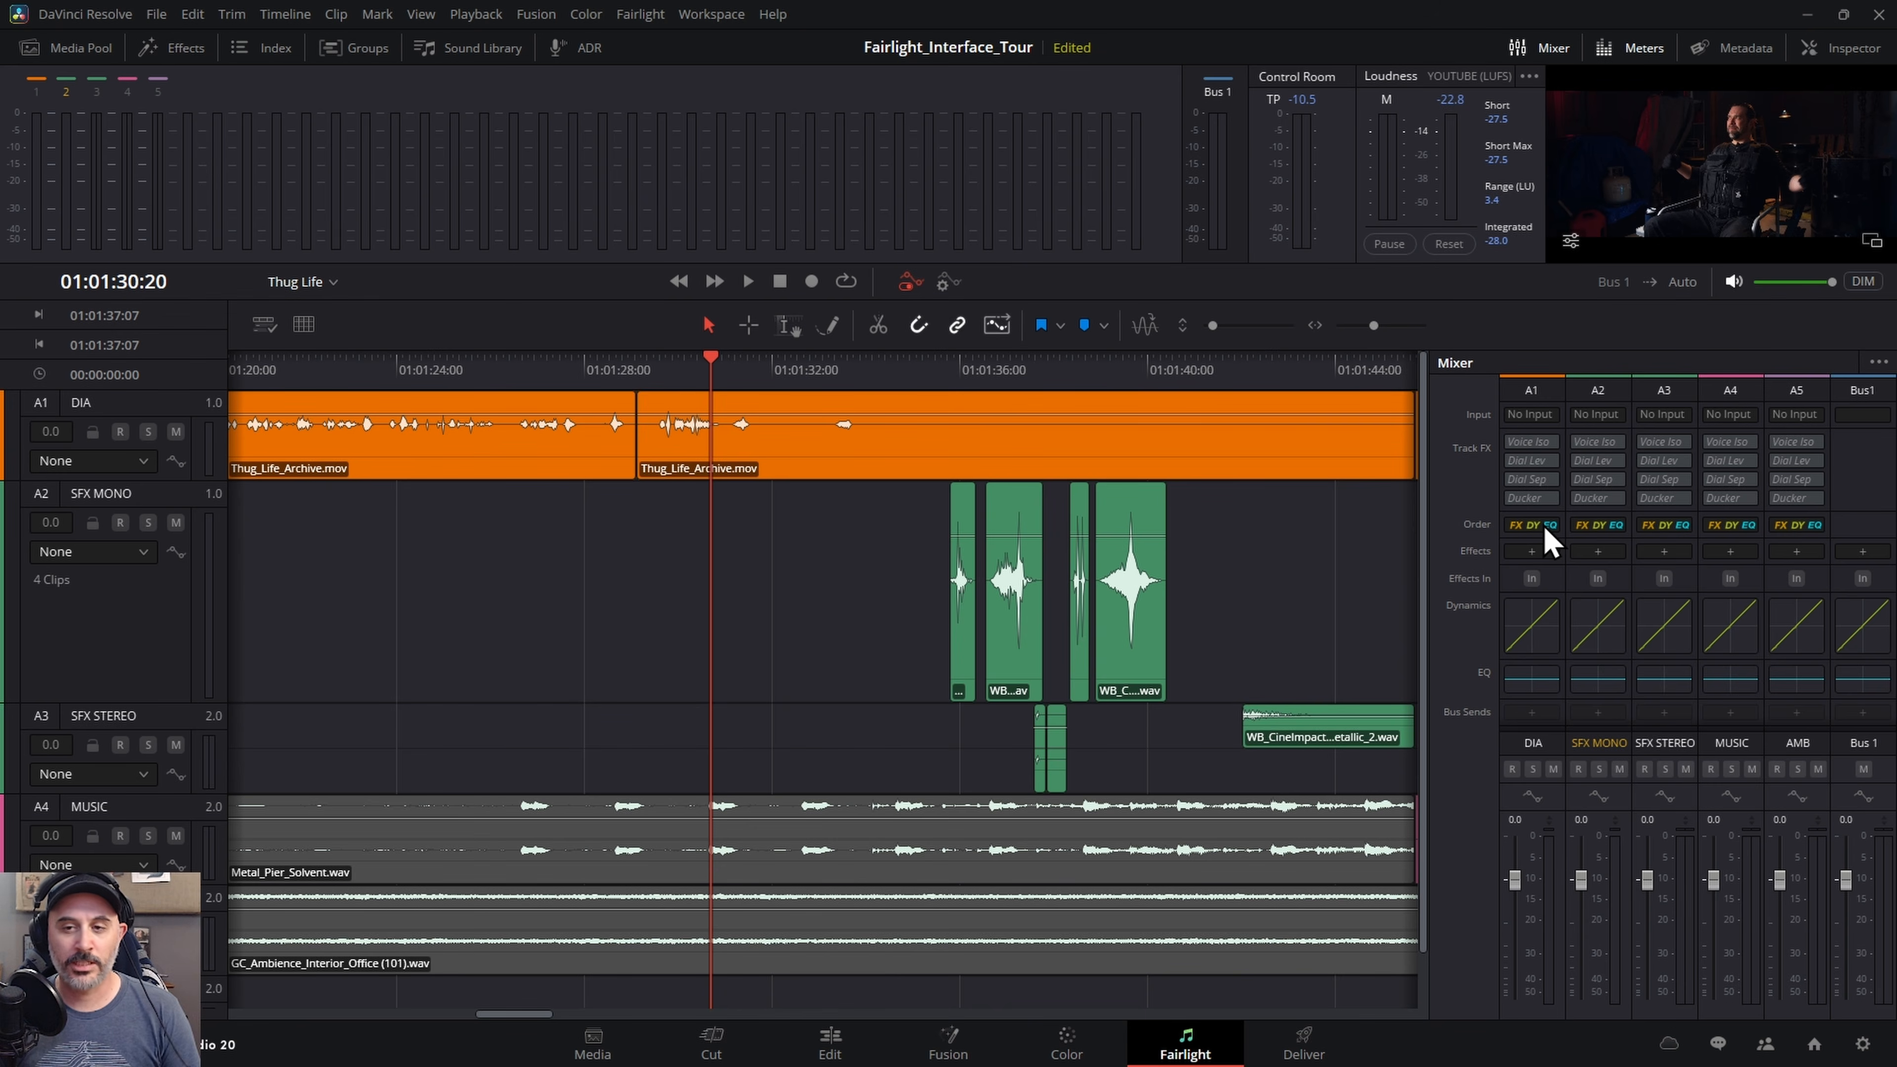
left_click(1543, 528)
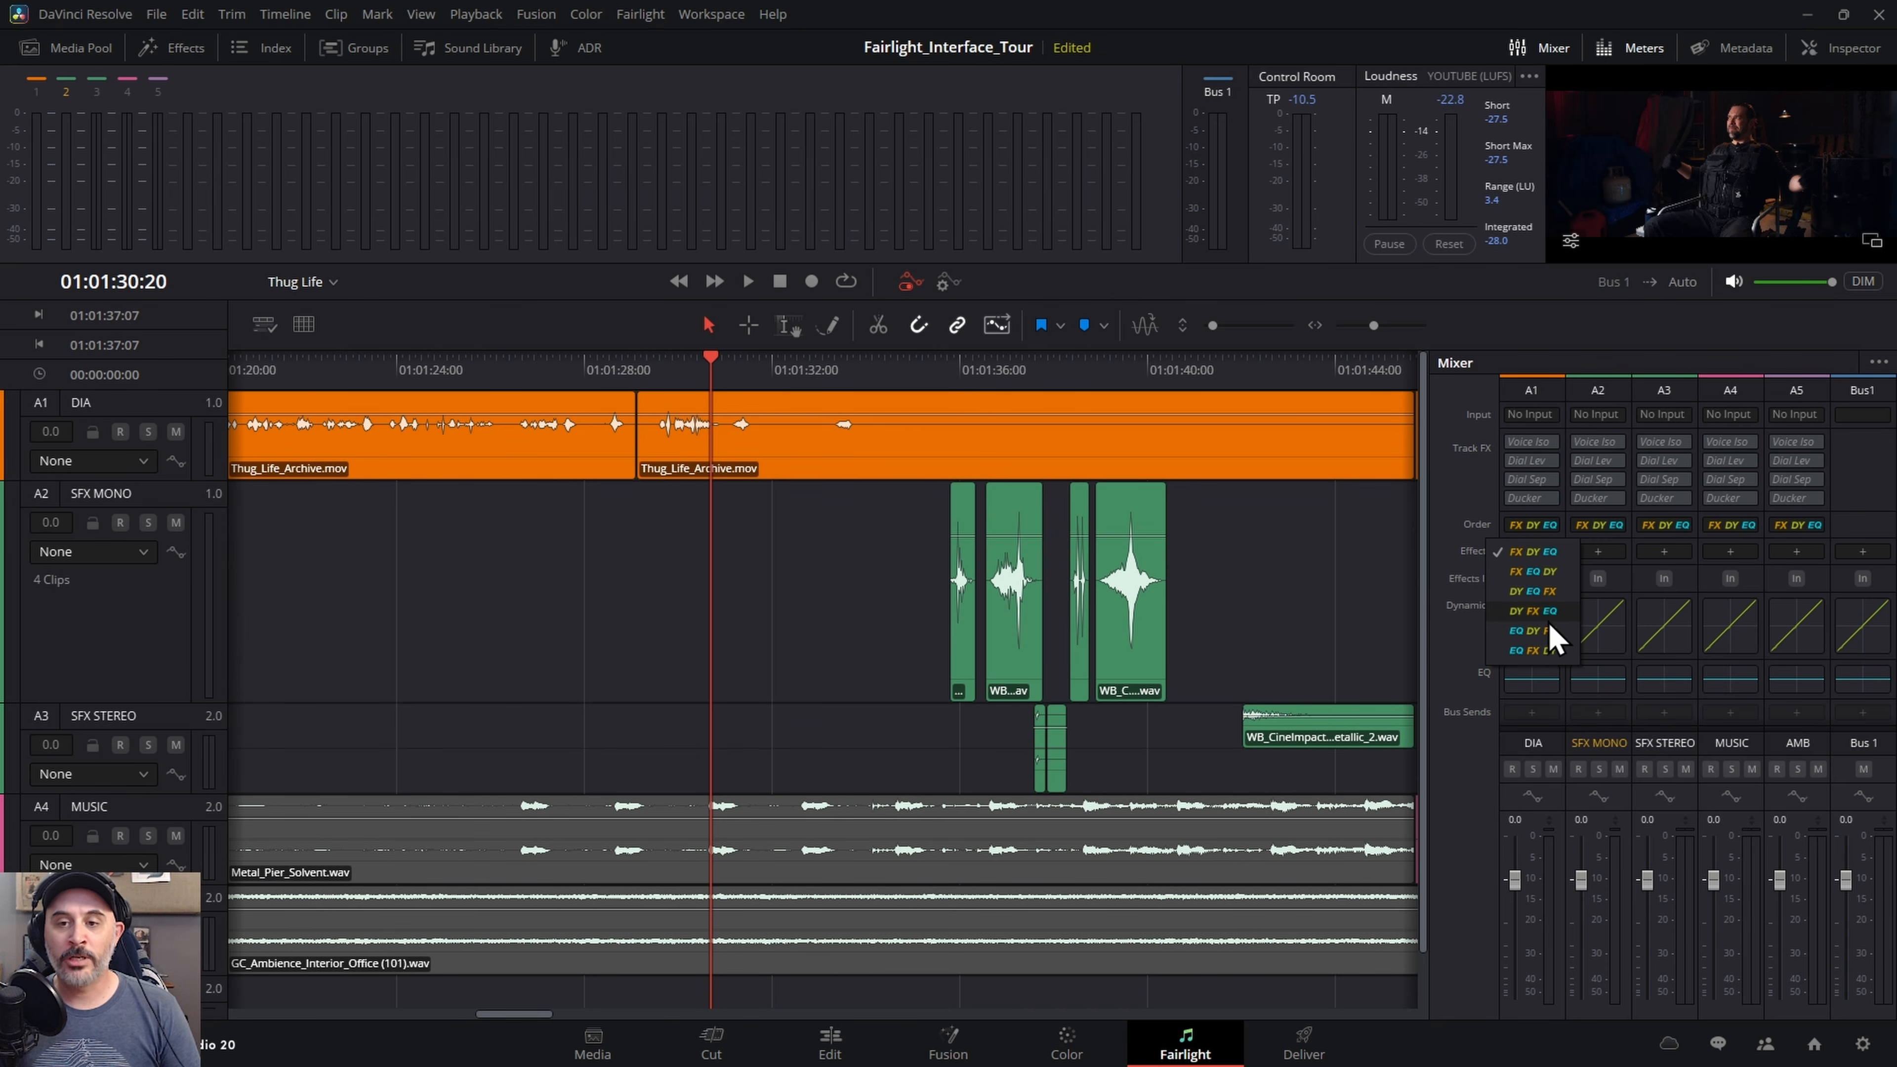
left_click(1523, 634)
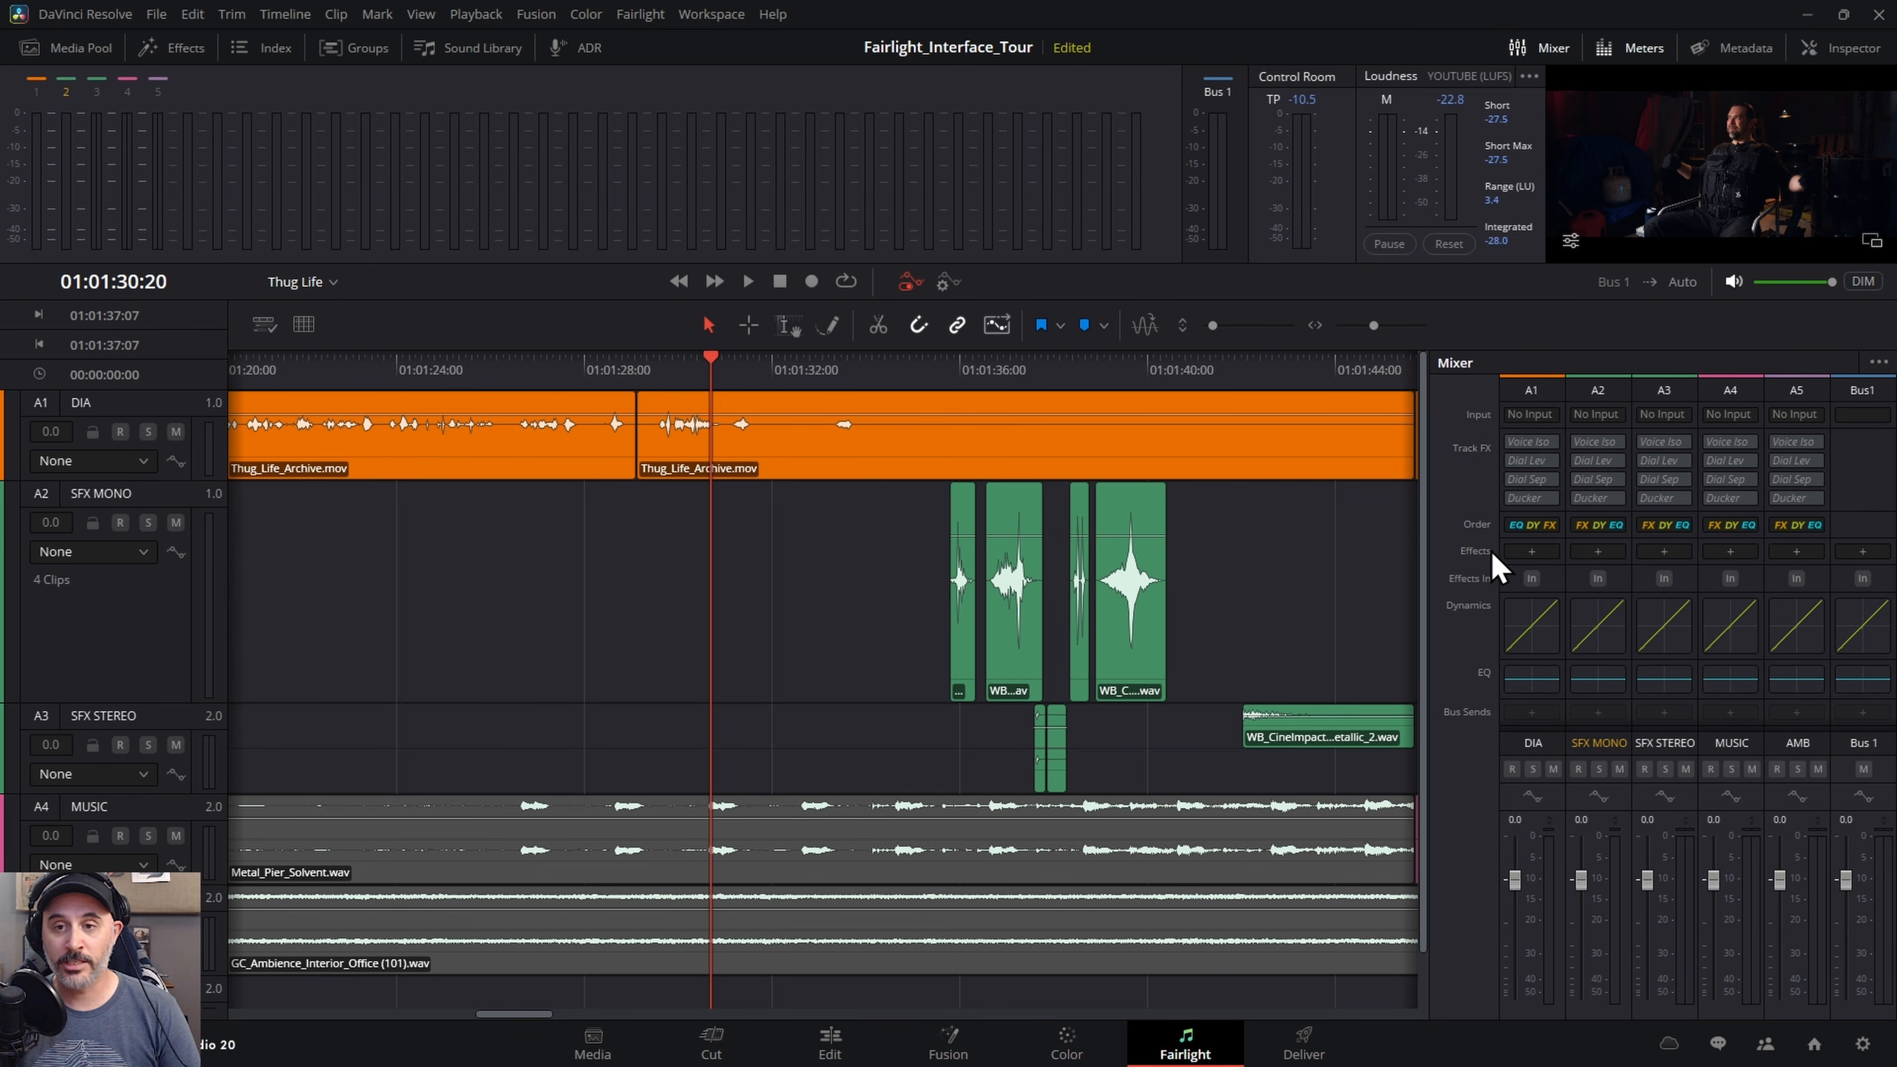
- Add the Flanger modulation effect to the DIA track in the mixer and reposition its window
left_click(1531, 551)
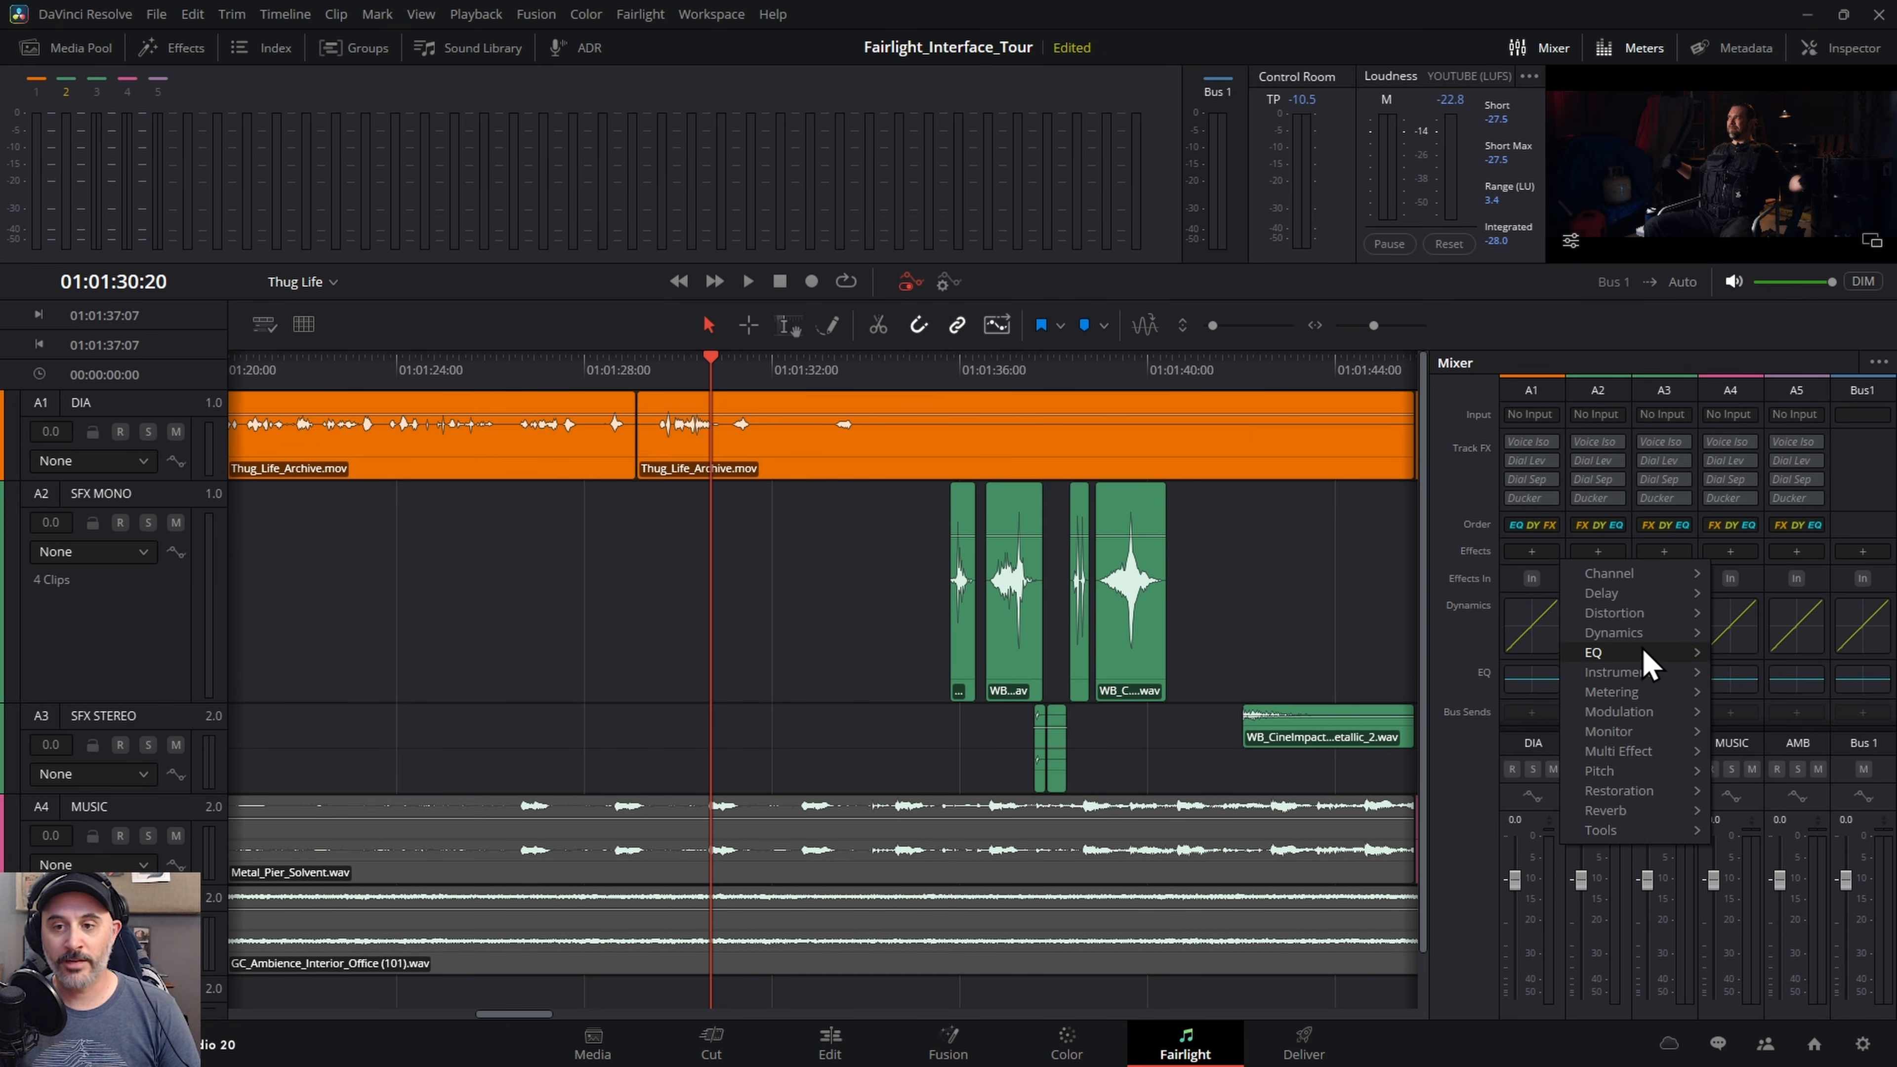
mouse_move(1648, 636)
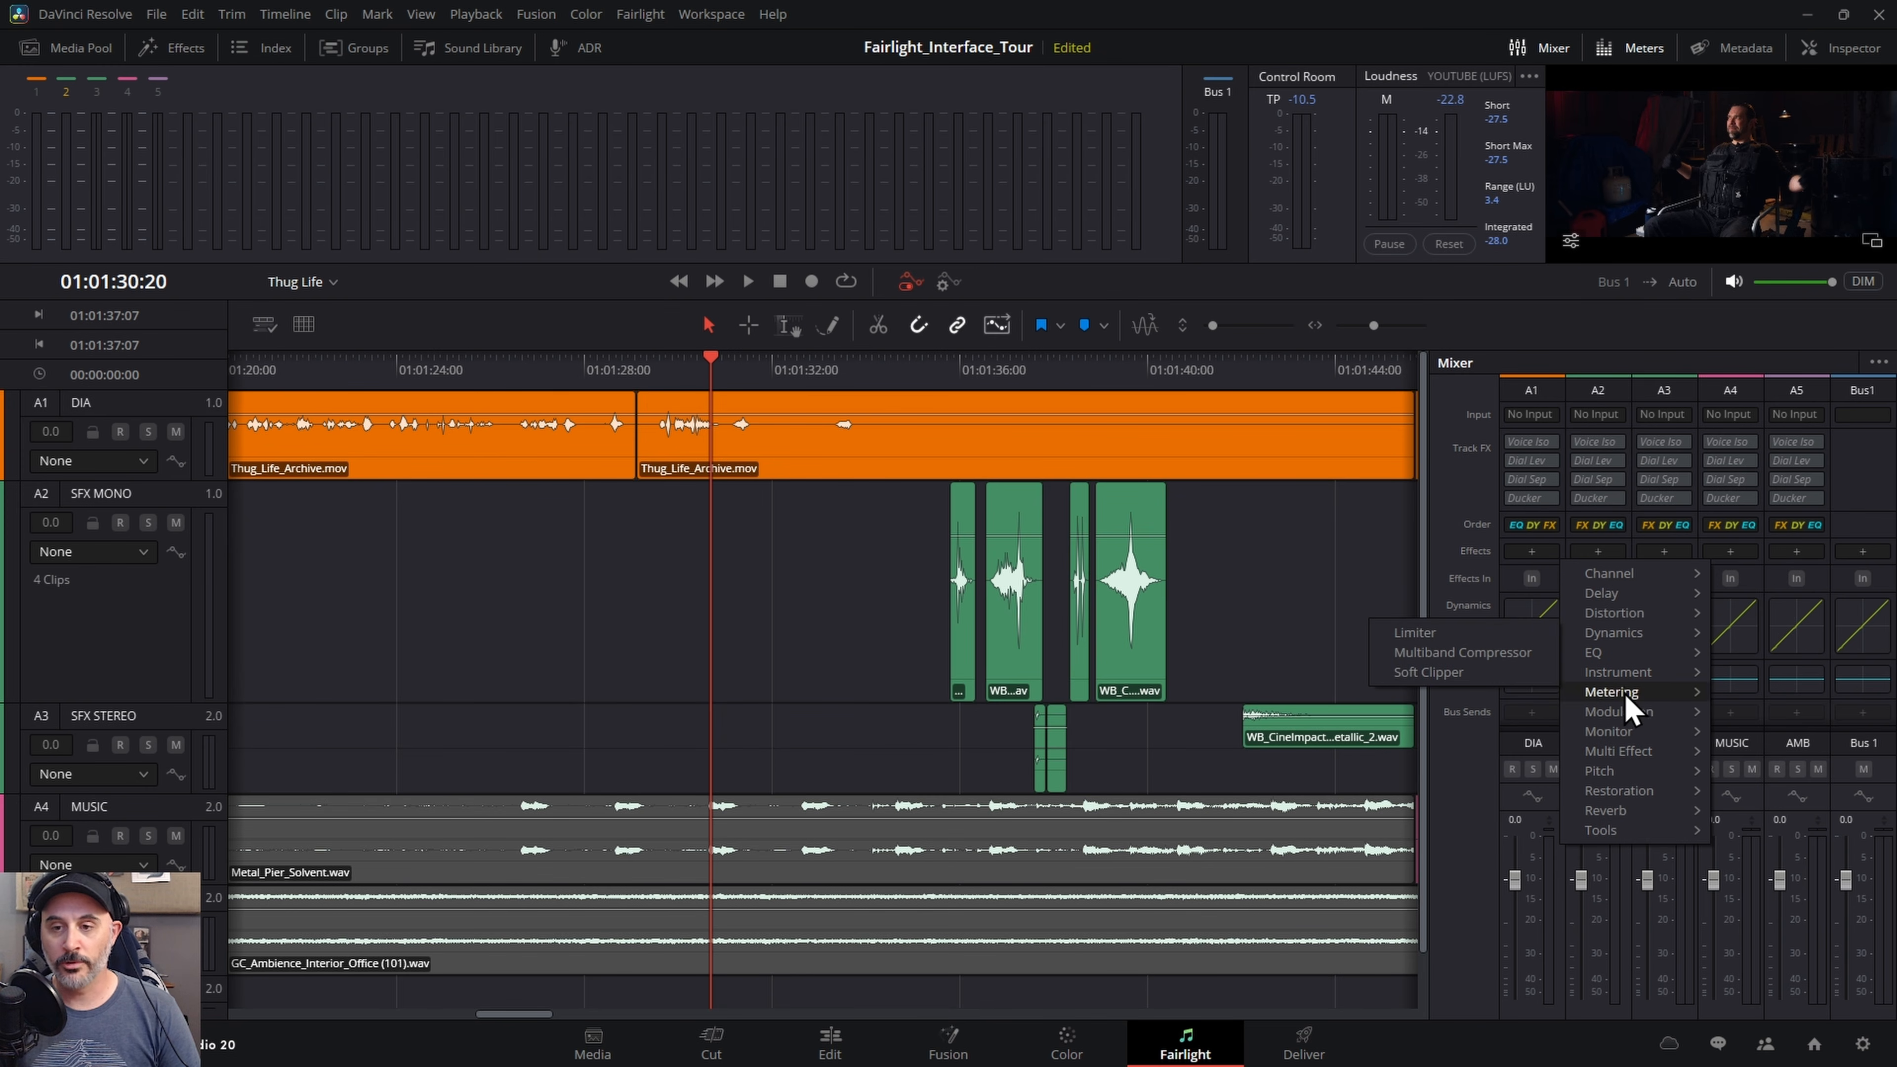
mouse_move(1644, 716)
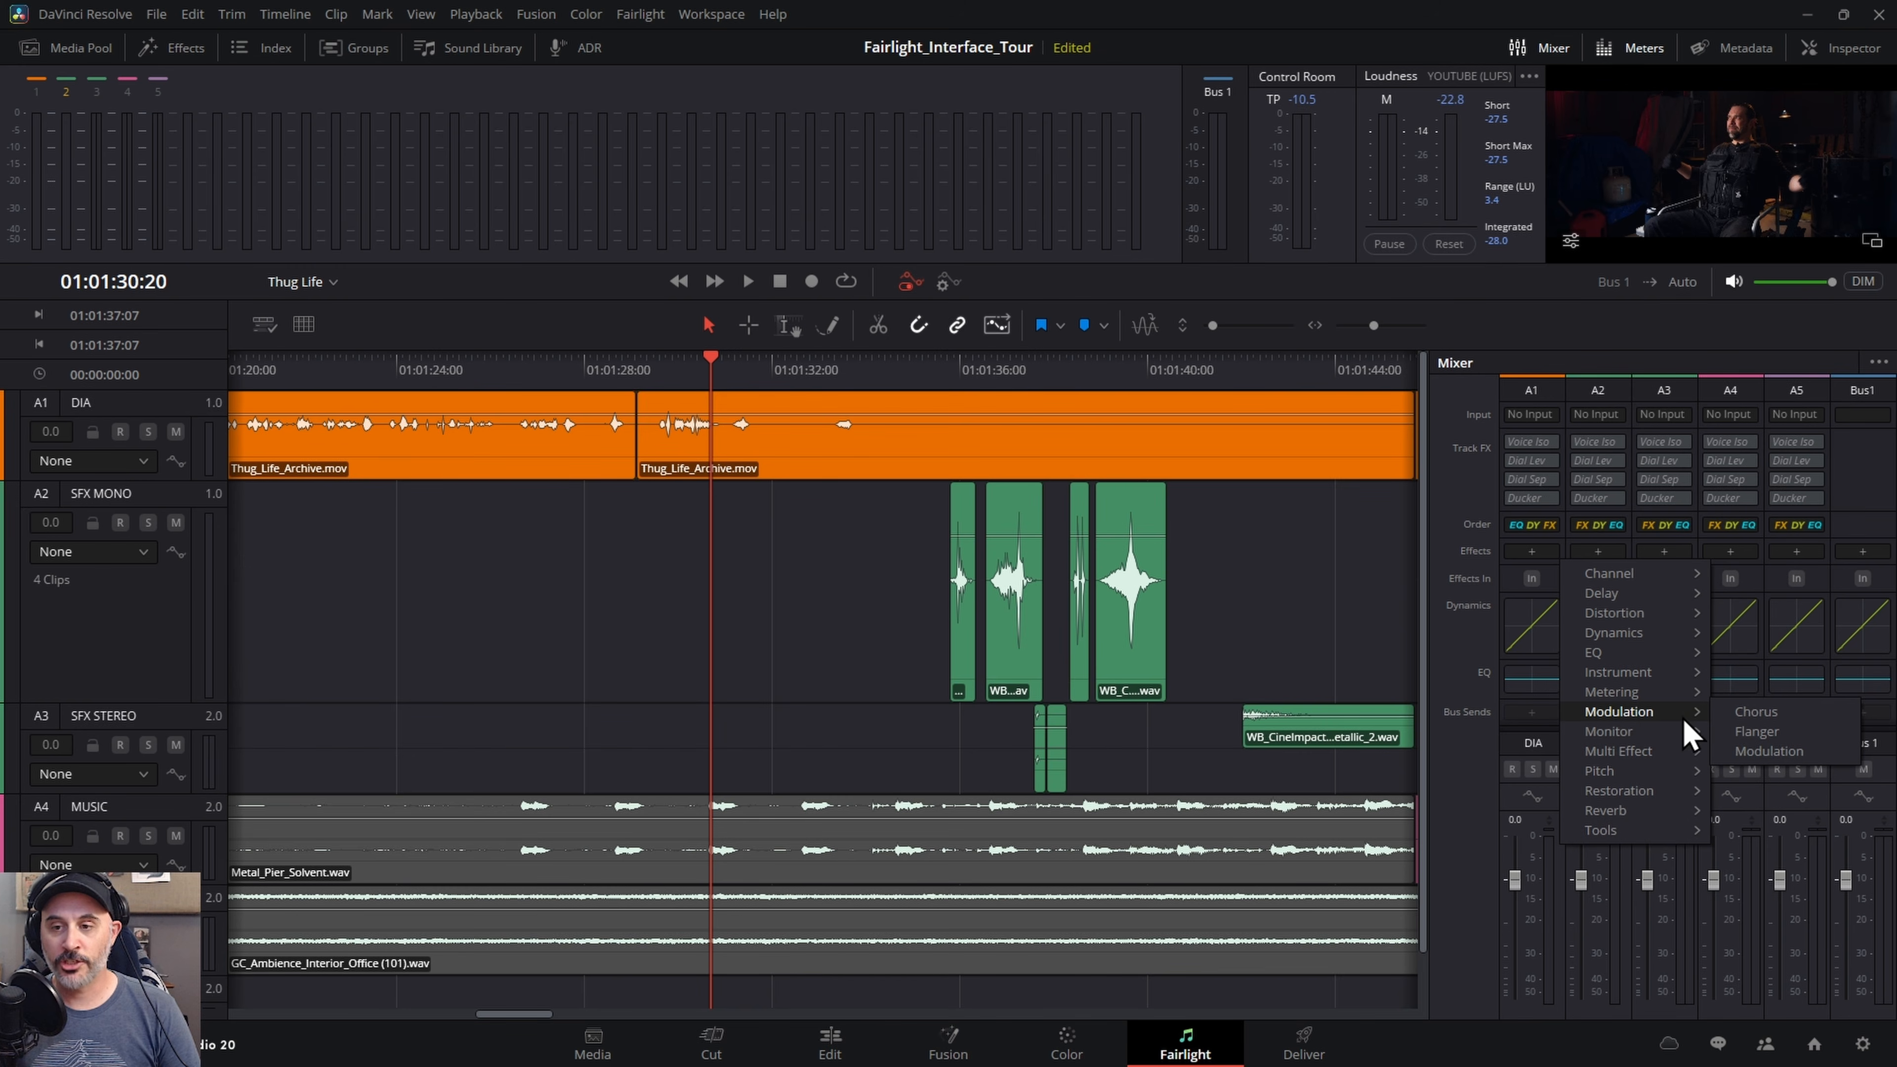
left_click(1767, 734)
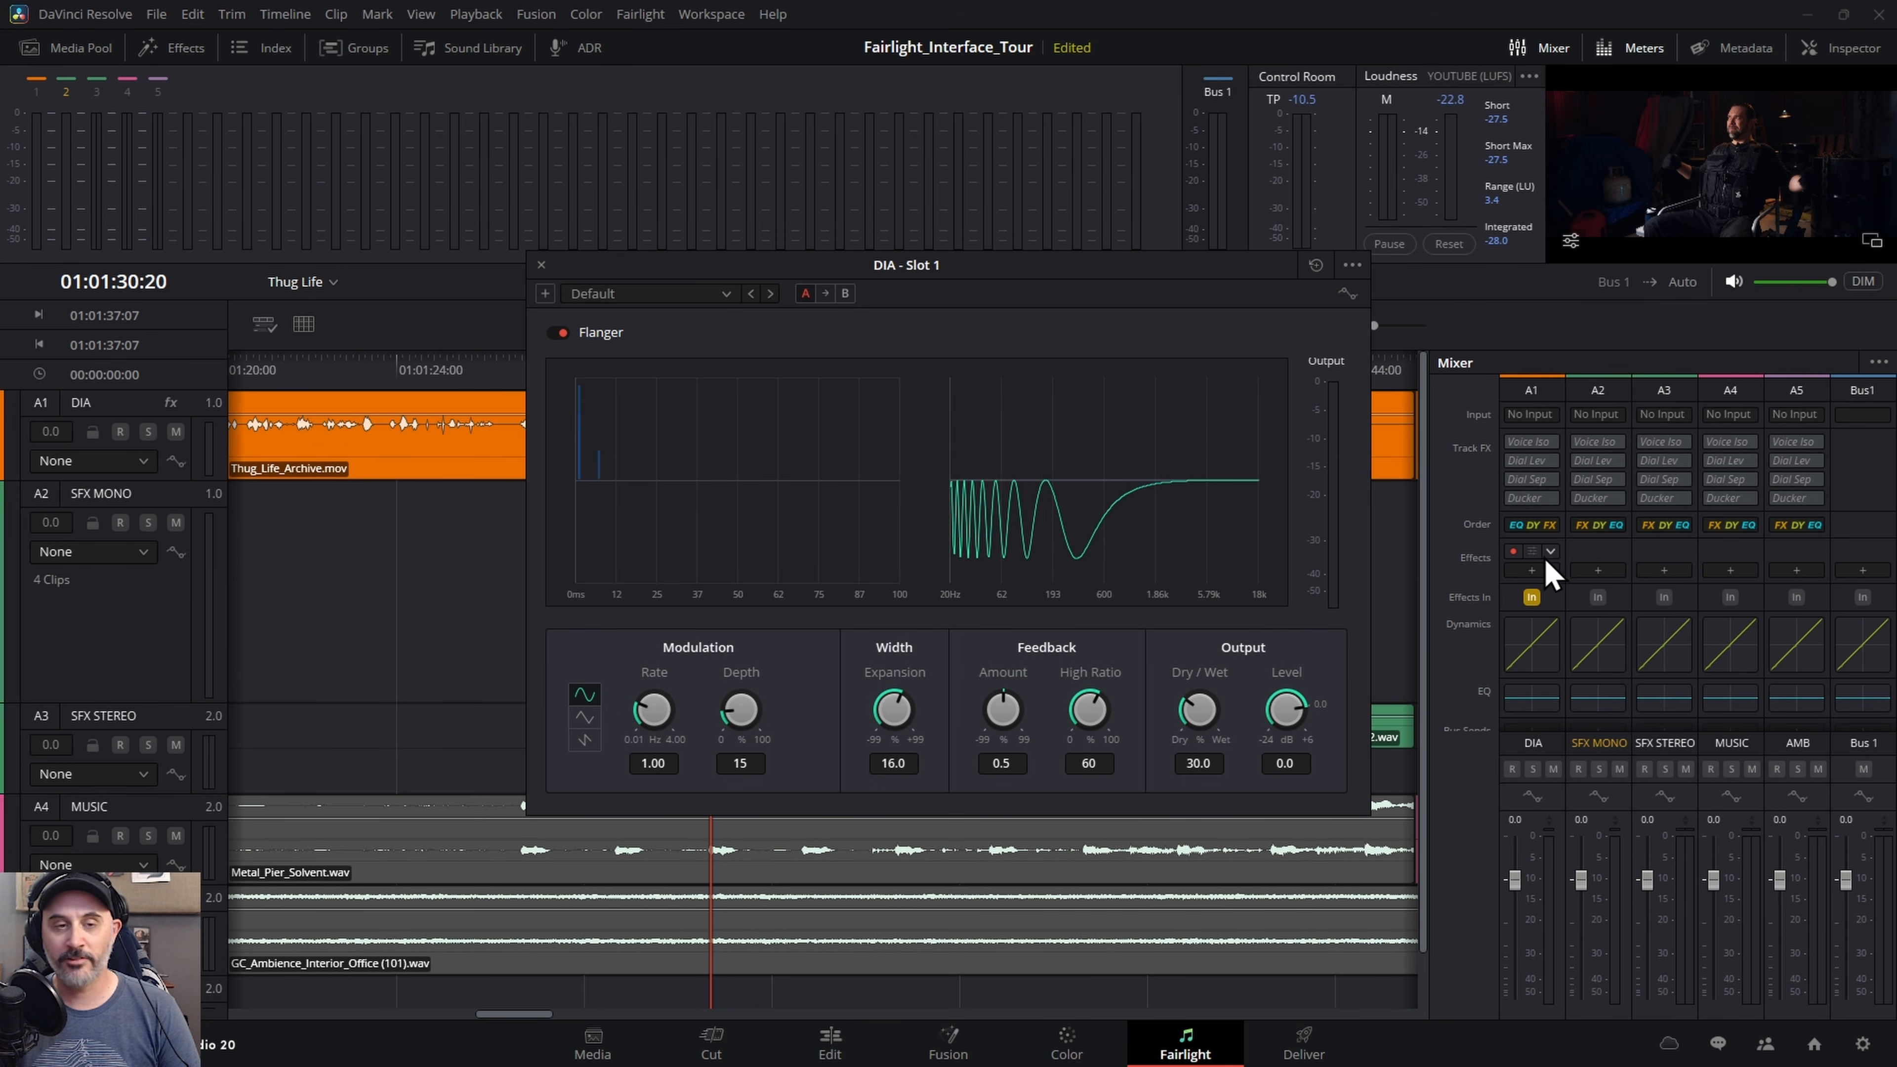
left_click_drag(1131, 281, 1087, 247)
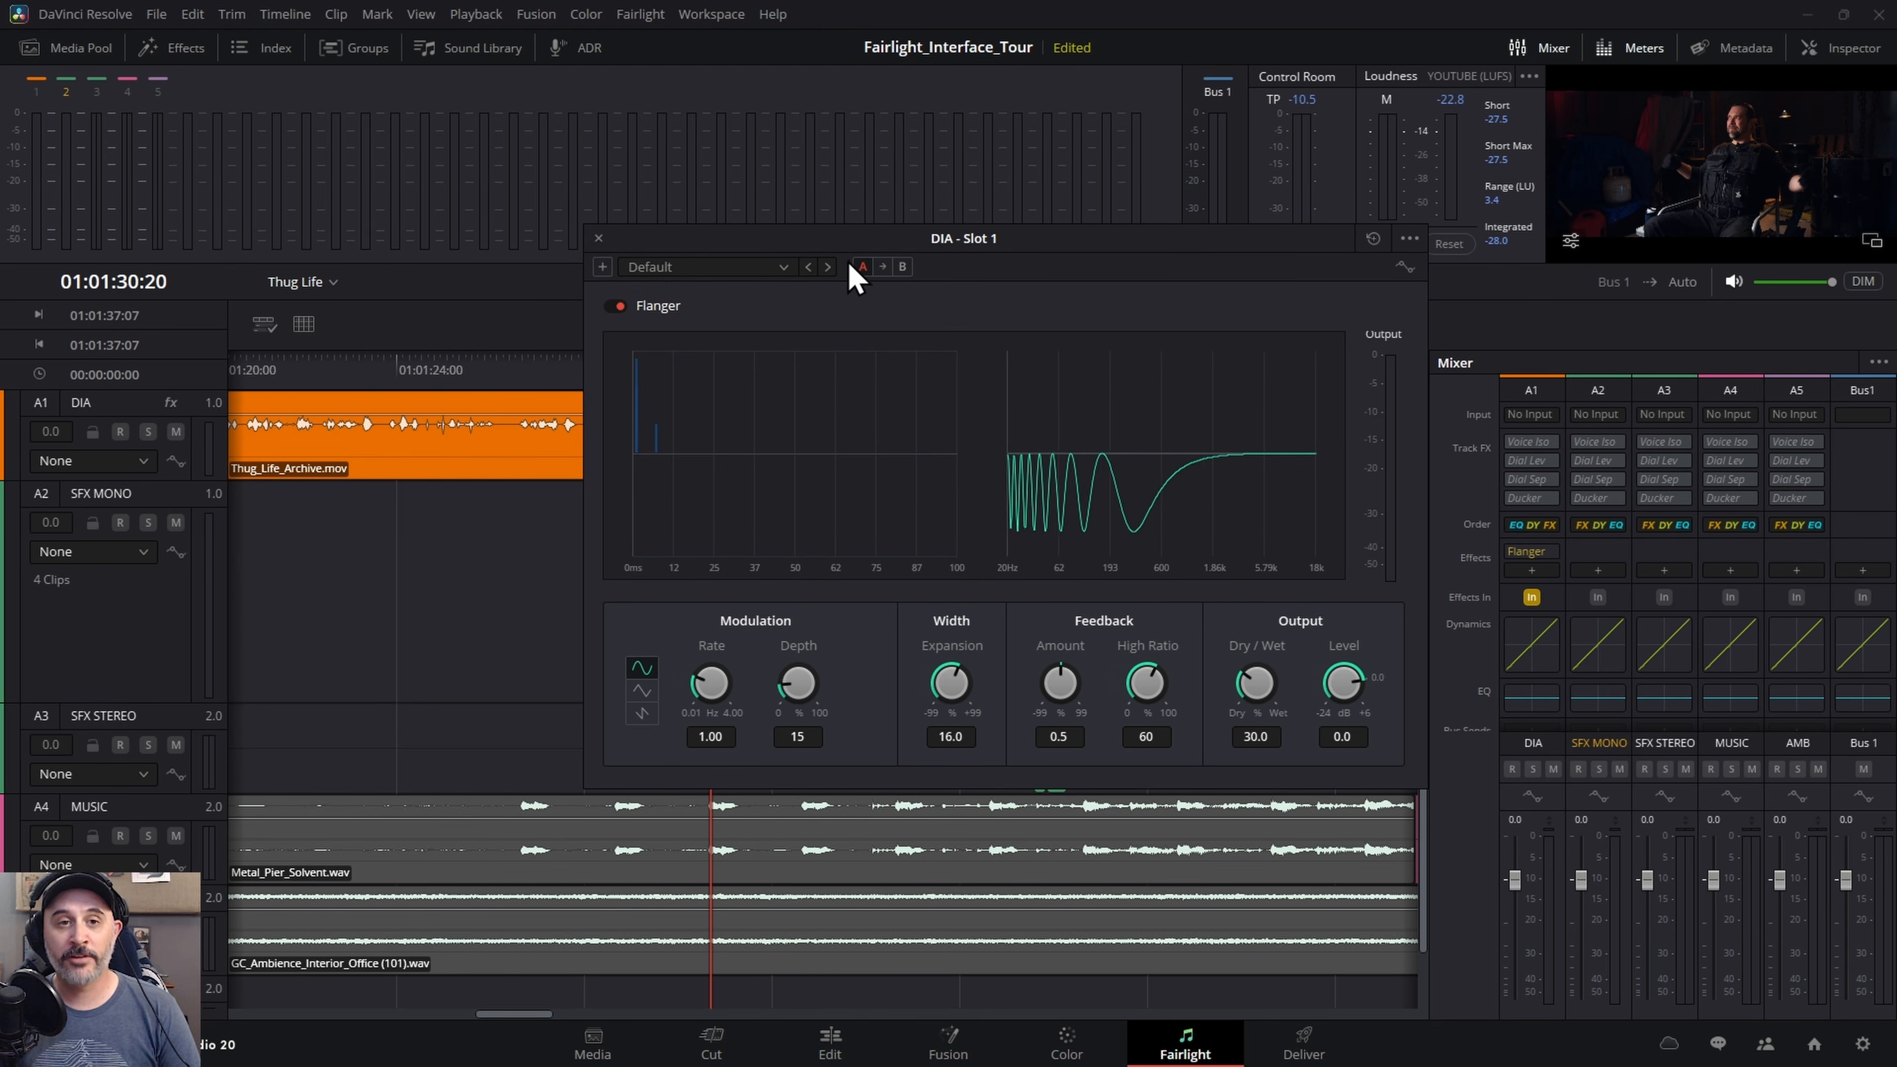
- Open and dismiss the Flanger's preset list, switch the effect off and back on, and close its window
left_click(784, 269)
left_click(782, 277)
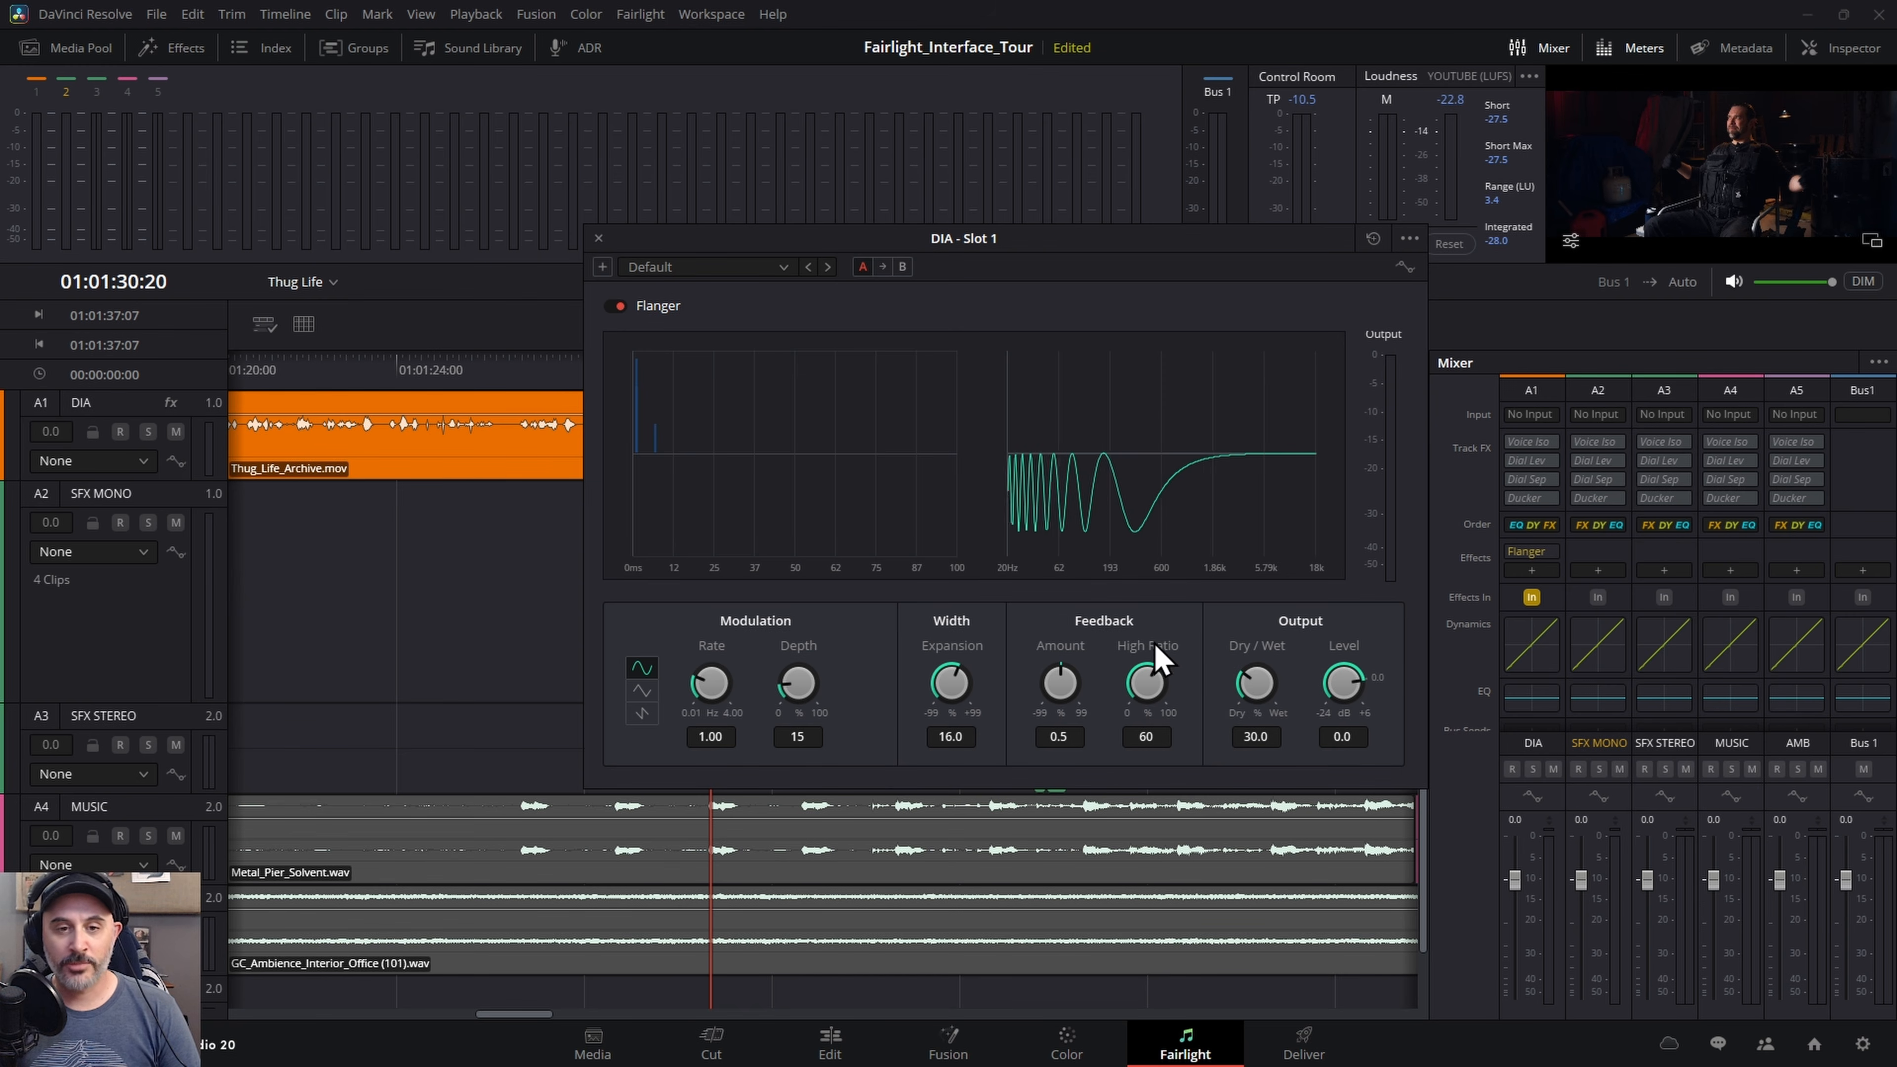
left_click(617, 308)
left_click(614, 308)
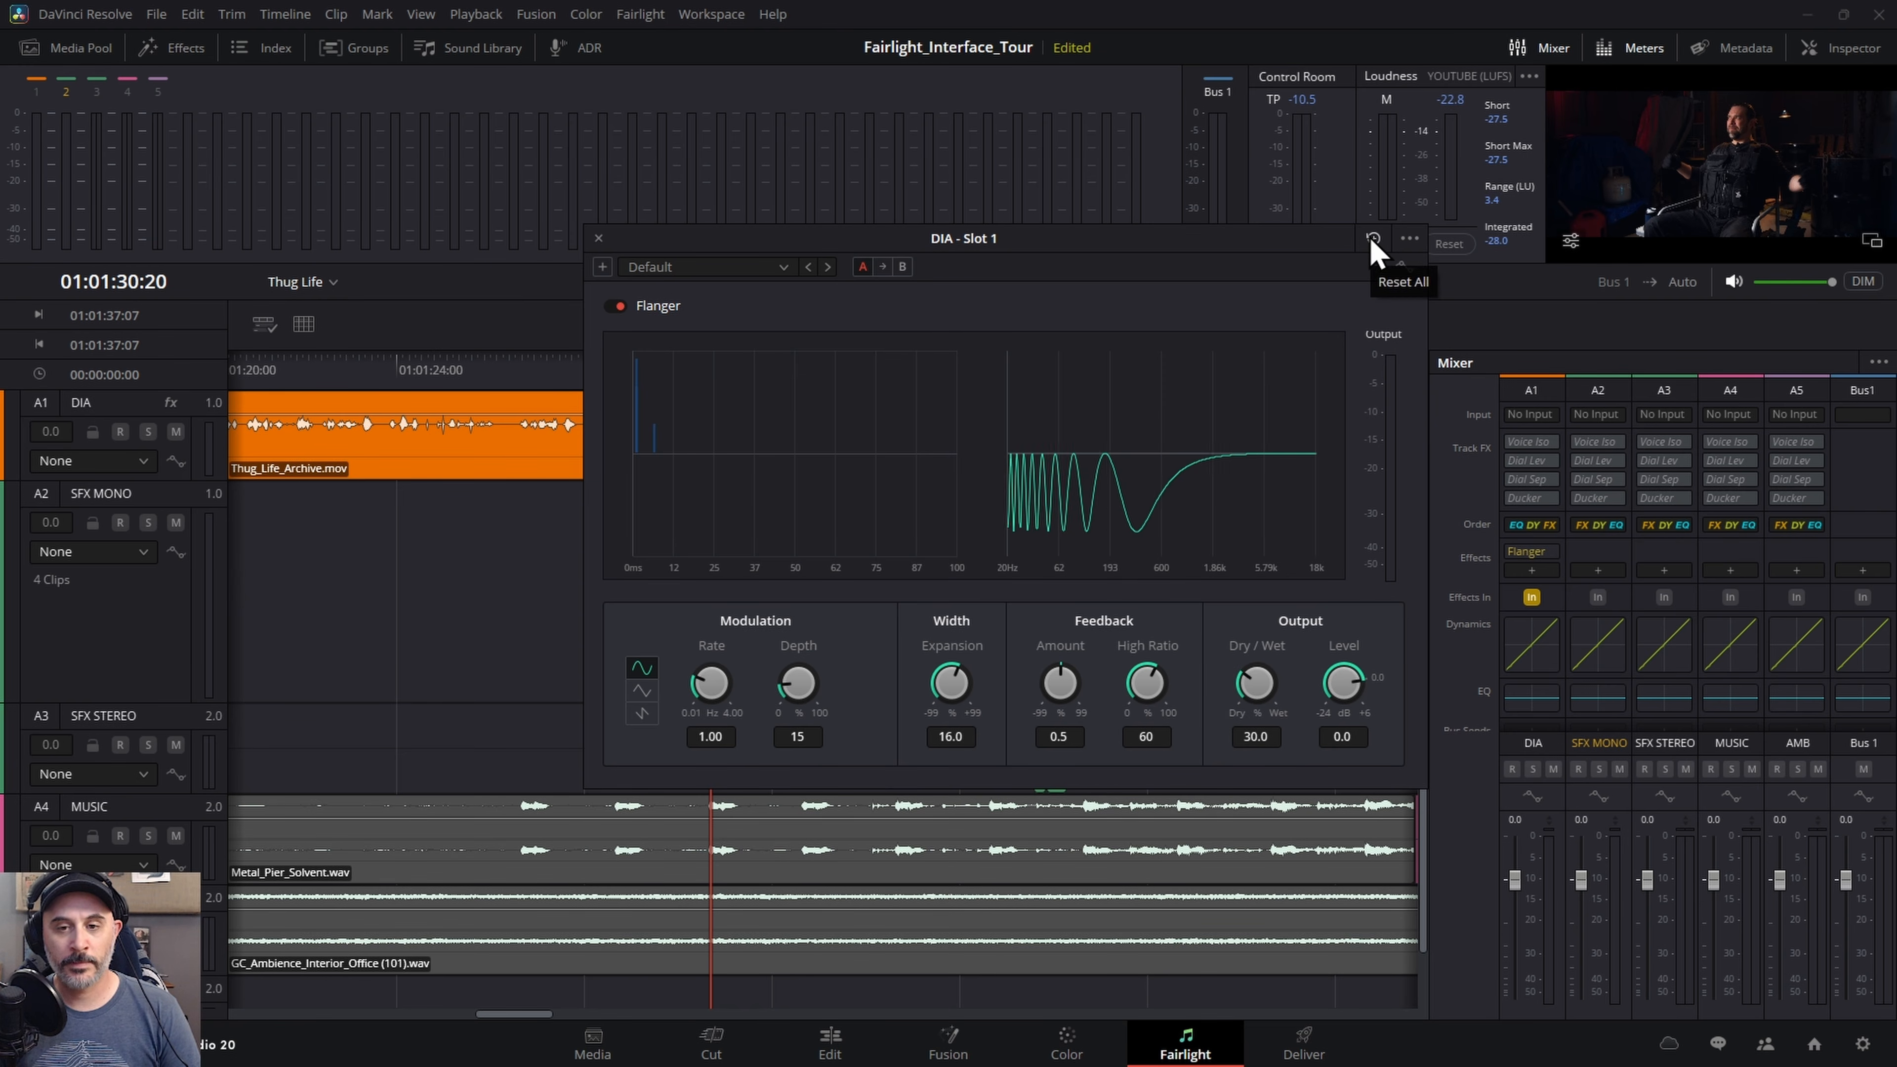
left_click(598, 238)
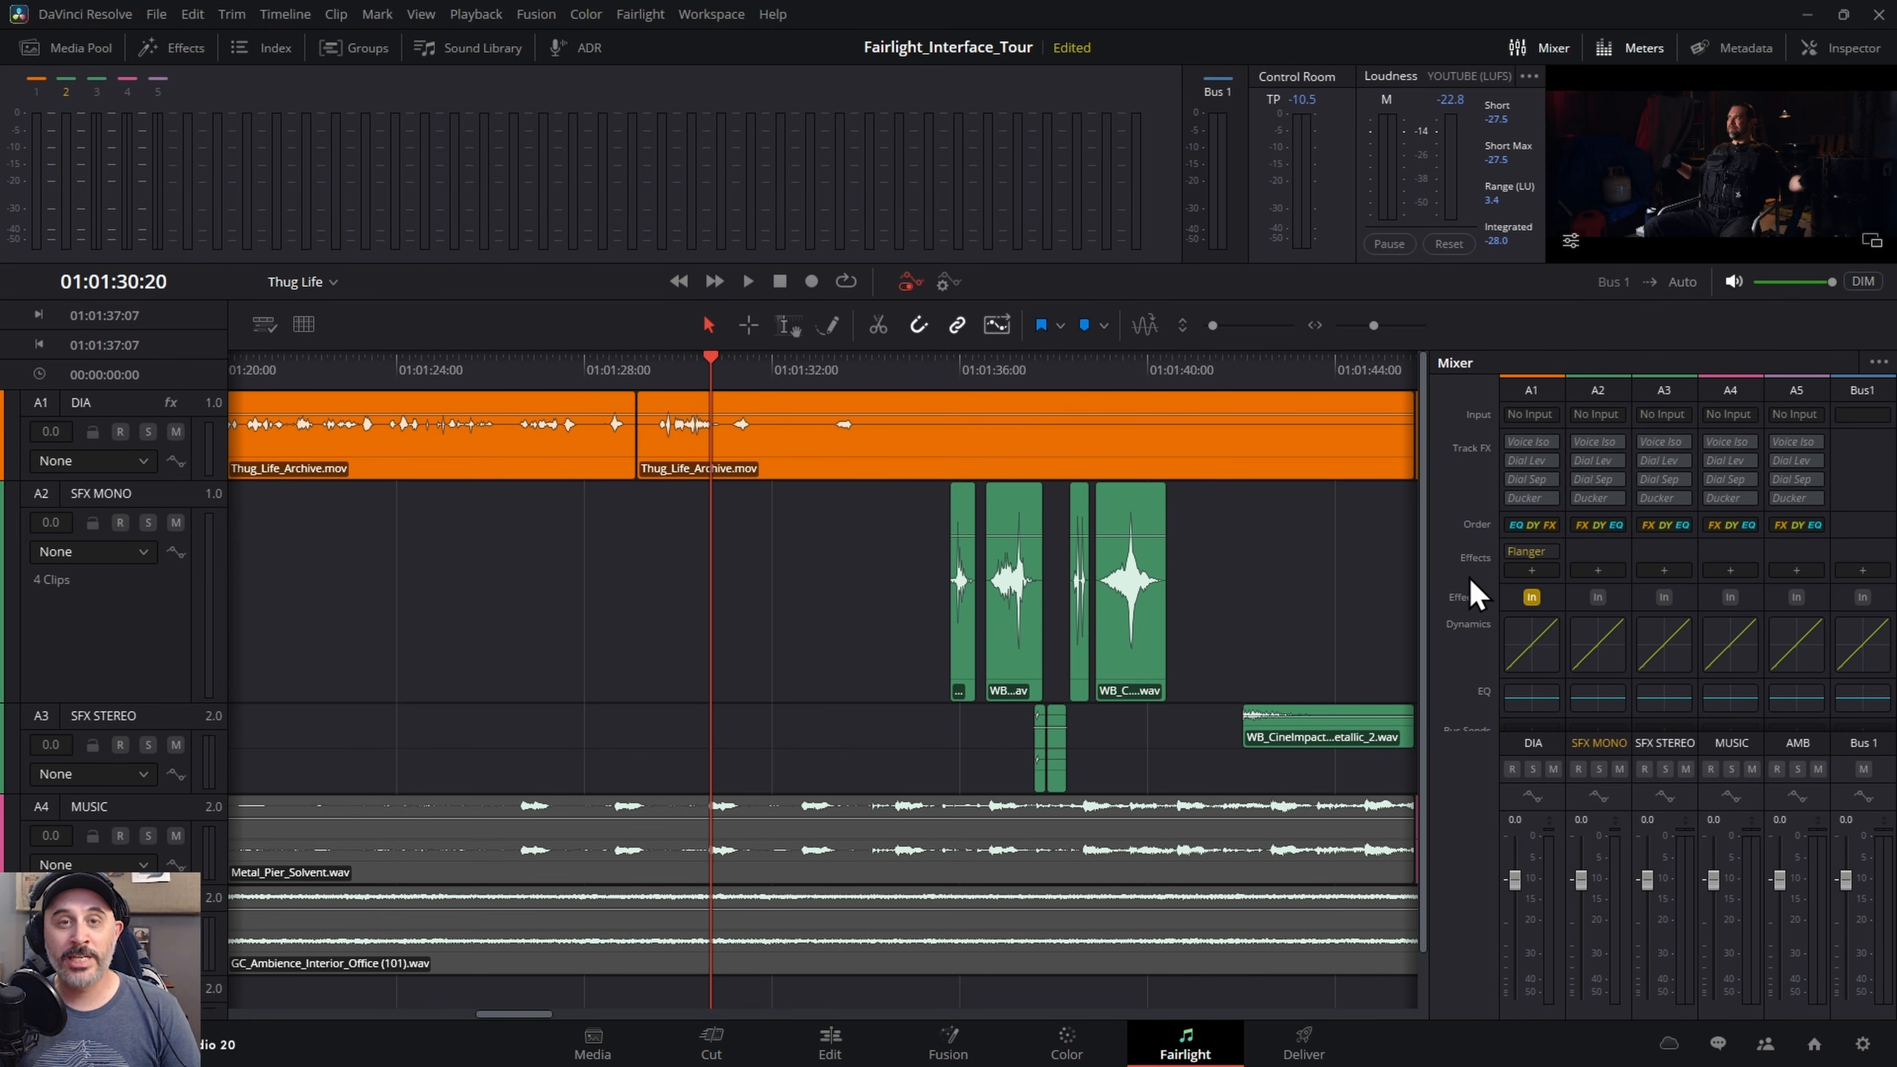
- Reopen the Flanger's controls from the DIA channel strip and close them again
mouse_move(1535, 567)
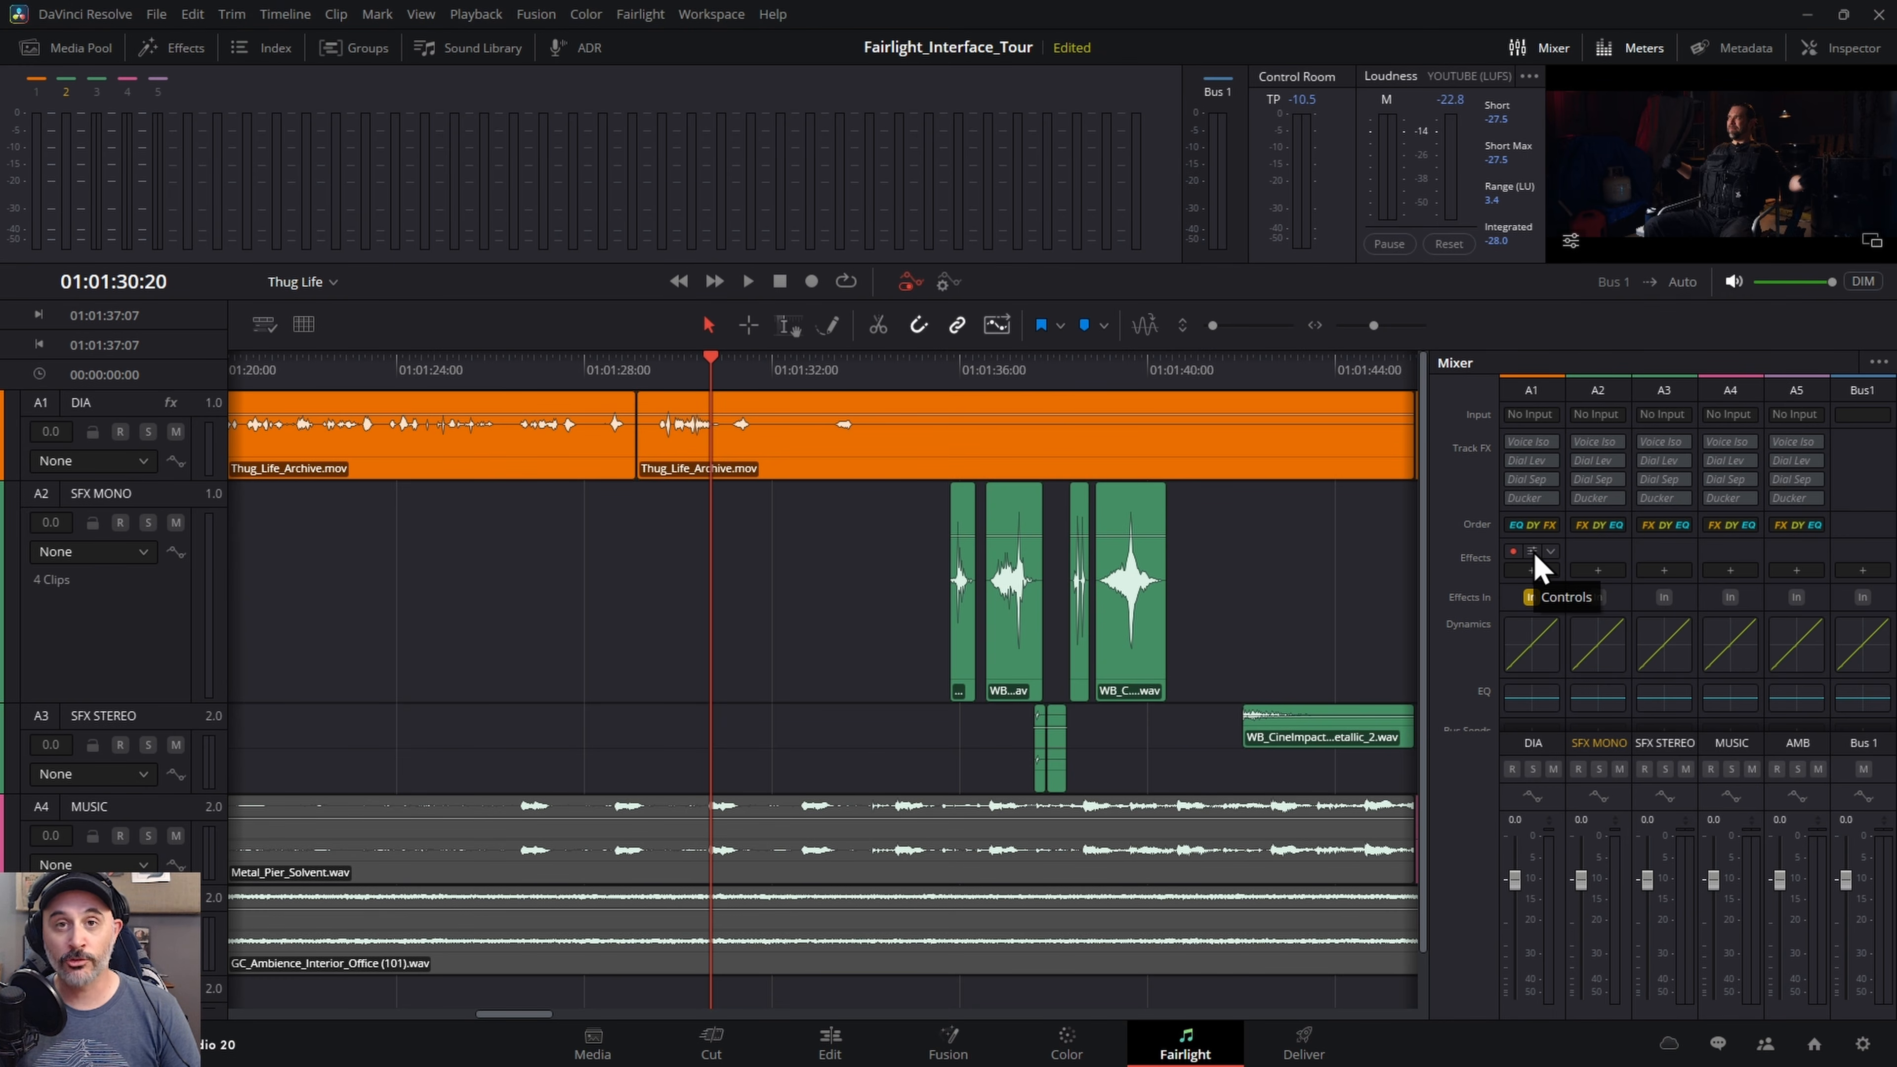
left_click(1534, 554)
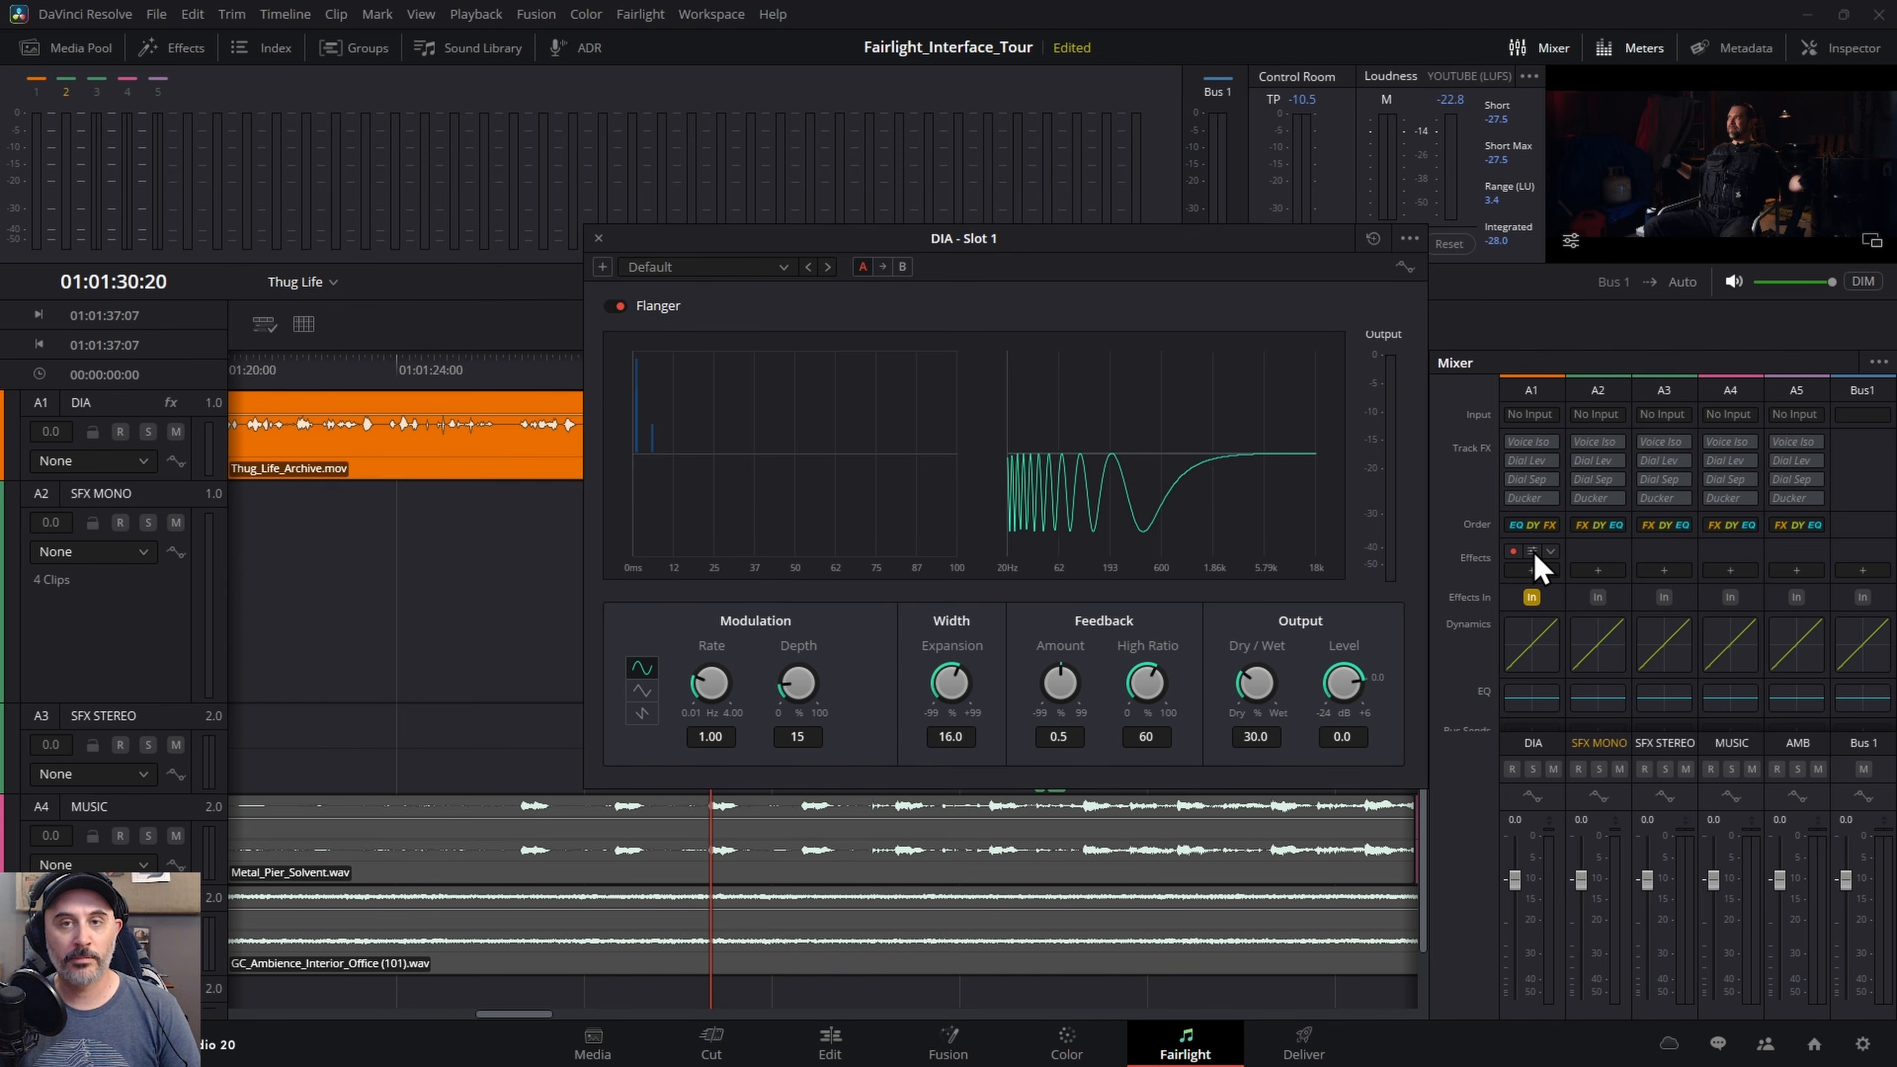
left_click(1533, 553)
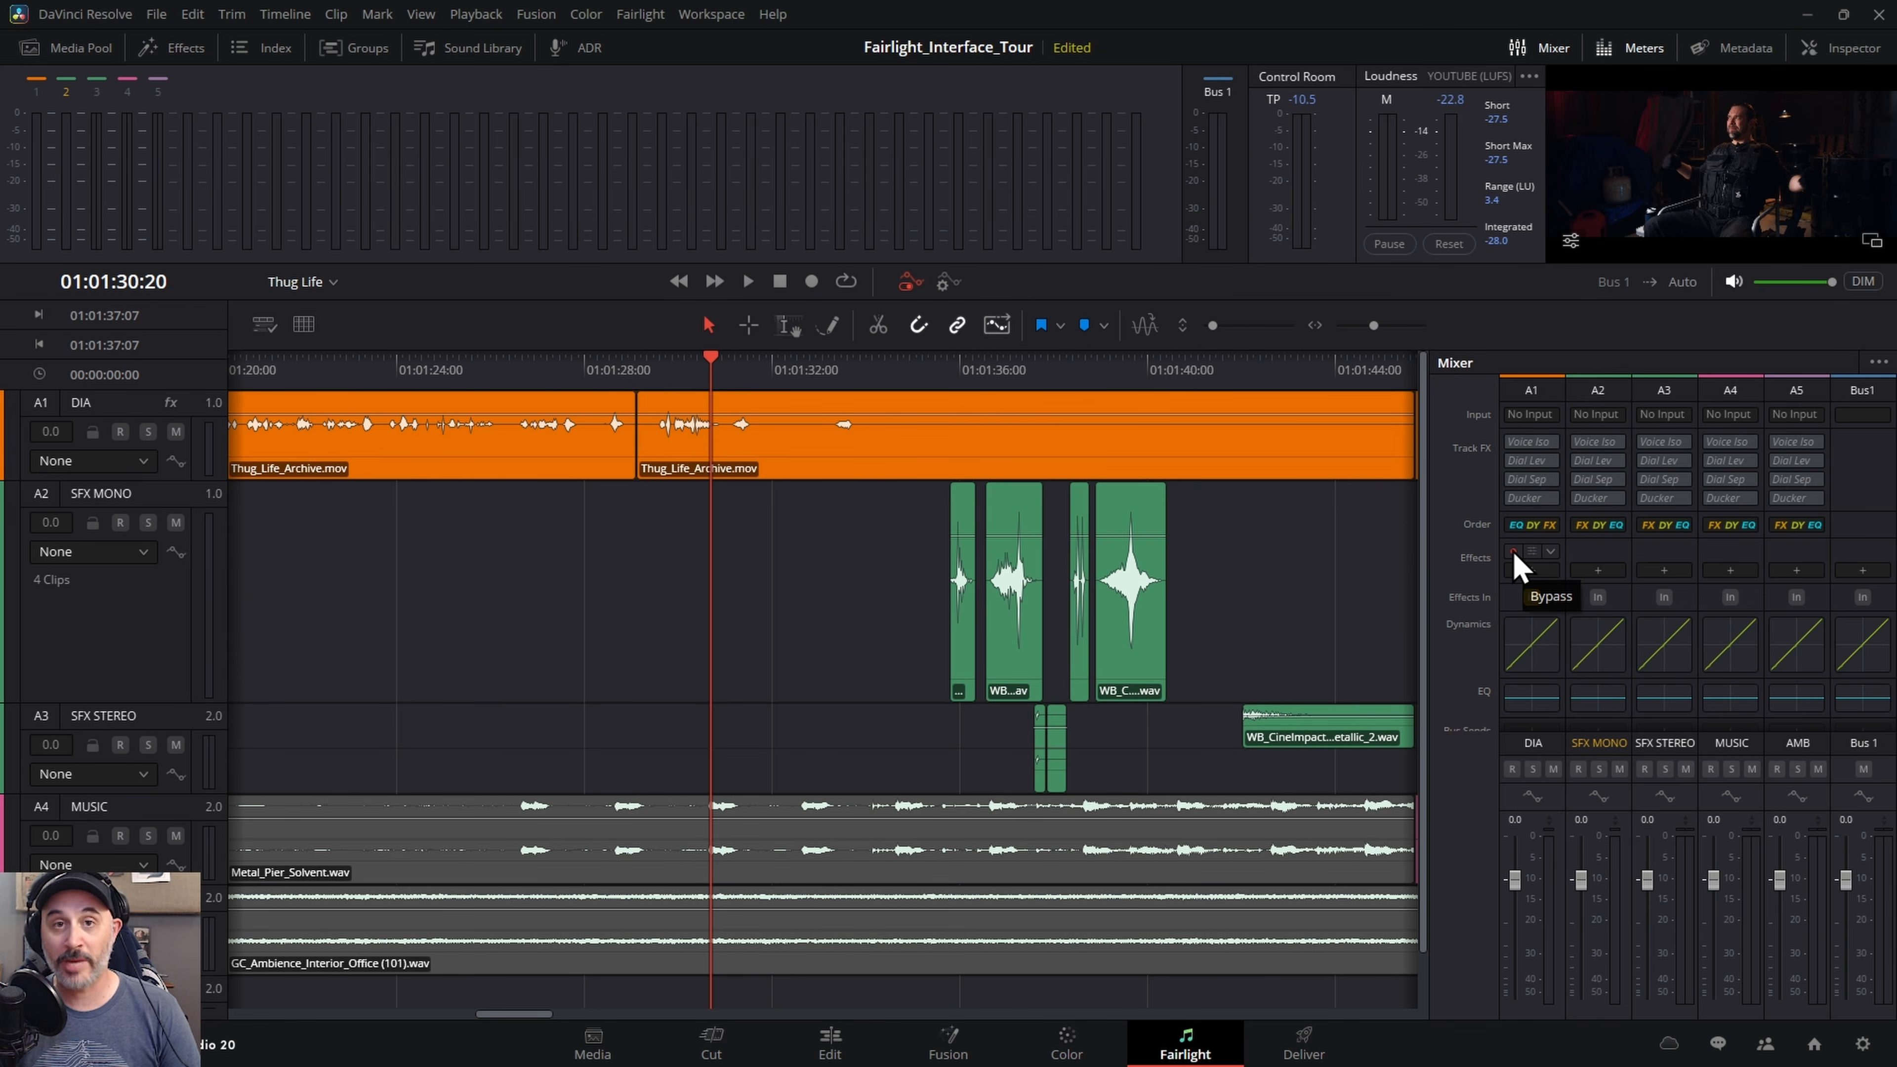
- Bypass the Flanger on the DIA channel strip and delete the plugin
left_click(1514, 553)
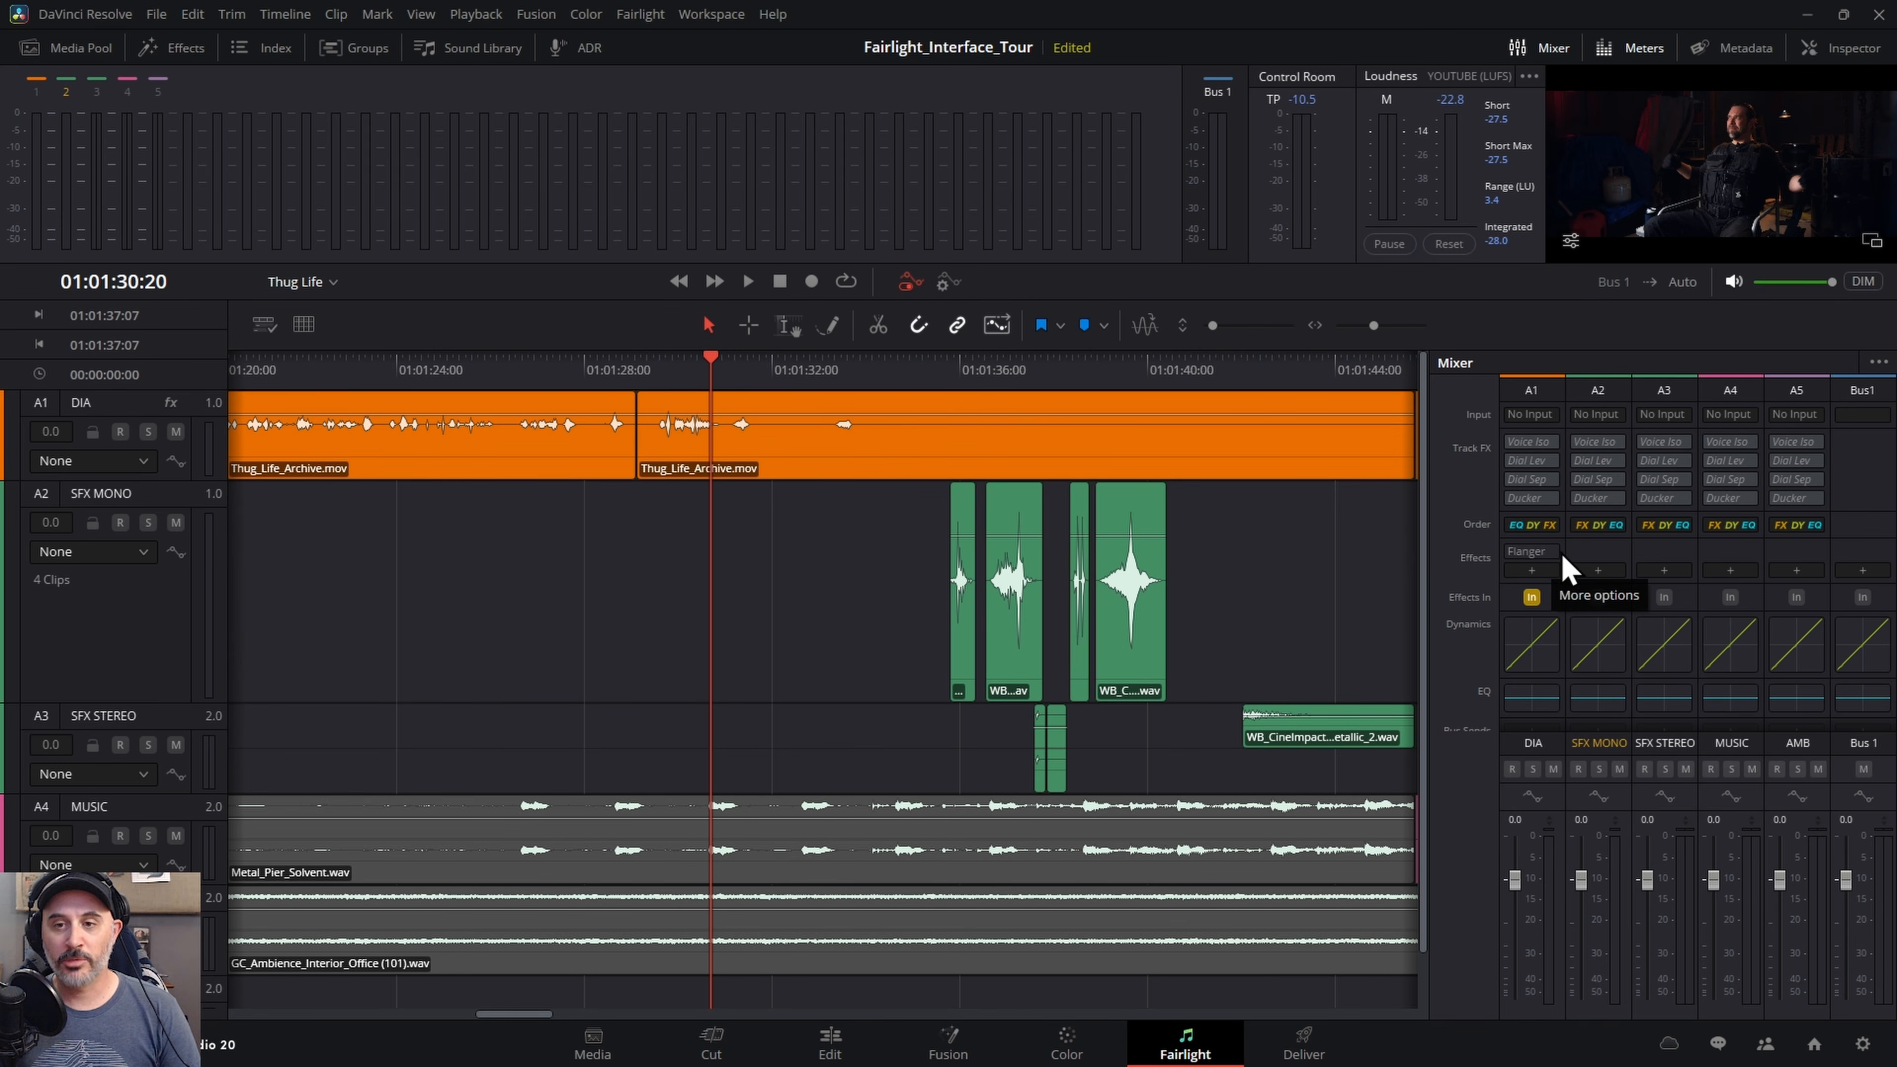
left_click(1552, 555)
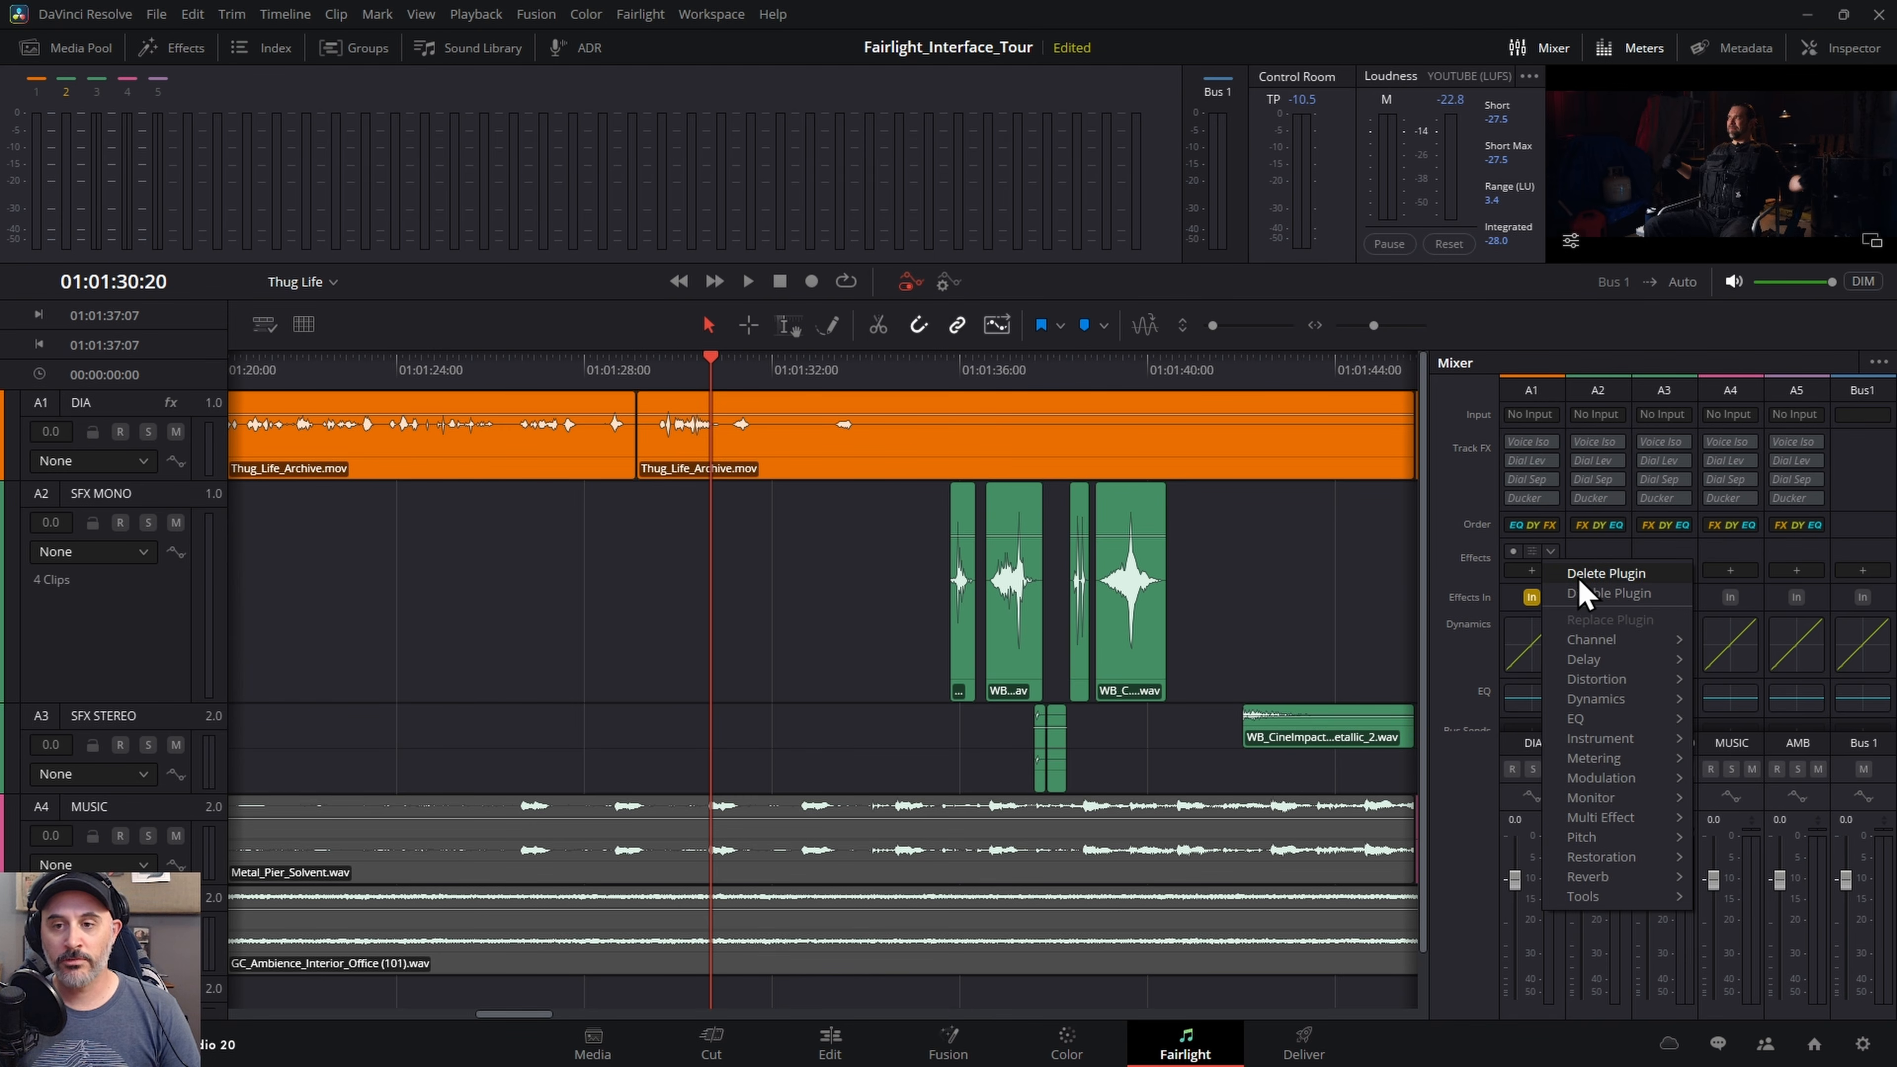
left_click(1589, 574)
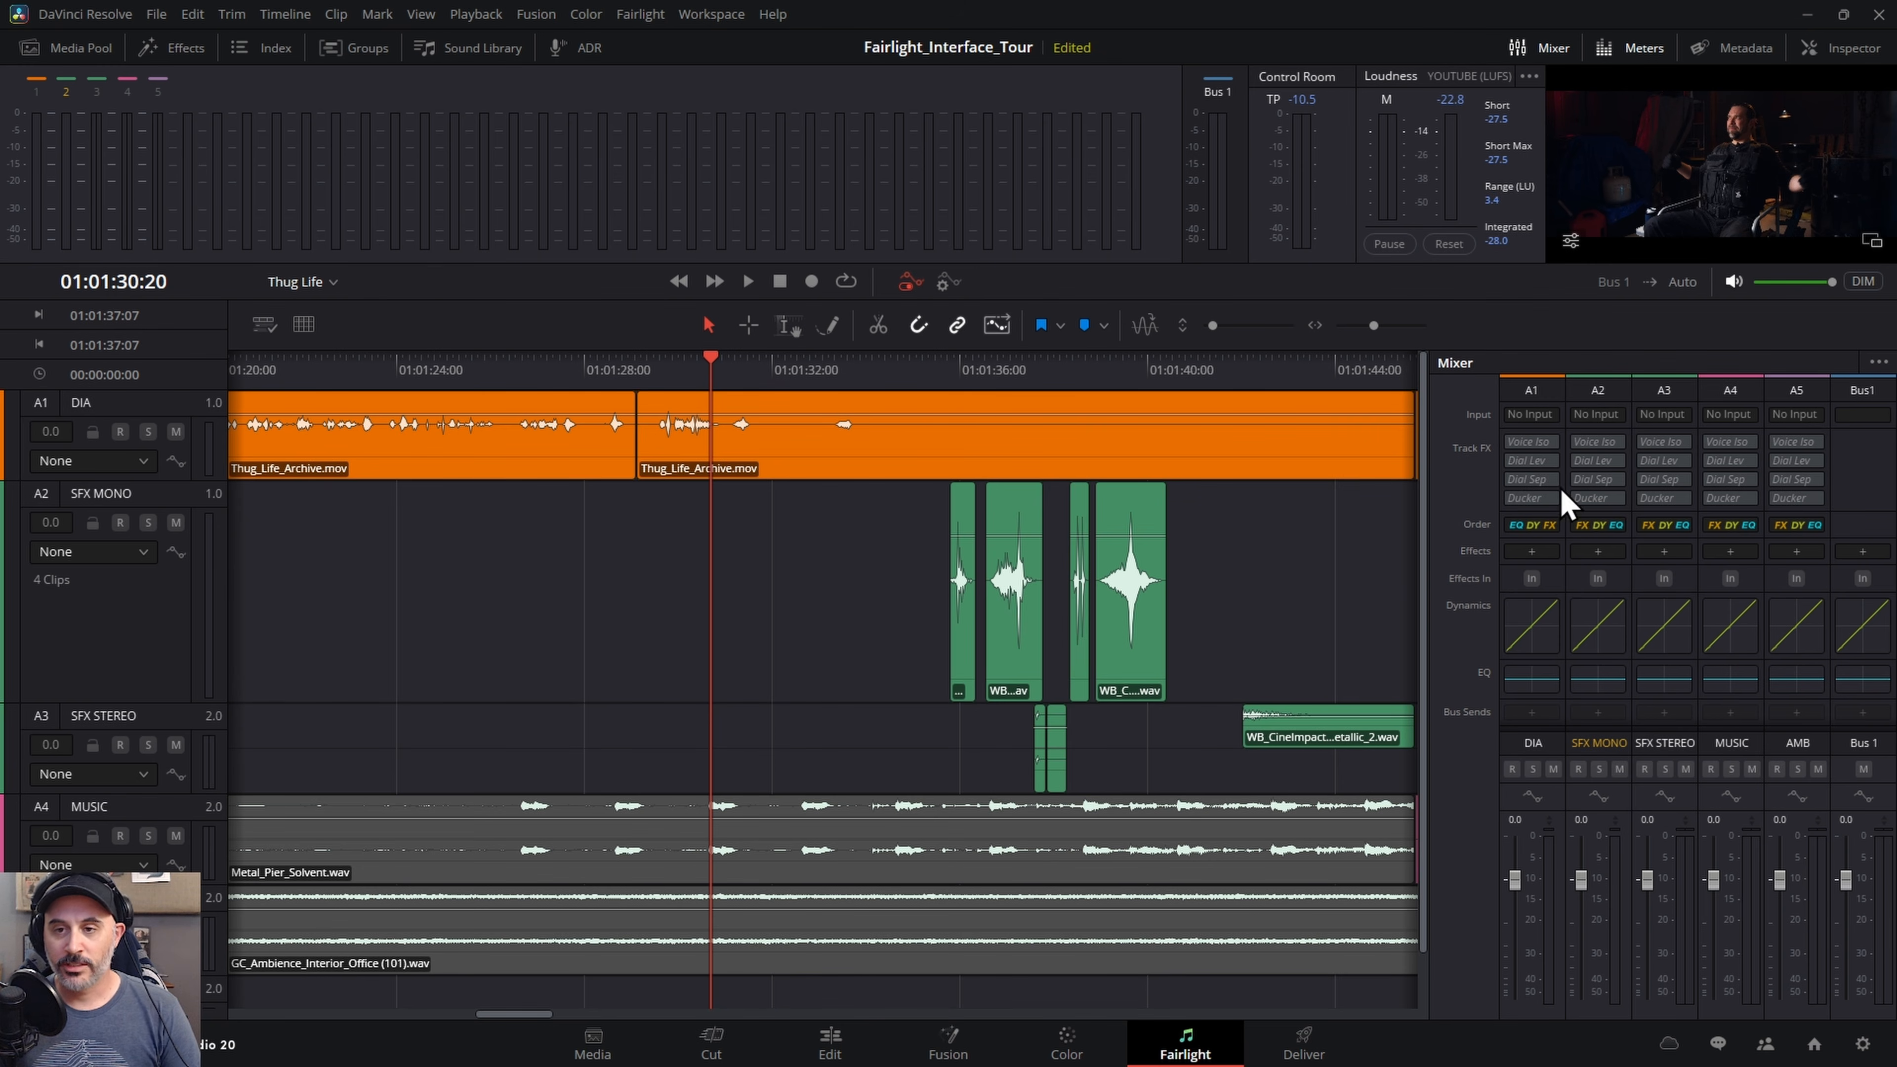
- View the DIA track's Dynamics and Equalizer windows from the mixer, closing each one
scroll(1538, 523, "down", 3)
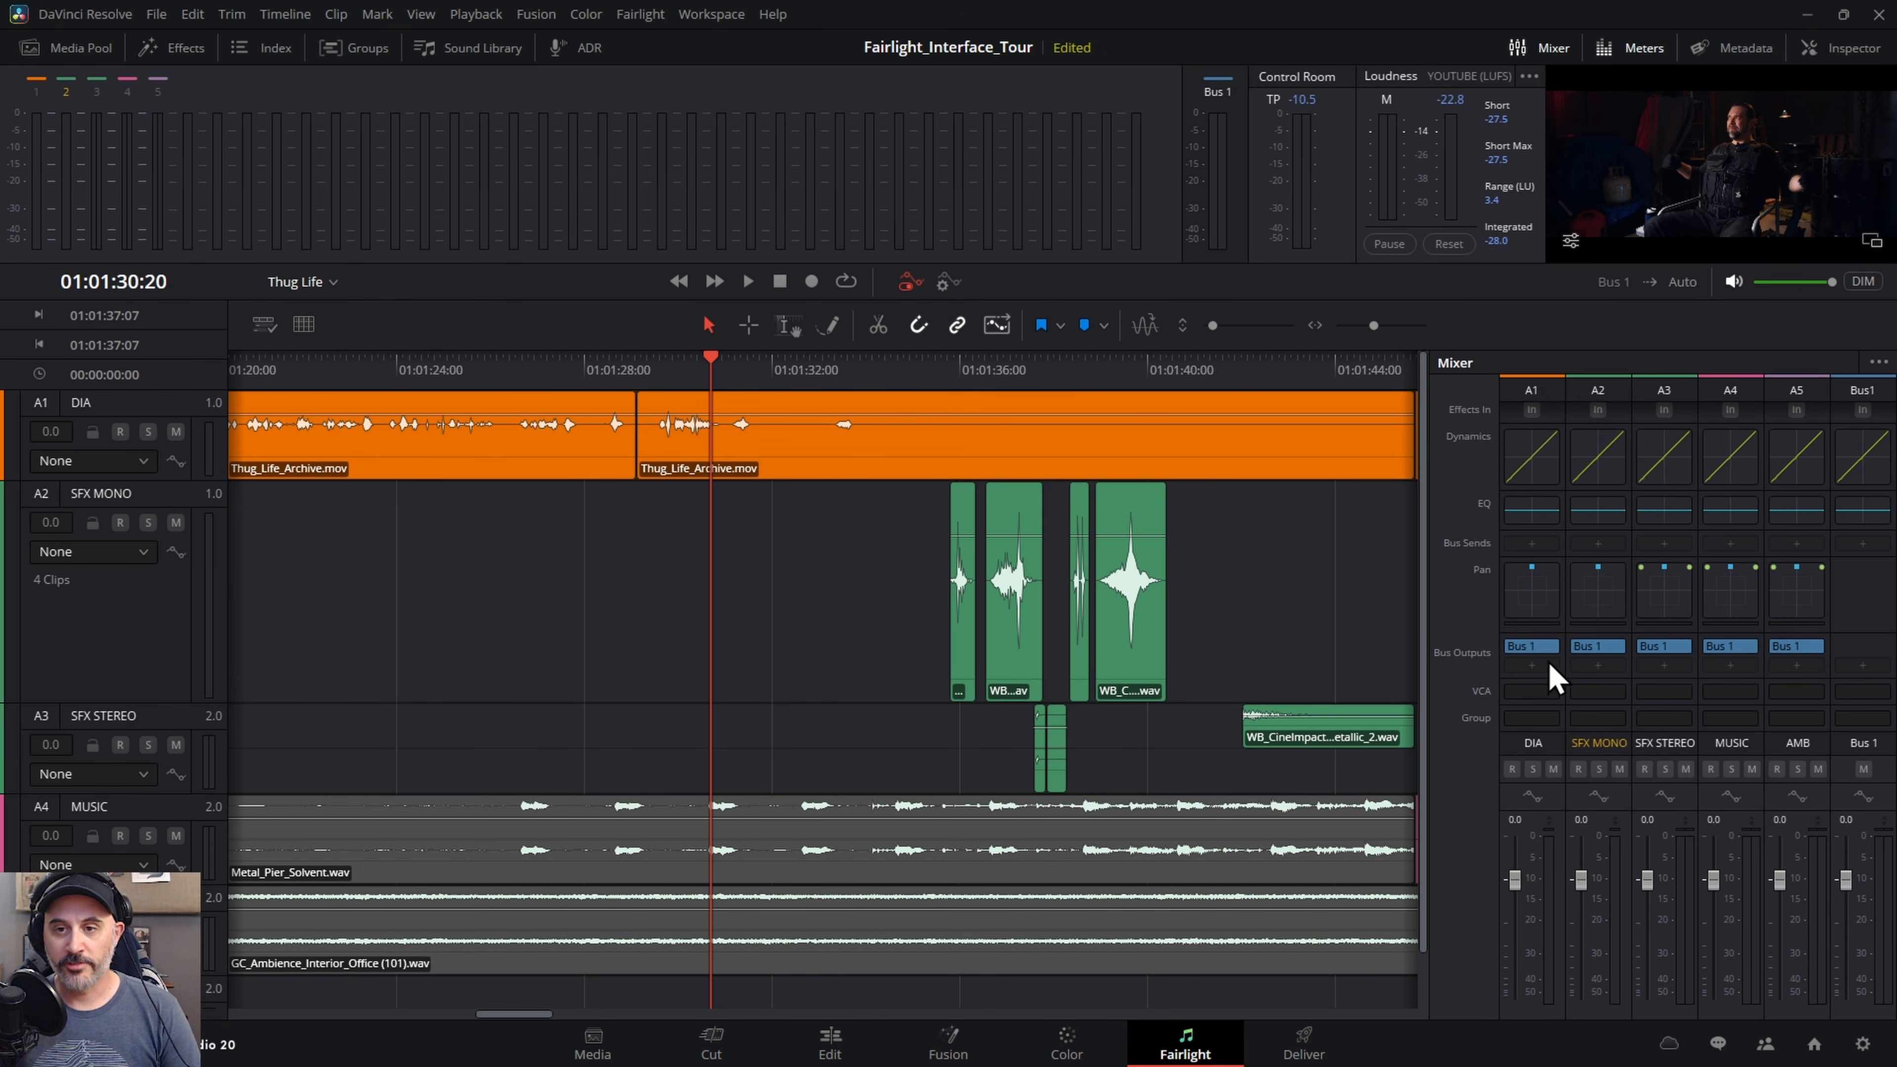
double_click(1541, 456)
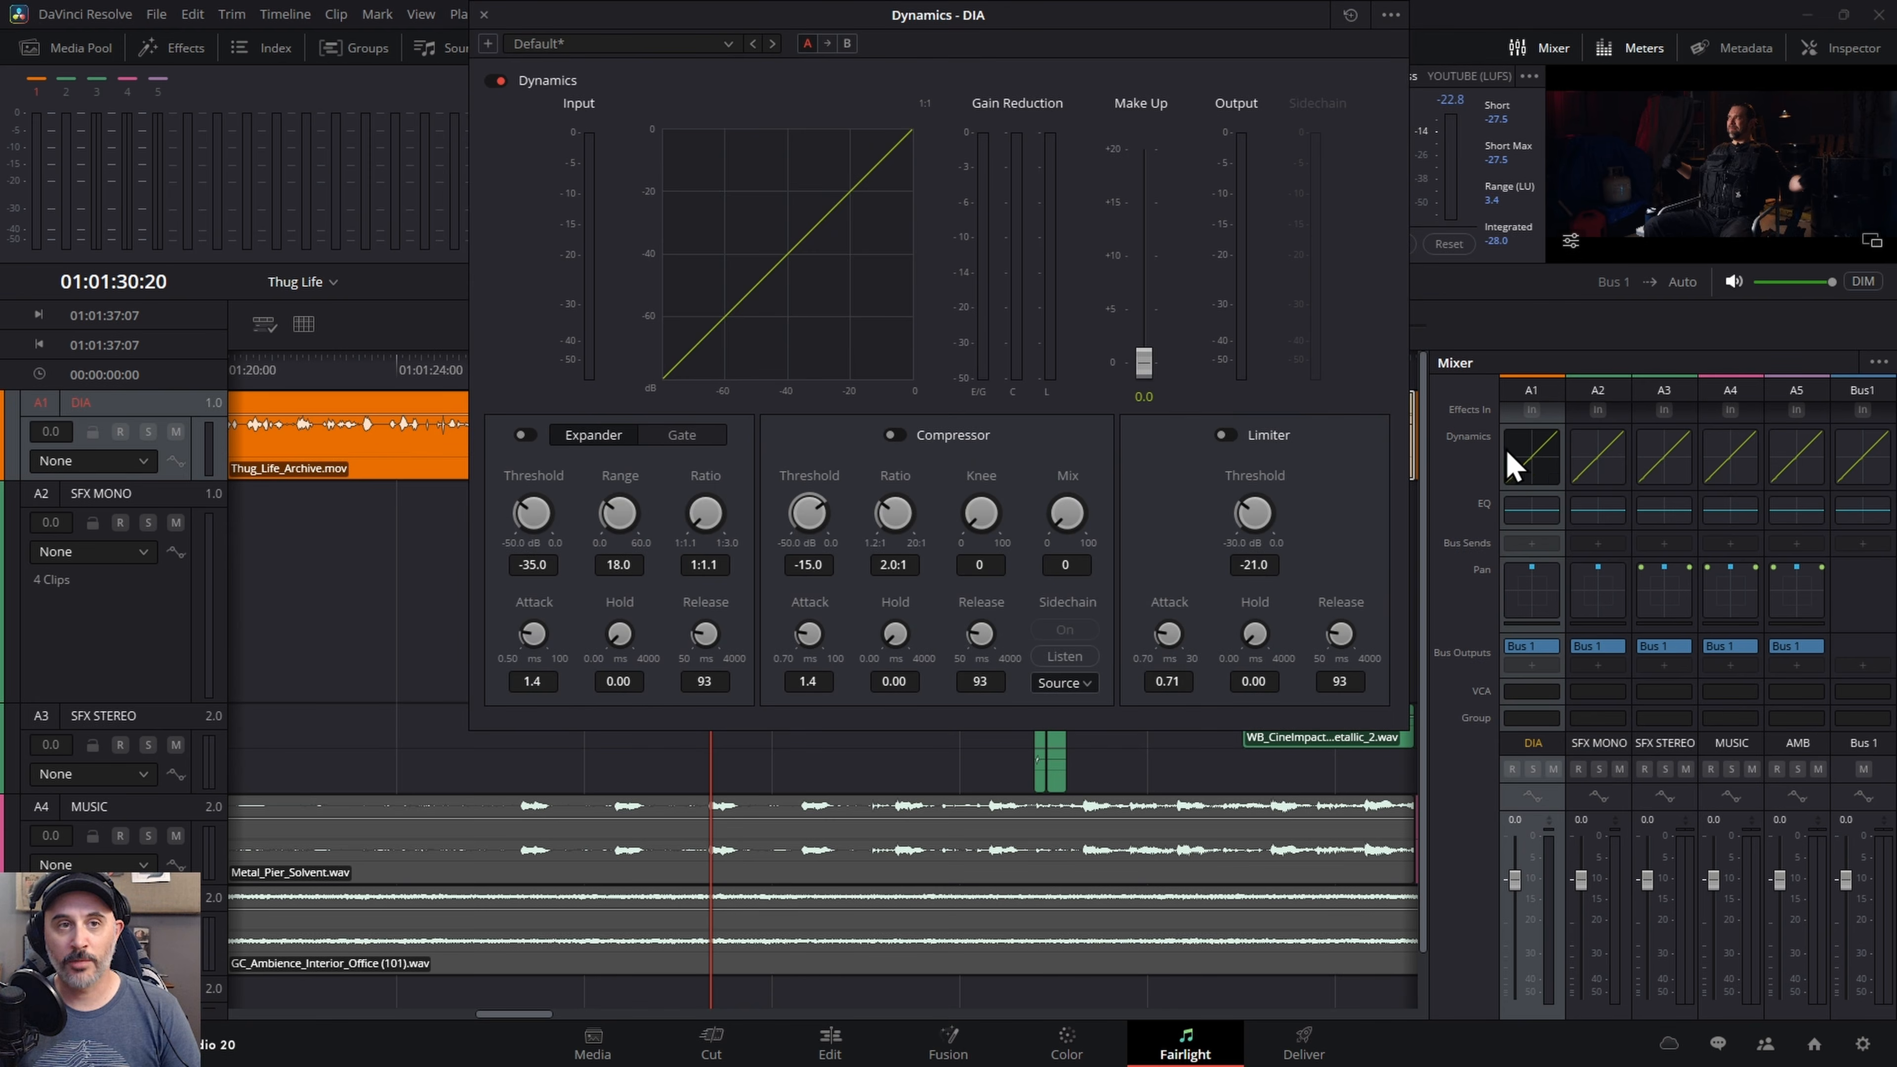
left_click(484, 14)
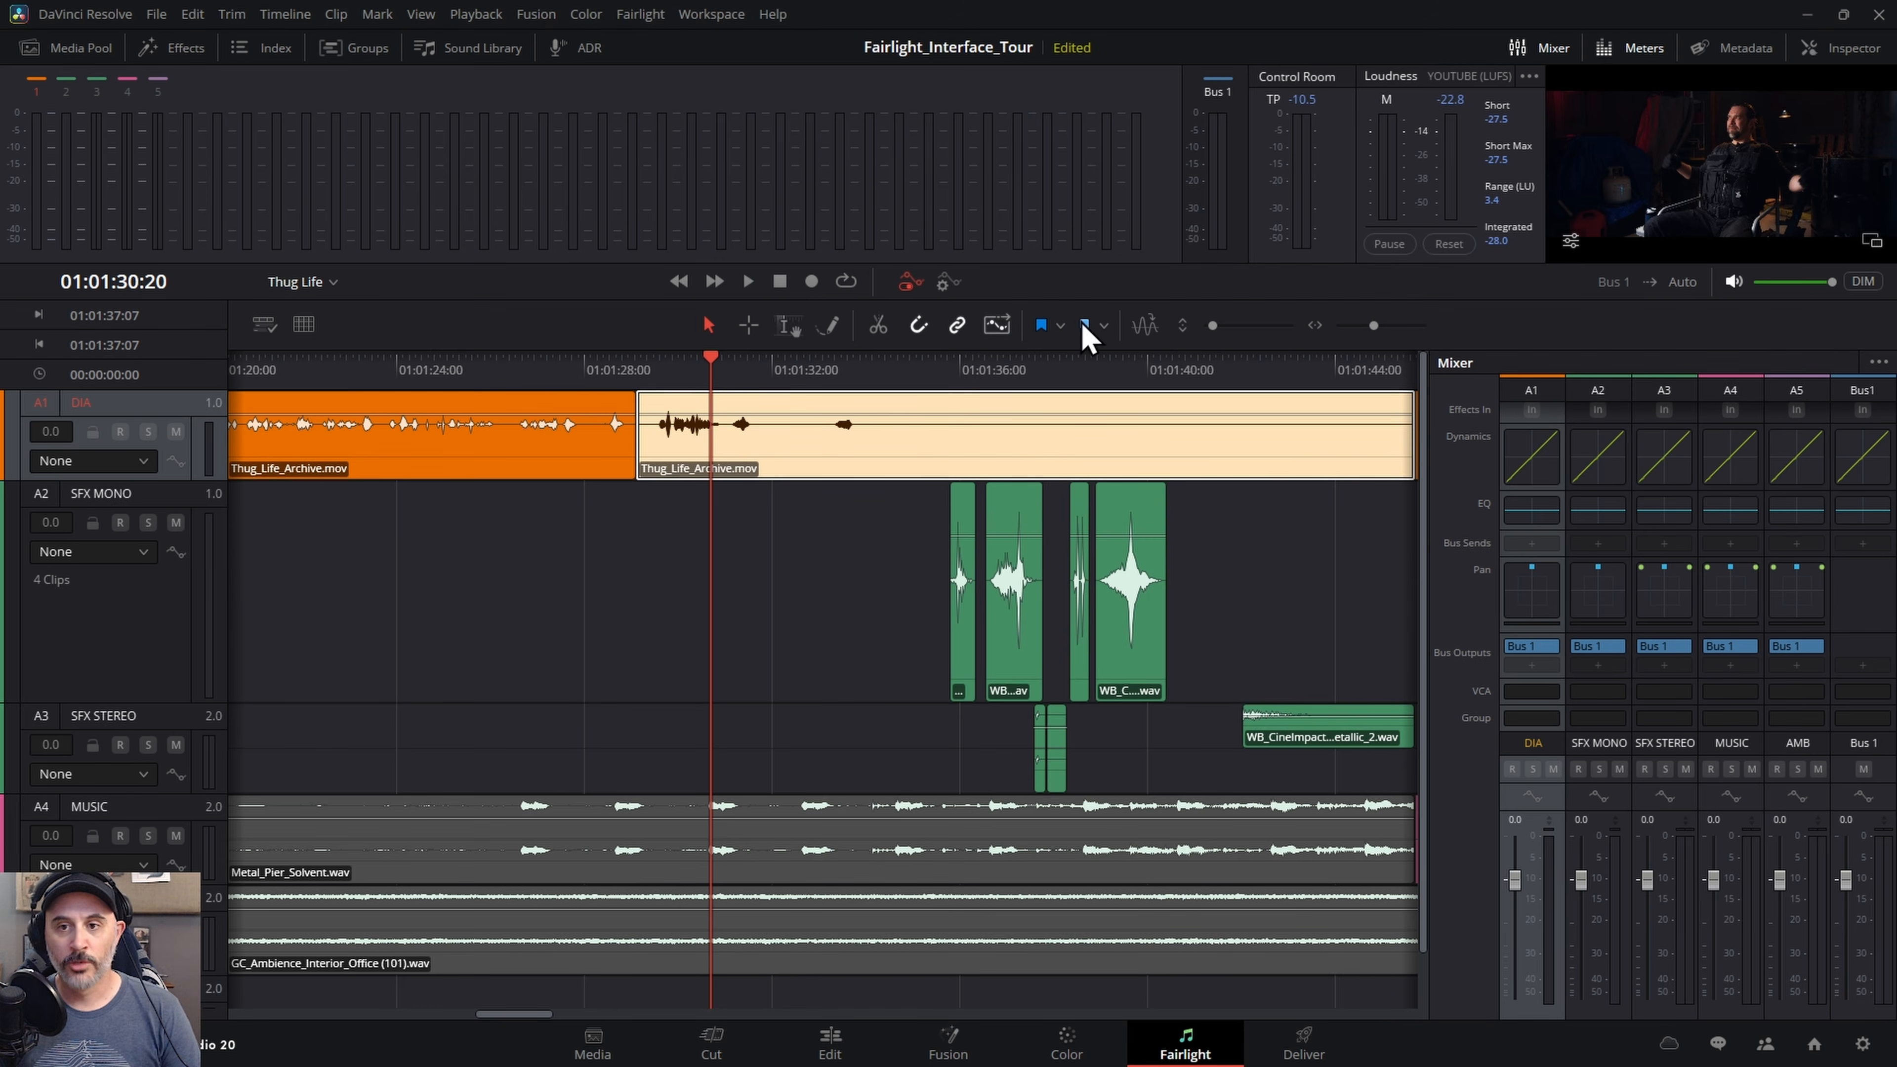
double_click(1539, 514)
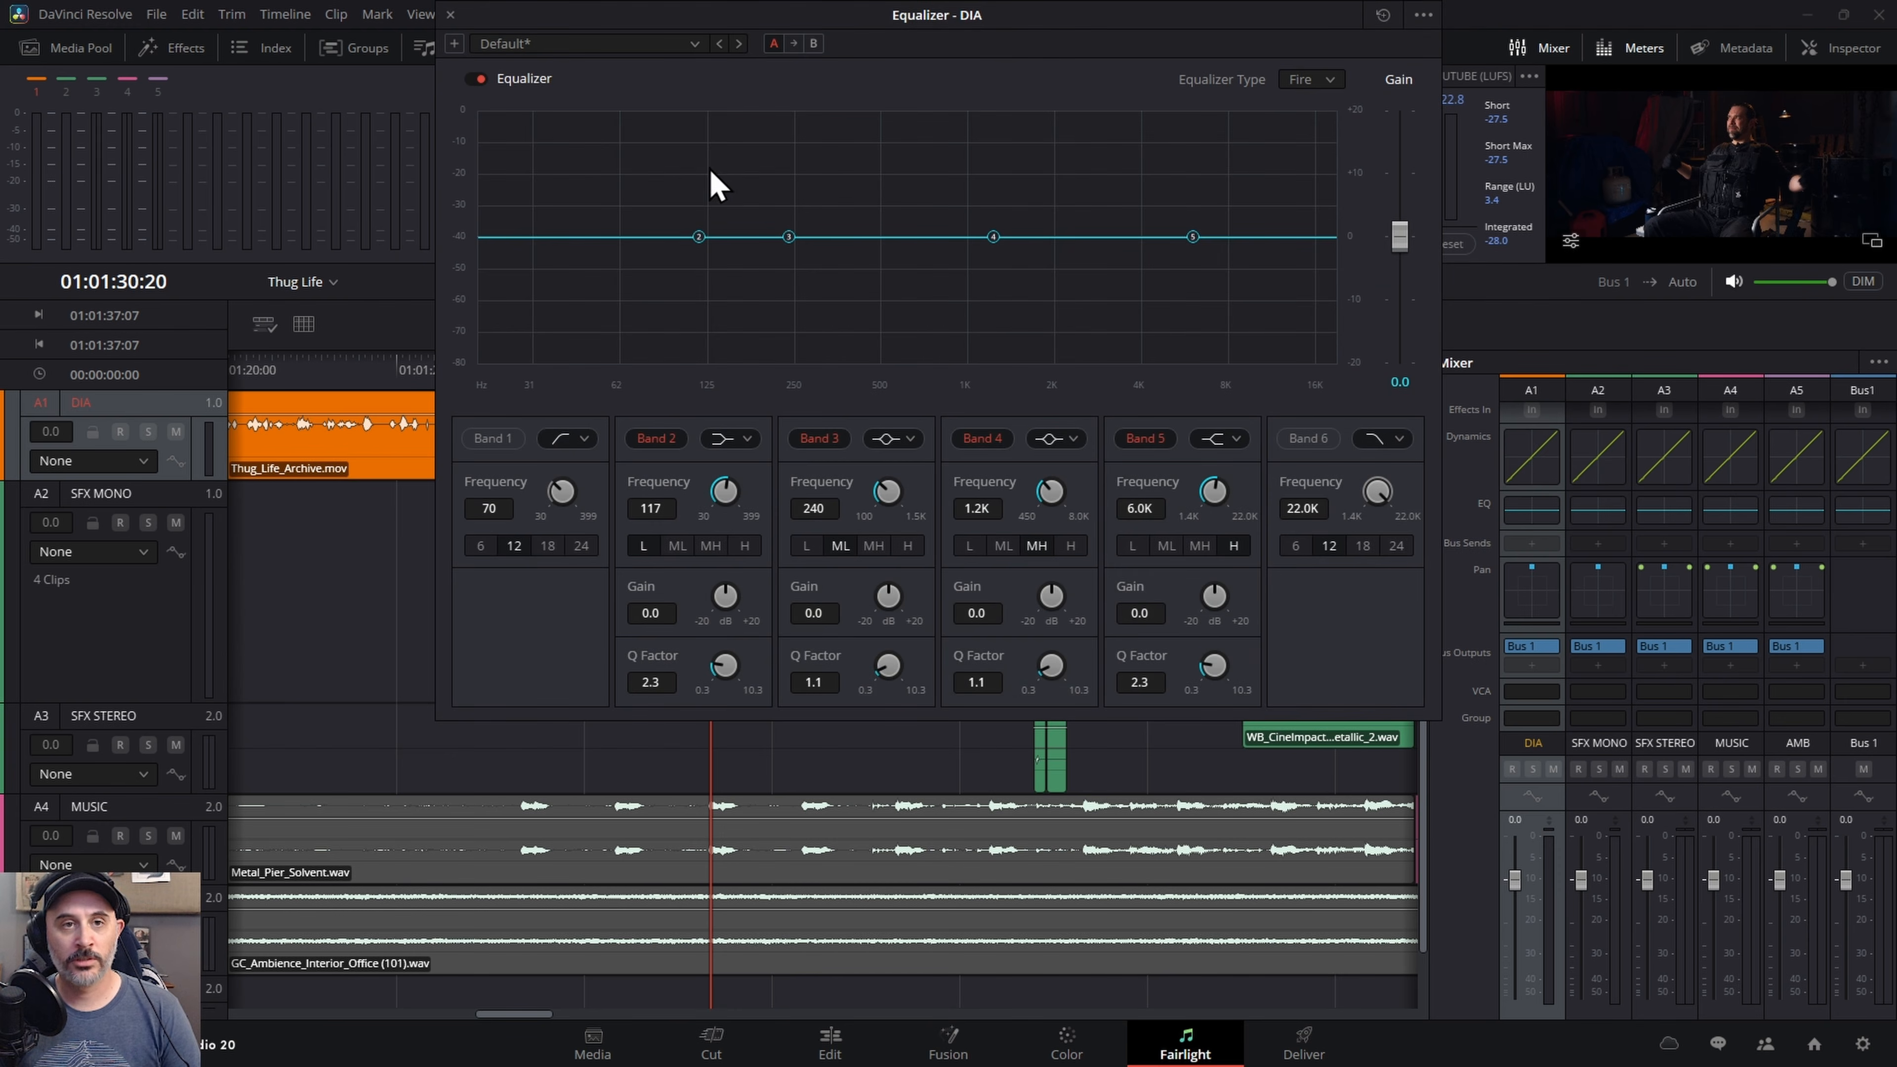
left_click(451, 15)
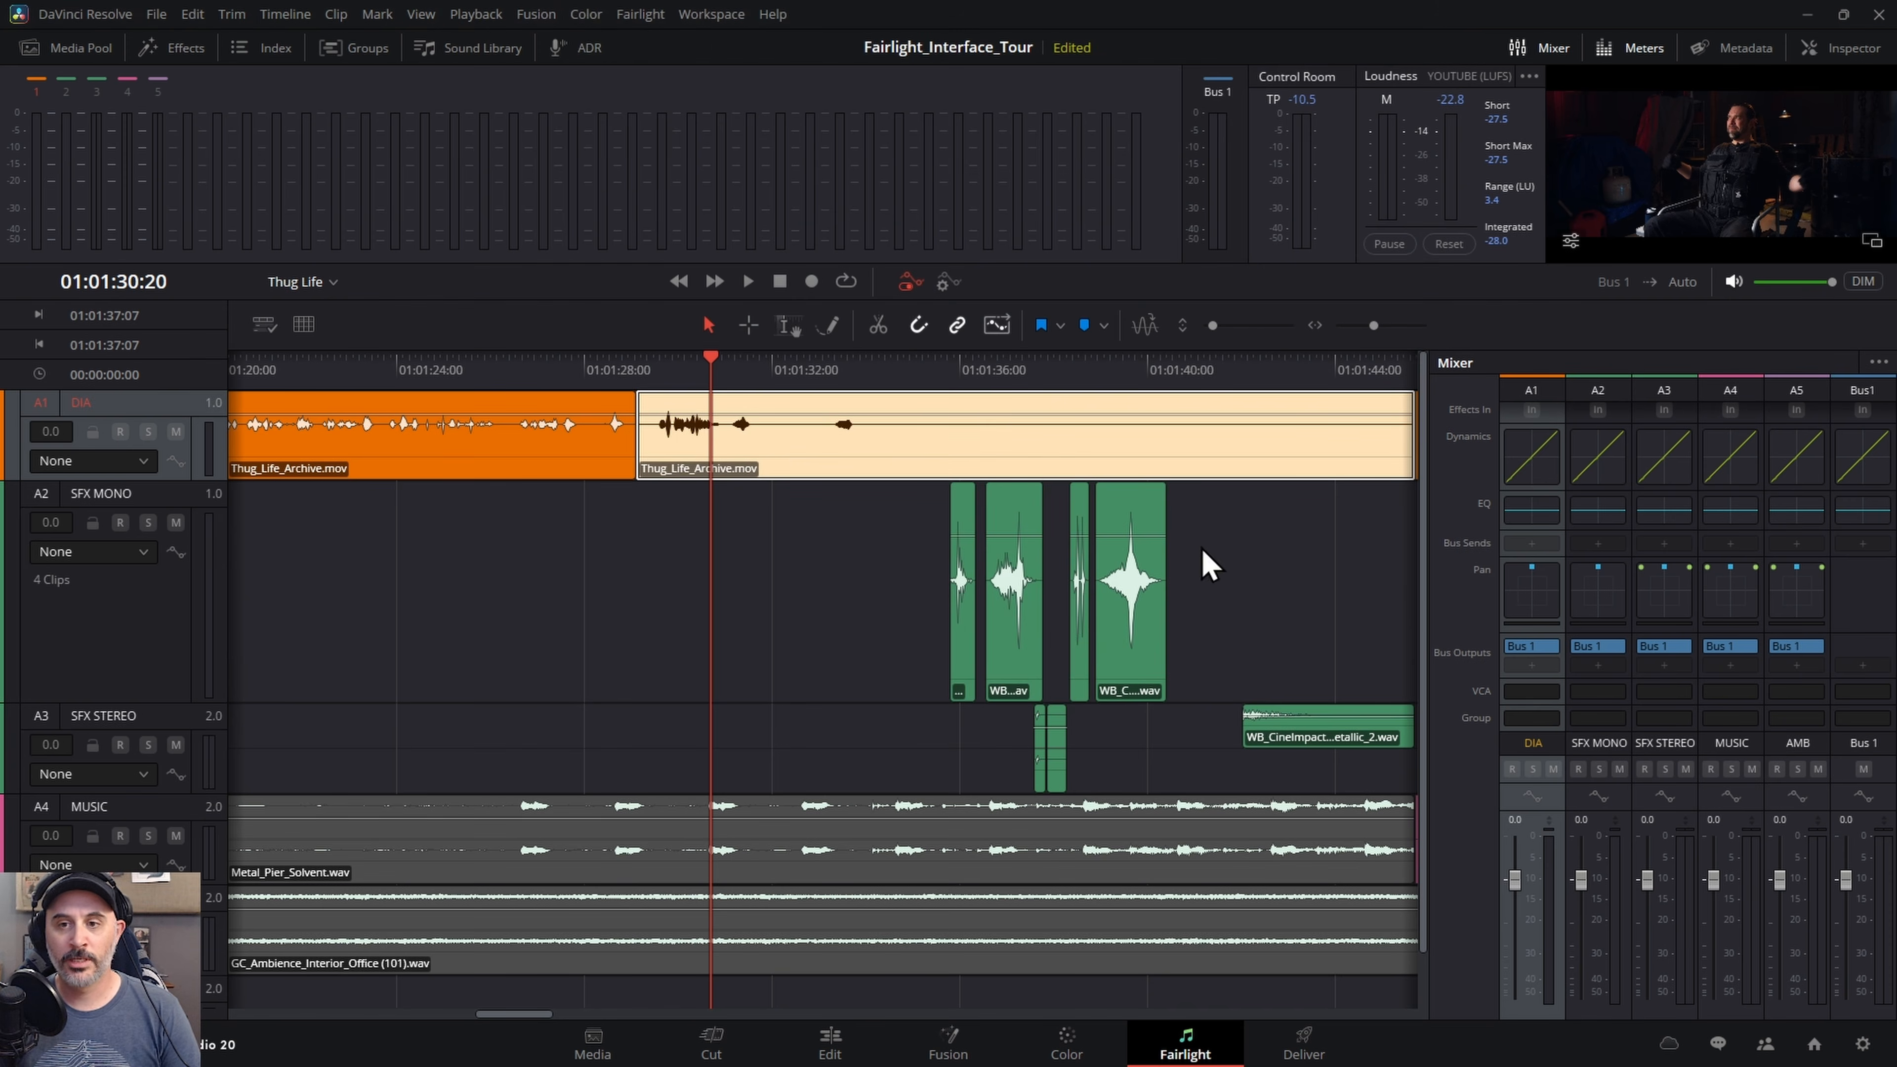
- Pan the DIA track slightly left in its Audio Pan window, reset the pan and close the window
double_click(1546, 609)
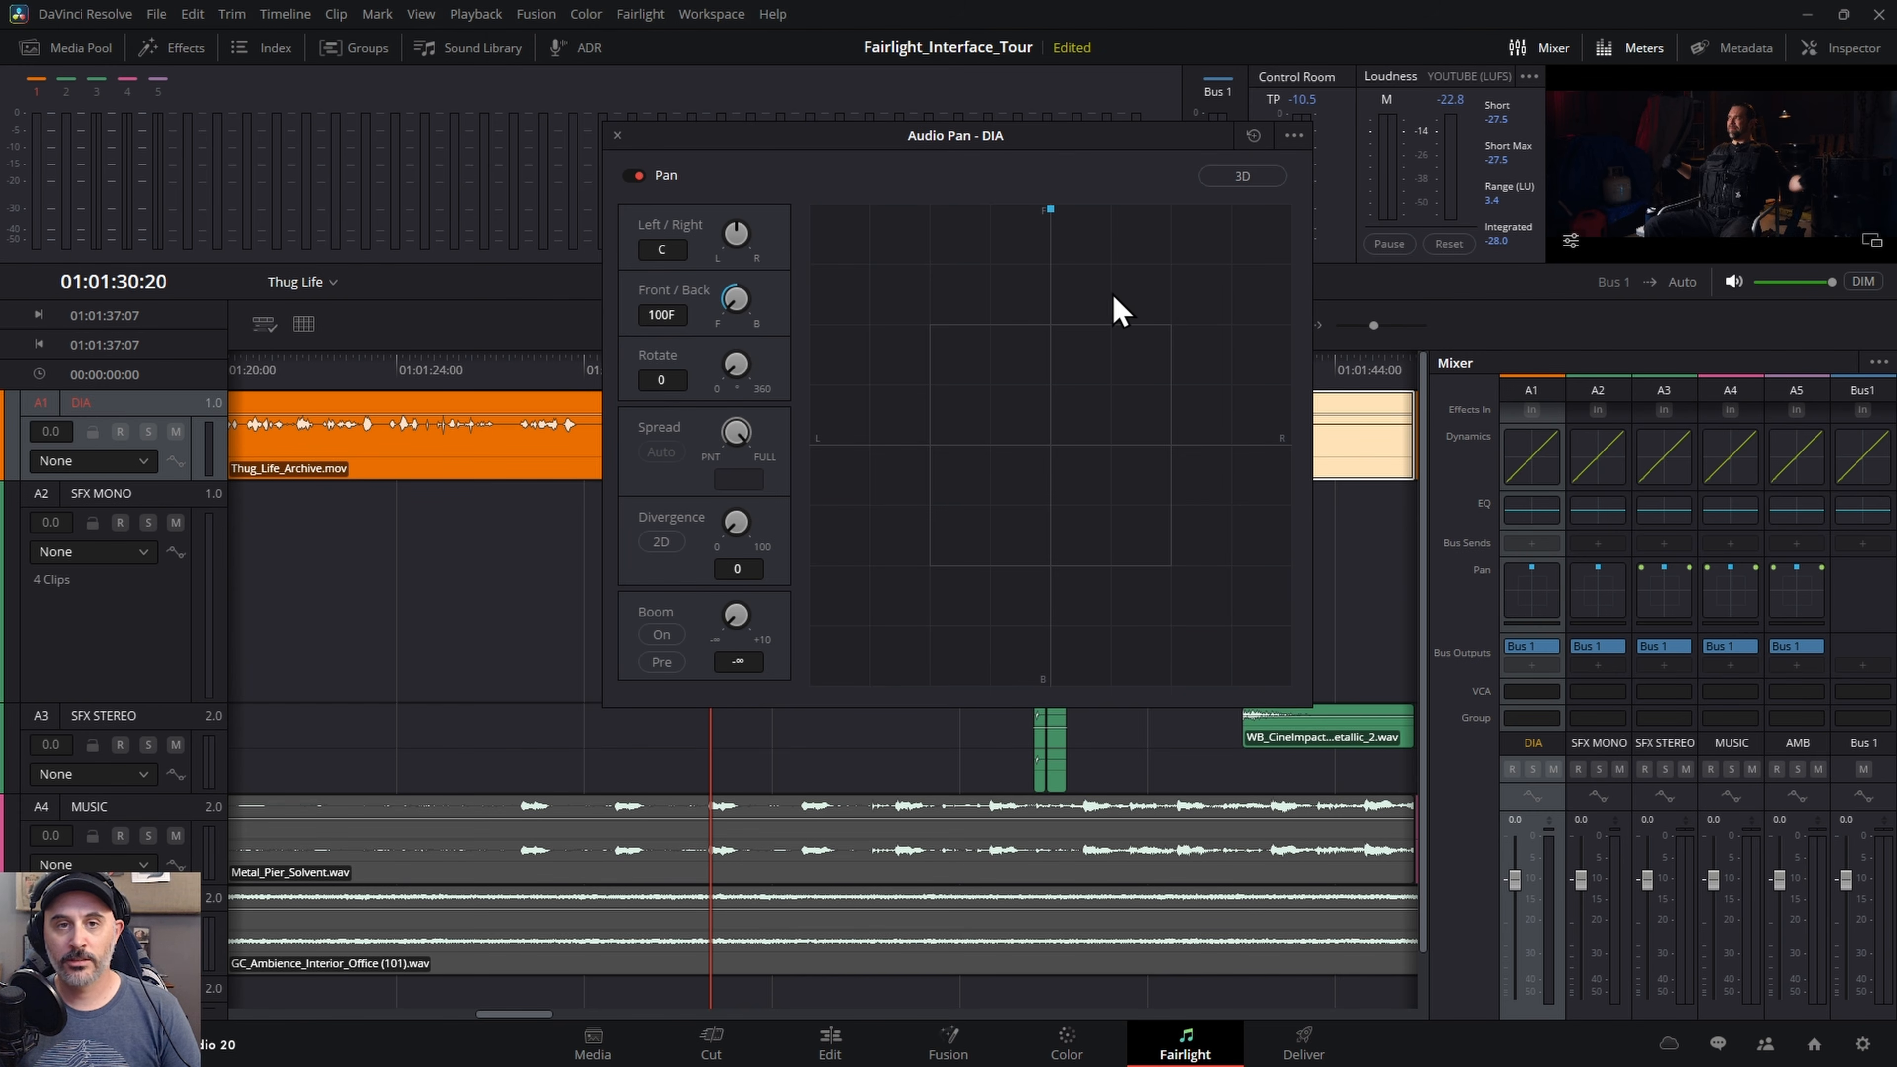
left_click_drag(1054, 221, 1005, 209)
left_click(1254, 136)
left_click(617, 136)
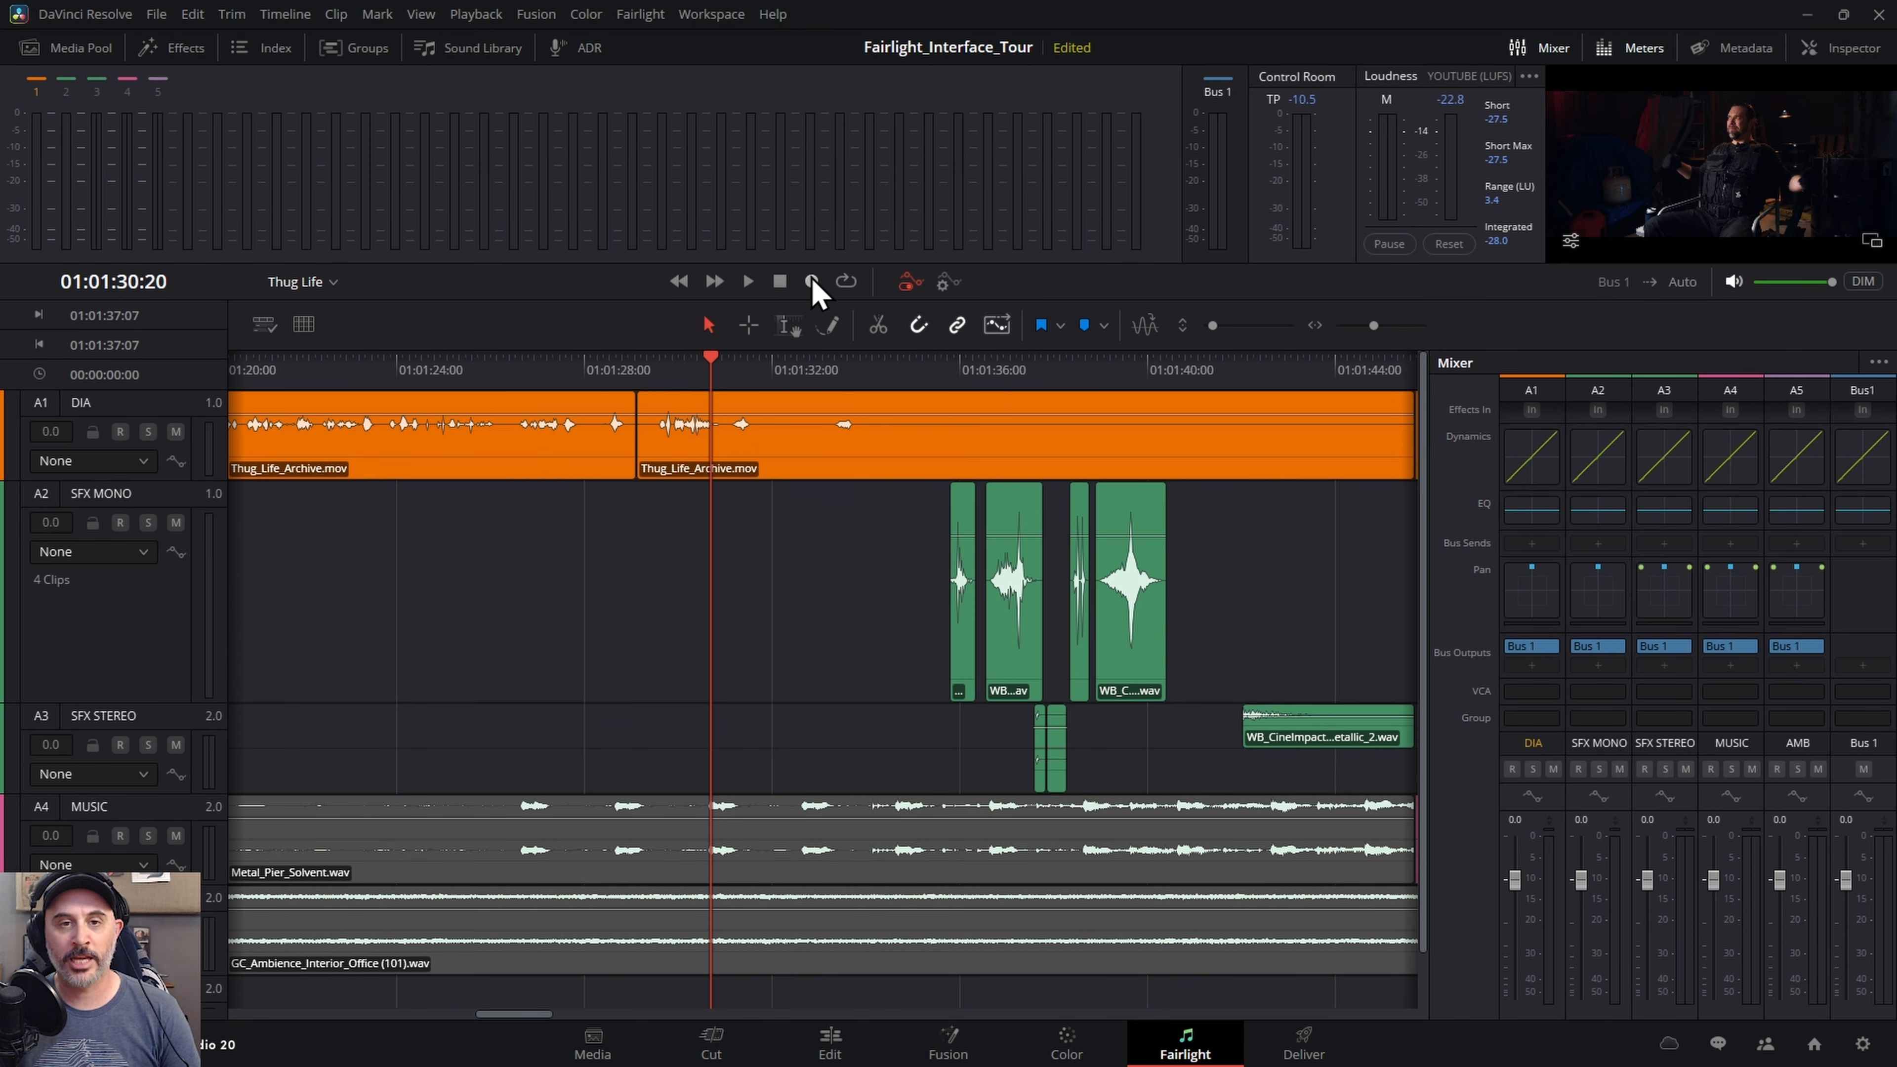
- Toggle automation on and place the playhead at 01:01:35:06, ahead of the SFX MONO clips
left_click(910, 285)
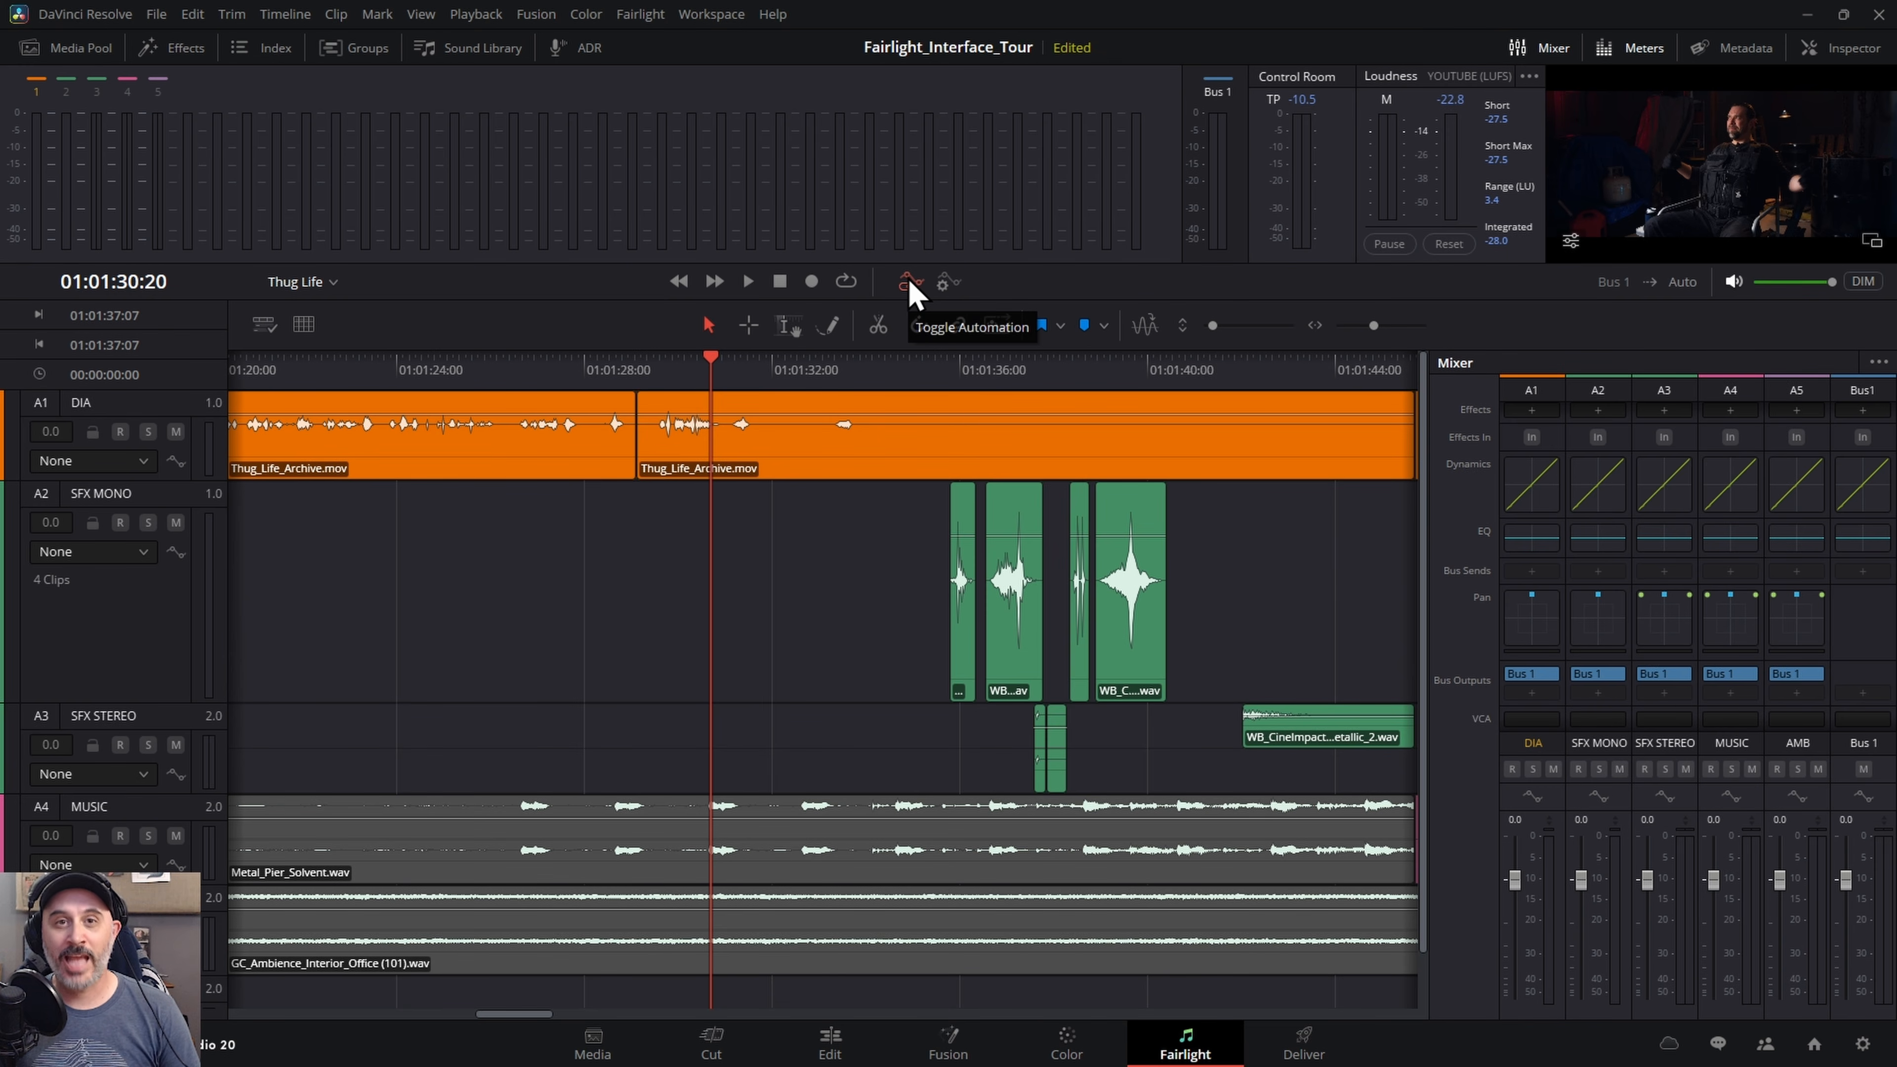
left_click(911, 284)
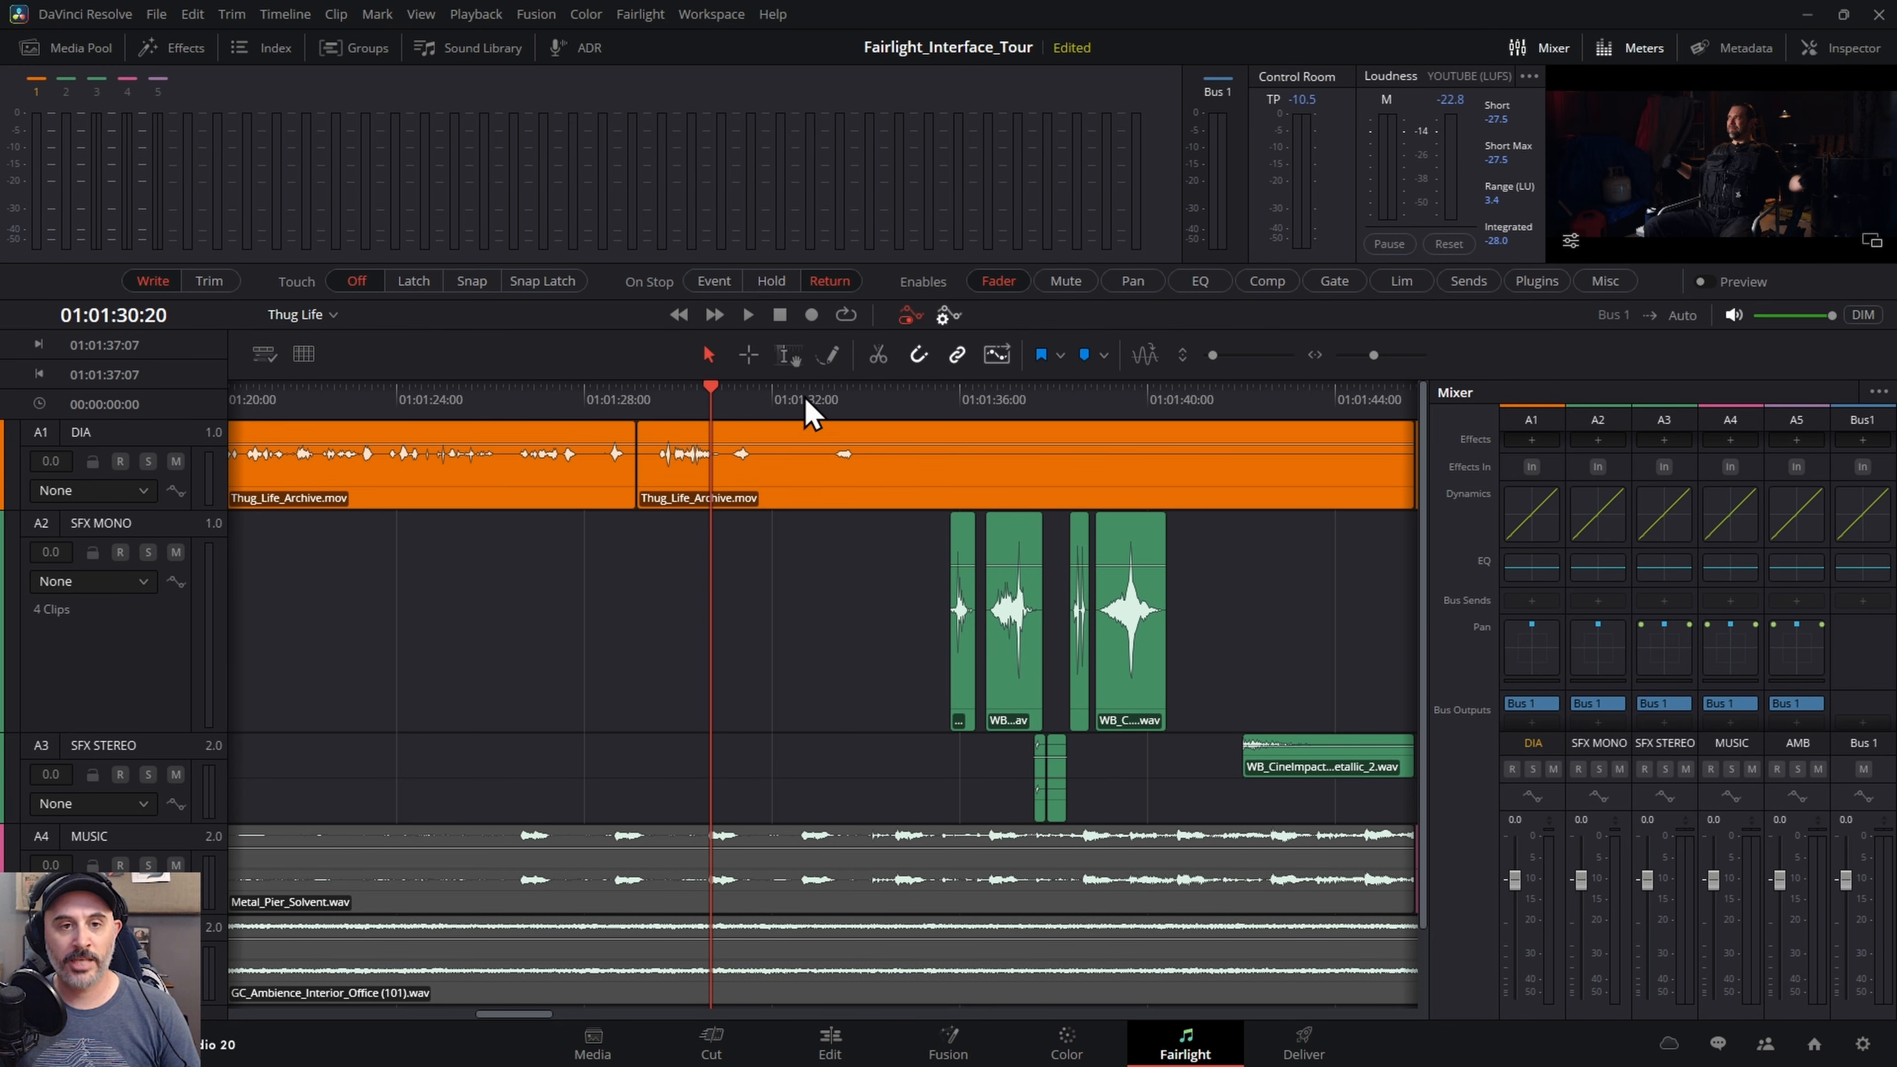
left_click(924, 404)
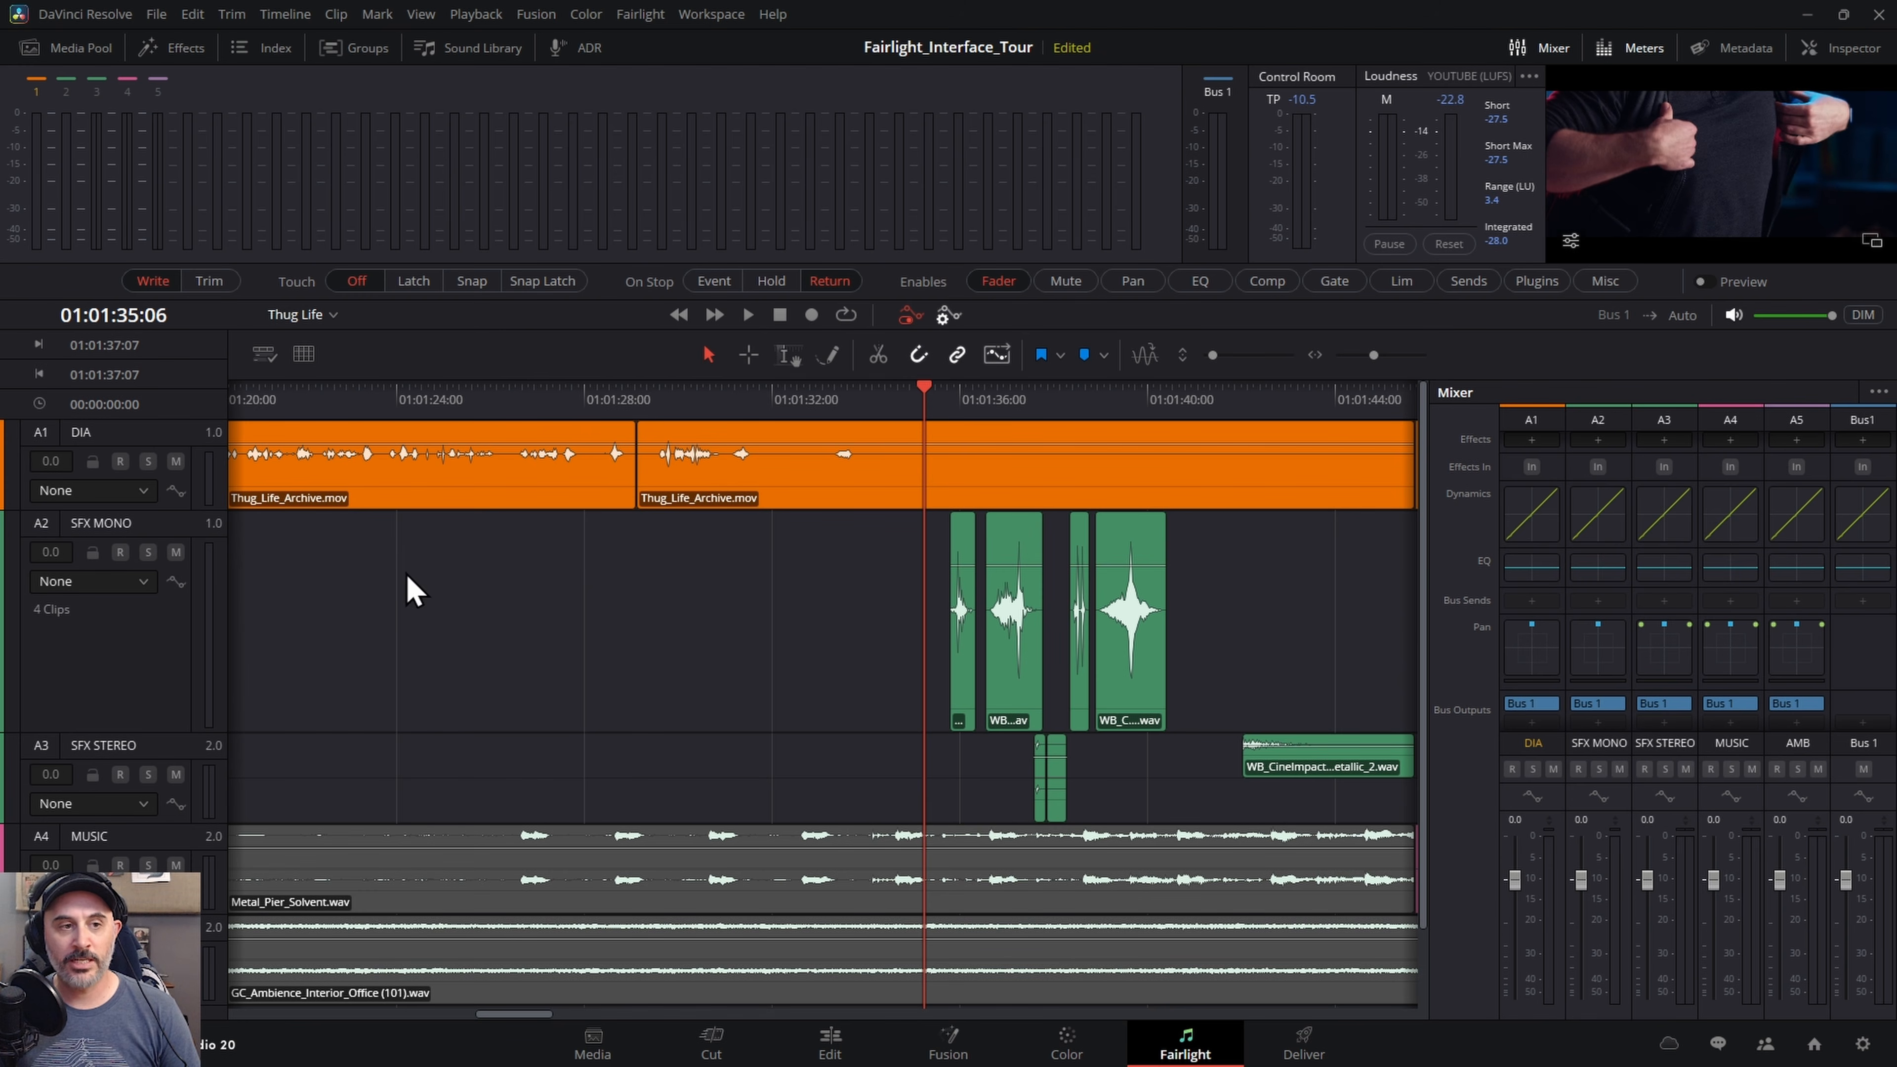
- Display the Fader Level automation curve on the SFX MONO track and arm that track for automation
left_click(152, 647)
left_click(143, 584)
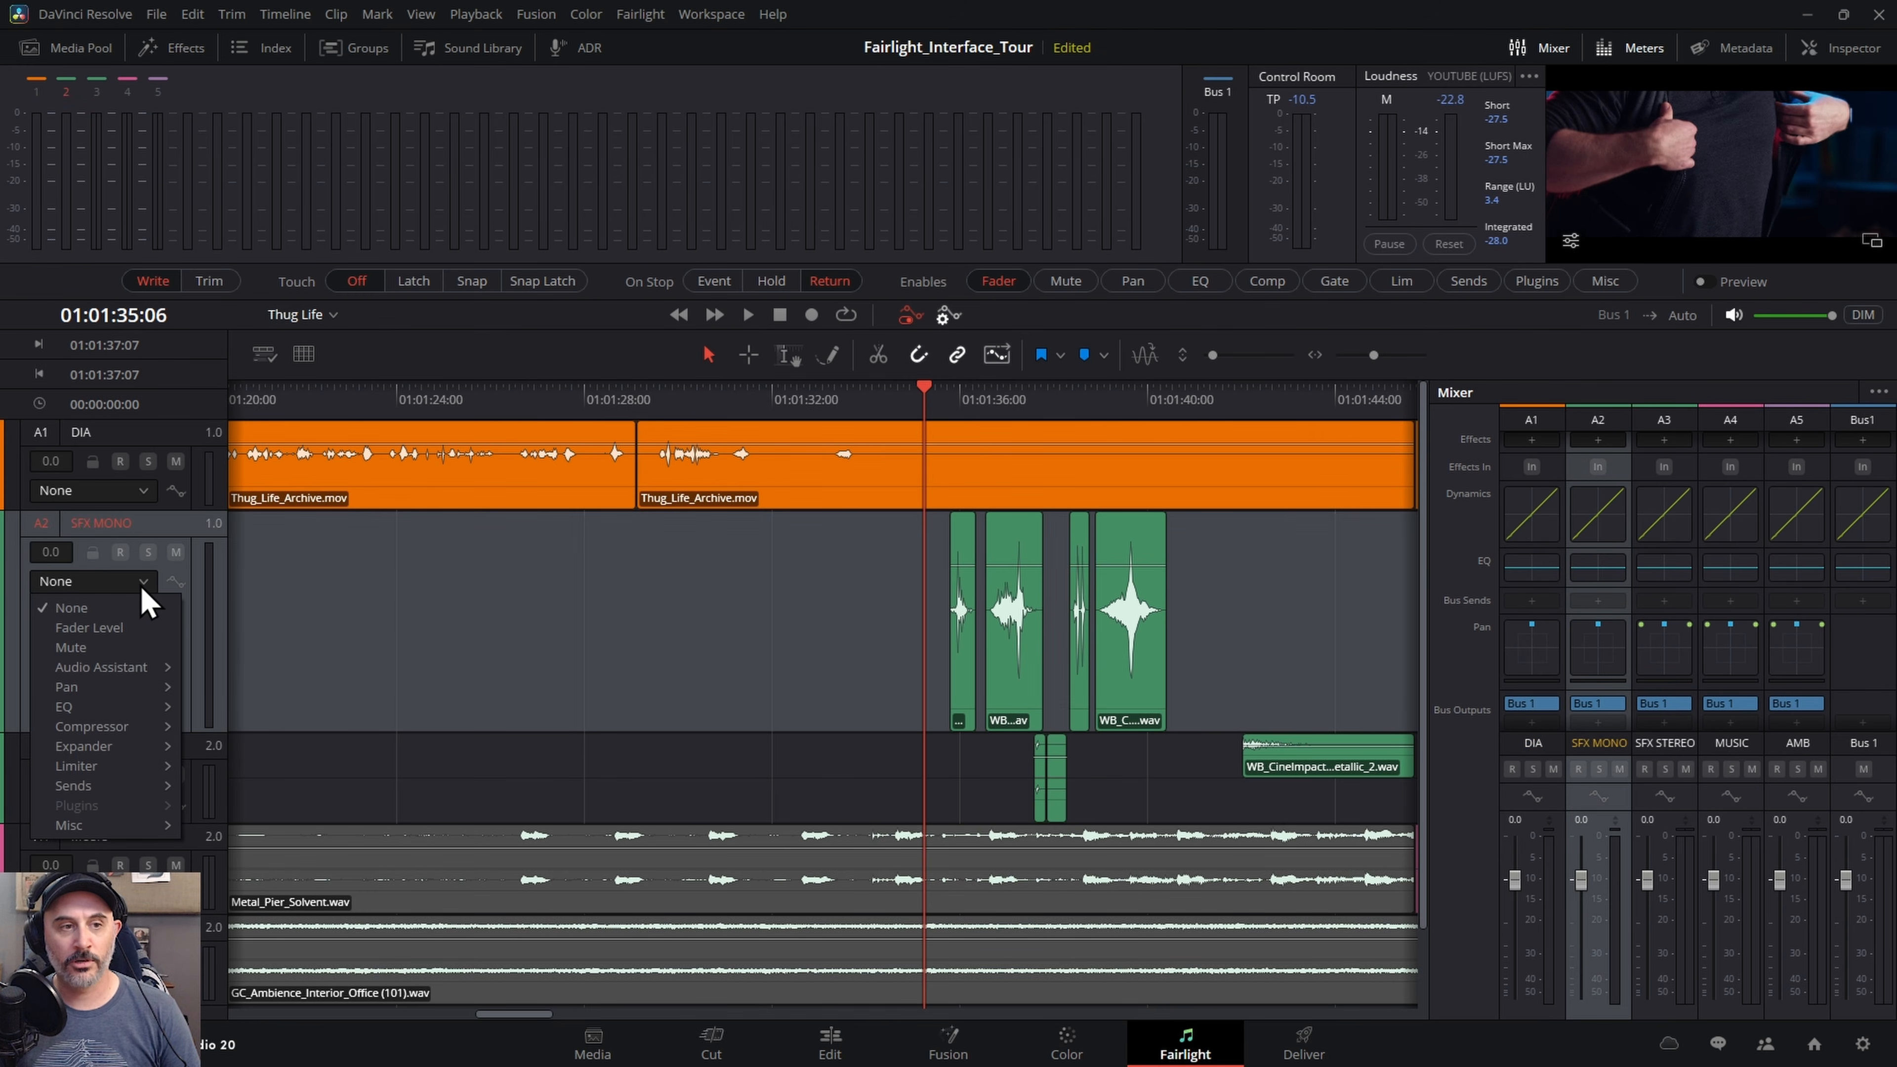
left_click(101, 632)
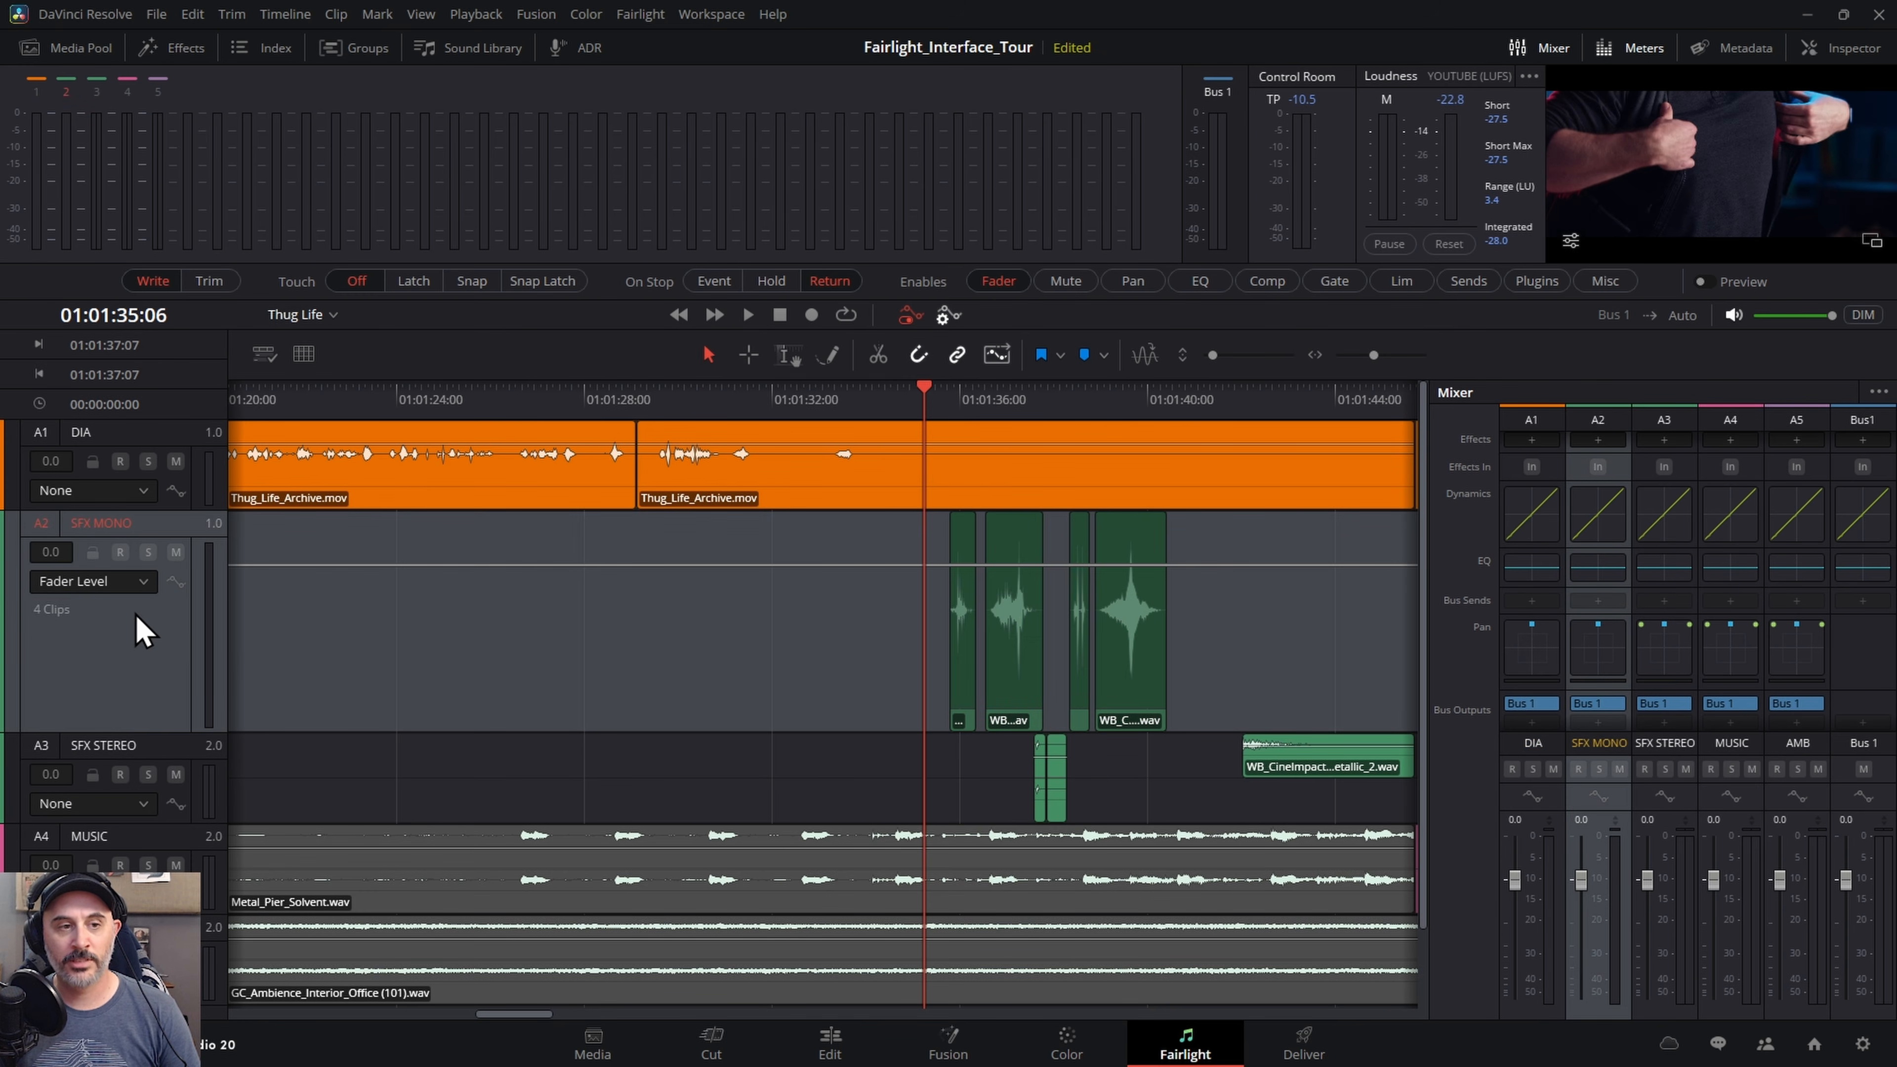
left_click(178, 584)
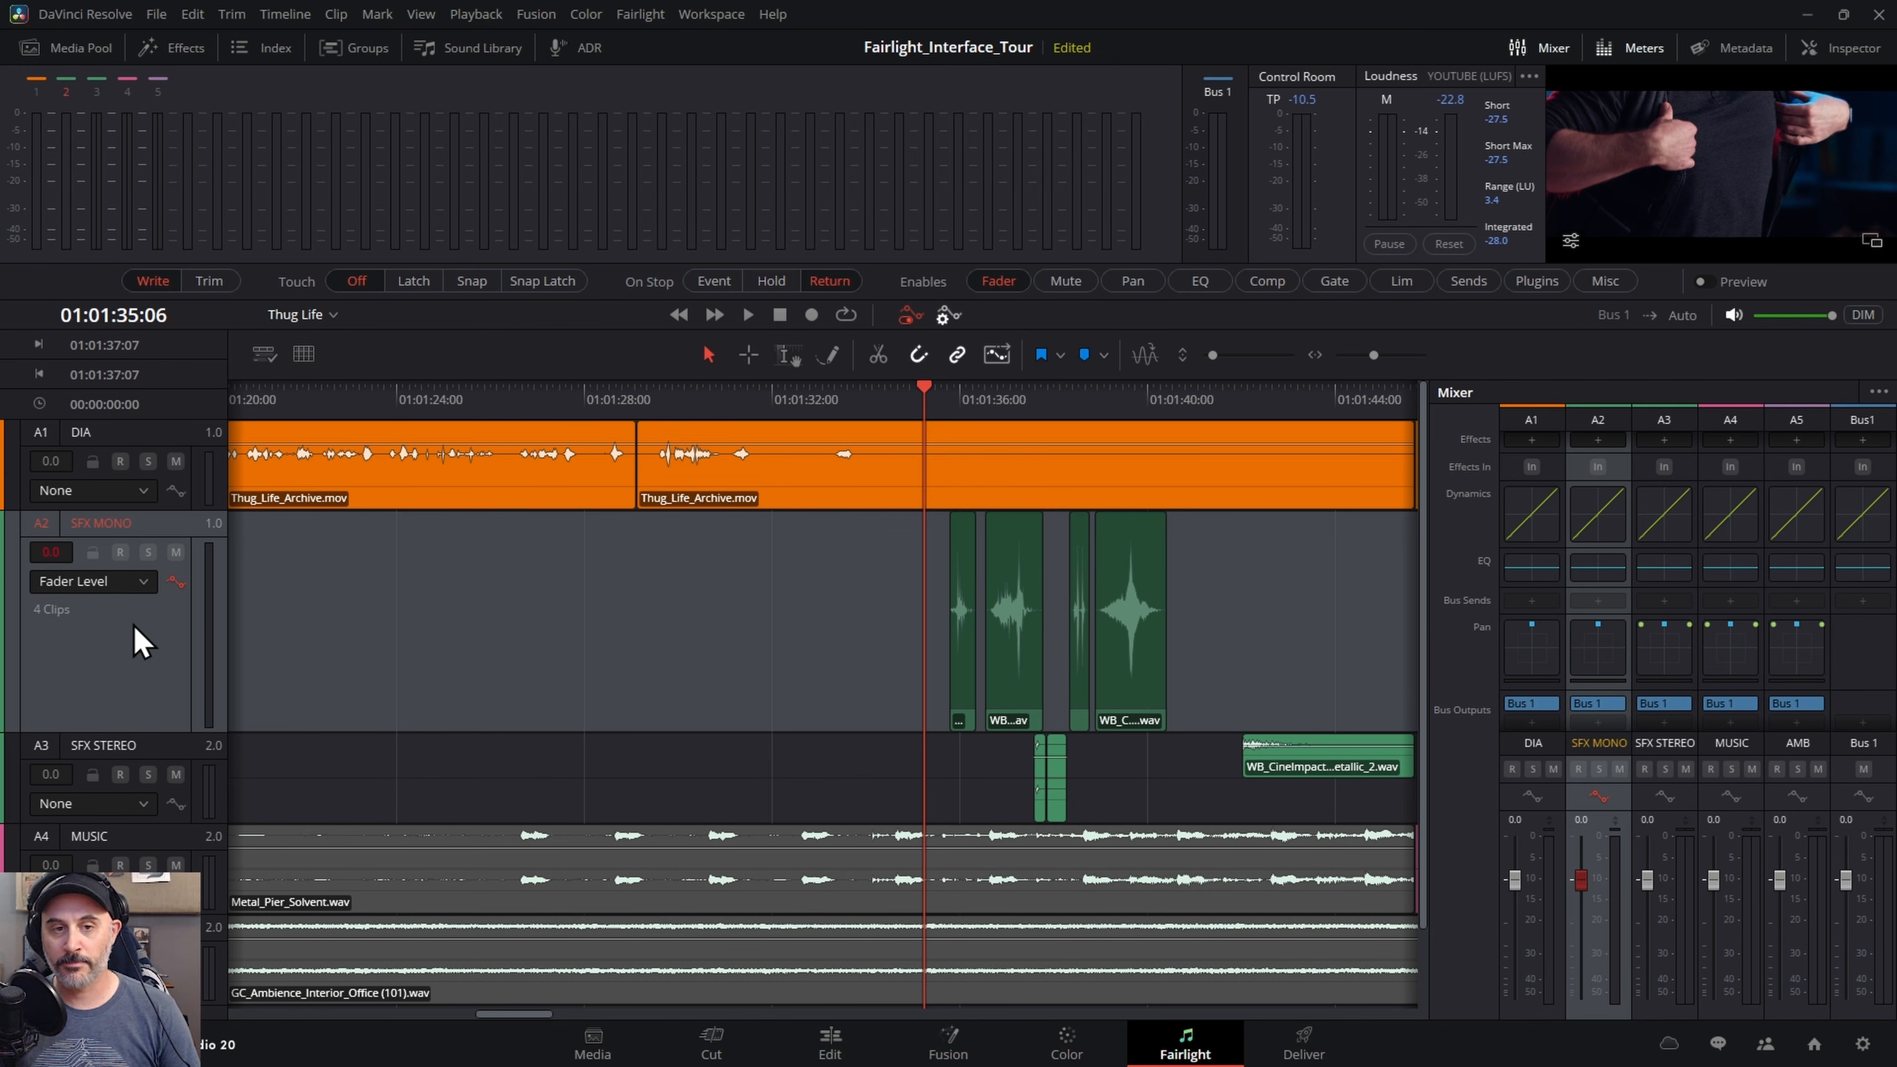
- Record SFX MONO fader automation during playback up to 01:01:43:00, dipping the fader and raising it slightly above its starting level
left_click(747, 315)
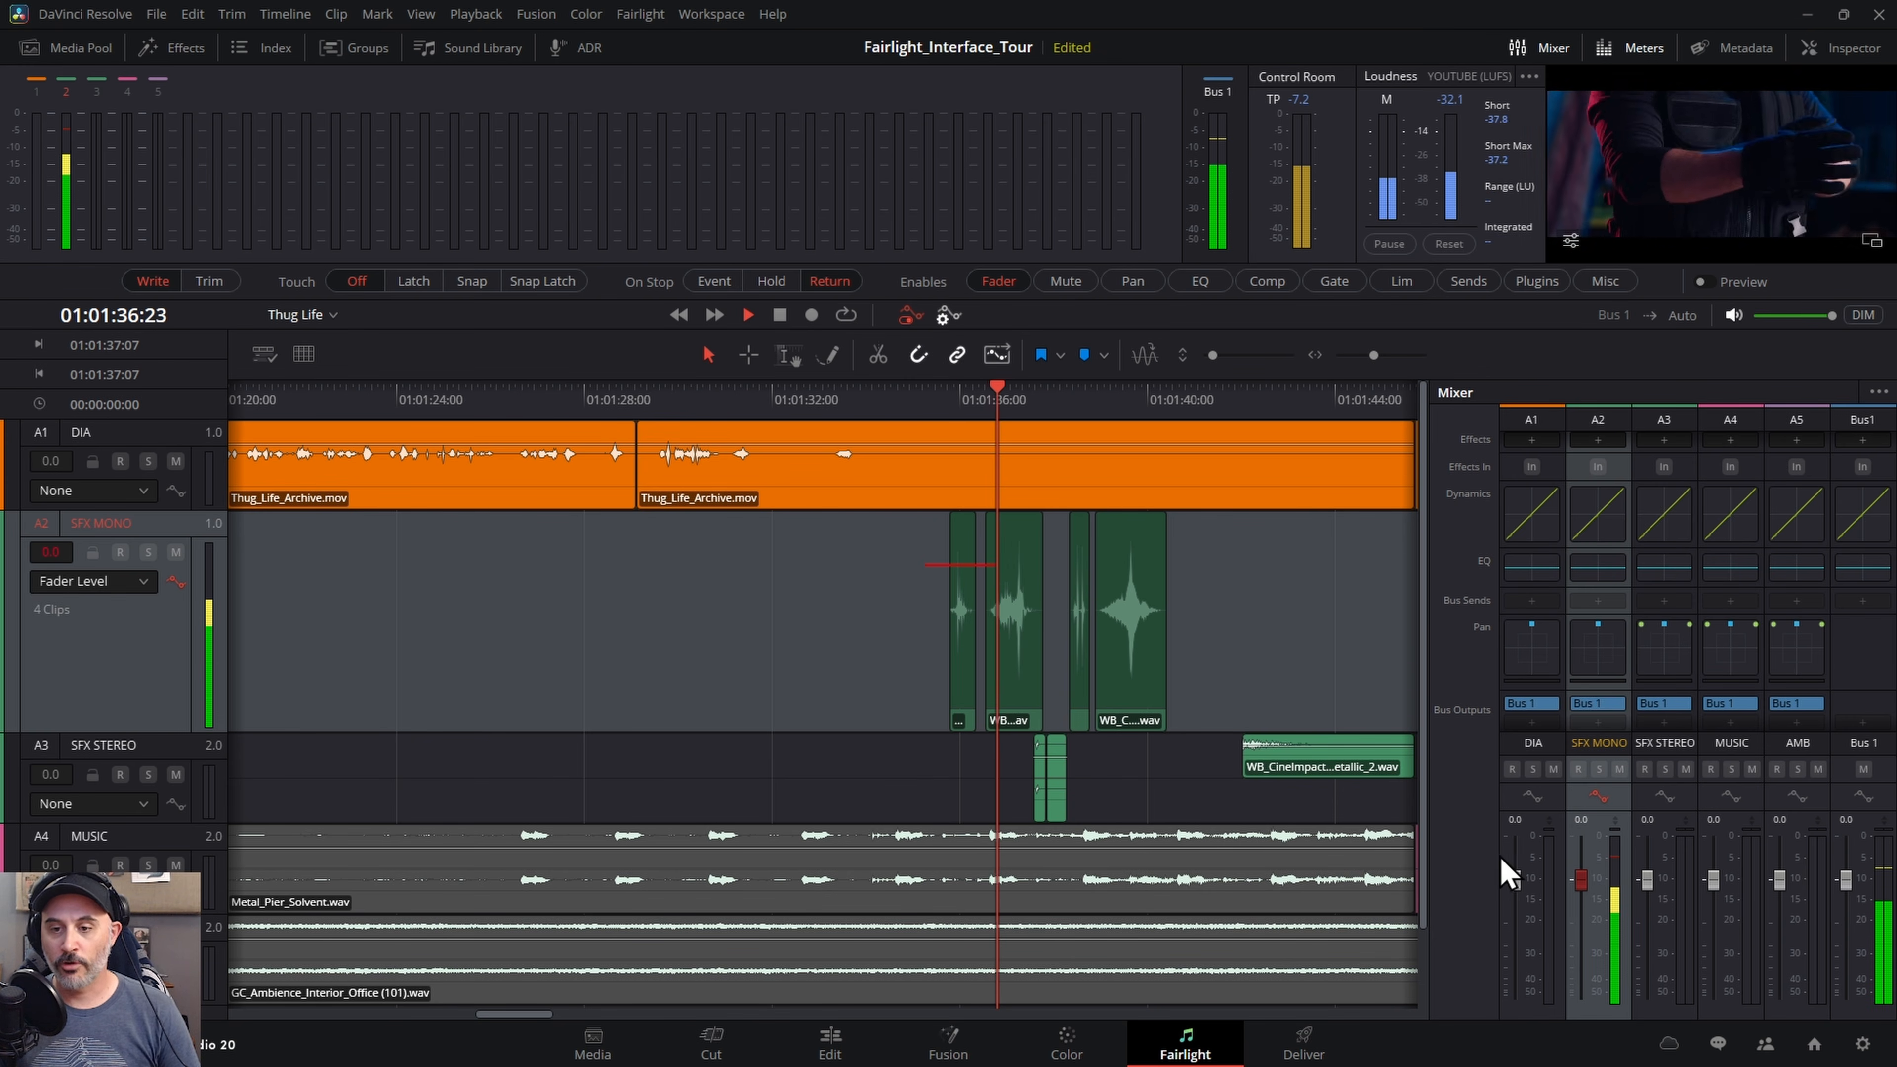
mouse_move(1581, 880)
left_mouse_down()
mouse_move(1582, 949)
mouse_move(1591, 872)
left_mouse_up()
key("space")
- Play back the recorded SFX MONO fader automation from 01:01:36:16, watching the fader follow the curve
left_click_drag(1341, 602, 1031, 604)
scroll(794, 596, "up", 1)
scroll(635, 598, "up", 5)
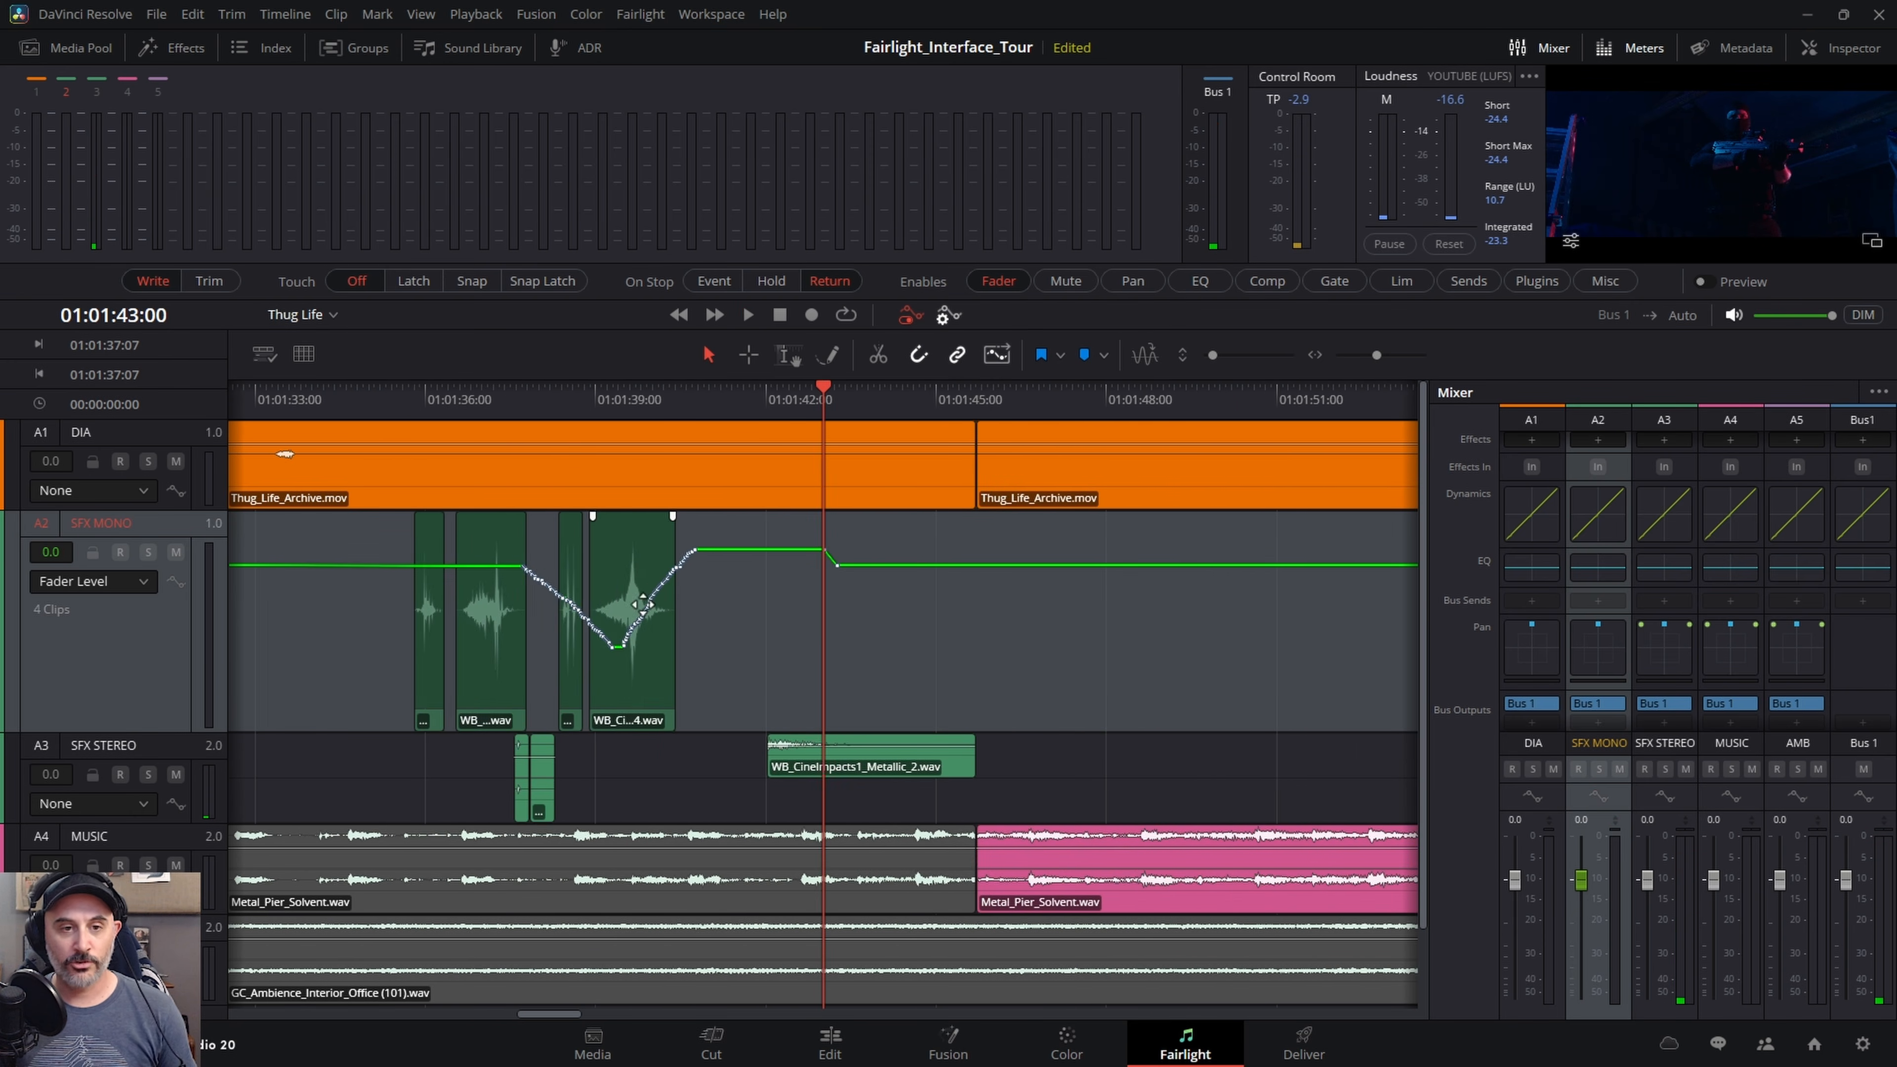
left_click_drag(629, 600, 988, 618)
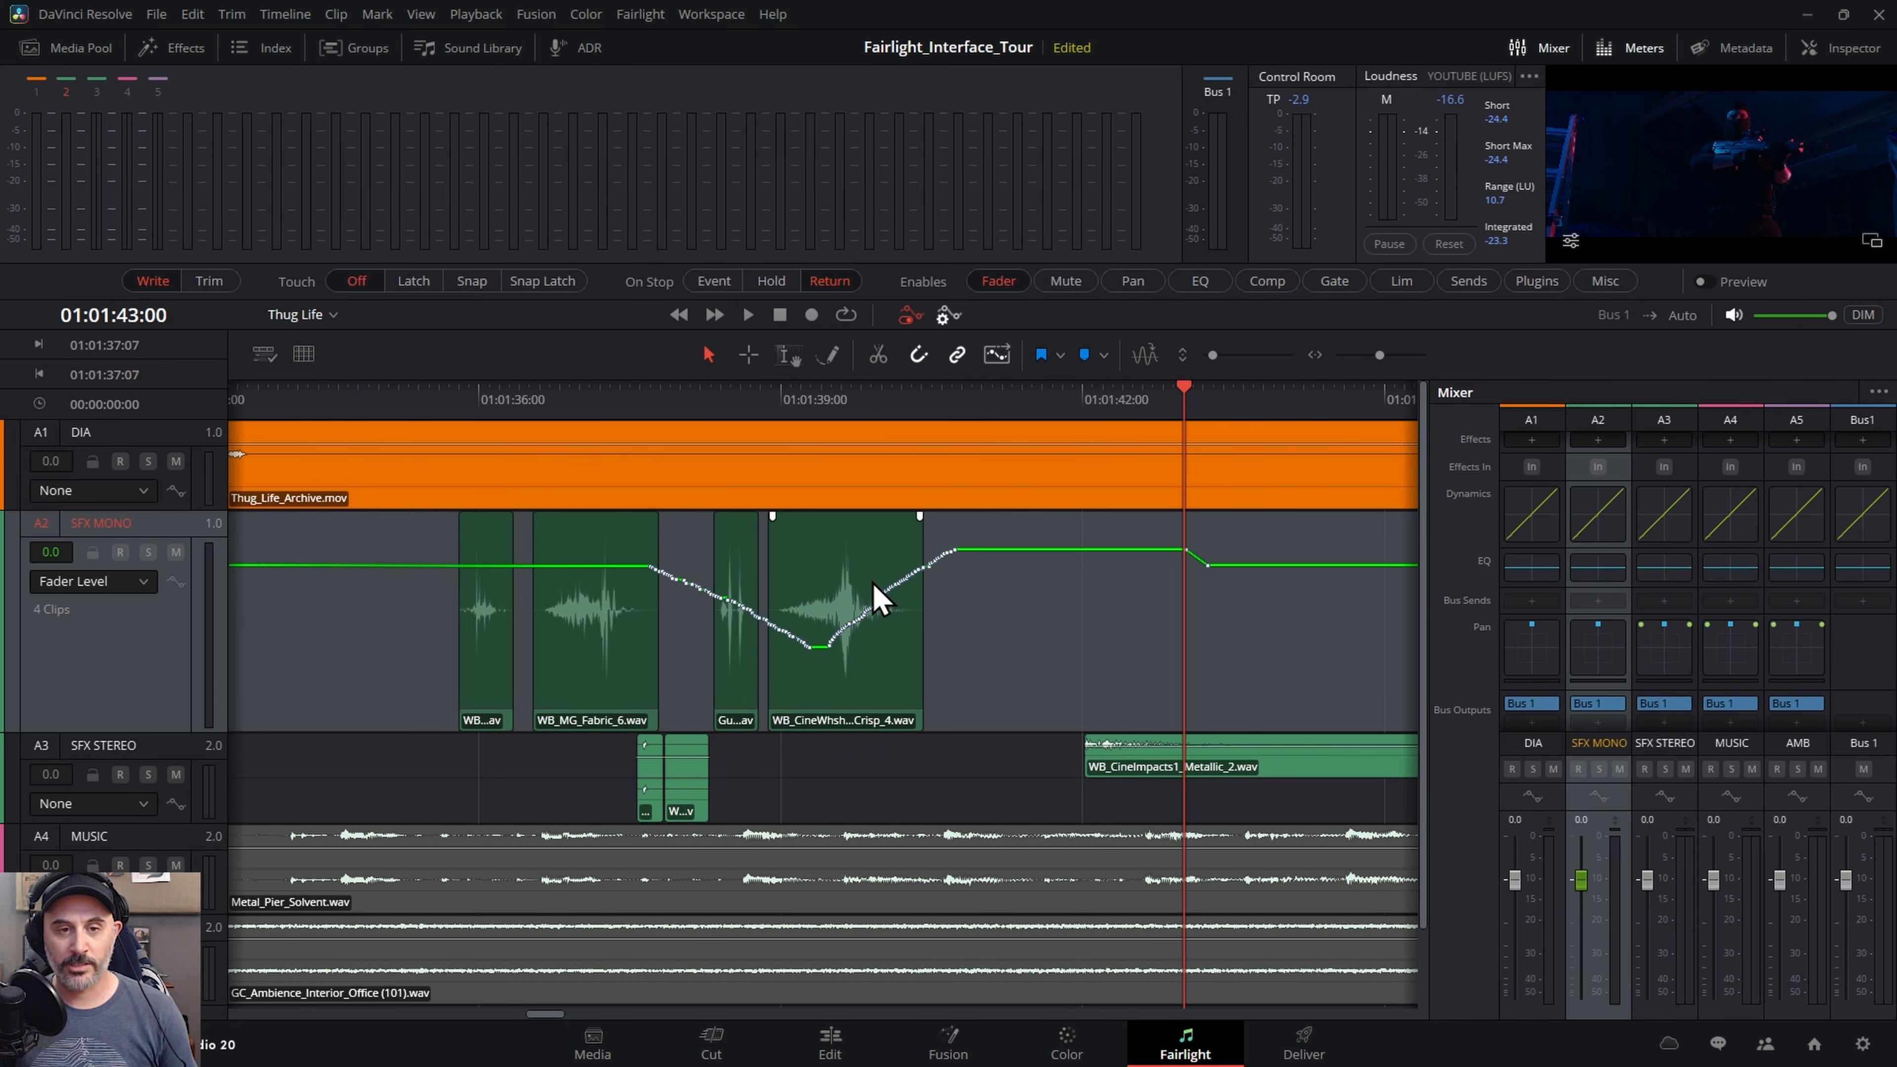
left_click(533, 398)
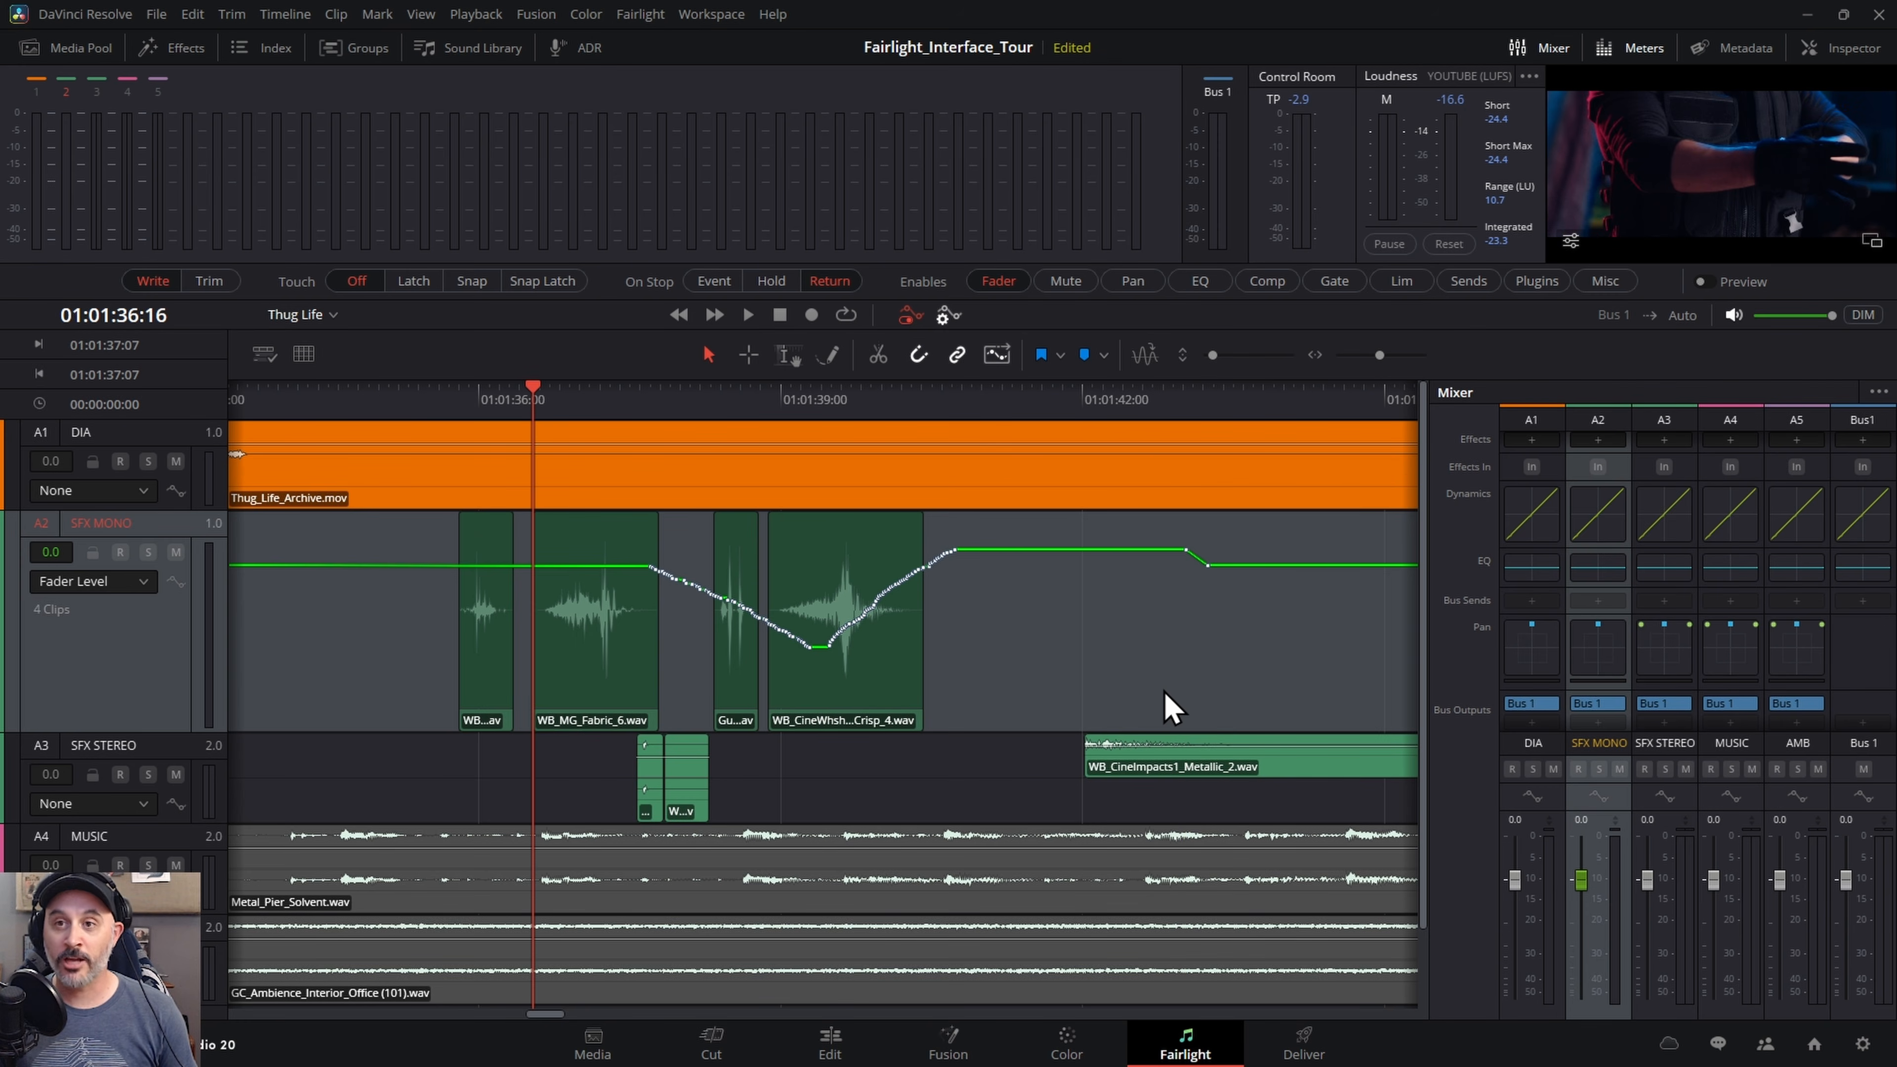
key("space")
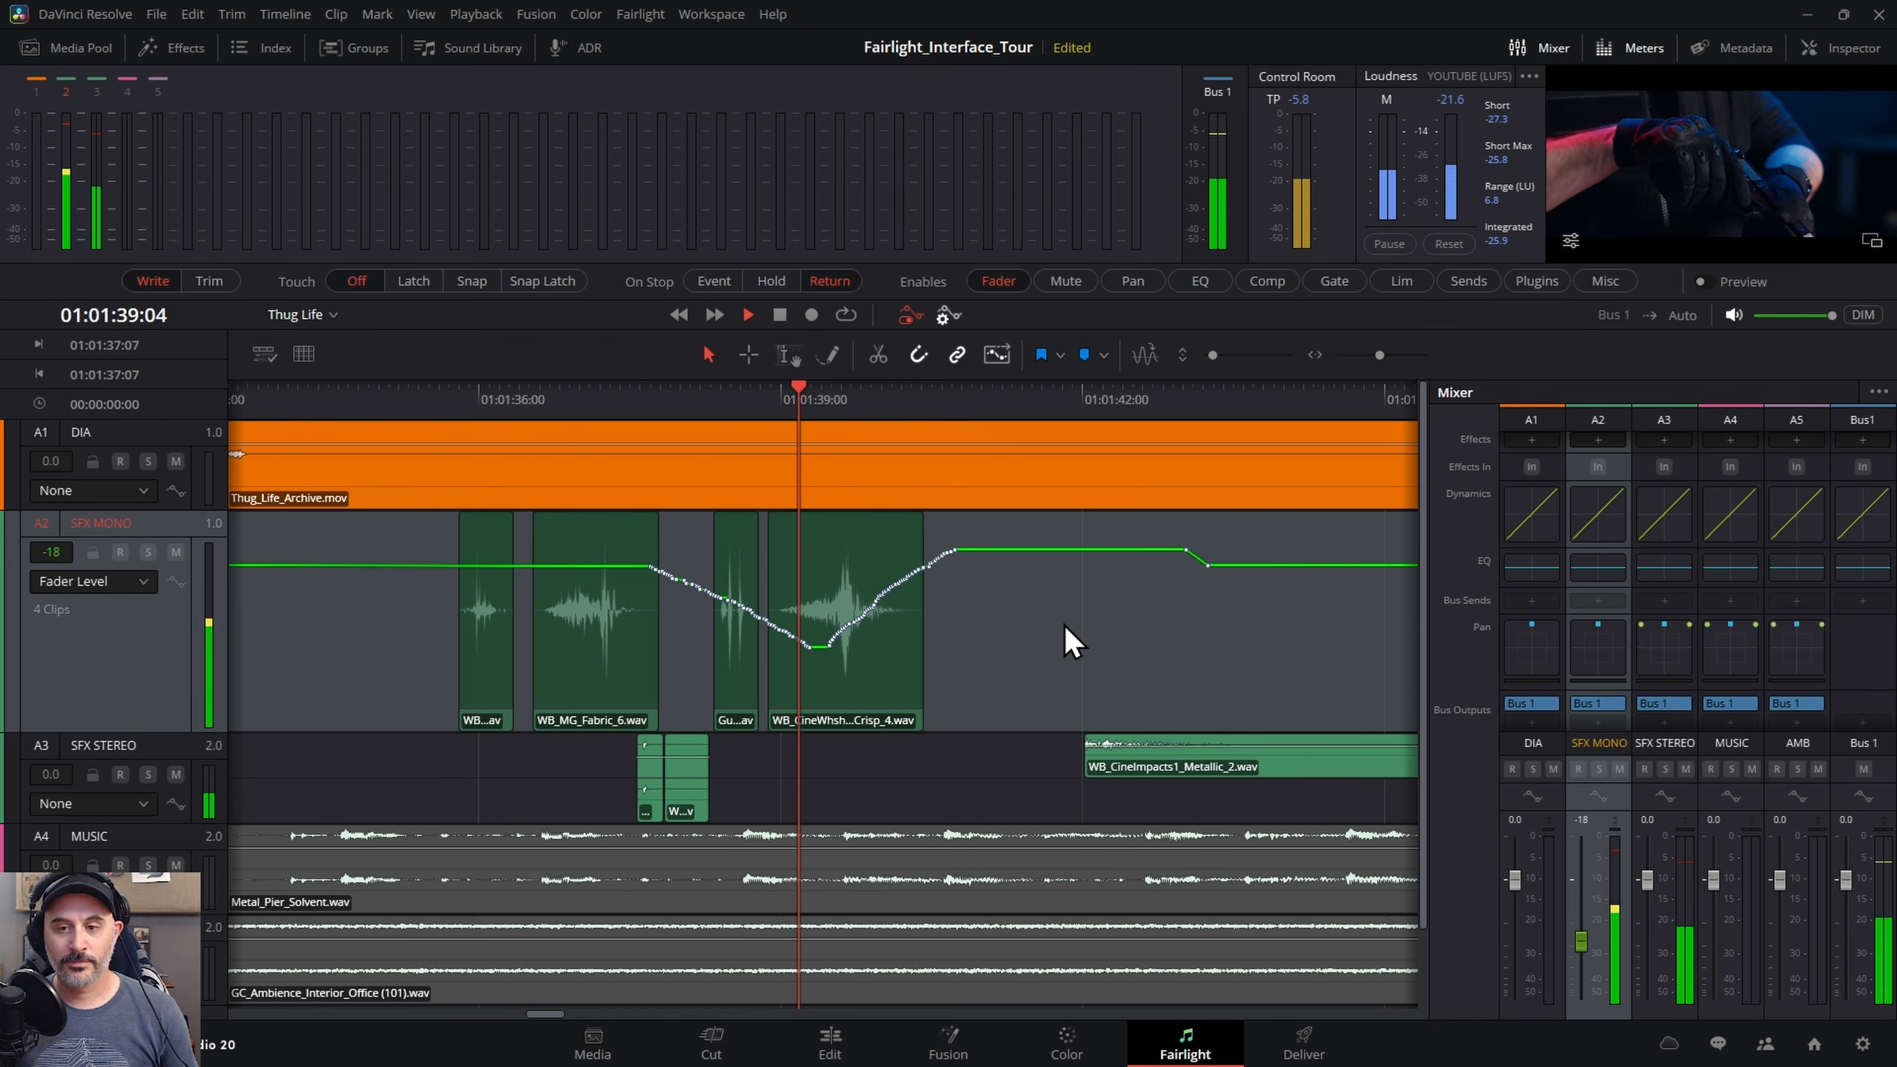
key("space")
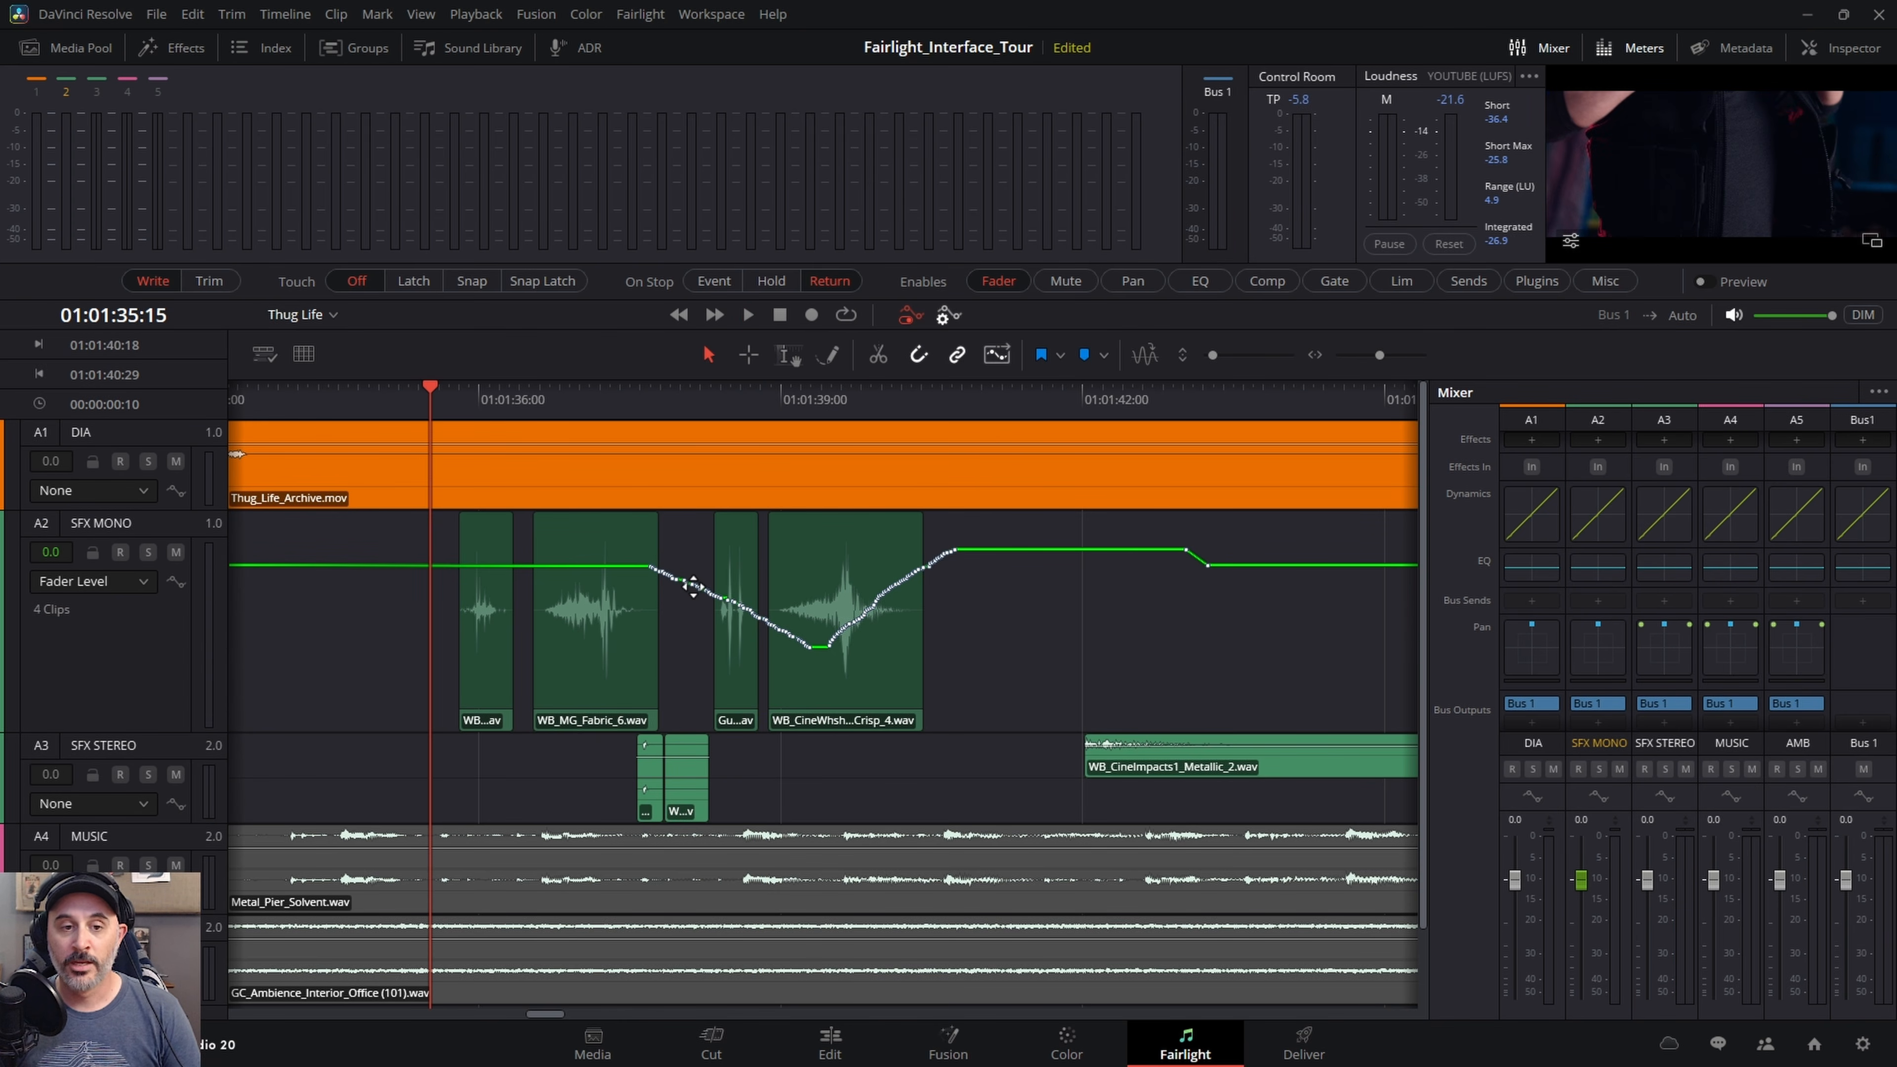
- Try adjusting the SFX MONO fader automation curve directly in the timeline and undo the changes
scroll(692, 585, "up", 9)
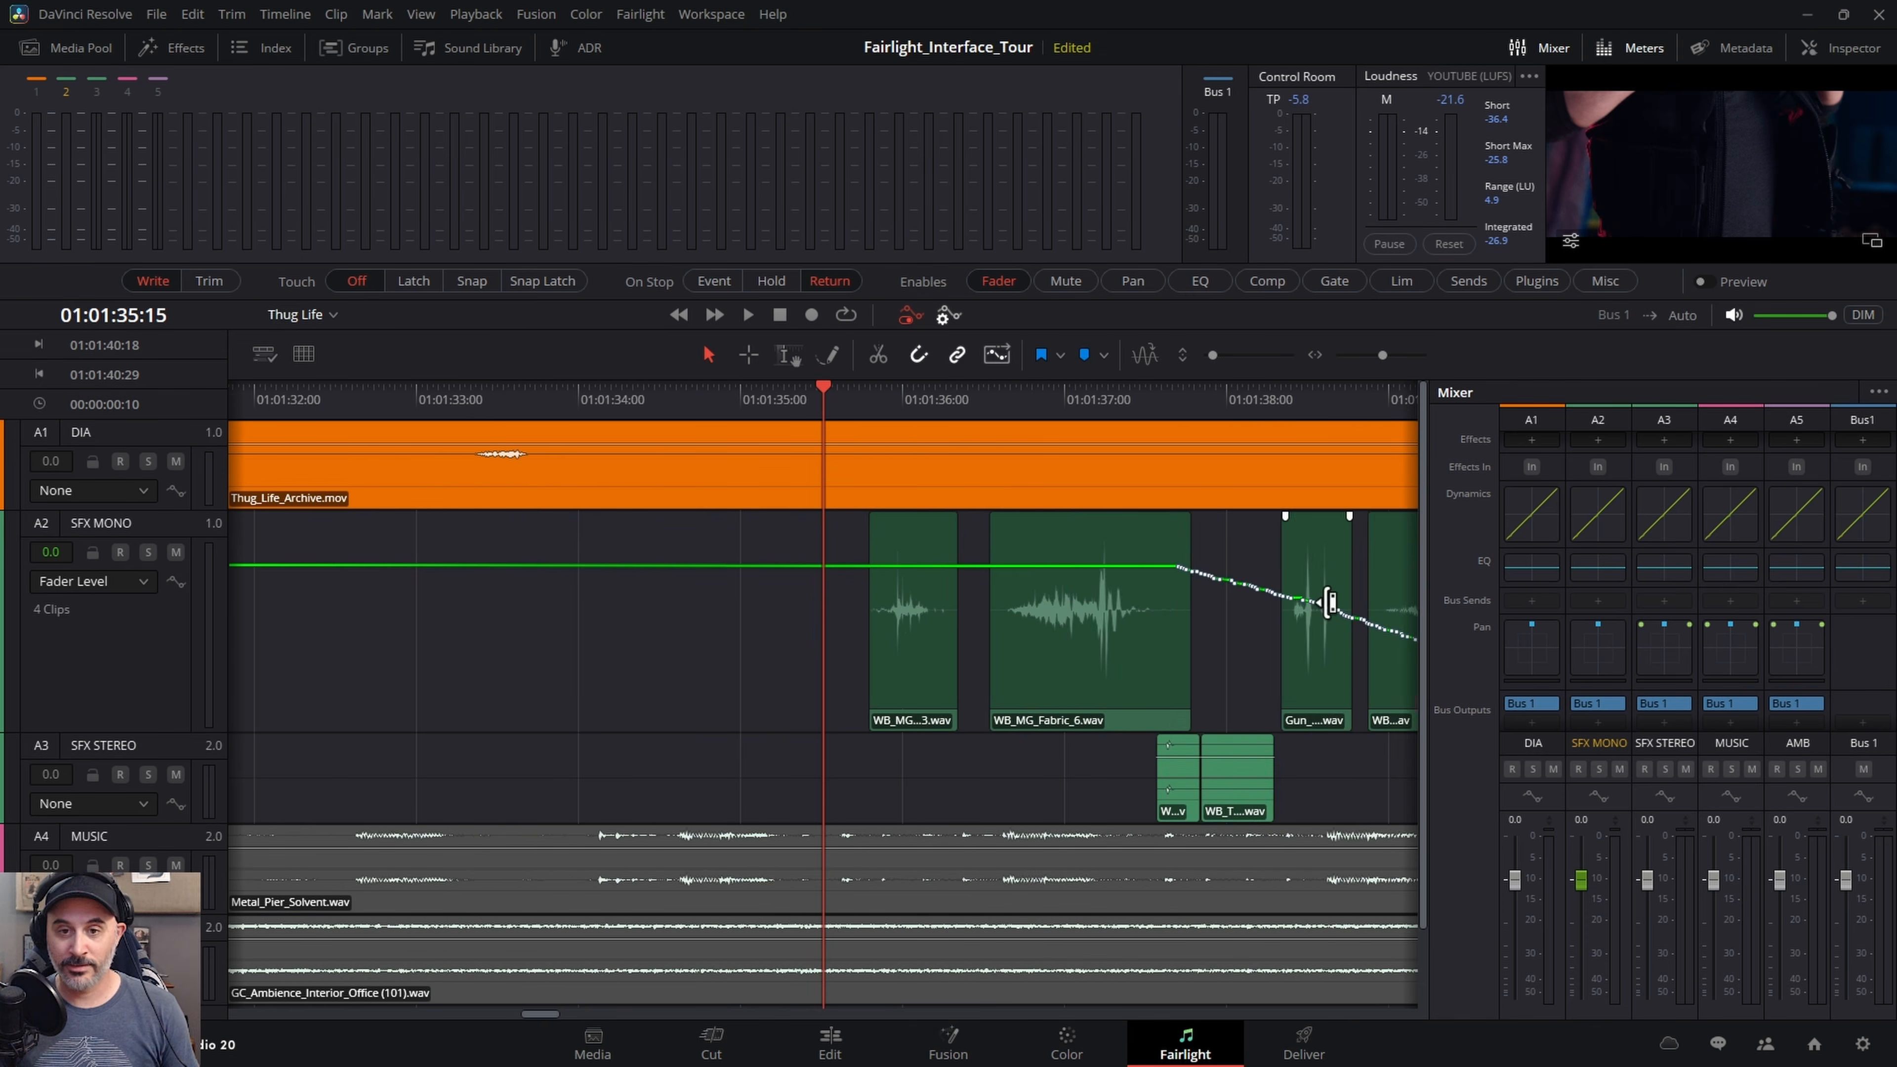
left_click_drag(1352, 632, 1014, 560)
key("ctrl+z")
key("ctrl+z")
- Select the range from 01:01:39:12 to 01:01:40:24 over the rising automation on the SFX MONO track using range selection
left_click_drag(1045, 638, 631, 639)
left_click(747, 356)
left_click_drag(1251, 583, 920, 652)
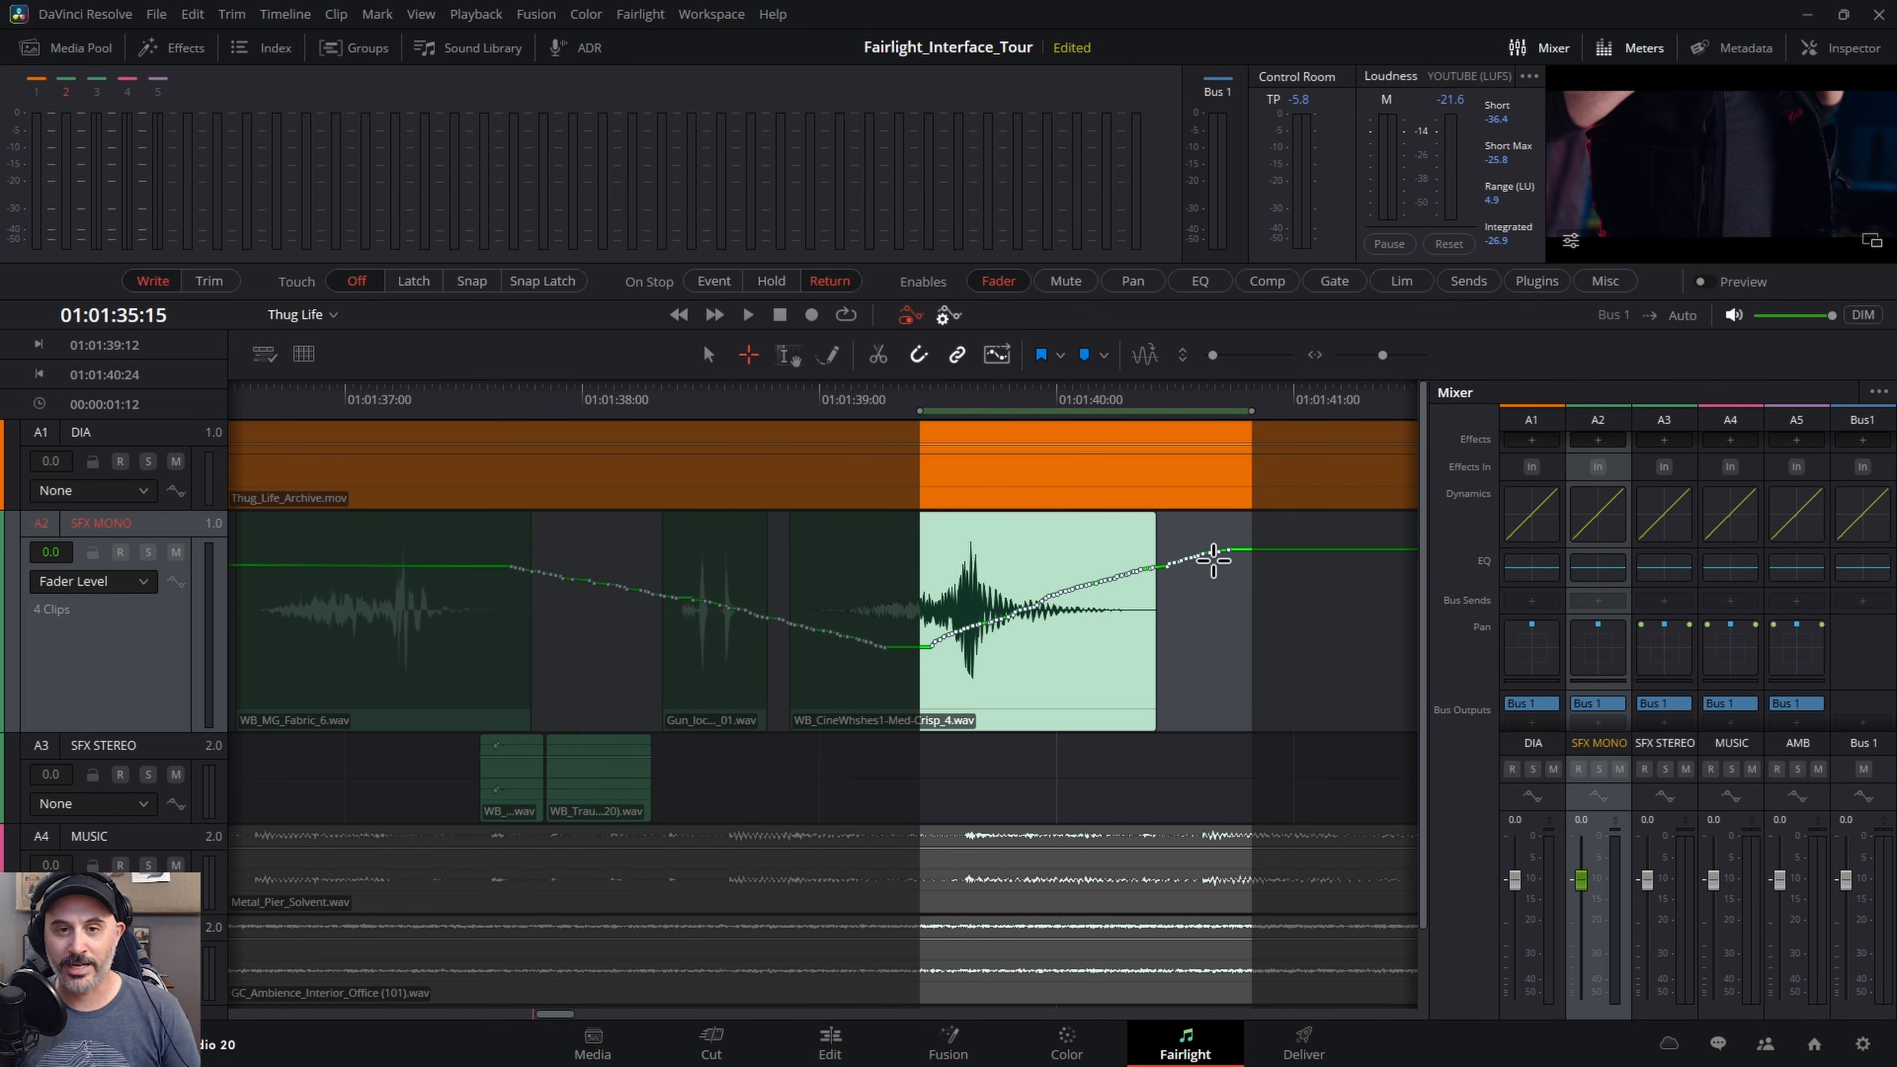
- Erase the SFX MONO fader automation within the selected range and clear the range selection
left_click(641, 15)
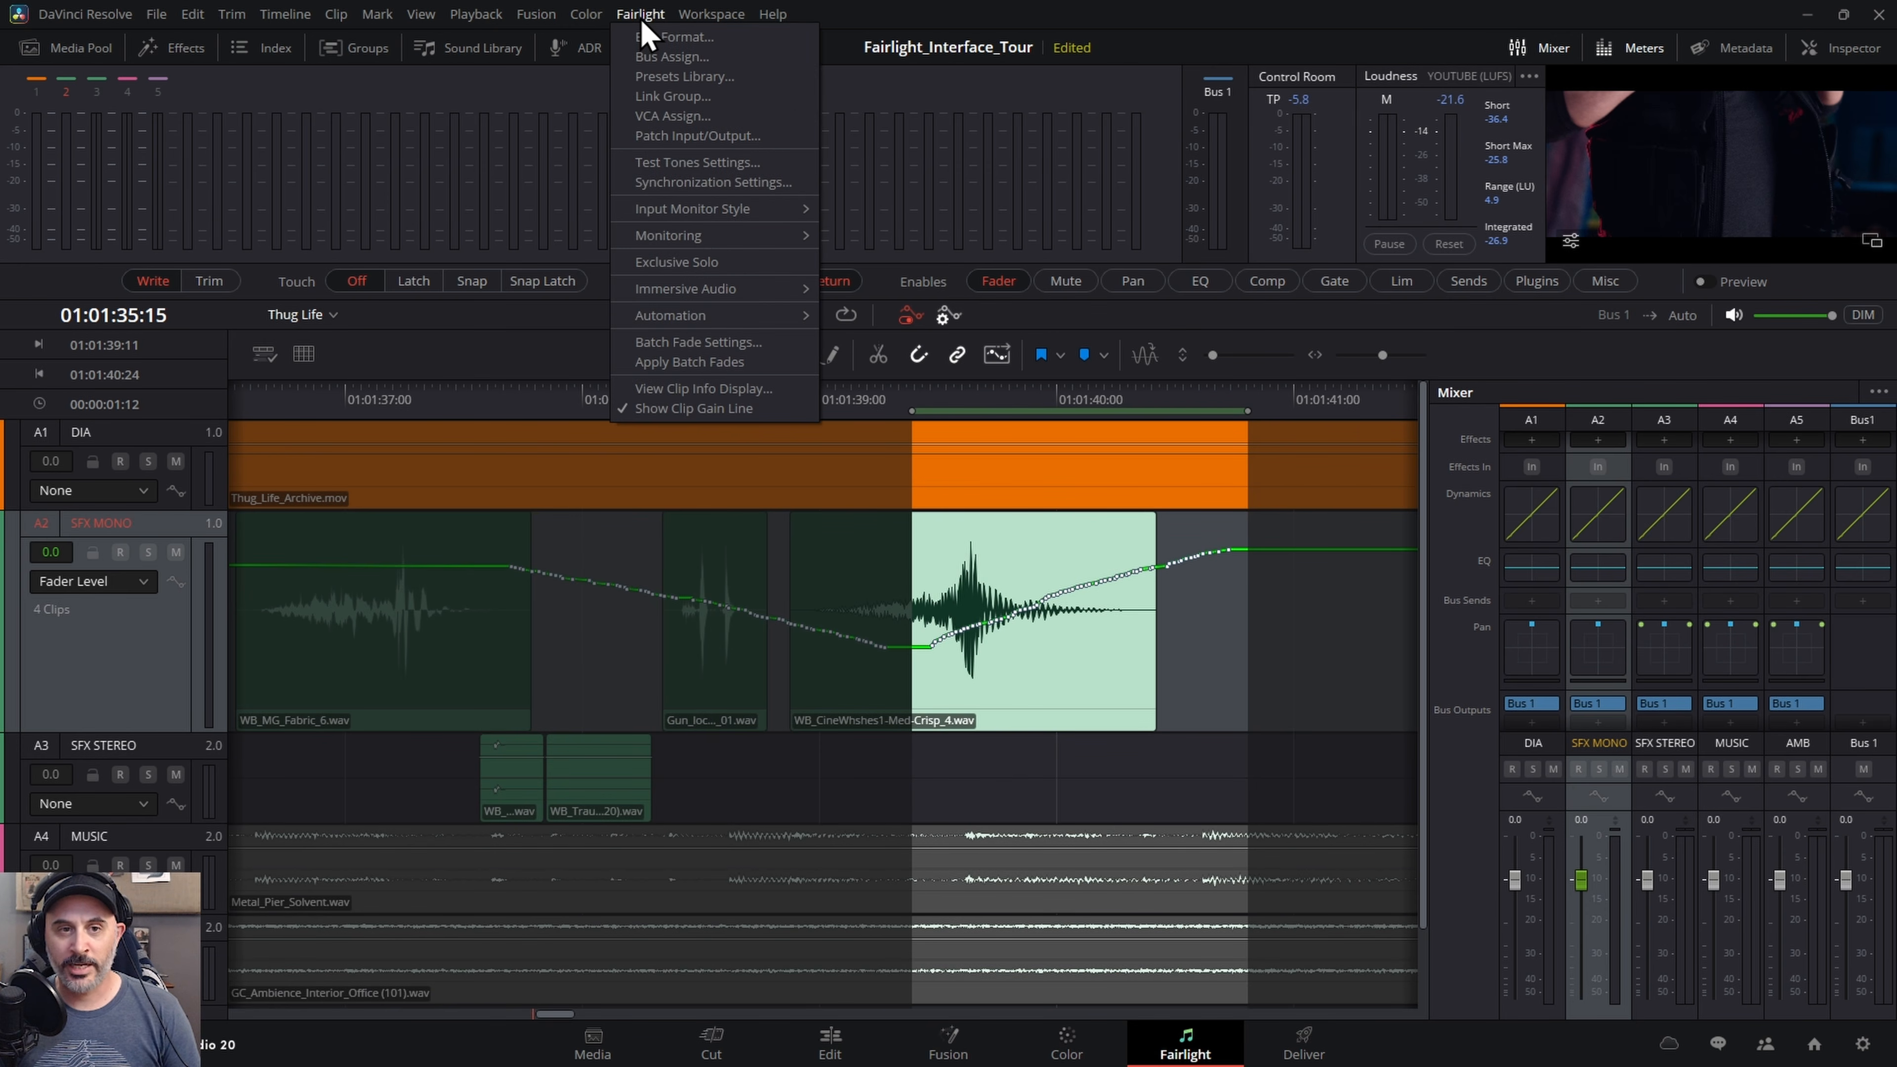
mouse_move(726, 314)
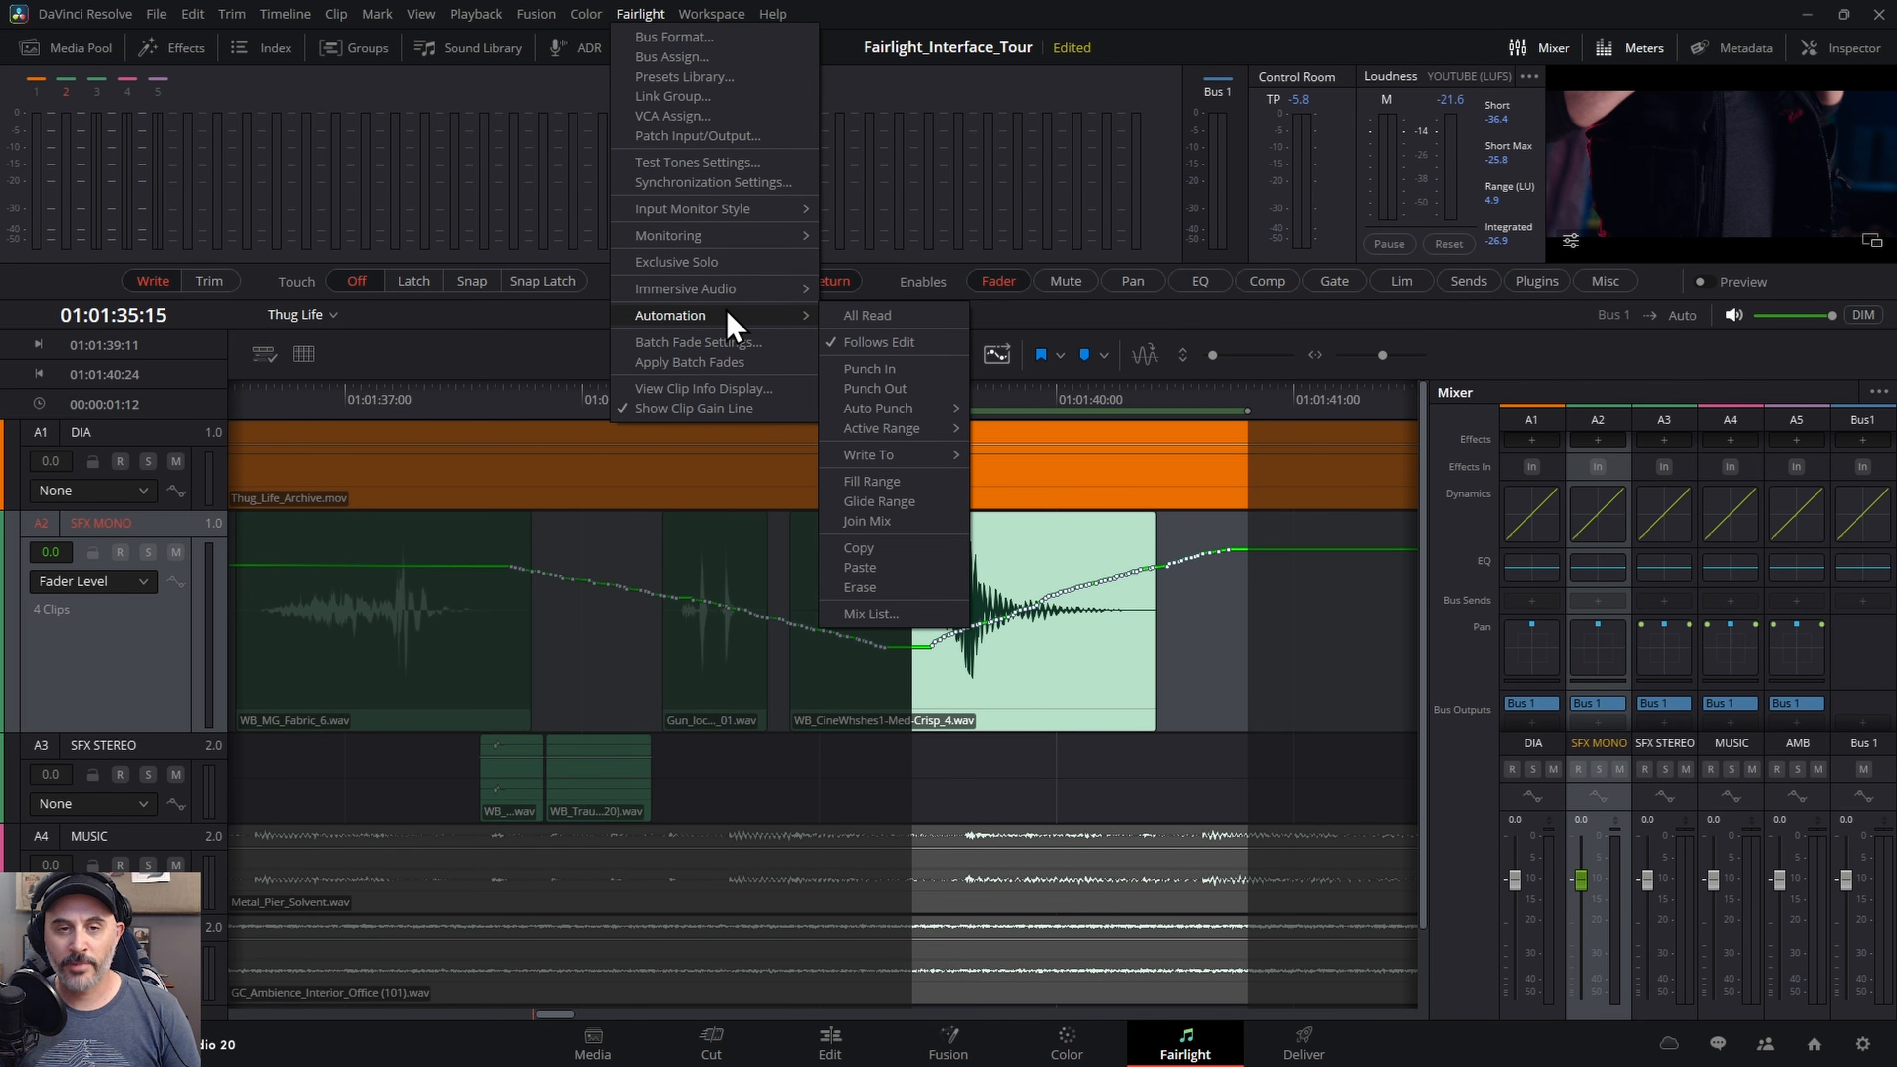
left_click(850, 592)
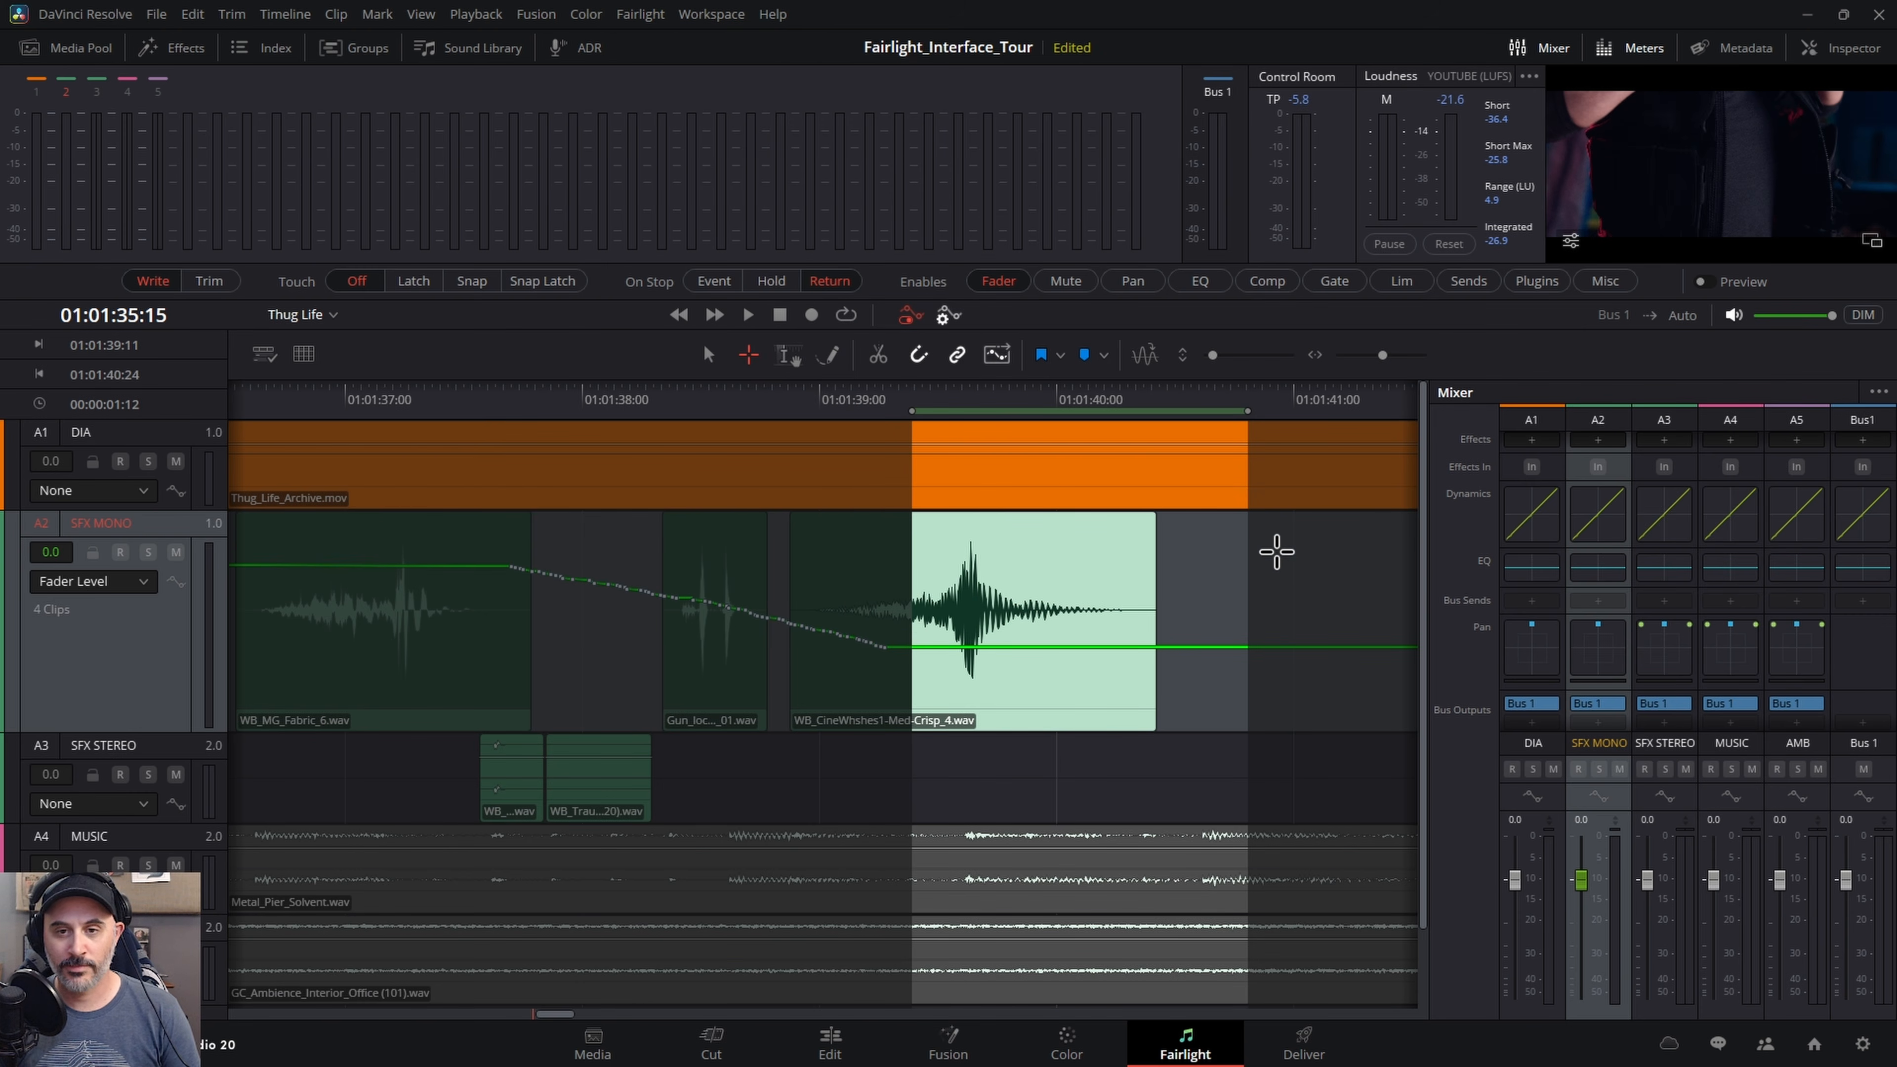
left_click(1270, 553)
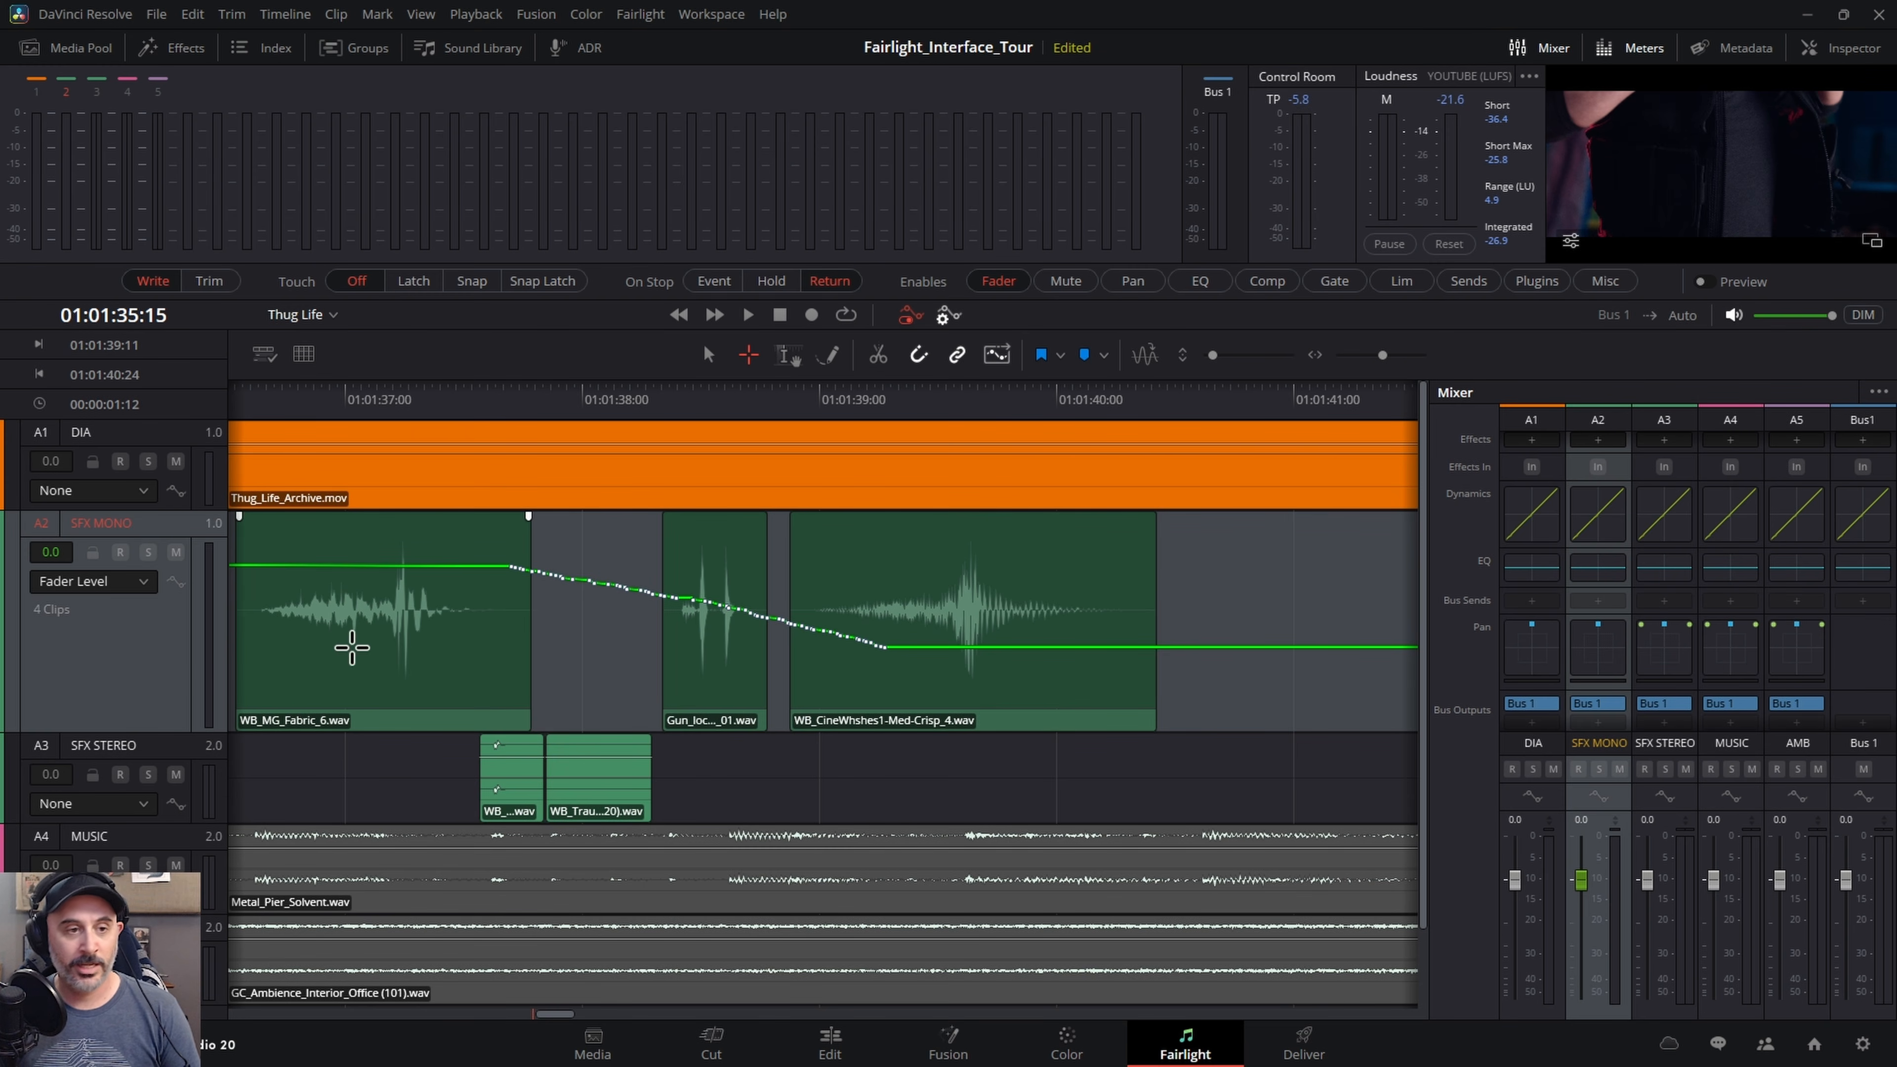
- Clear all track automation from the SFX MONO track, resetting its parameters
right_click(121, 664)
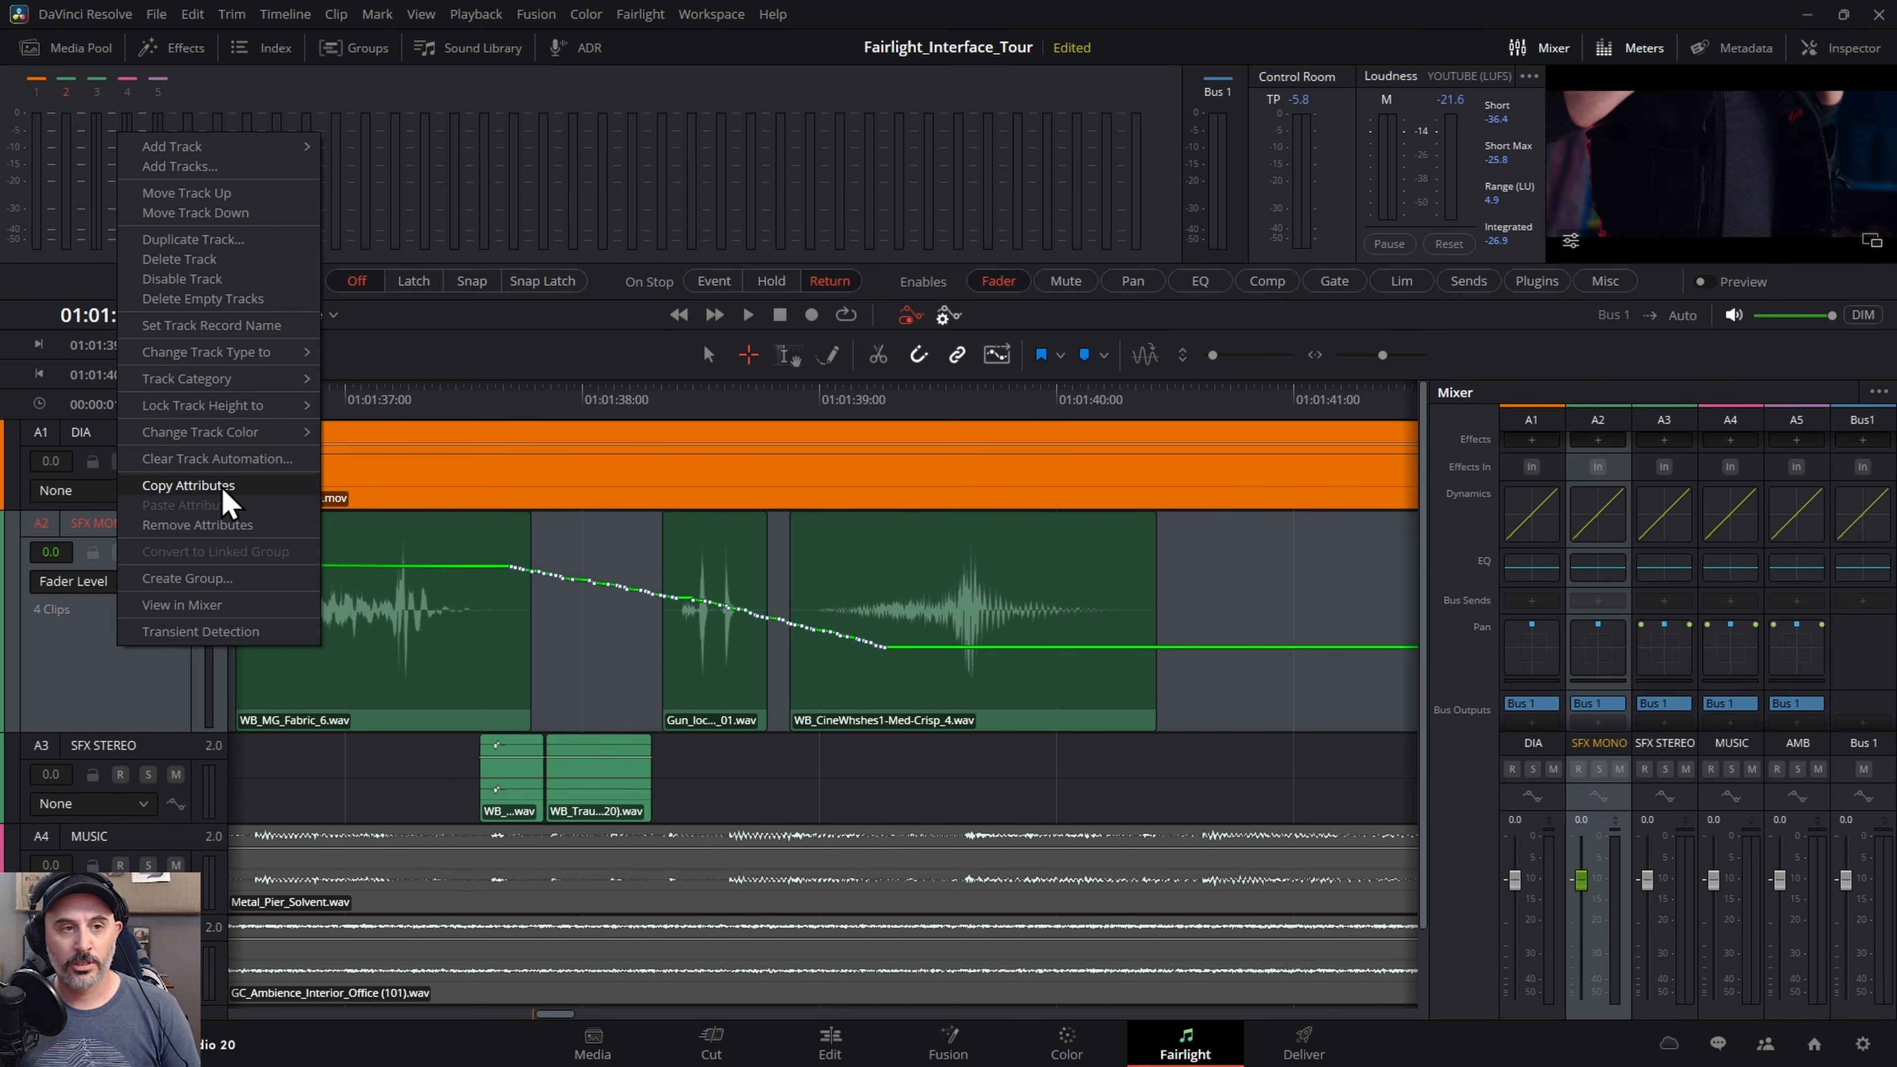
left_click(219, 460)
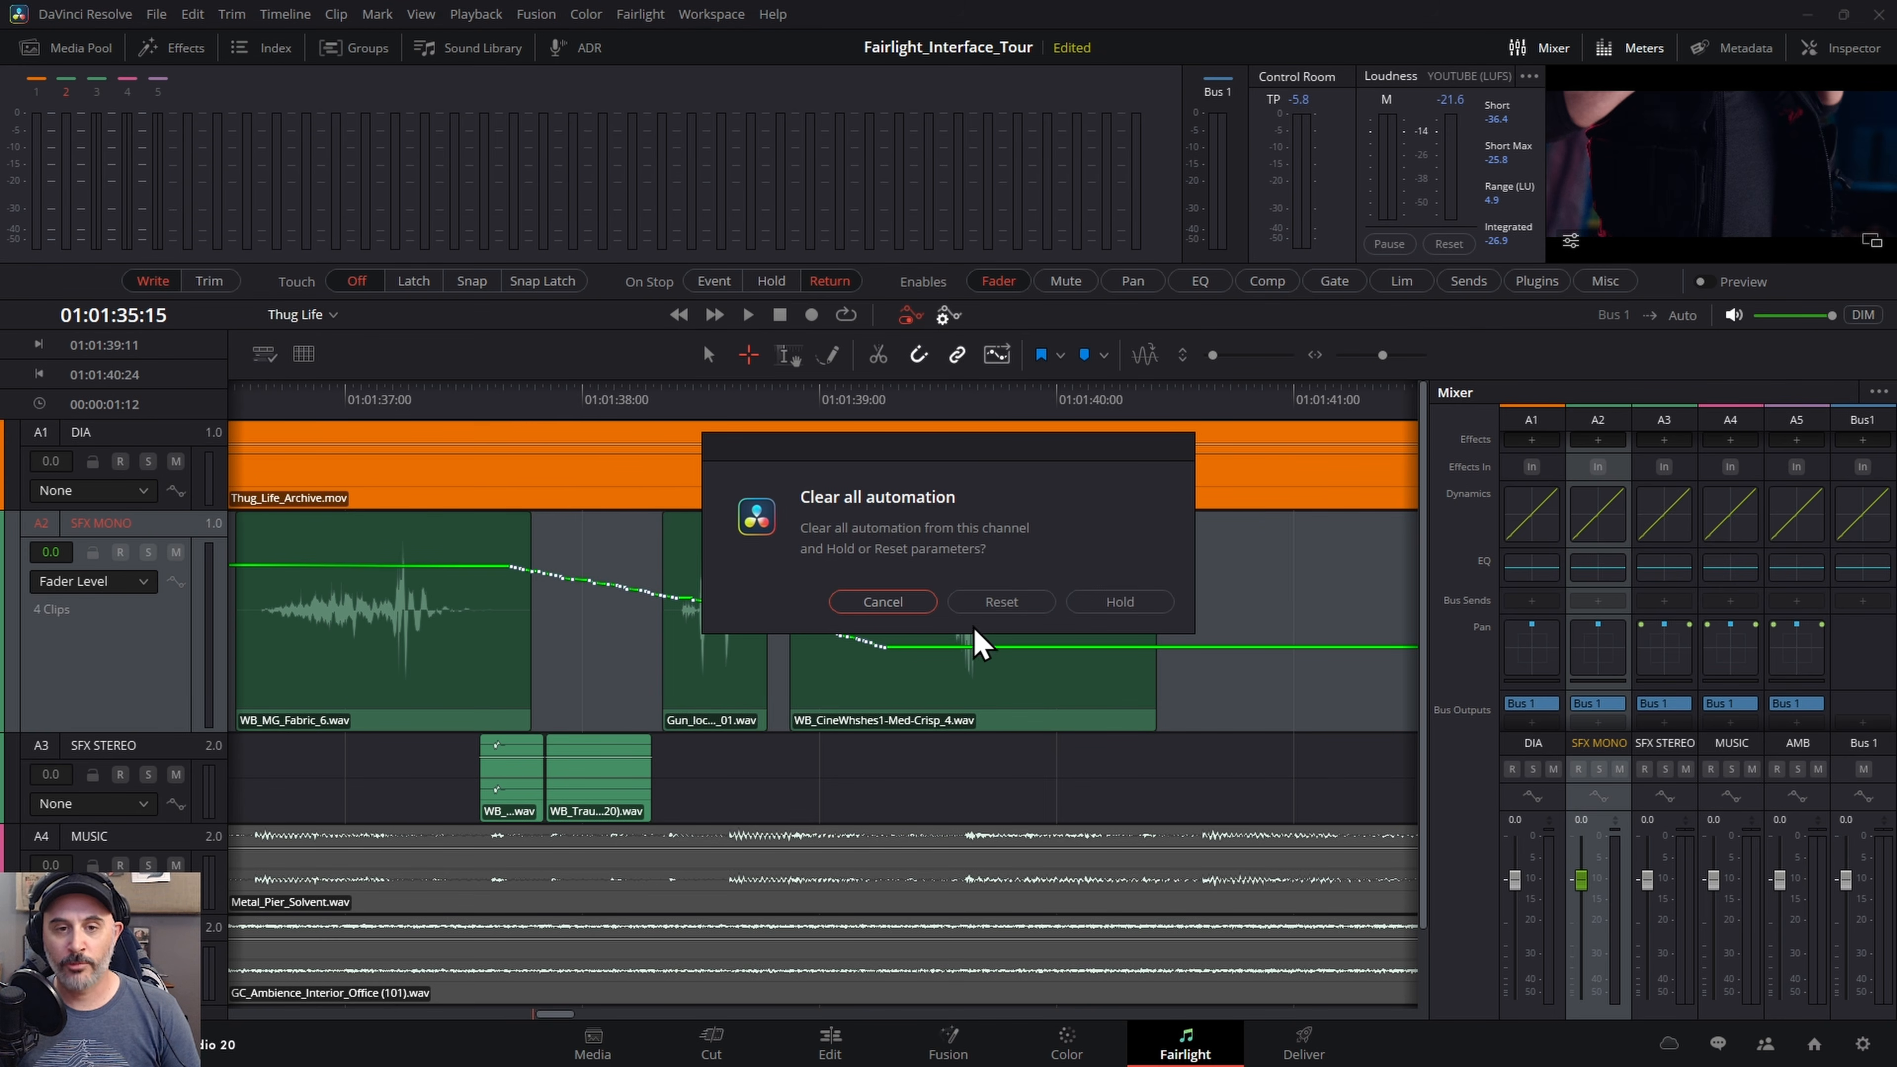
left_click(1003, 603)
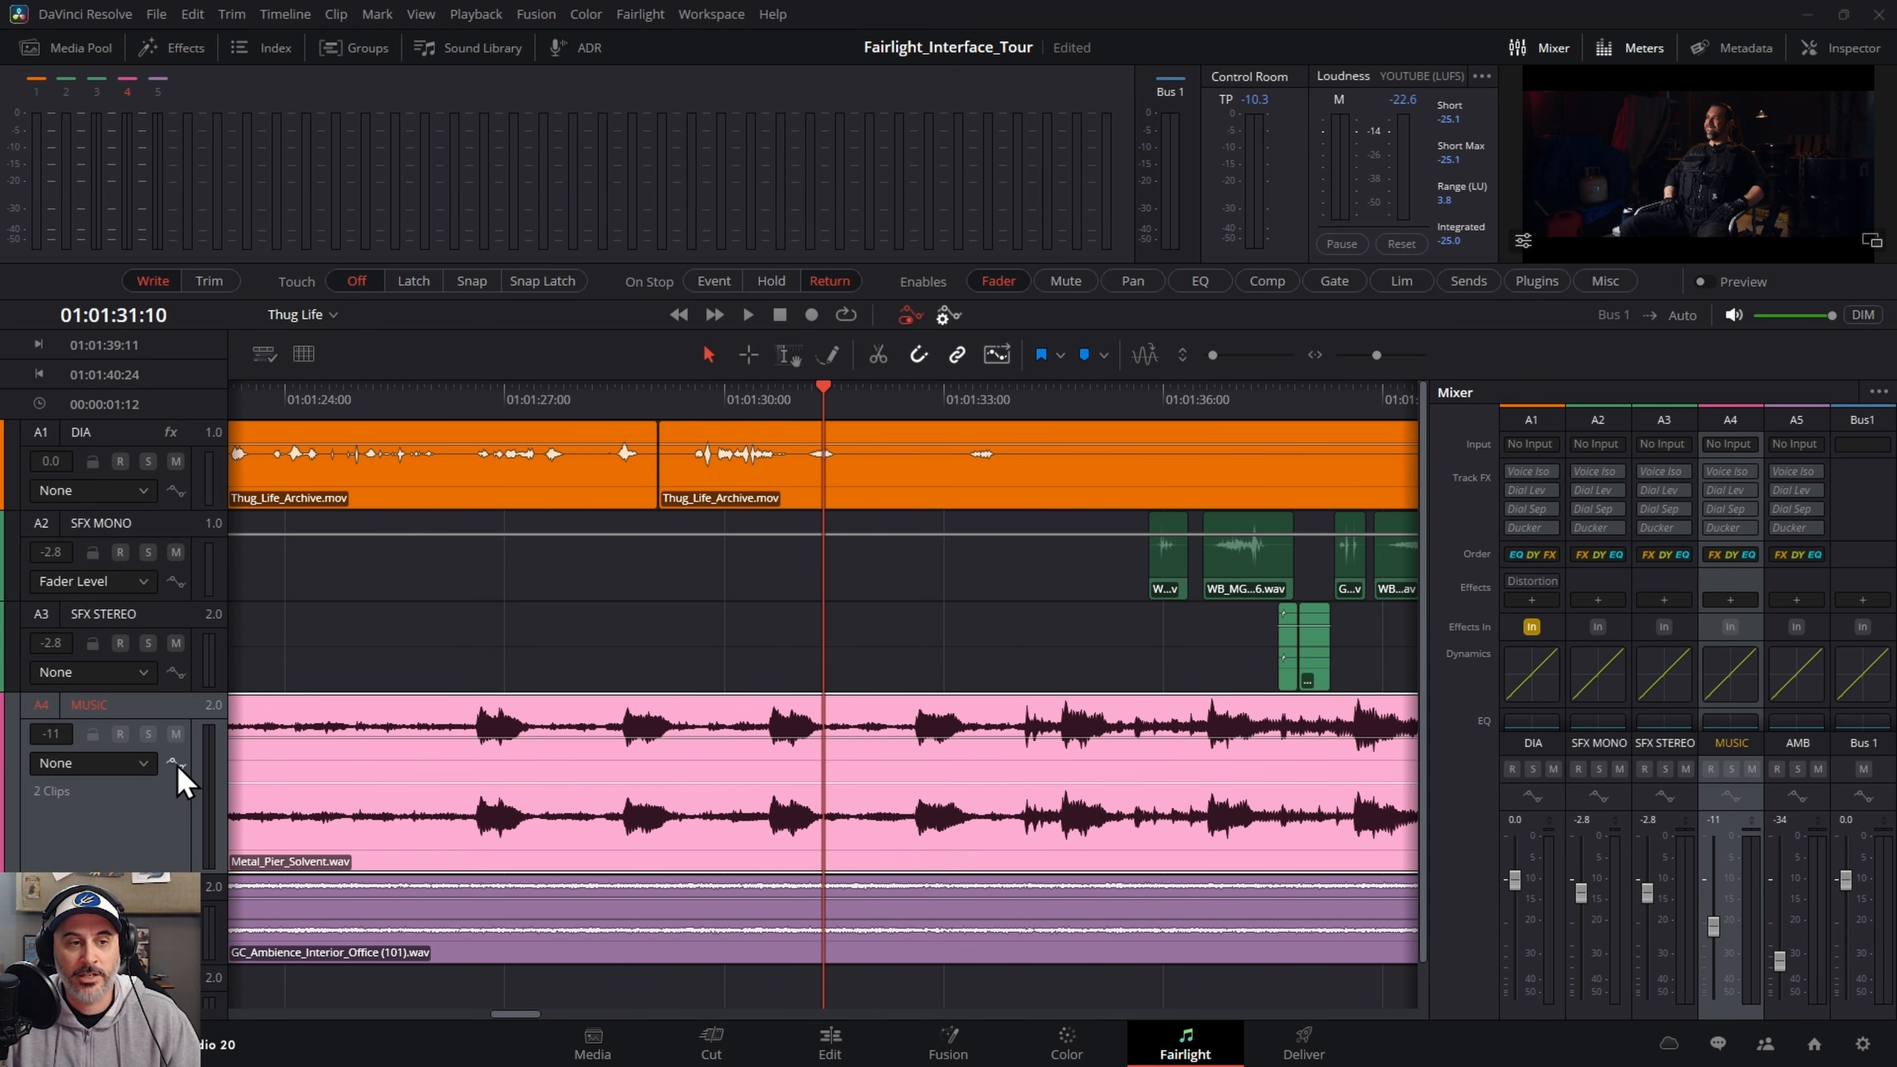
- Display and arm Fader Level automation on the MUSIC track, then pencil in a level dip and a hump in the middle of it
left_click(146, 764)
left_click(126, 813)
left_click(175, 764)
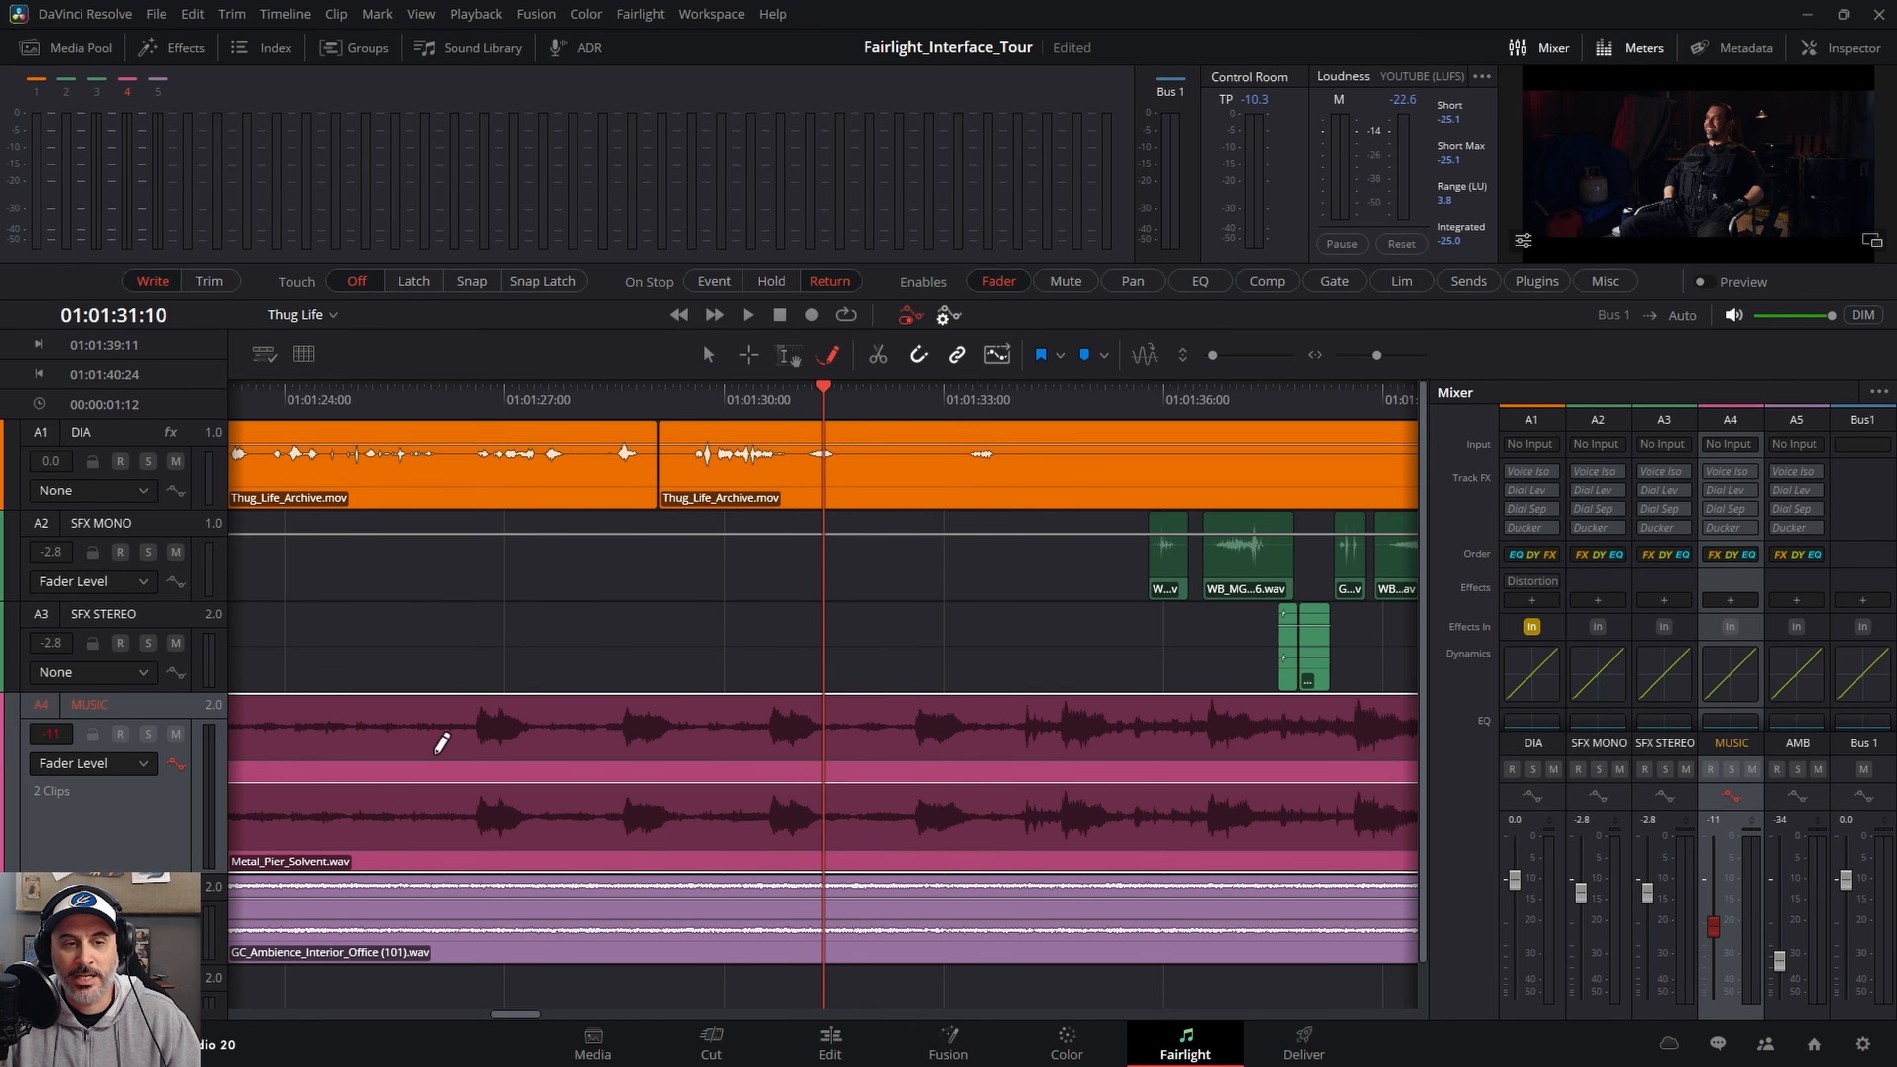
left_click_drag(544, 758, 603, 794)
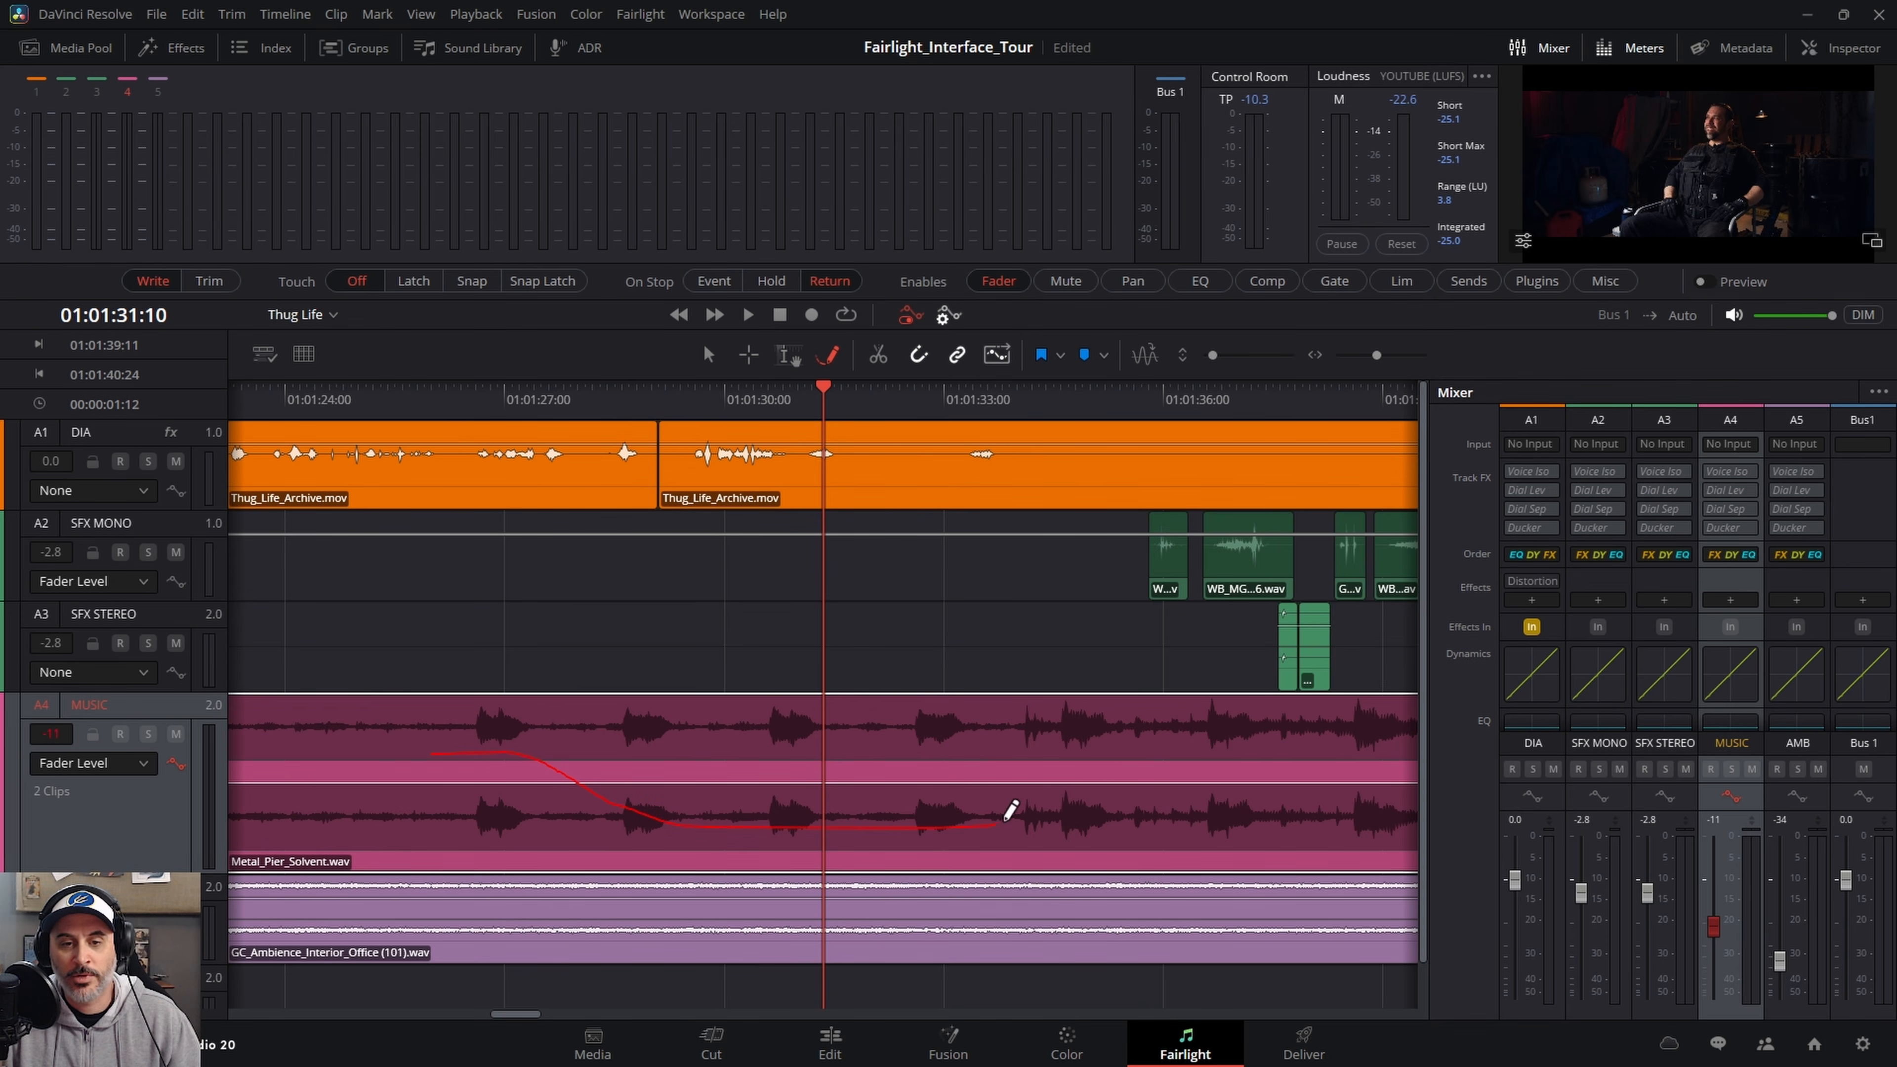
left_click_drag(1188, 738, 1272, 740)
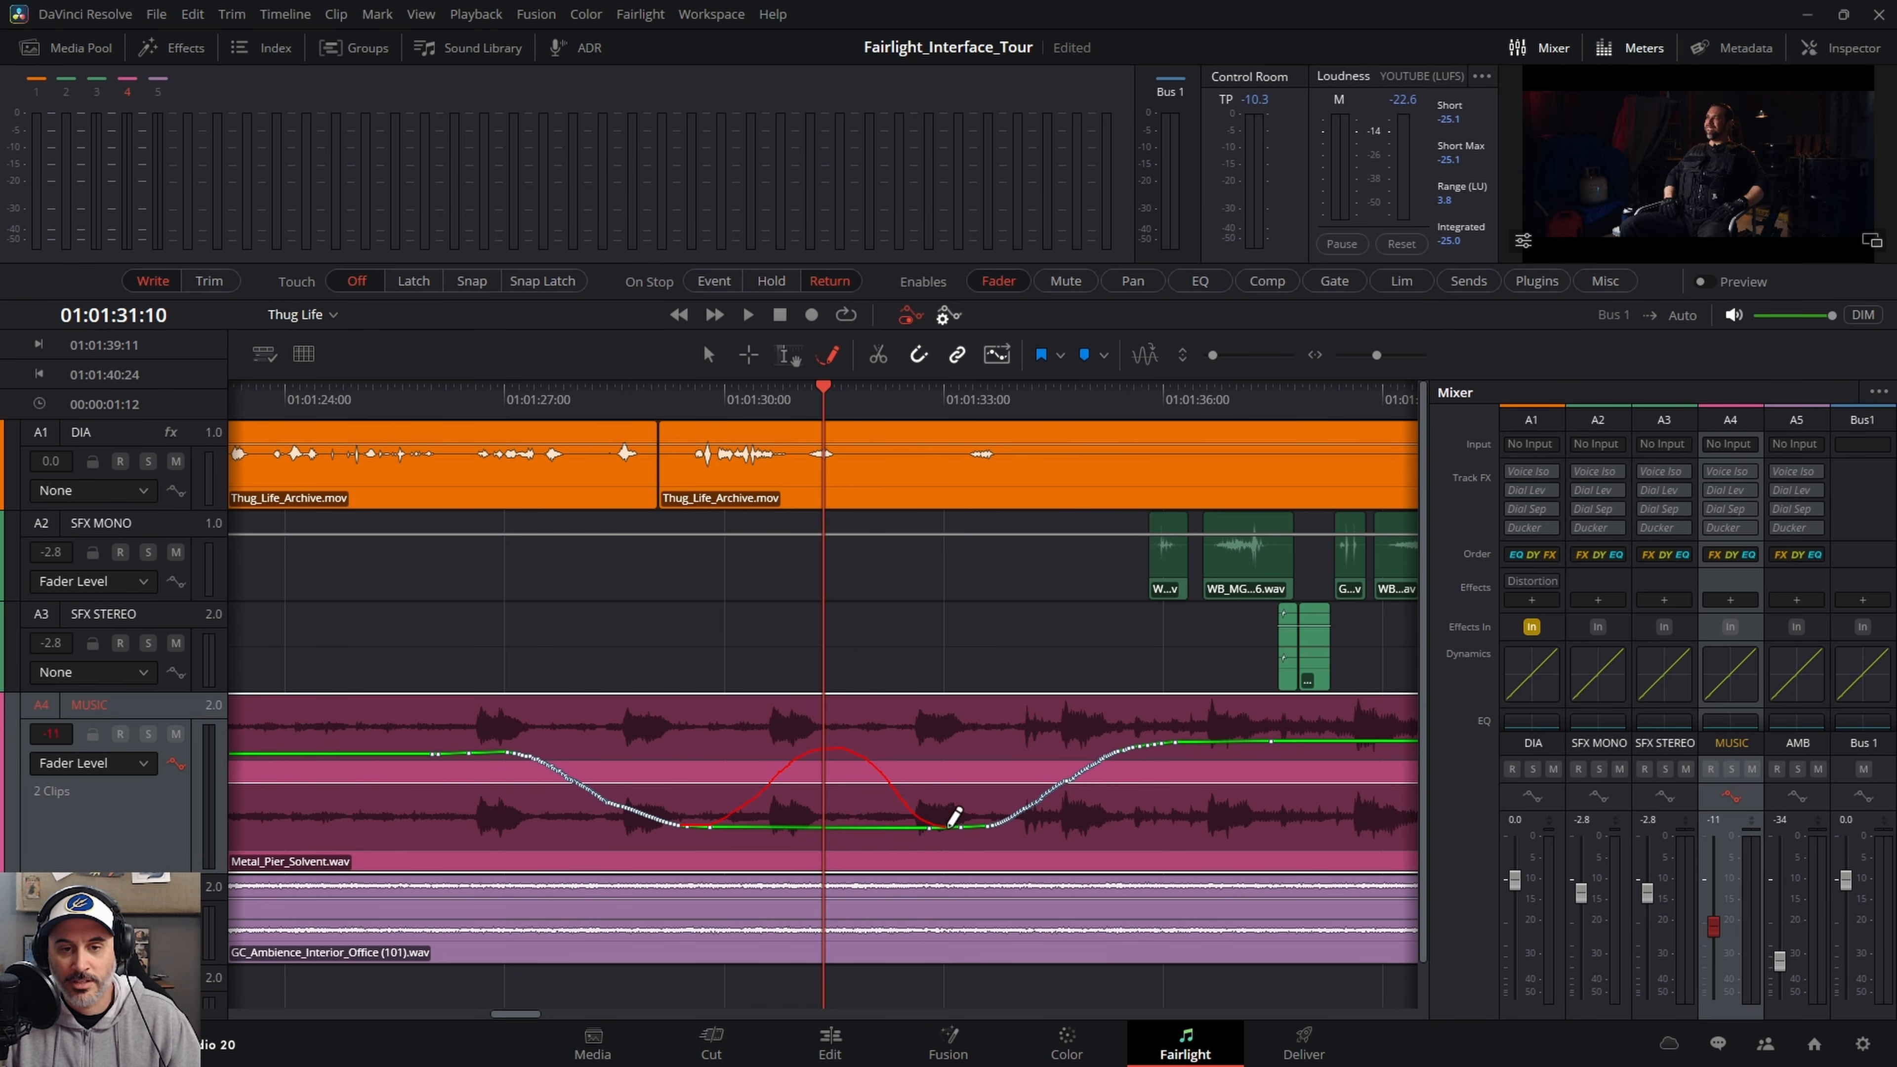
left_click_drag(982, 825, 981, 825)
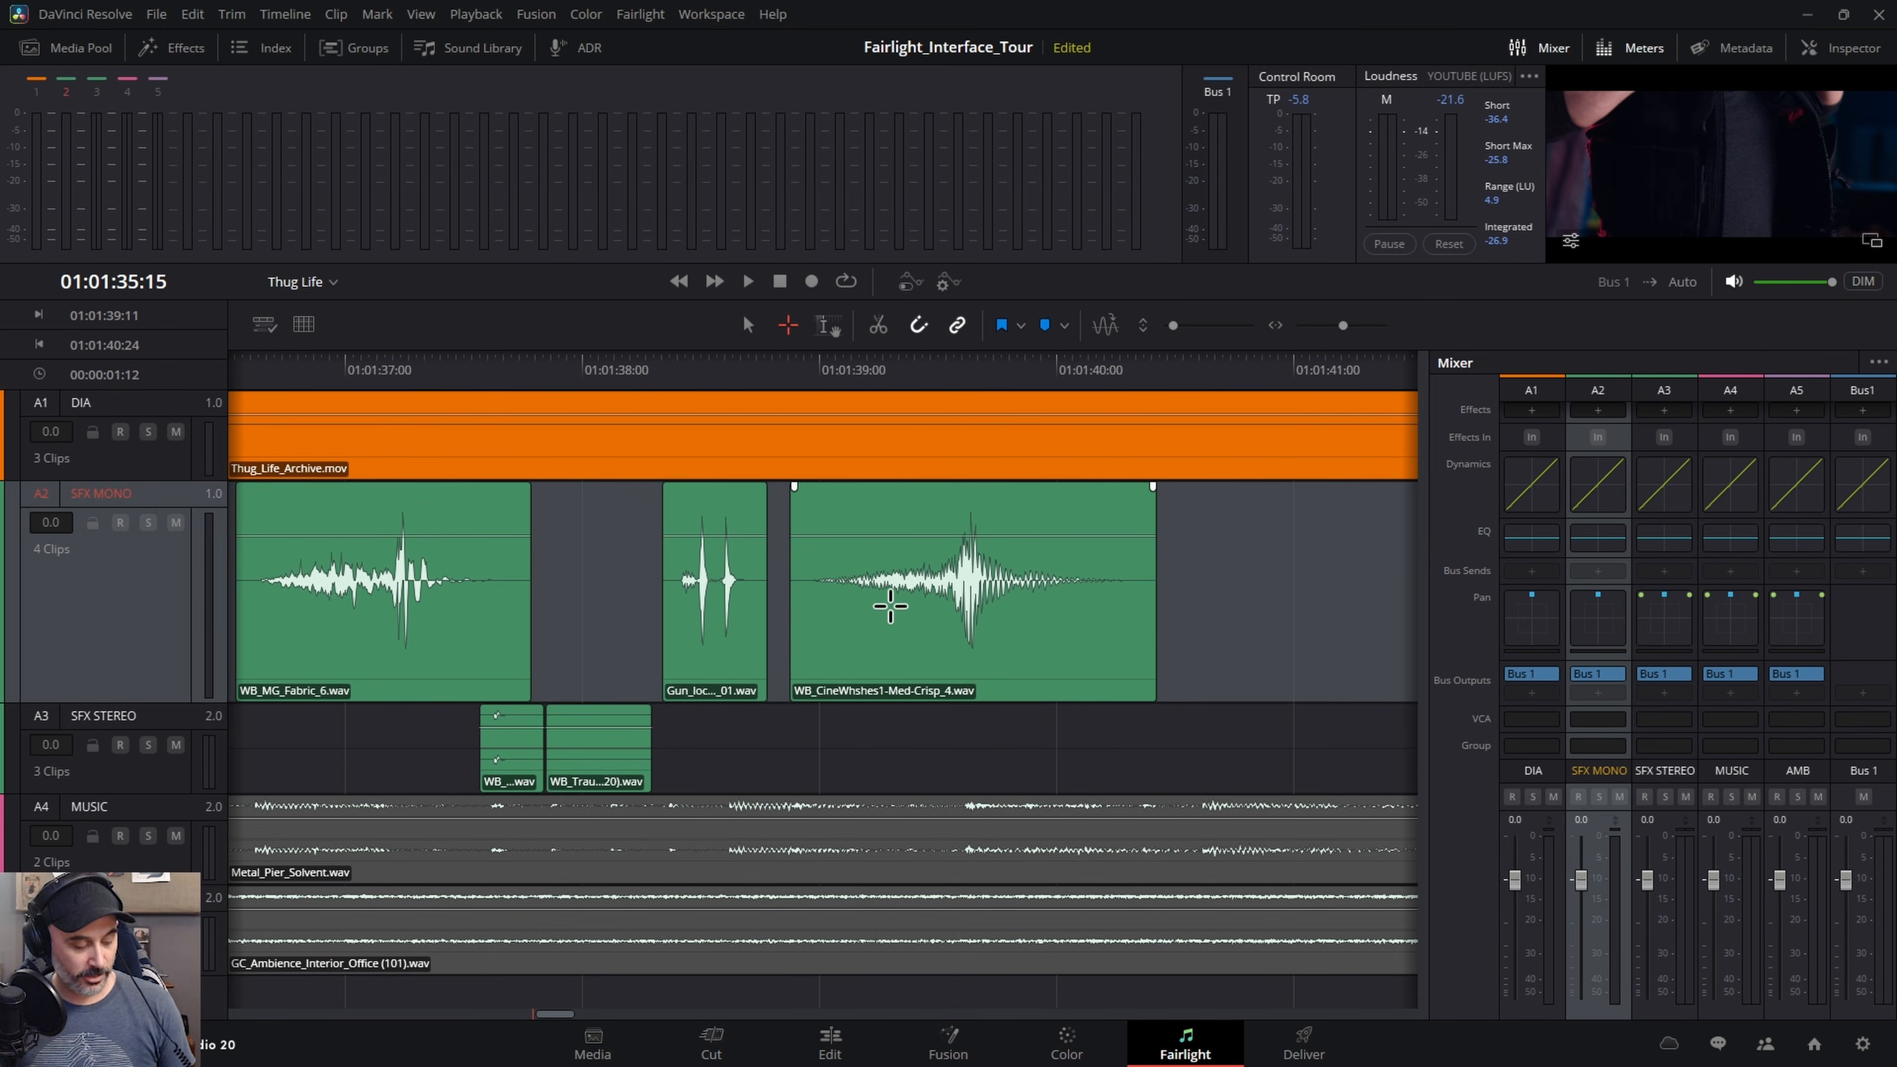
- Switch to the selection tool and audition the Backwards sound effect from the Media Pool's SFX bin, closing the pool when done
scroll(890, 605, "down", 10)
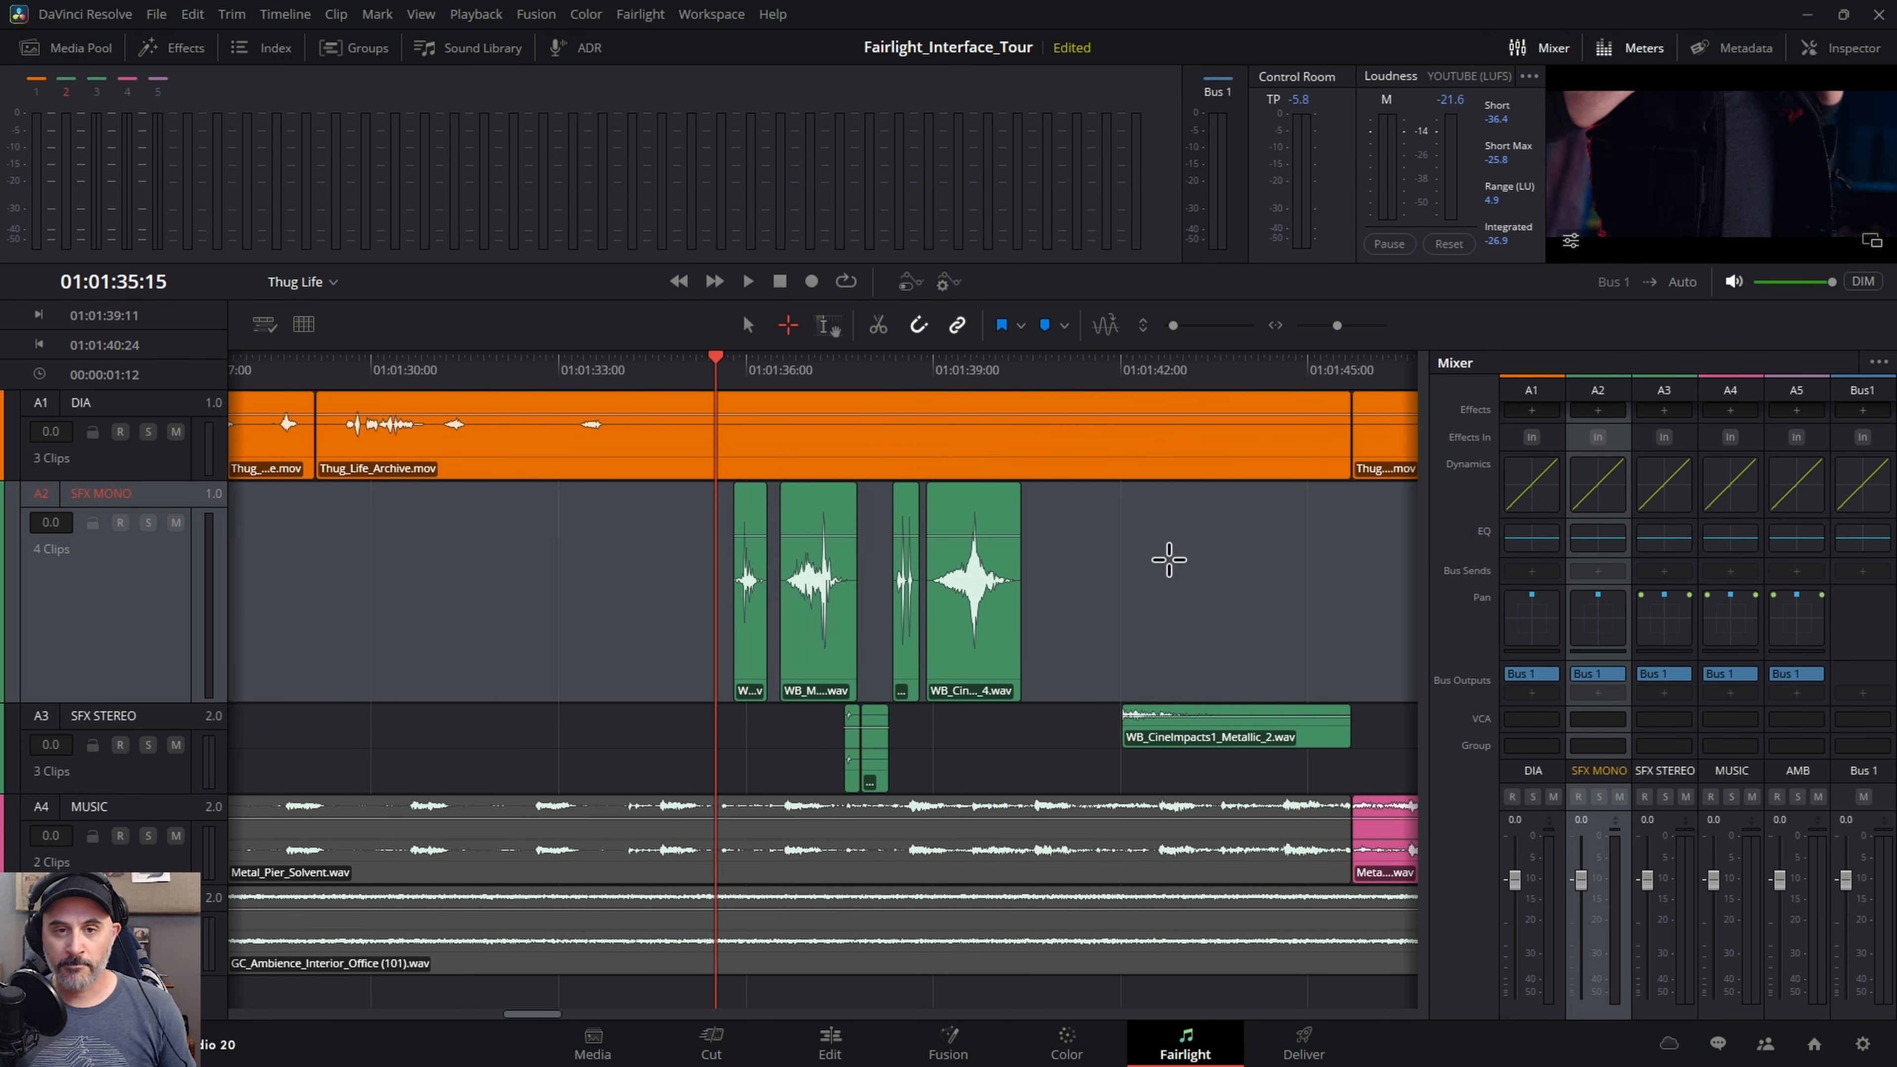
key("a")
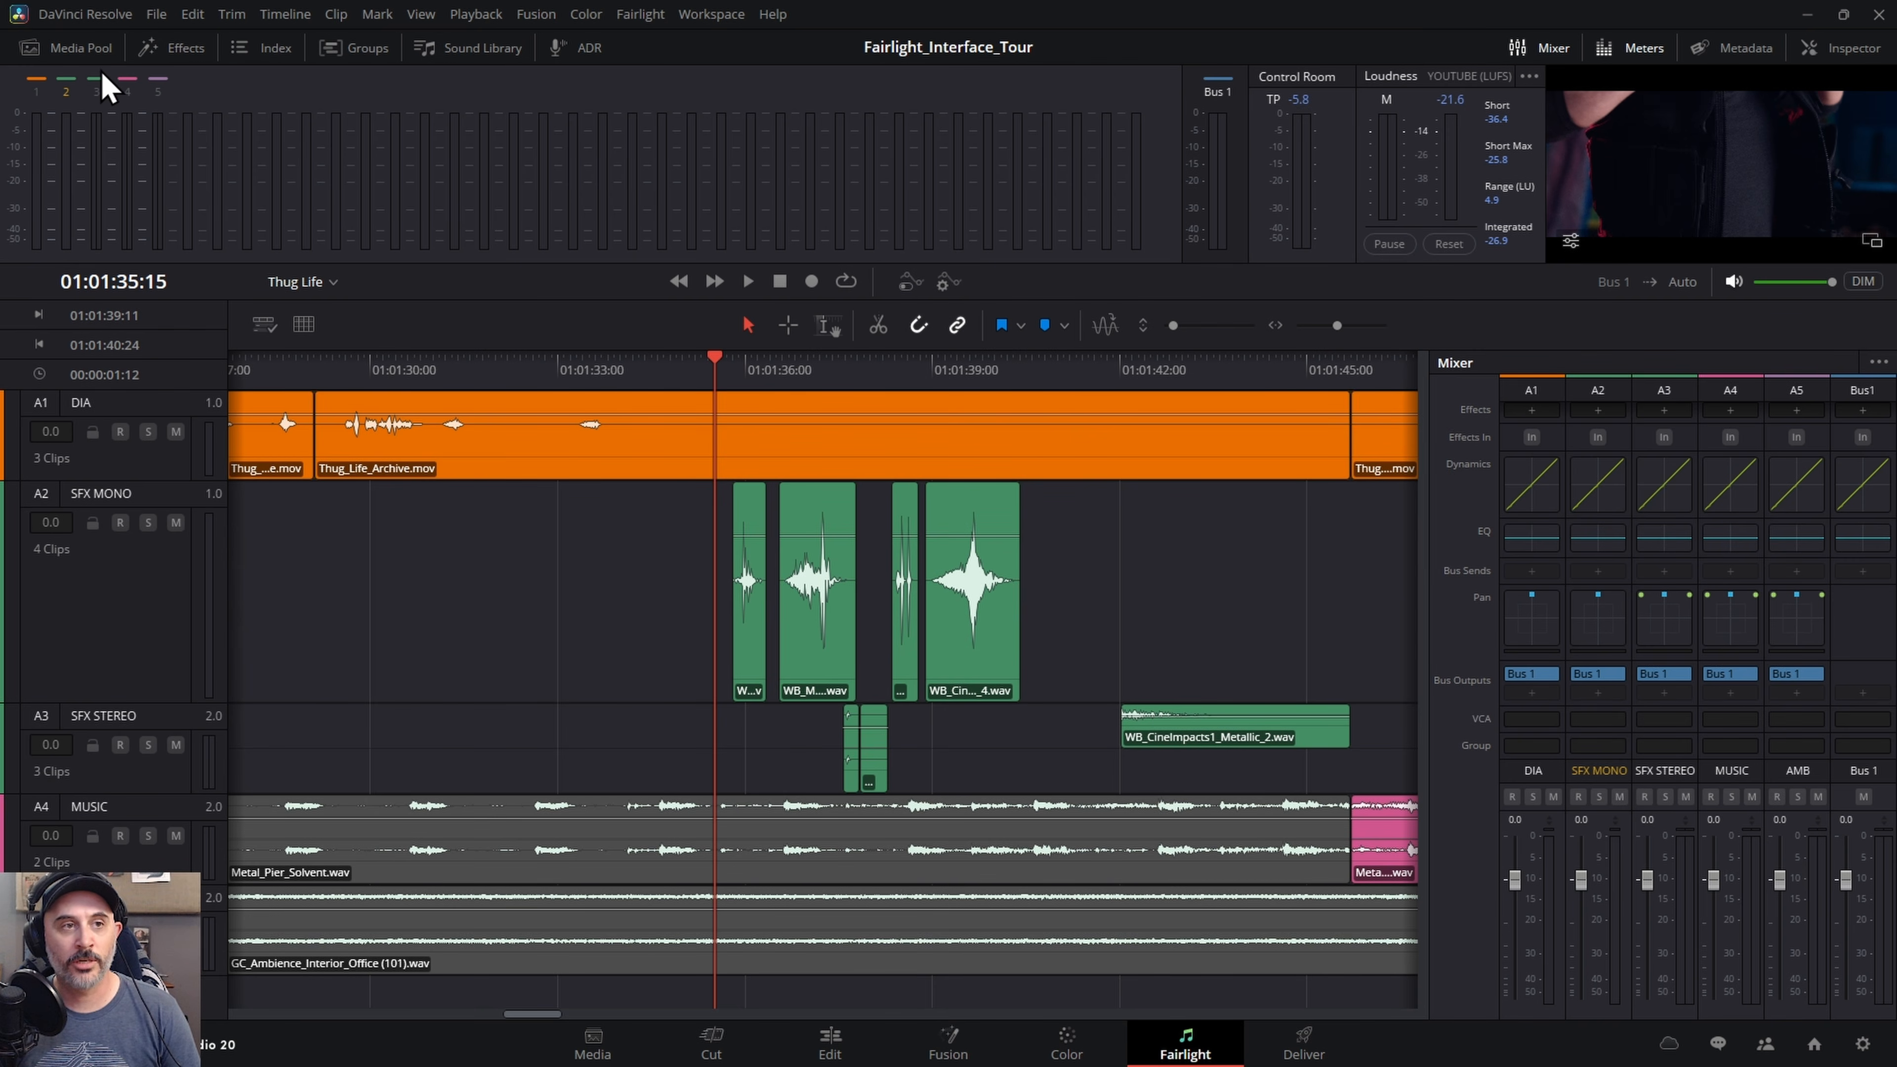
left_click(80, 50)
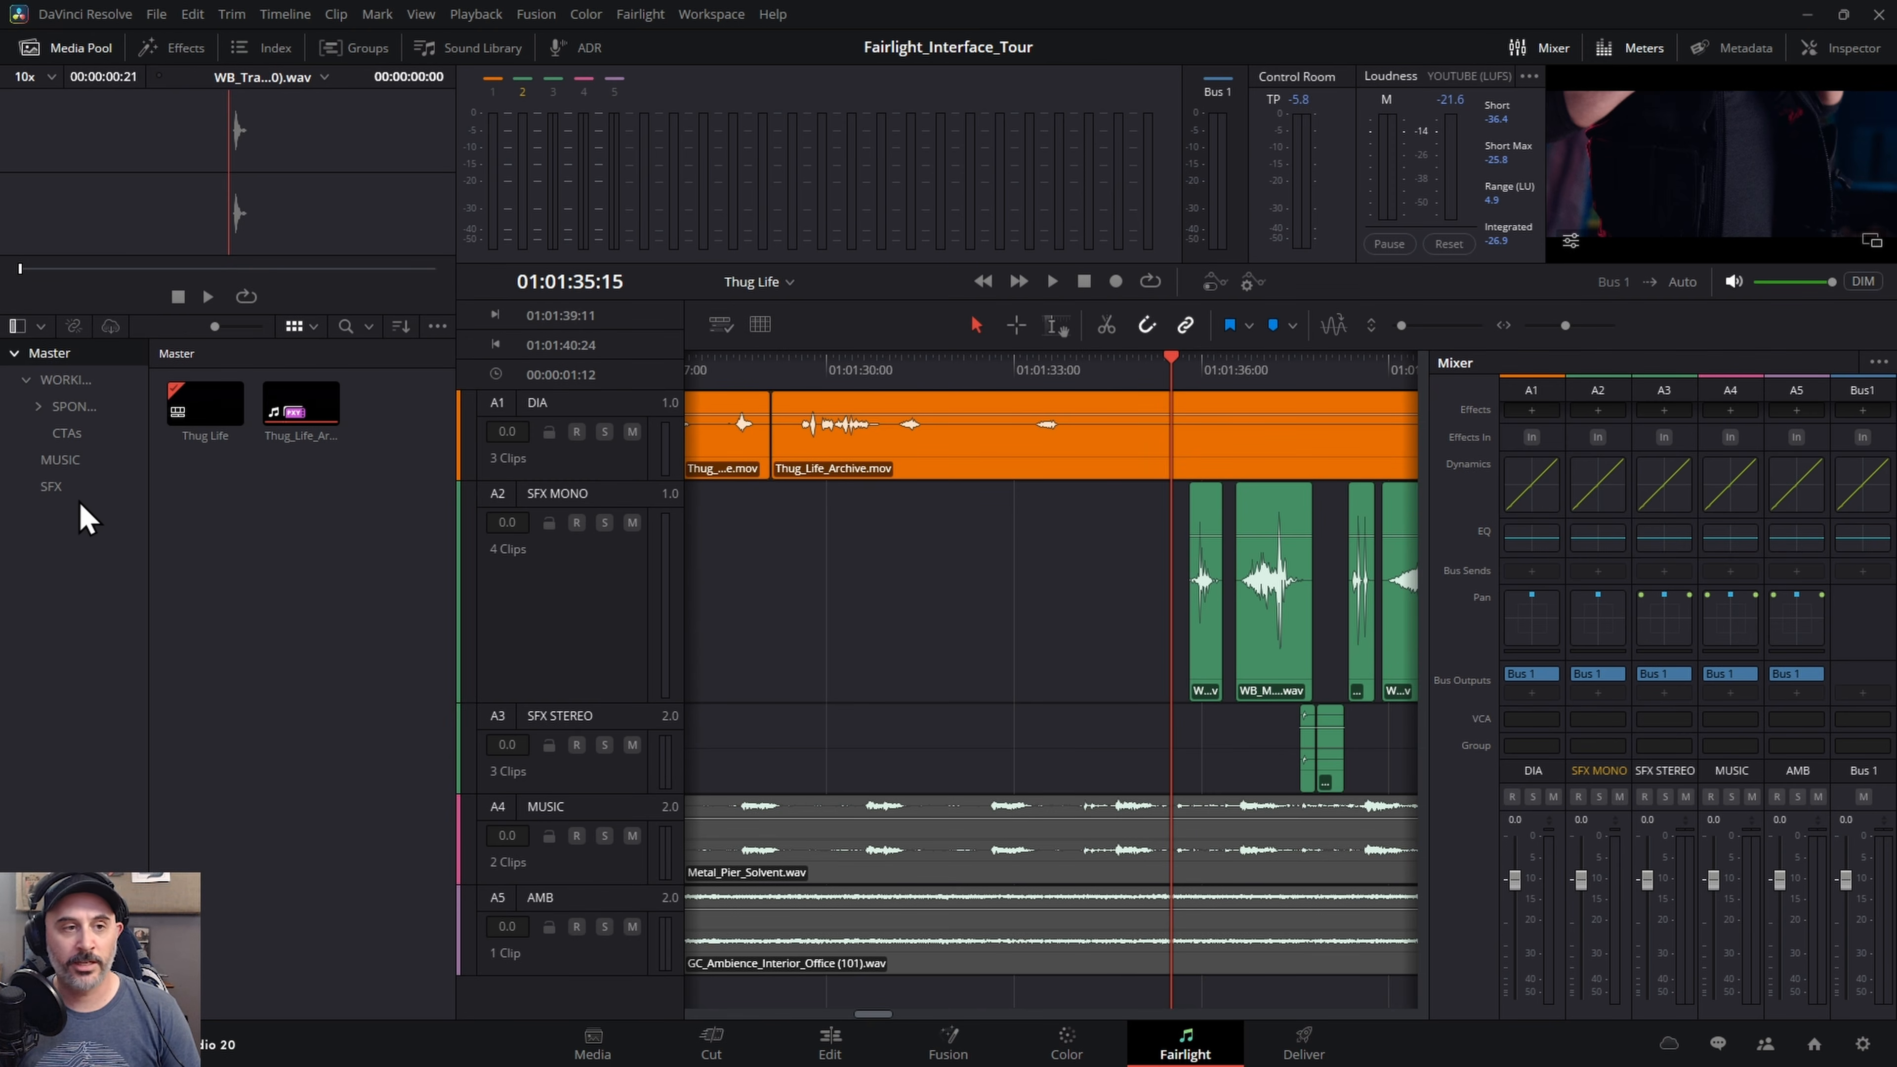
left_click(53, 487)
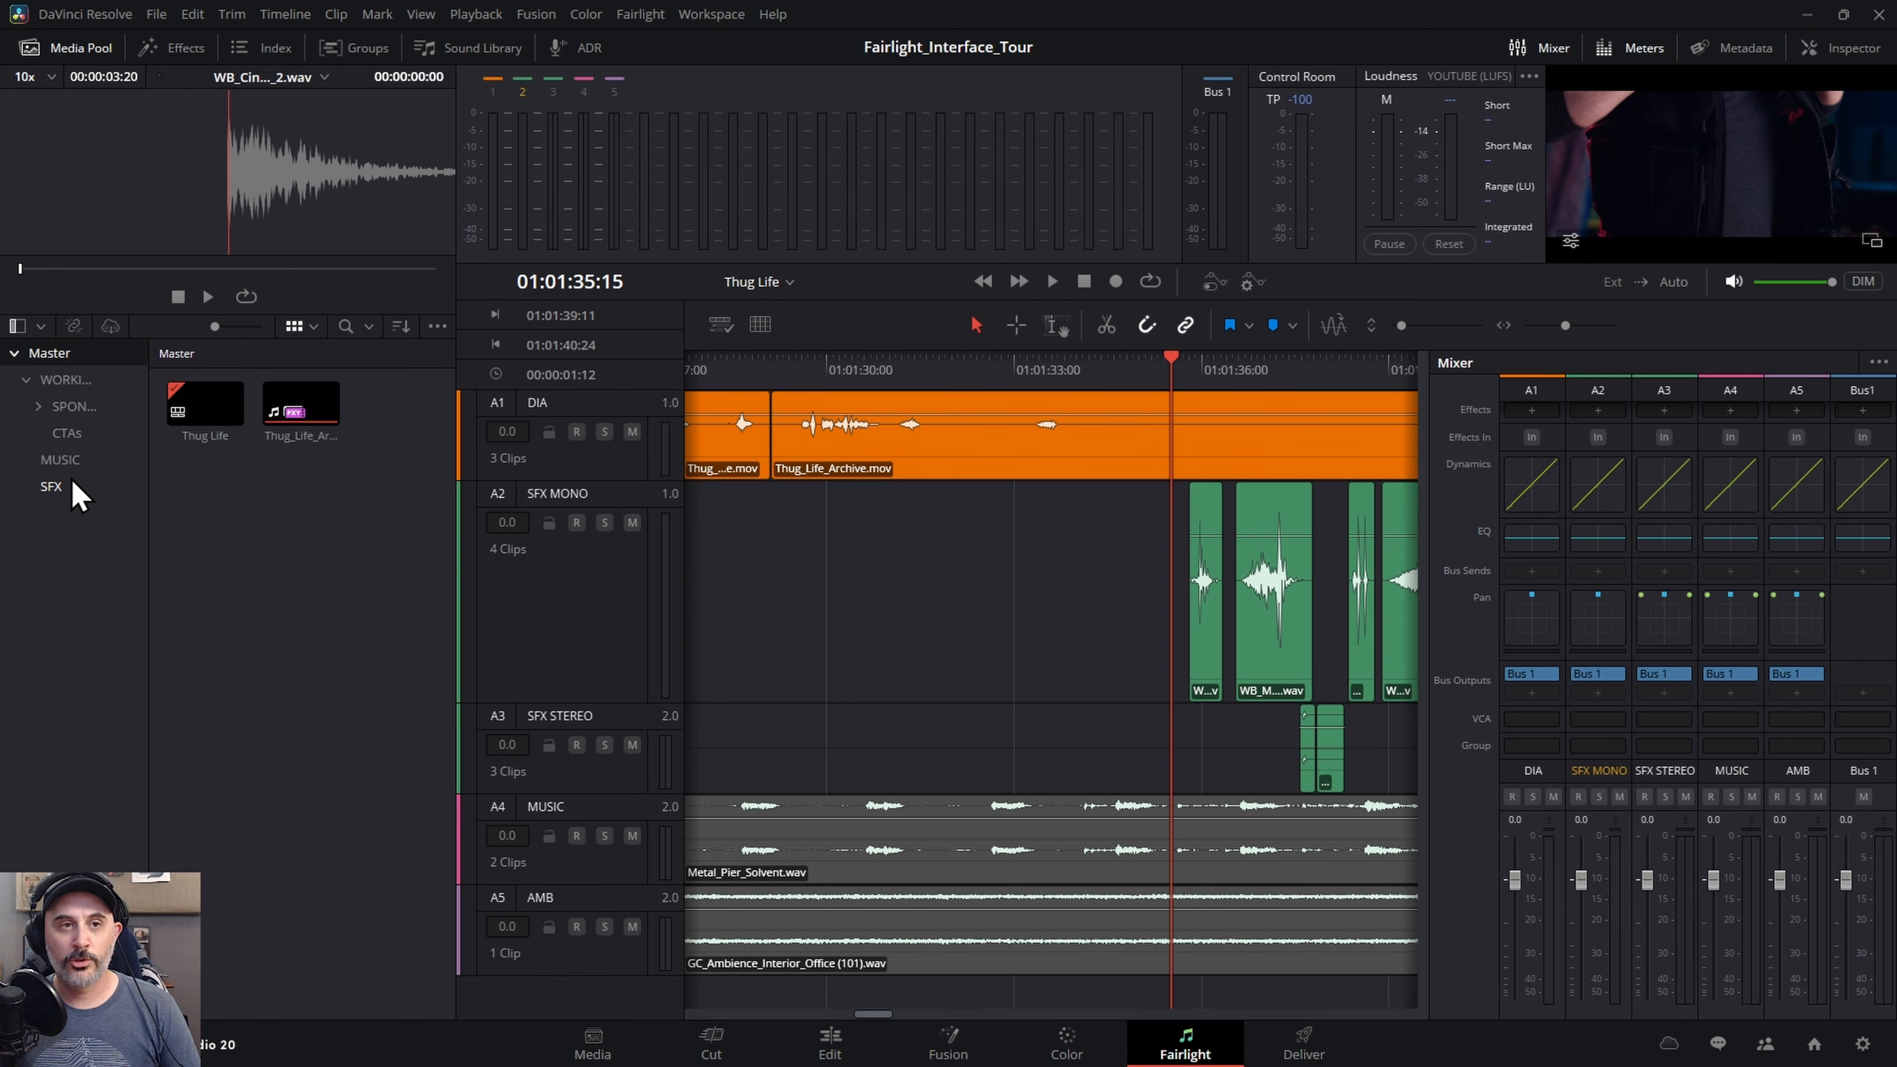
left_click(72, 480)
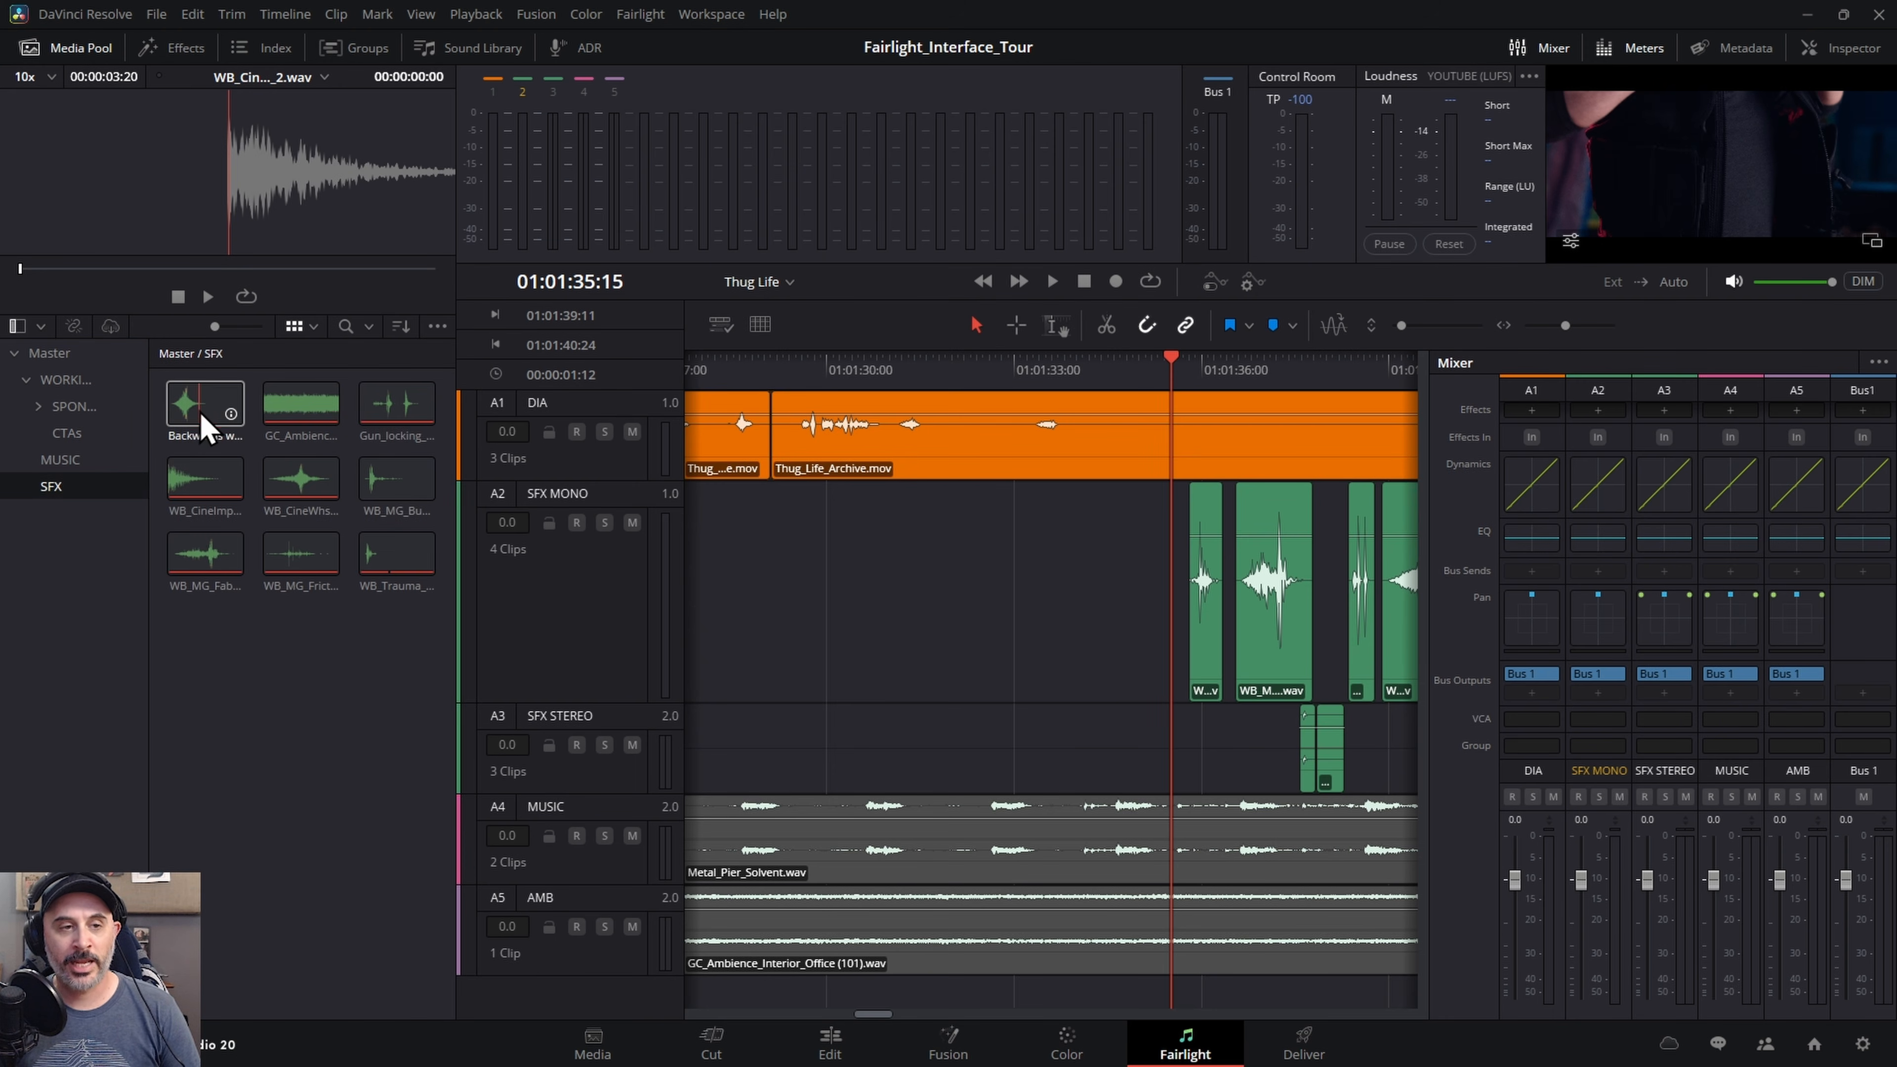
left_click(203, 428)
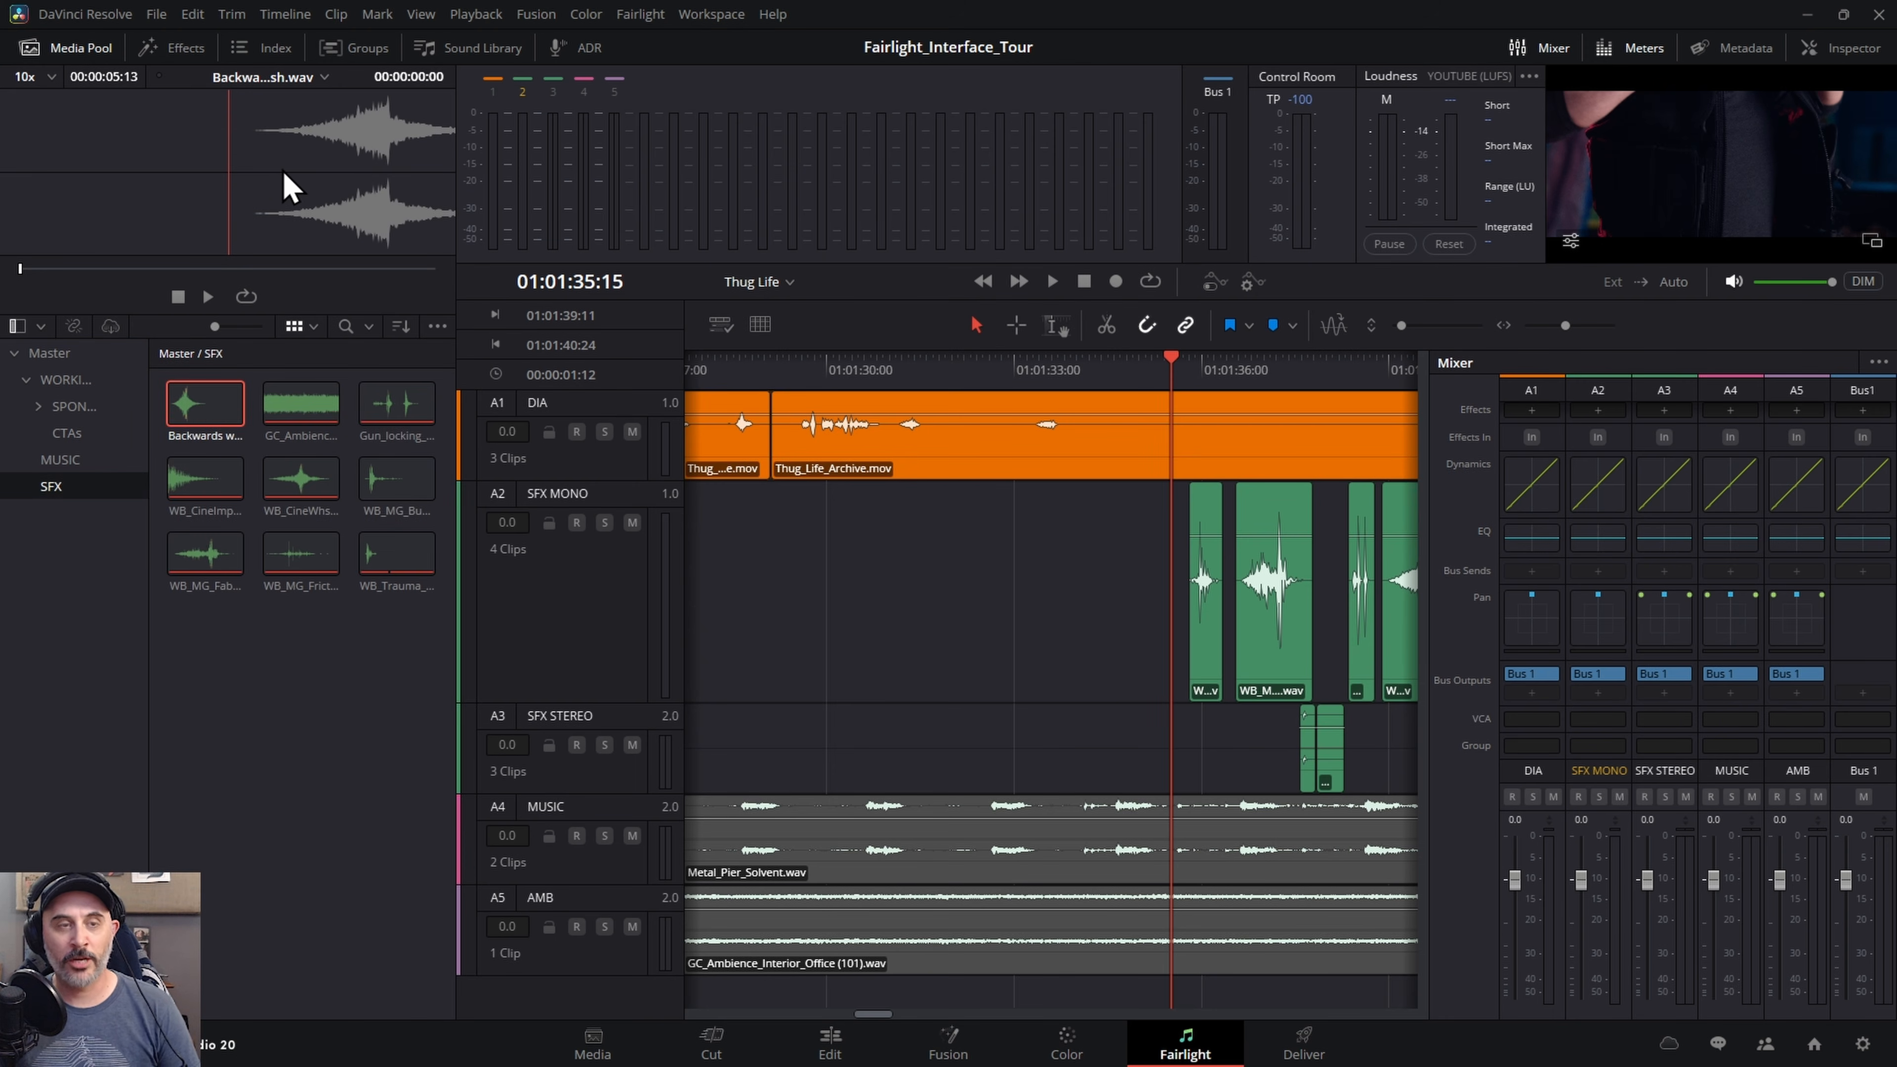
left_click(206, 299)
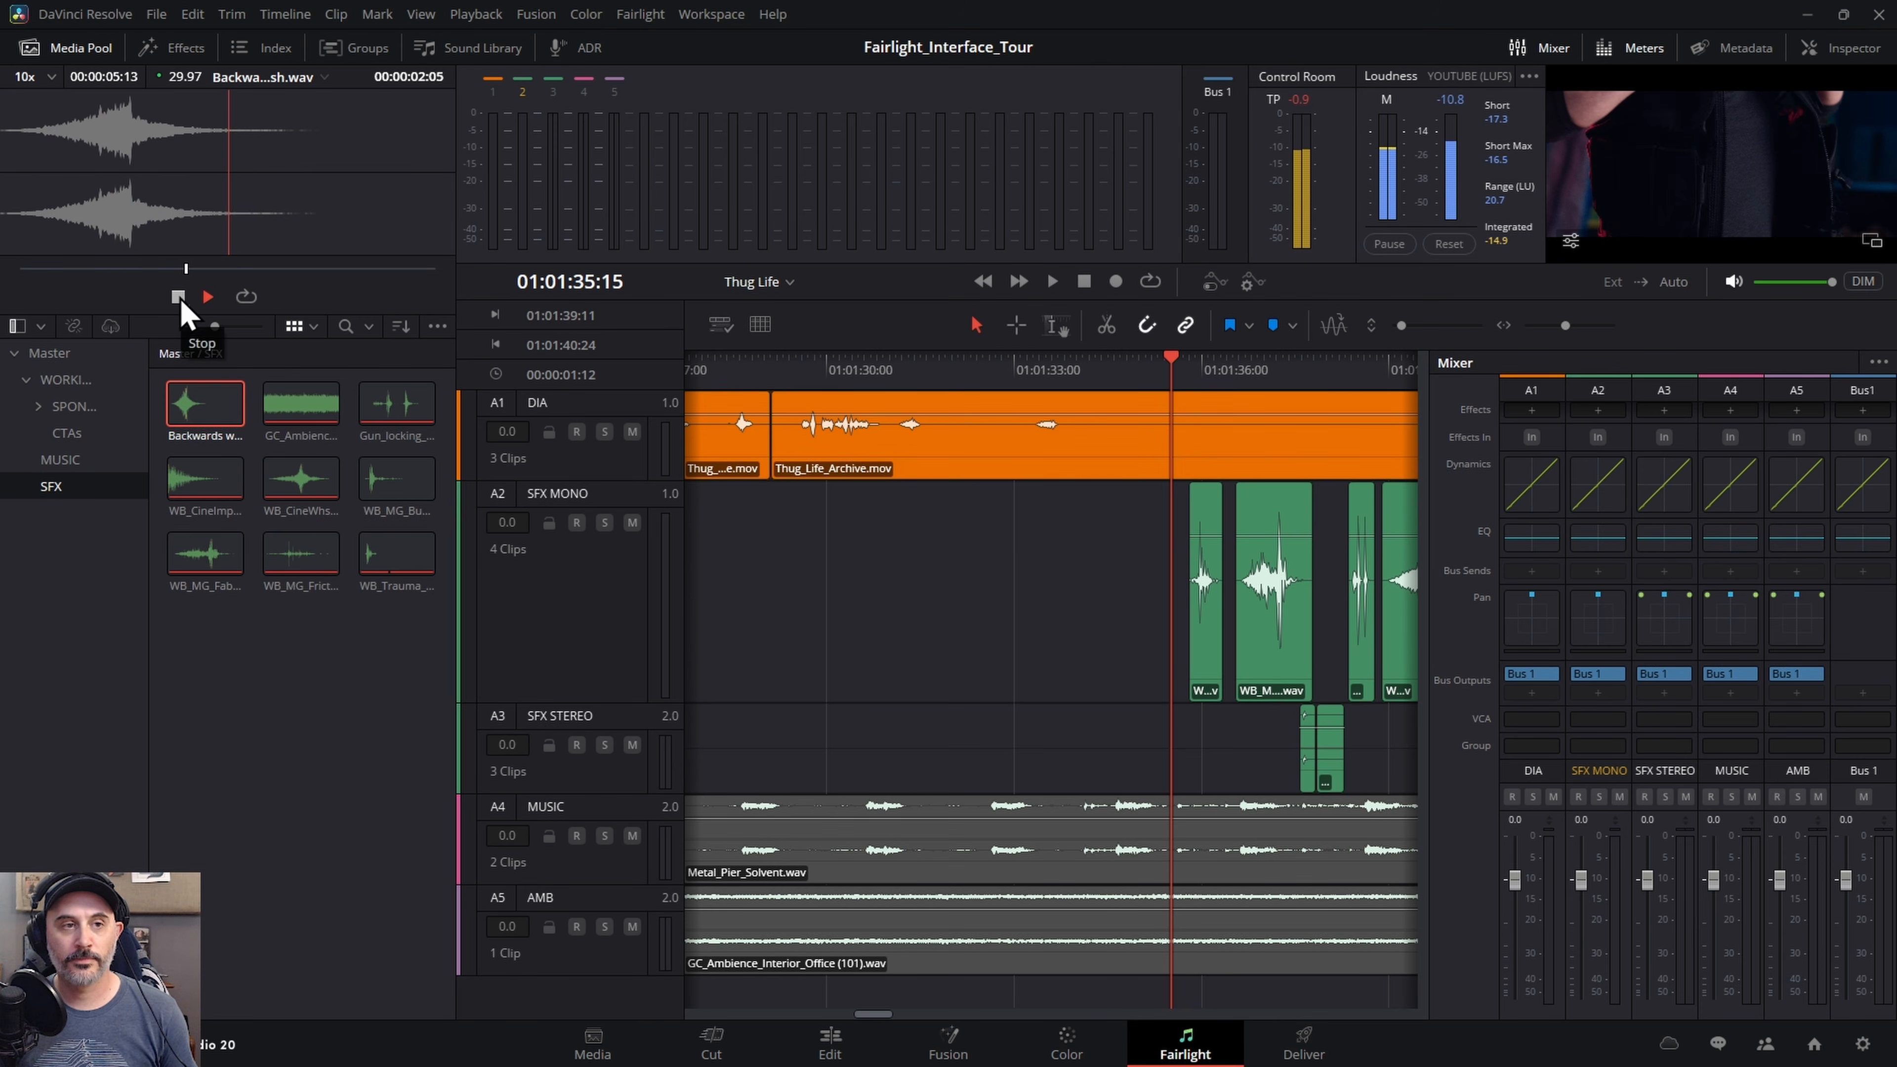
left_click(178, 297)
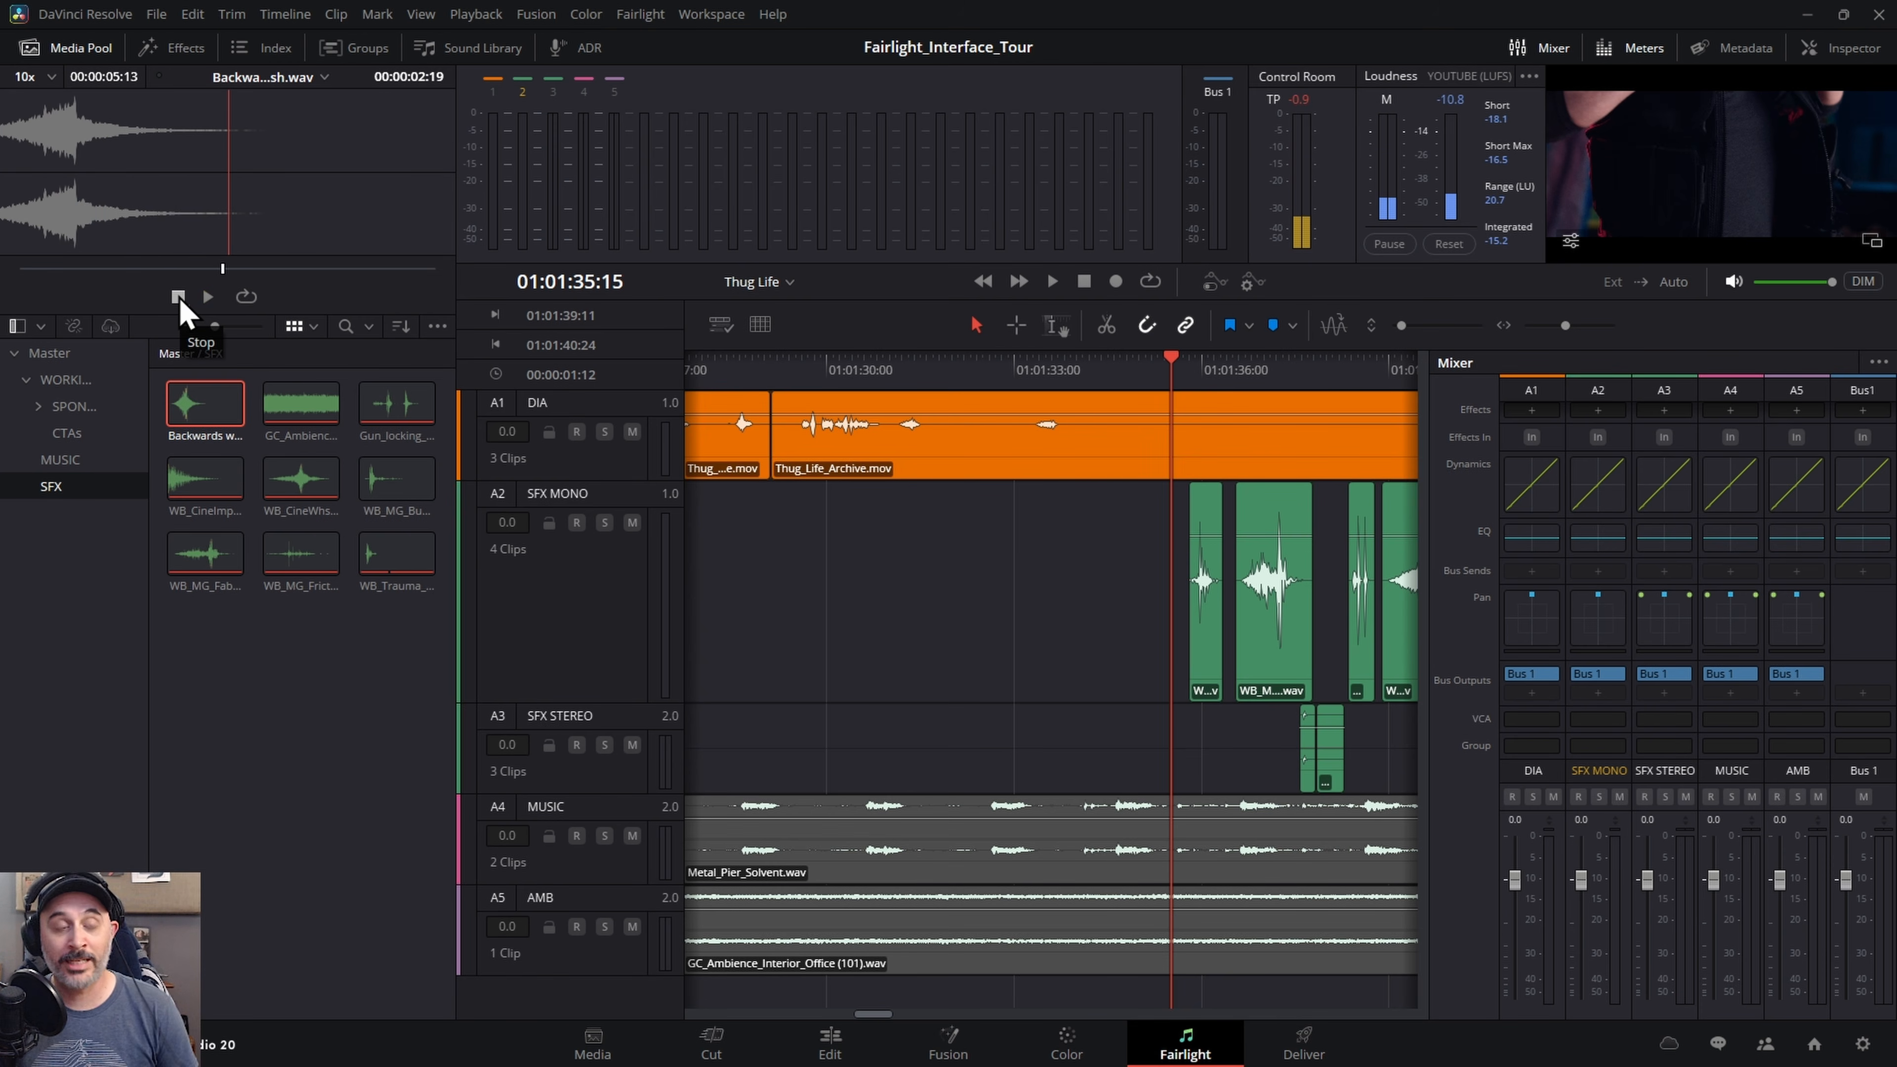
left_click(78, 49)
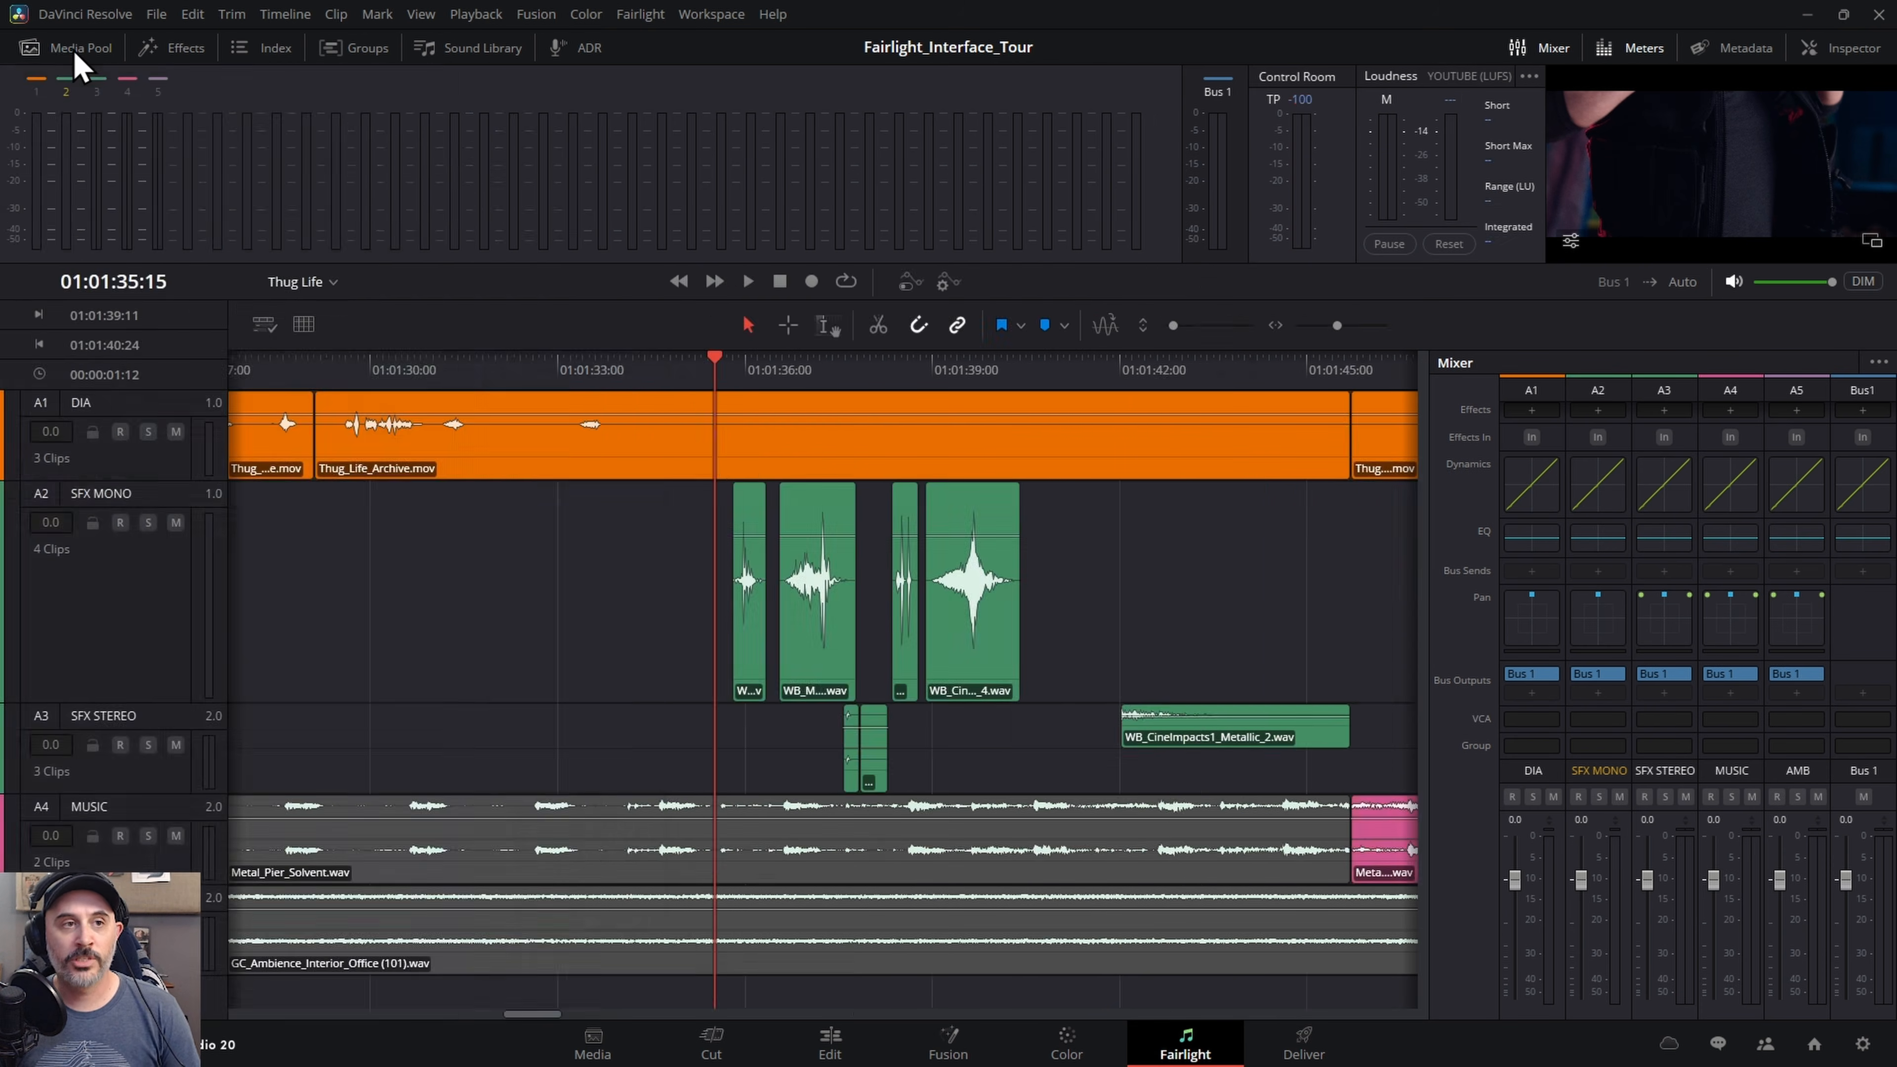
- Browse the crossfades and audio effects, and apply the Distortion effect to the whole DIA track, closing its settings window
left_click(179, 50)
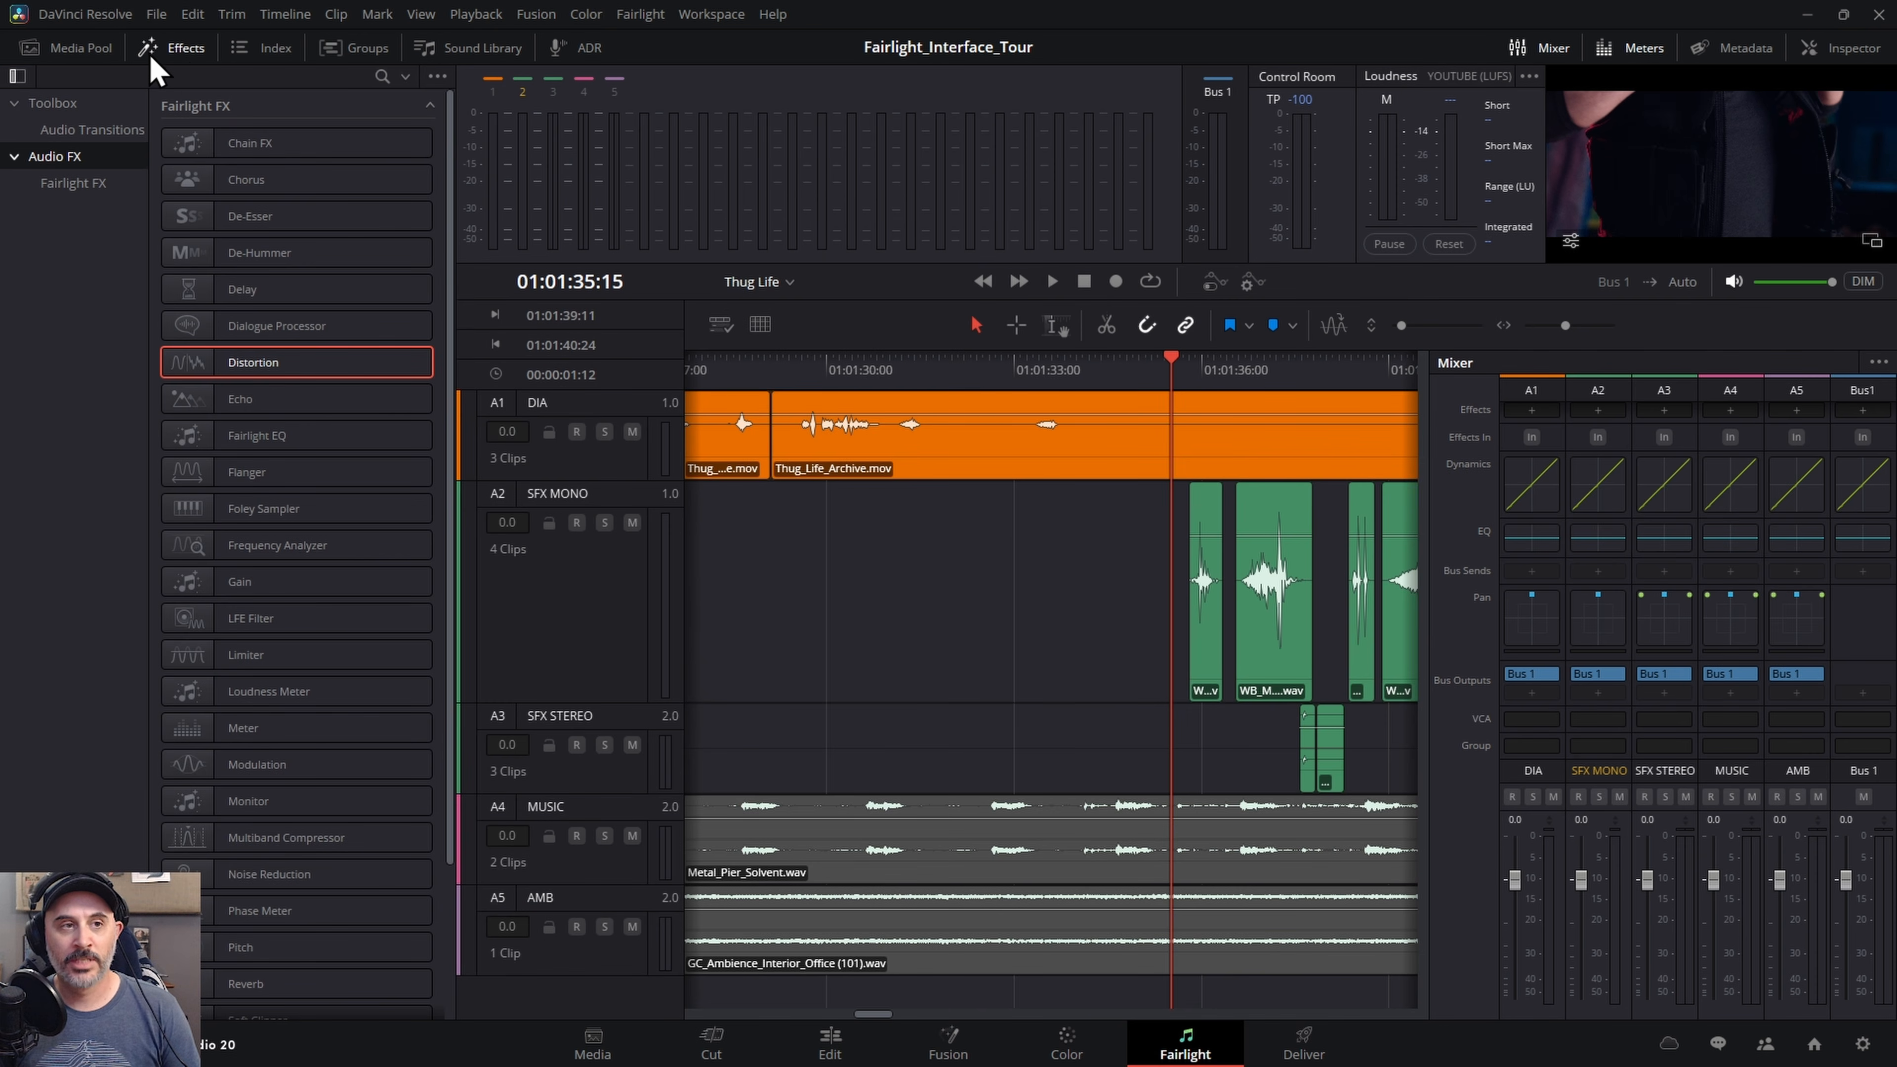
left_click(73, 106)
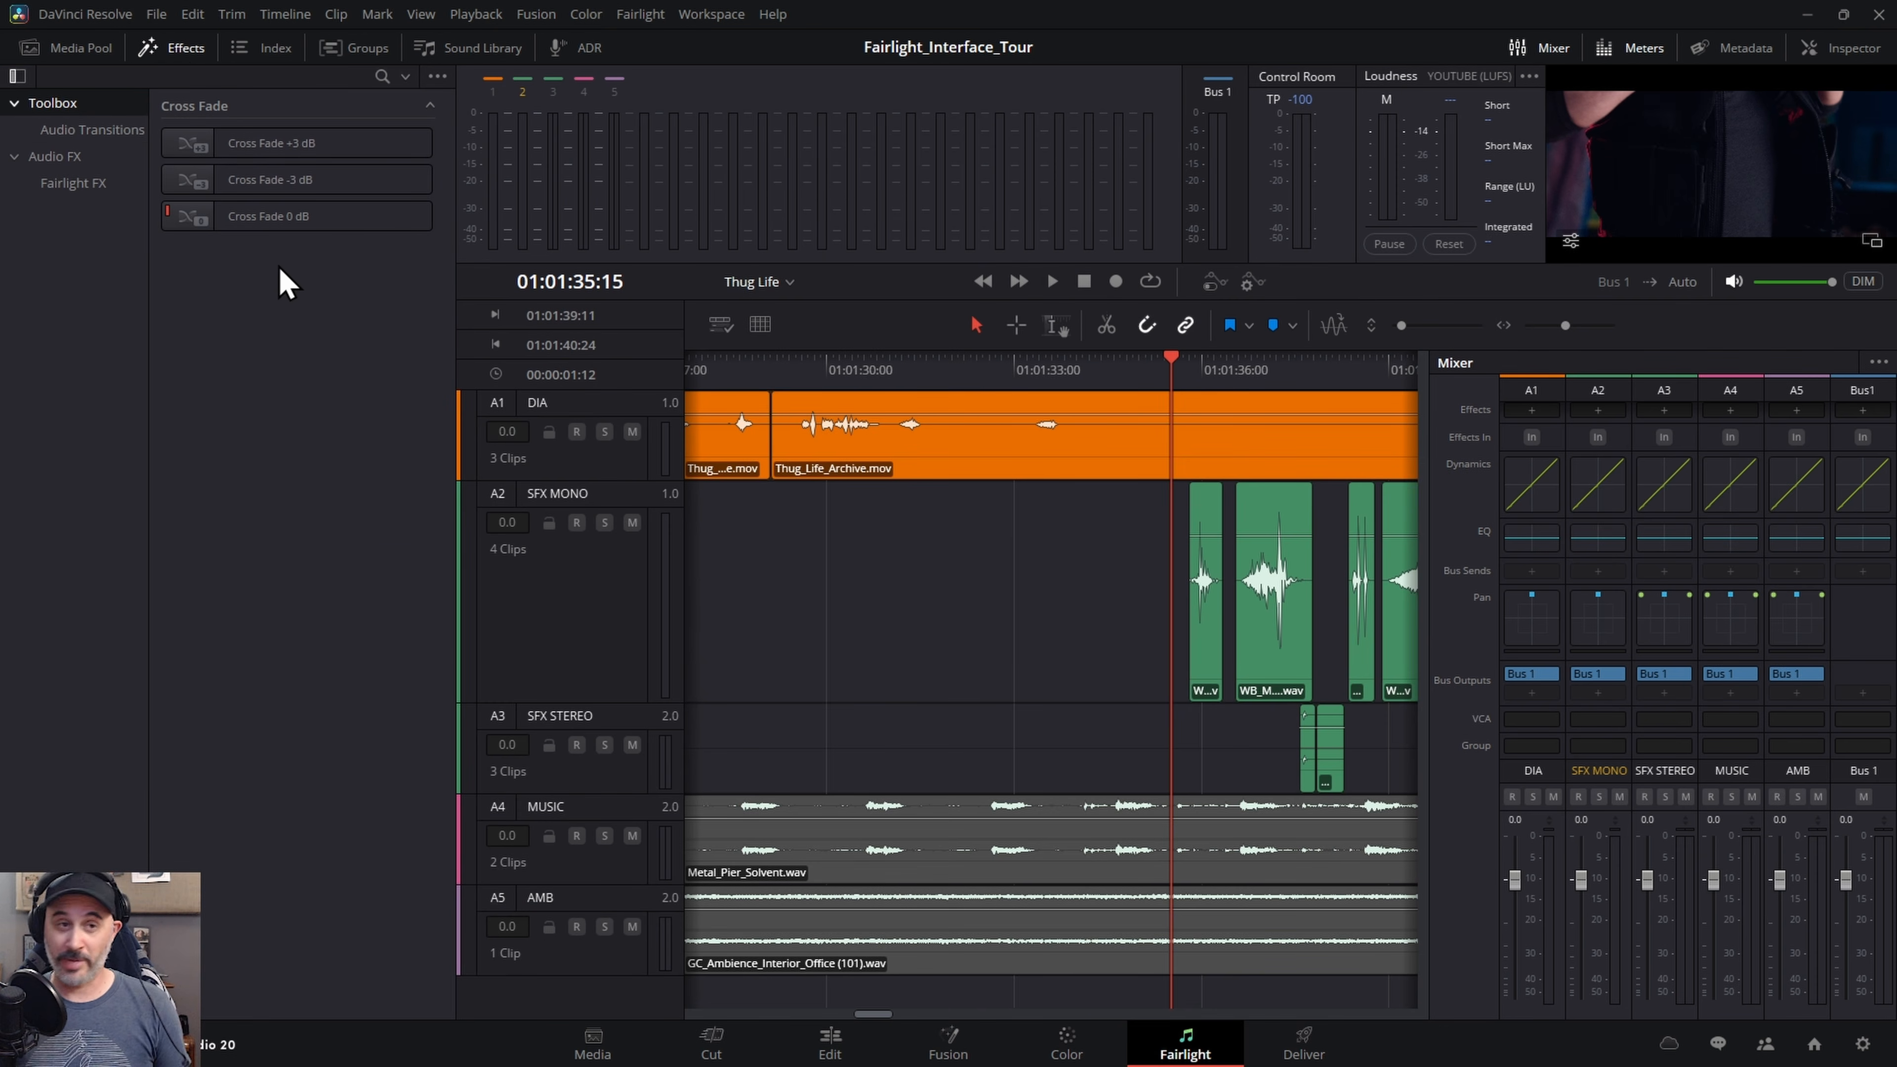
left_click(71, 159)
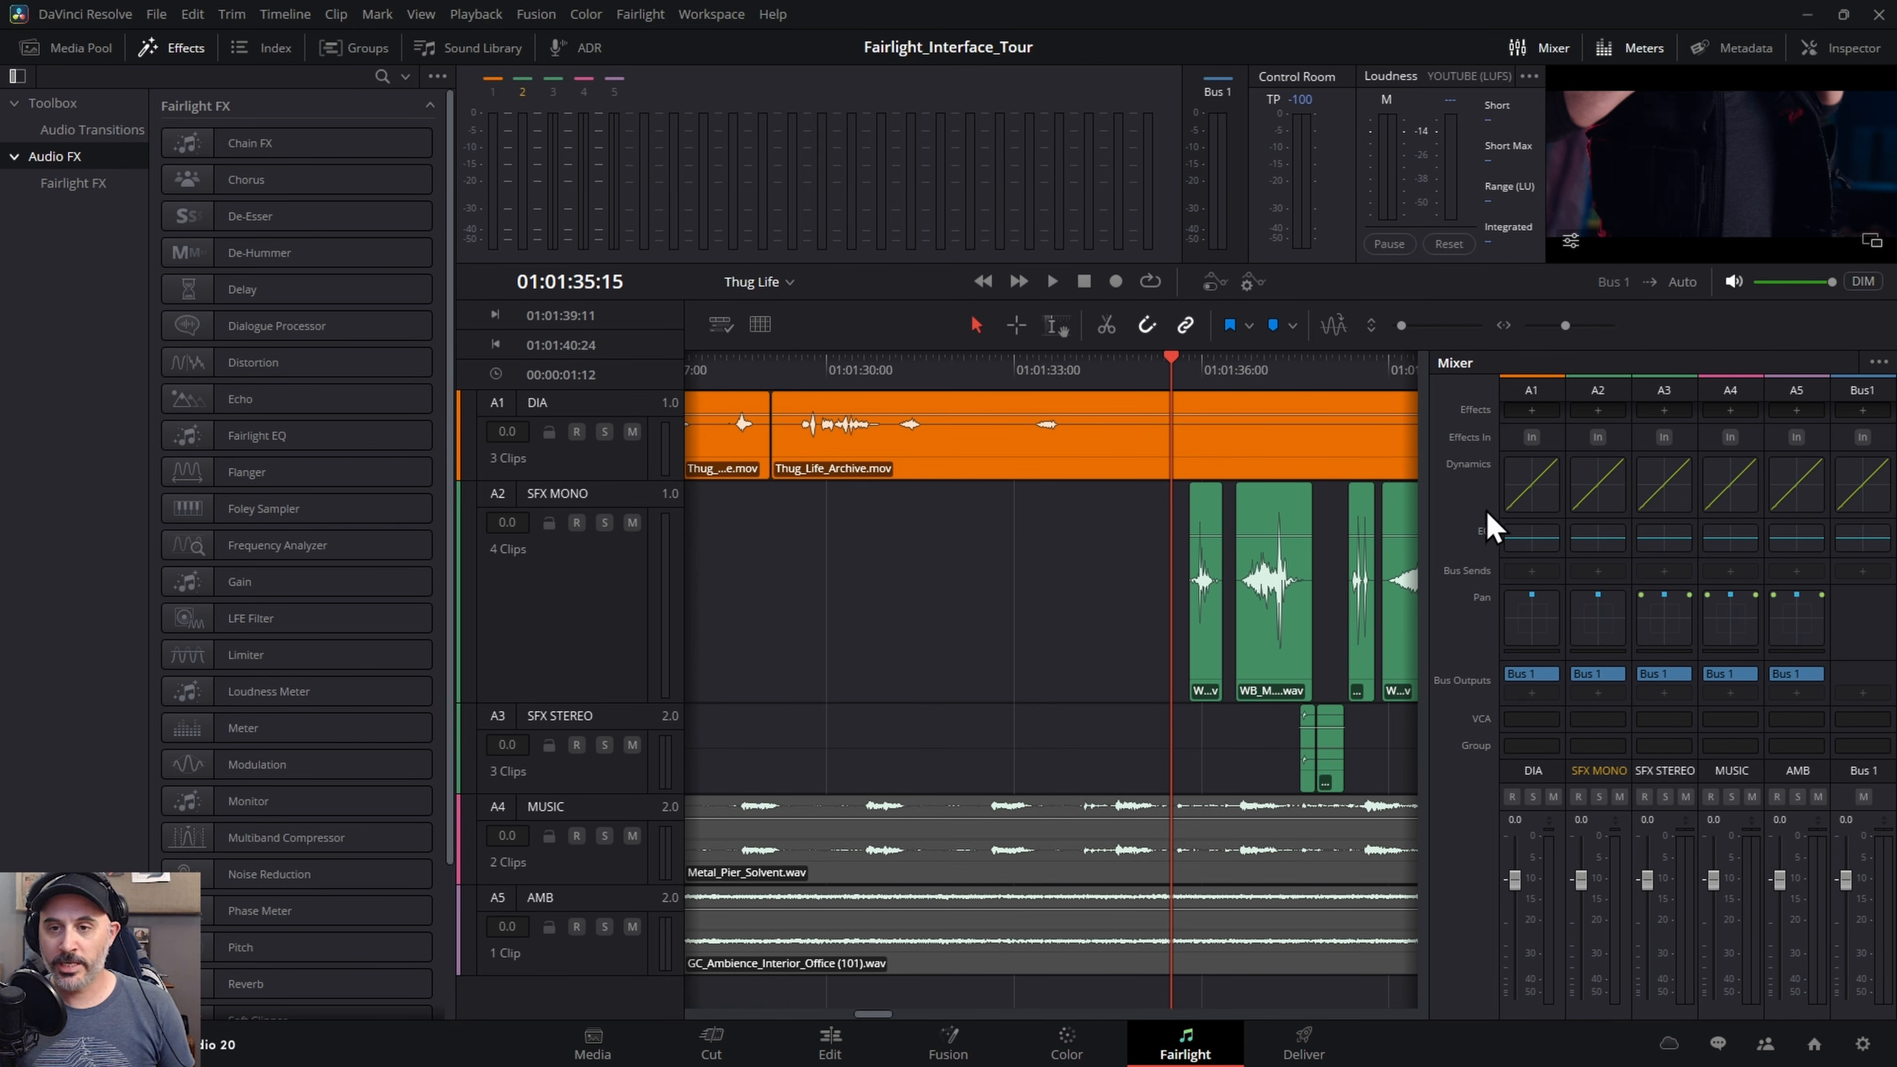
scroll(1579, 577, "up", 3)
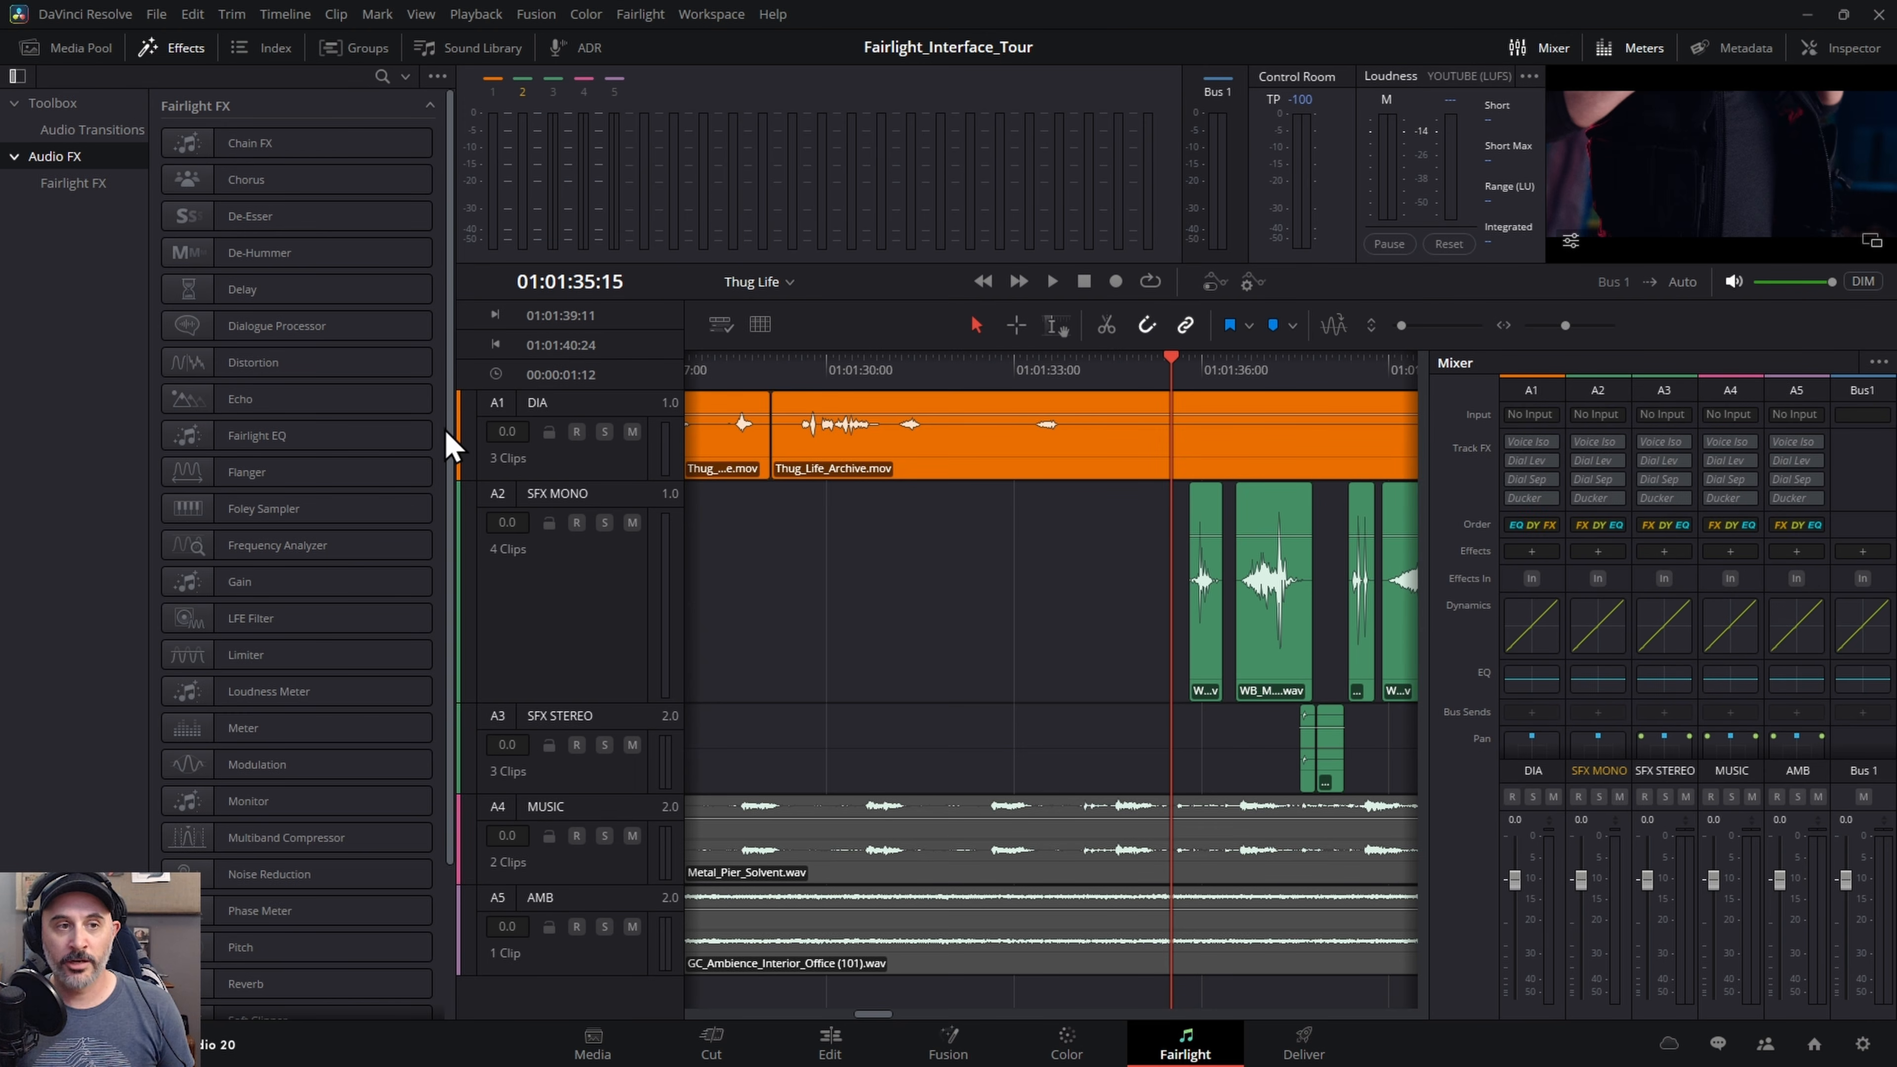
left_click_drag(193, 363, 602, 456)
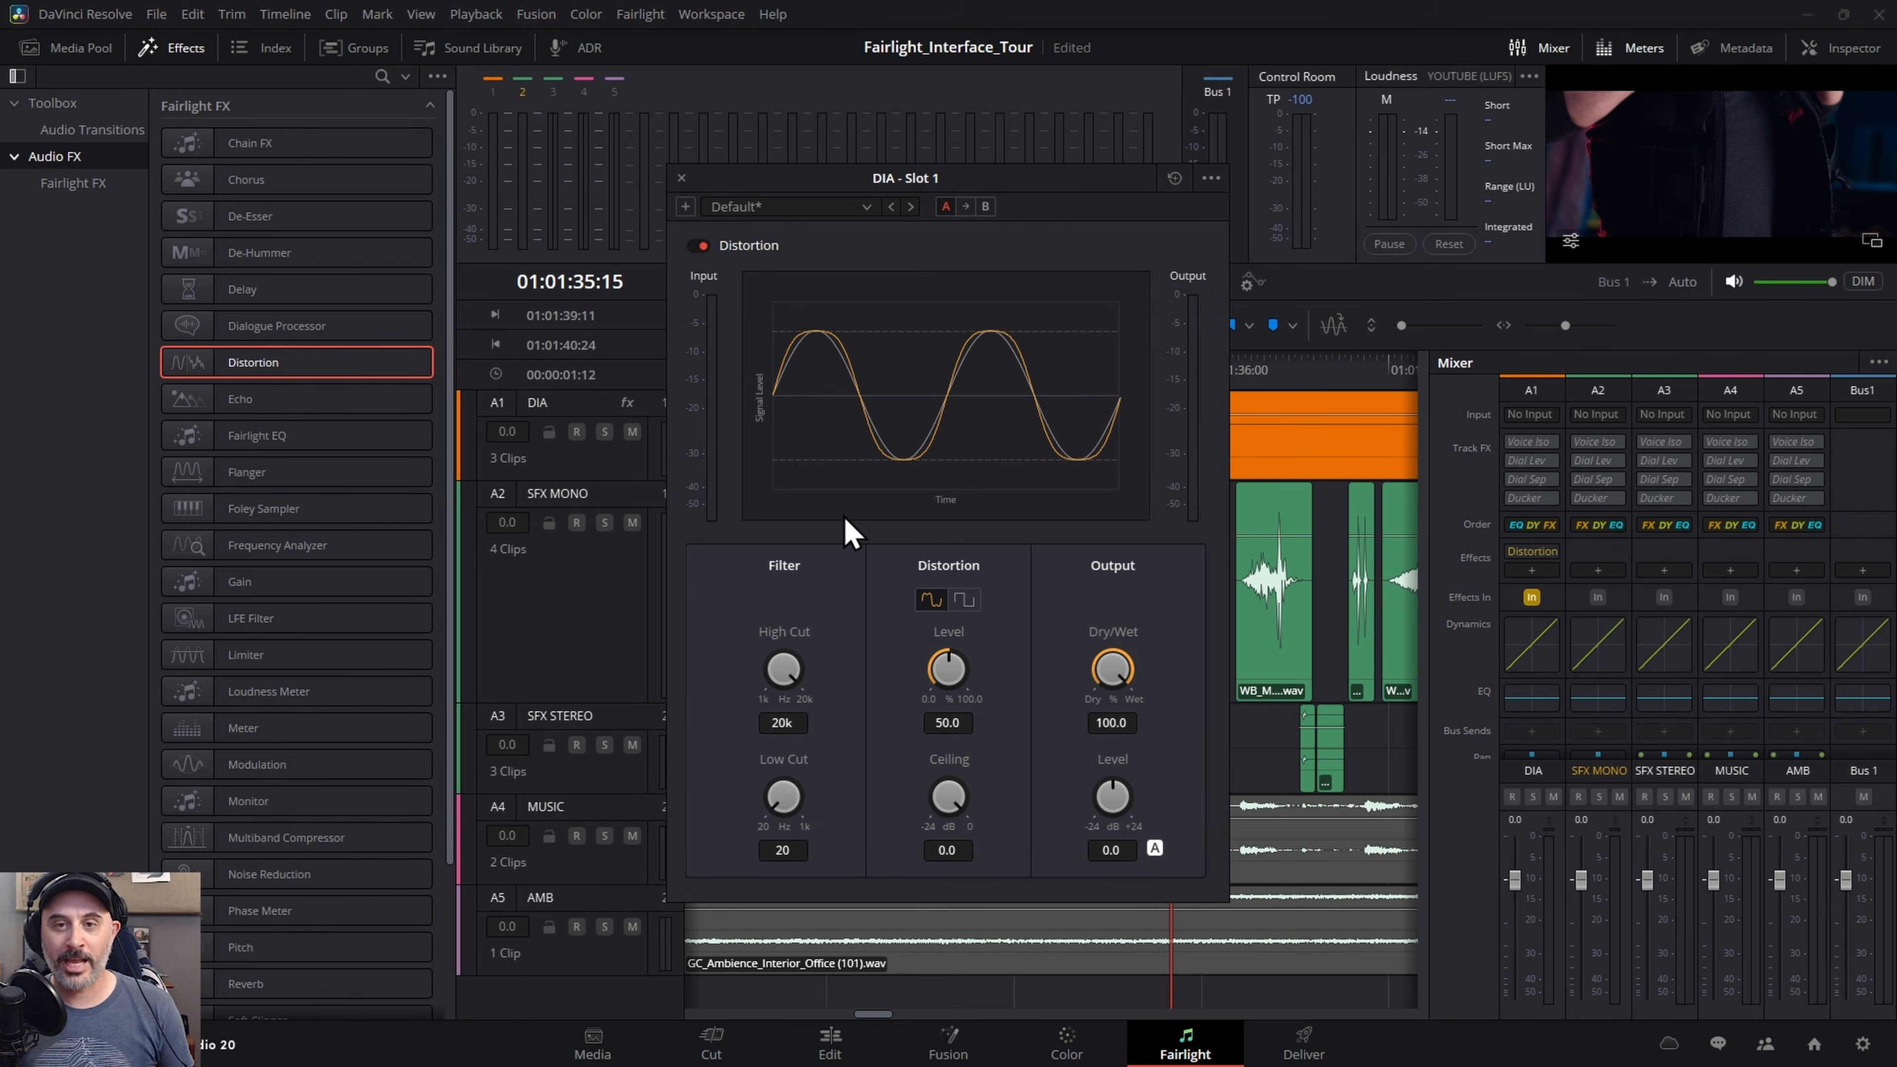
mouse_move(1540, 553)
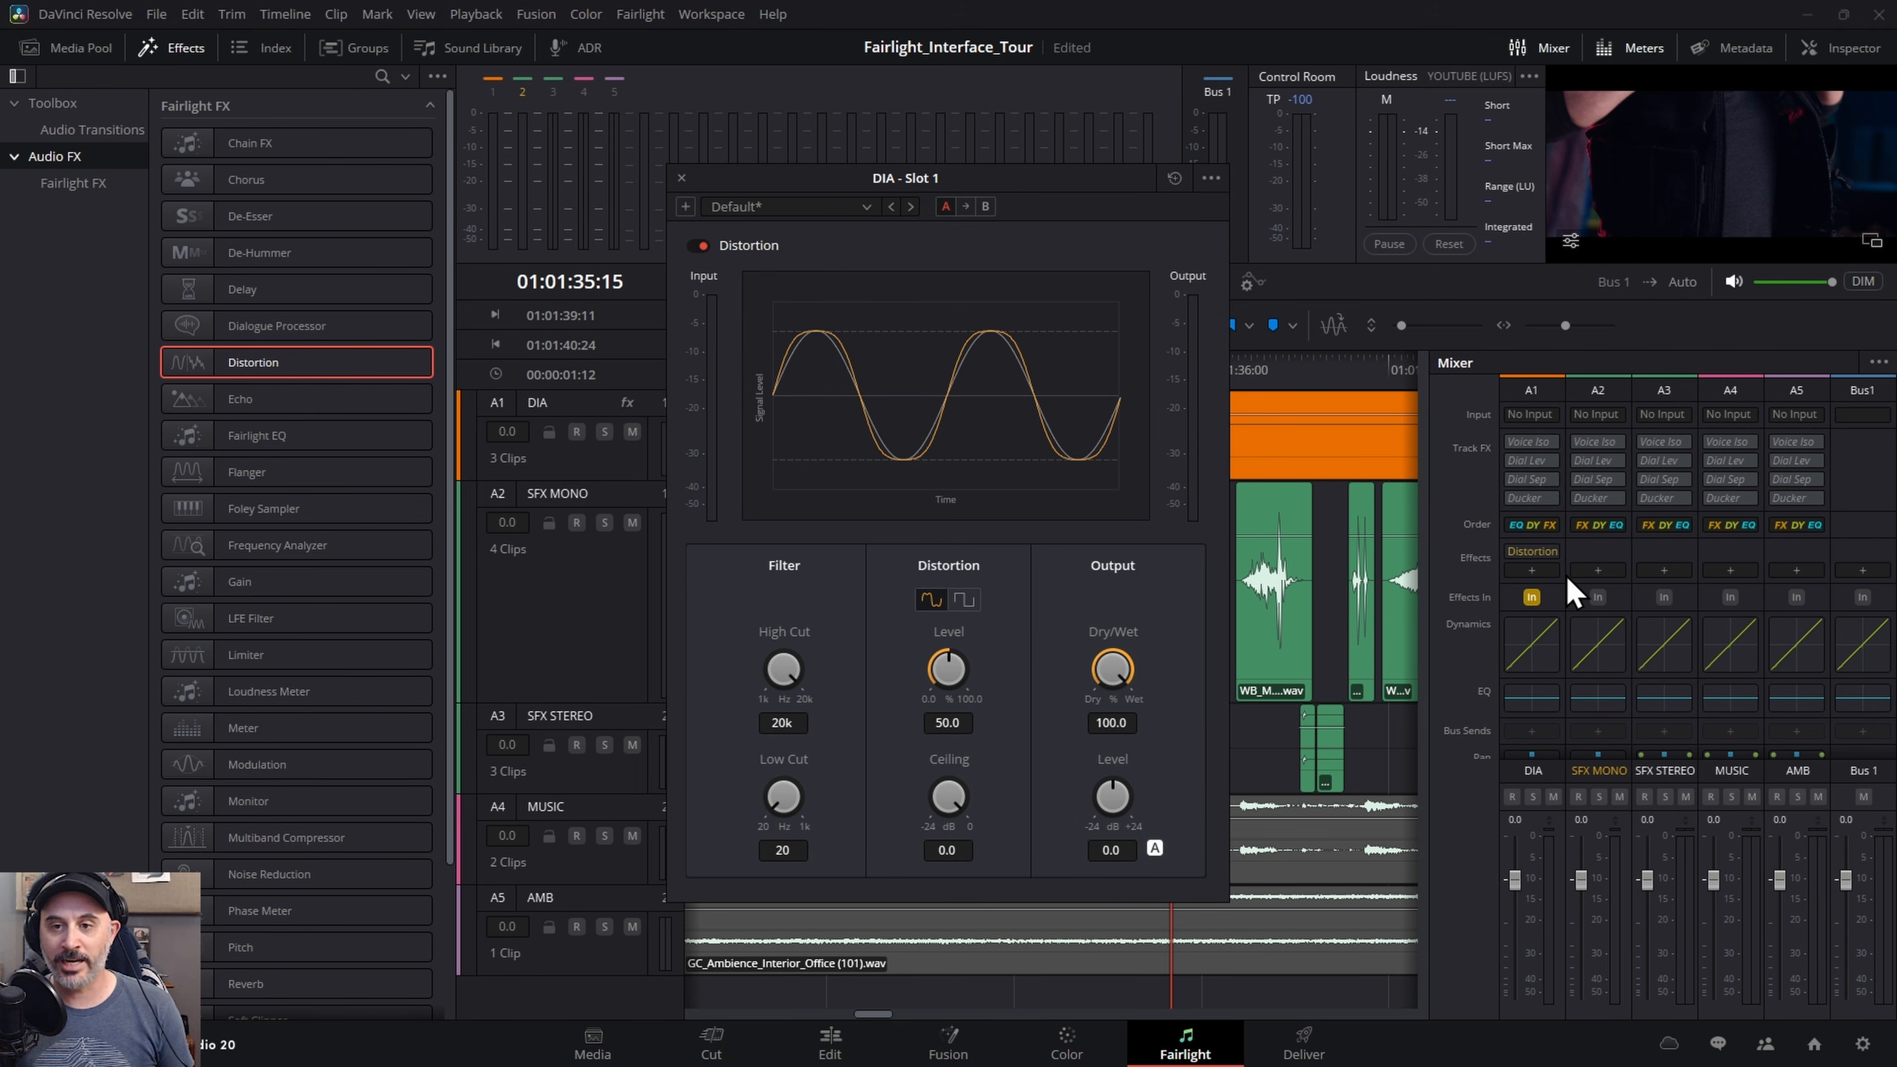
left_click(681, 178)
- Apply the Distortion effect to only the WB_MG_Fabric_6.wav clip on the SFX MONO track and close its settings window
left_click_drag(1067, 585, 771, 571)
left_click(954, 603)
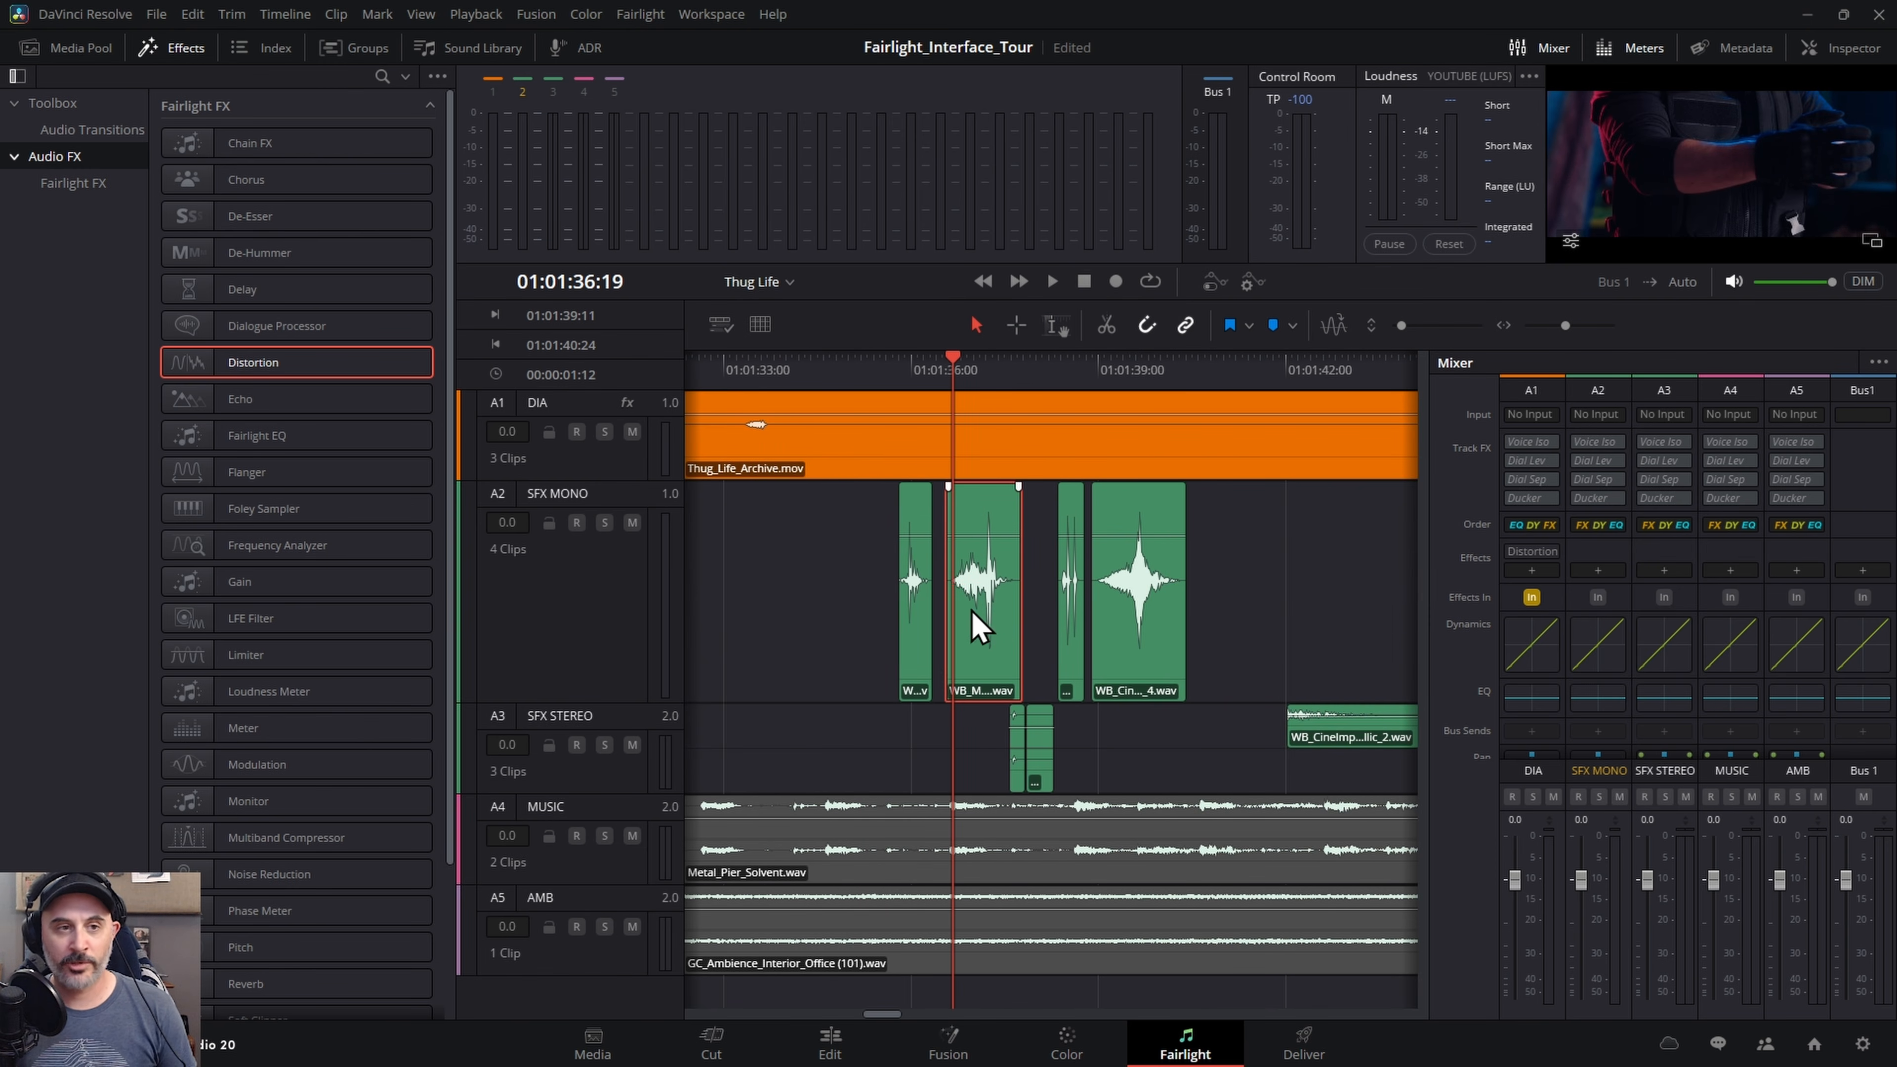
left_click_drag(192, 363, 988, 605)
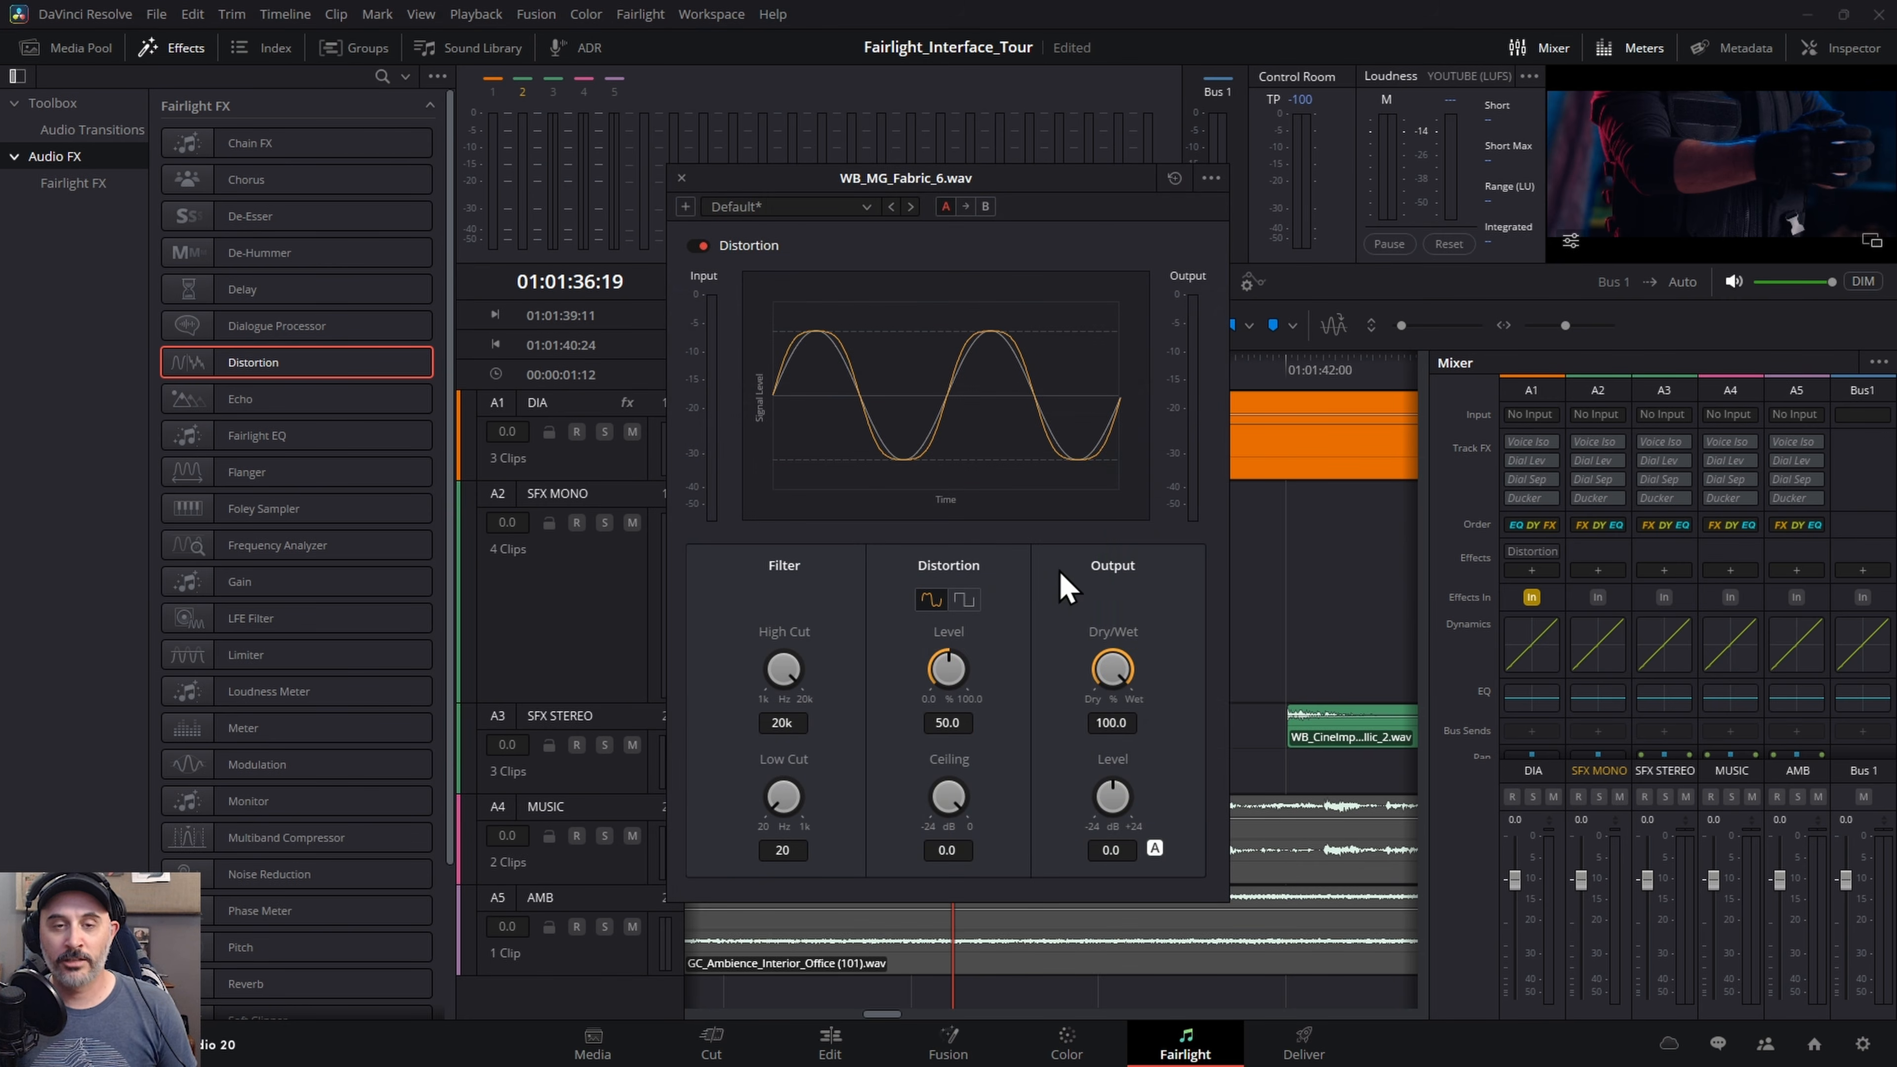
left_click_drag(731, 179, 1181, 163)
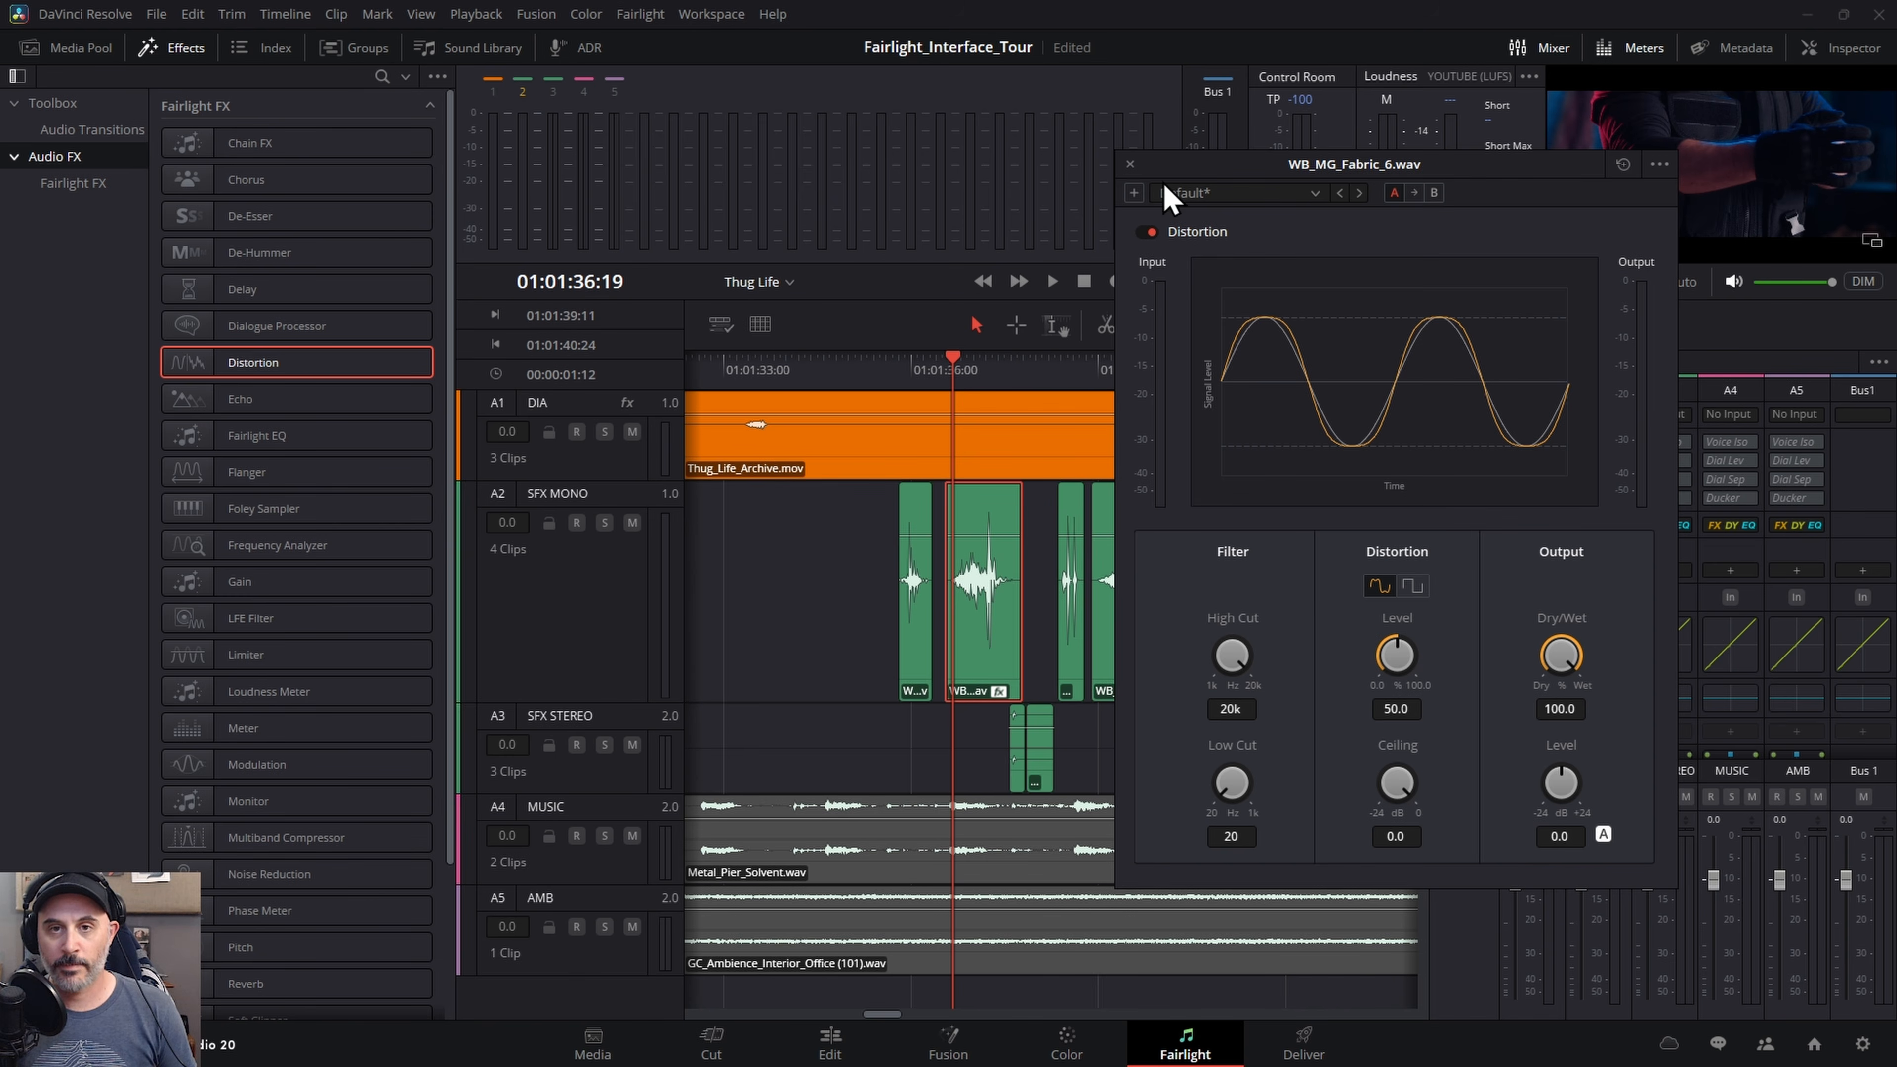
left_click(1130, 165)
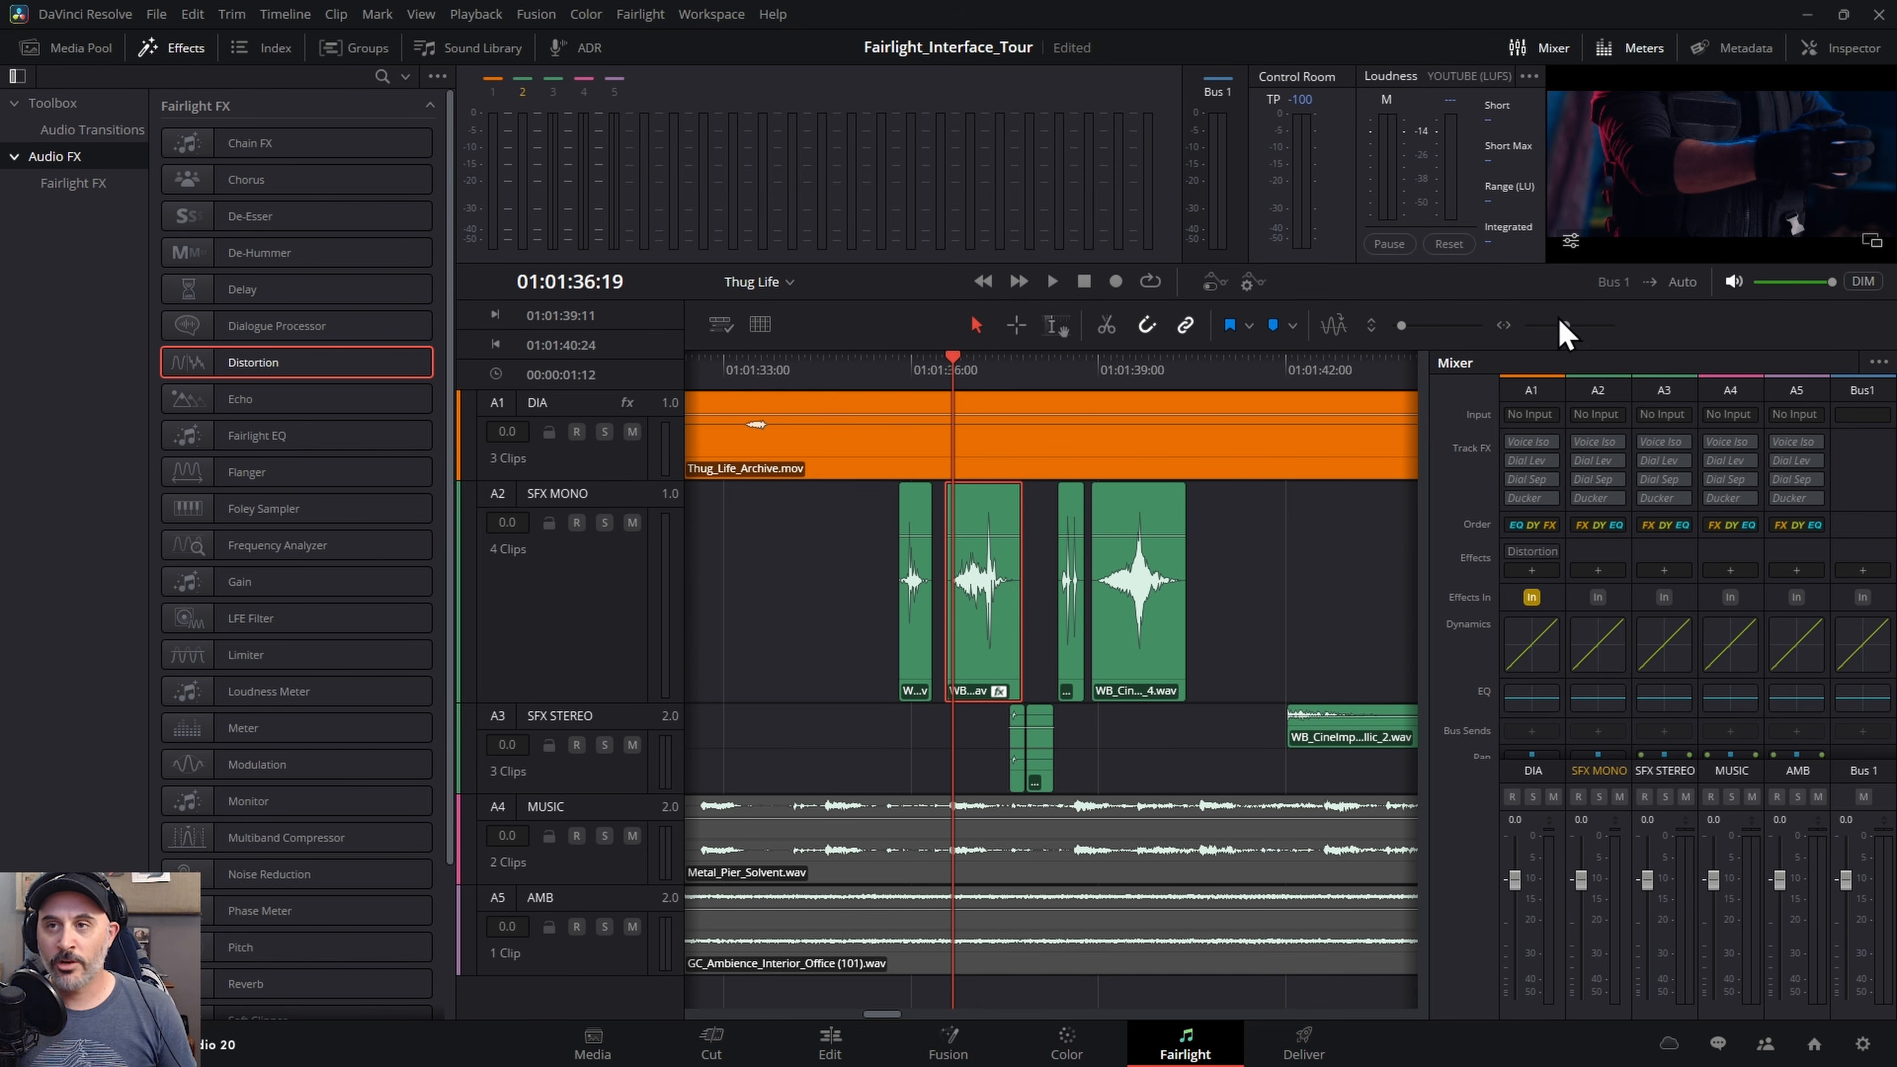
- Show the WB_MG_Fabric_6.wav clip's effect settings in the Inspector, delete its Distortion effect, and close the Inspector
left_click(1851, 57)
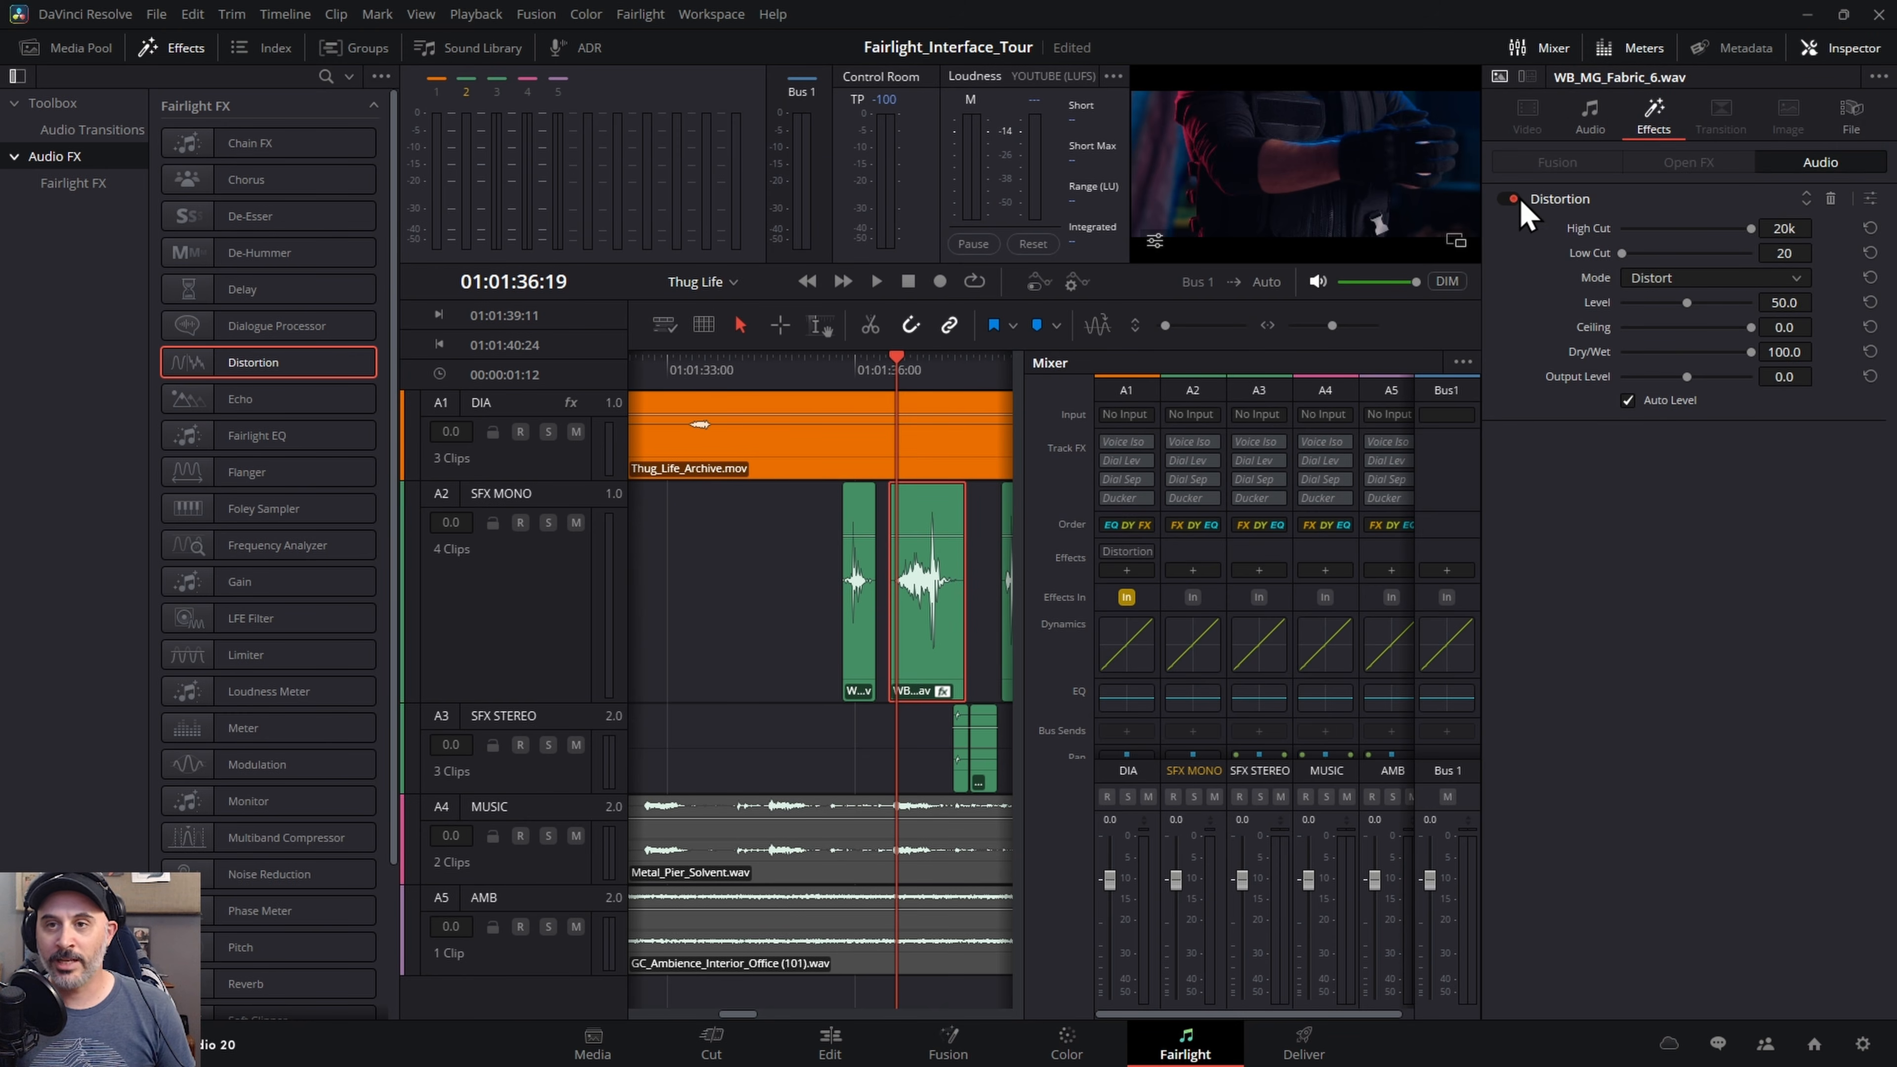
left_click(1831, 198)
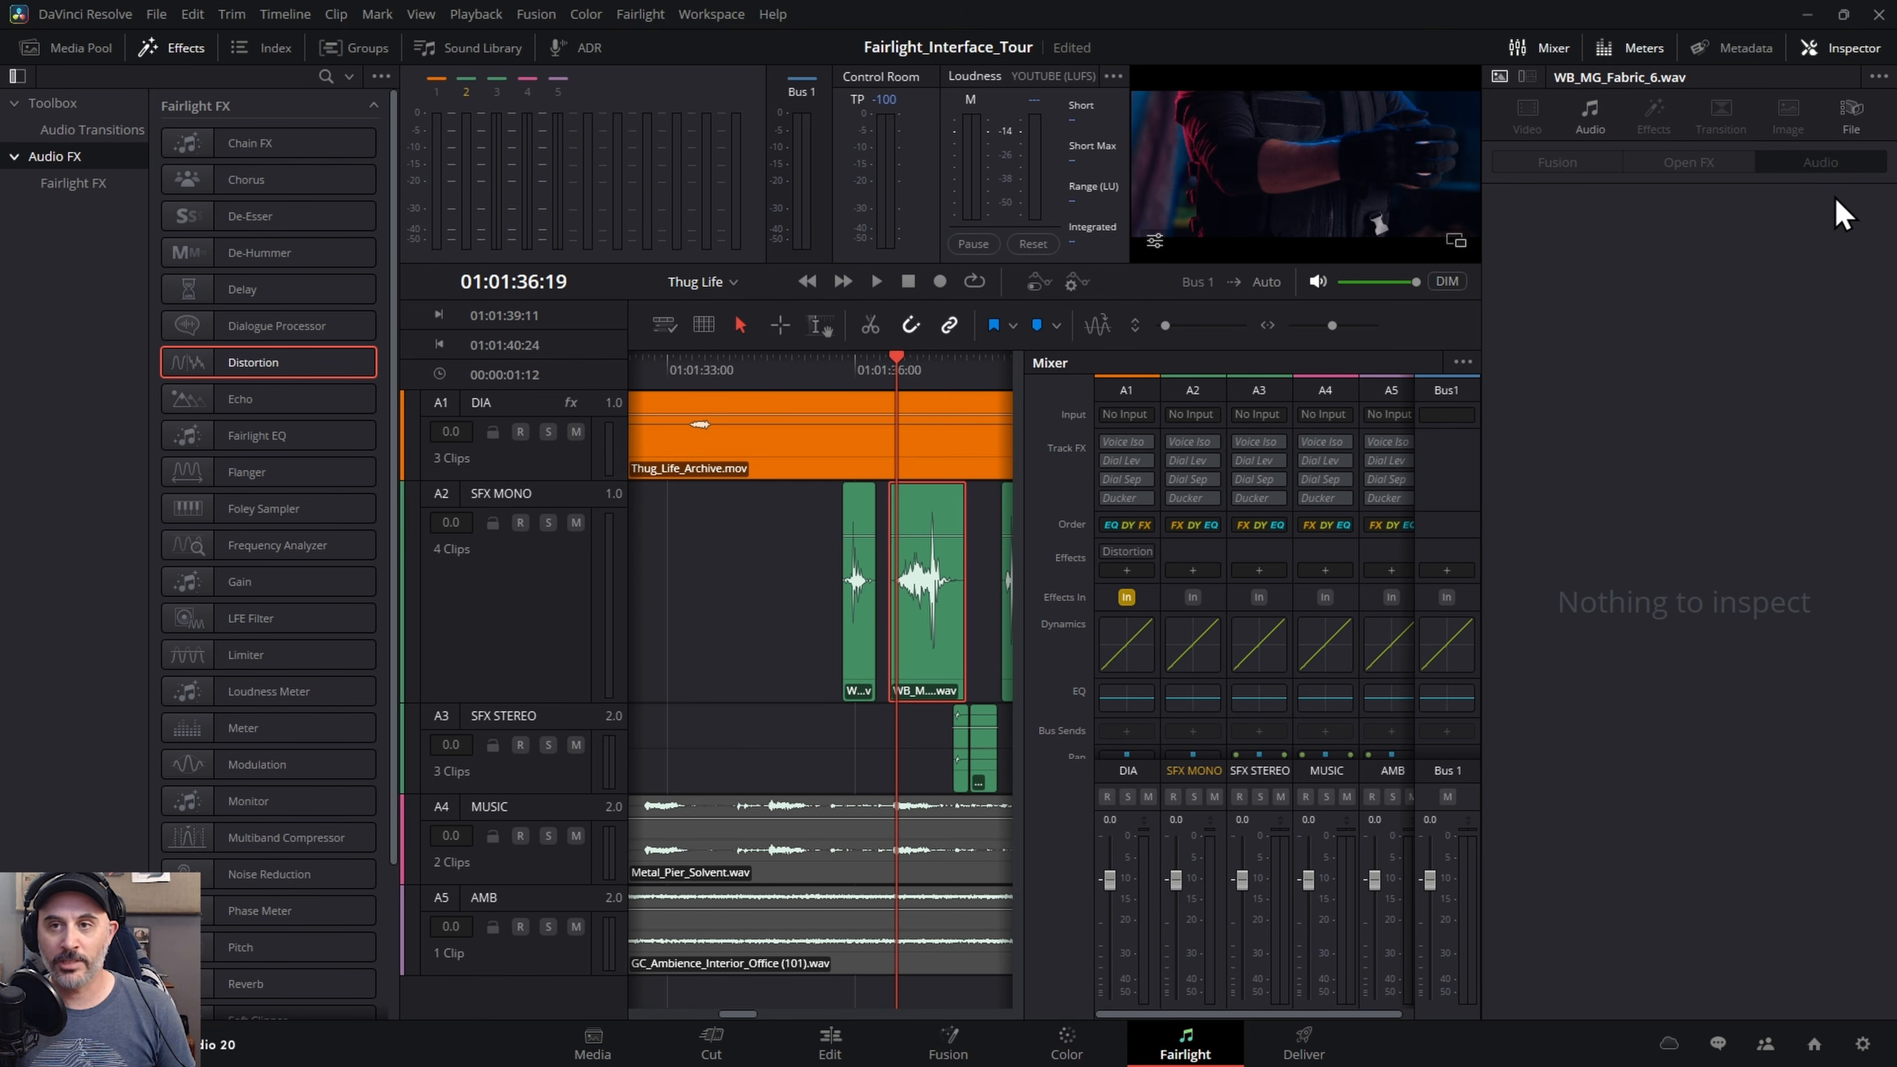
left_click(1880, 53)
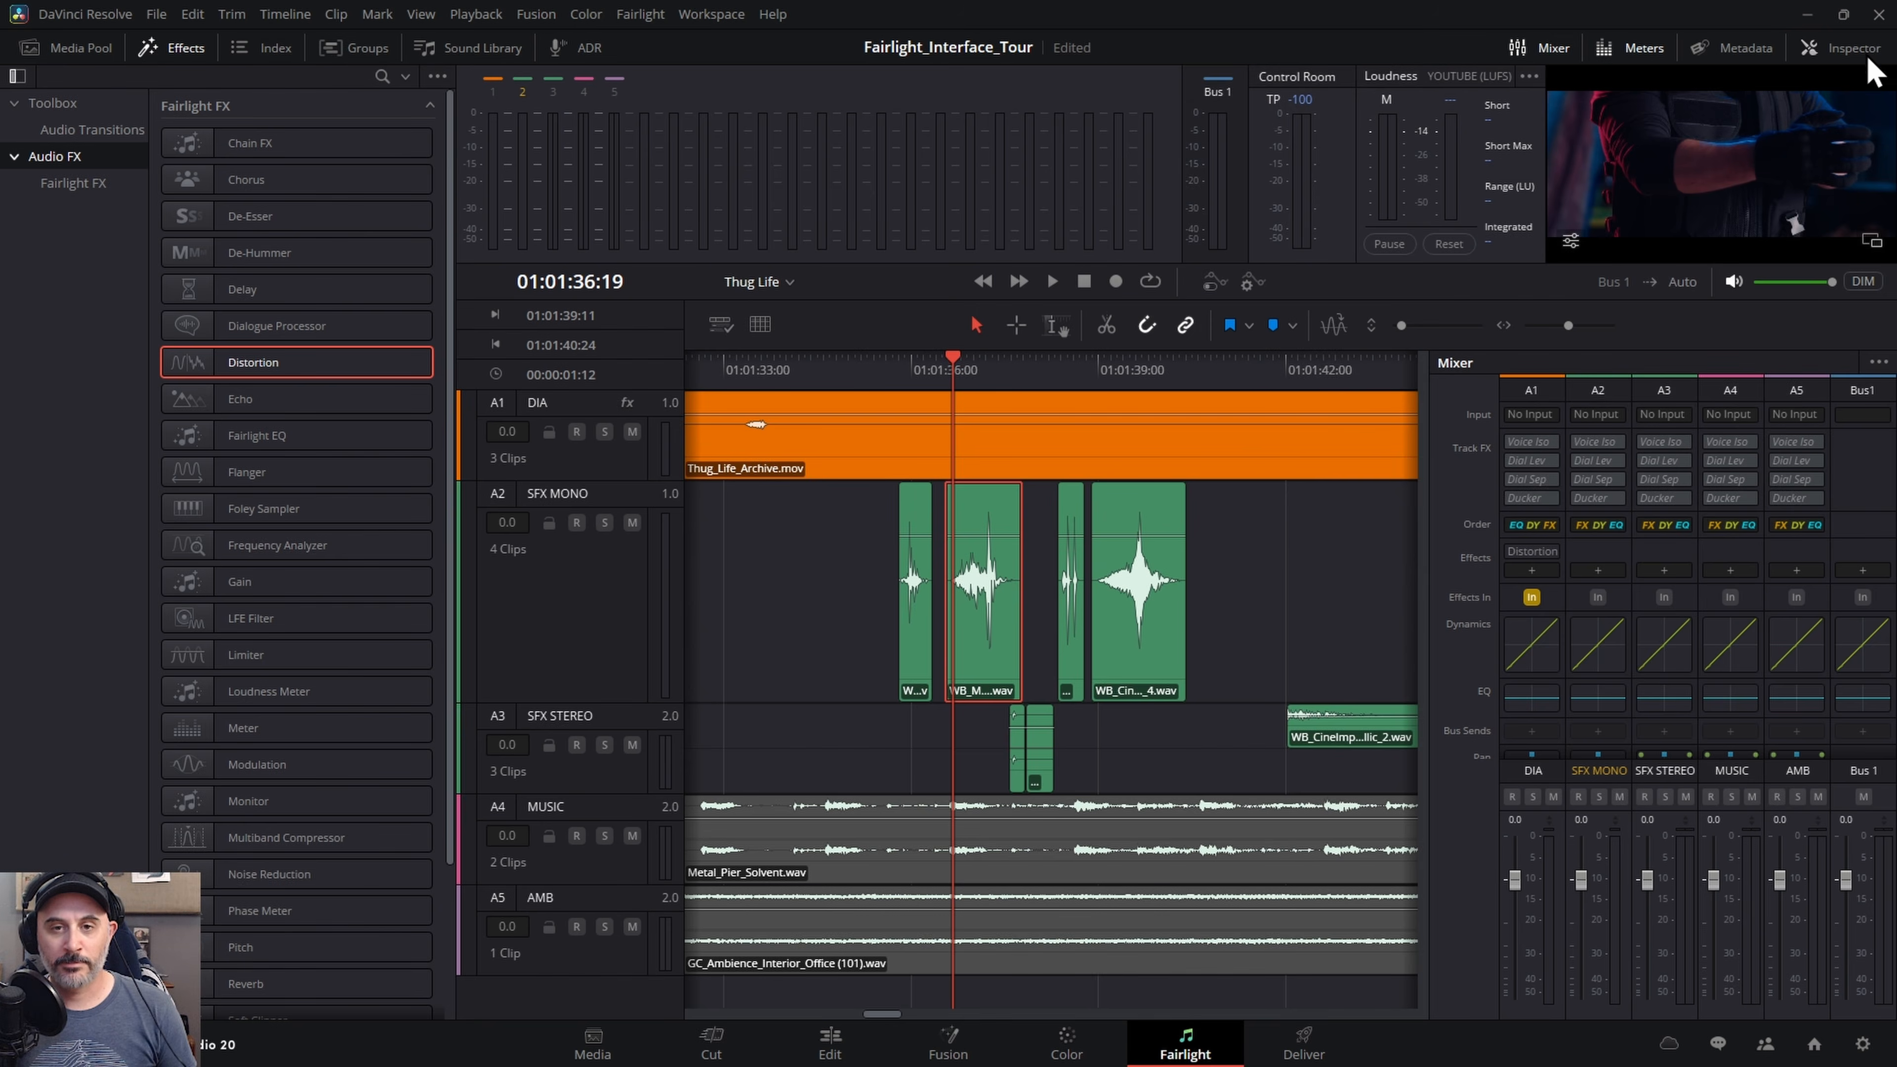
- Replace the effects library with the track index and select the DIA track in its list
left_click(174, 54)
left_click(266, 54)
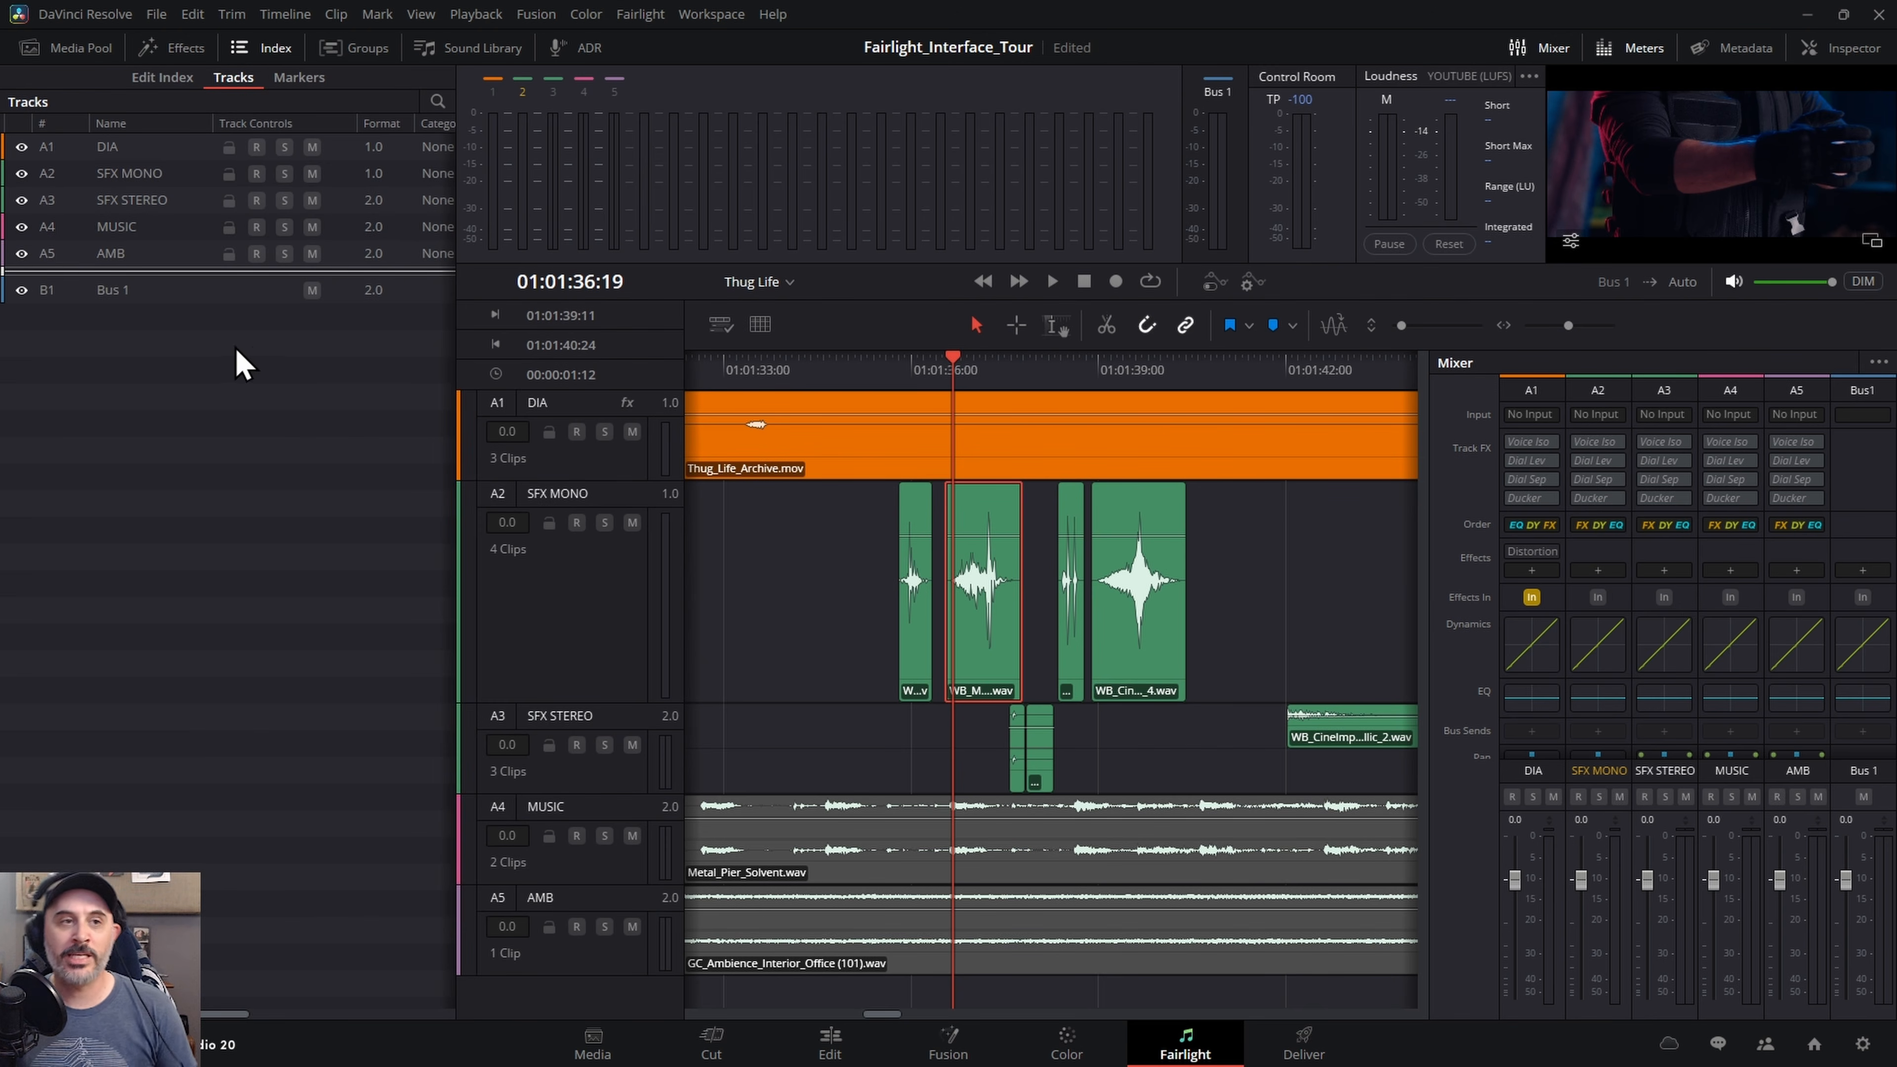
left_click(128, 154)
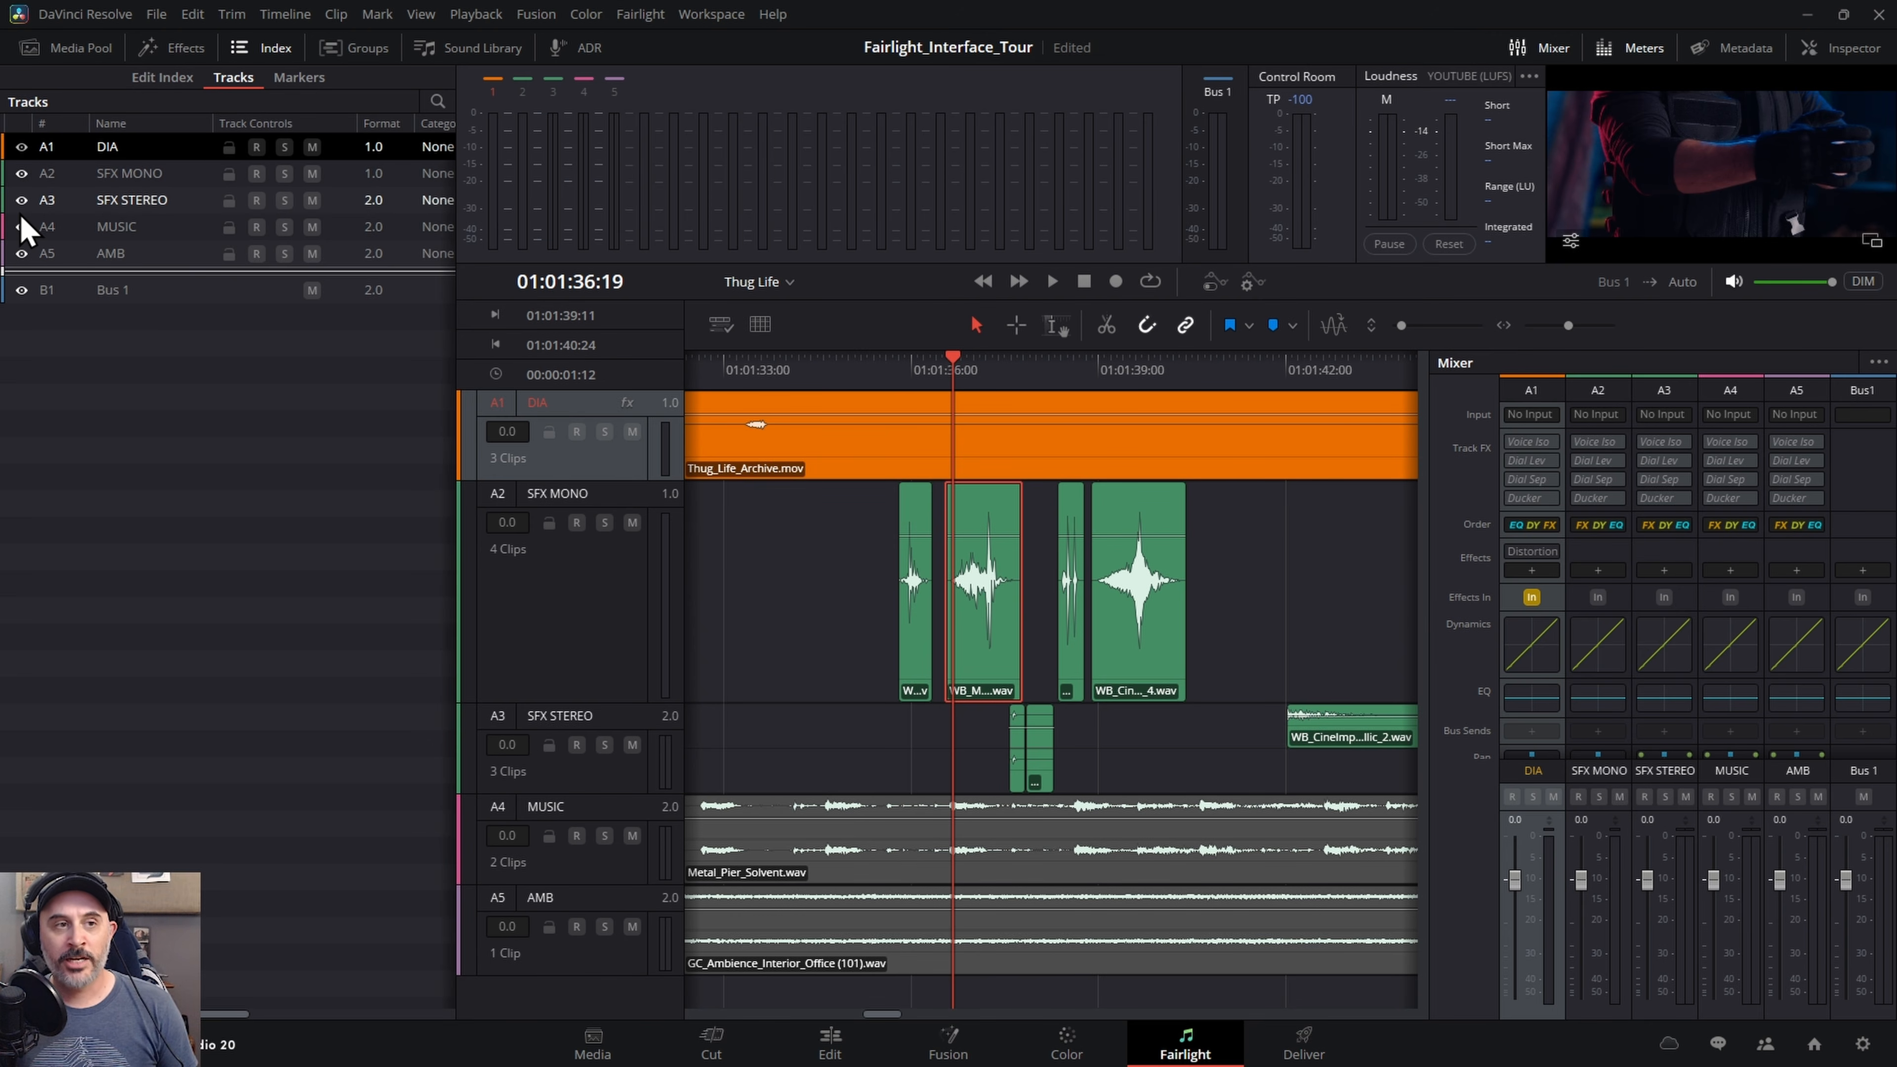
- Hide the SFX MONO, SFX STEREO, MUSIC and AMB tracks and Bus 1 so only the DIA track stays visible
left_click(22, 172)
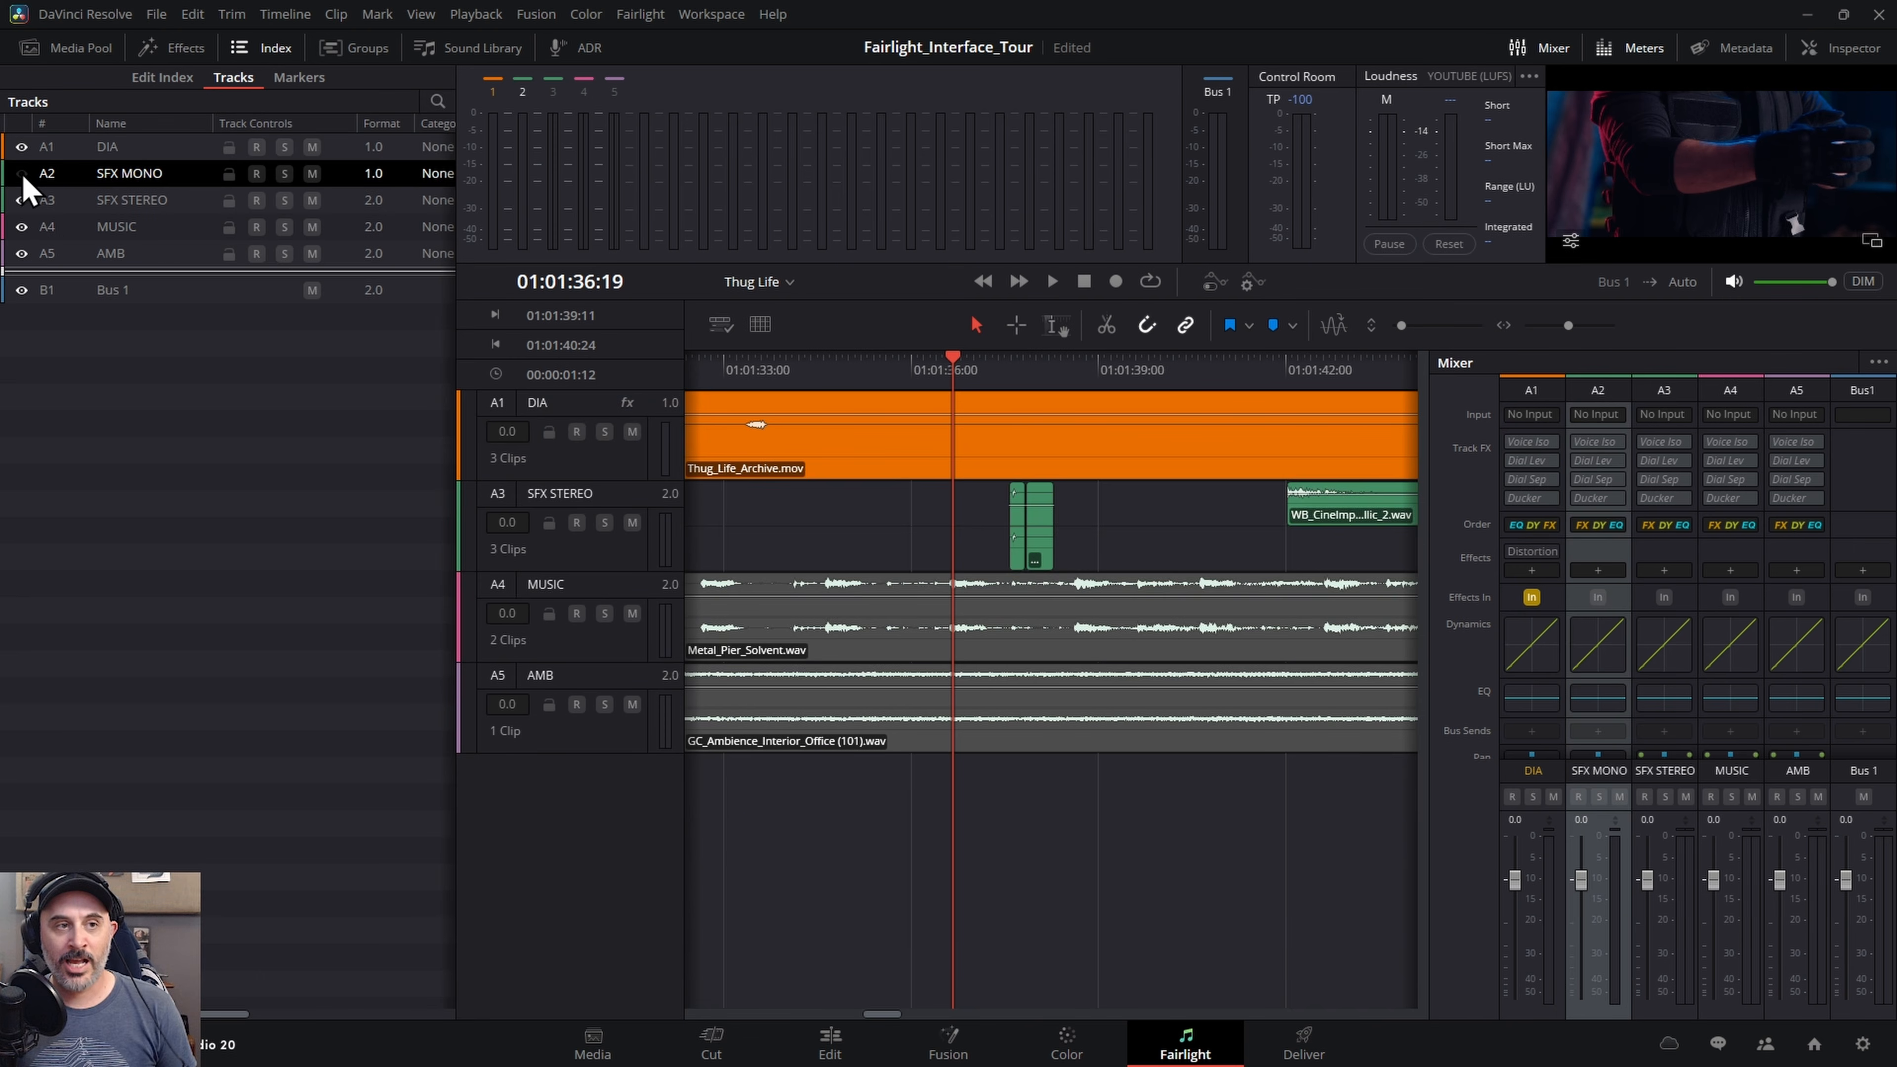
left_click(22, 200)
left_click(21, 226)
left_click(22, 253)
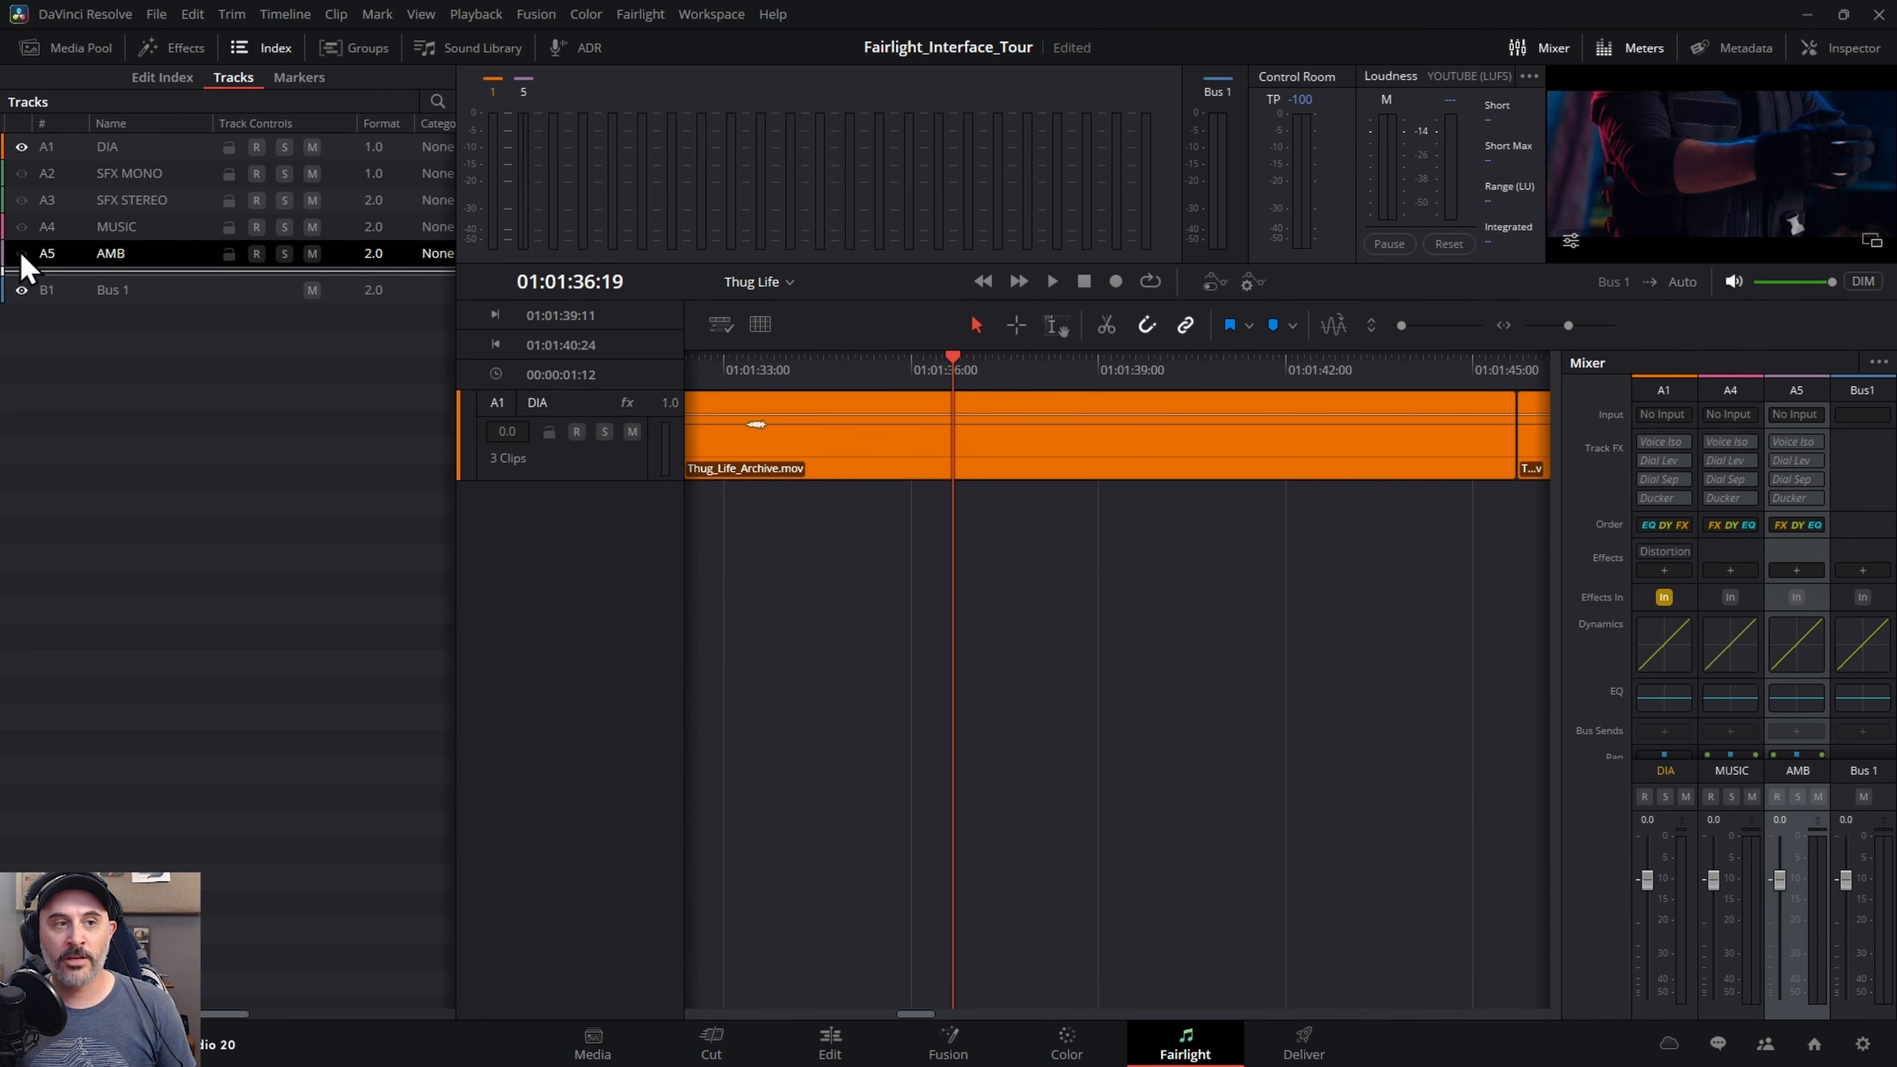
left_click(22, 290)
- Increase the DIA track's height to enlarge its waveform, and place the playhead at 01:01:22:25
left_click_drag(519, 481, 608, 776)
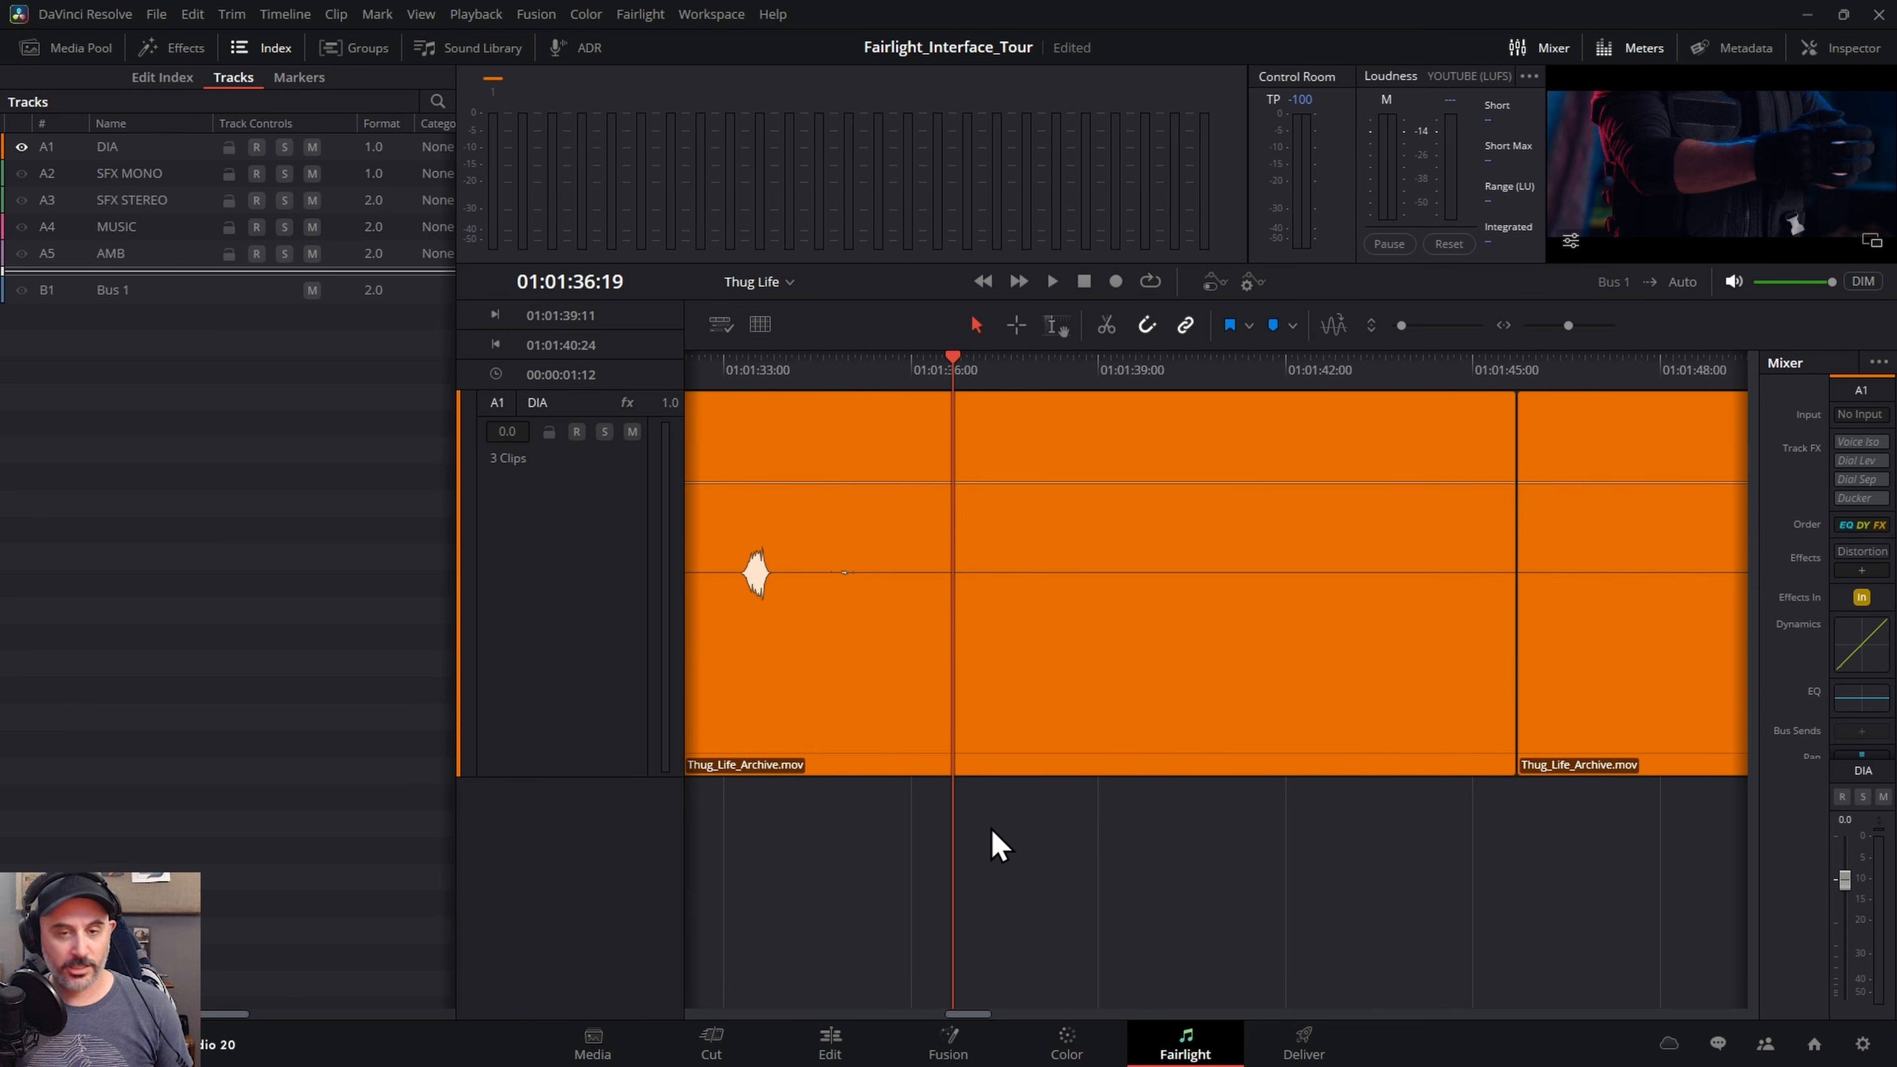
scroll(983, 831, "down", 2)
left_click_drag(985, 812, 1290, 832)
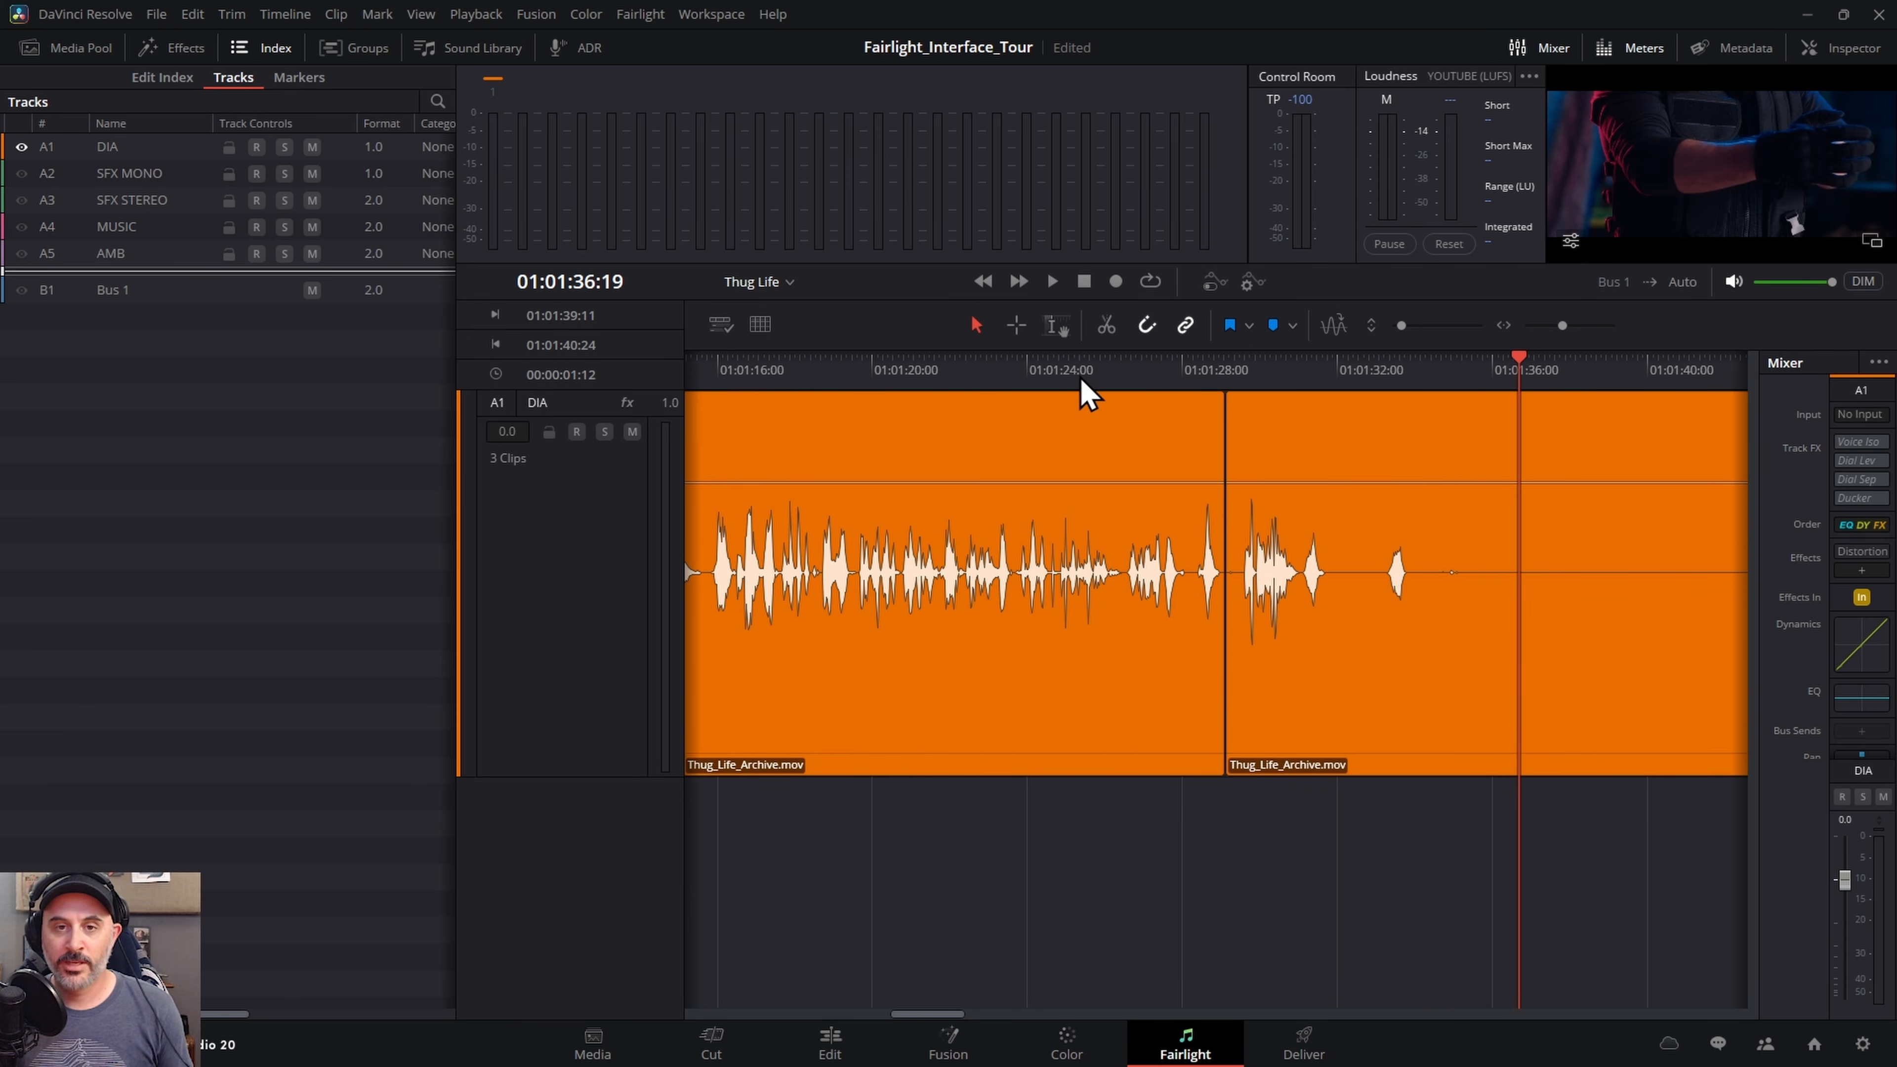
left_click(986, 381)
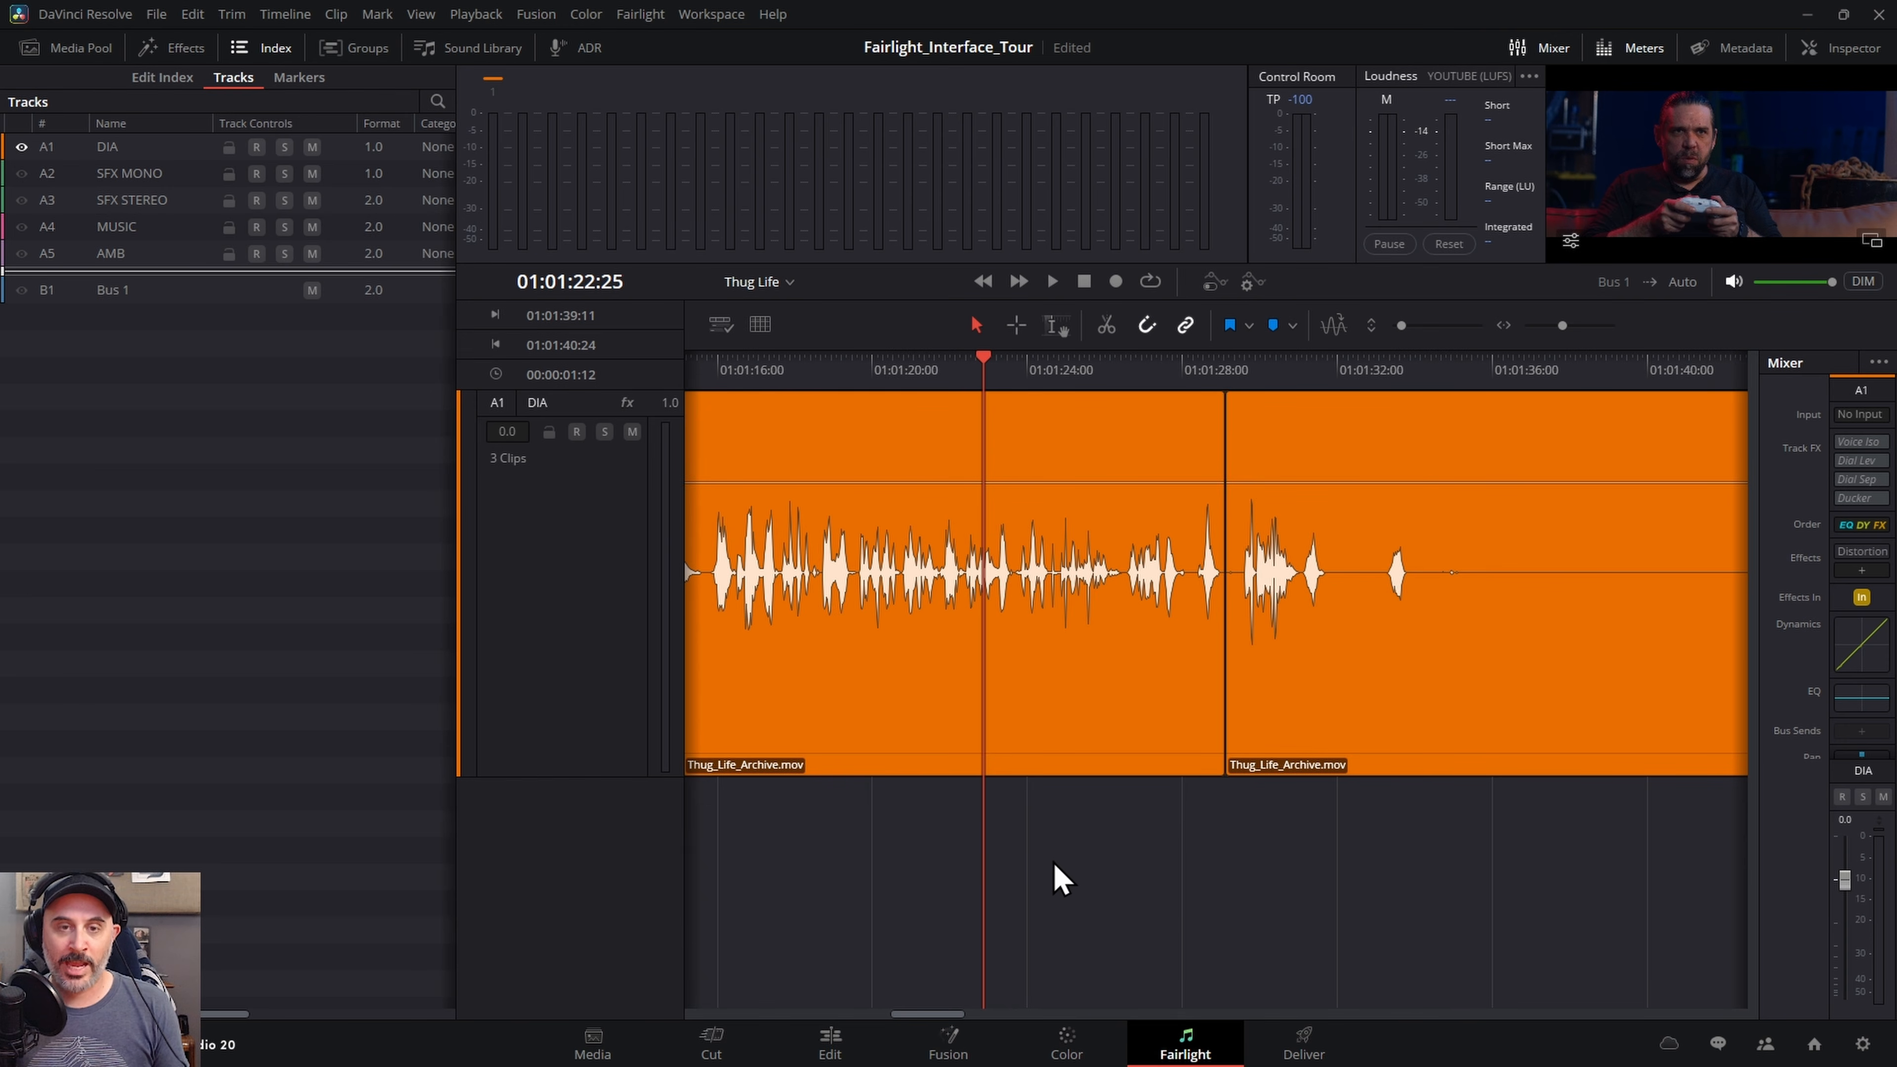
- Show the SFX MONO, SFX STEREO, MUSIC and AMB tracks and Bus 1 again
left_click(21, 173)
left_click(21, 200)
left_click(21, 226)
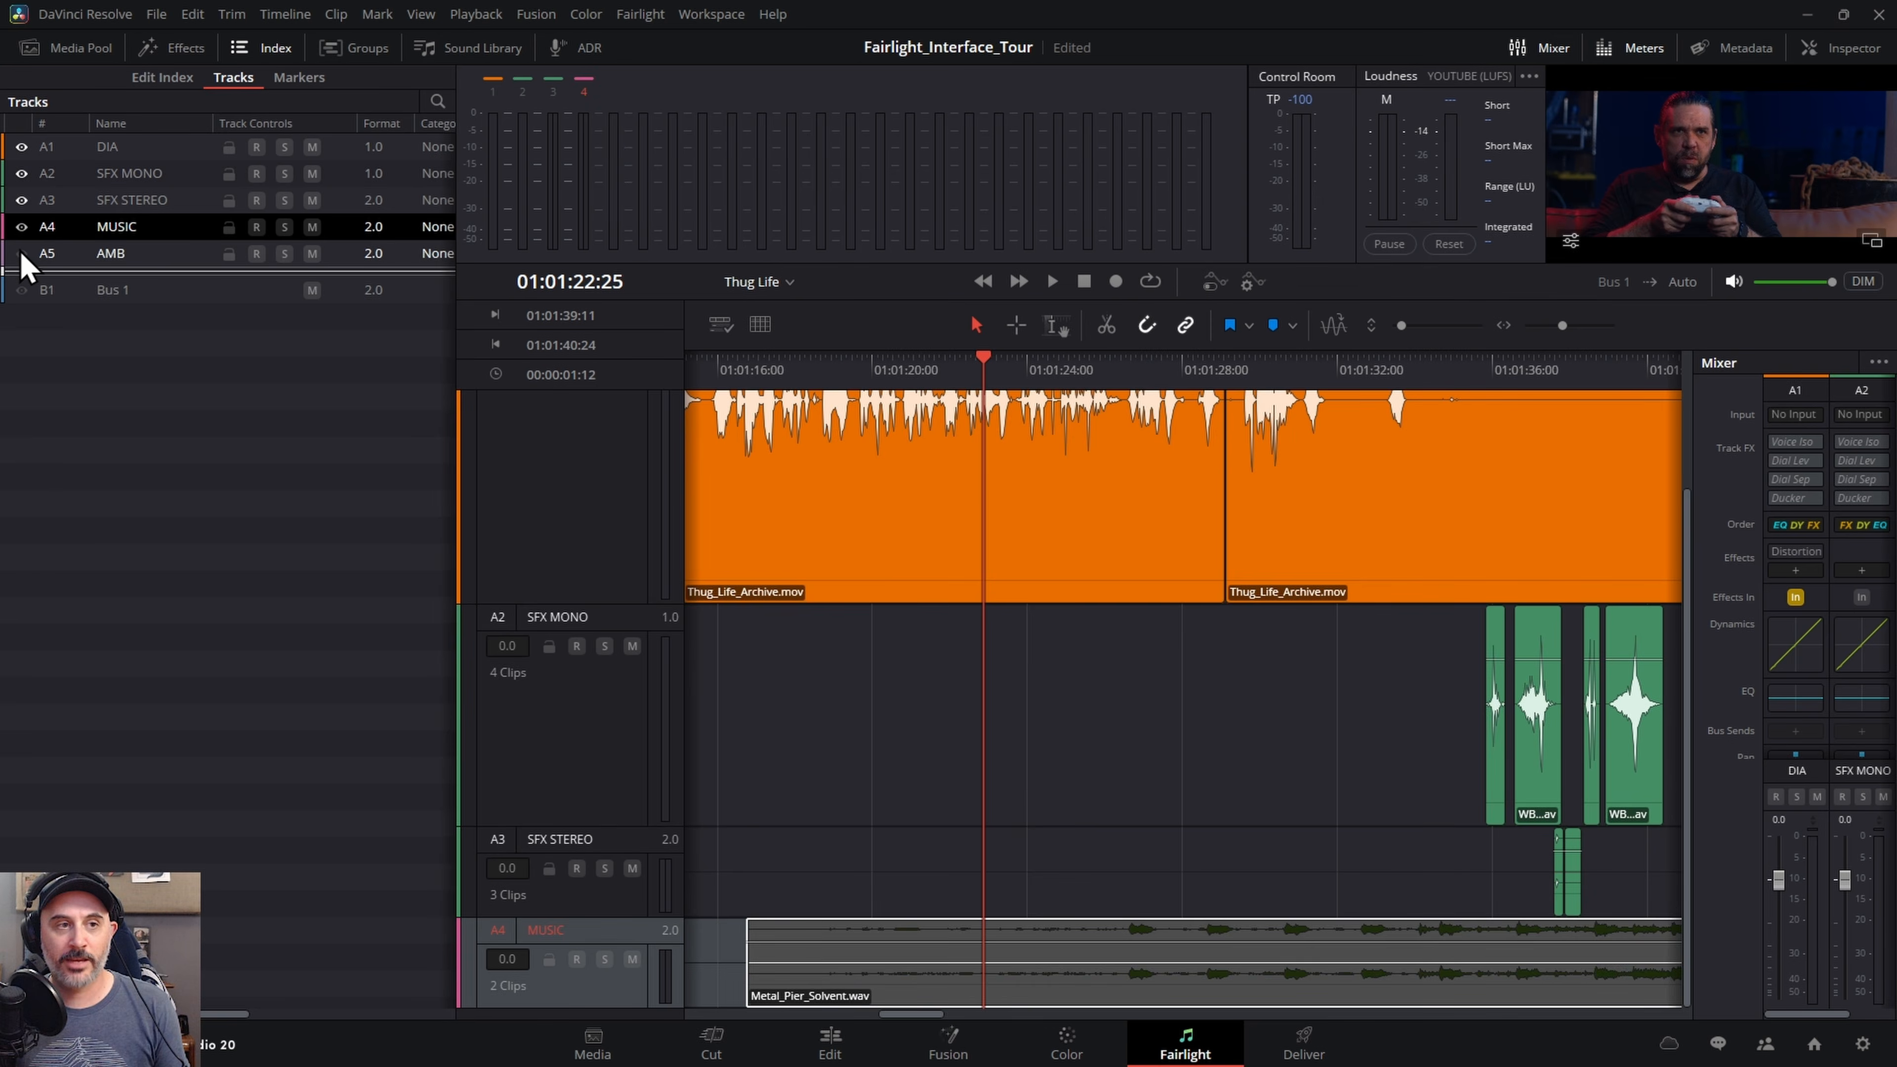
left_click(21, 253)
left_click(21, 289)
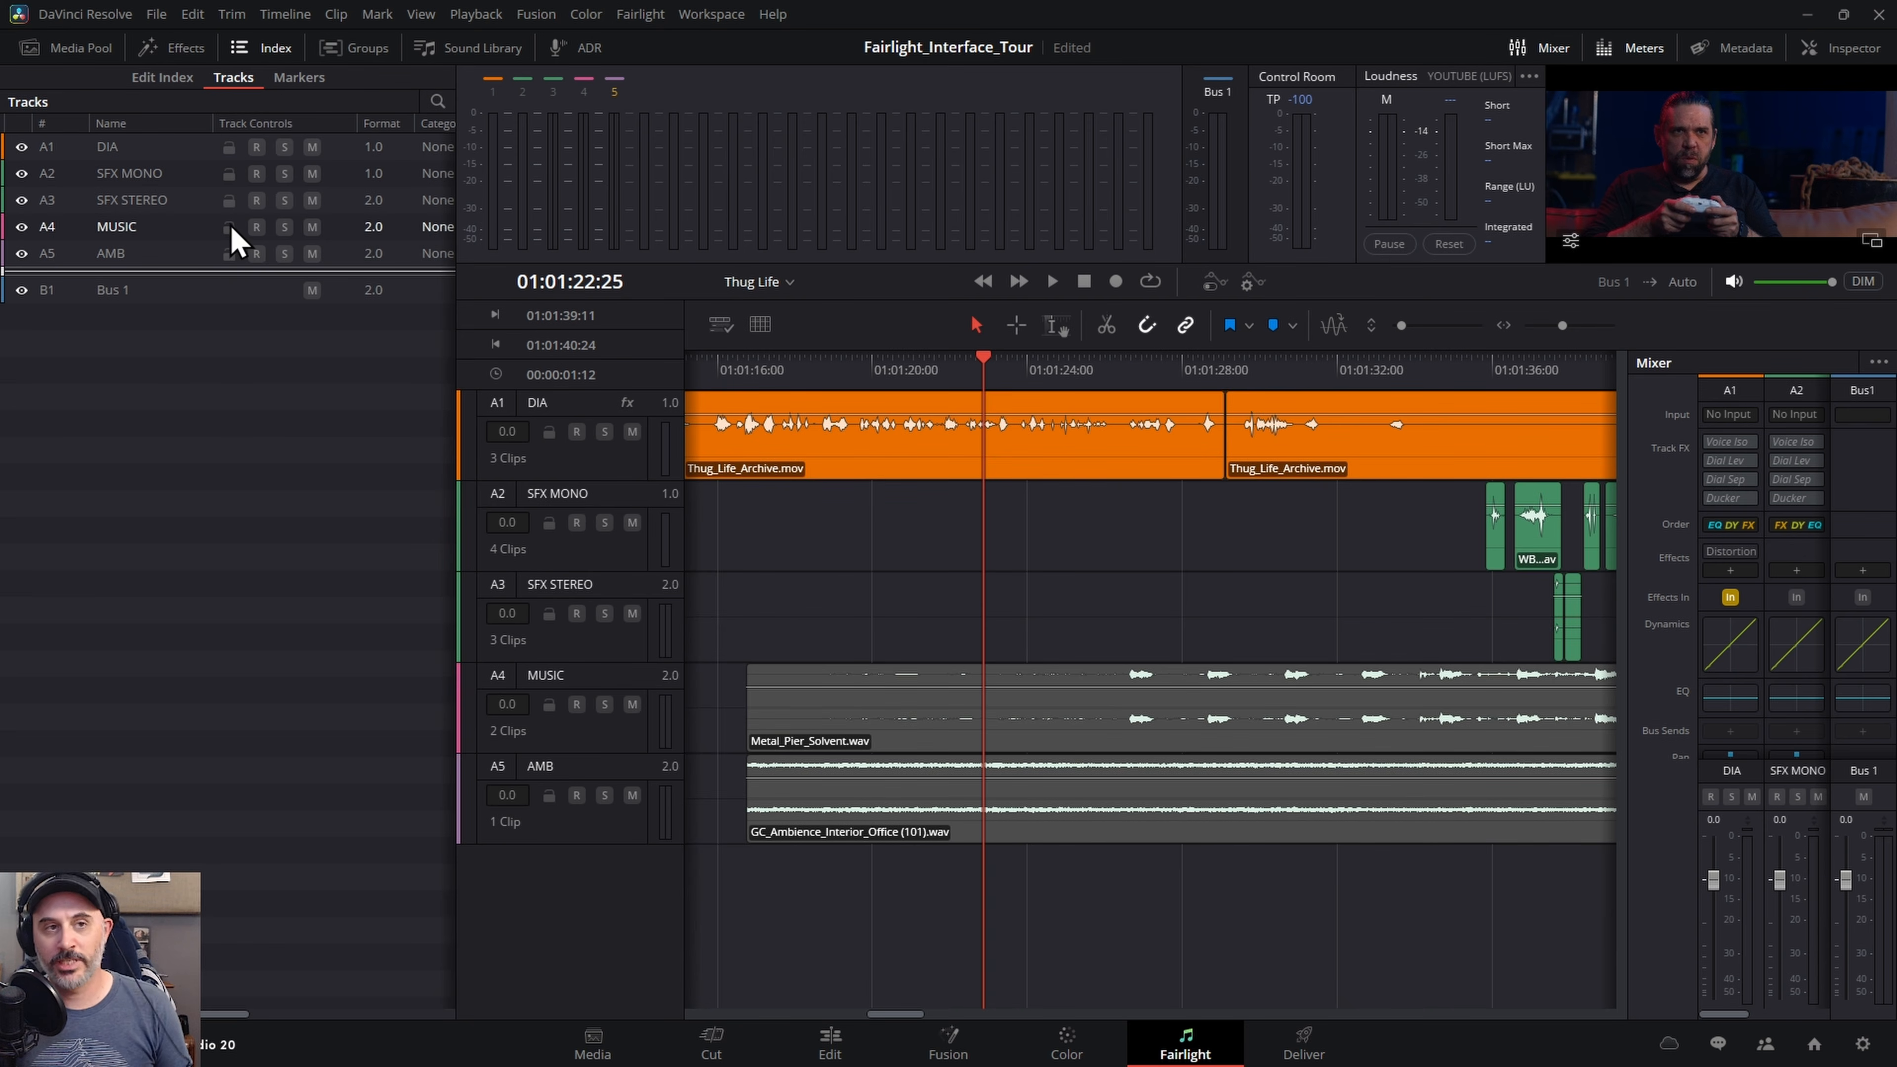
- View the index's marker list, return to its track list, and replace the index with the track groups list
left_click(301, 79)
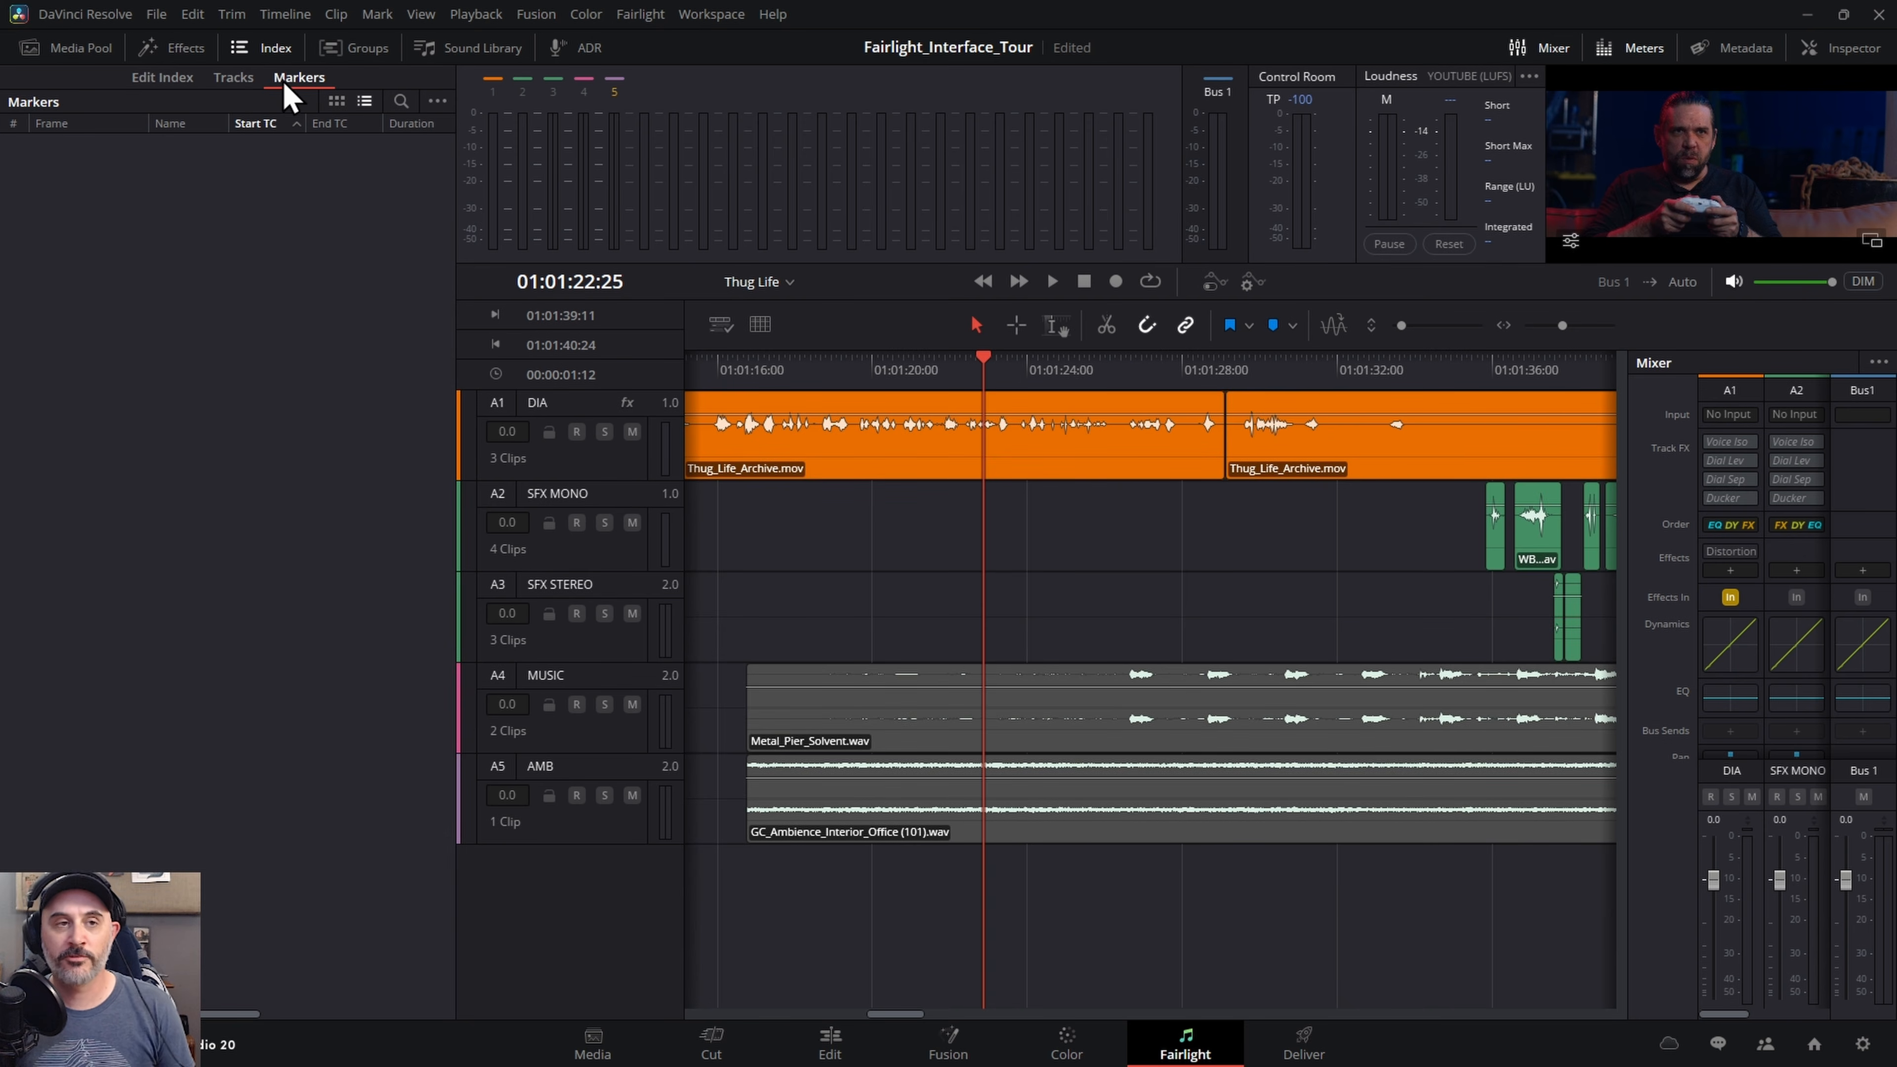
left_click(237, 82)
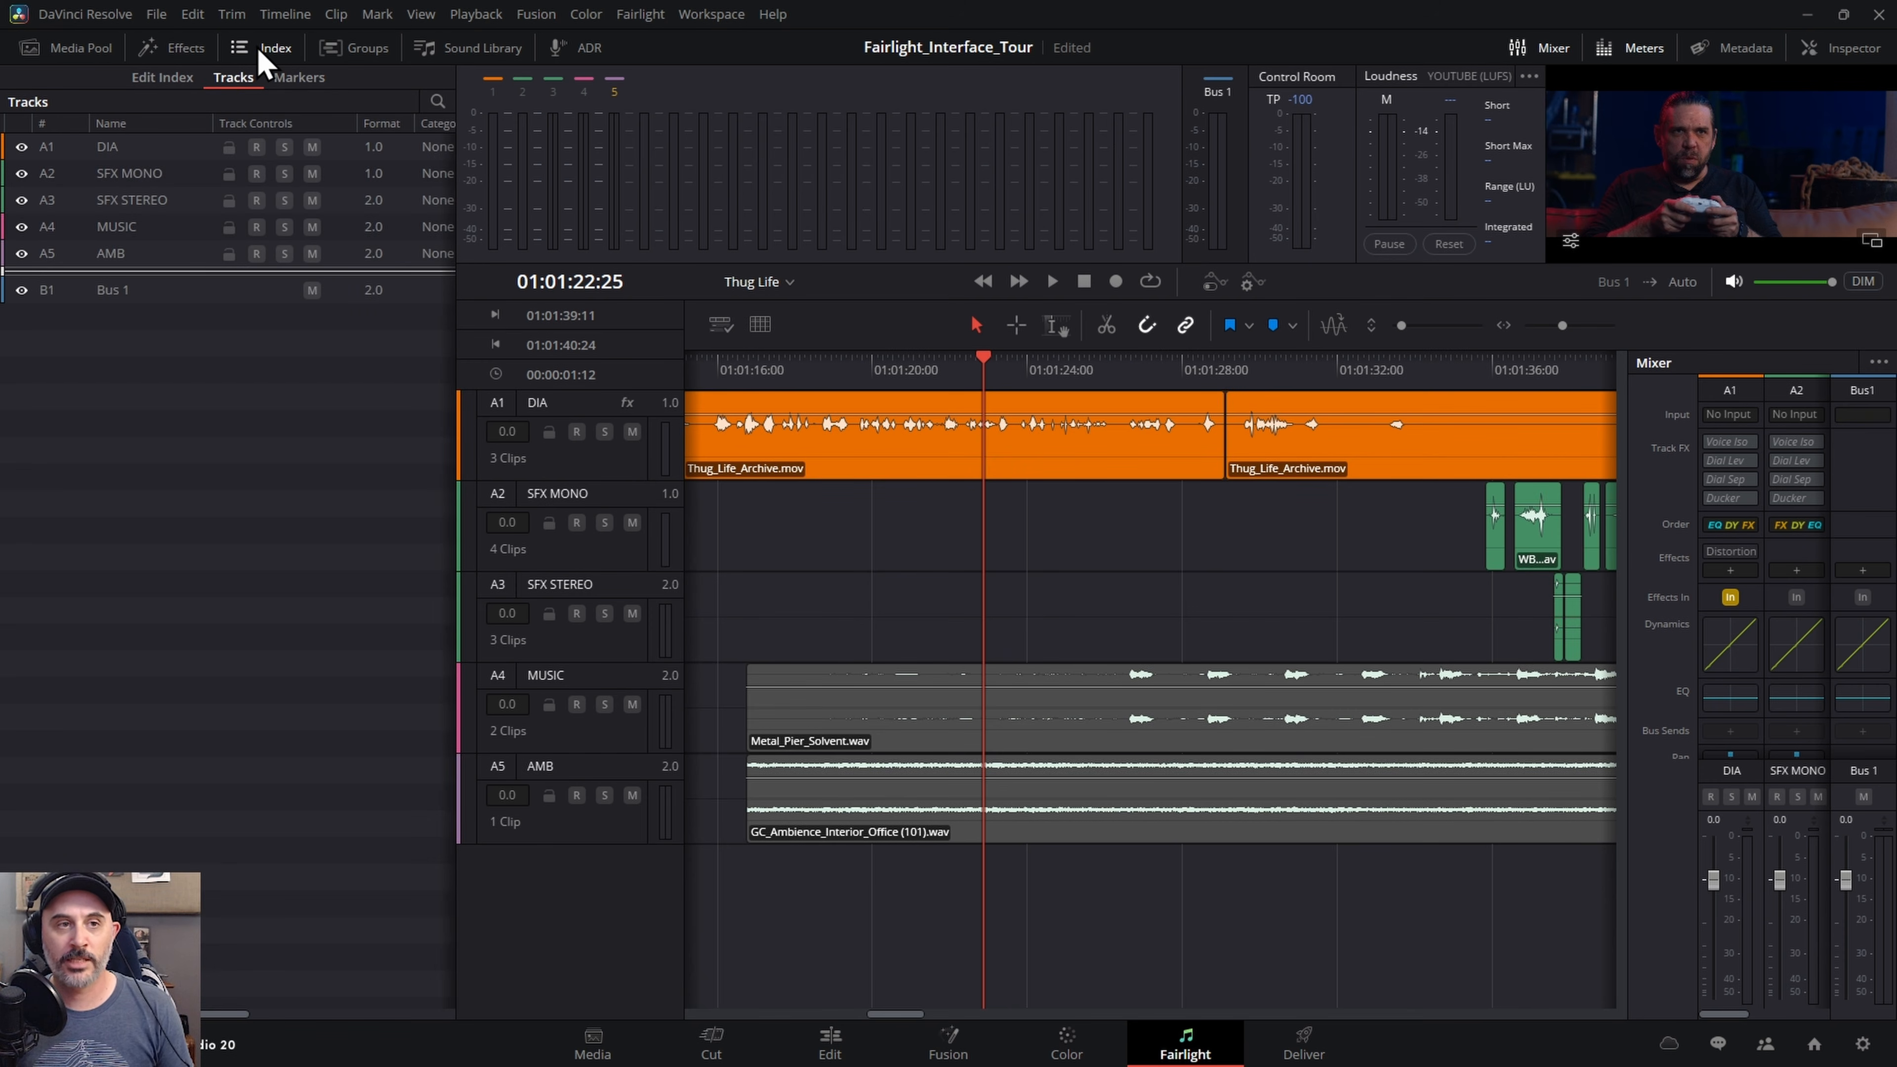
left_click(261, 49)
left_click(356, 53)
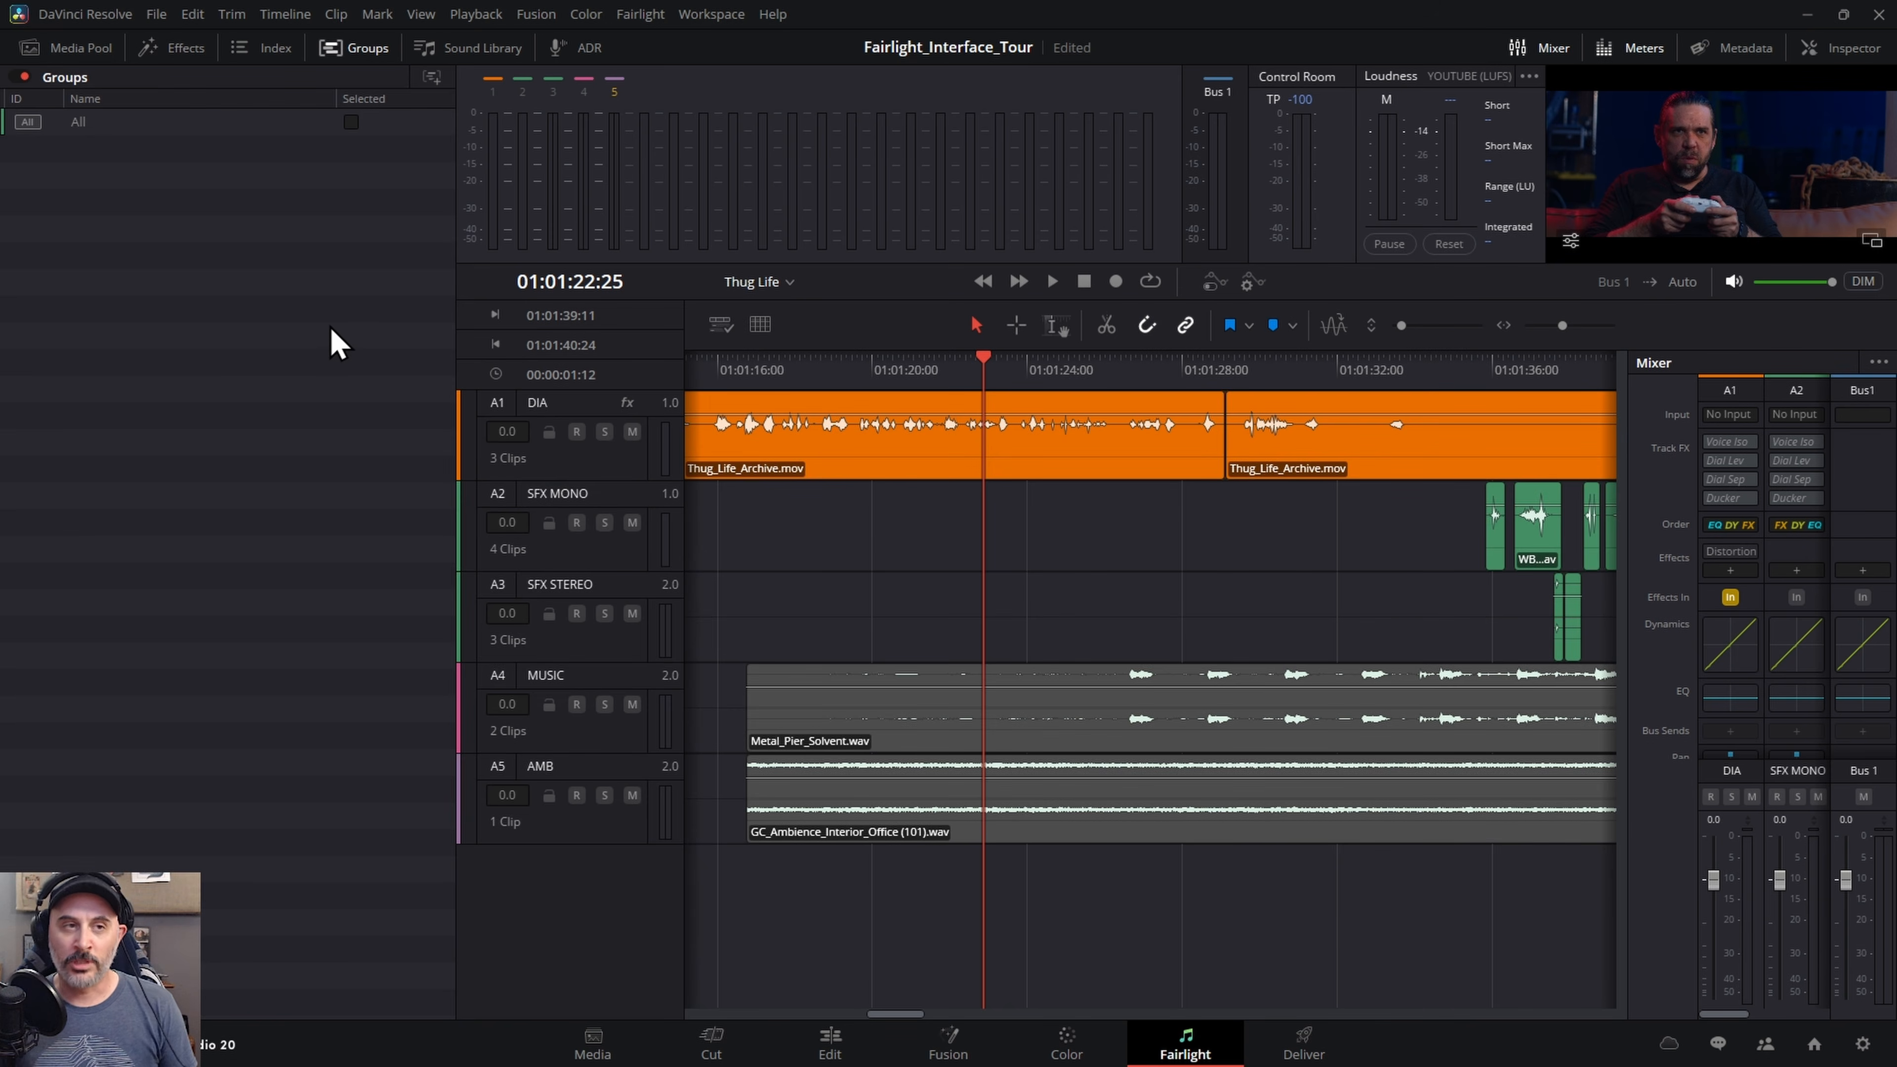
- Create a group from the SFX MONO and SFX STEREO tracks with Fader, Solo, Sends and Automation linked
left_click(582, 566)
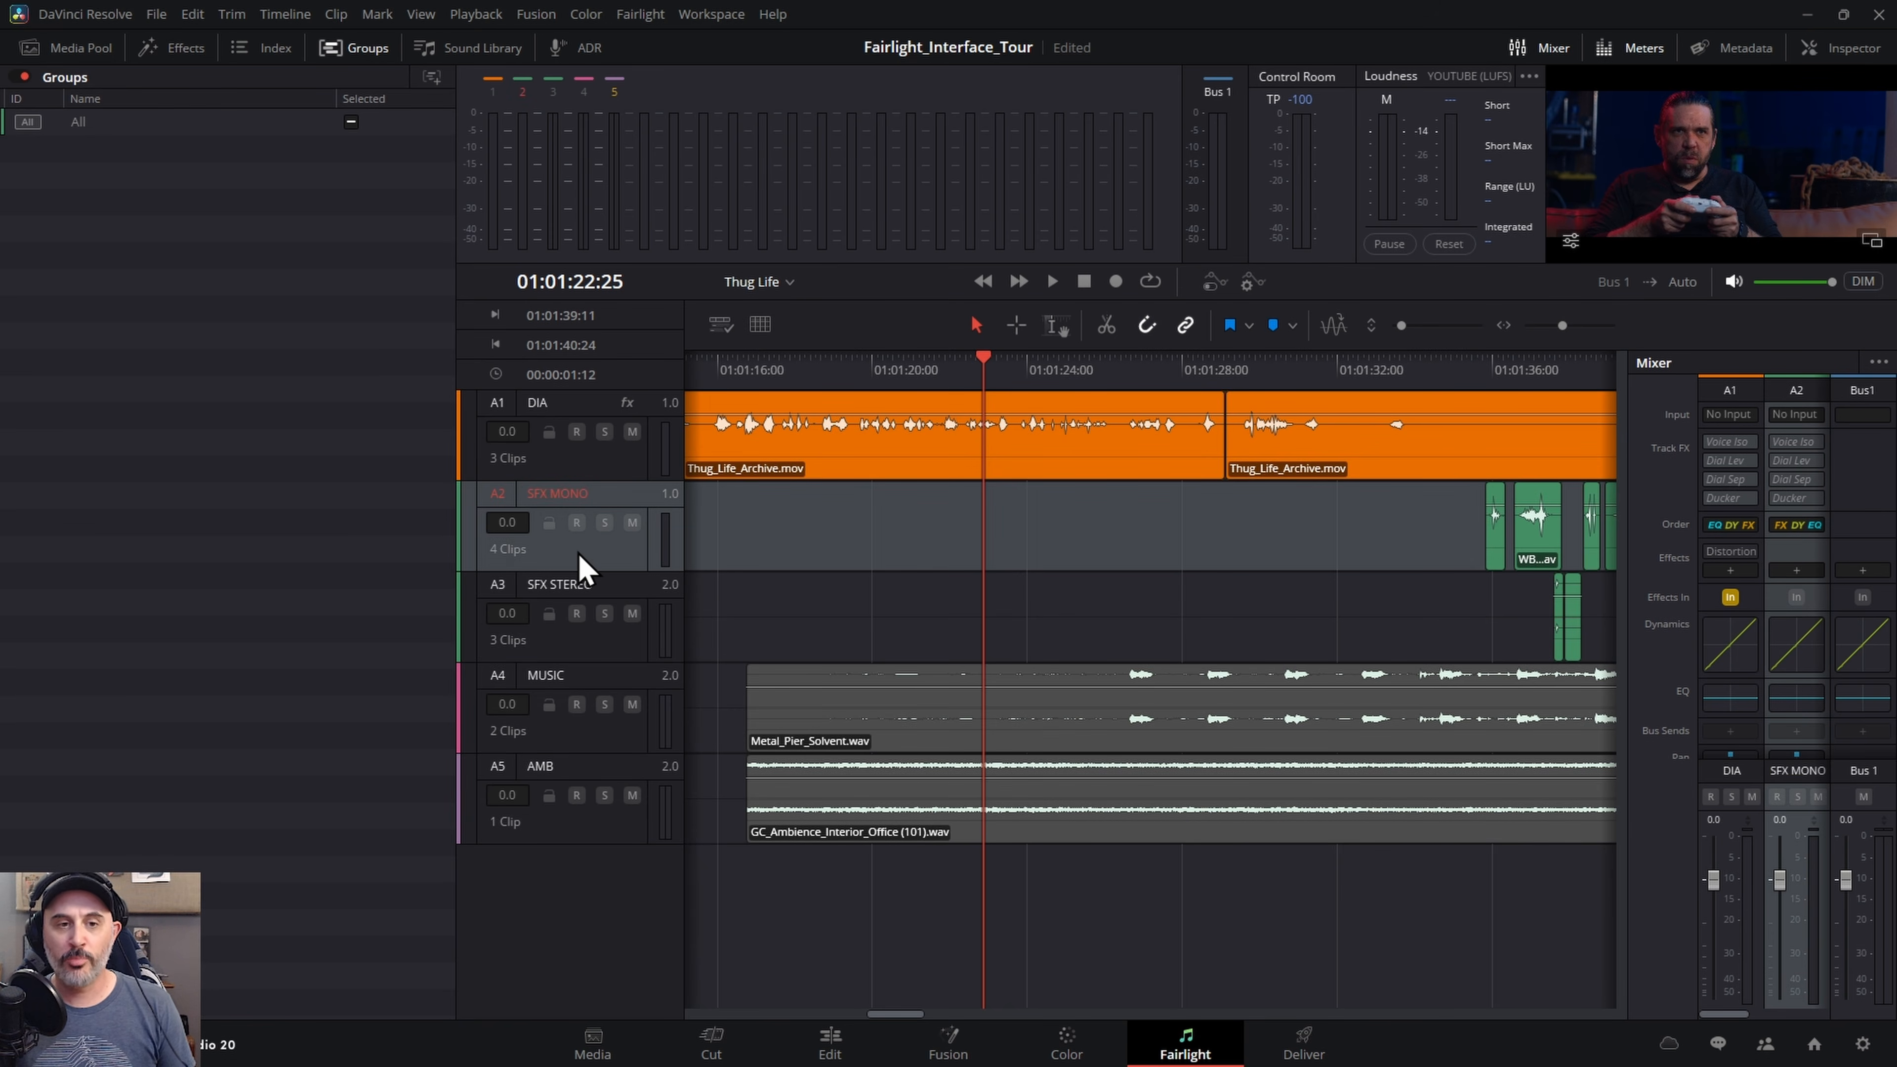
left_click(595, 656)
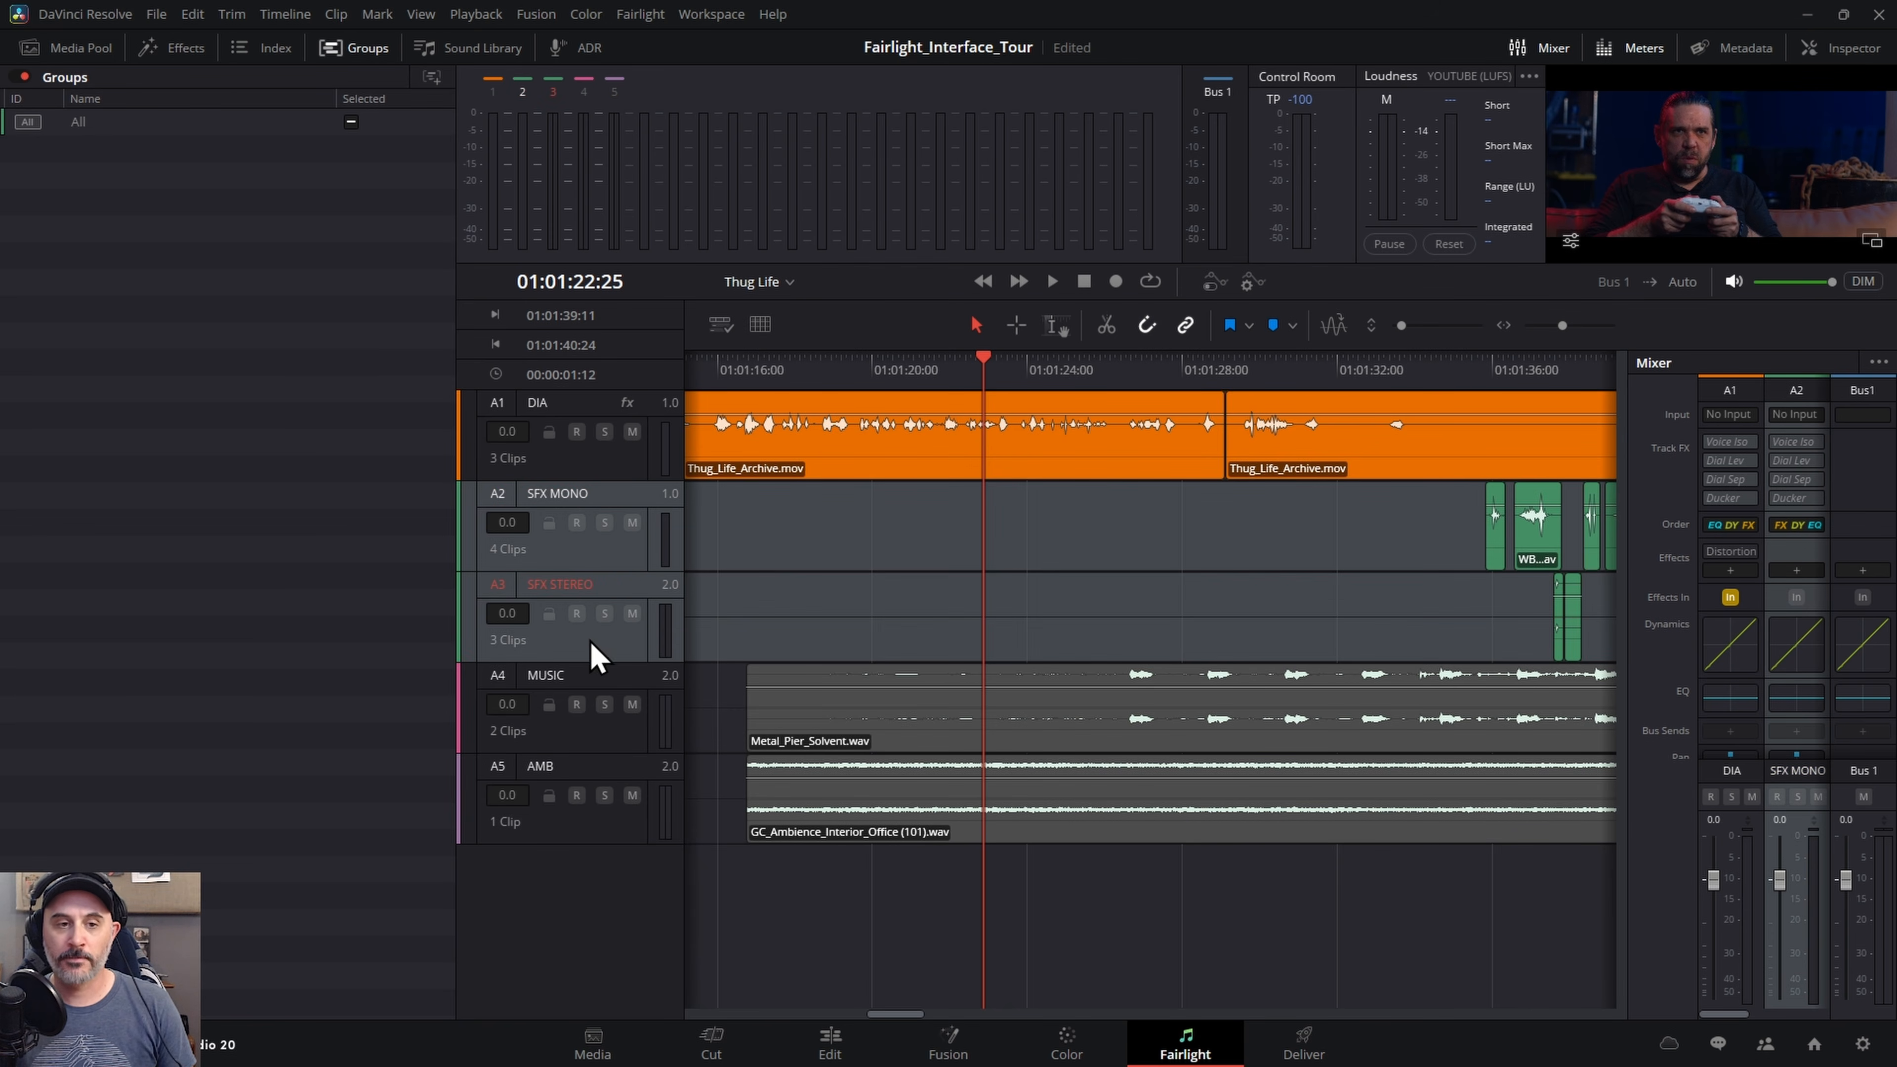
right_click(603, 551)
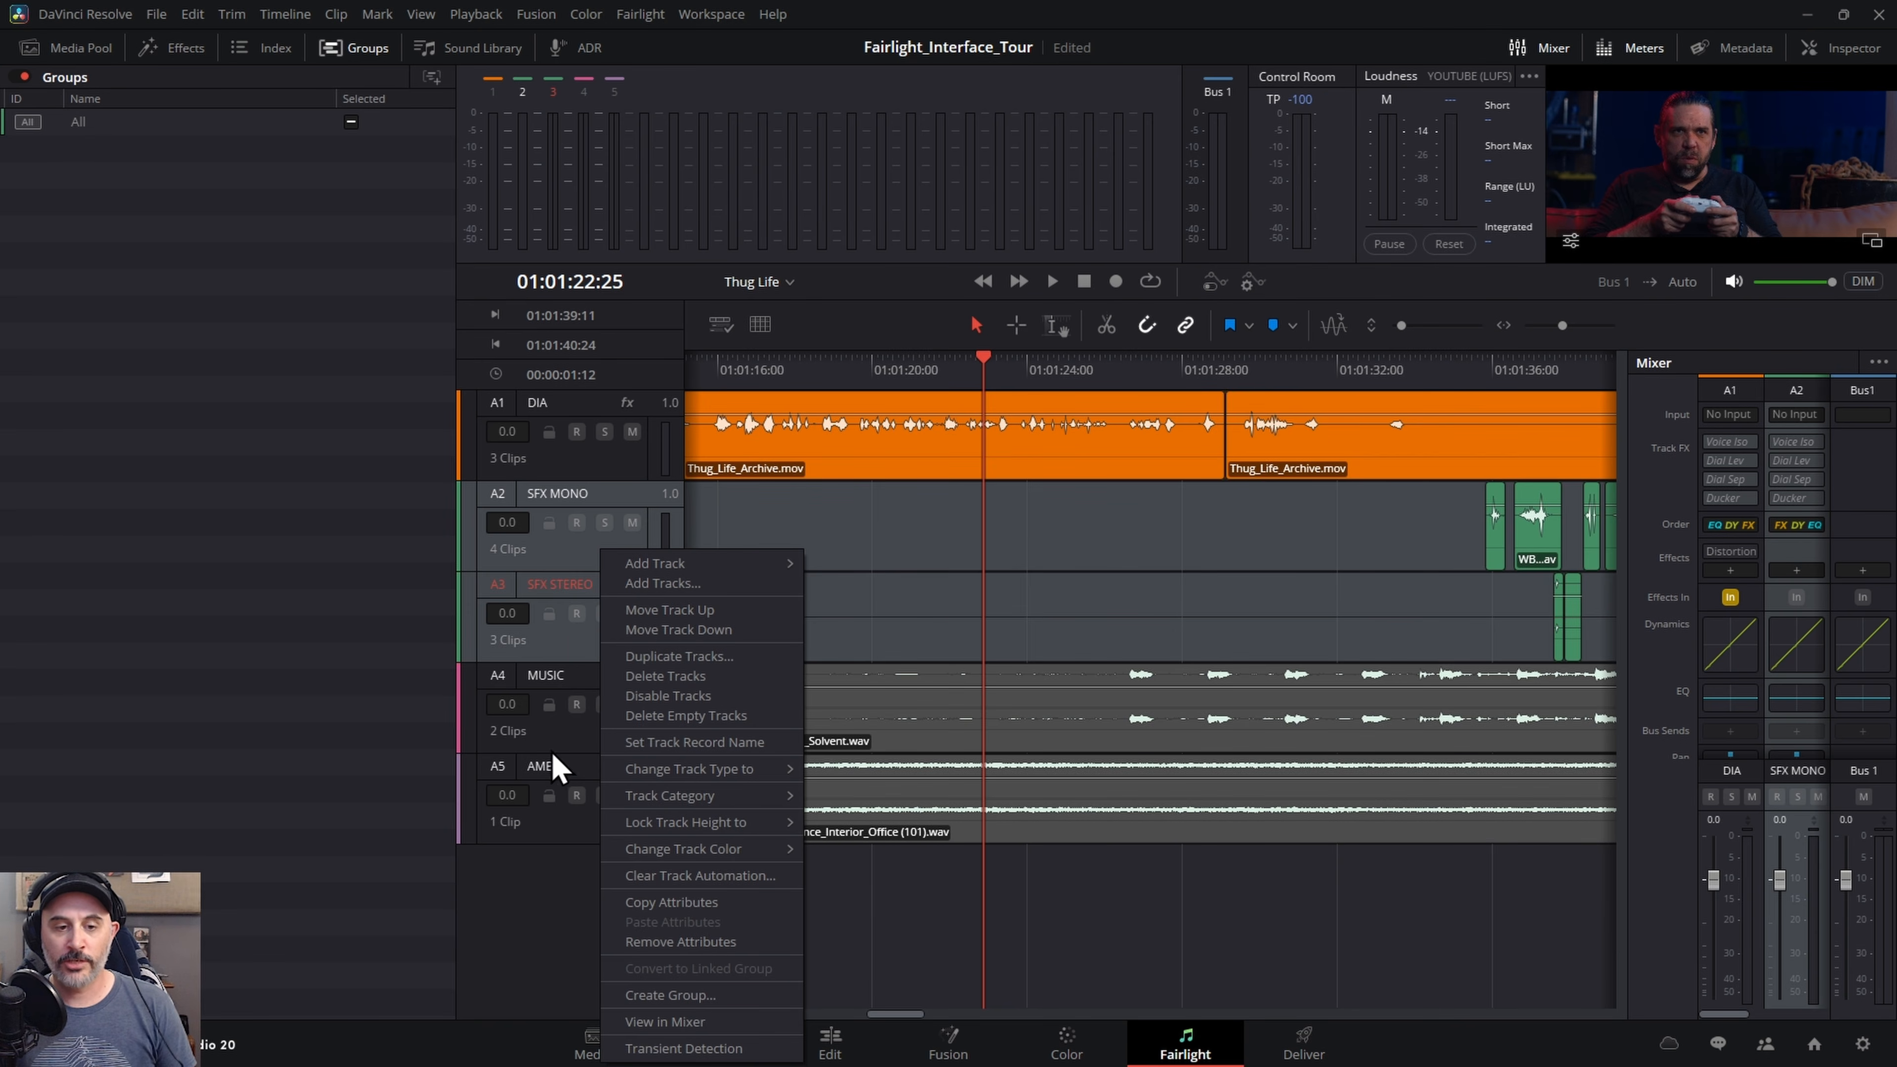
left_click(650, 995)
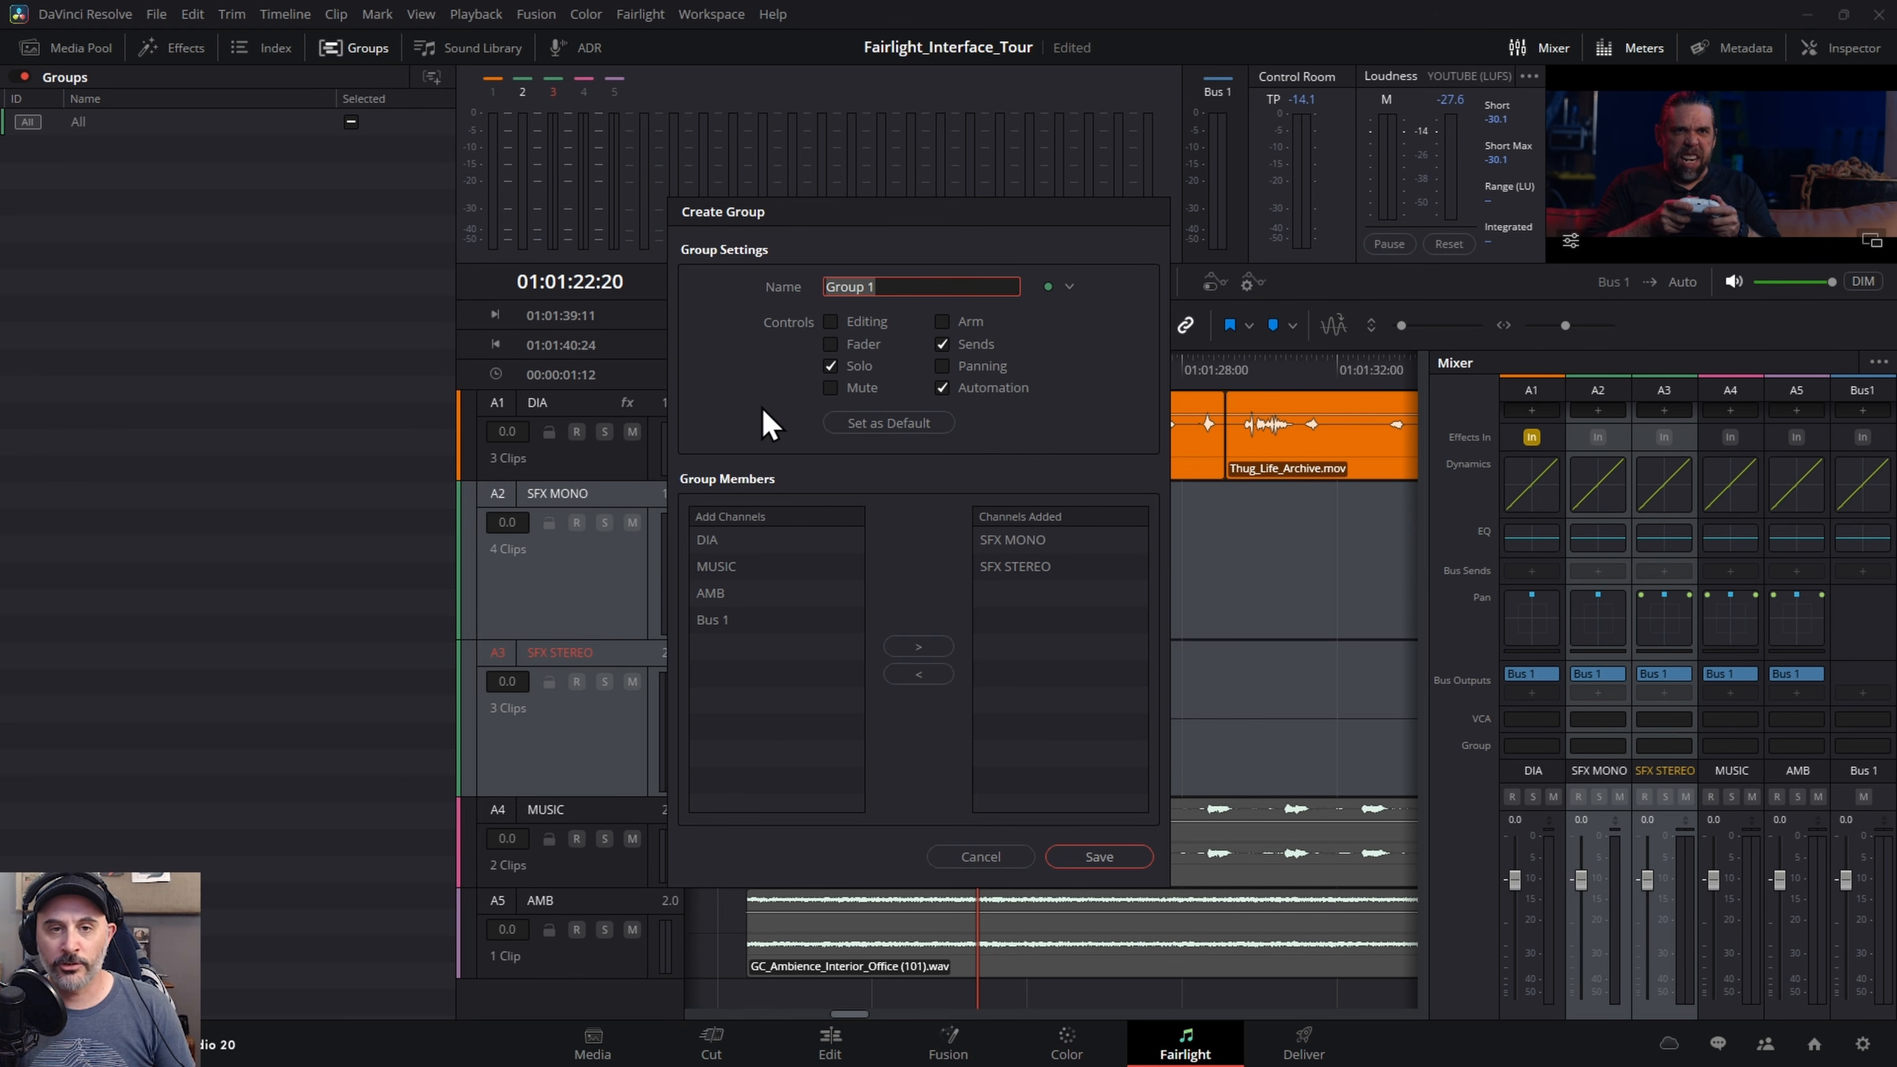
left_click(831, 346)
left_click(830, 366)
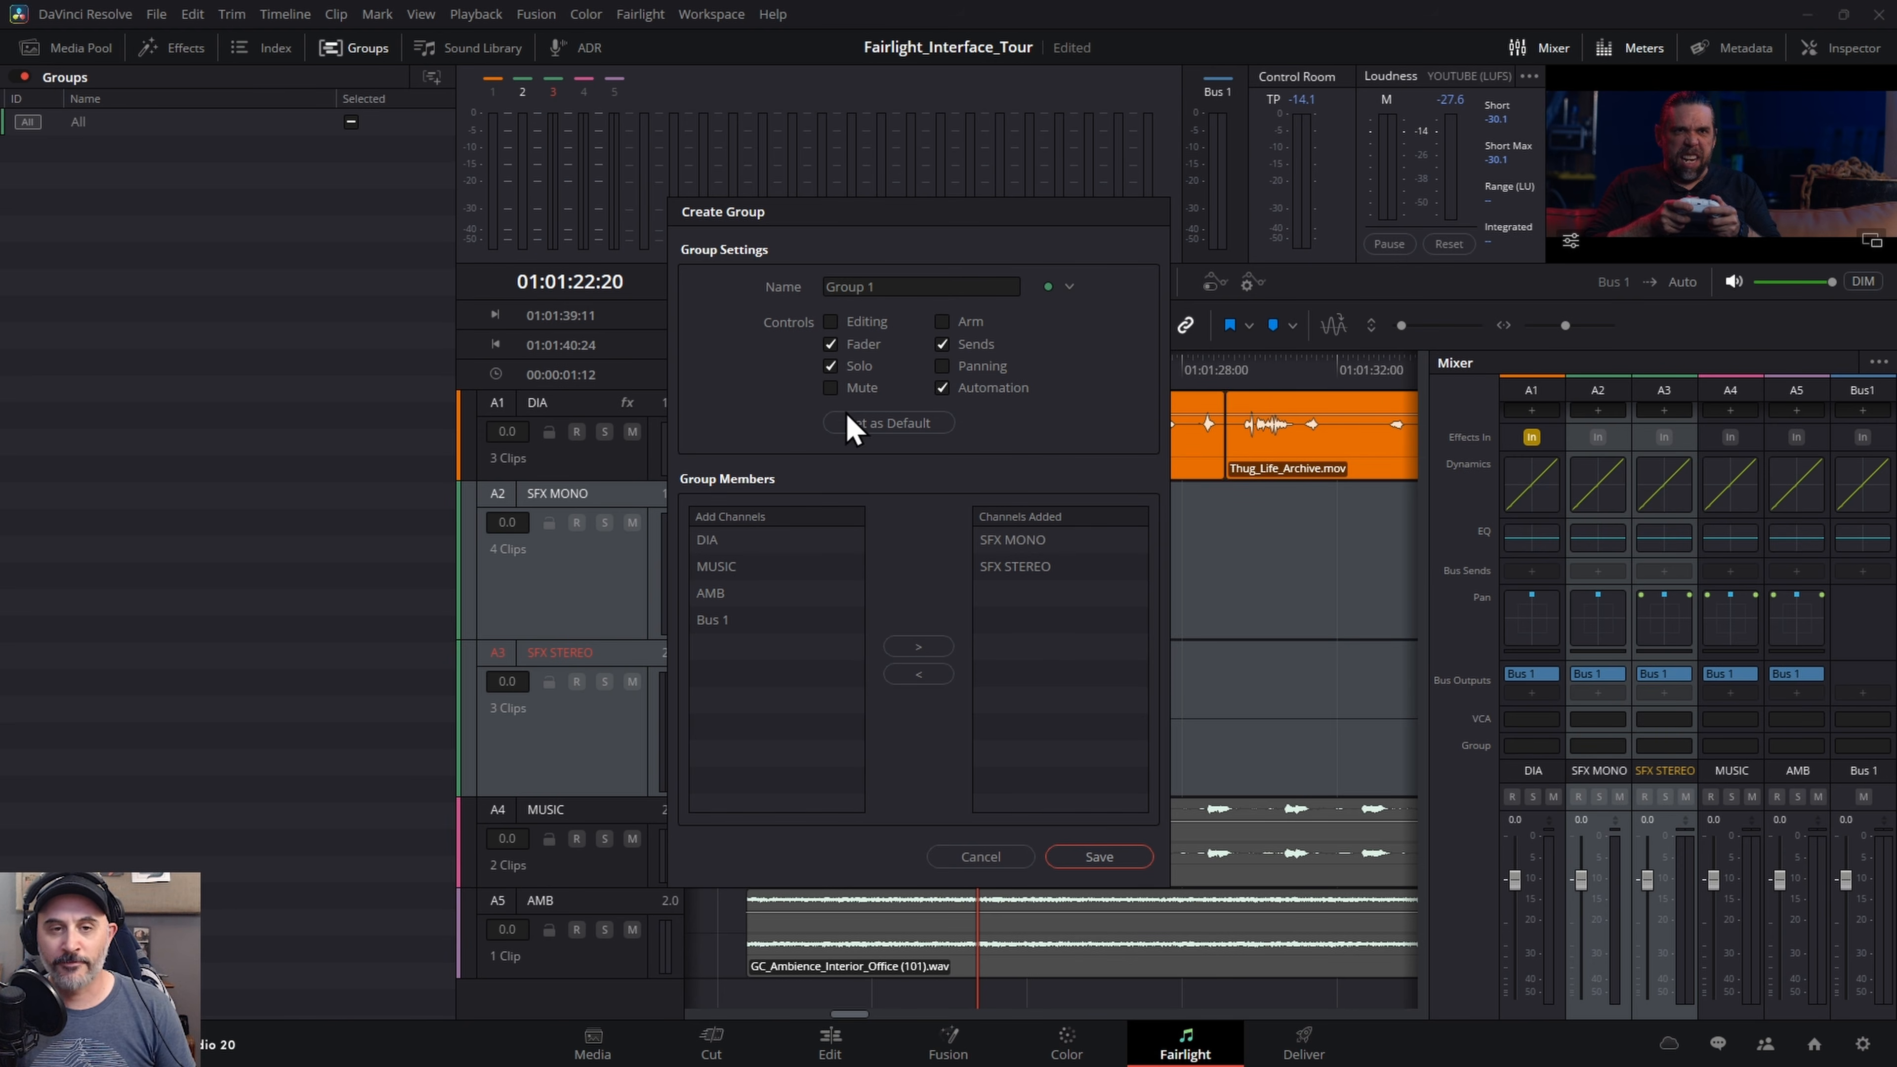
left_click(1089, 861)
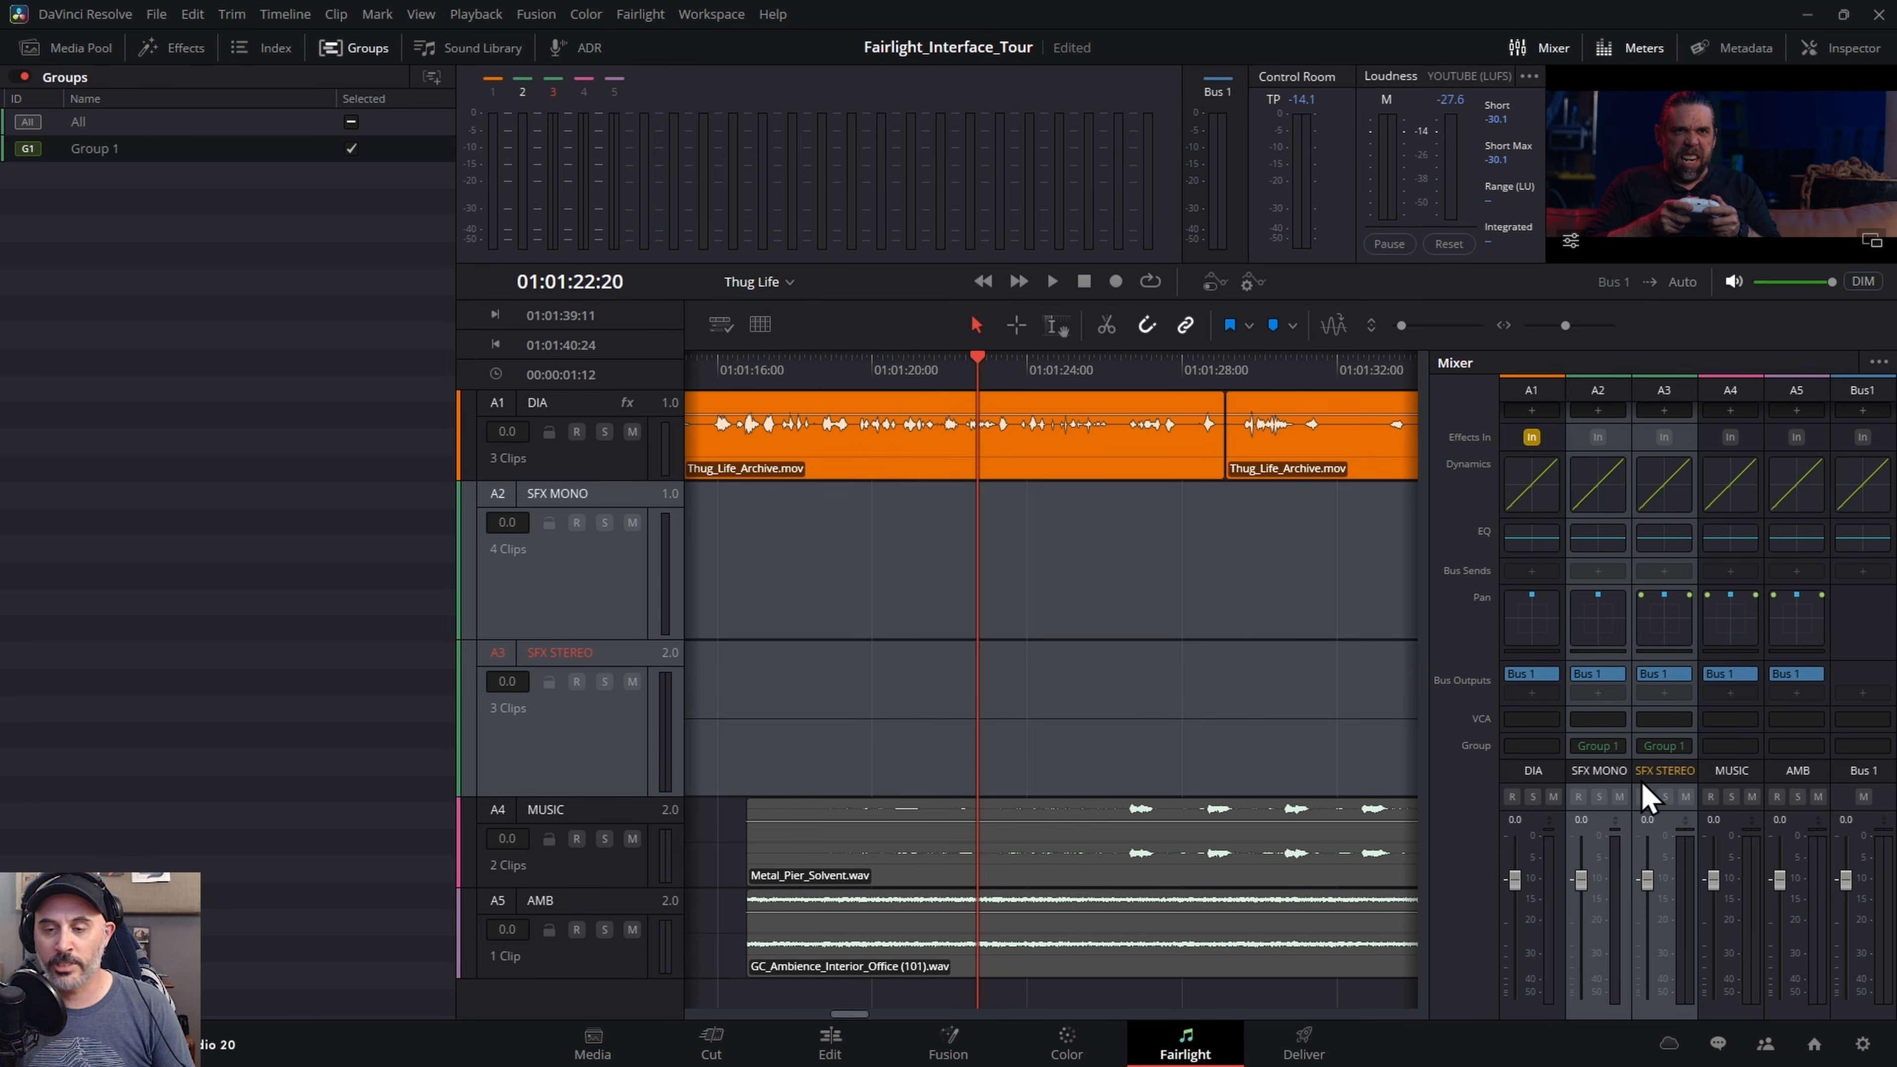
- Select only the SFX MONO track, and switch Group 1 off and back on with both its member tracks selected
mouse_move(80, 154)
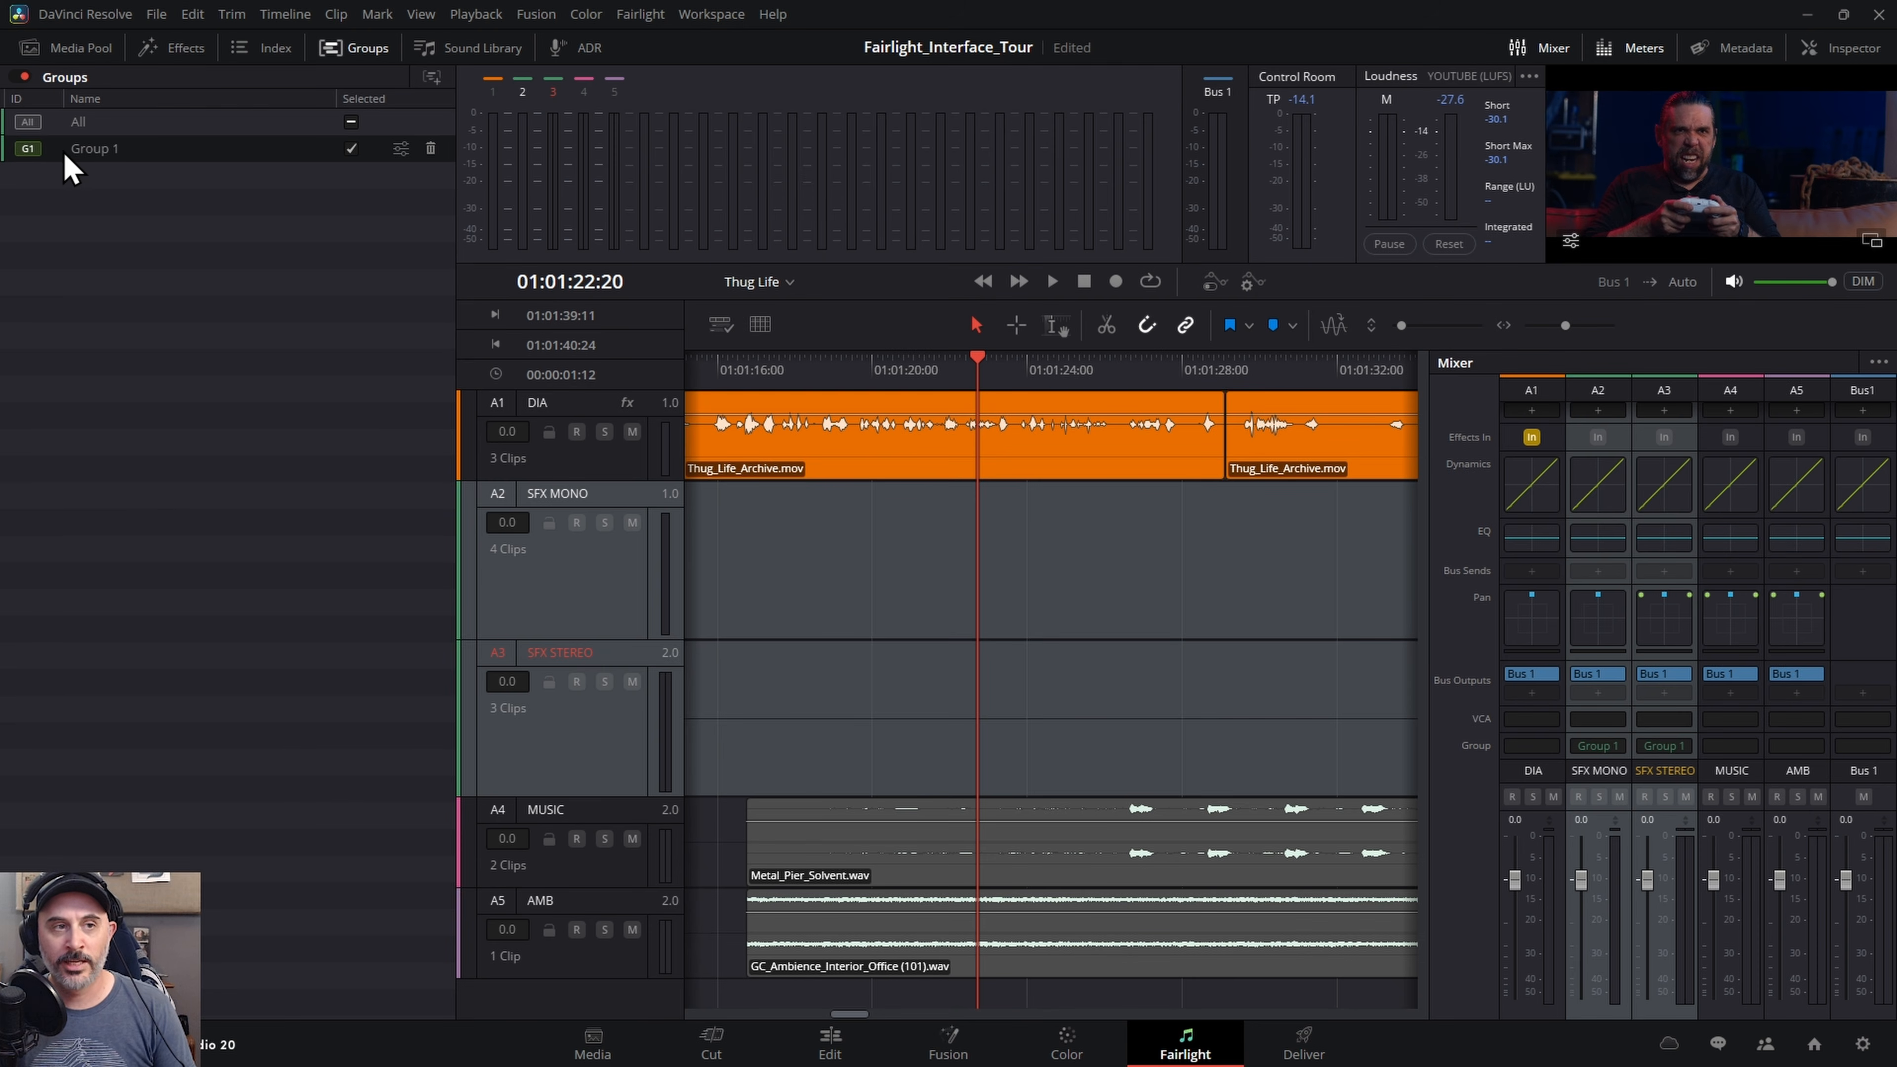
left_click(613, 595)
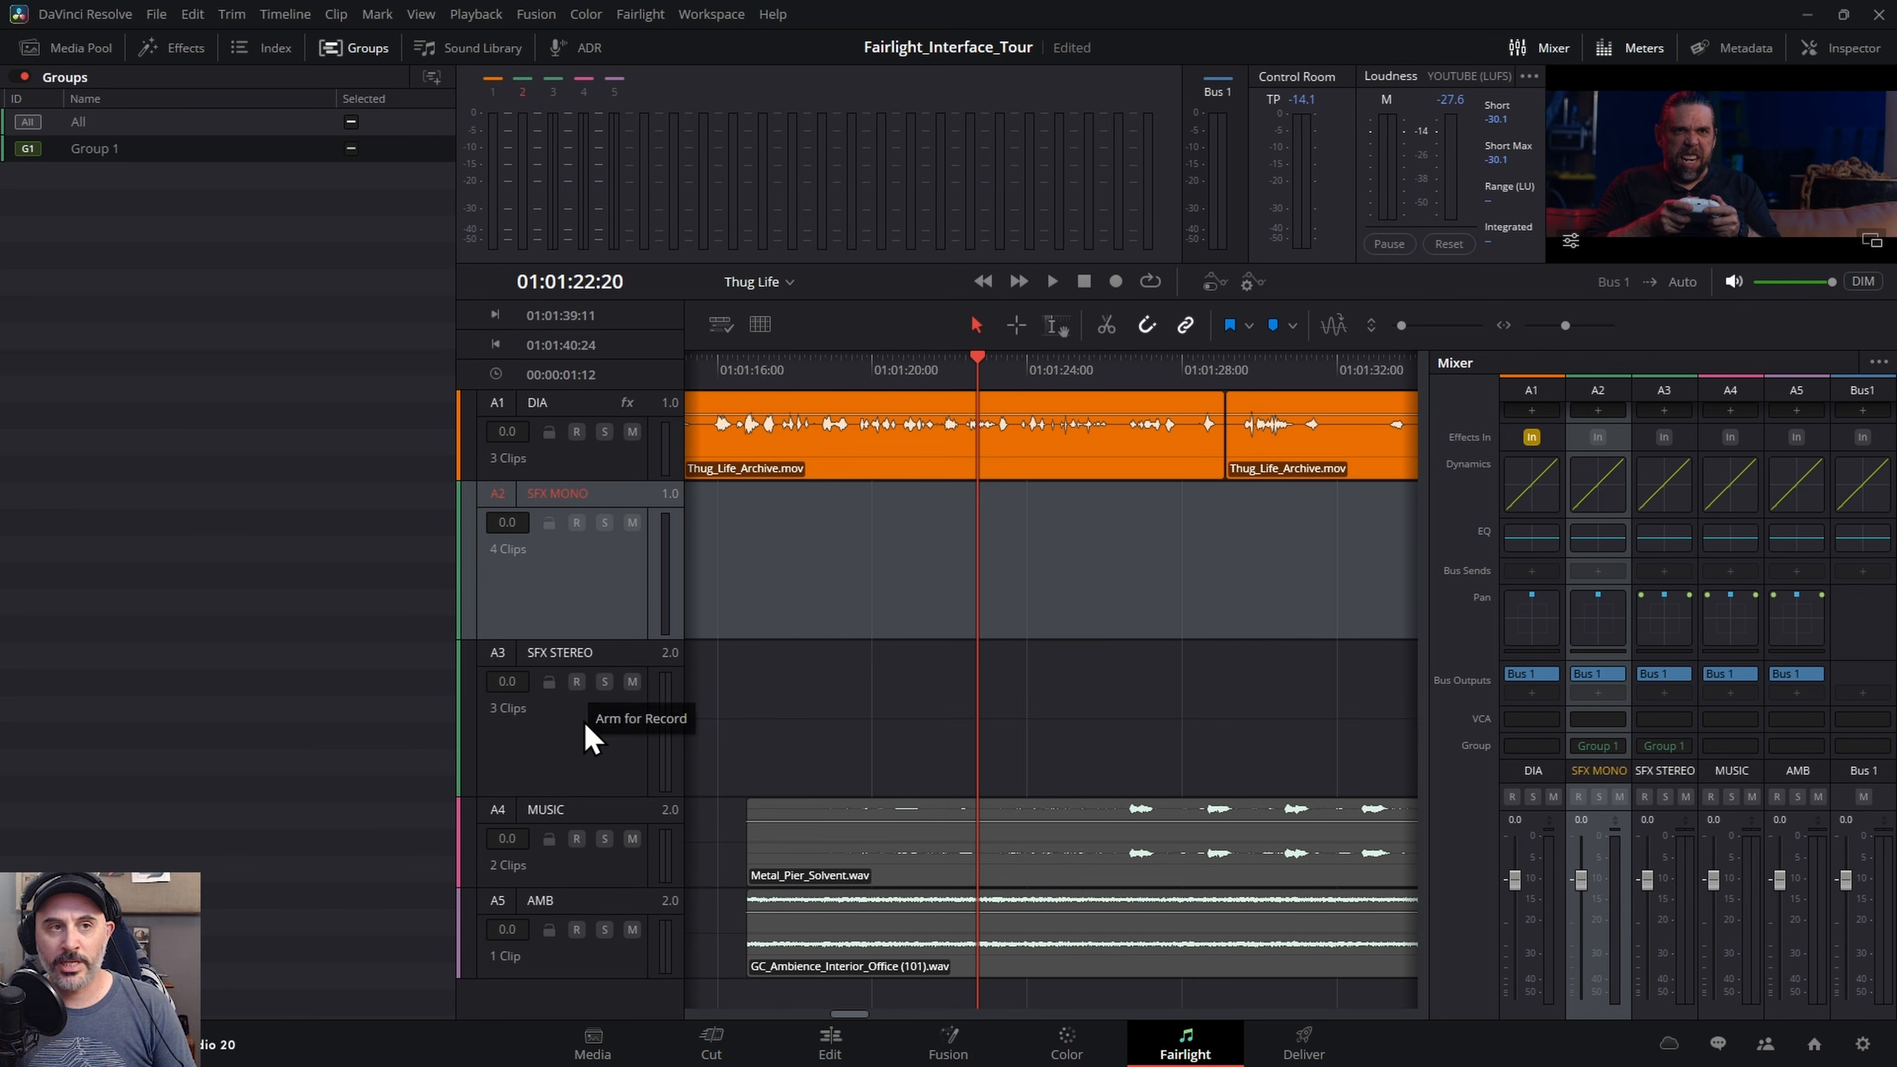
left_click(114, 146)
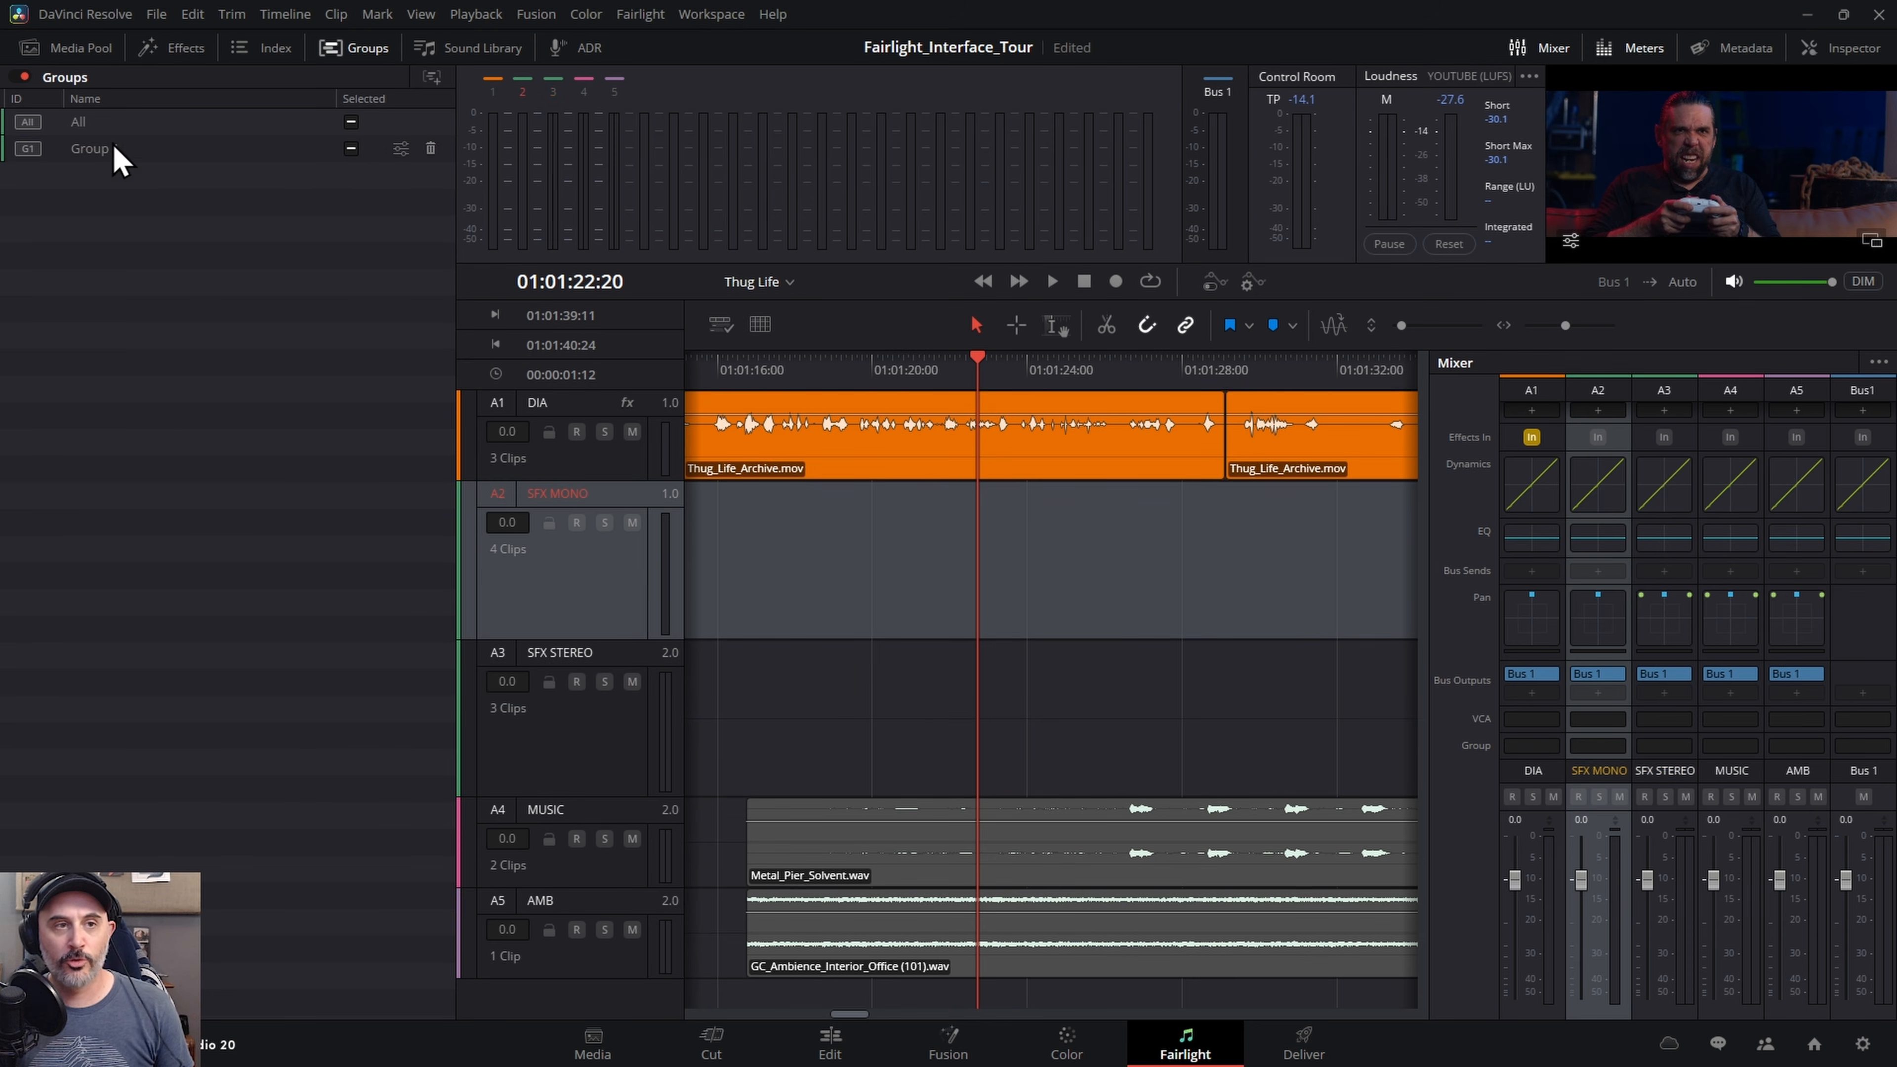
left_click(352, 147)
left_click(28, 149)
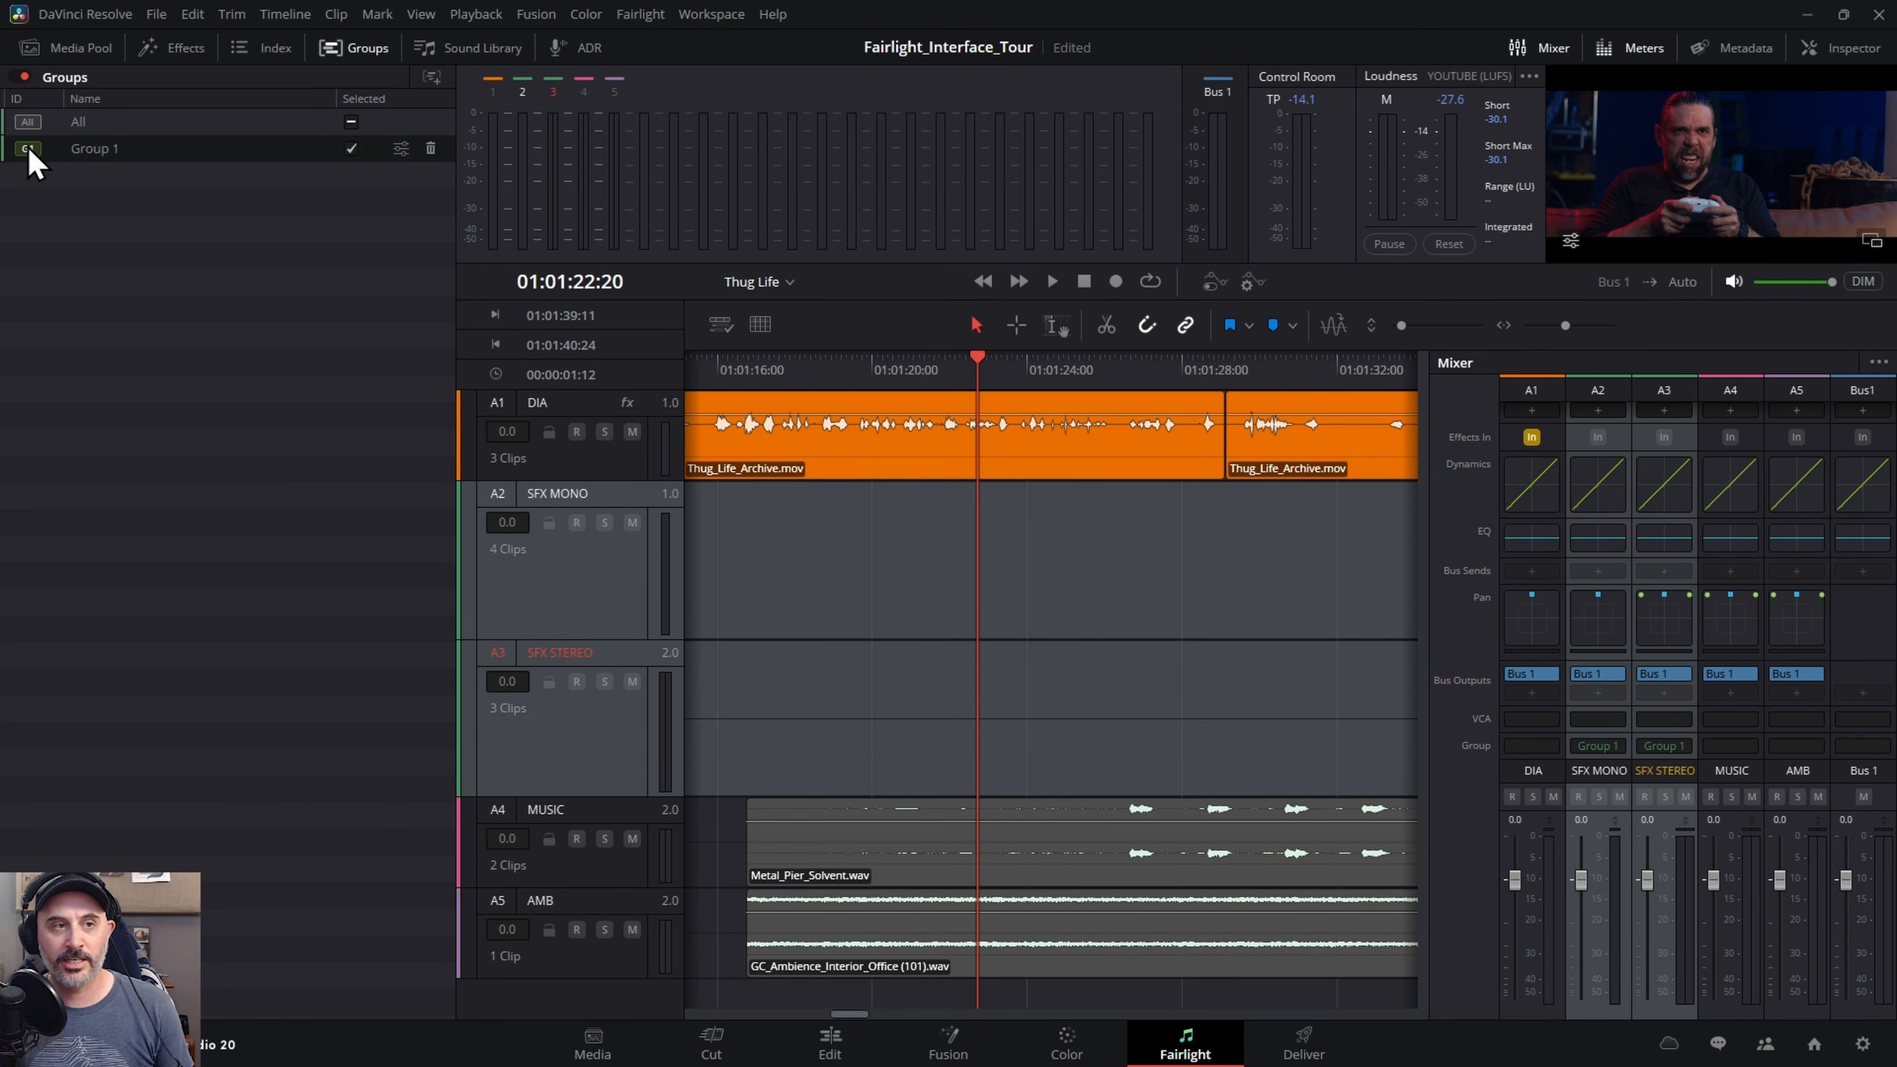
- Lower the linked SFX MONO and SFX STEREO faders to -2.8, and delete Group 1
left_click_drag(1584, 890, 1596, 929)
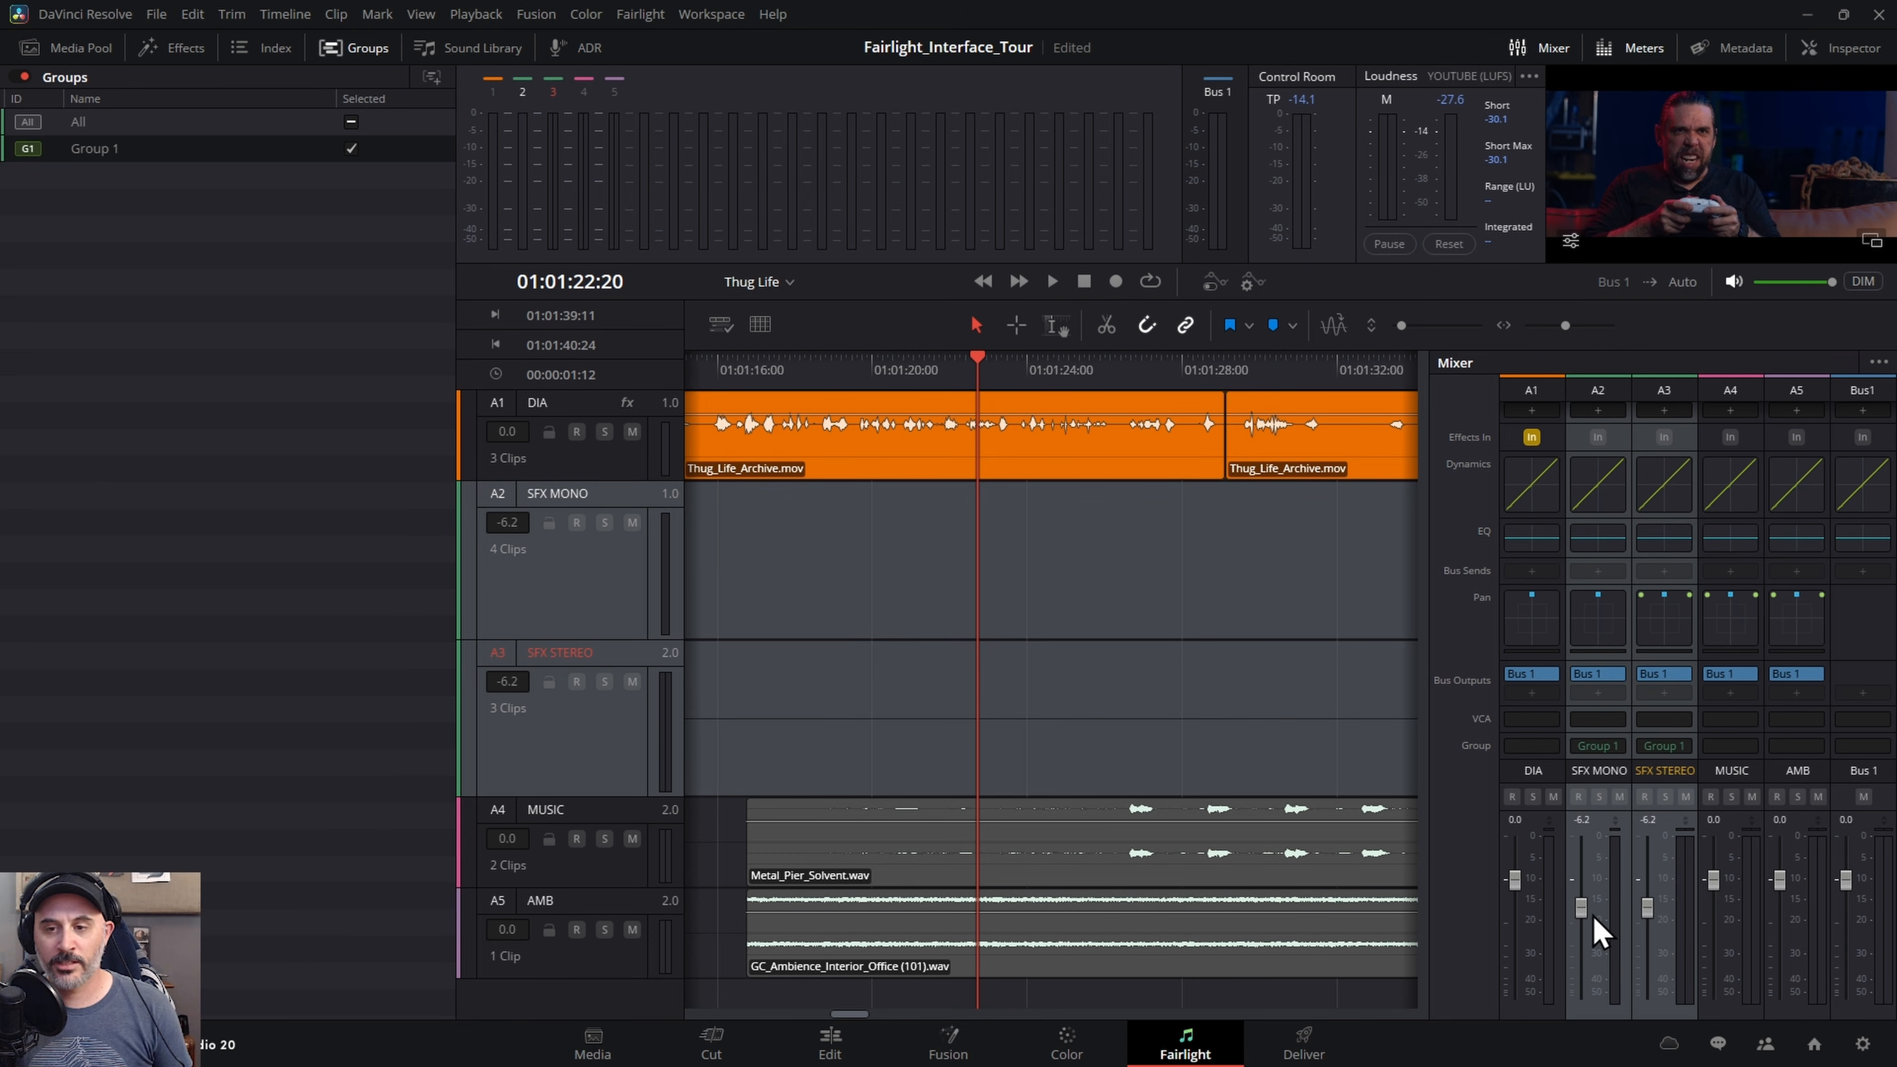
left_click_drag(1588, 926, 1588, 898)
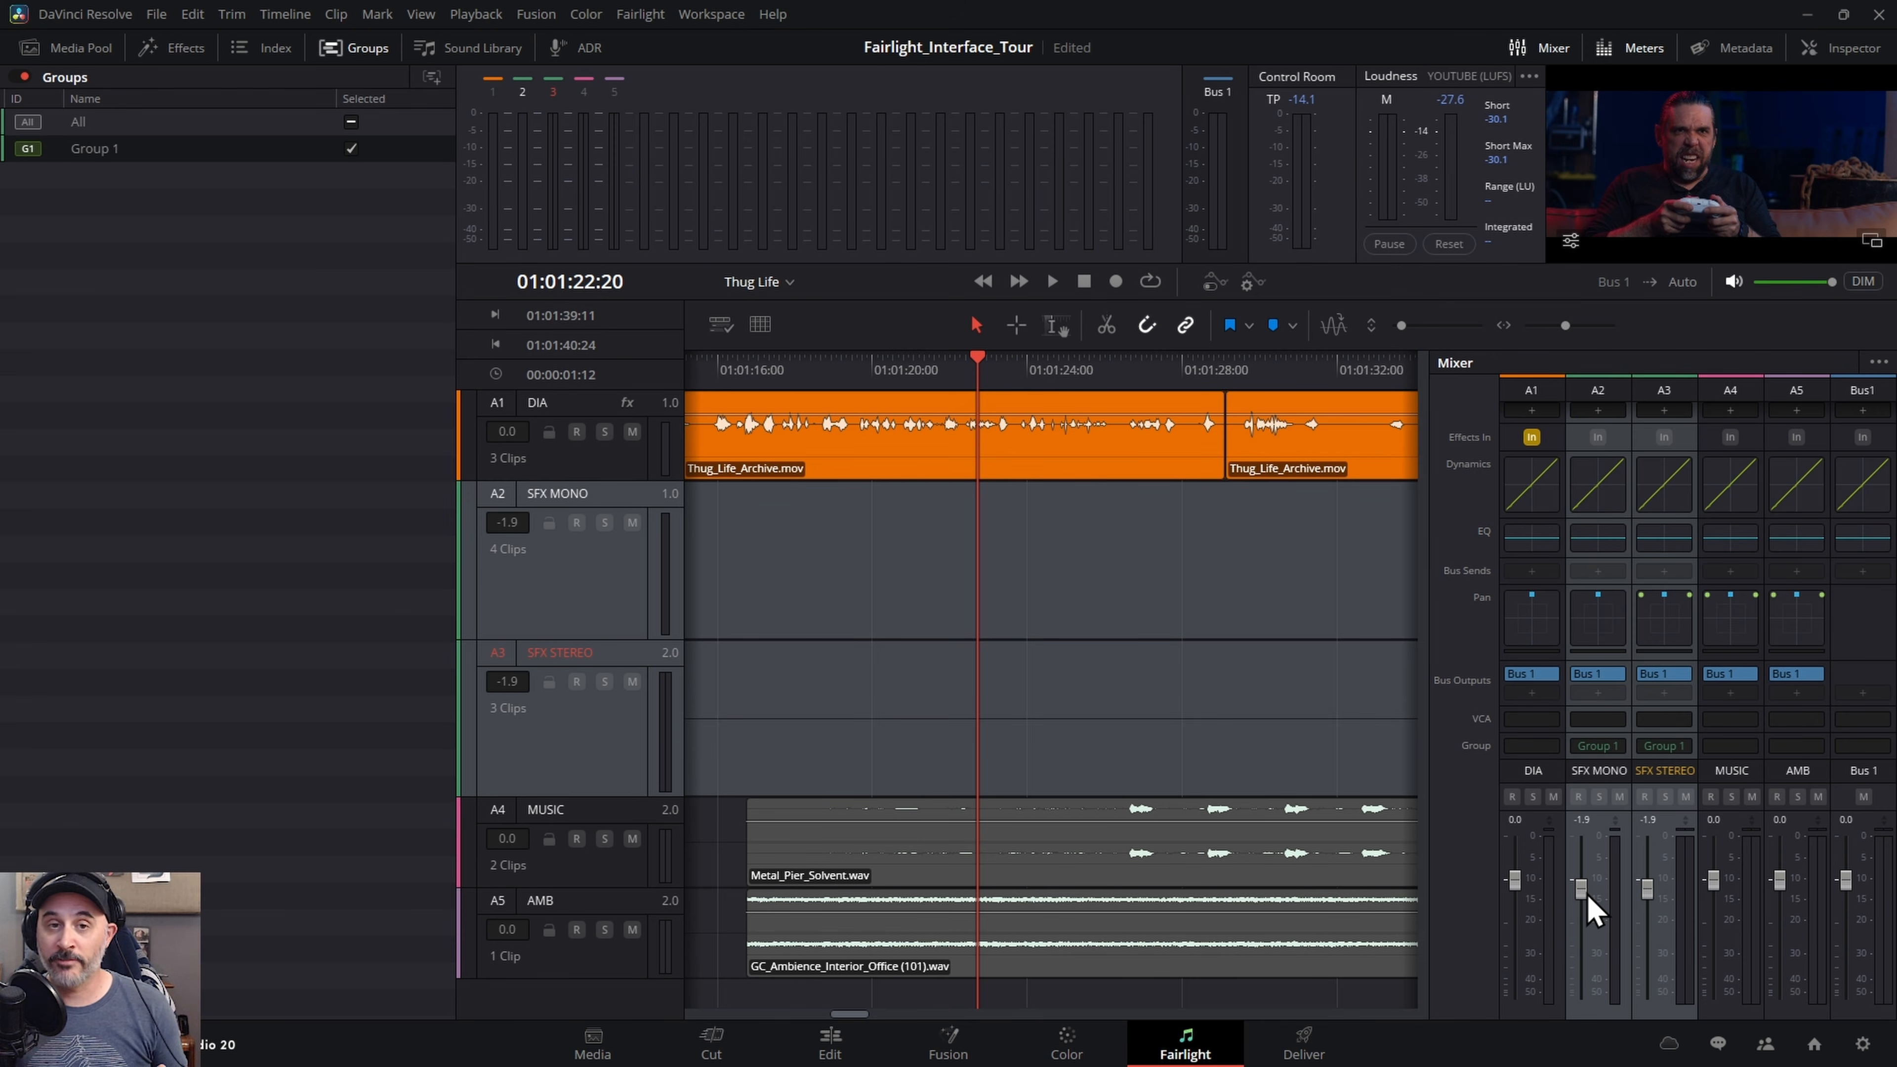
mouse_move(1589, 896)
left_mouse_down()
mouse_move(1584, 882)
mouse_move(1586, 930)
mouse_move(1589, 893)
left_mouse_up()
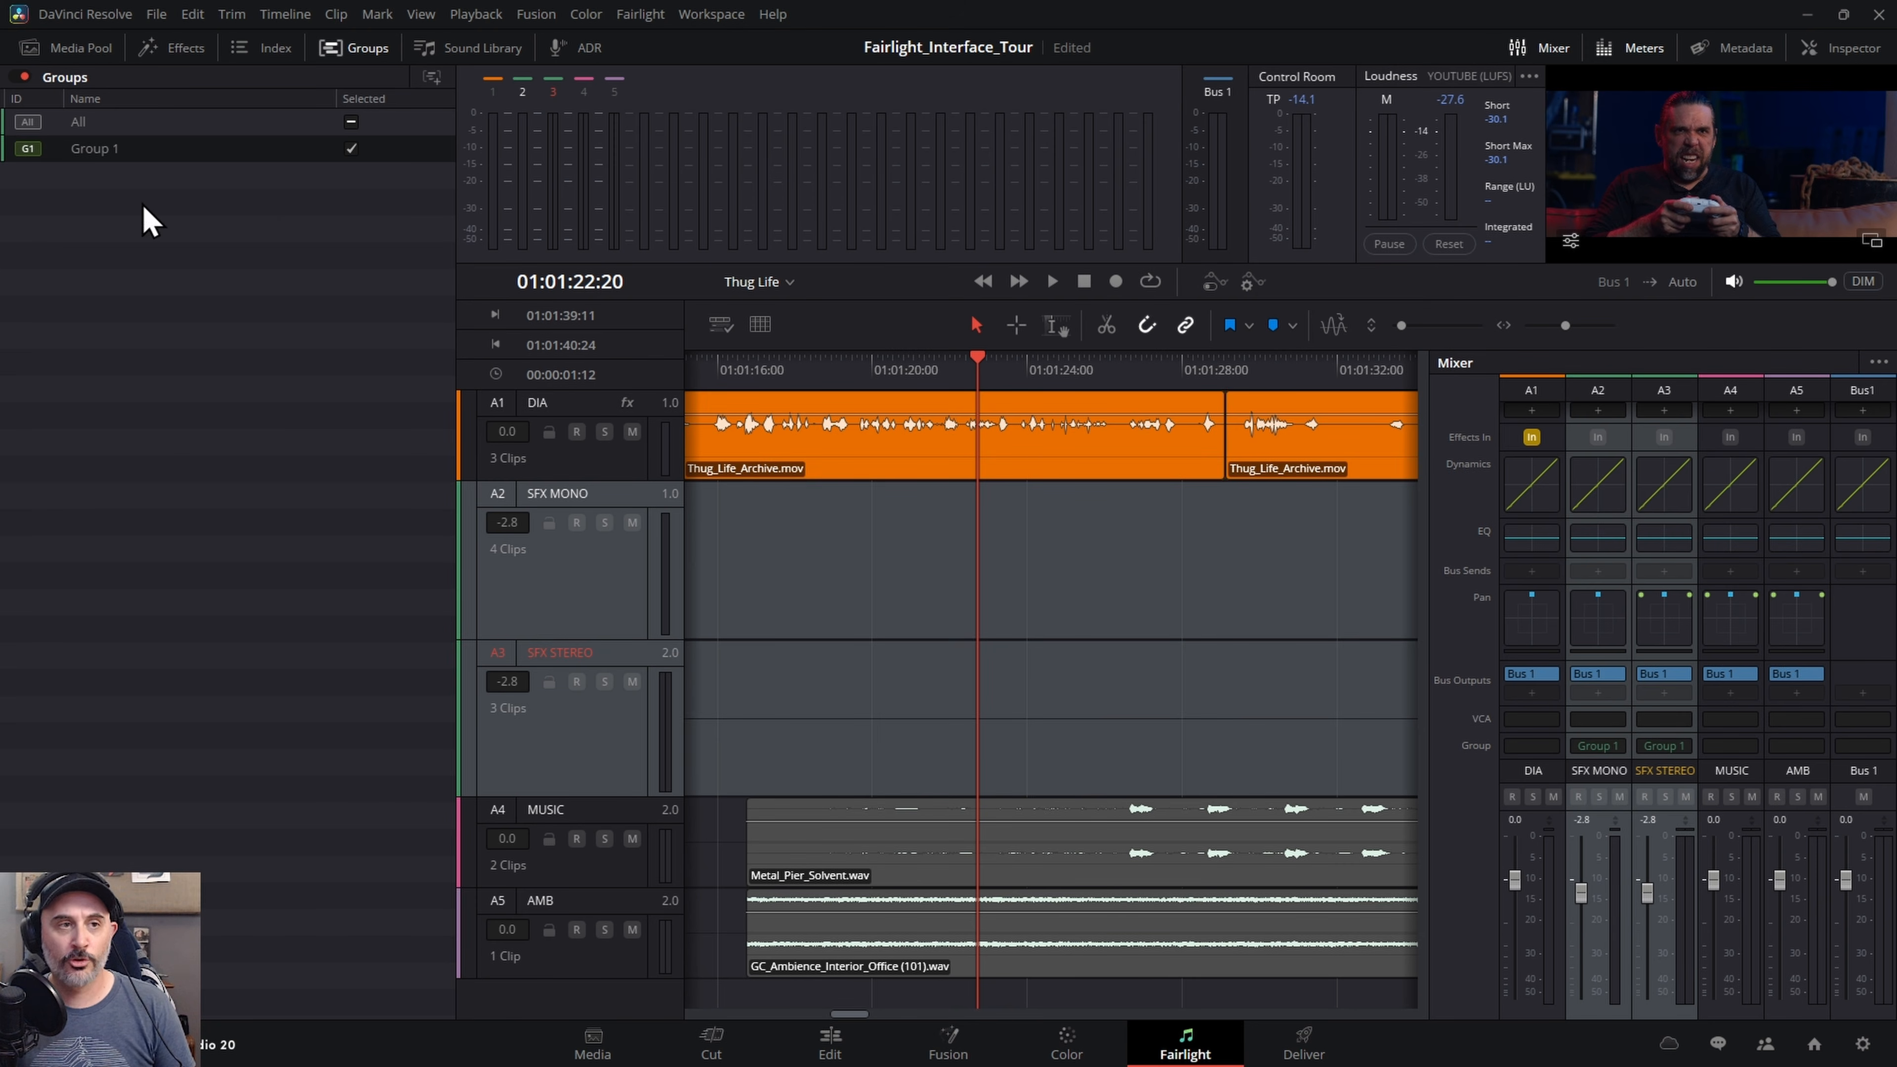
left_click(439, 153)
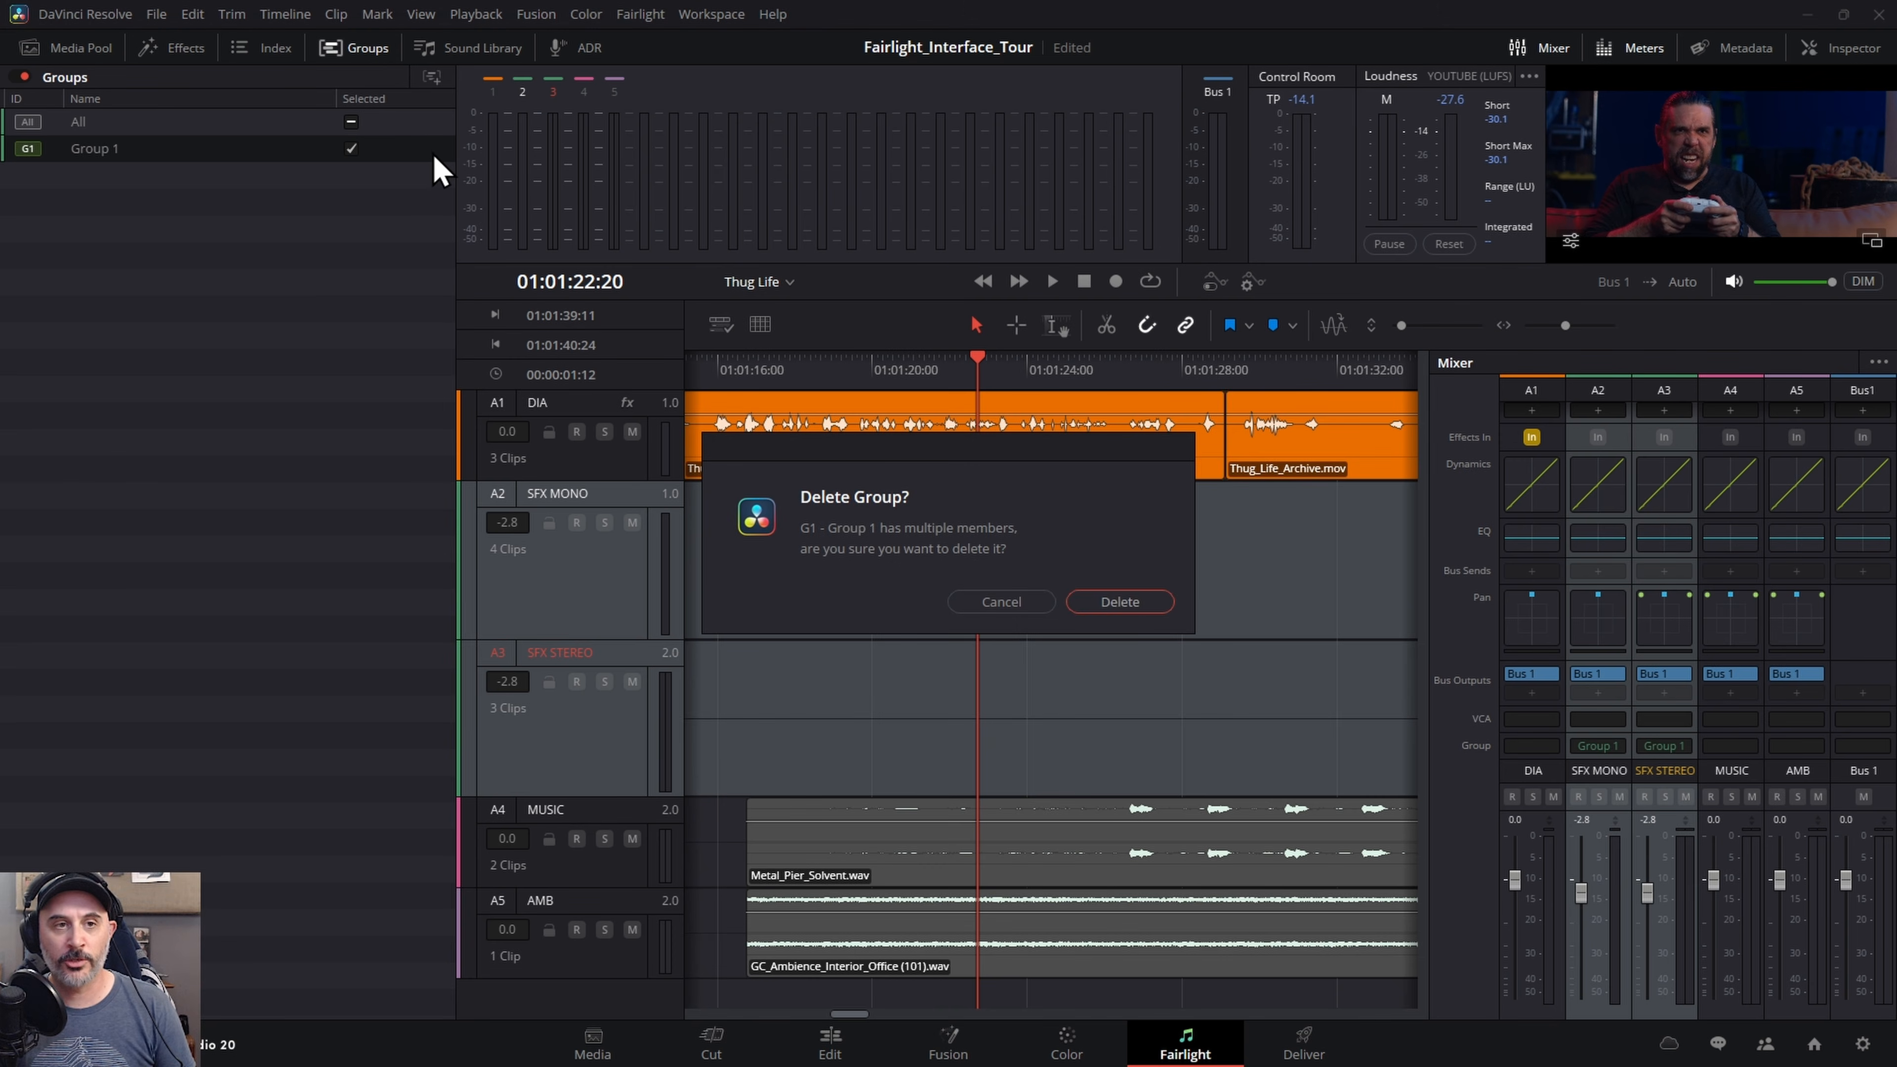
left_click(1105, 602)
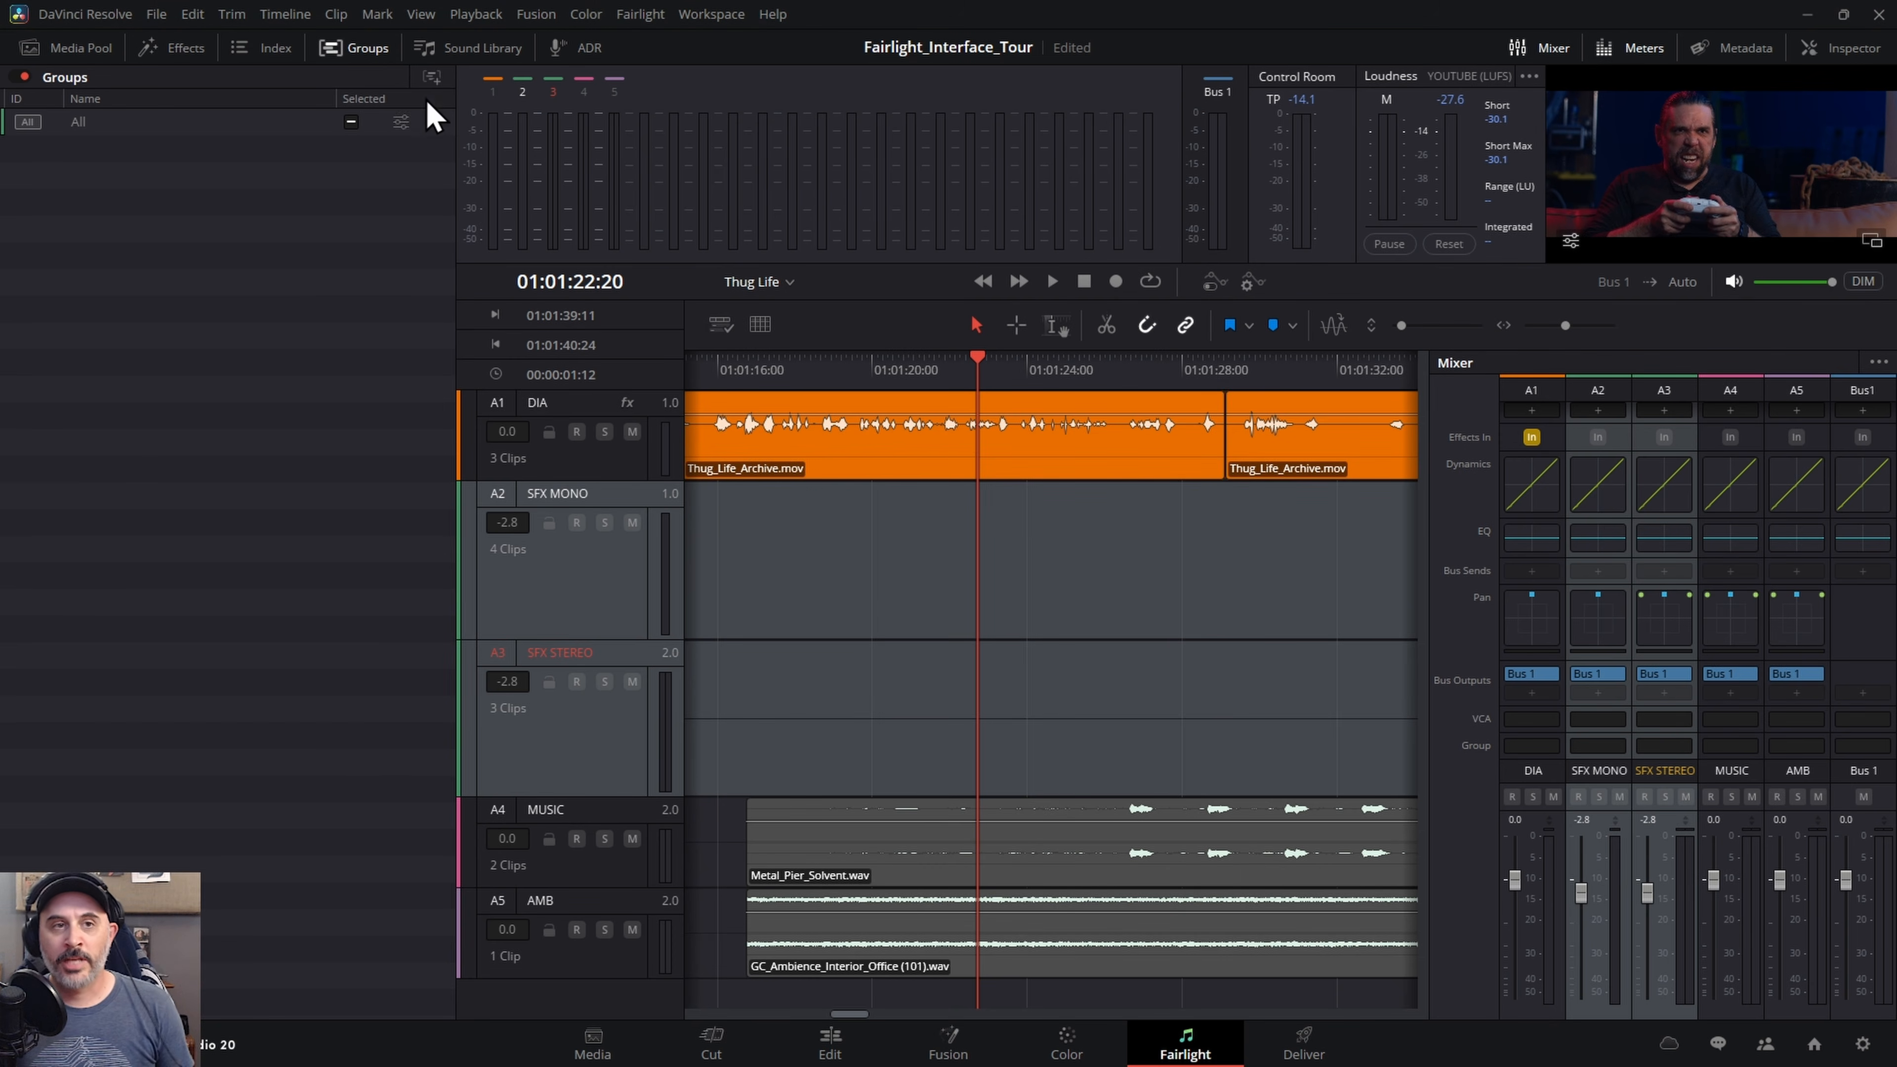
- Open the Sound Library and switch its database from Local Database to RTH
left_click(464, 51)
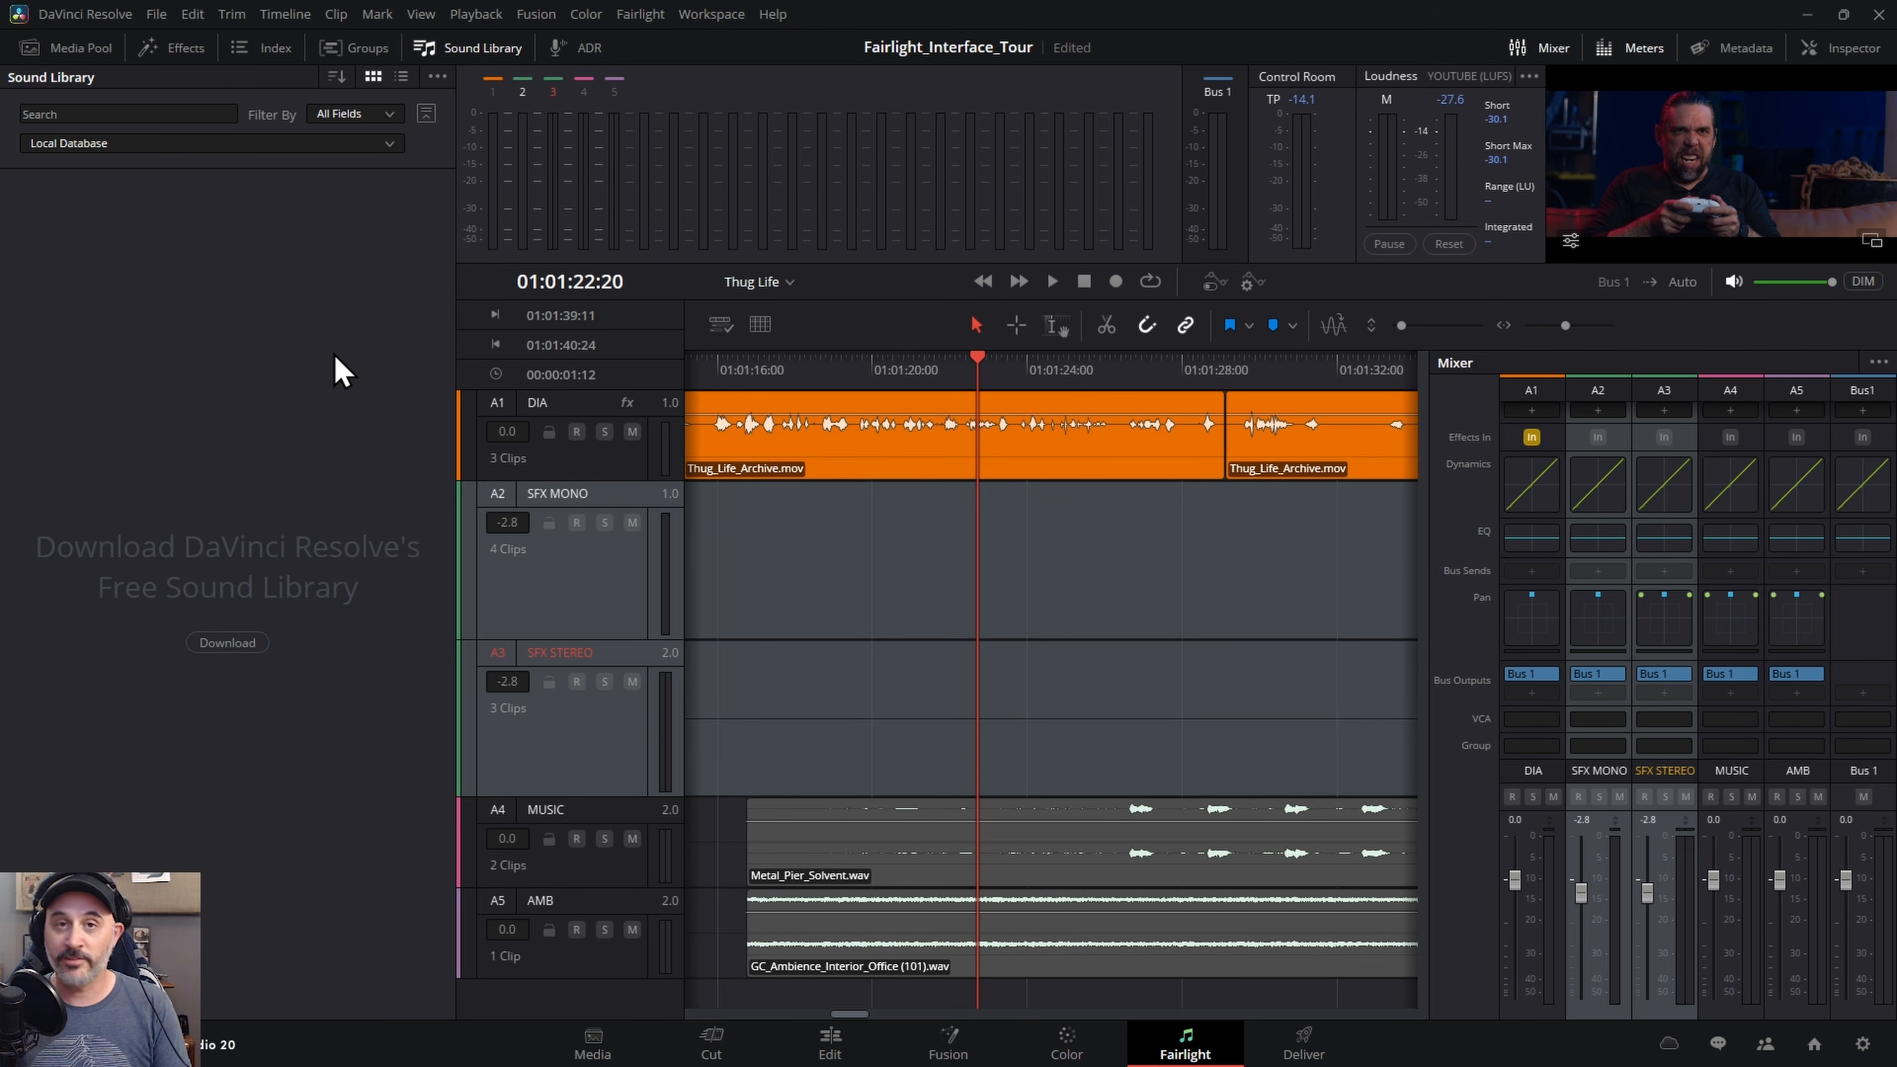
left_click(392, 143)
left_click(391, 142)
left_click(391, 143)
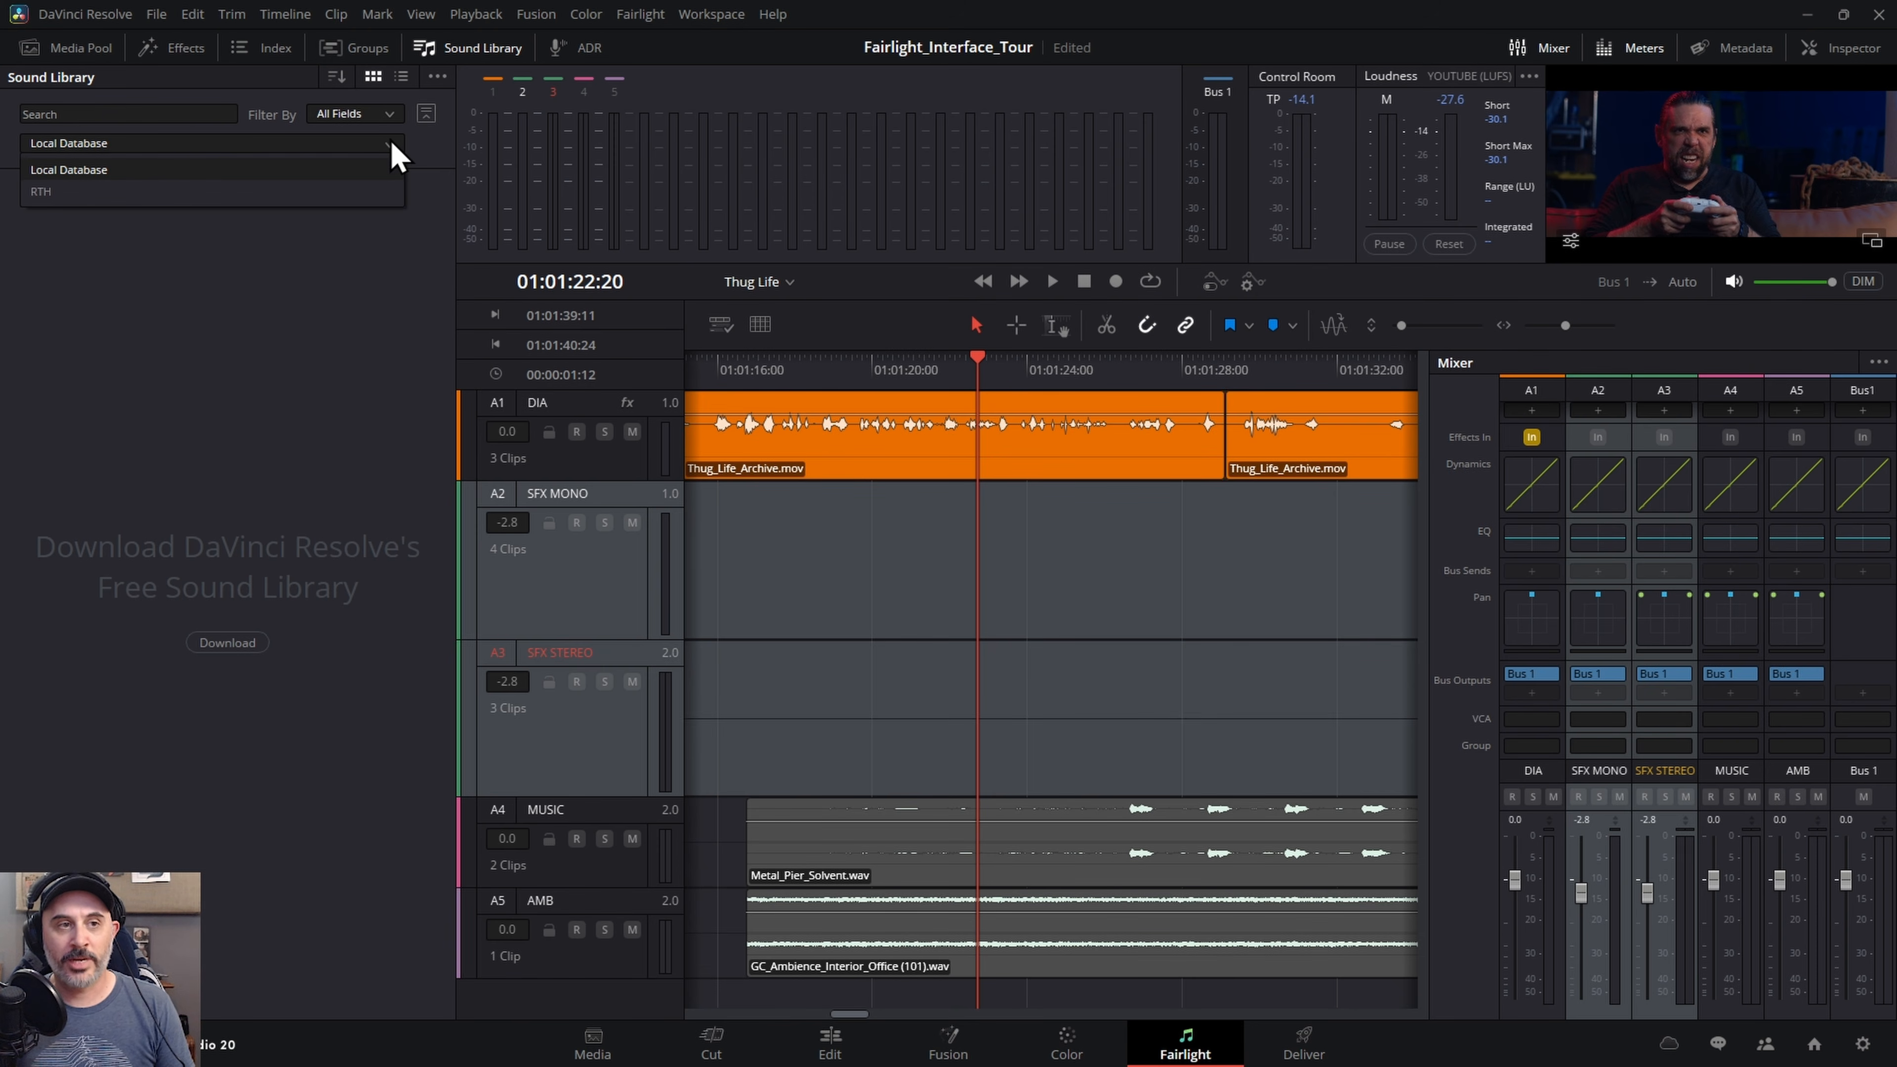
left_click(54, 193)
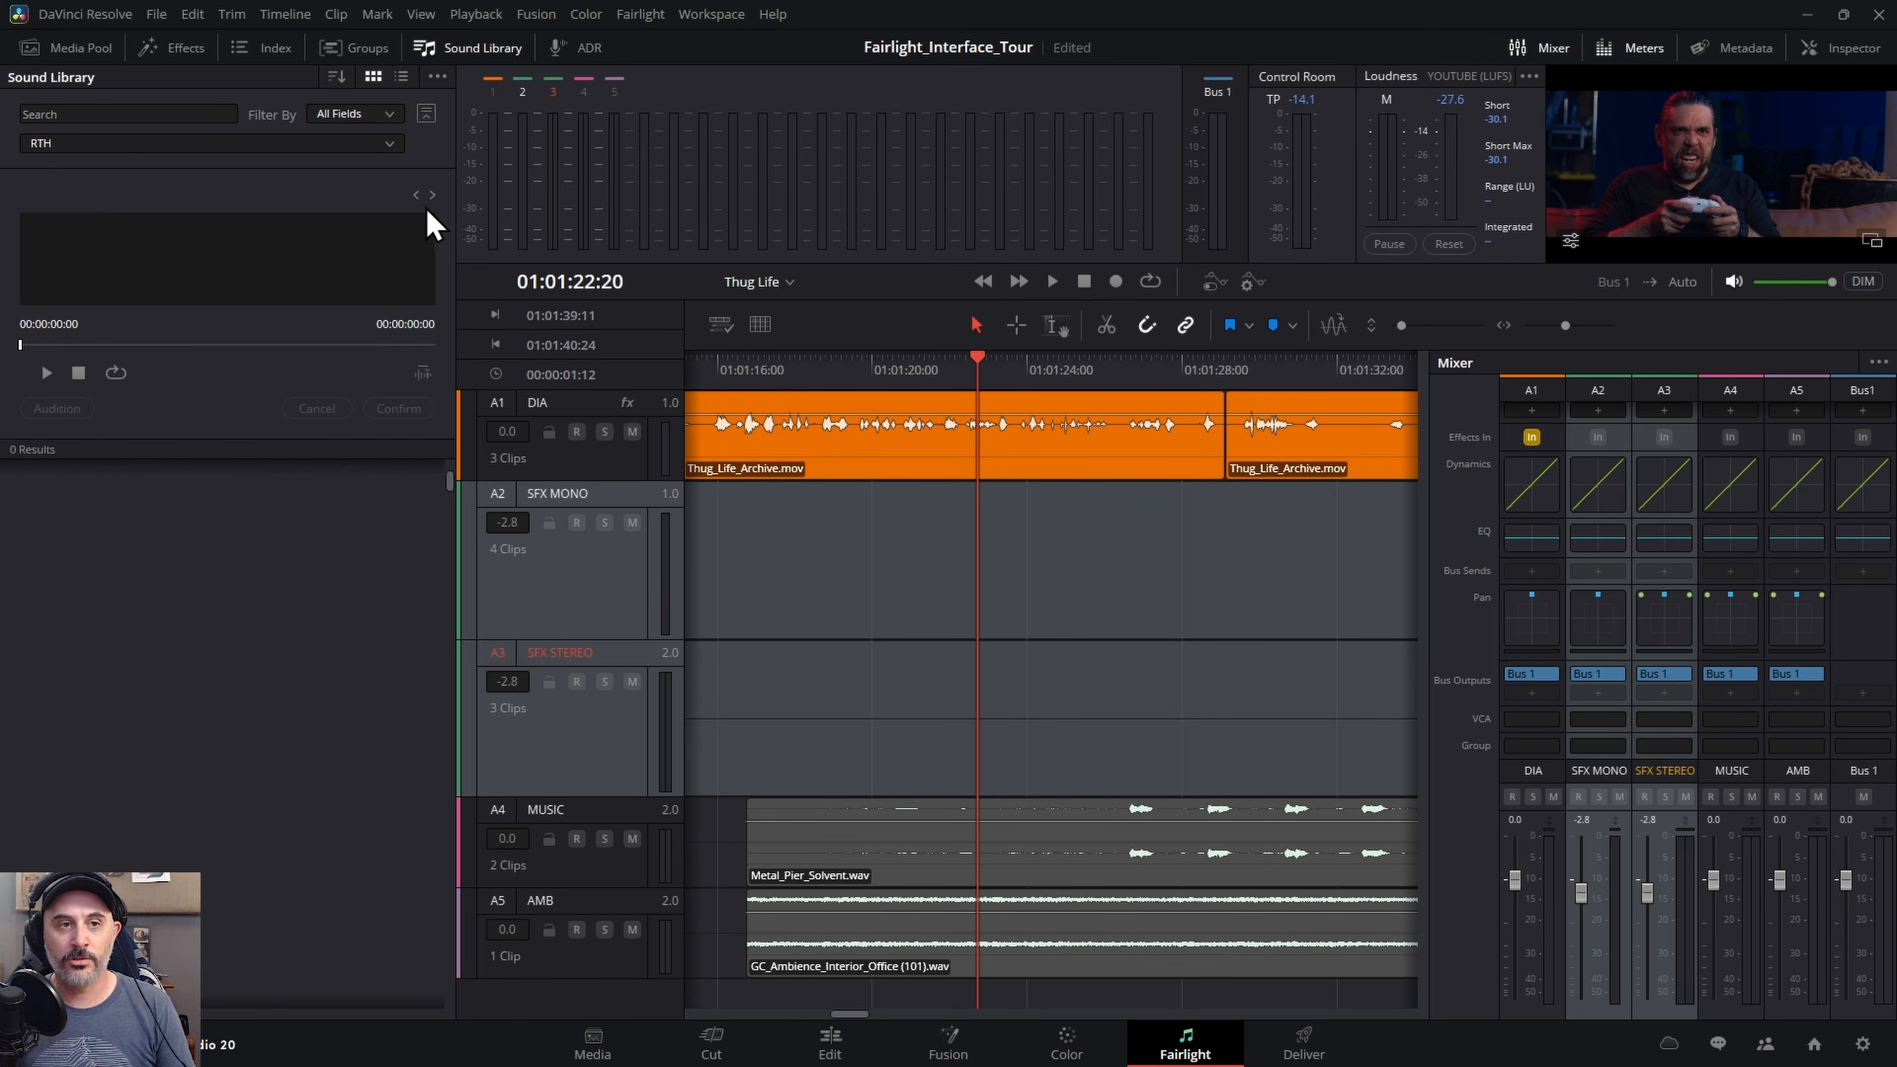
- Open the folder chooser for adding a sound library, and cancel it without choosing a folder
left_click(439, 79)
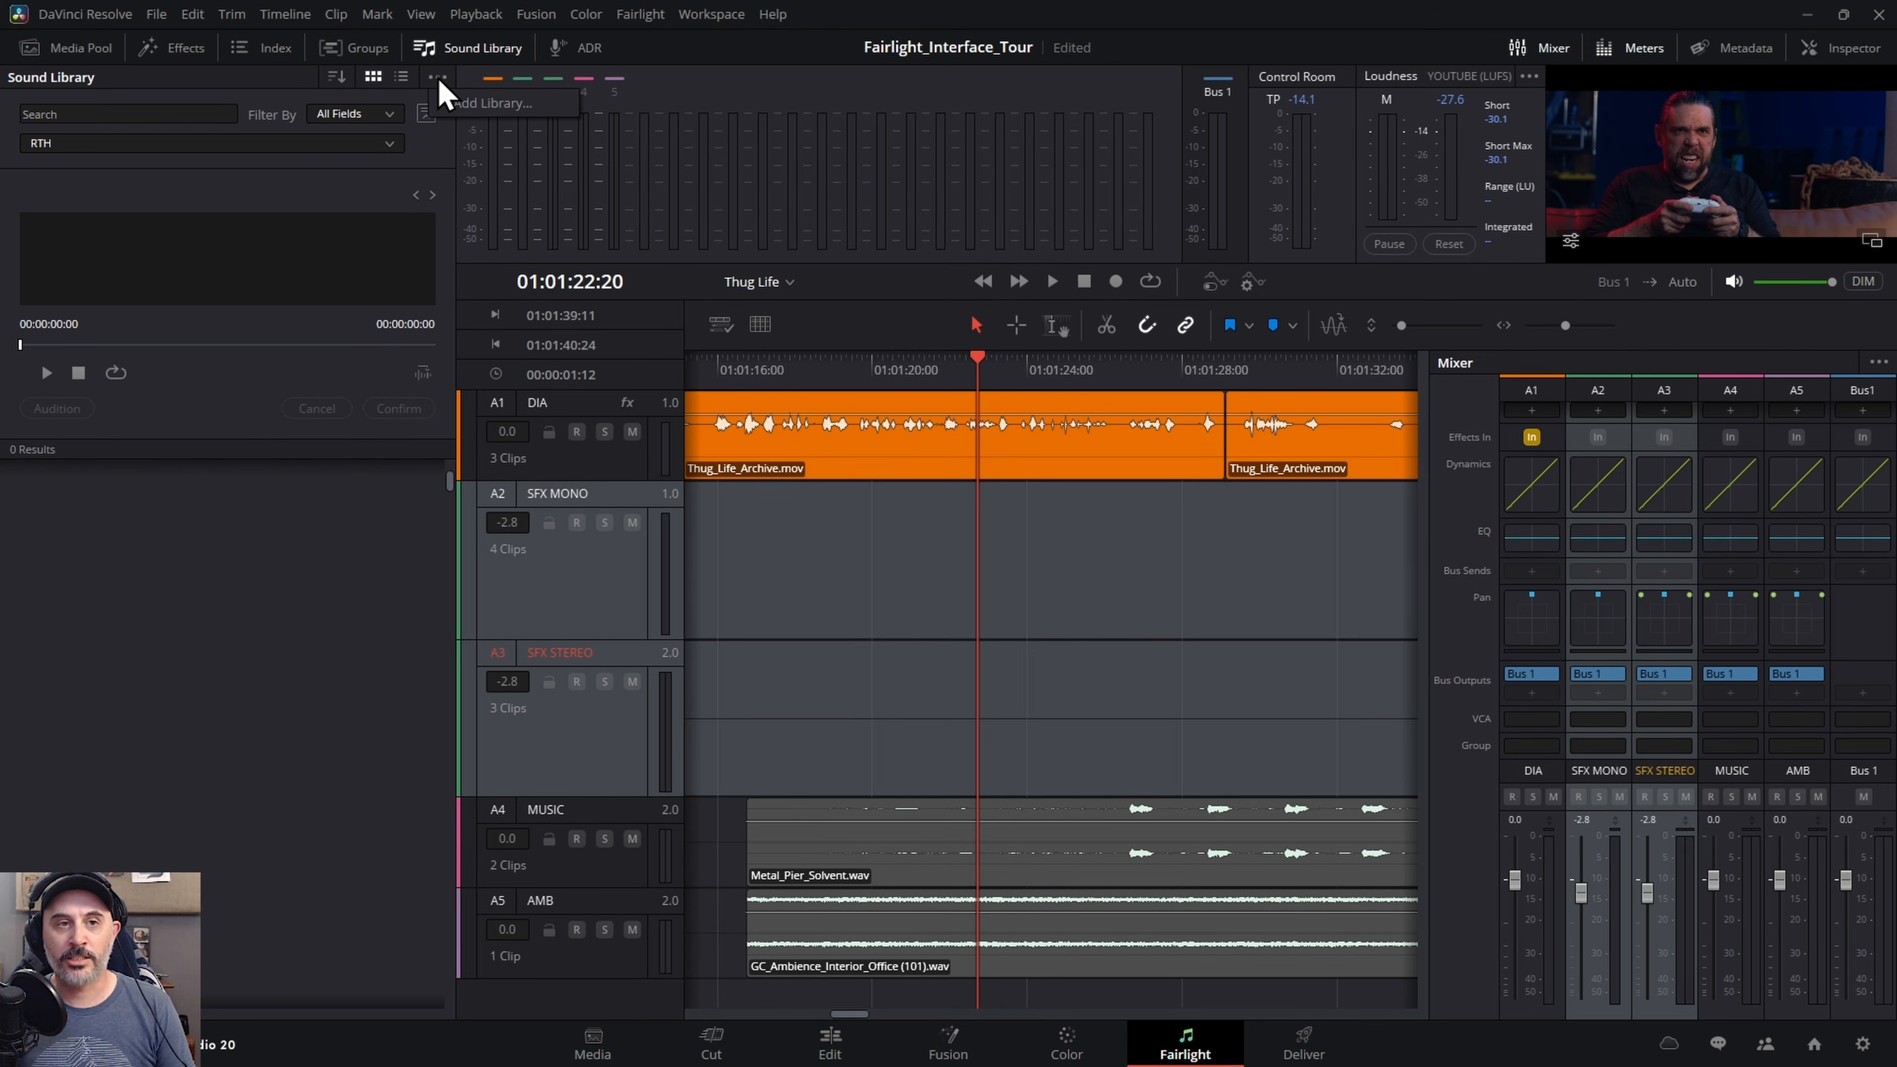
left_click(469, 105)
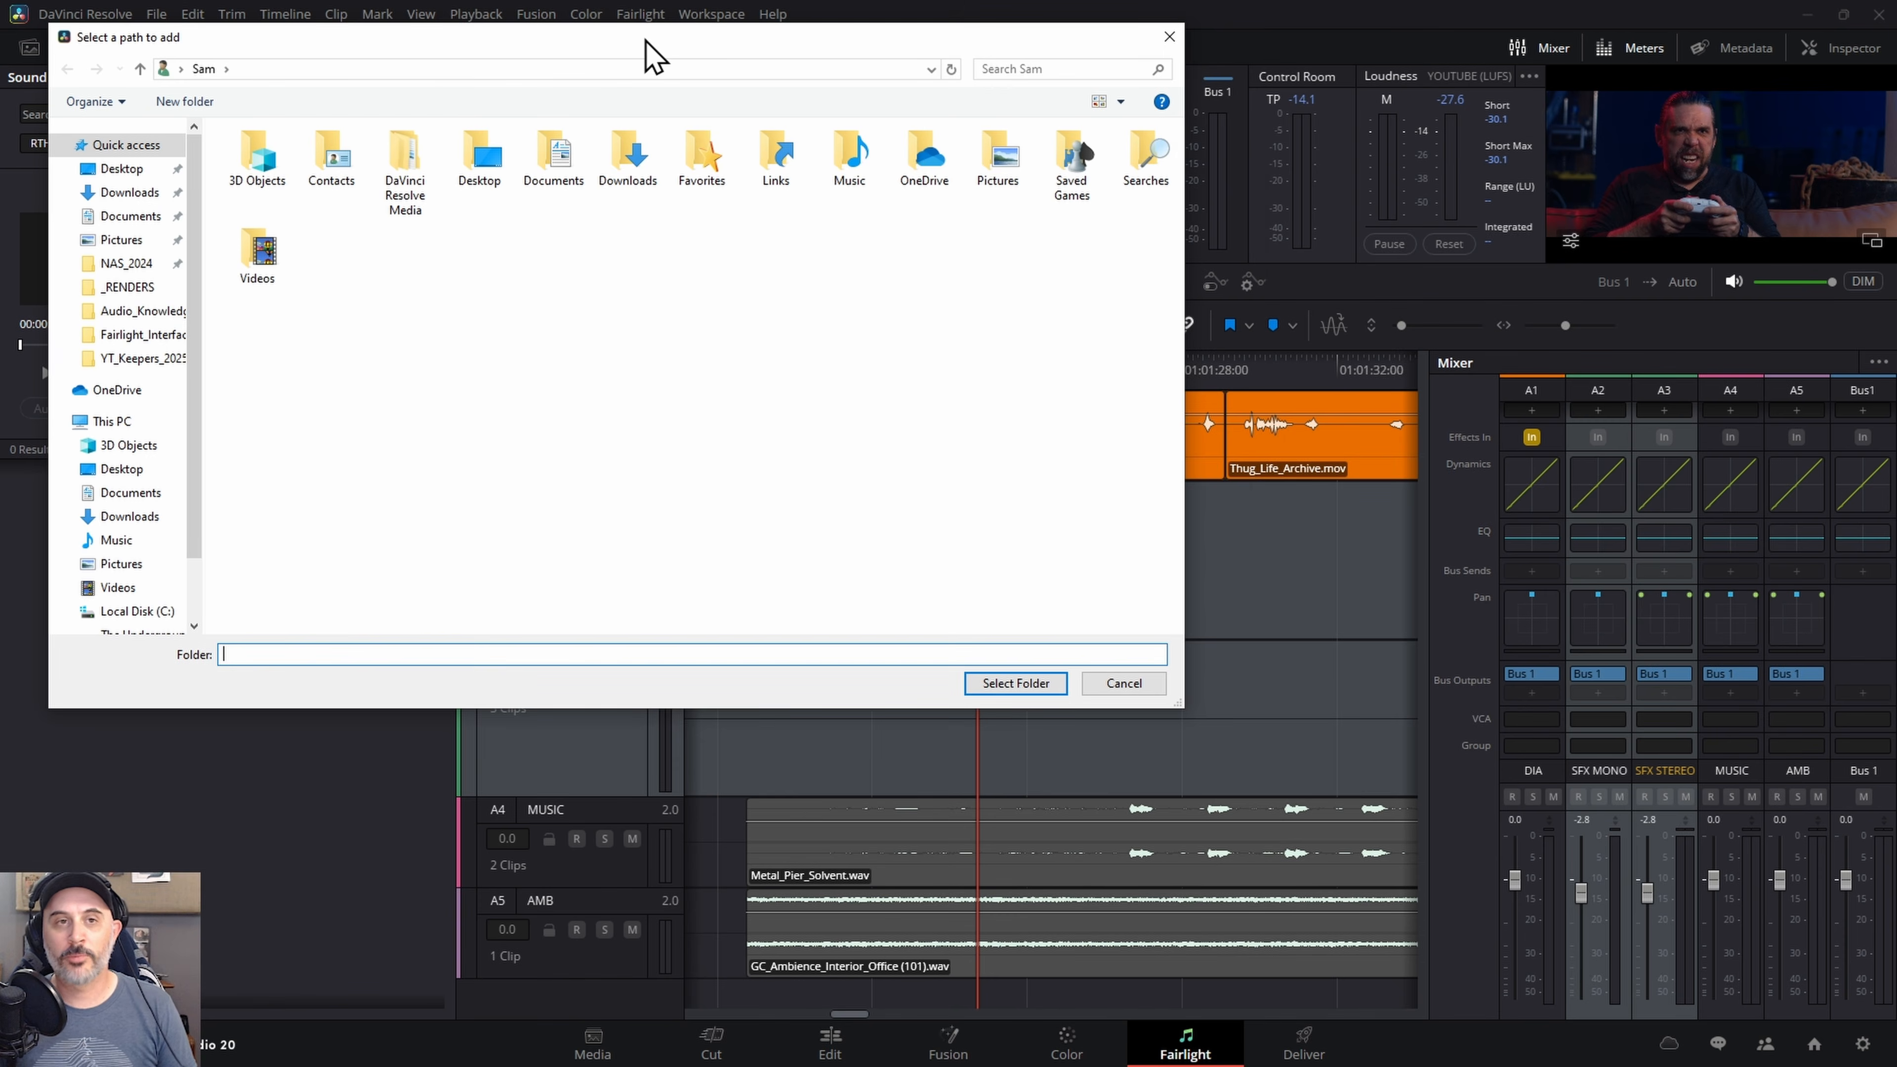
left_click_drag(646, 53, 862, 179)
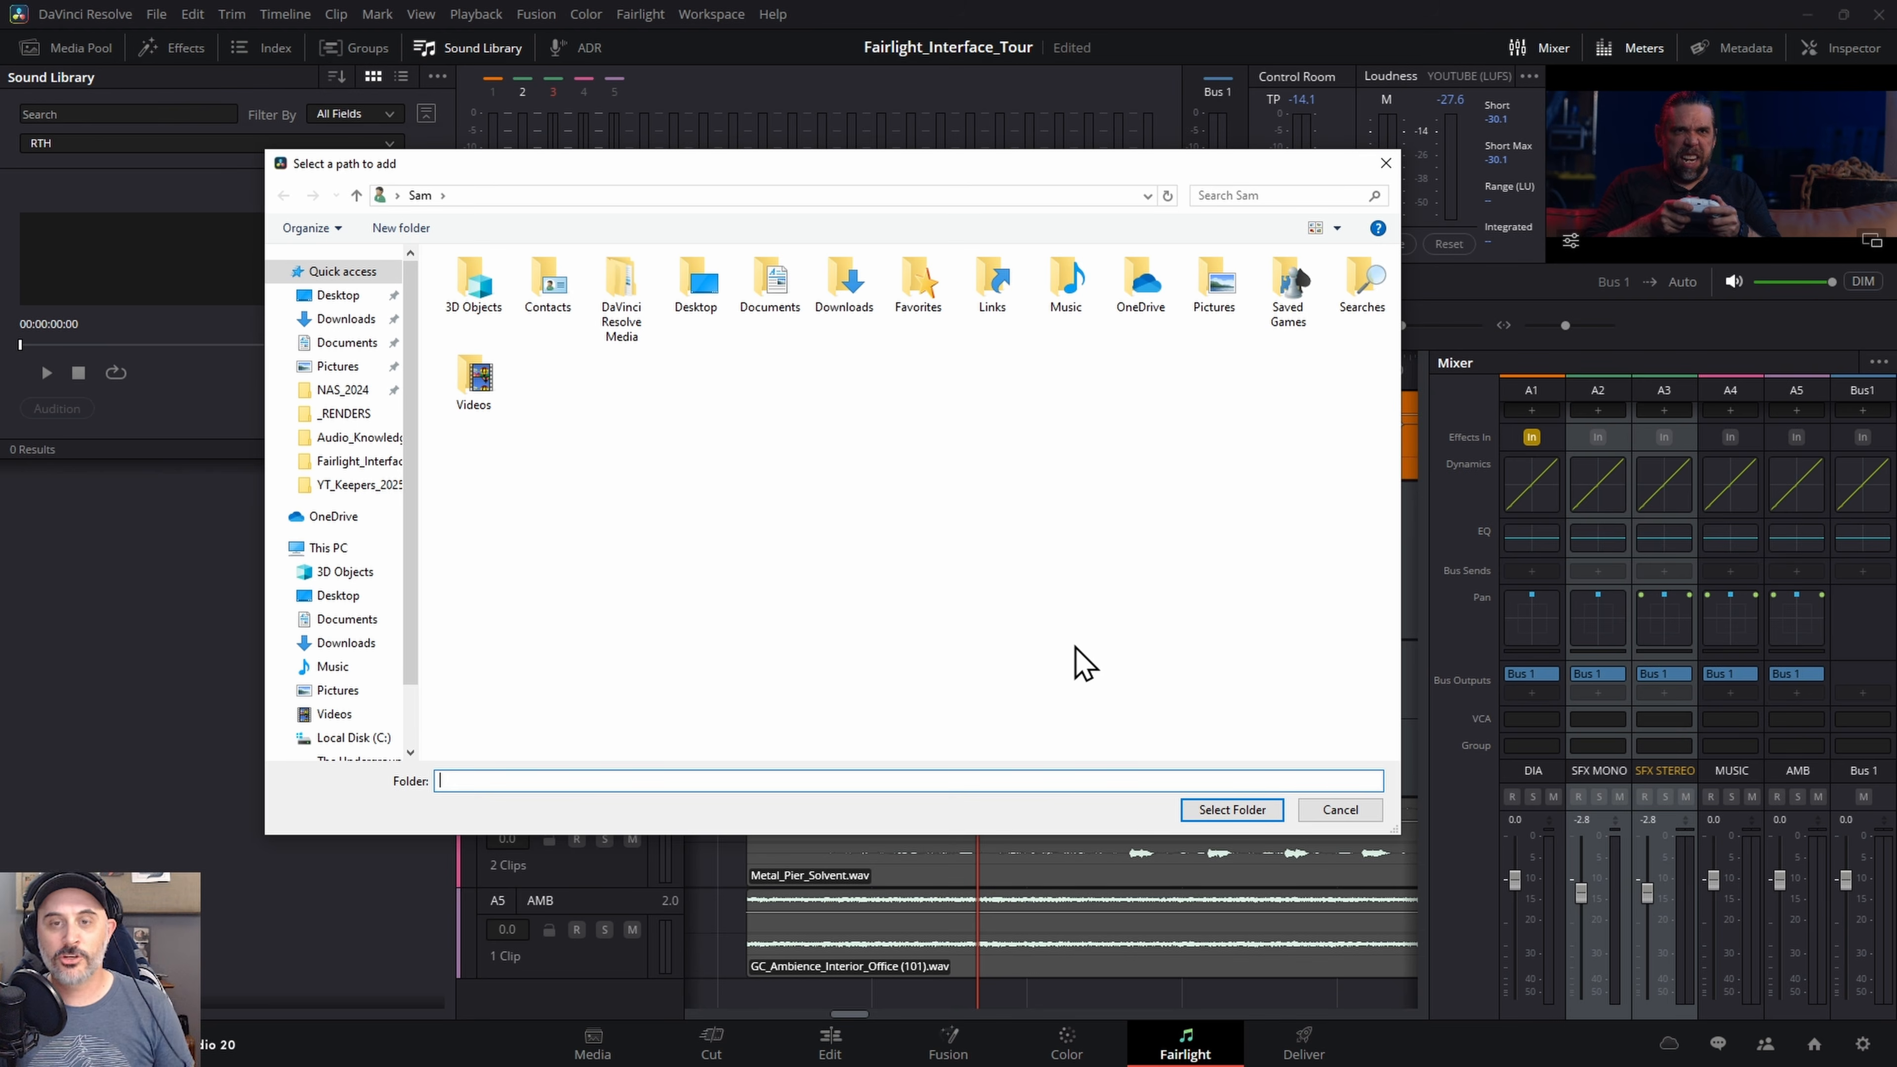
left_click(1341, 811)
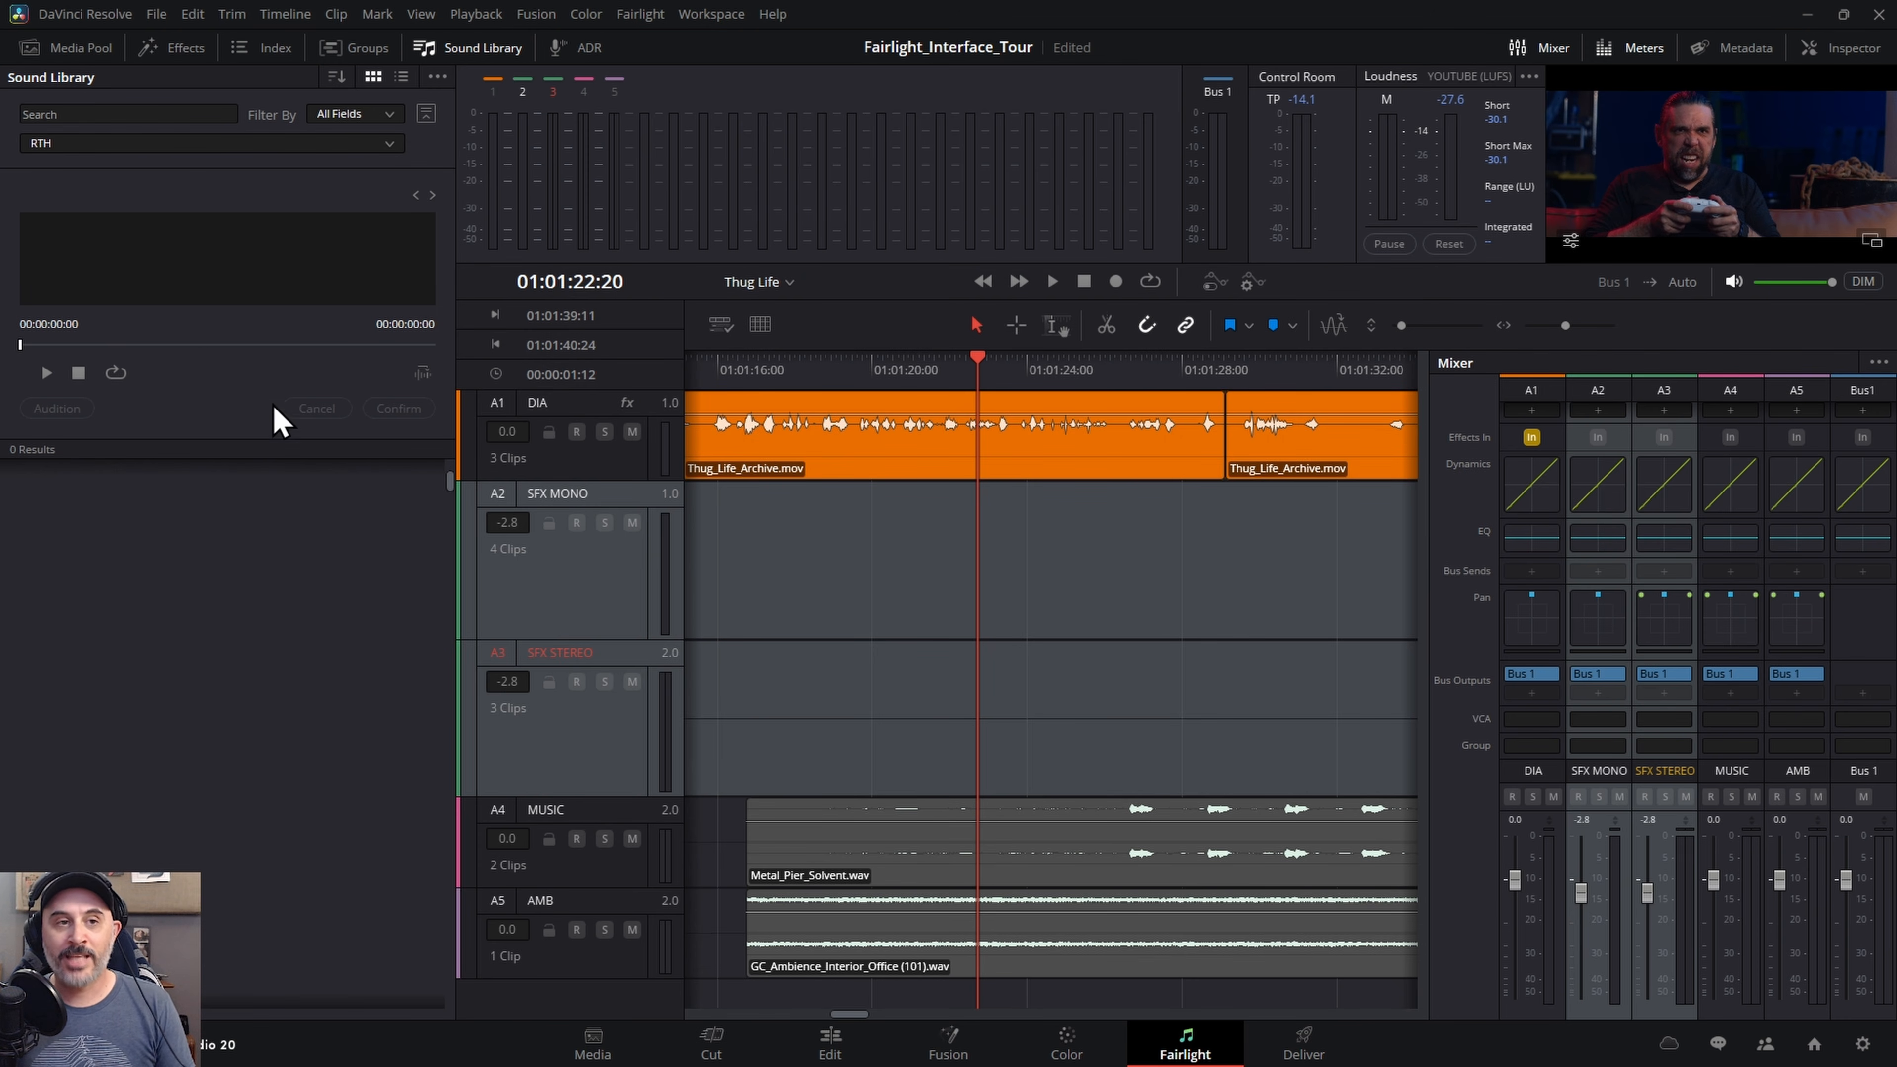
- Search the RTH sound library for "woosh" and browse the matching sounds
left_click(97, 114)
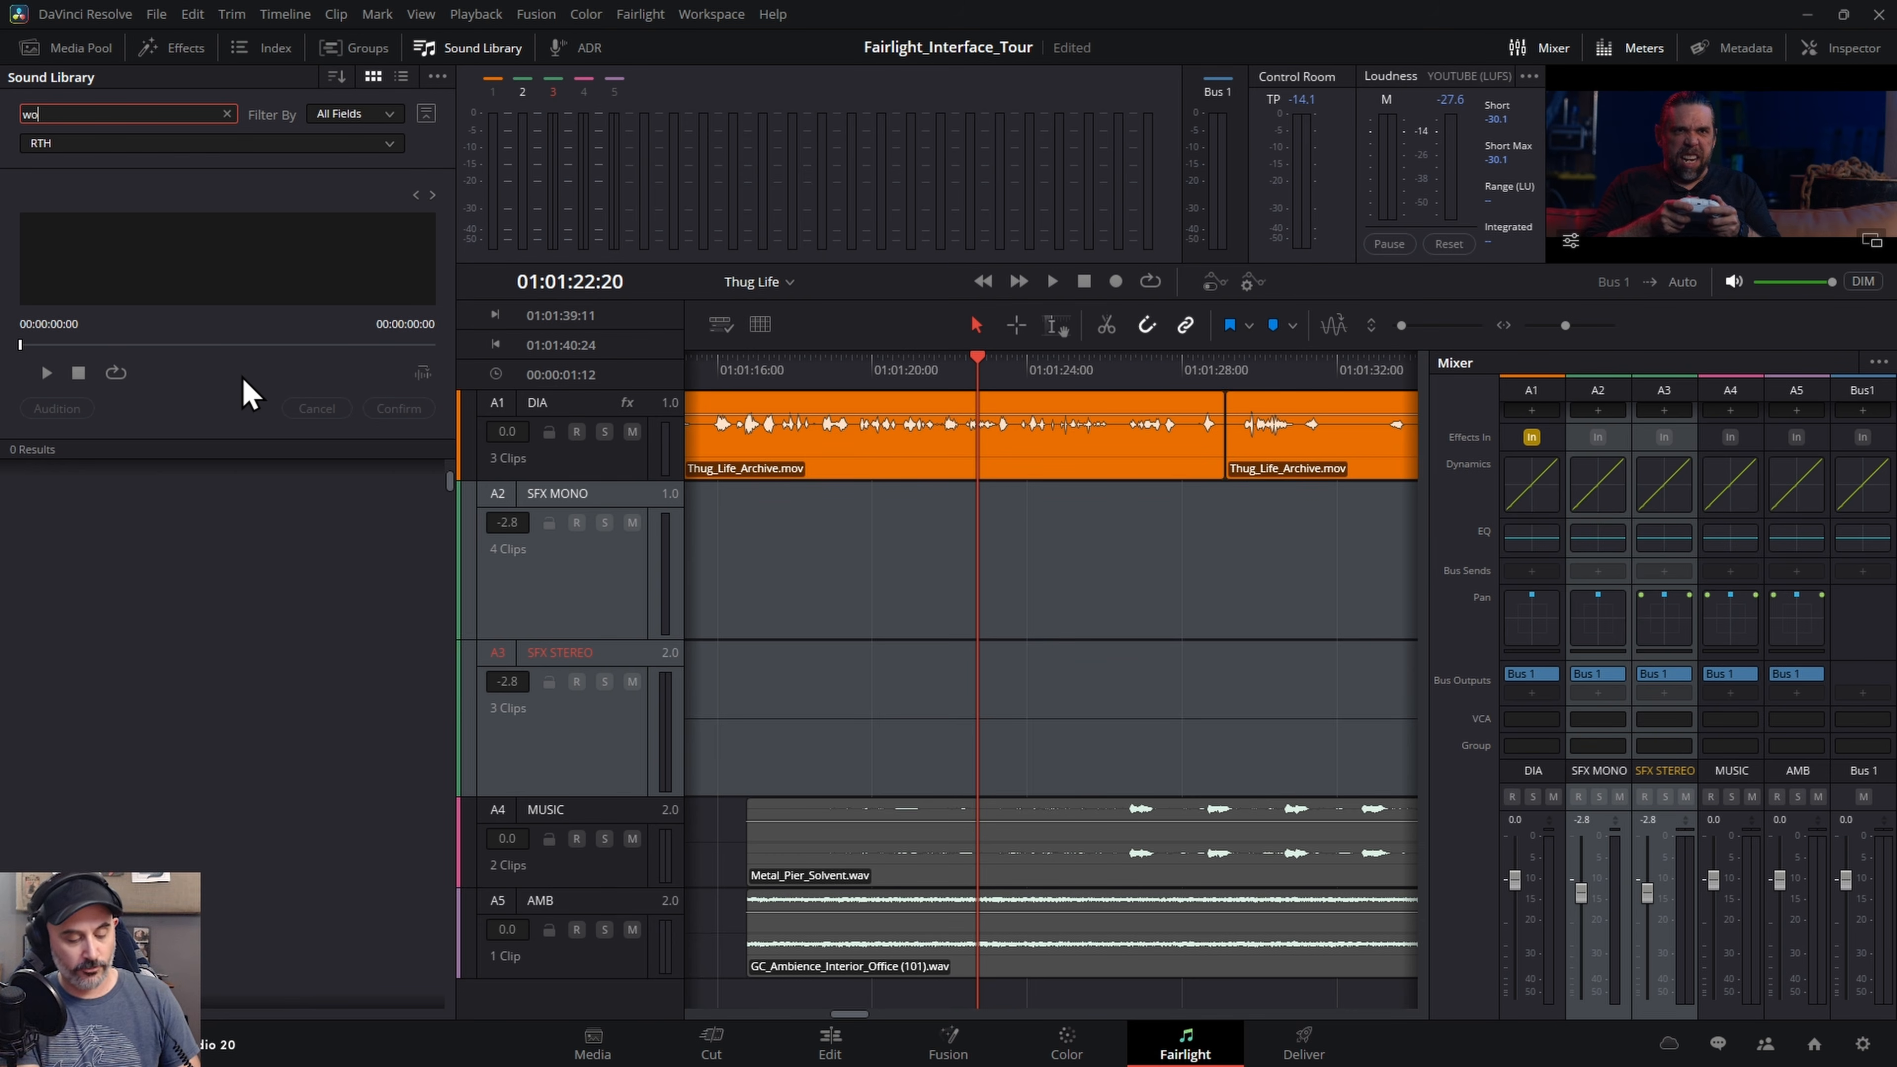
type("woosh")
key("Return")
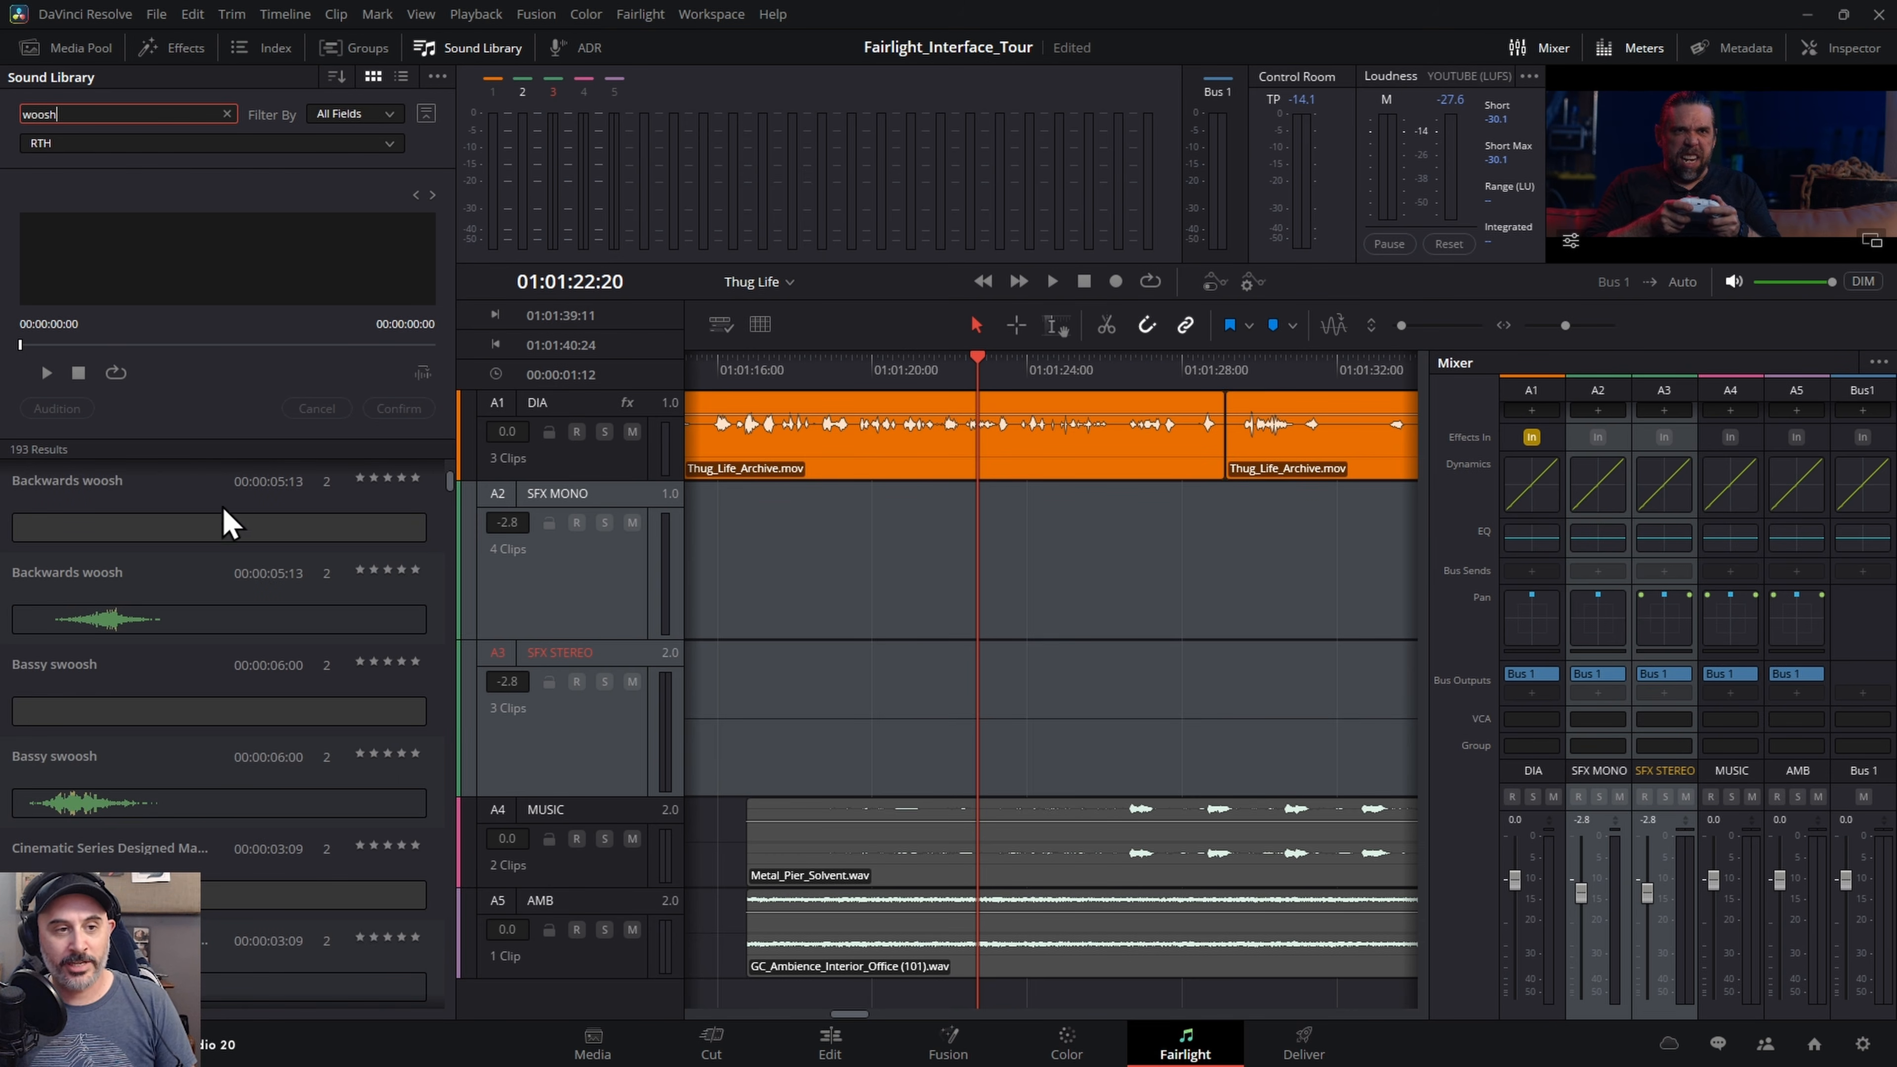
left_click_drag(450, 487, 452, 536)
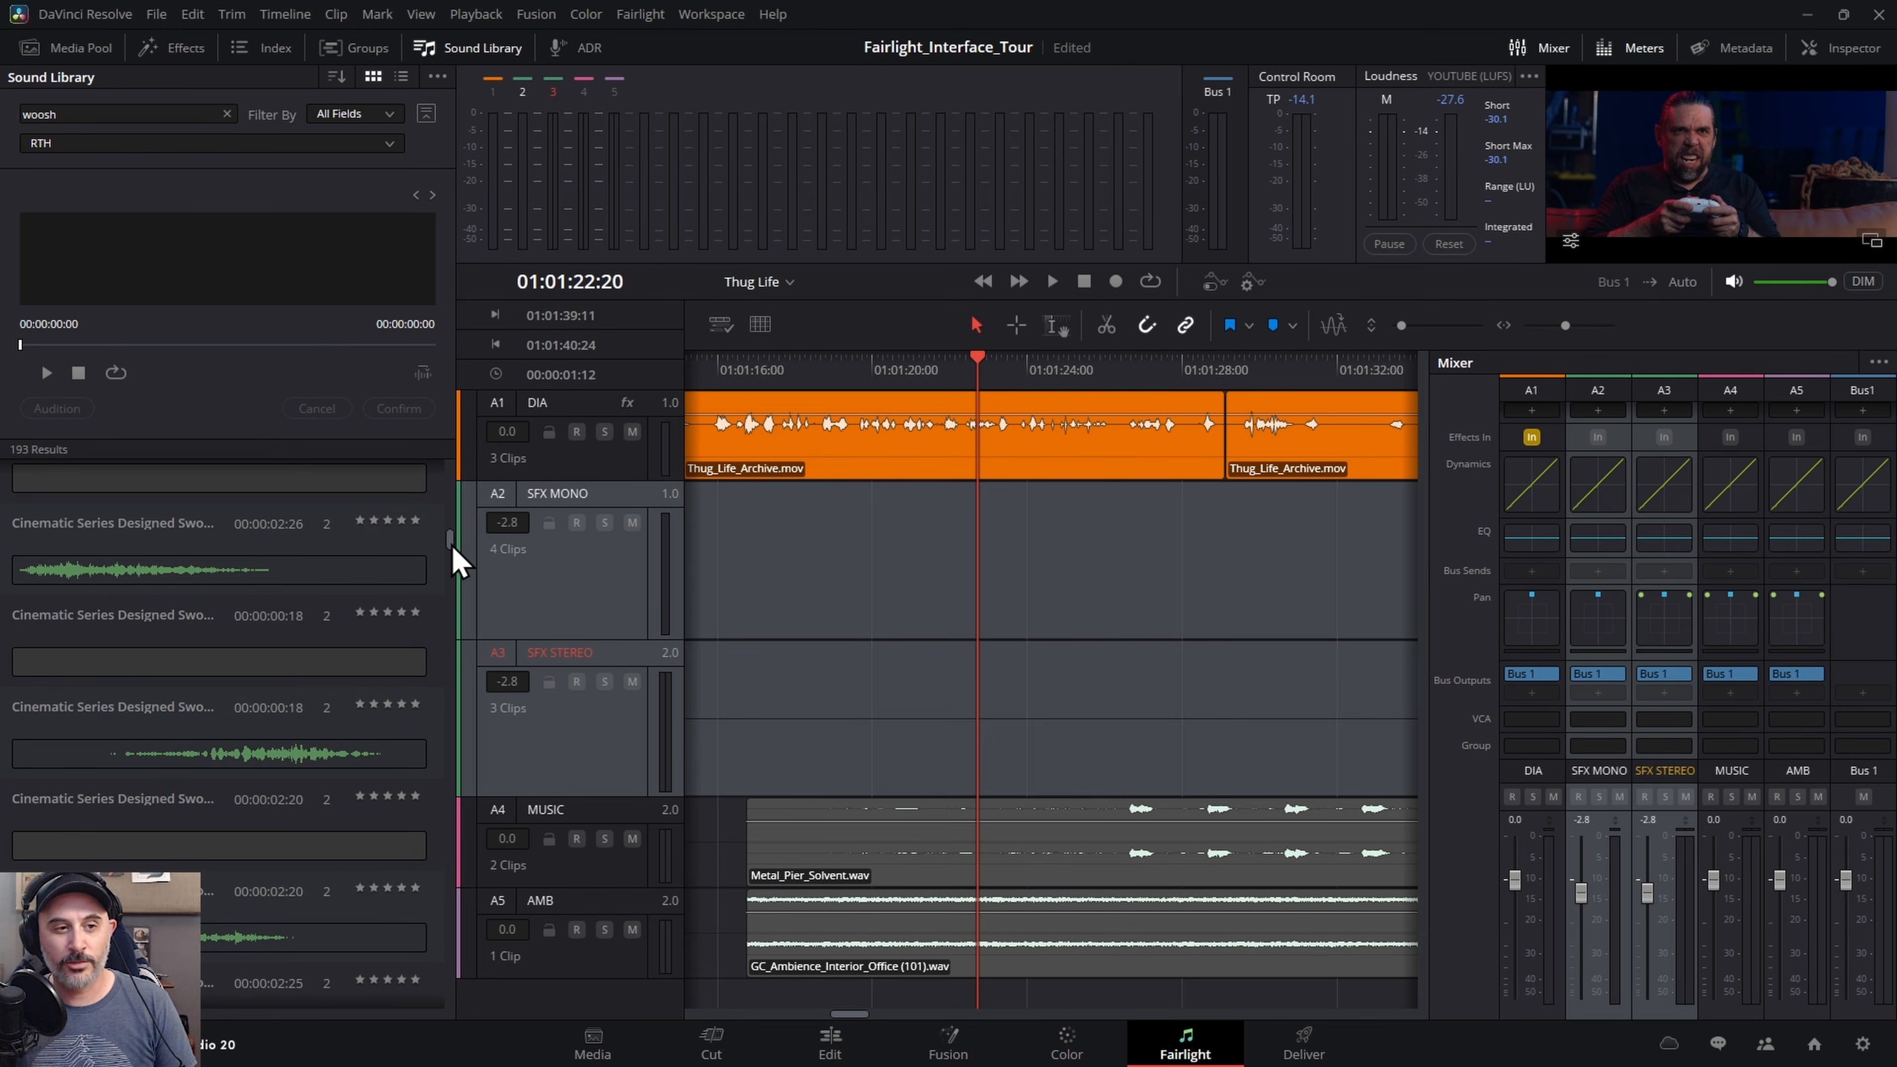
- Preview the sound Cinematic Series Designed Swoosh Glitchy And Magical Texture in the Sound Library
scroll(452, 546, "up", 3)
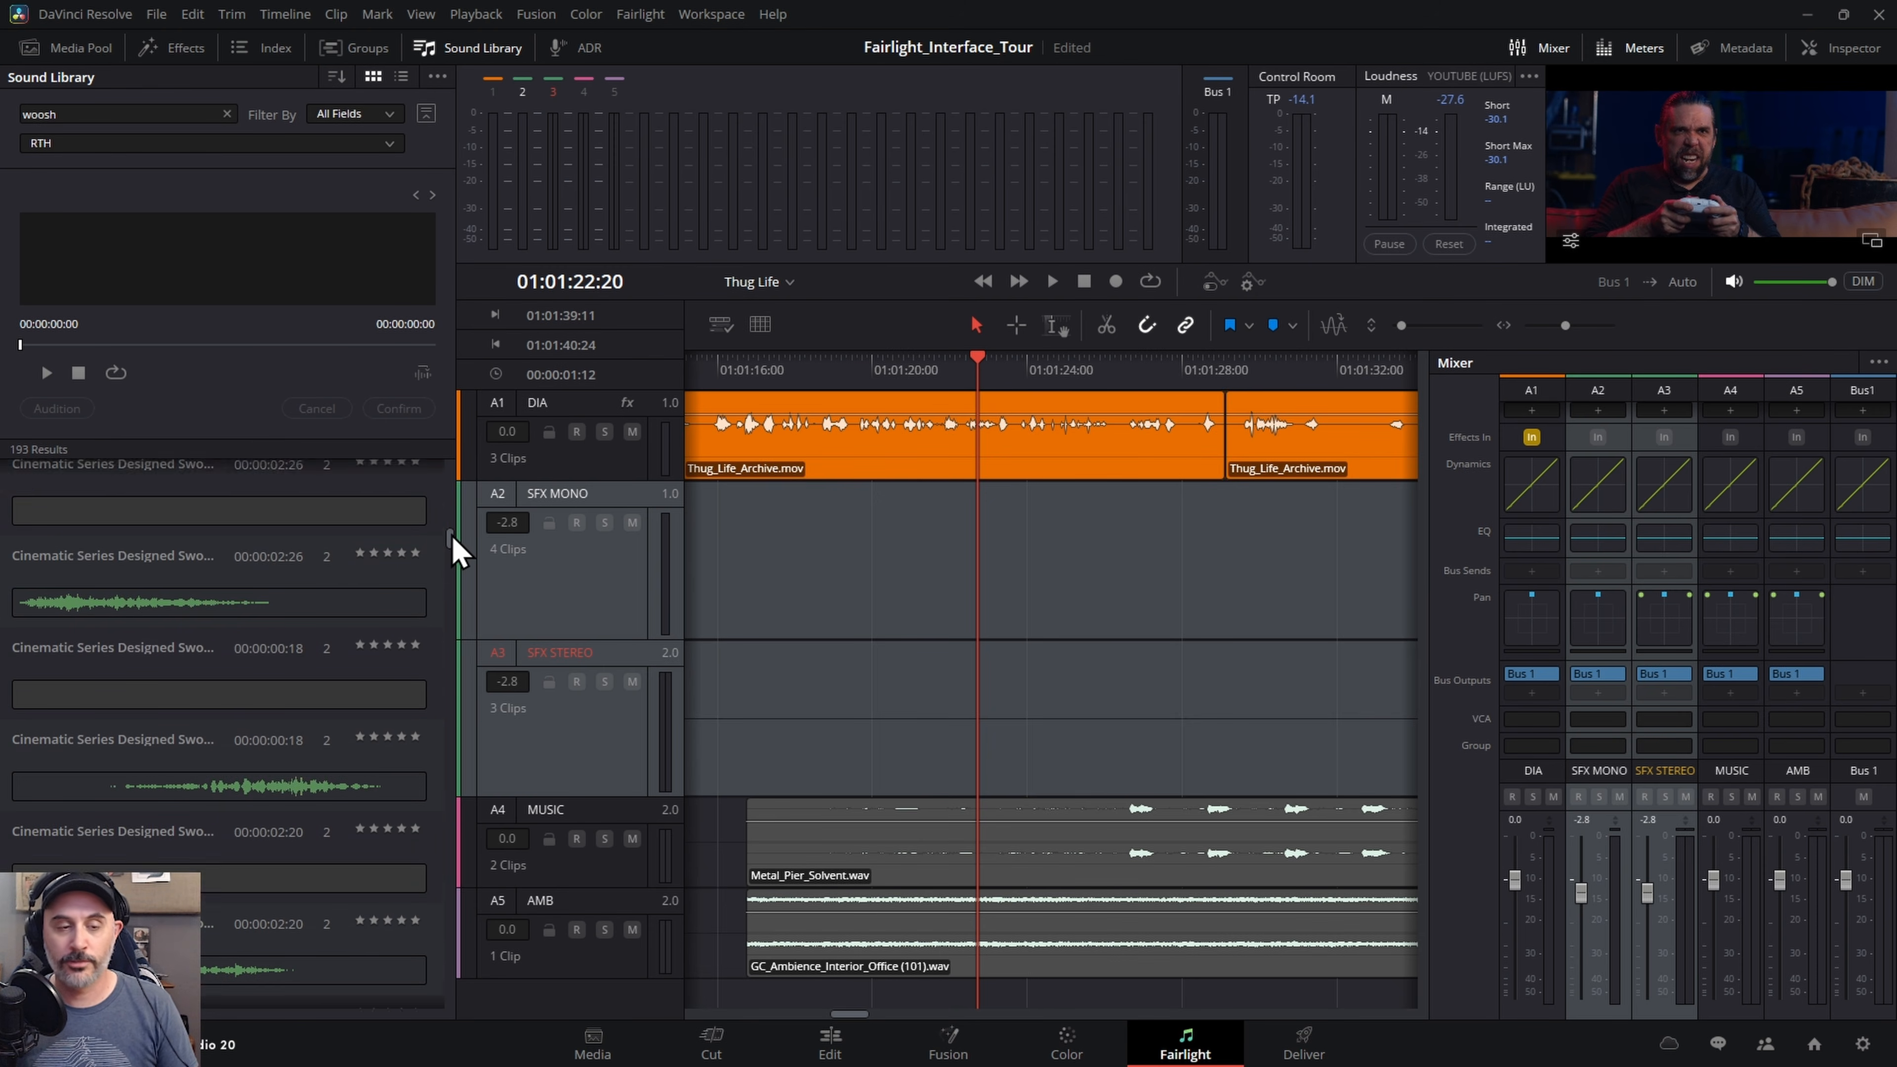
left_click(170, 652)
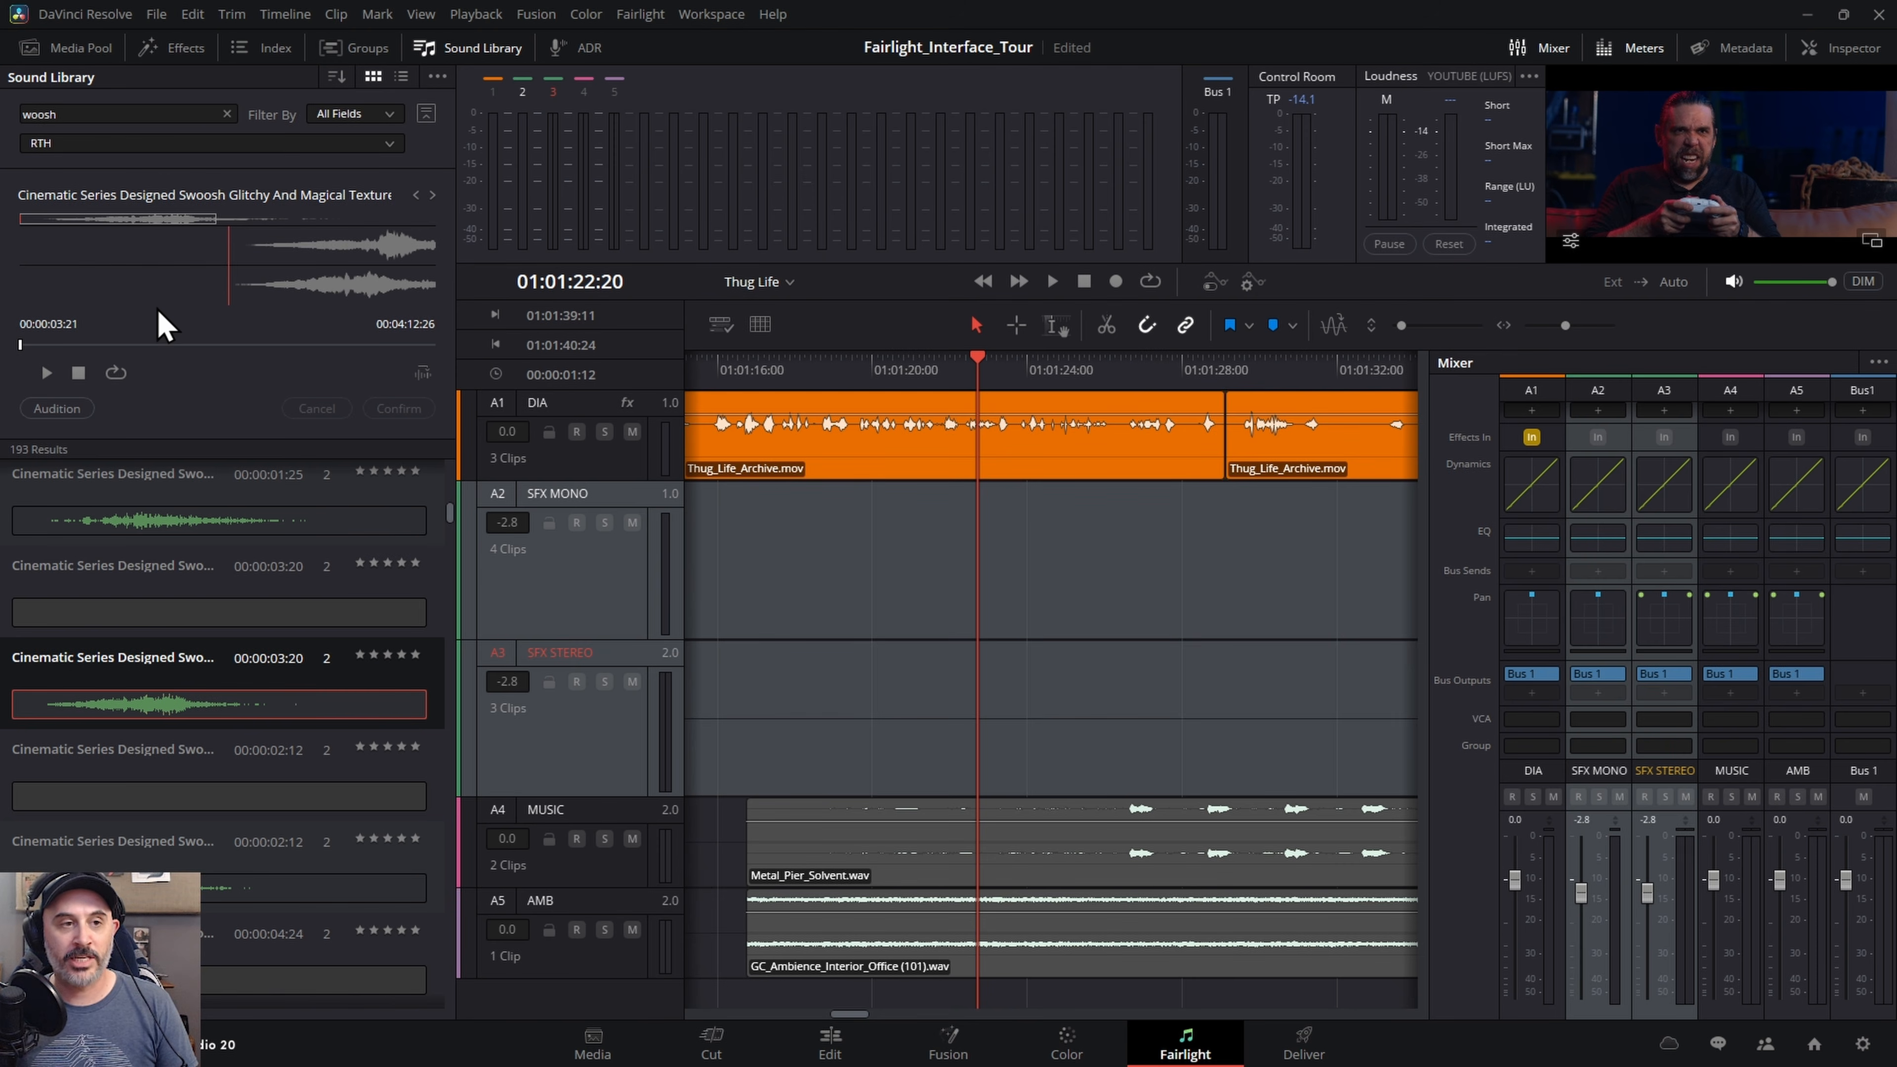
left_click(46, 372)
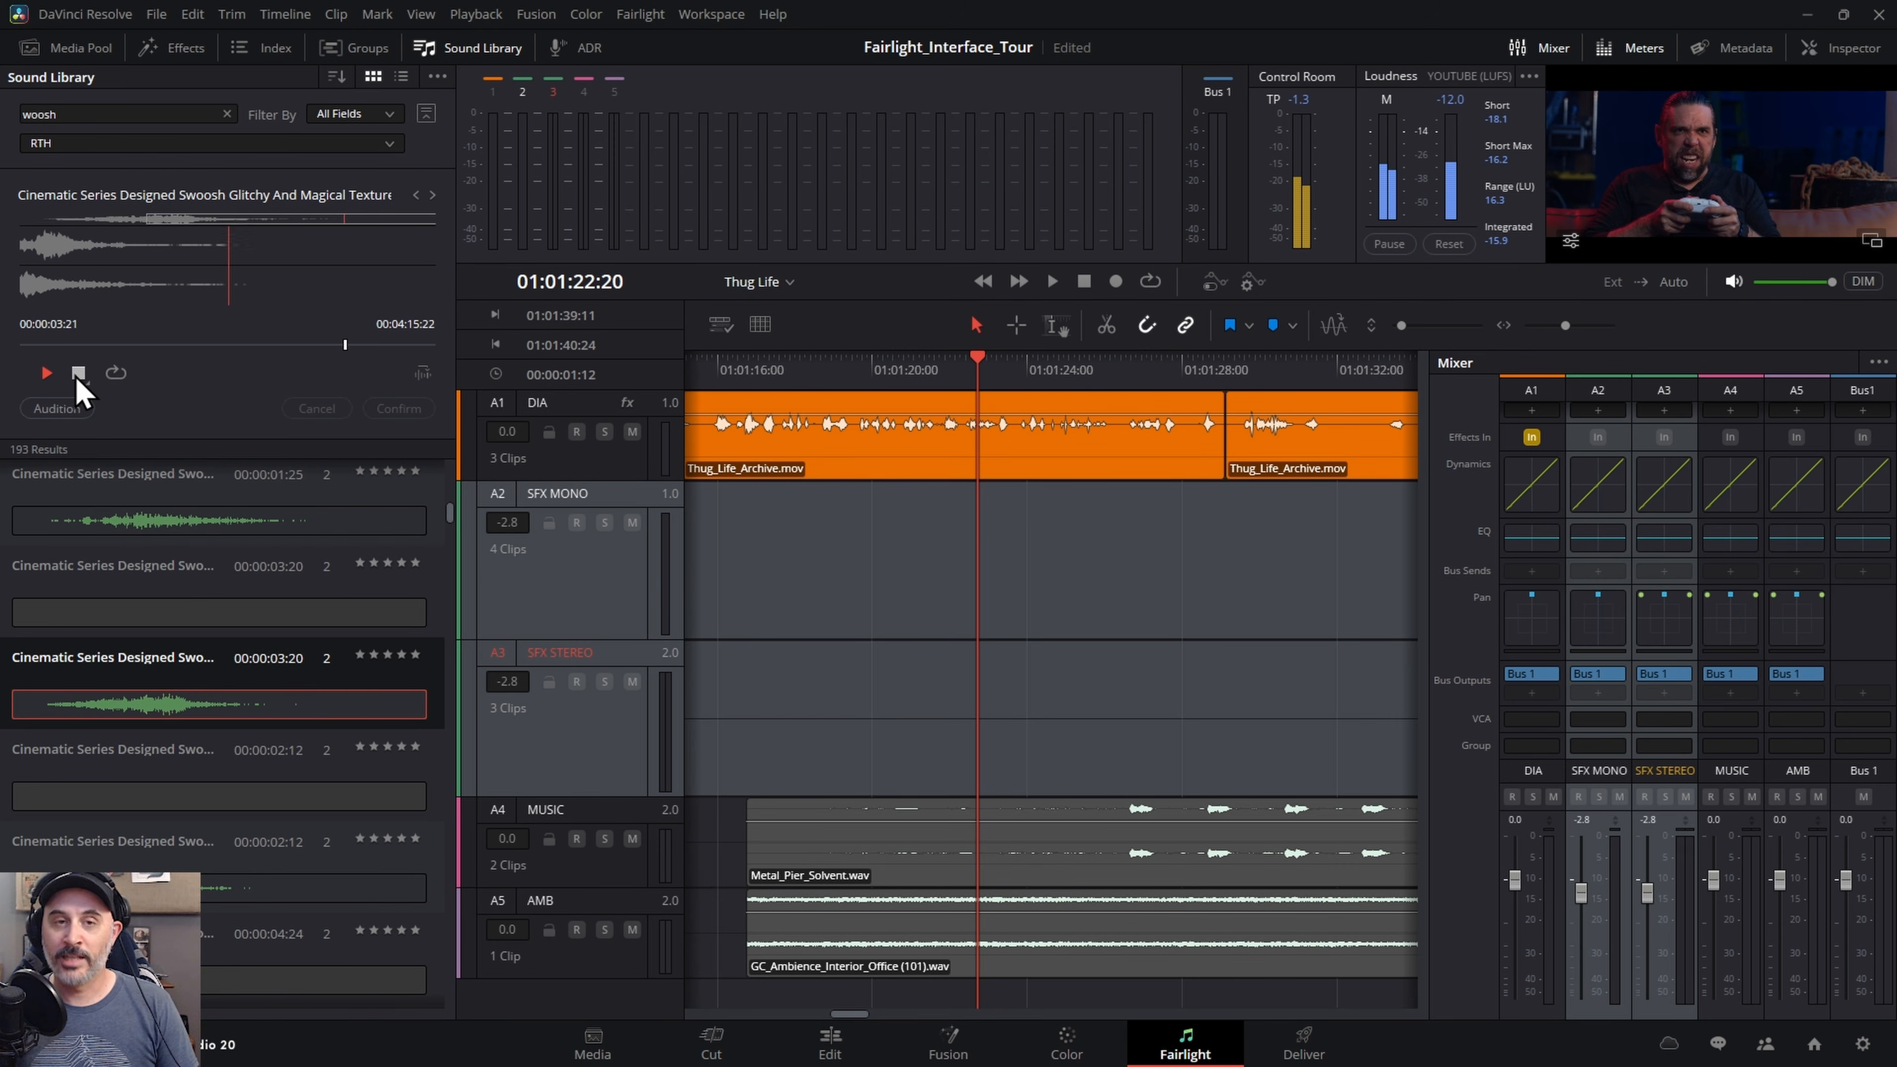
left_click(77, 377)
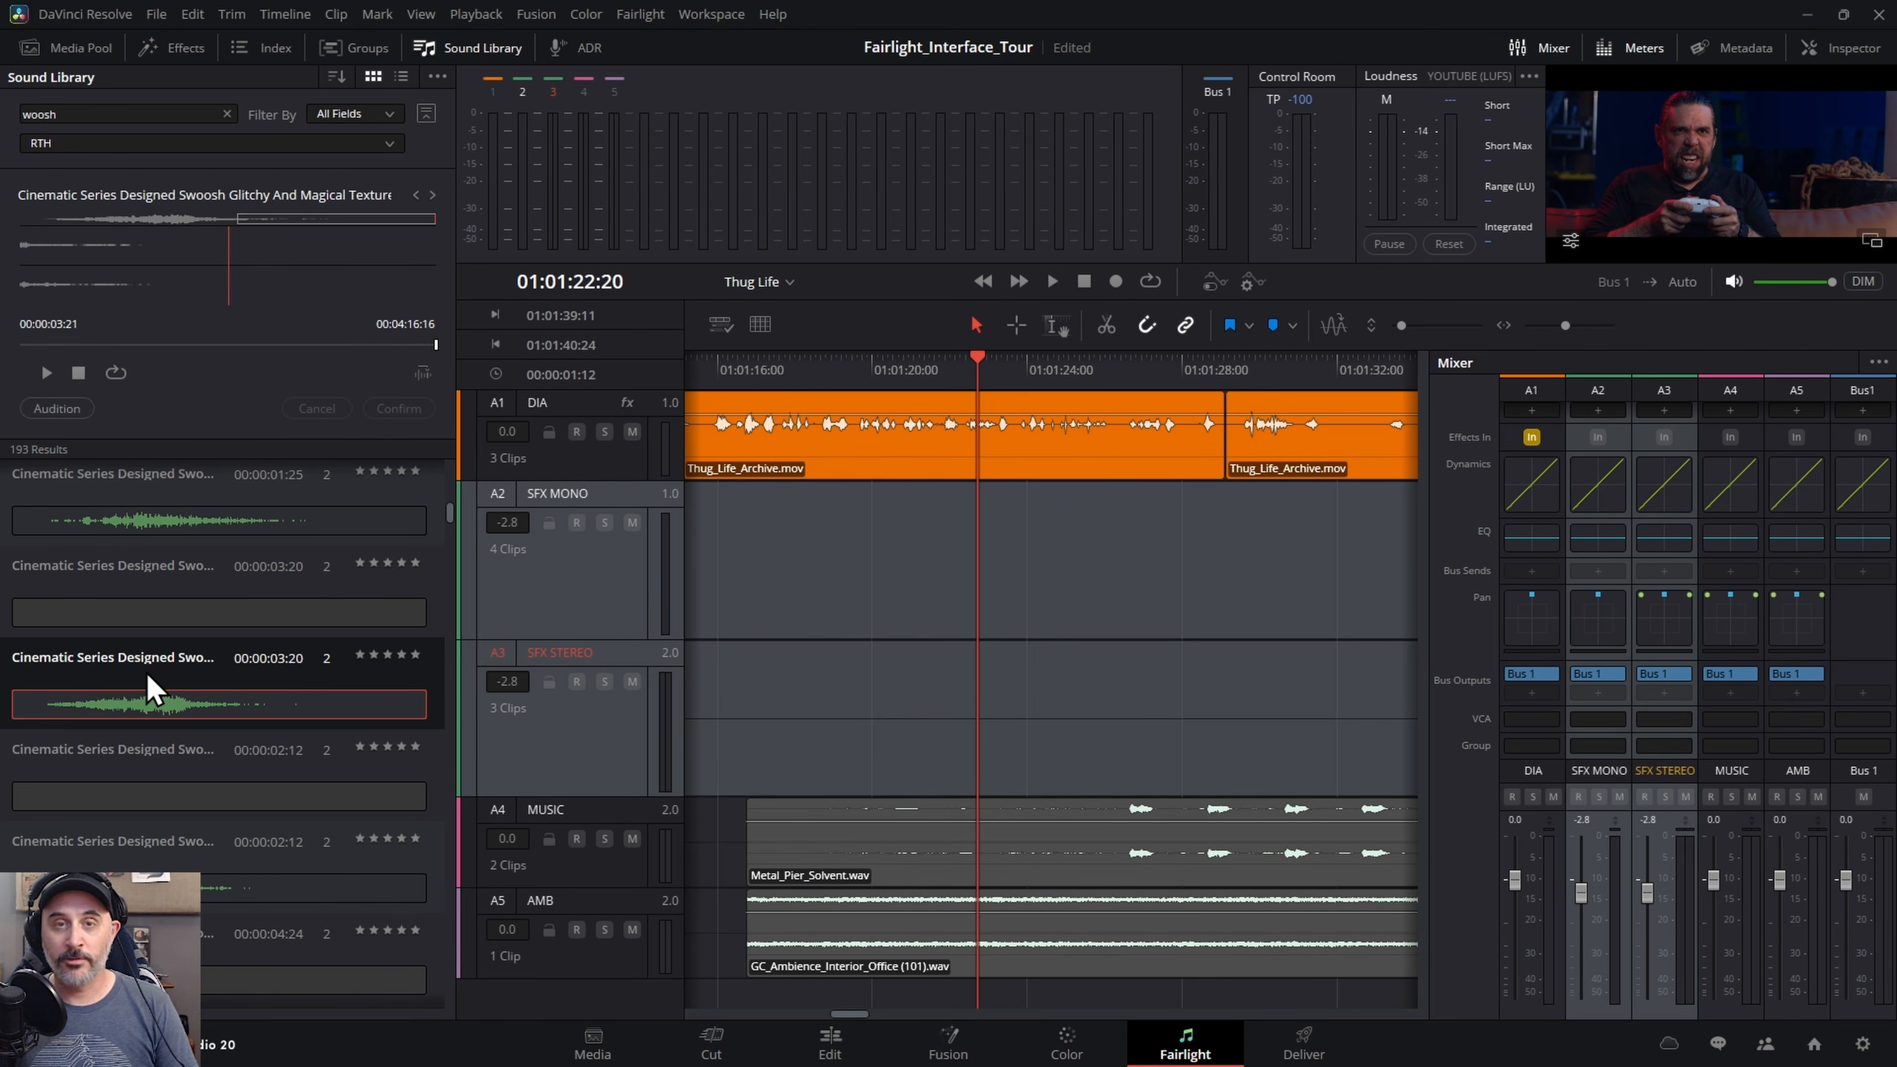
- Try placing the swoosh on the SFX STEREO track from the results list and from the preview waveform, undoing each placement
left_click_drag(147, 675, 928, 708)
key("ctrl+z")
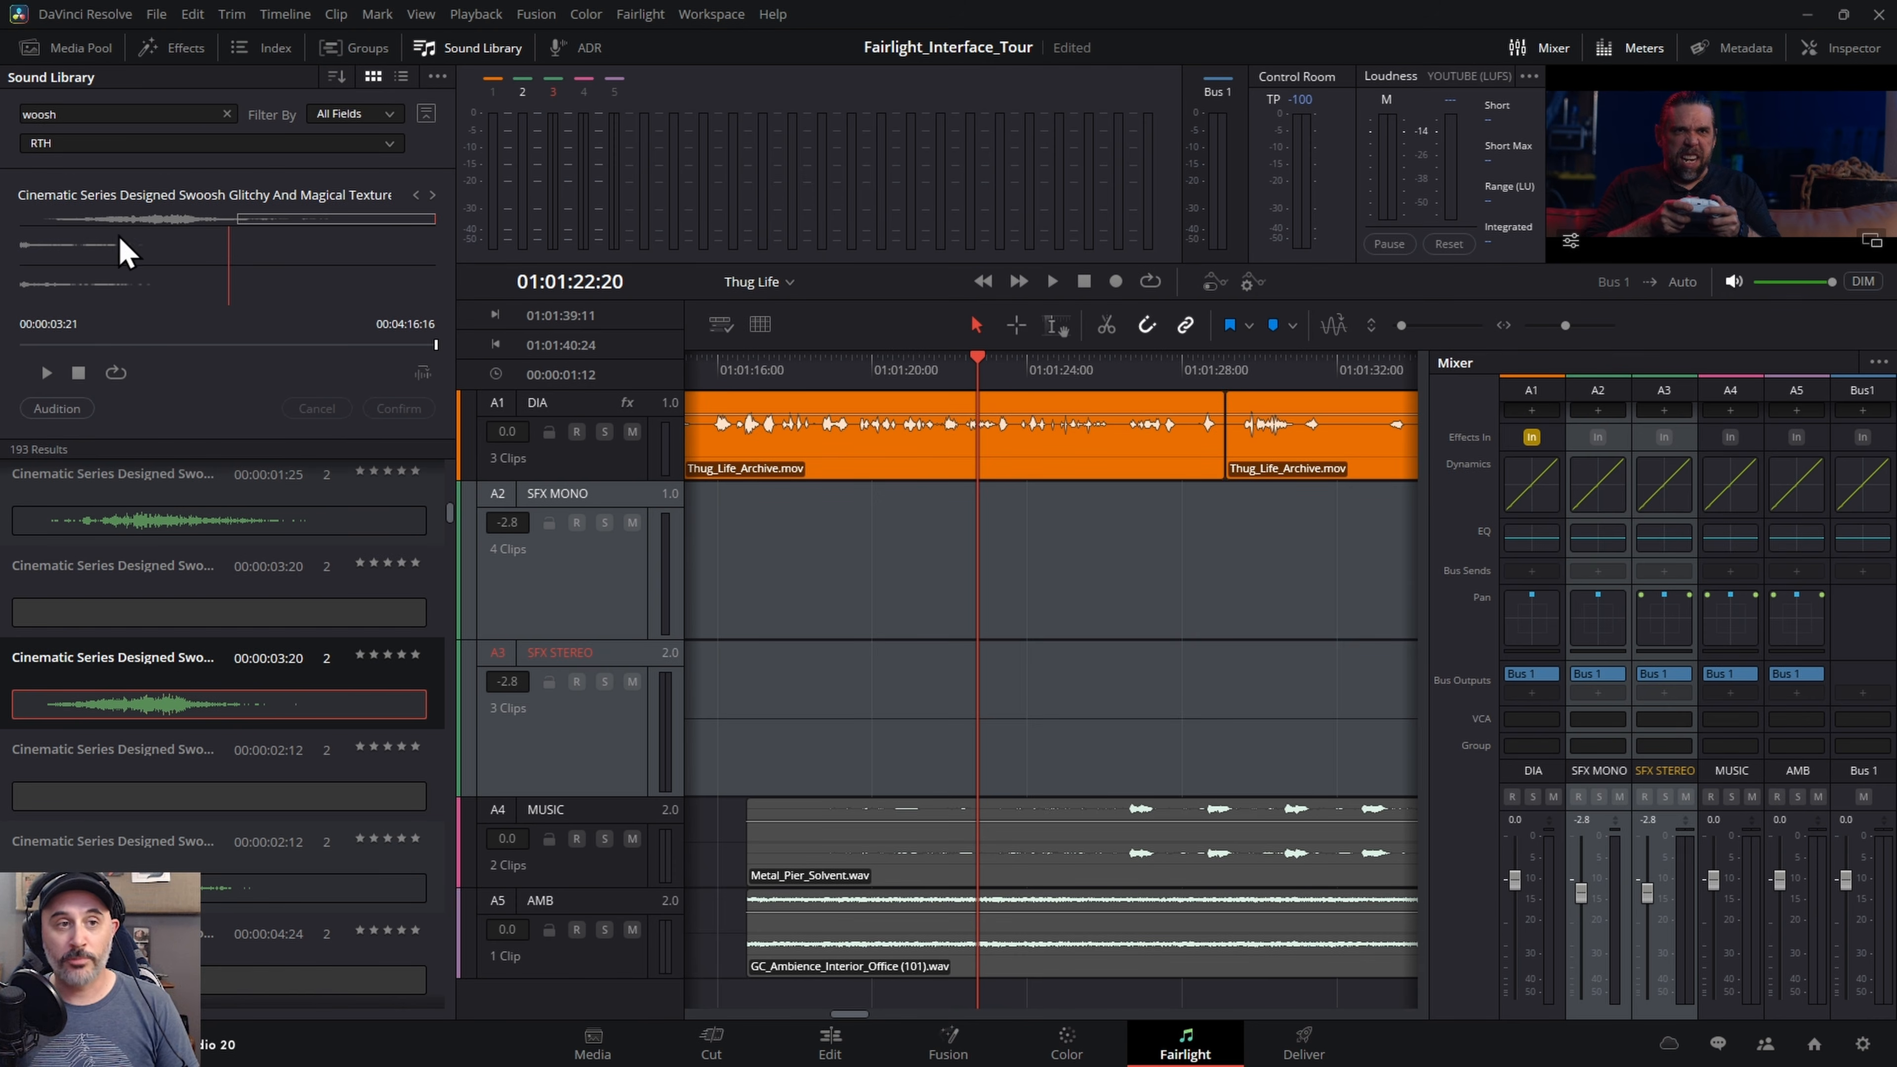
left_click_drag(127, 265, 940, 703)
key("ctrl+z")
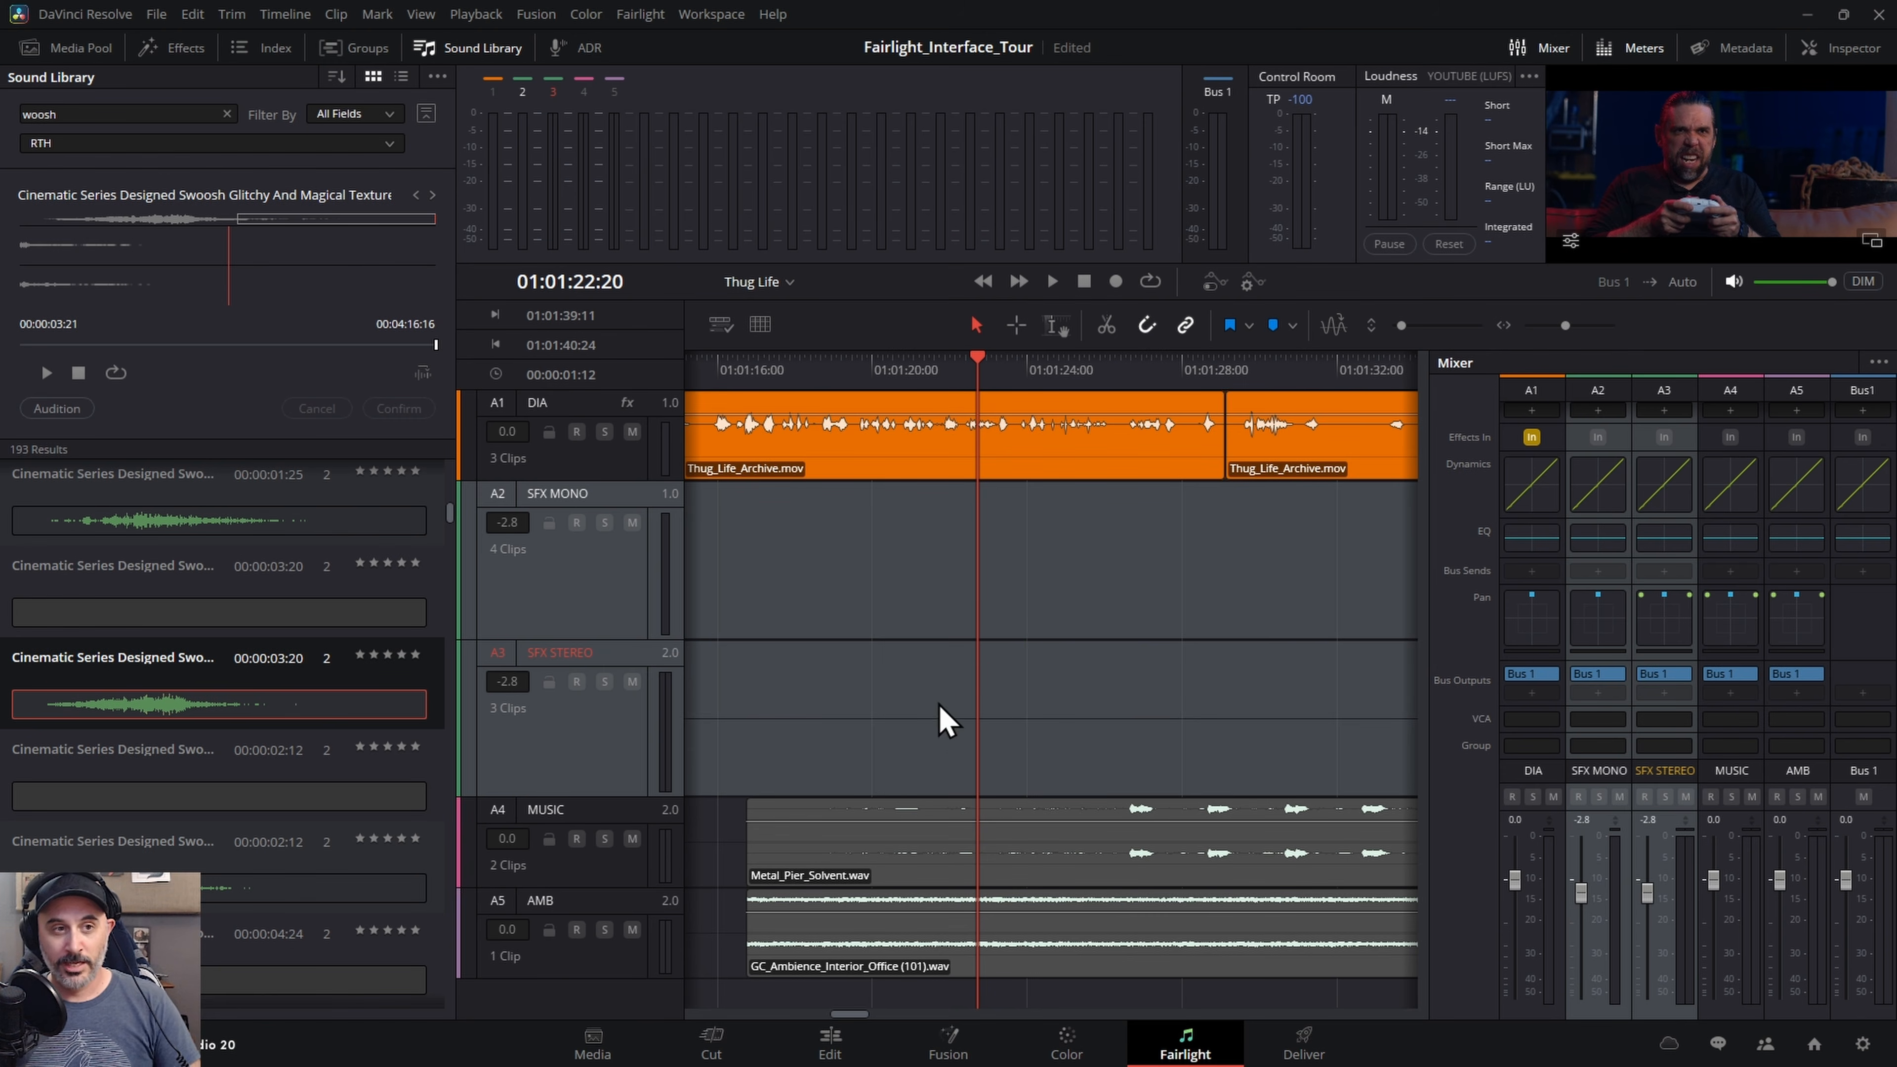
- Audition the selected swoosh on the SFX STEREO track at 01:01:21:21
left_click(914, 368)
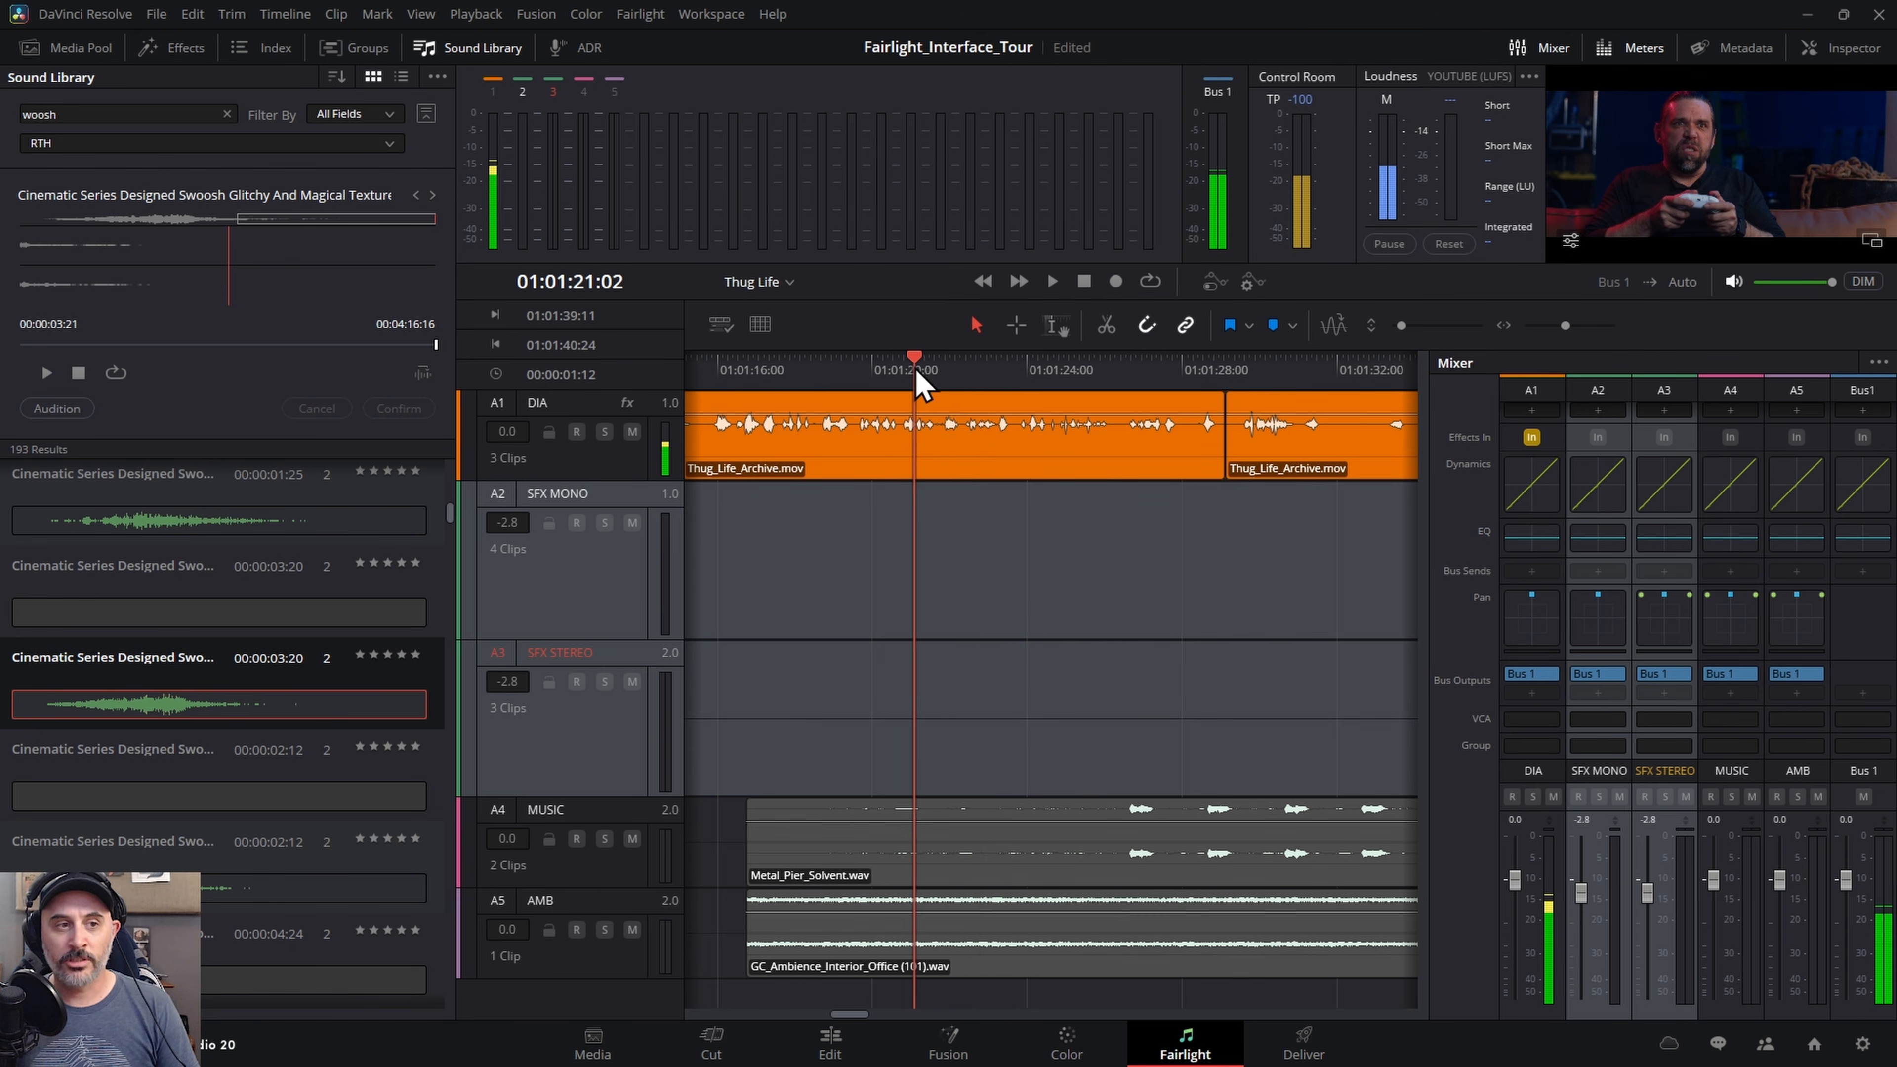
left_click_drag(923, 359, 940, 381)
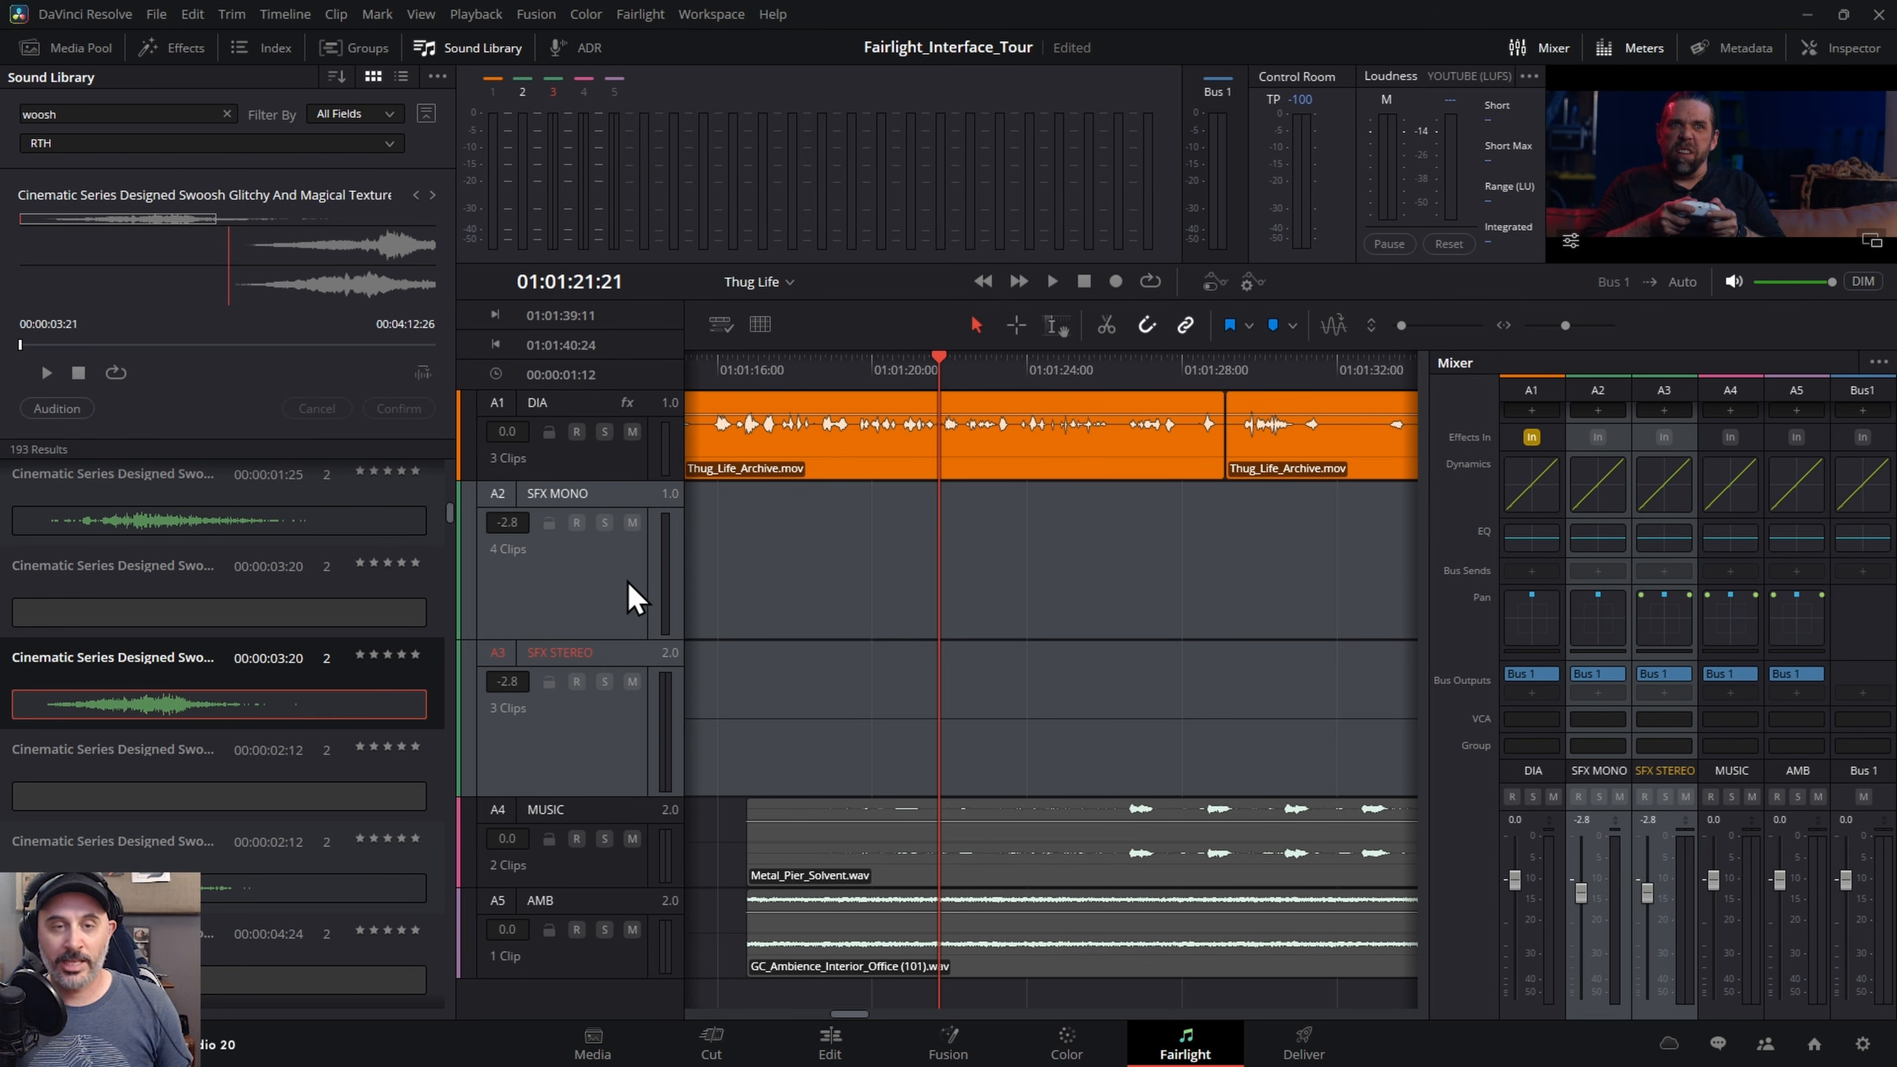
left_click(588, 734)
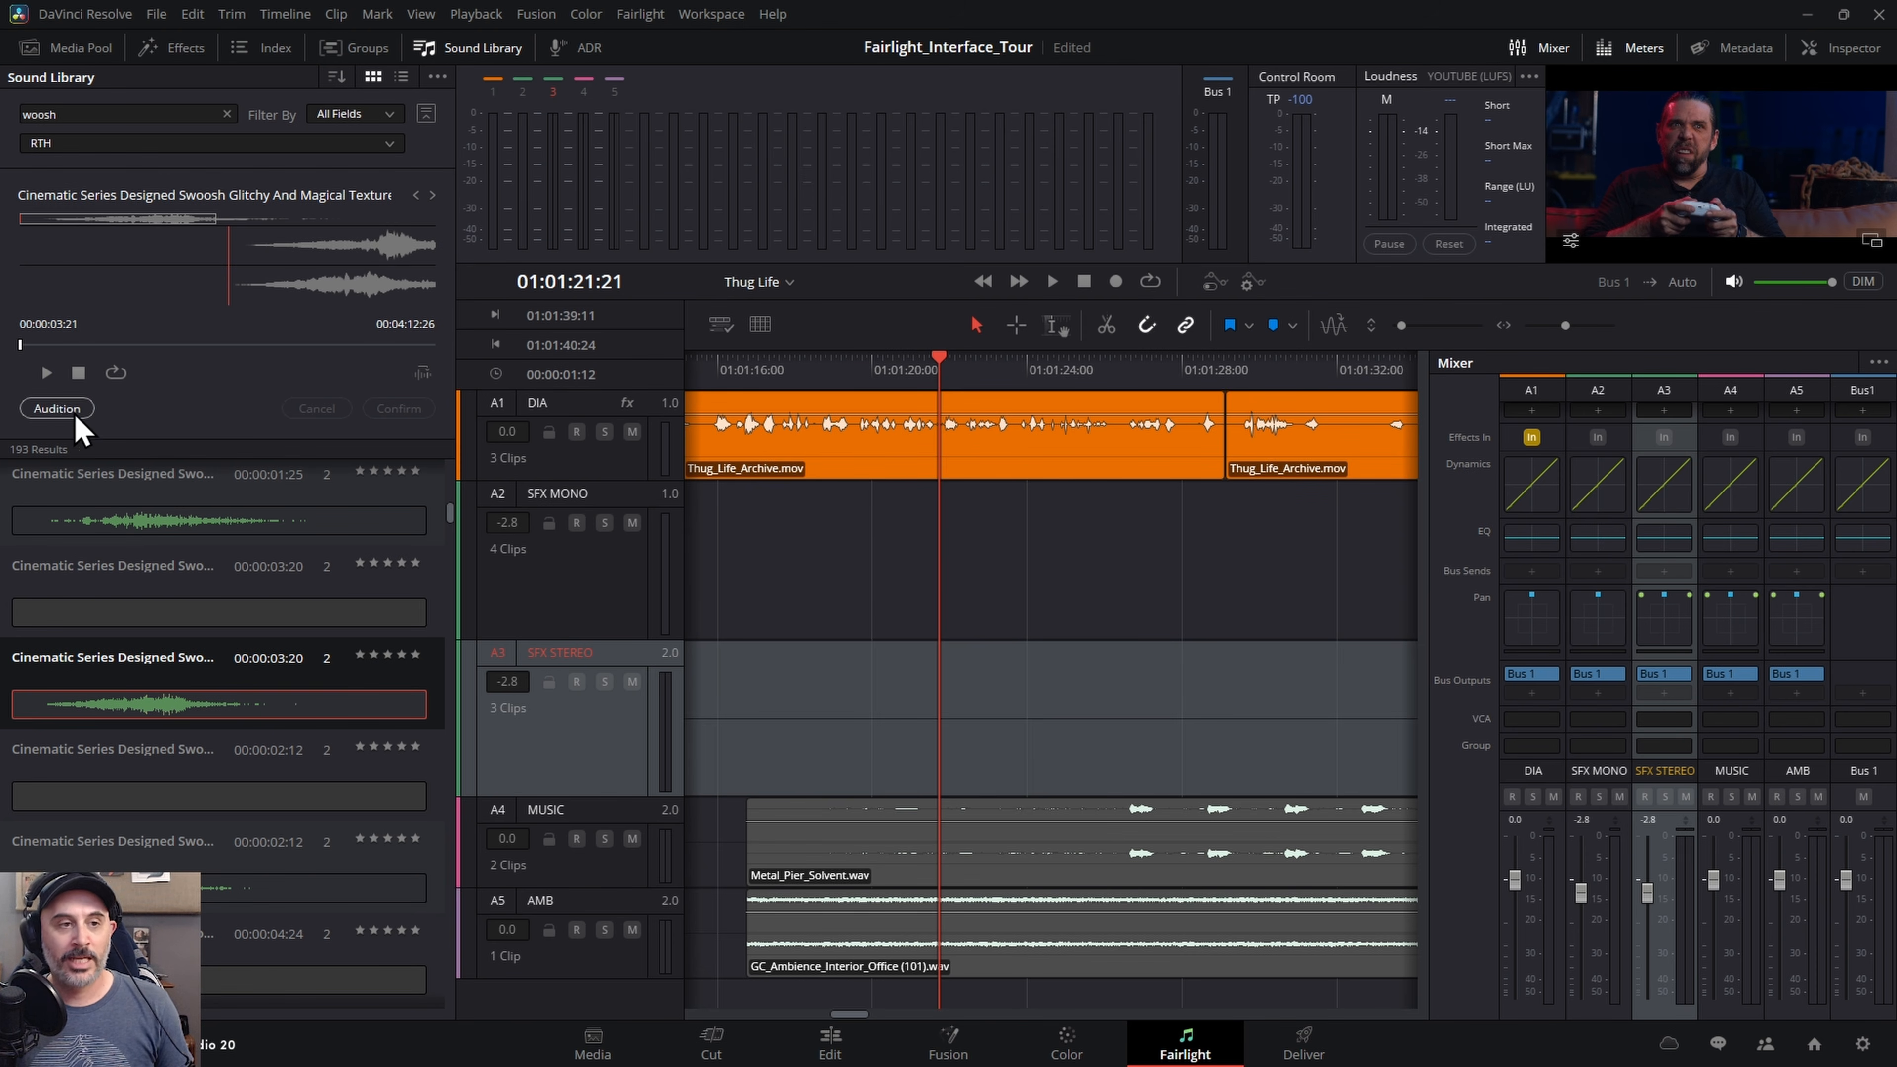
left_click(60, 410)
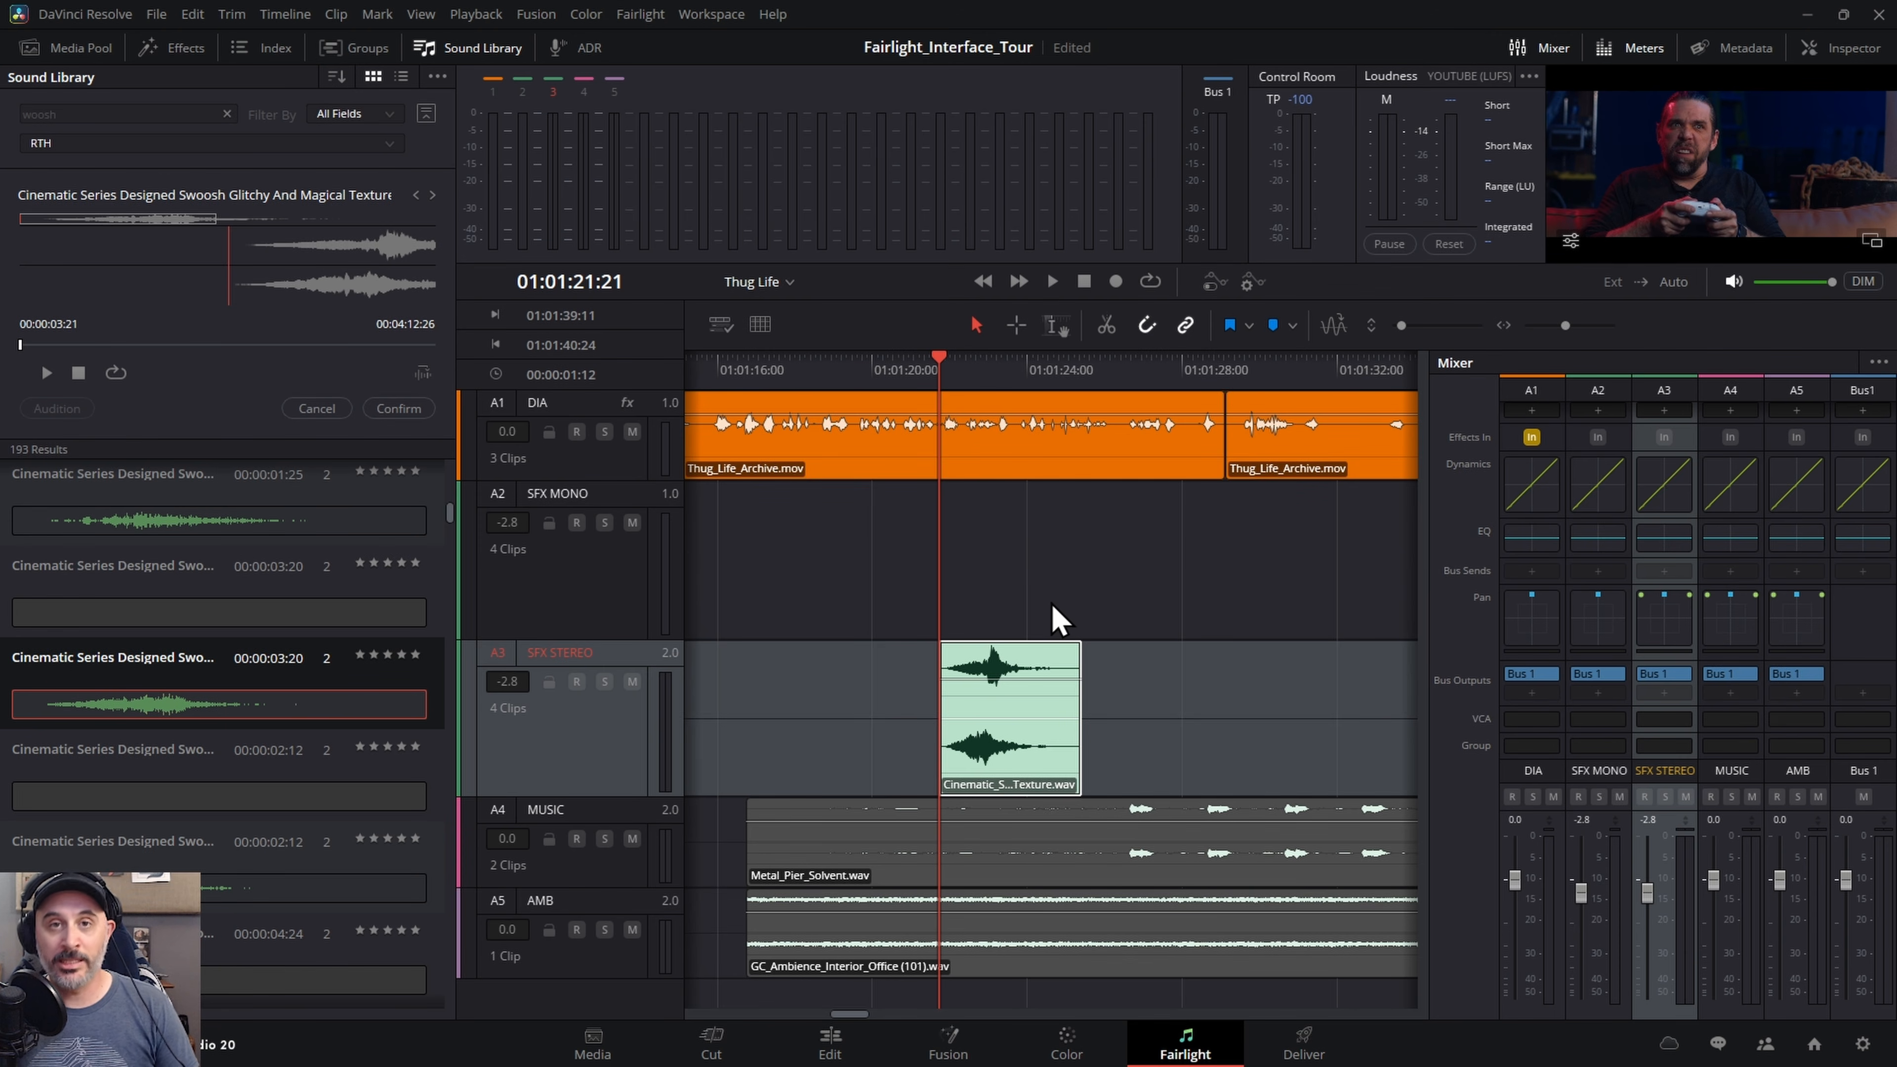
- Play the timeline from 01:01:21:20 to hear the auditioned swoosh in context, and cancel the audition
left_click(935, 370)
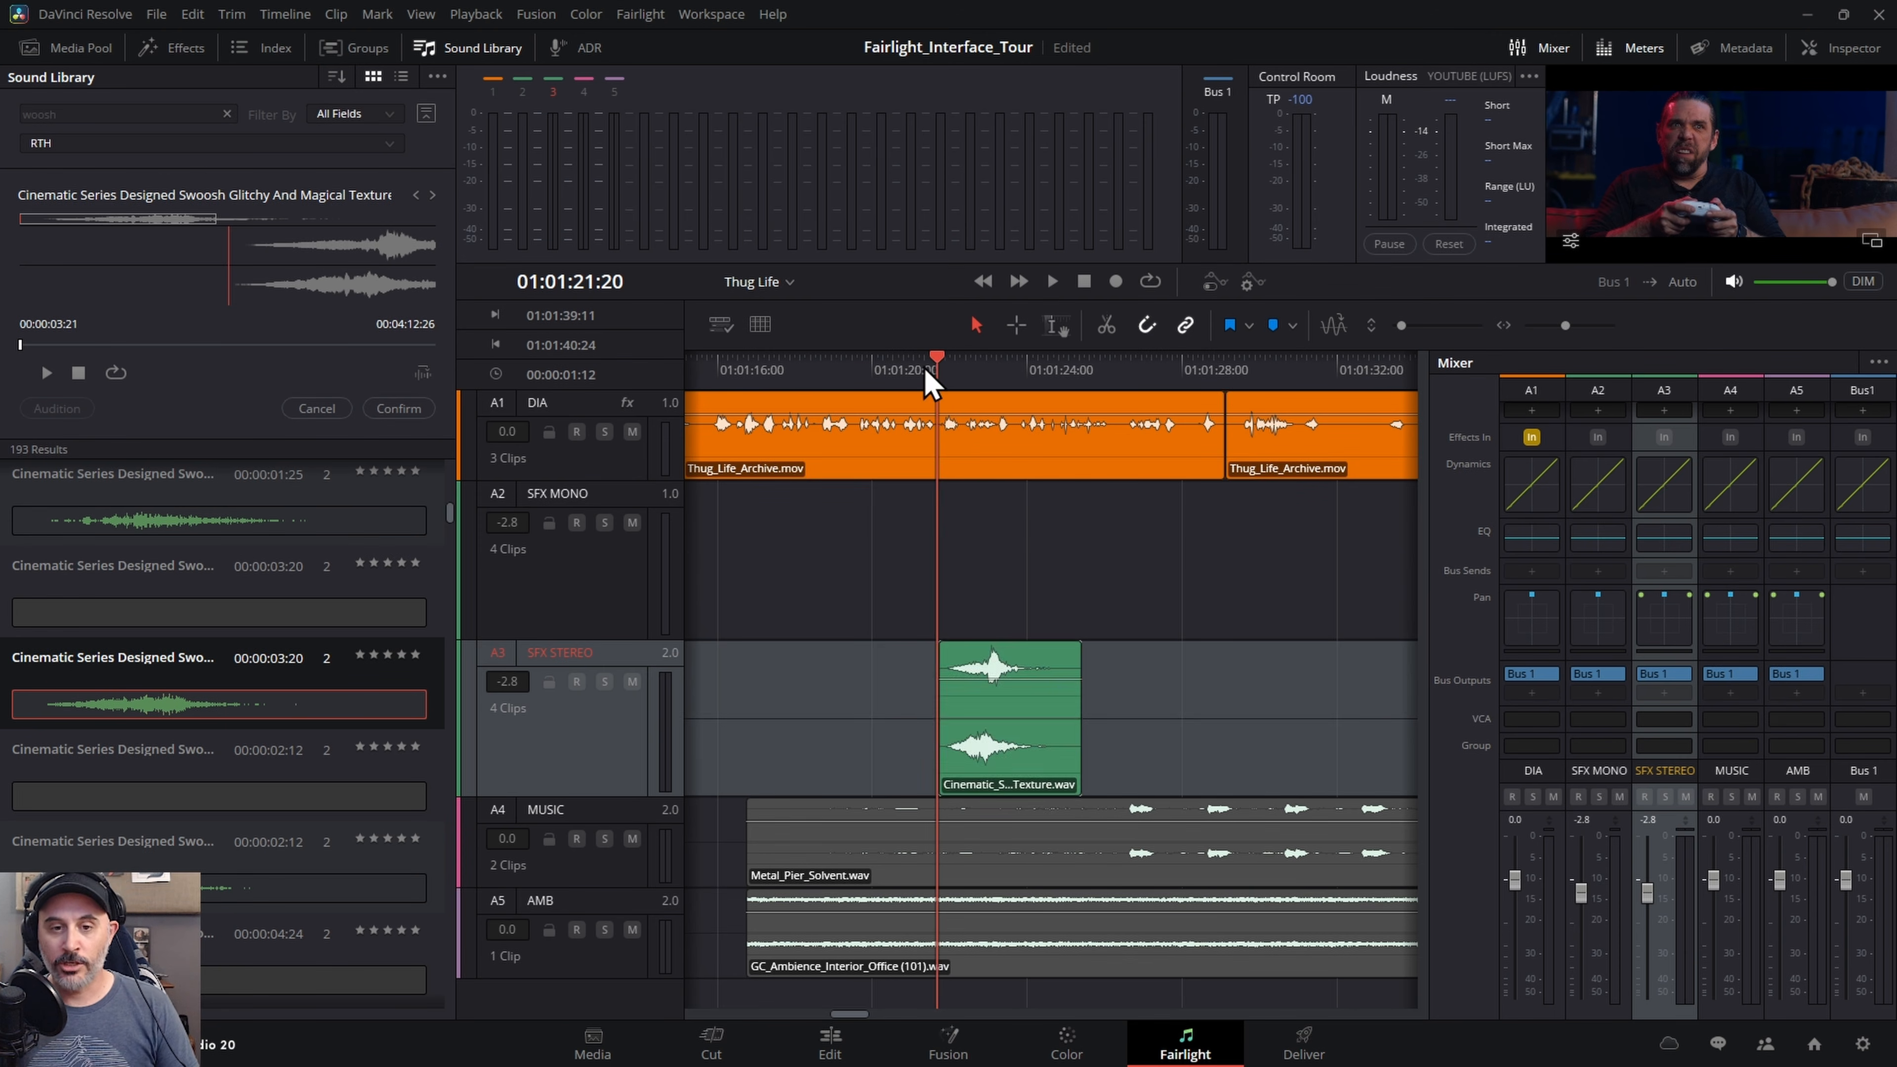
key("space")
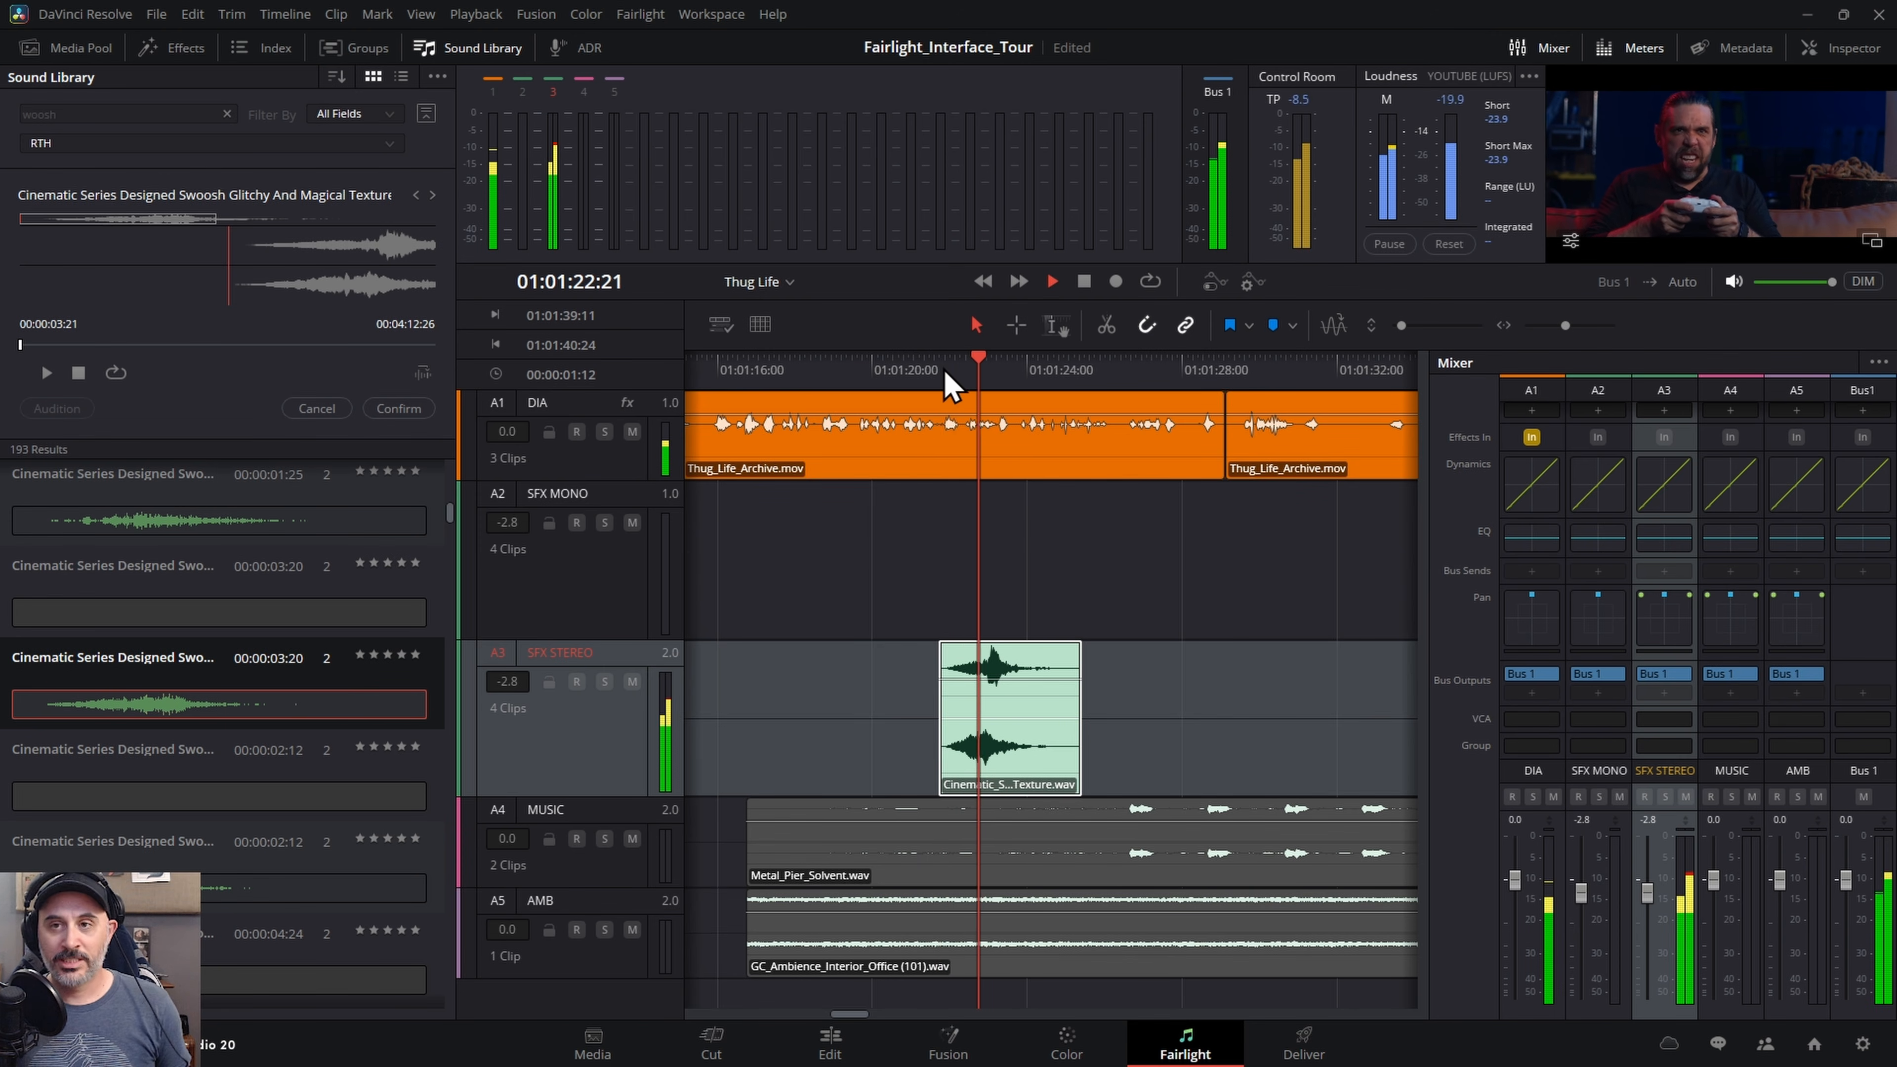
key("space")
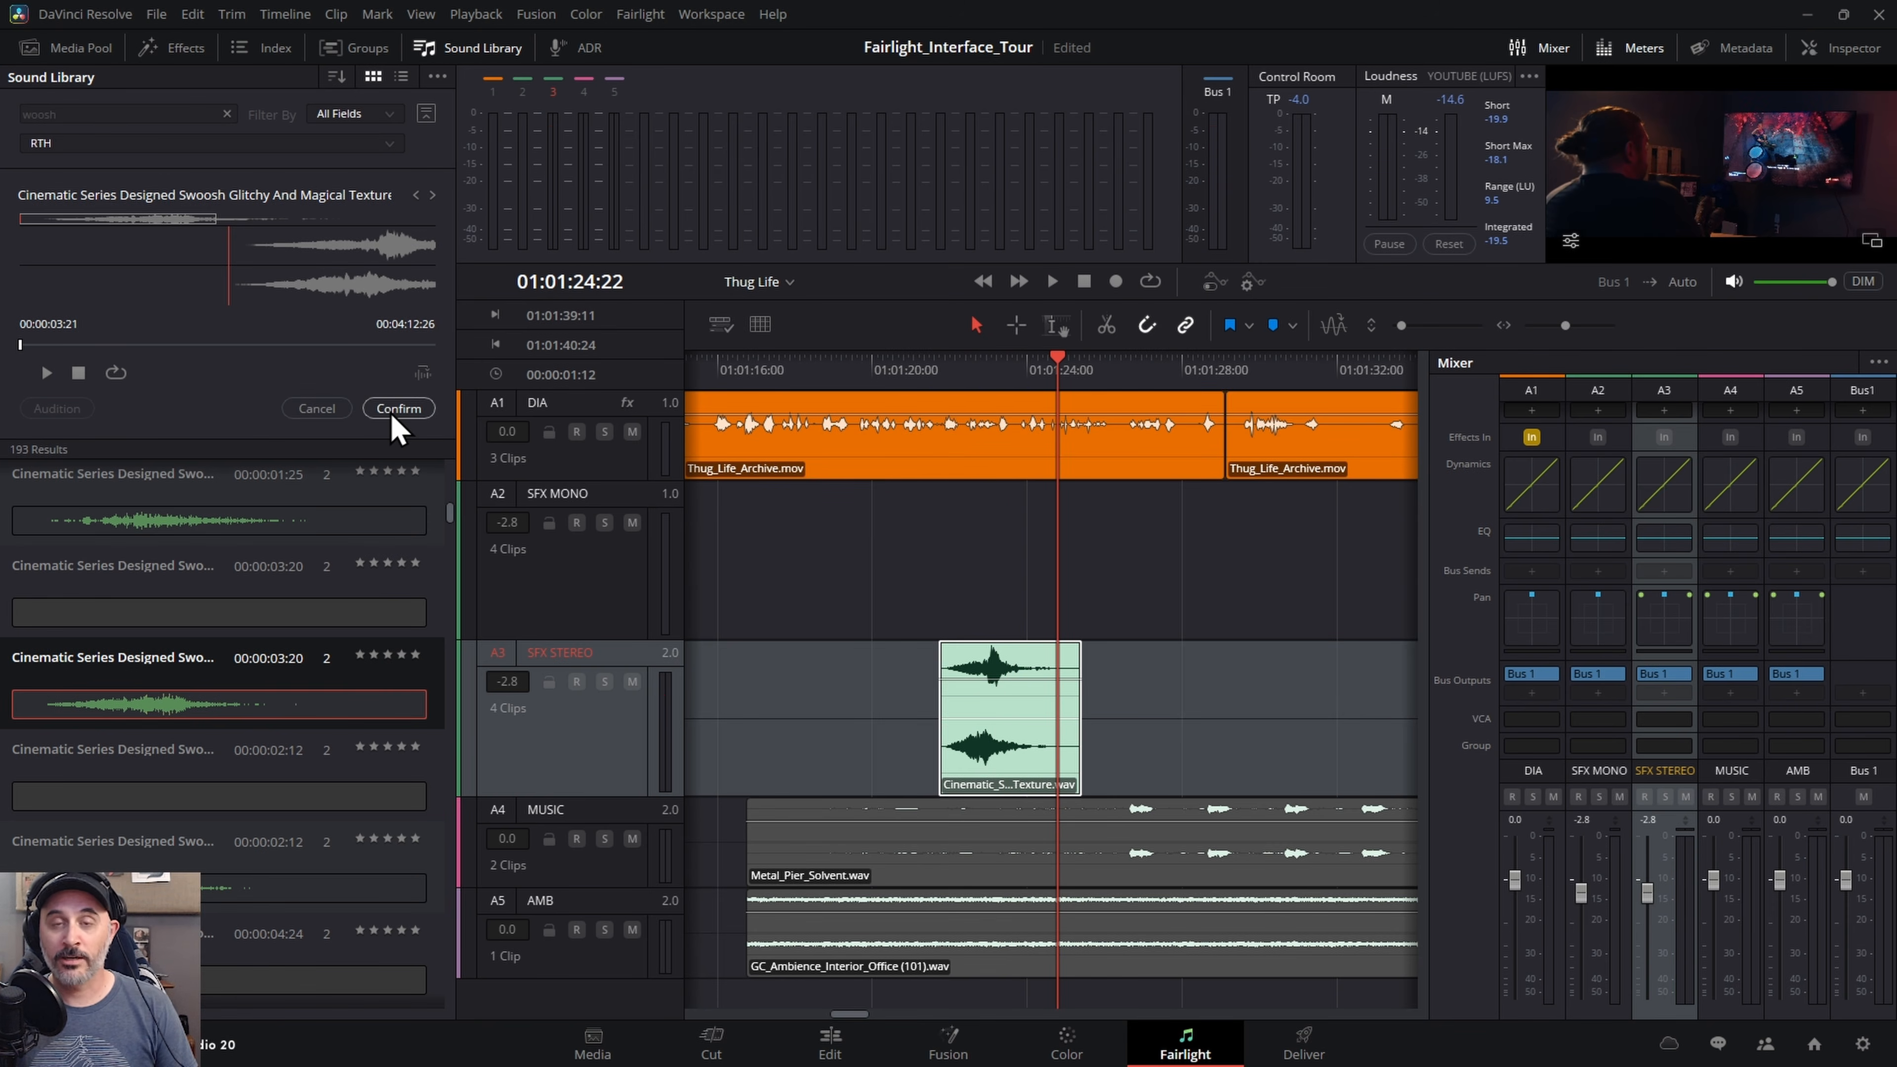
left_click(311, 410)
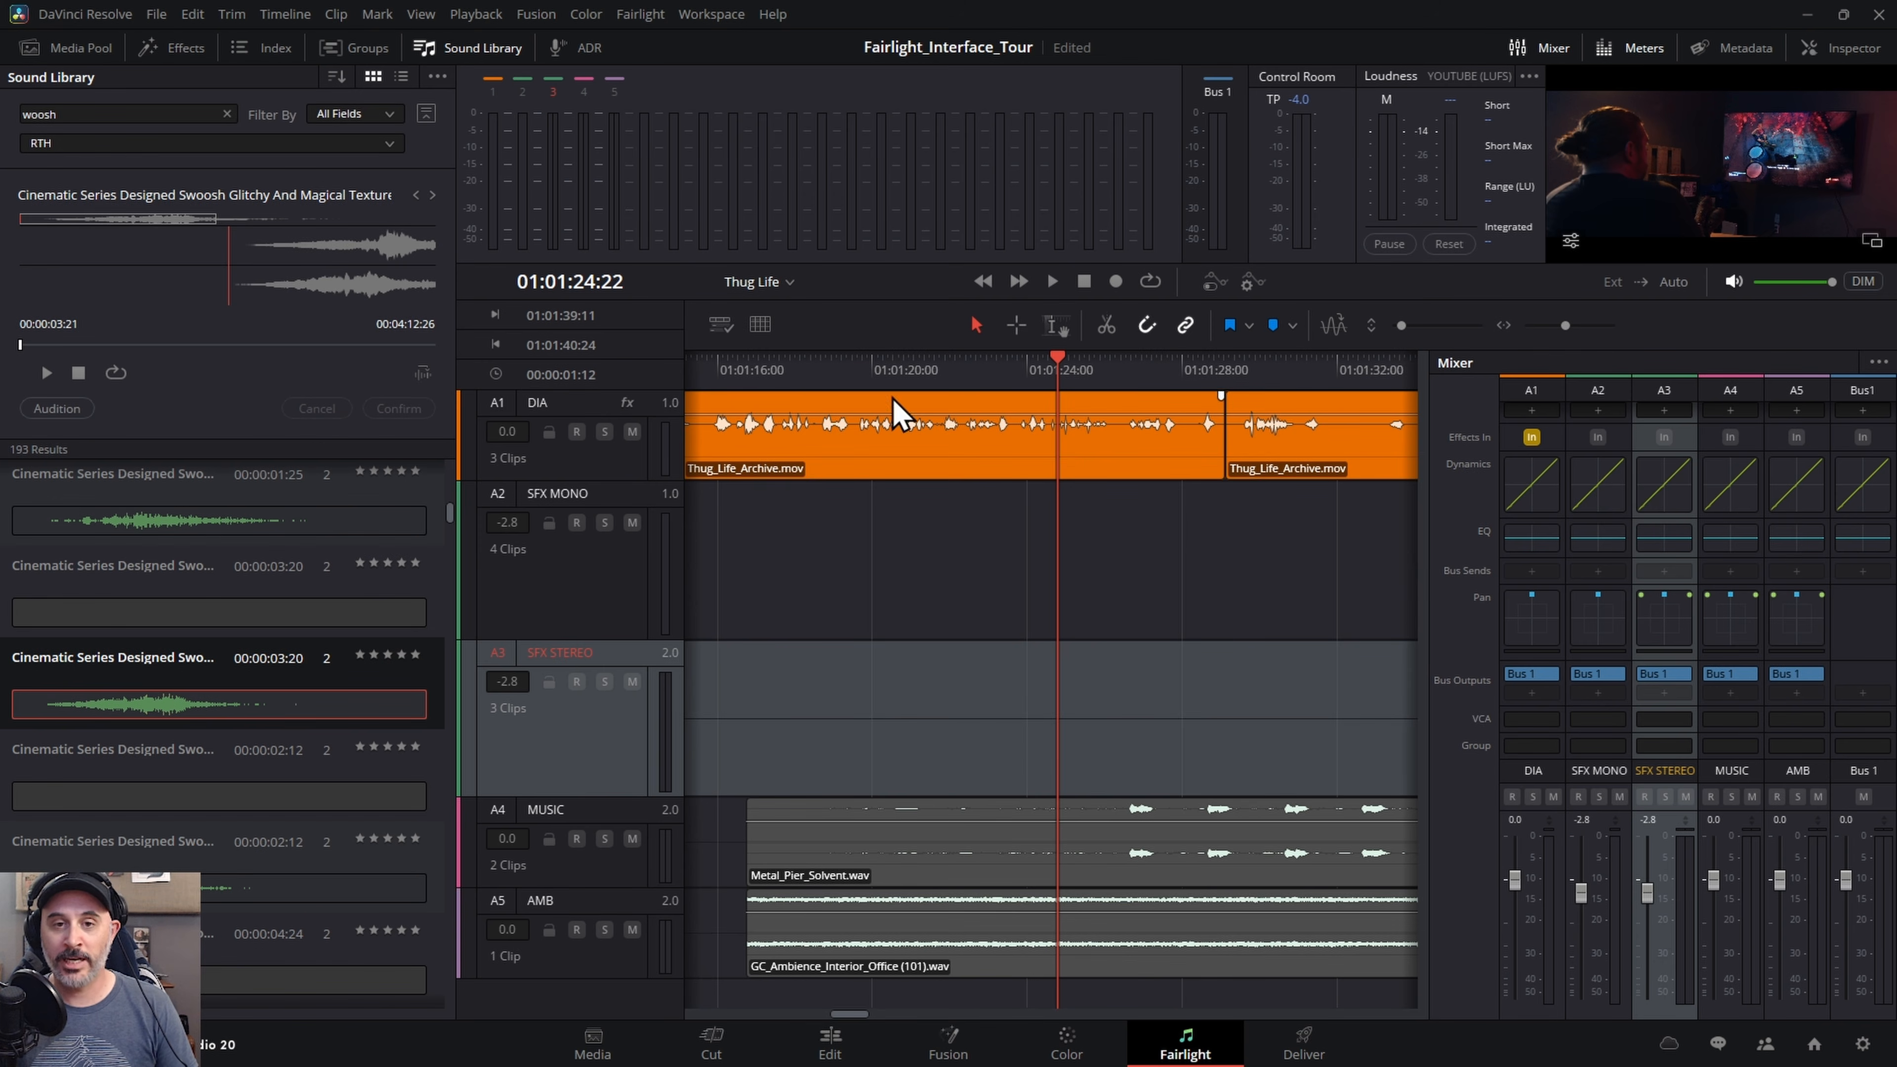
- Audition and confirm the swoosh on the SFX STEREO track at 01:01:24:22, and delete the placed clip
left_click(73, 410)
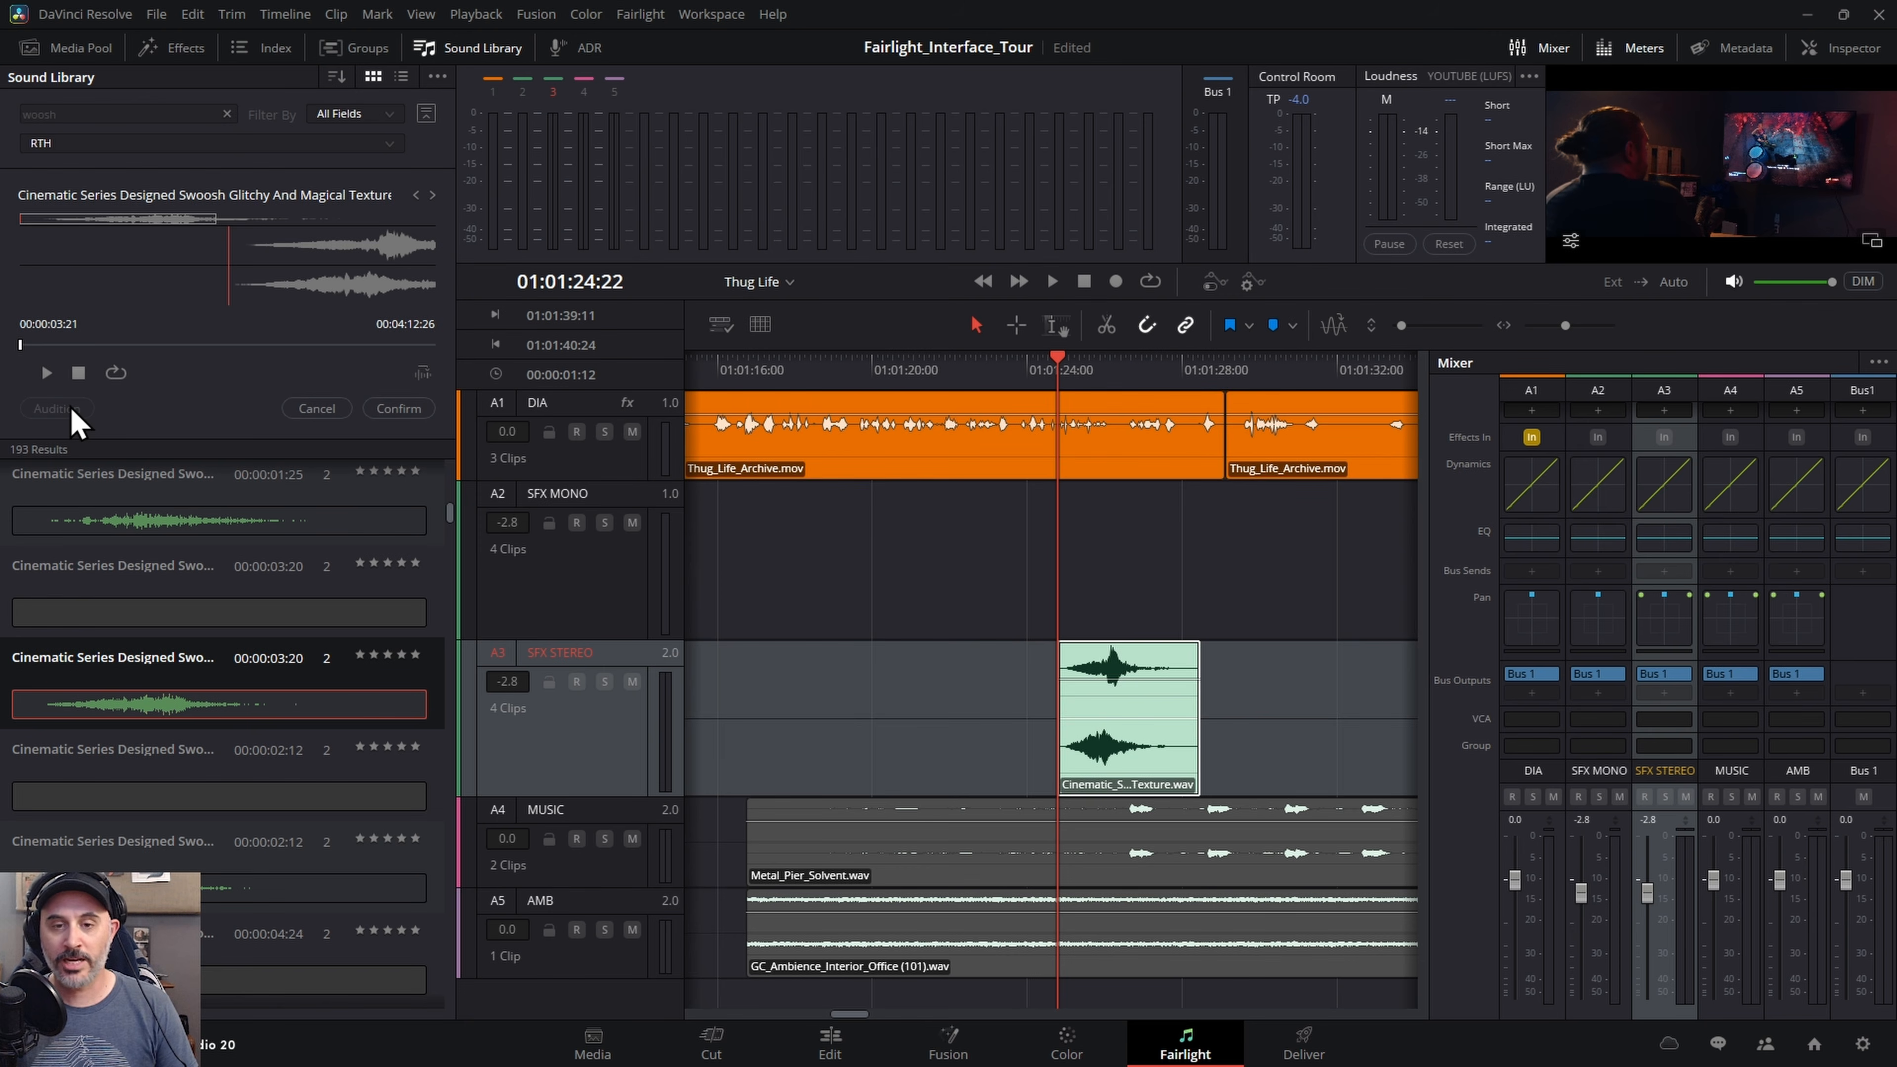
left_click(404, 410)
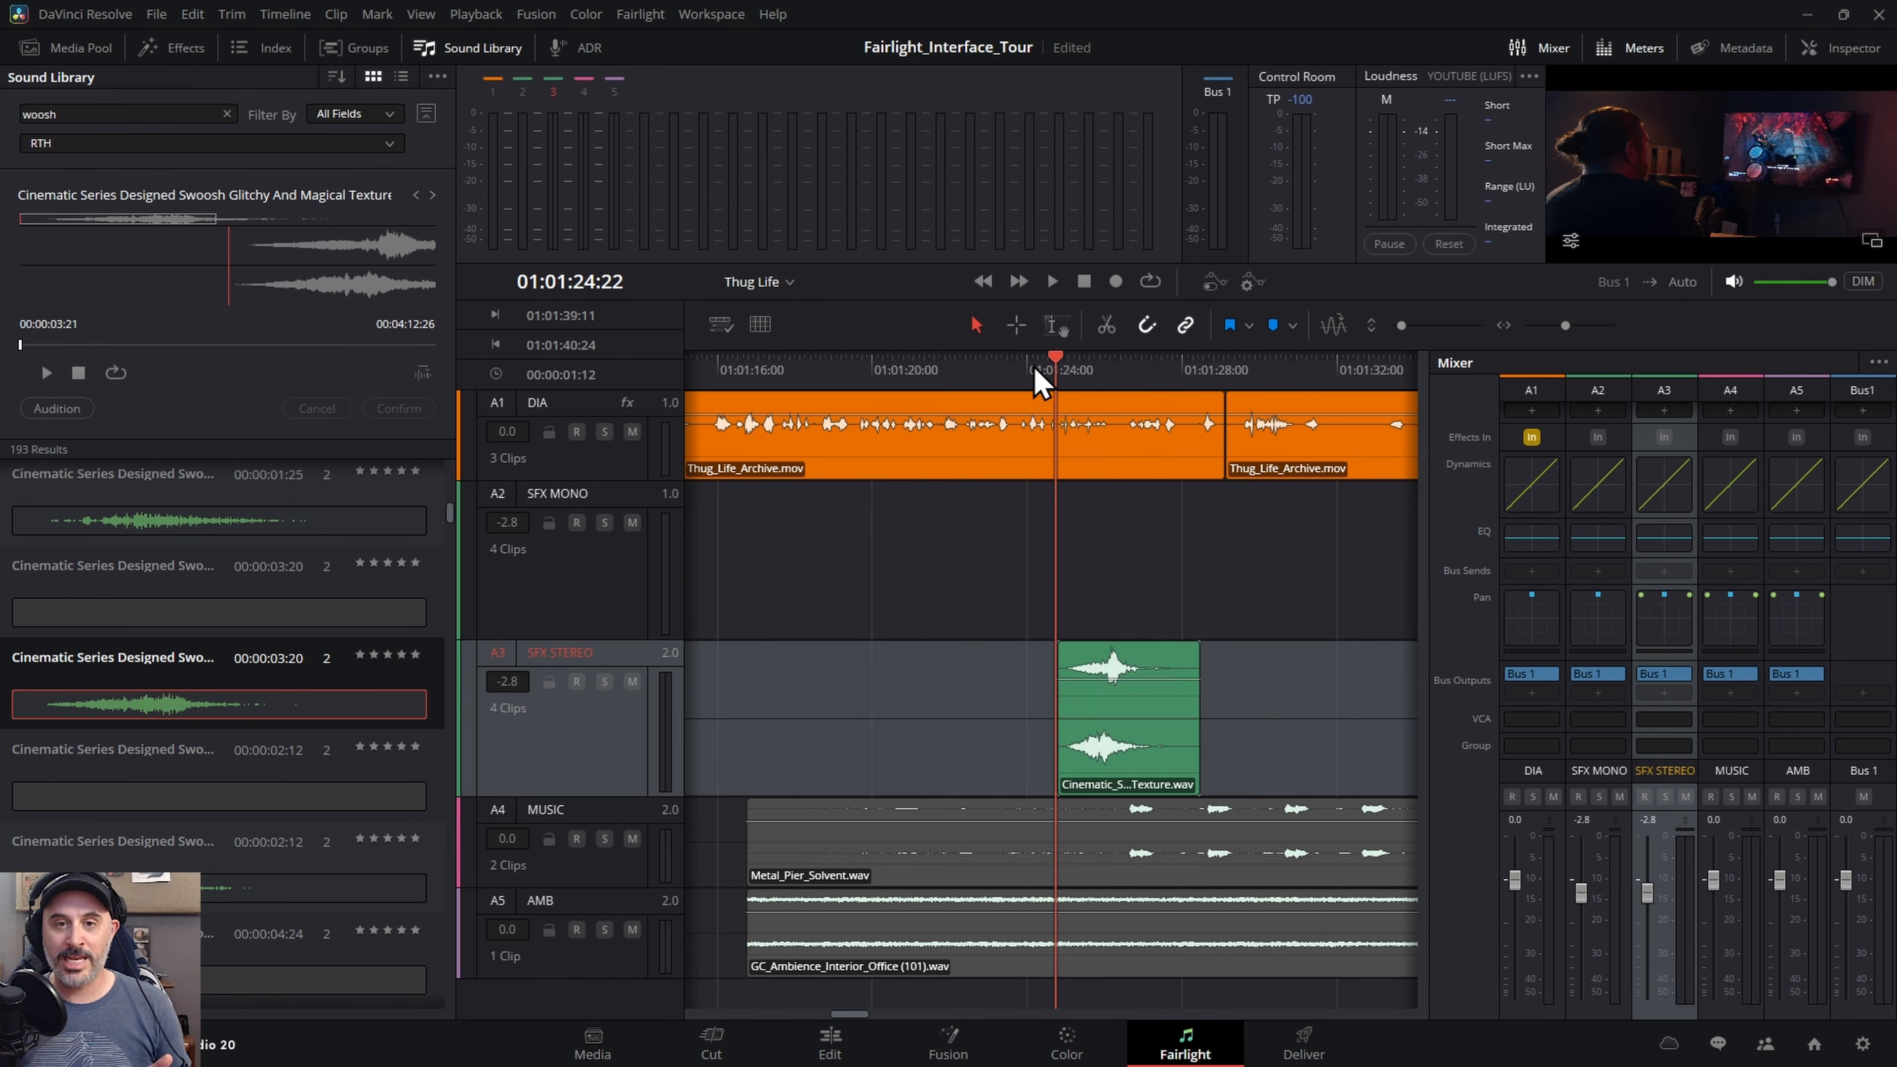
left_click_drag(1050, 373, 1135, 396)
key("Delete")
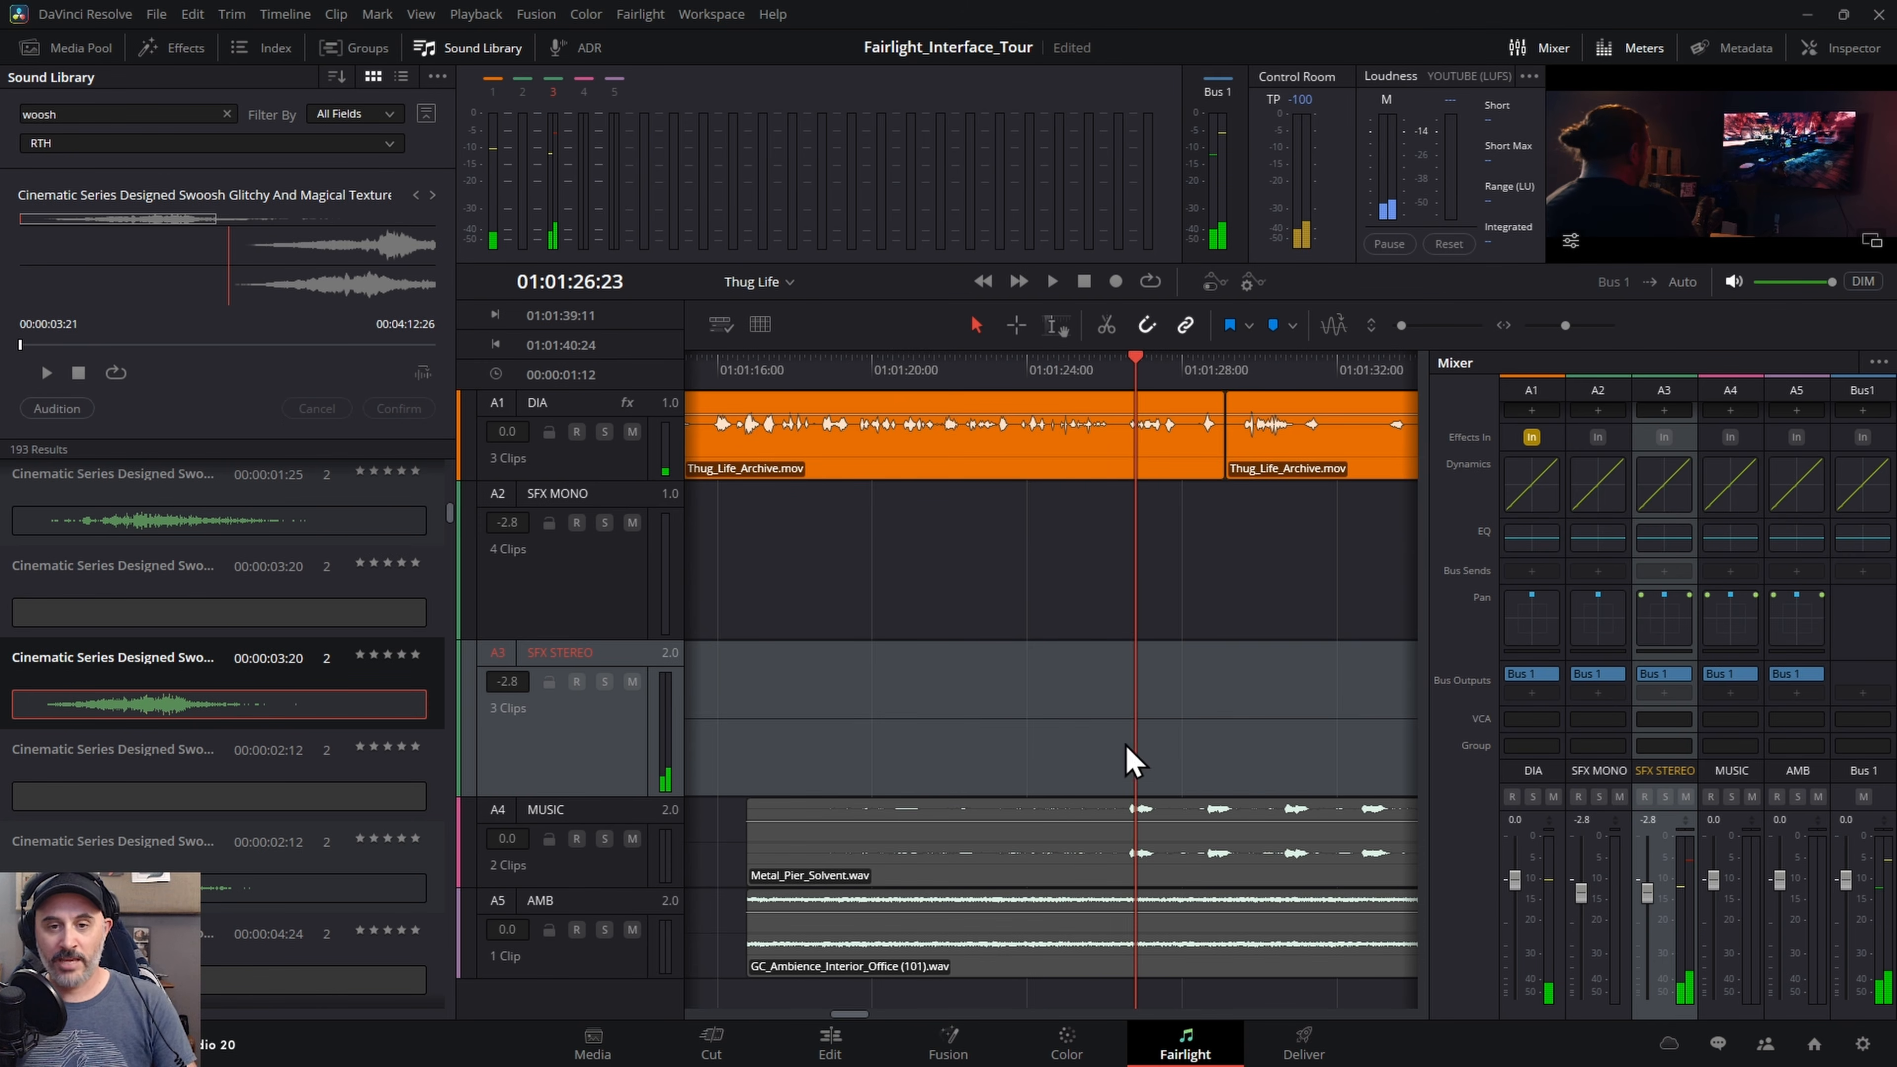
- Audition the swoosh at 01:01:23:20, and switch the selected sound to Cinematic Series Designed Swoosh Flanged Texture Short
left_click(1017, 363)
left_click(166, 682)
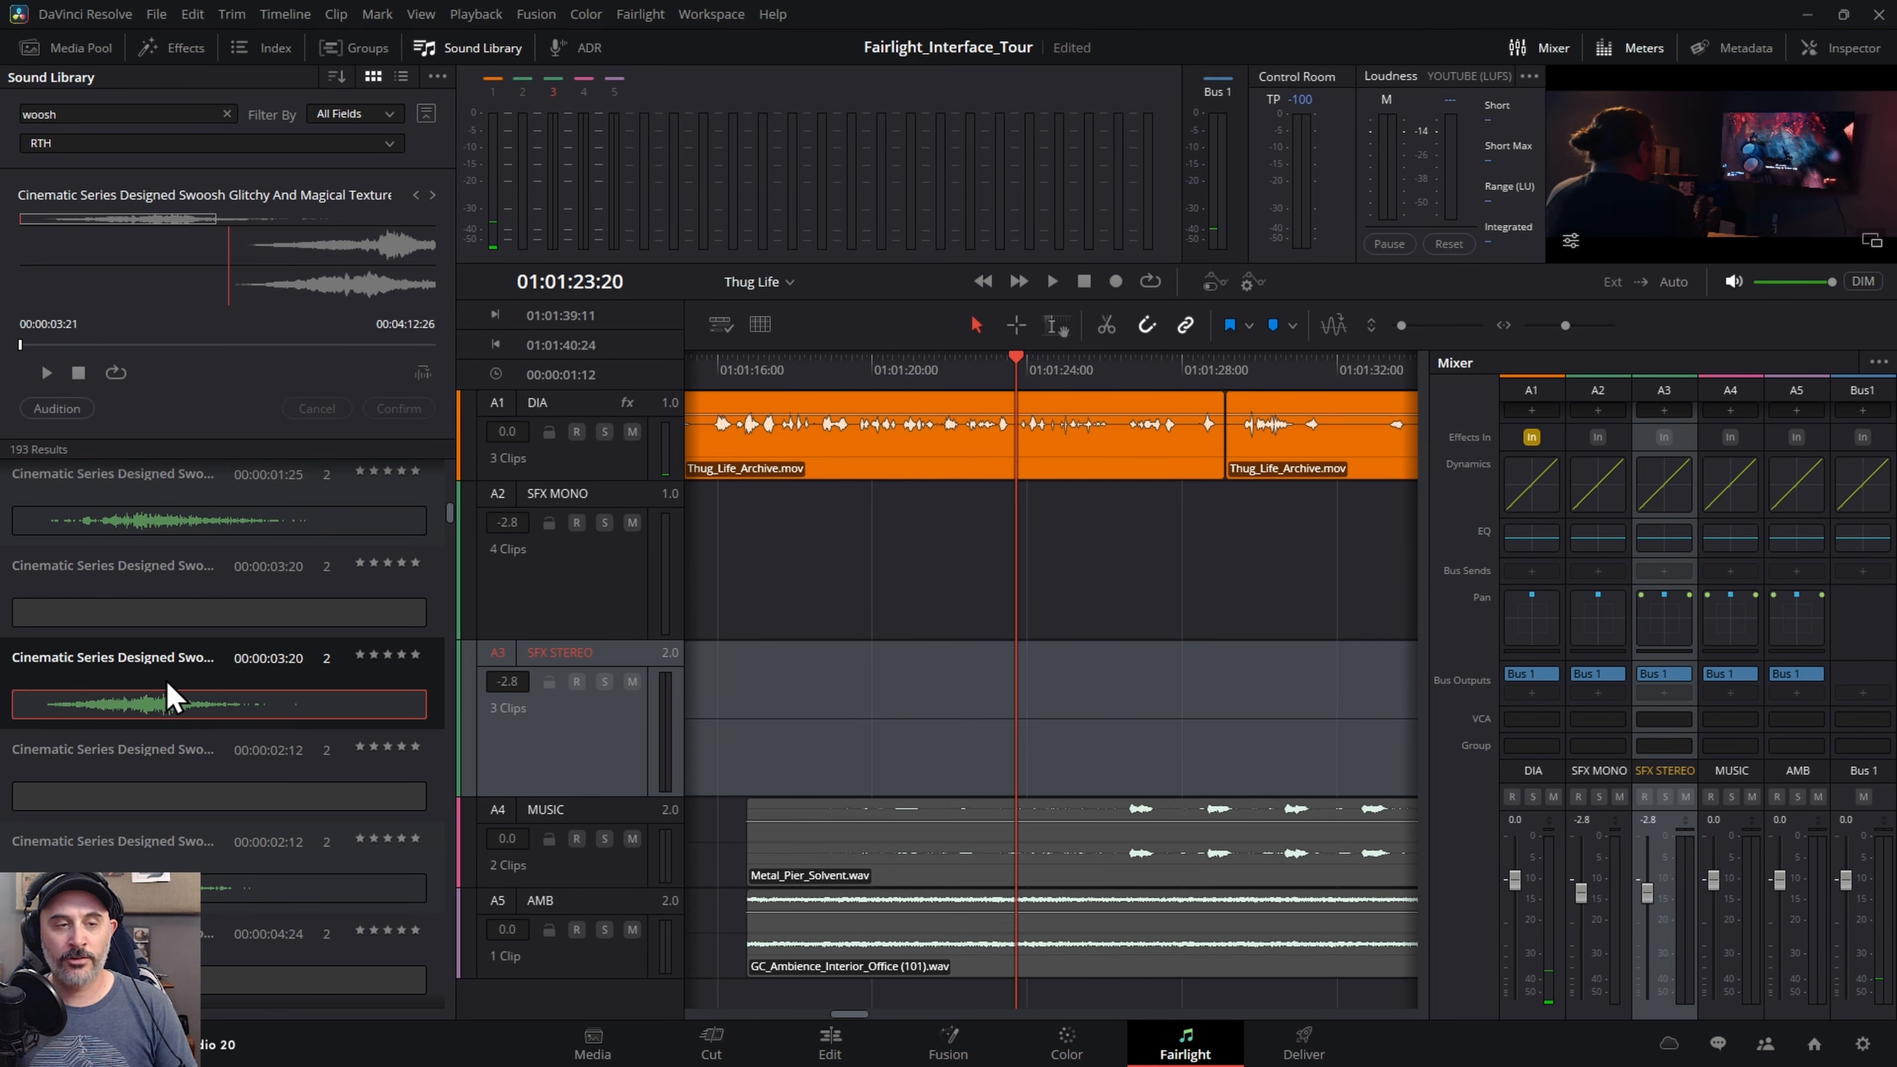
left_click(57, 409)
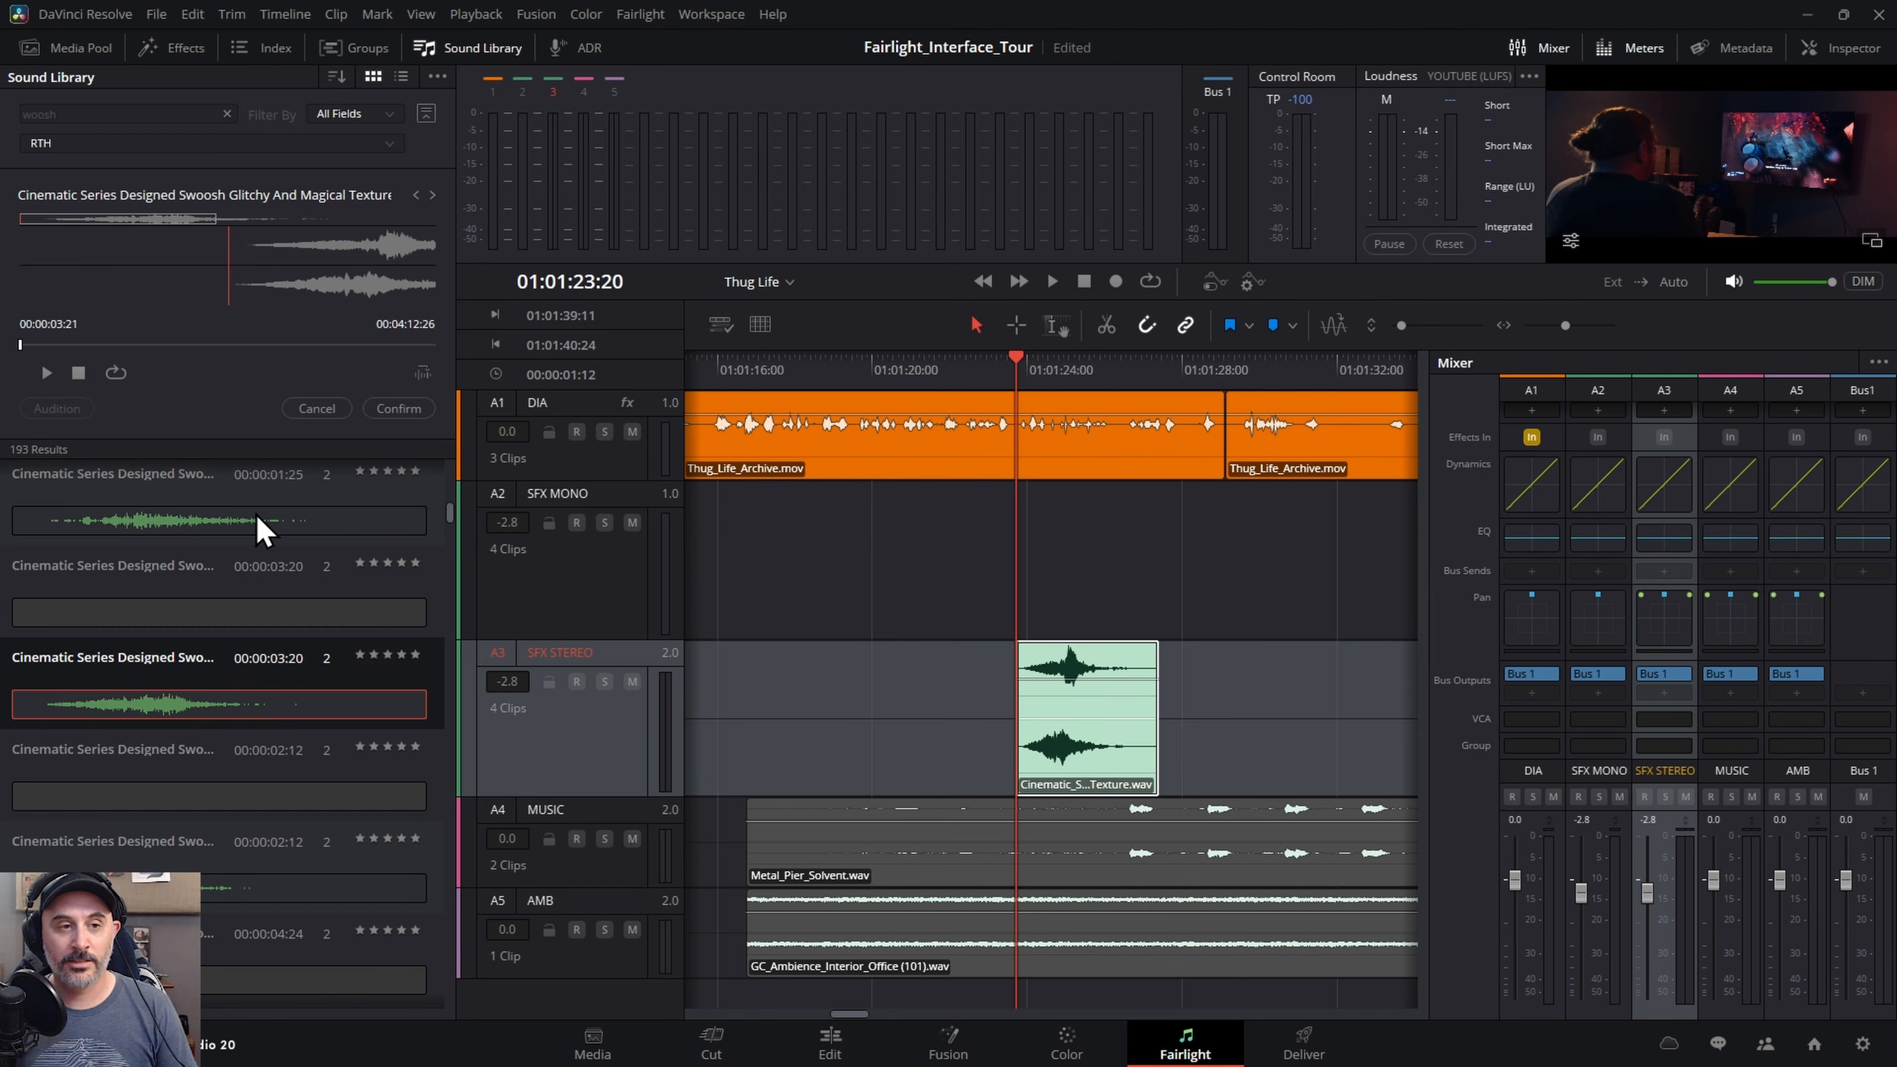
left_click(236, 514)
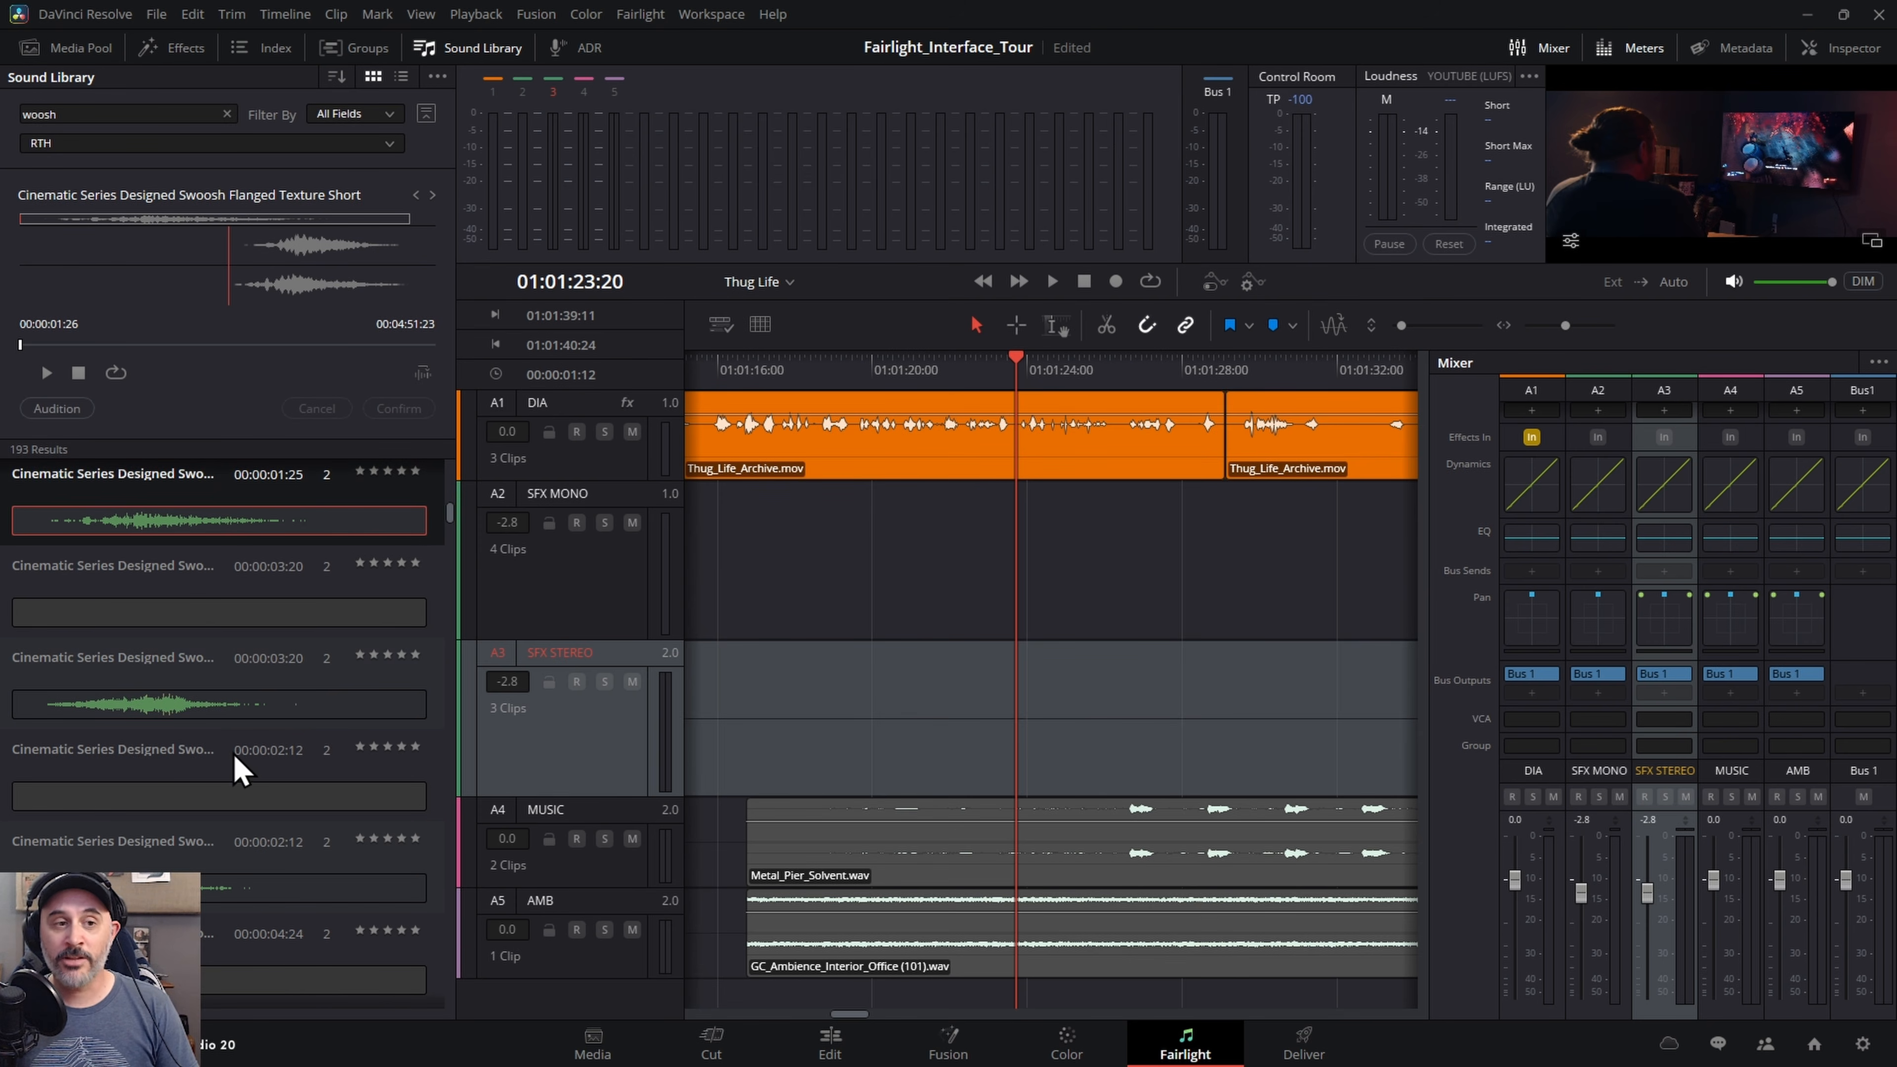
scroll(233, 767, "up", 2)
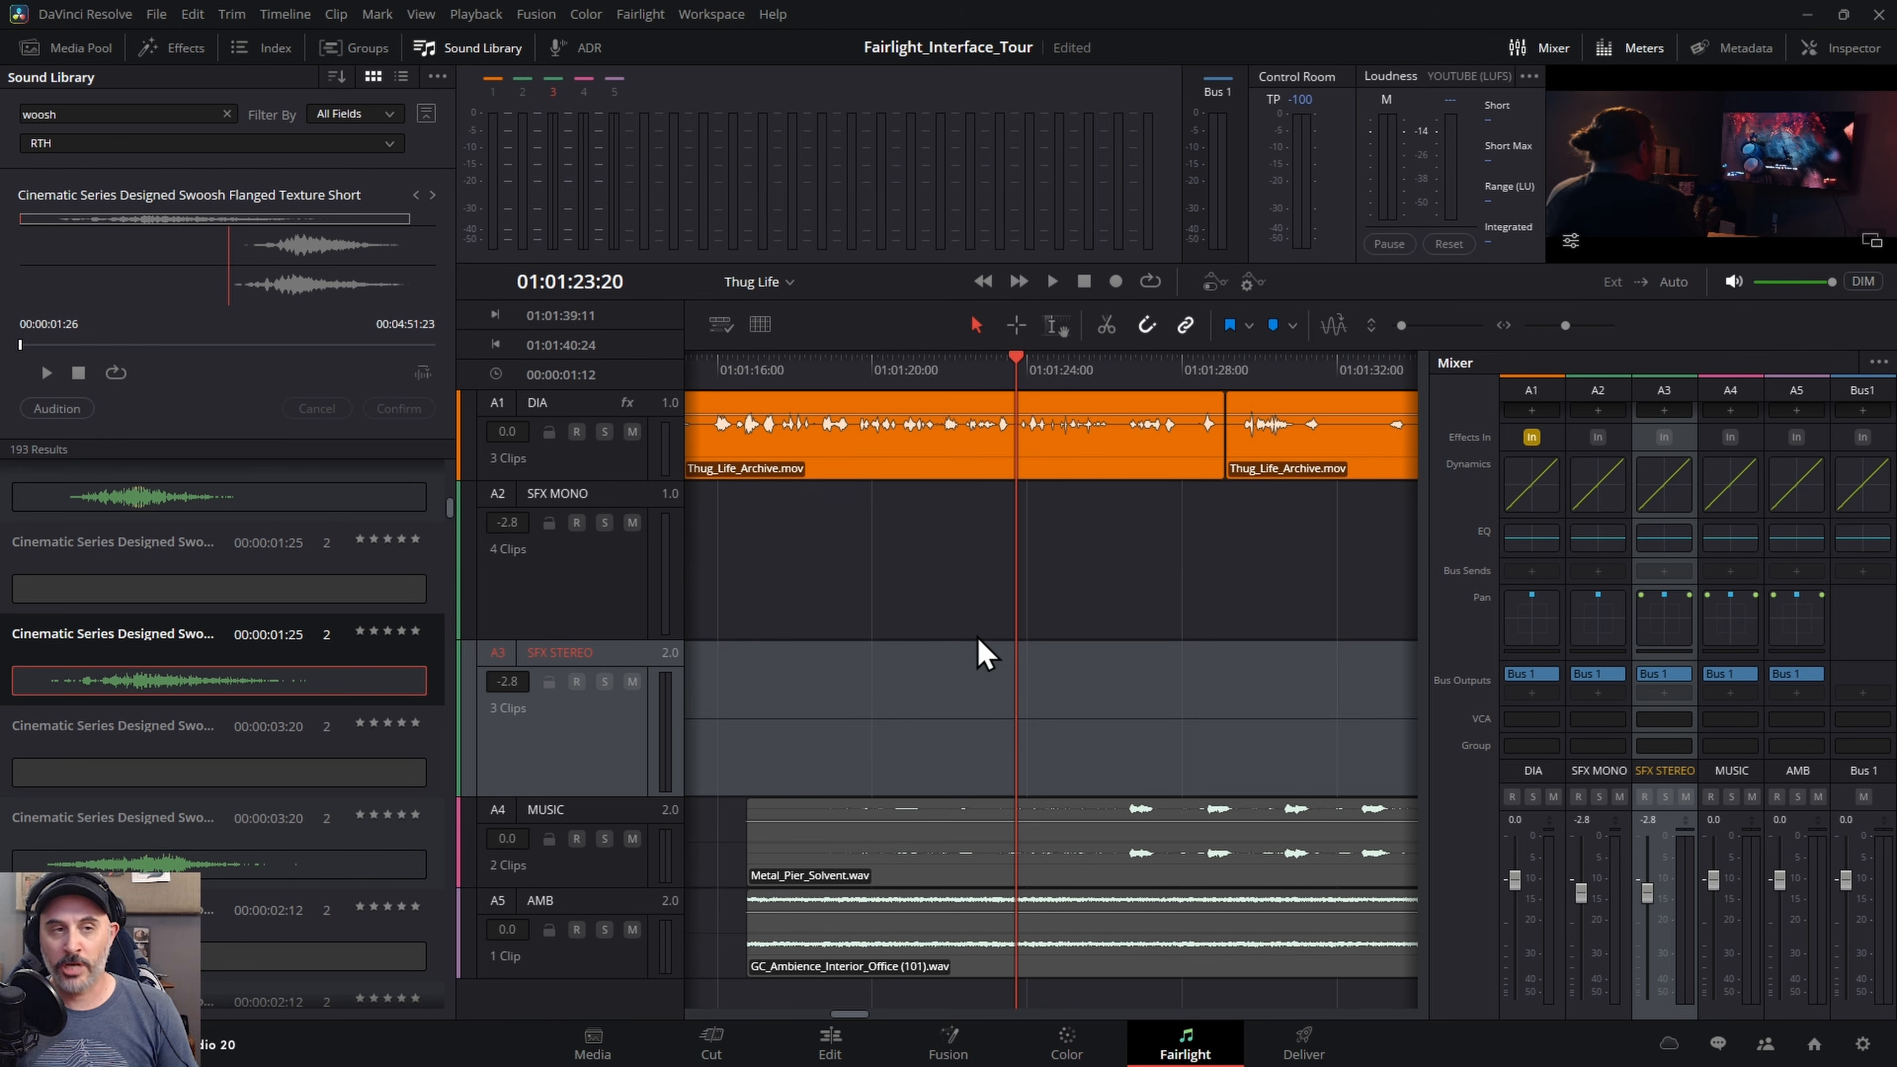
- Check the Media Pool's SFX bin, return to the Sound Library and close it
left_click(79, 46)
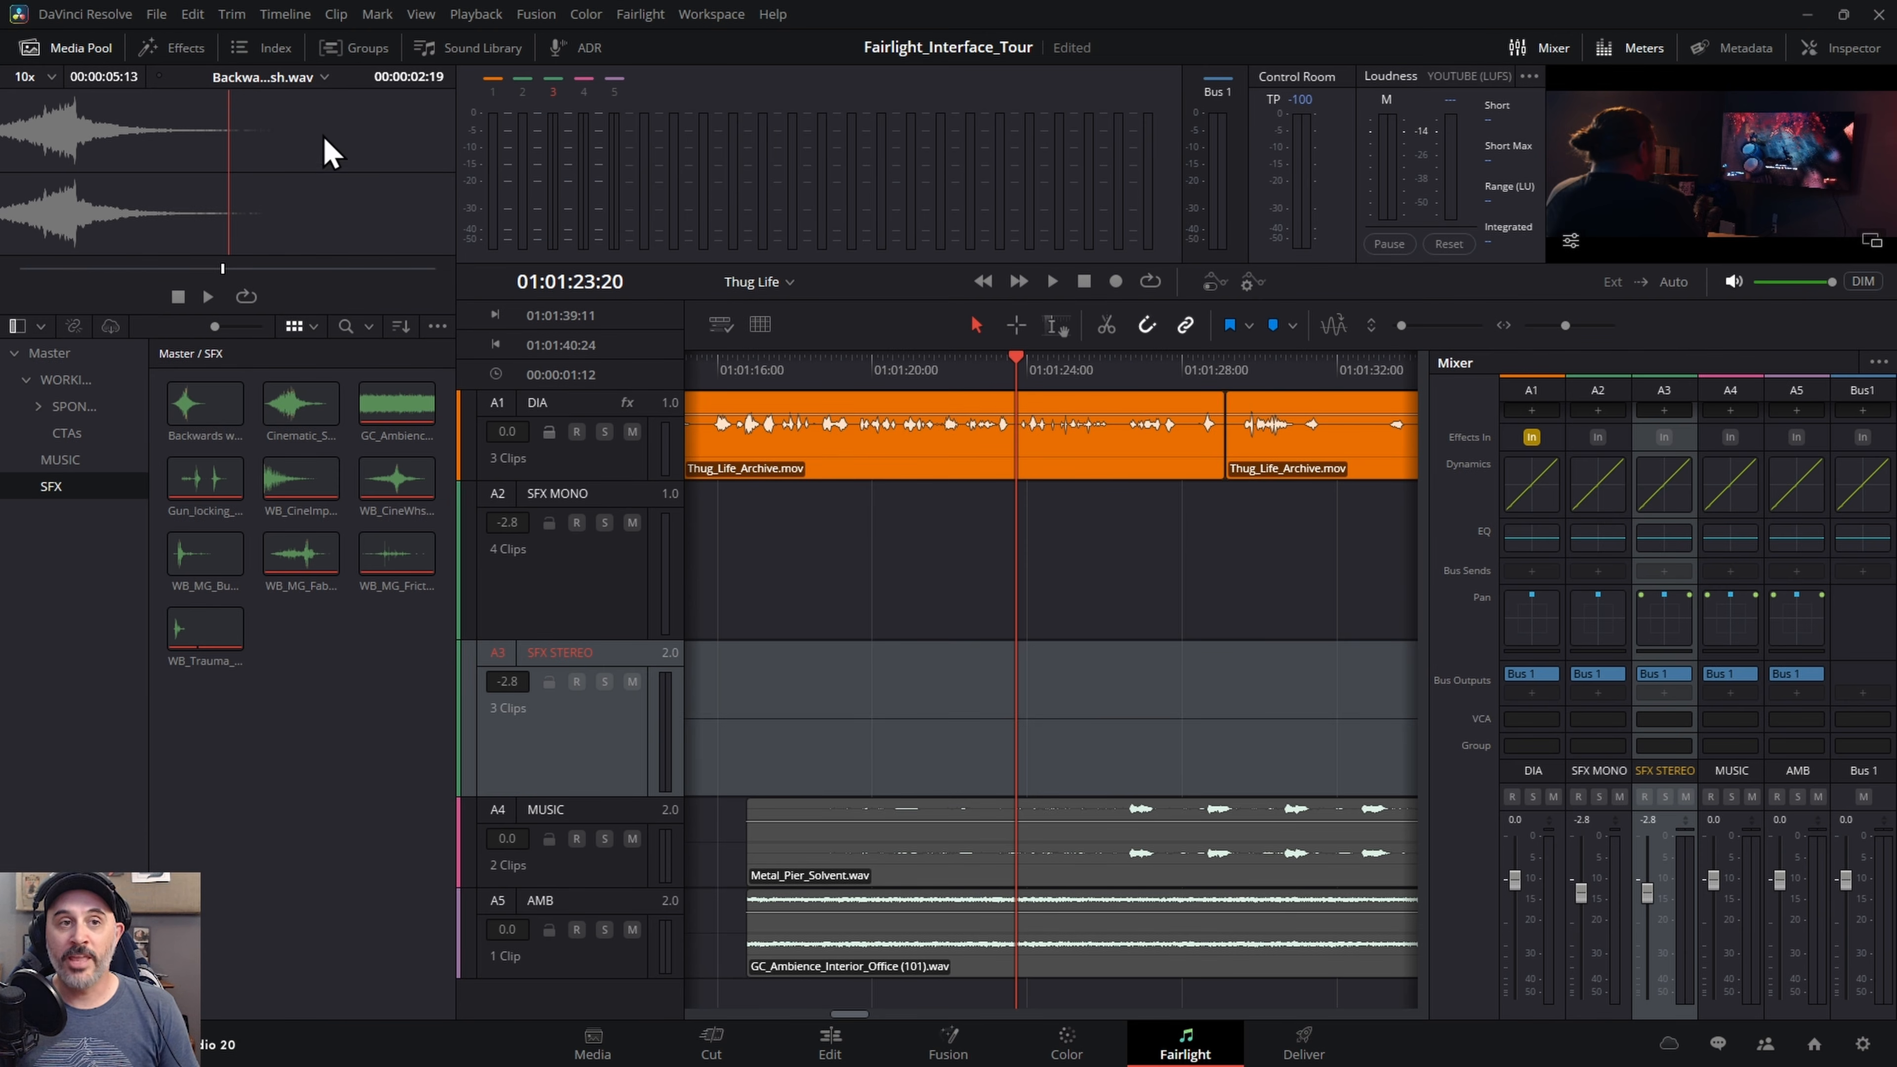
left_click(463, 49)
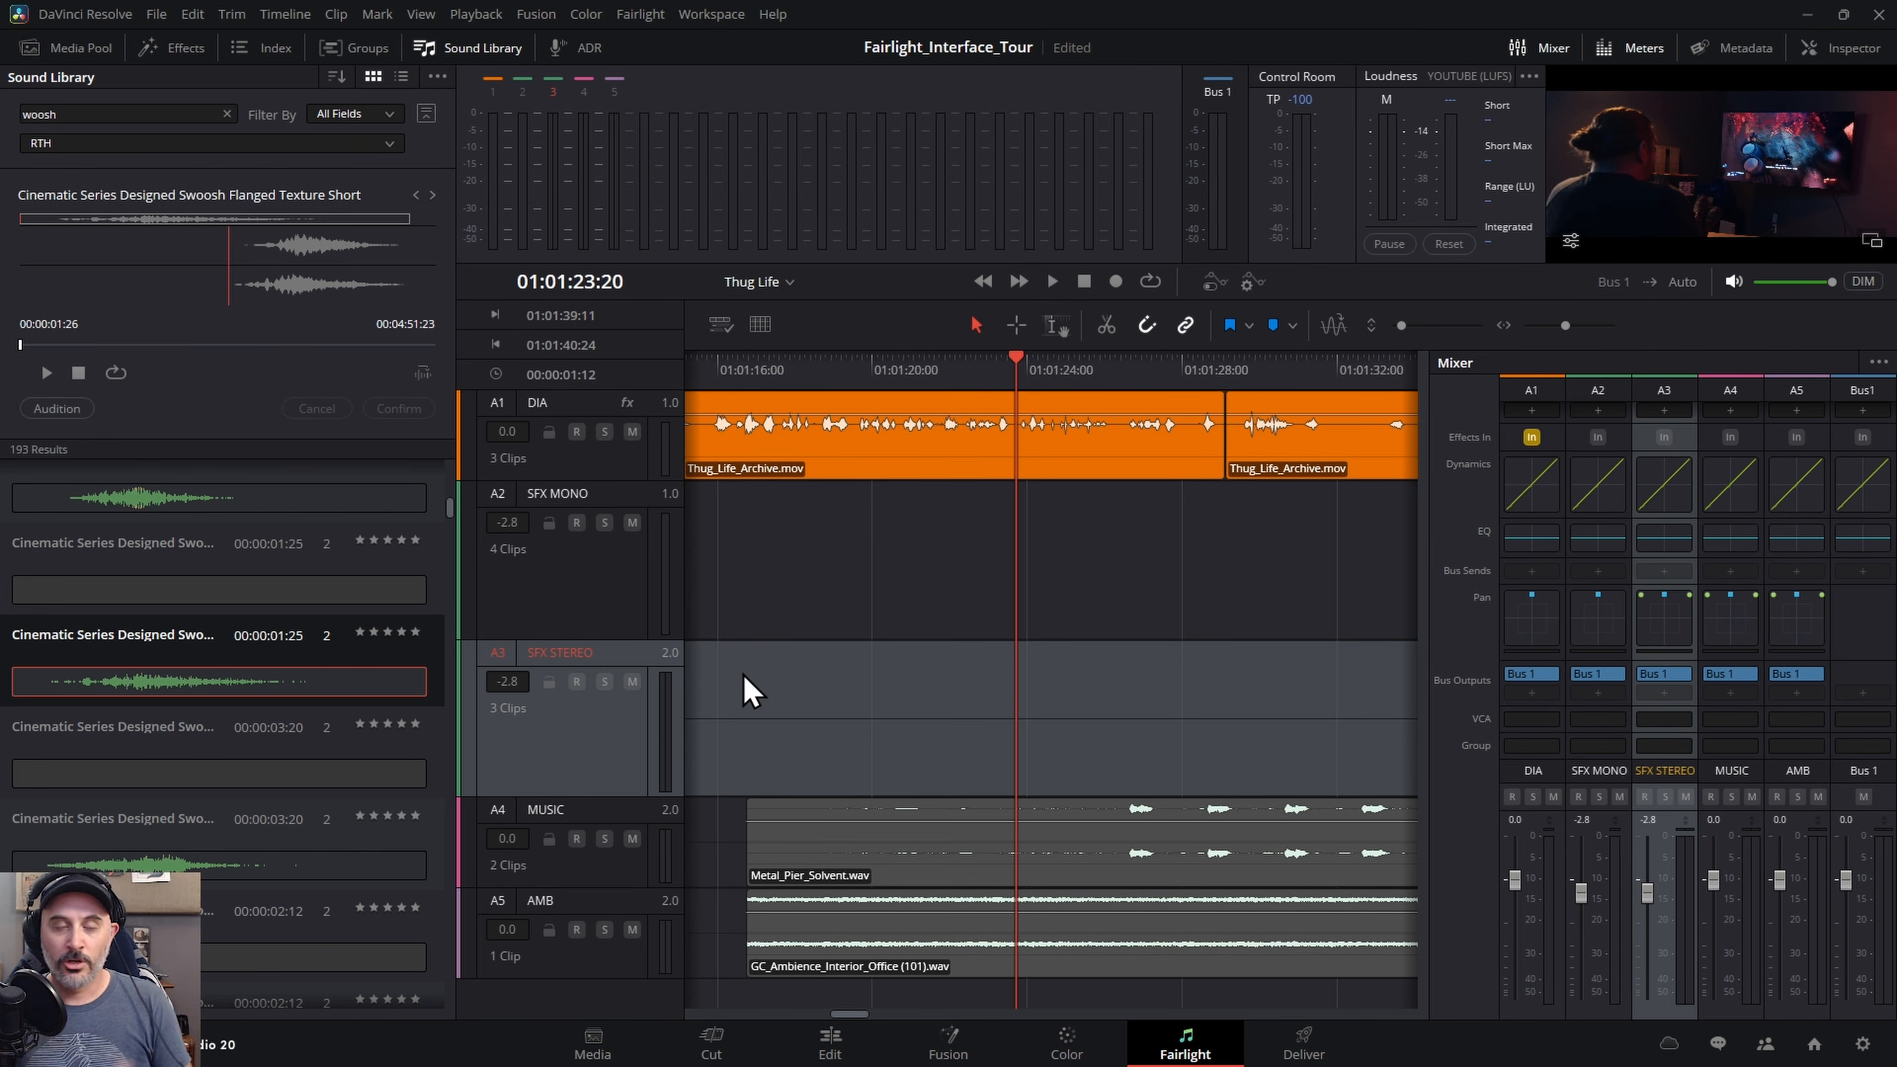
left_click(499, 54)
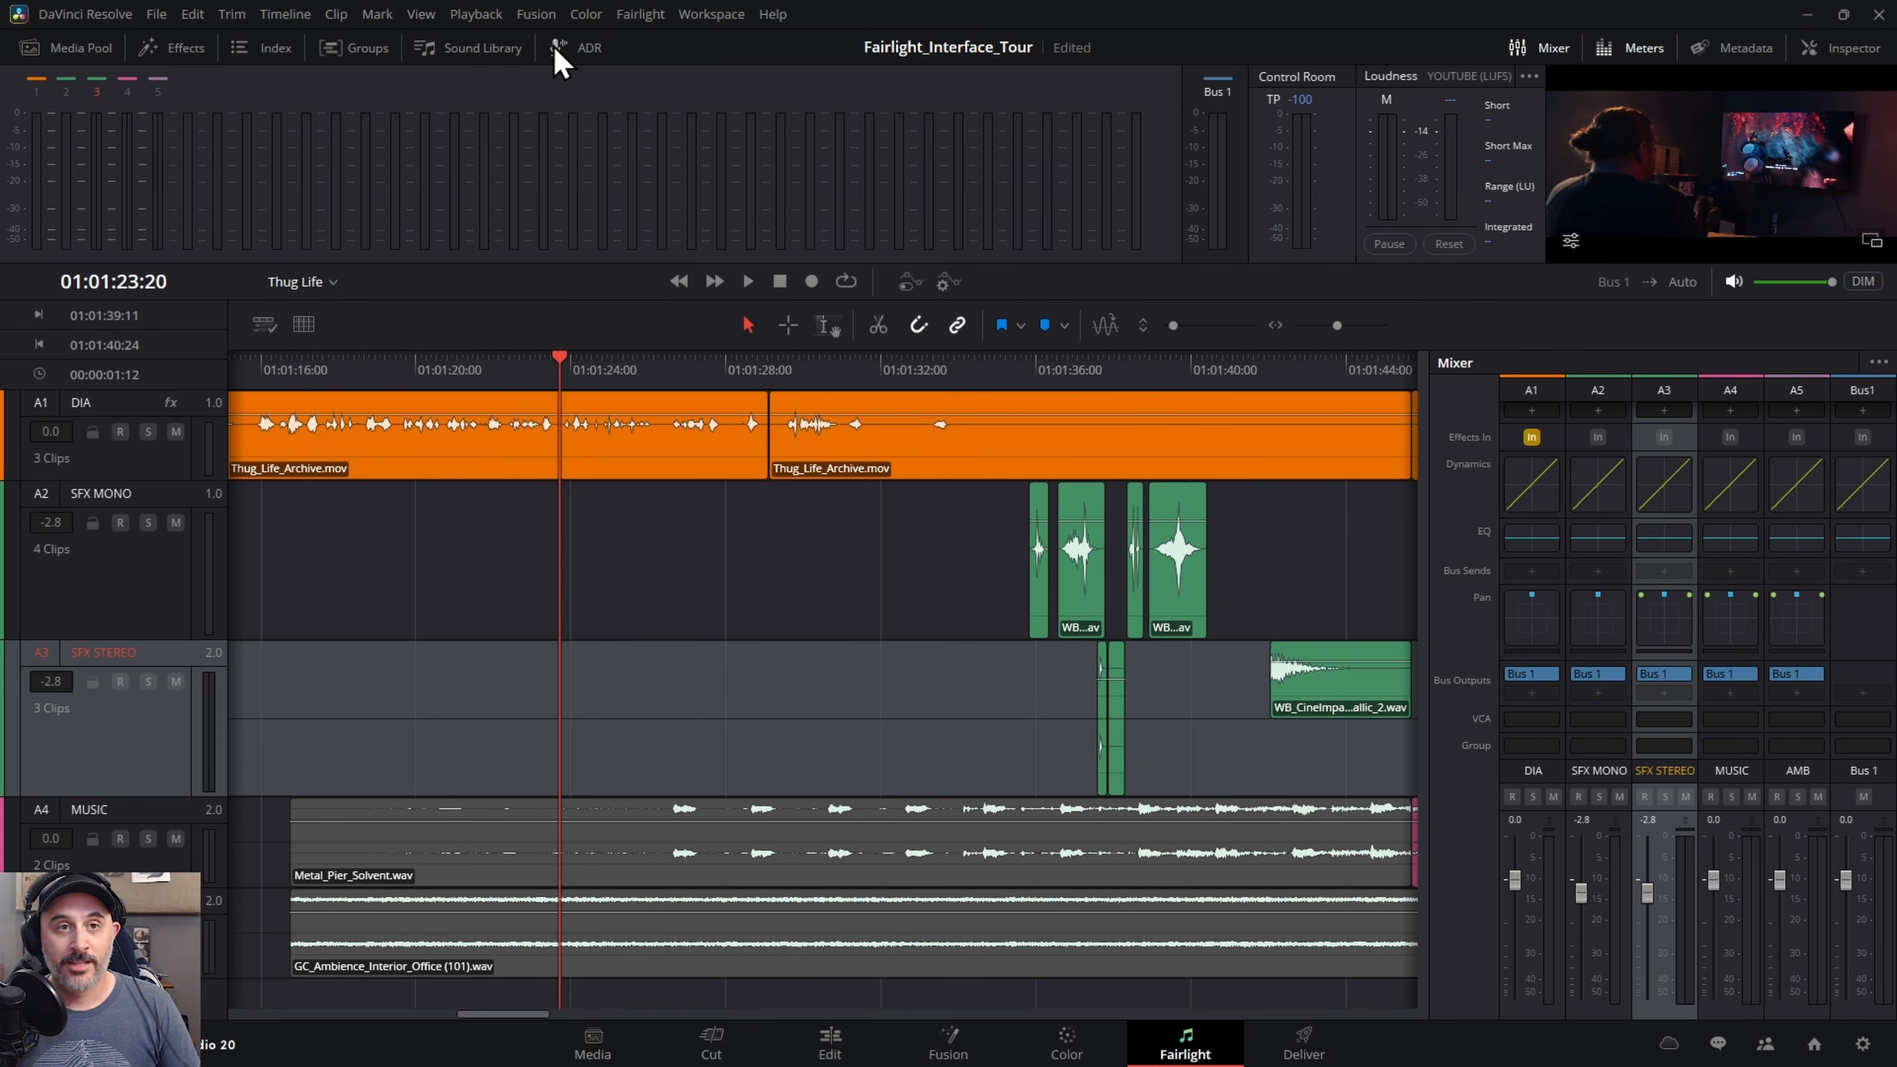
- Review the ADR panel's List, Setup and Record pages, close the panel and deselect the SFX STEREO track
left_click(593, 53)
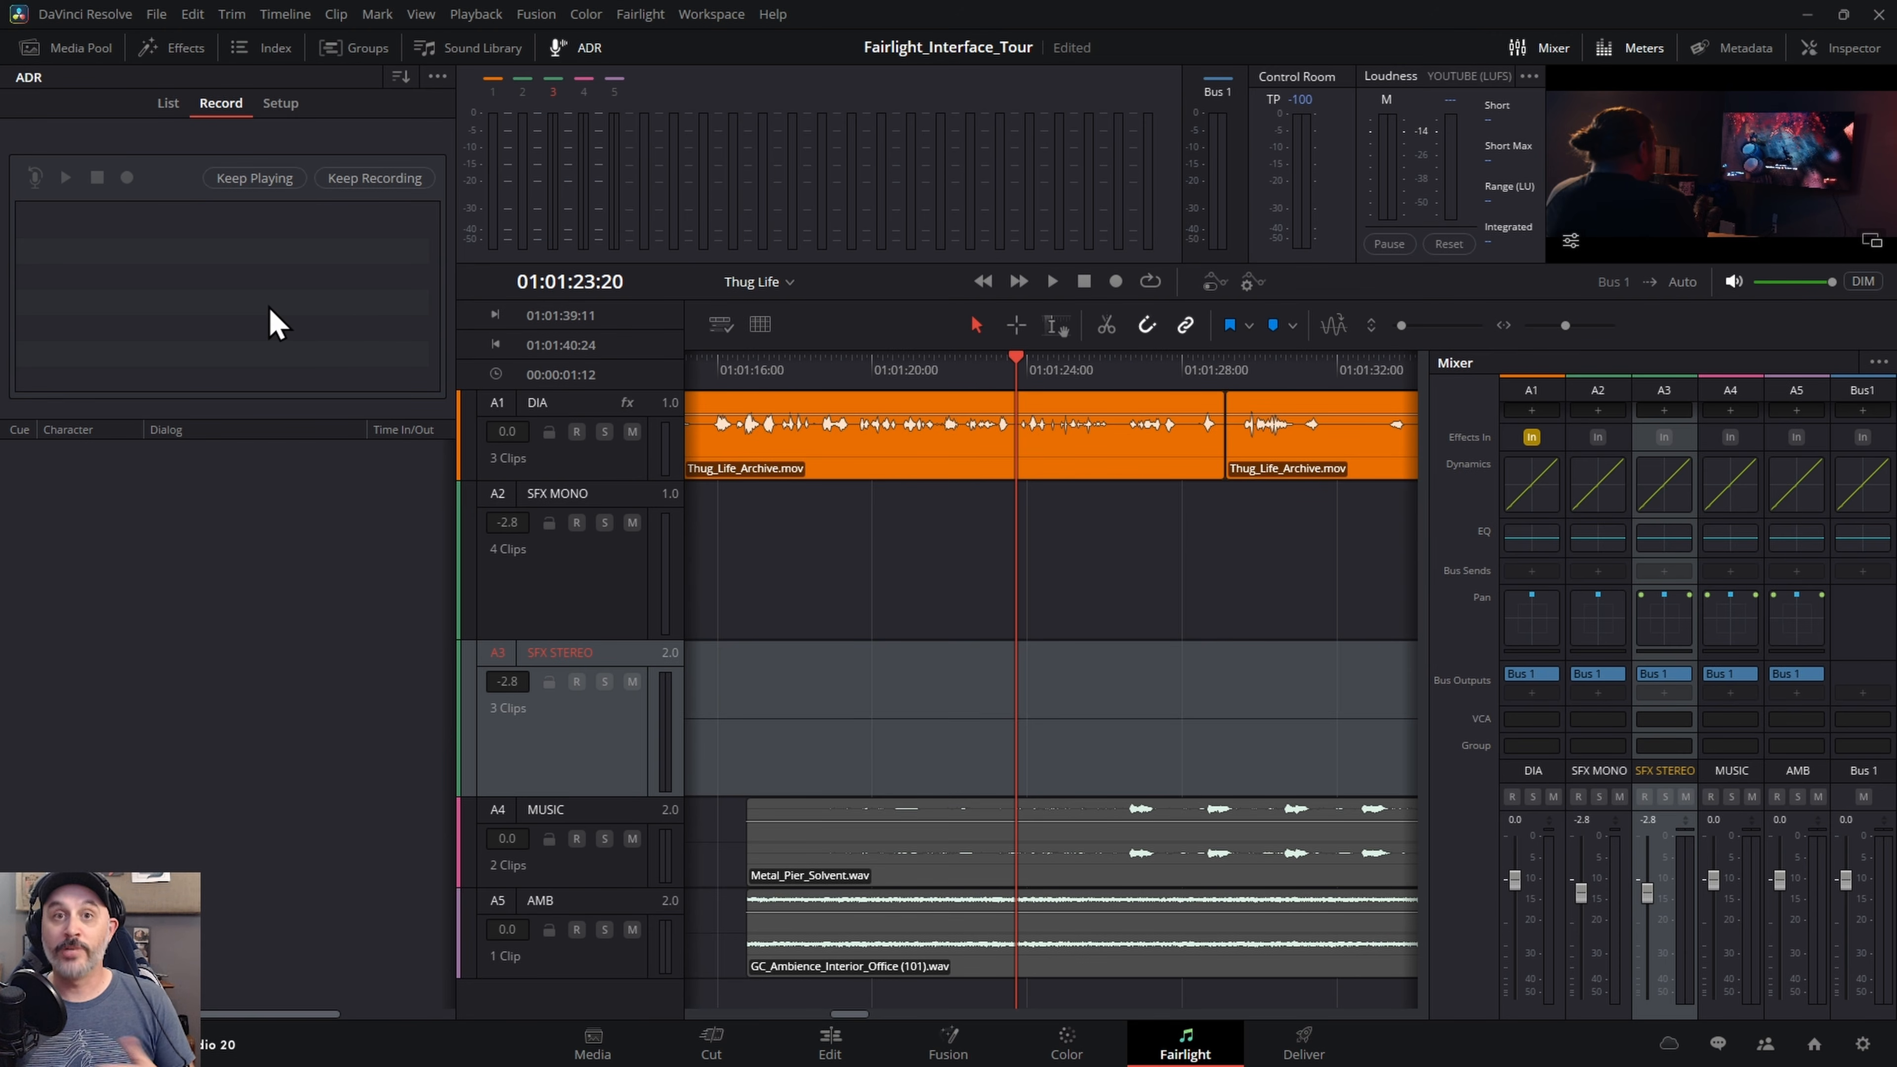
left_click(168, 103)
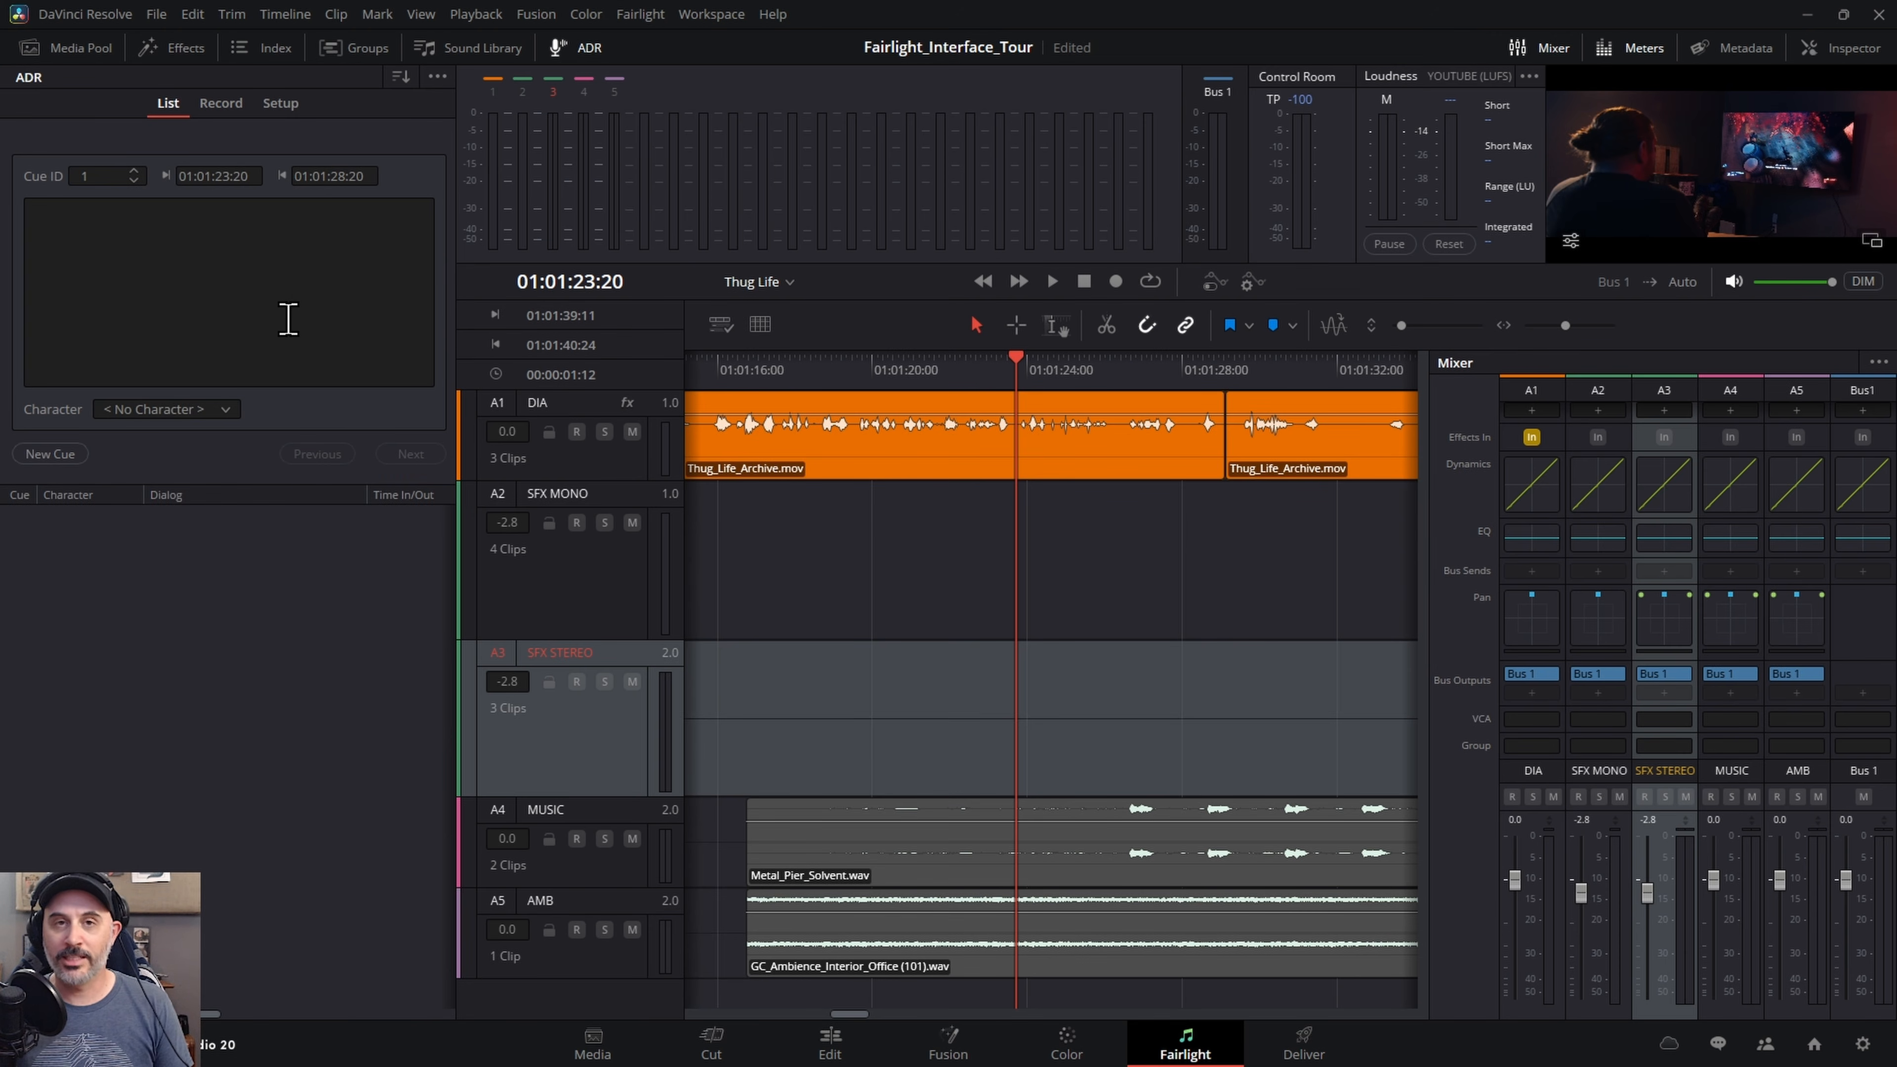
left_click(278, 106)
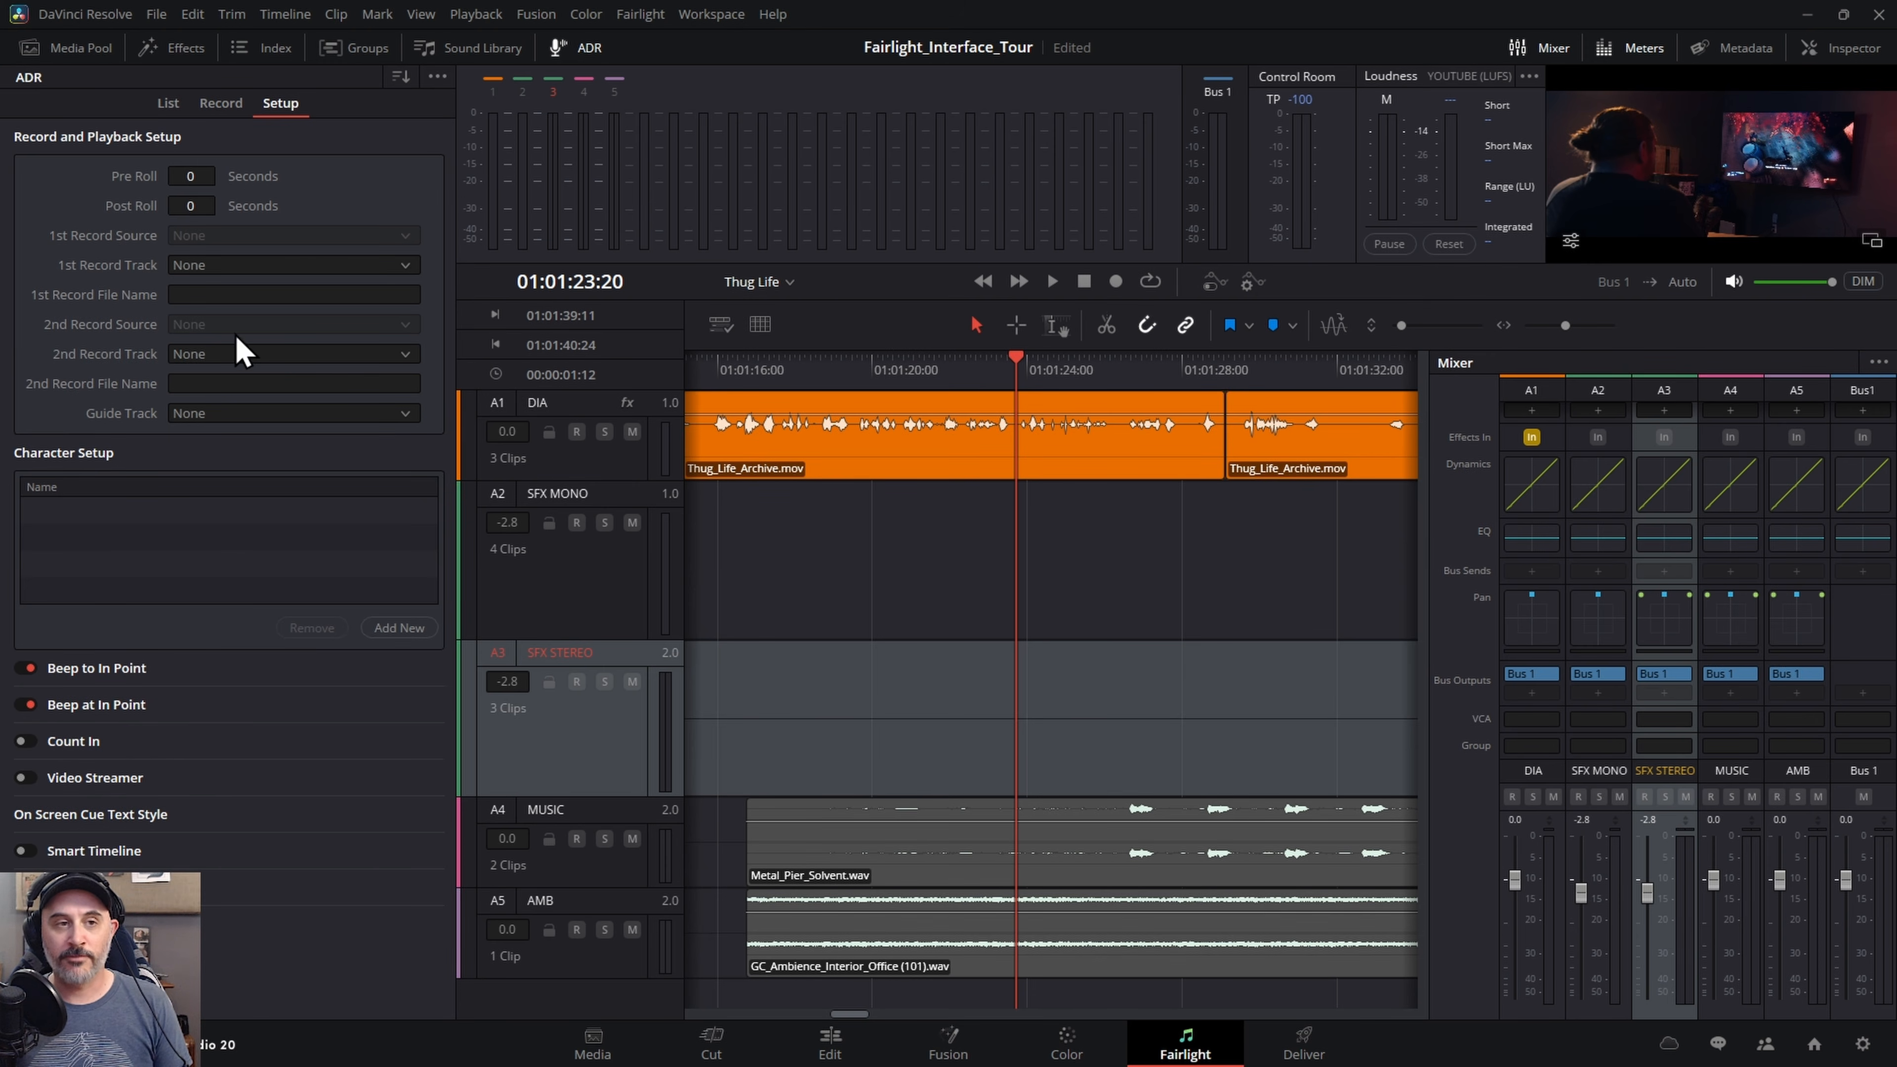
left_click(228, 103)
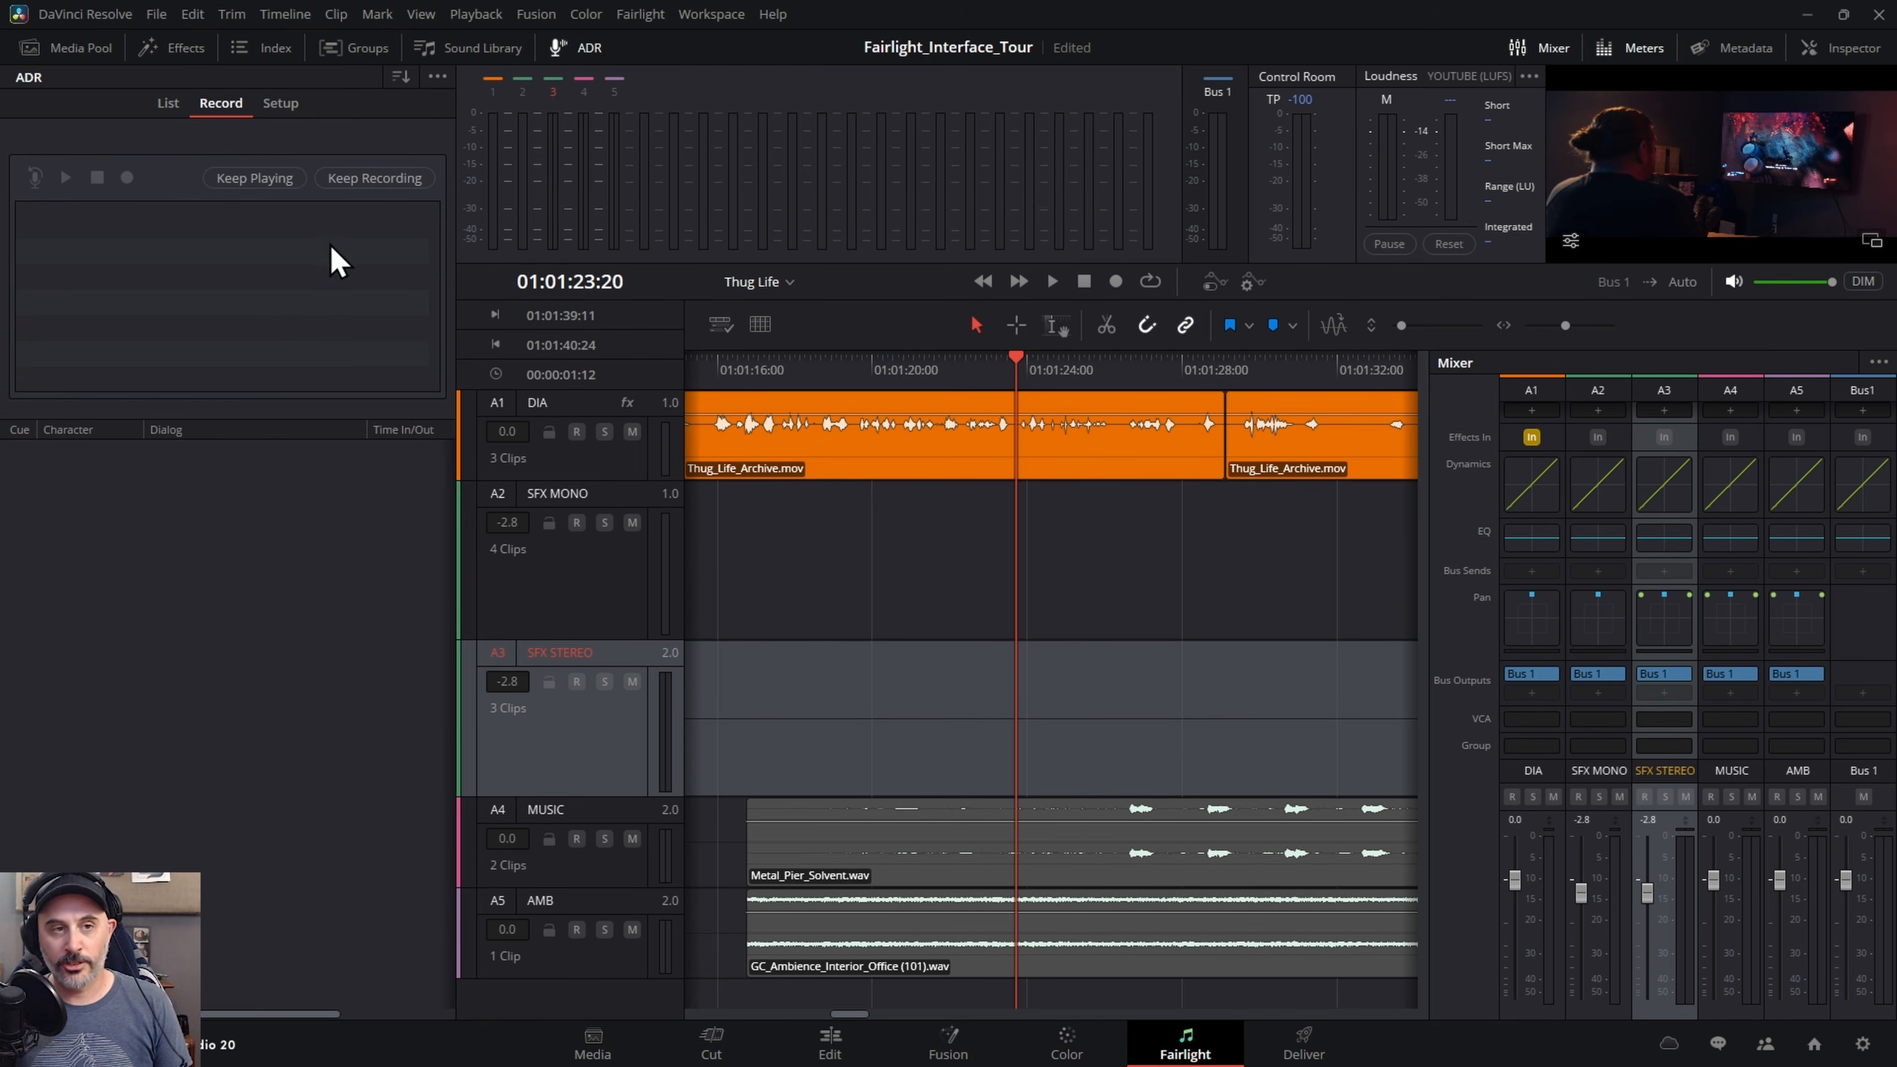
left_click(590, 56)
left_click(877, 543)
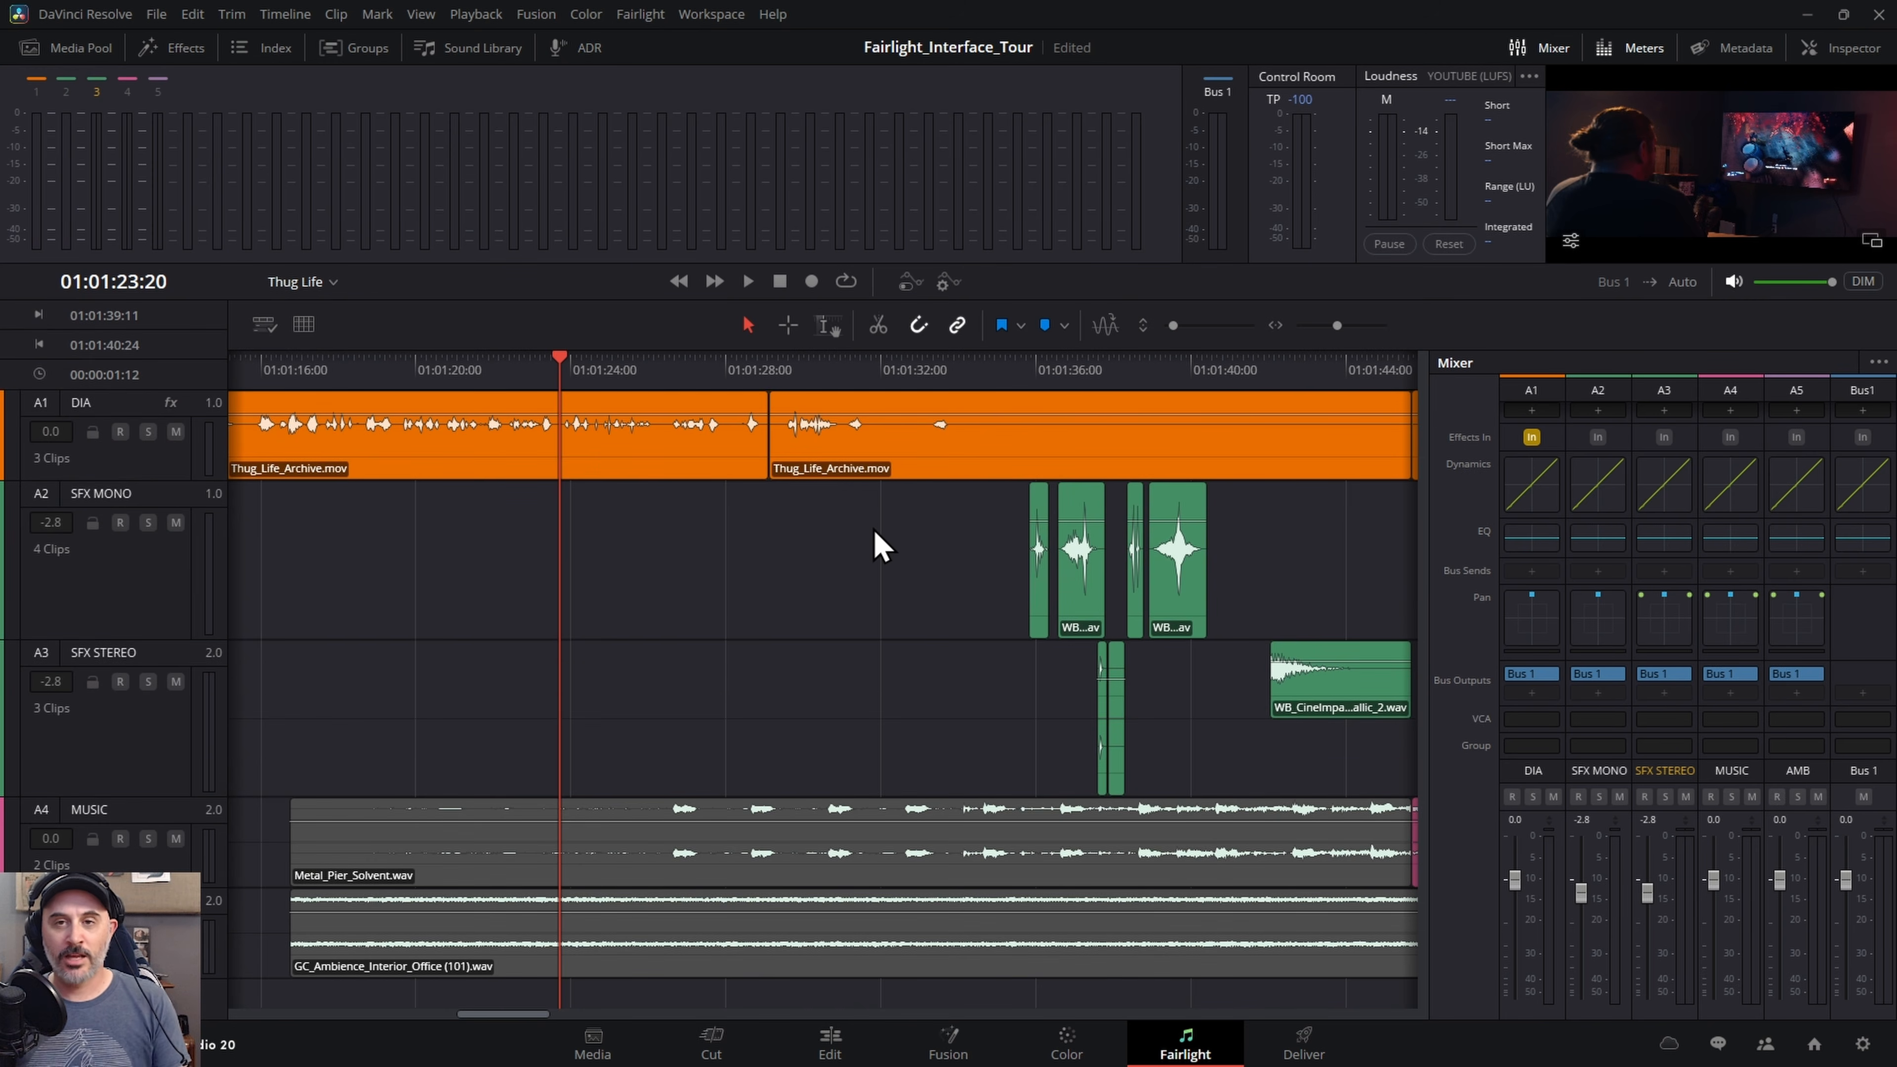